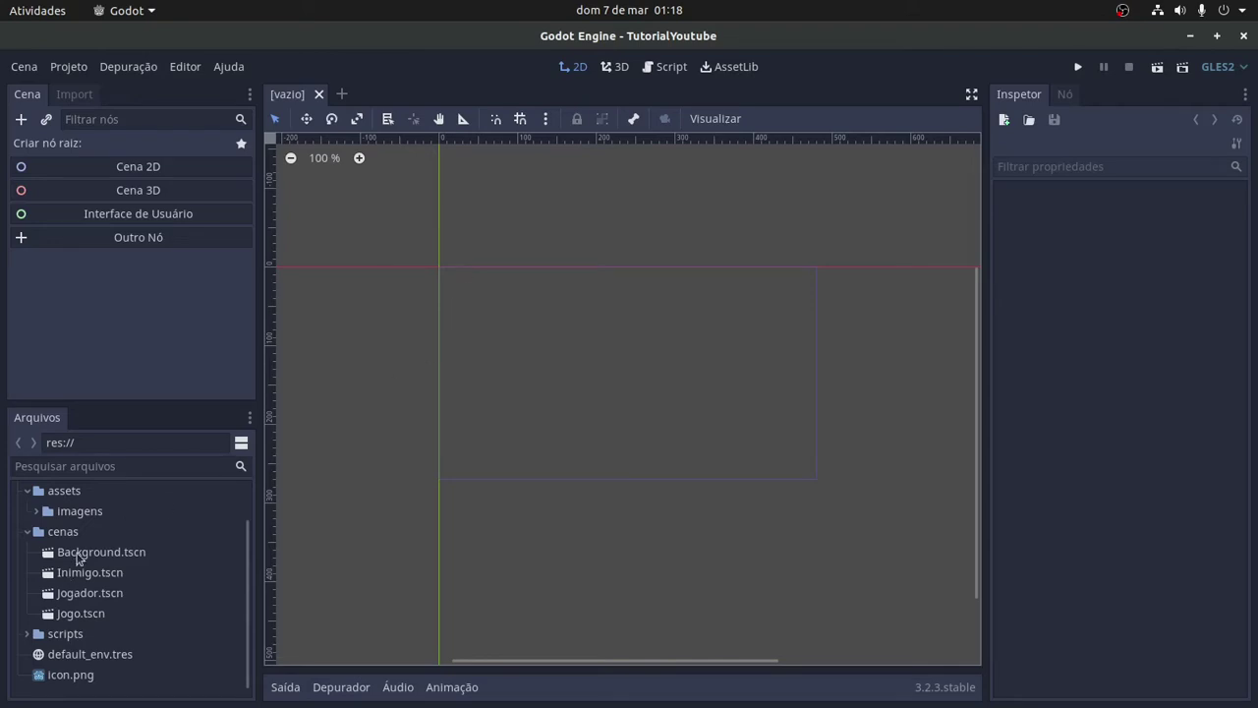
- Open the Jogo.tscn scene from the cenas folder
double_click(98, 611)
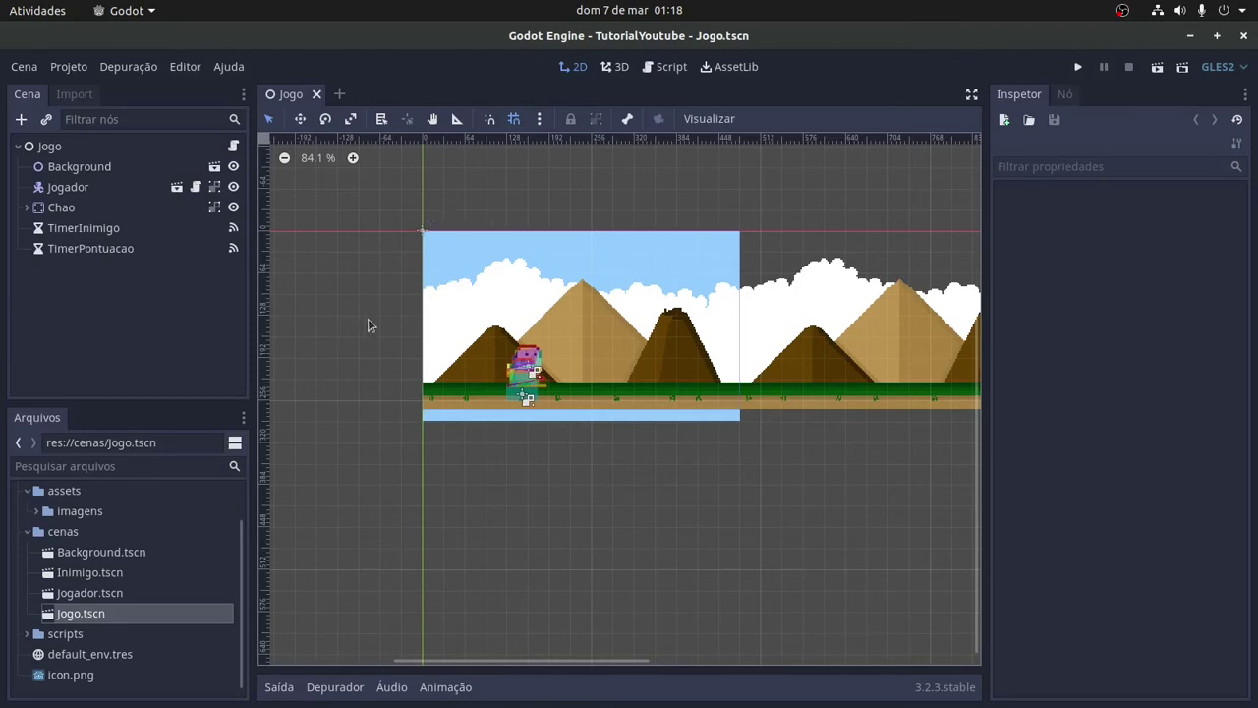
scroll(405, 228, up, 5)
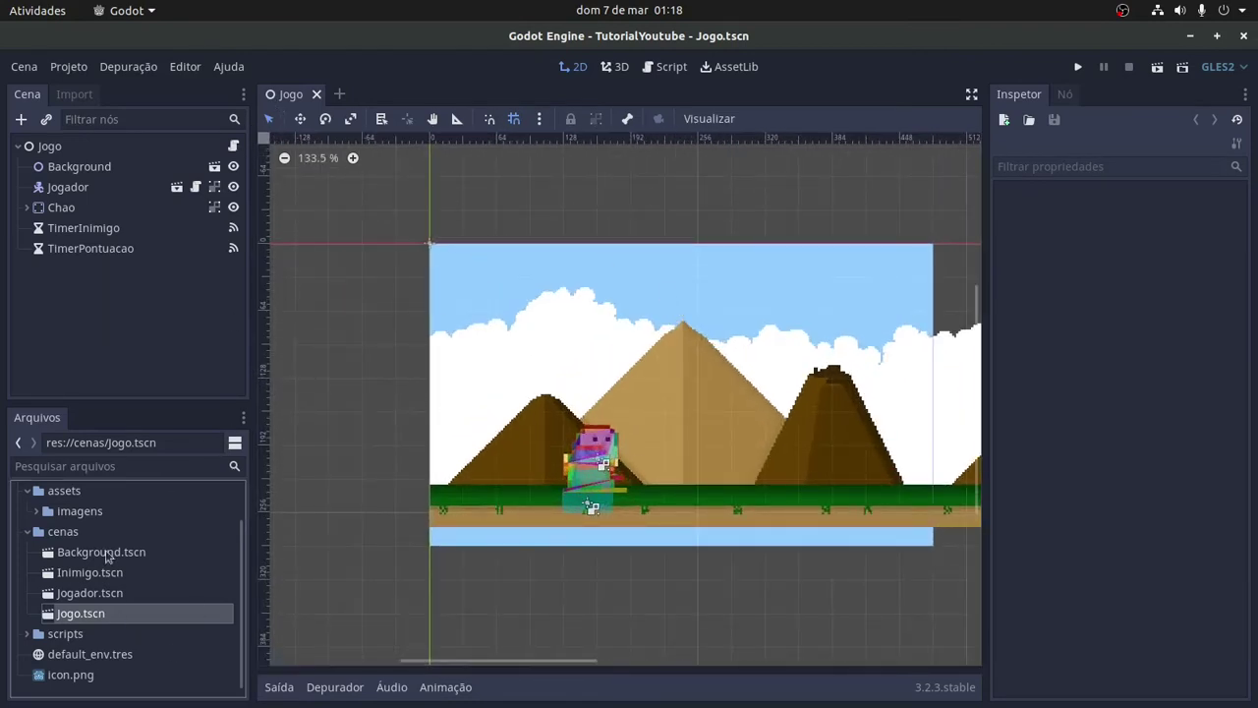
scroll(63, 538, up, 2)
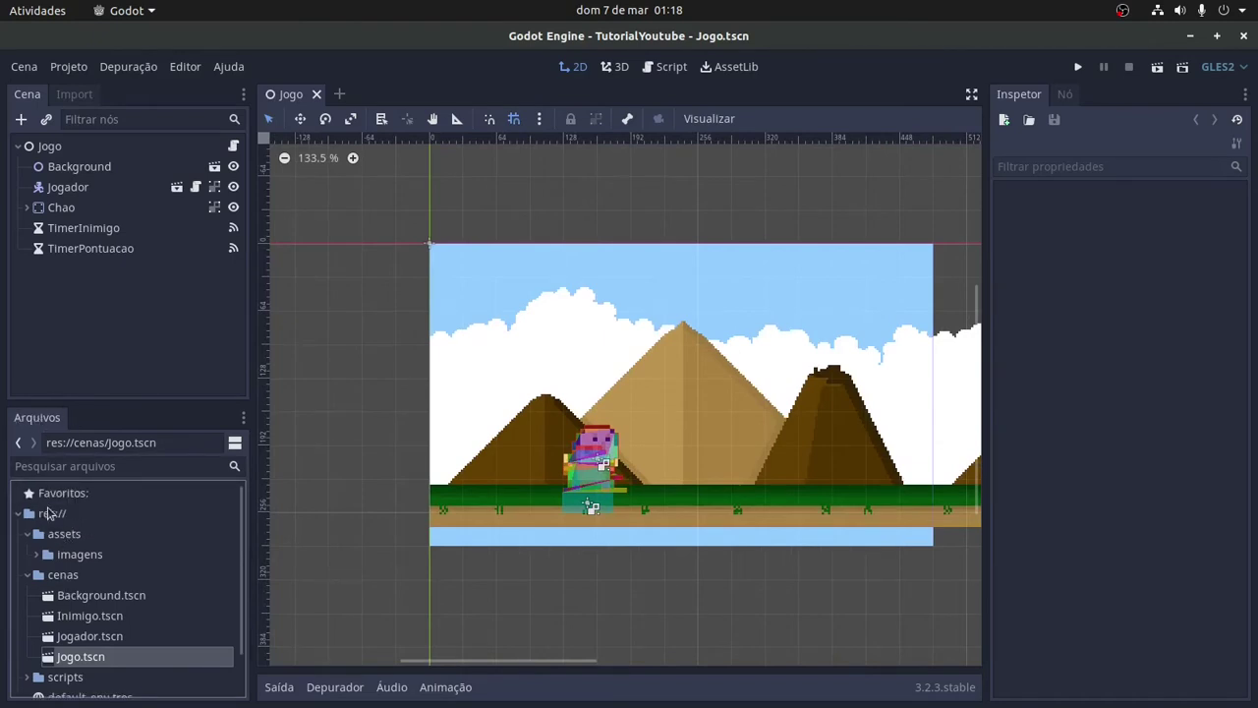
click(55, 576)
scroll(56, 585, down, 2)
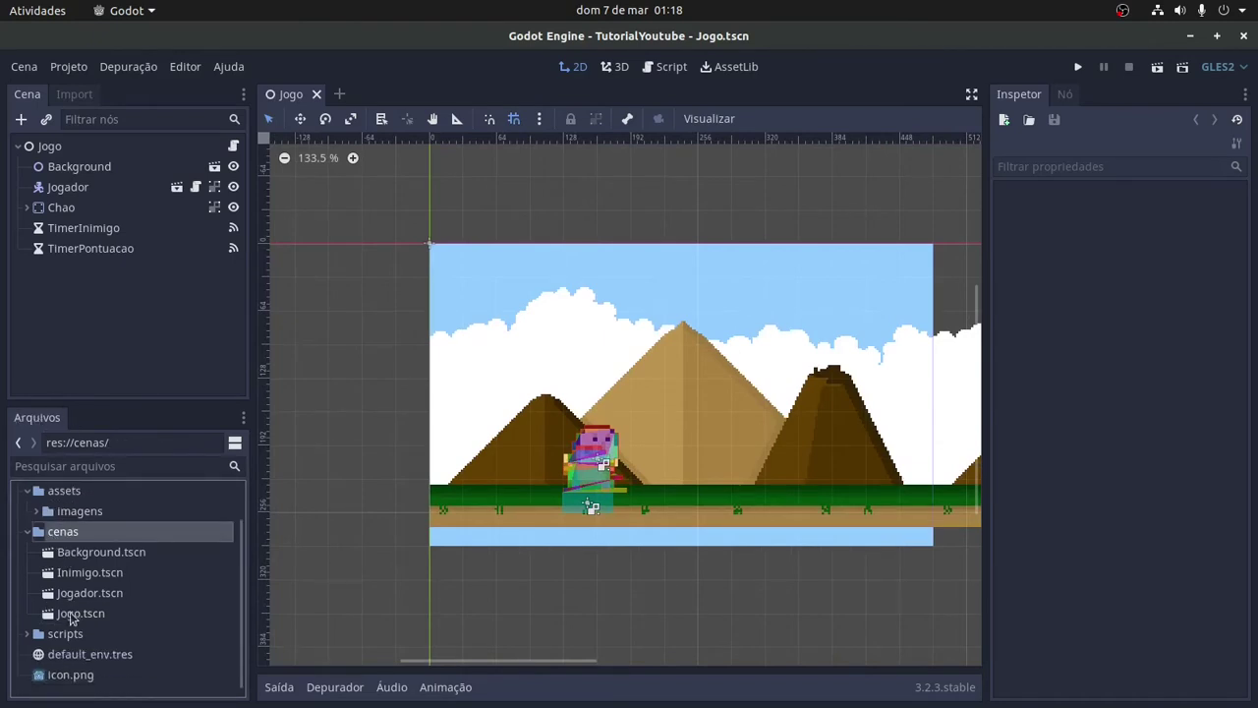
click(72, 615)
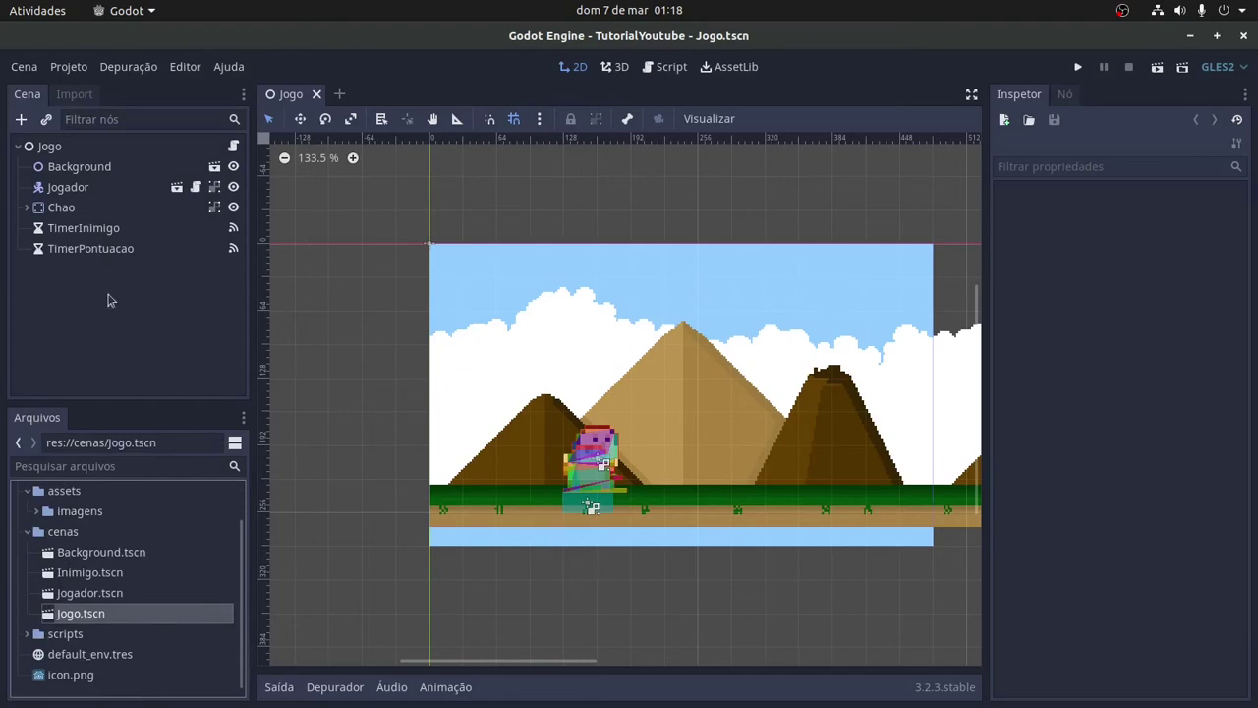
- Add a plain Node as a child of the Jogo root node and name it Hud
right_click(47, 151)
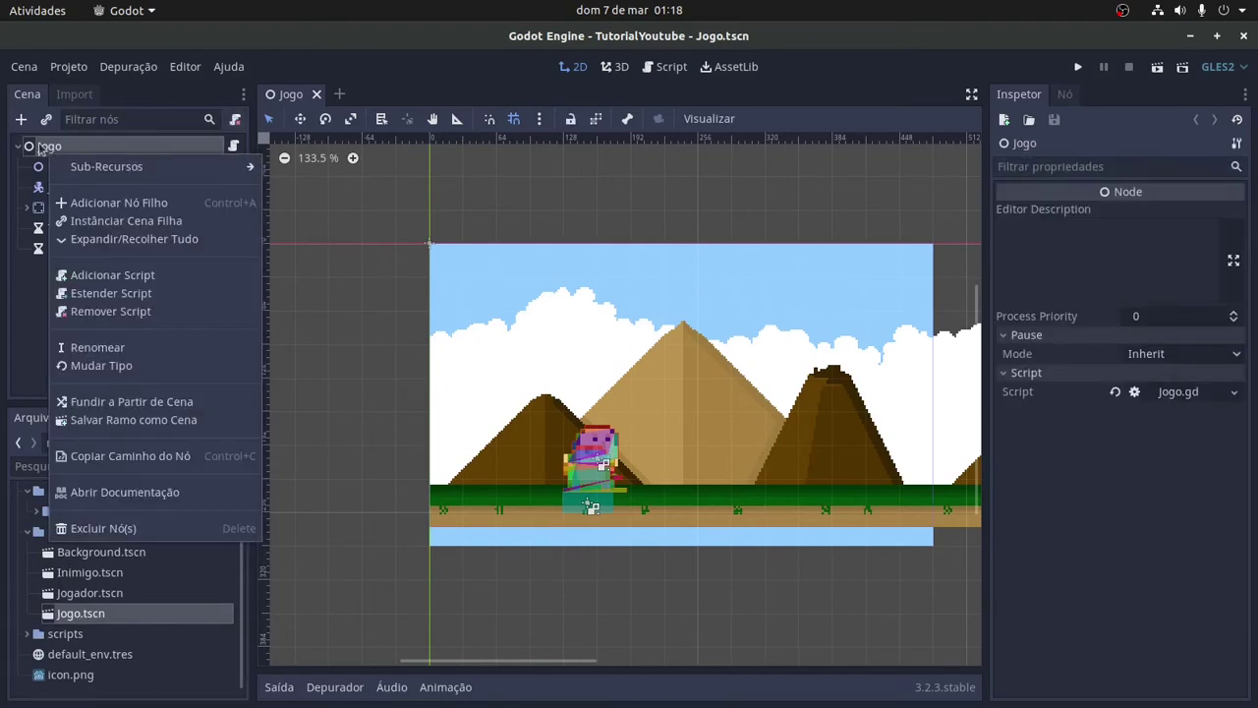
click(117, 206)
click(476, 267)
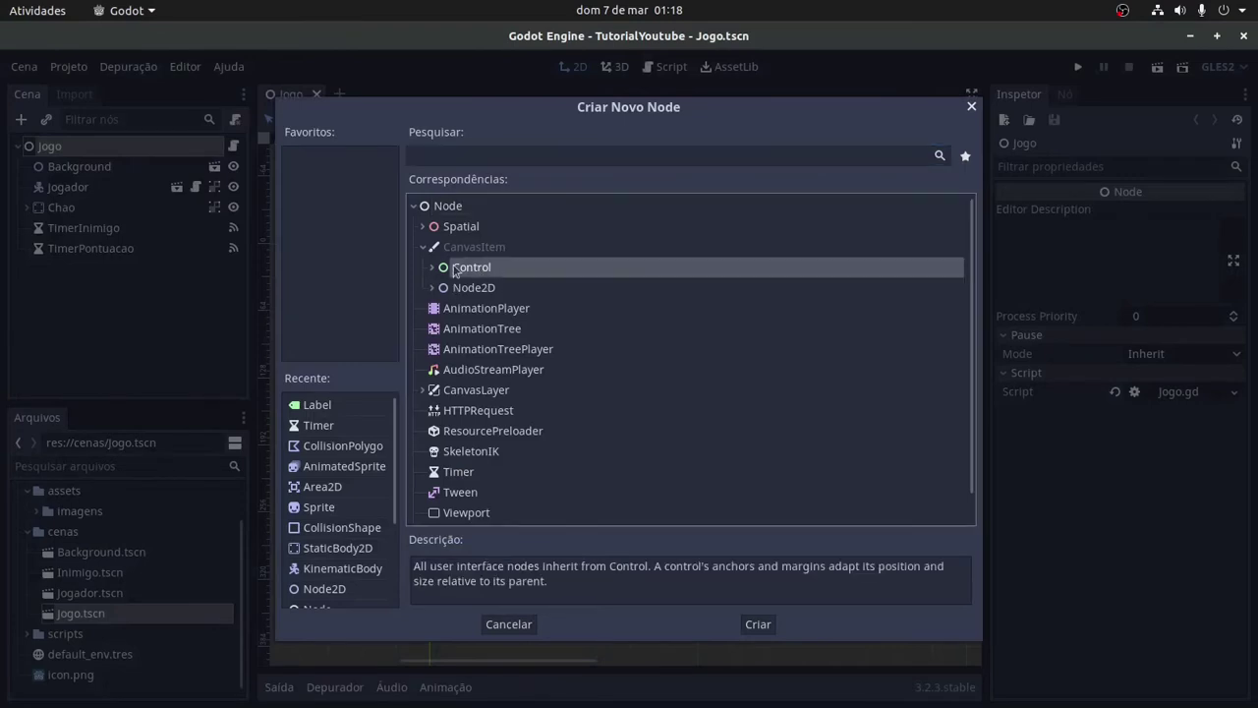
click(470, 208)
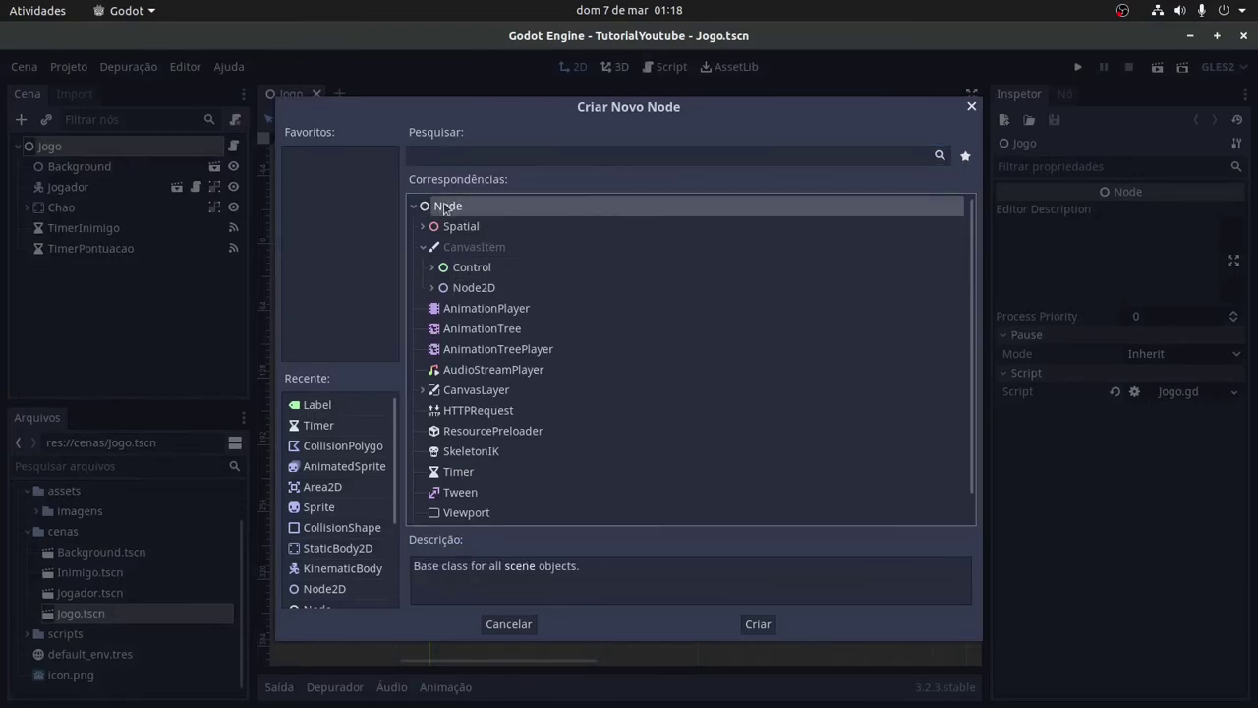
click(757, 623)
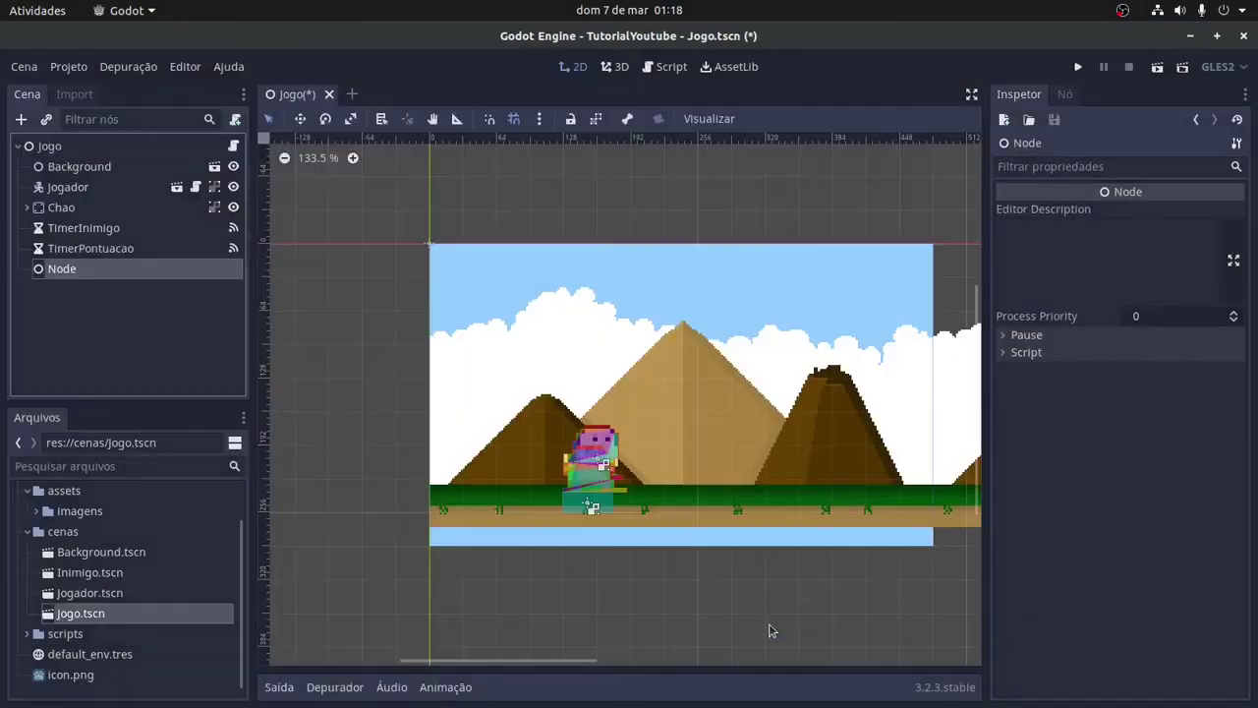
double_click(84, 273)
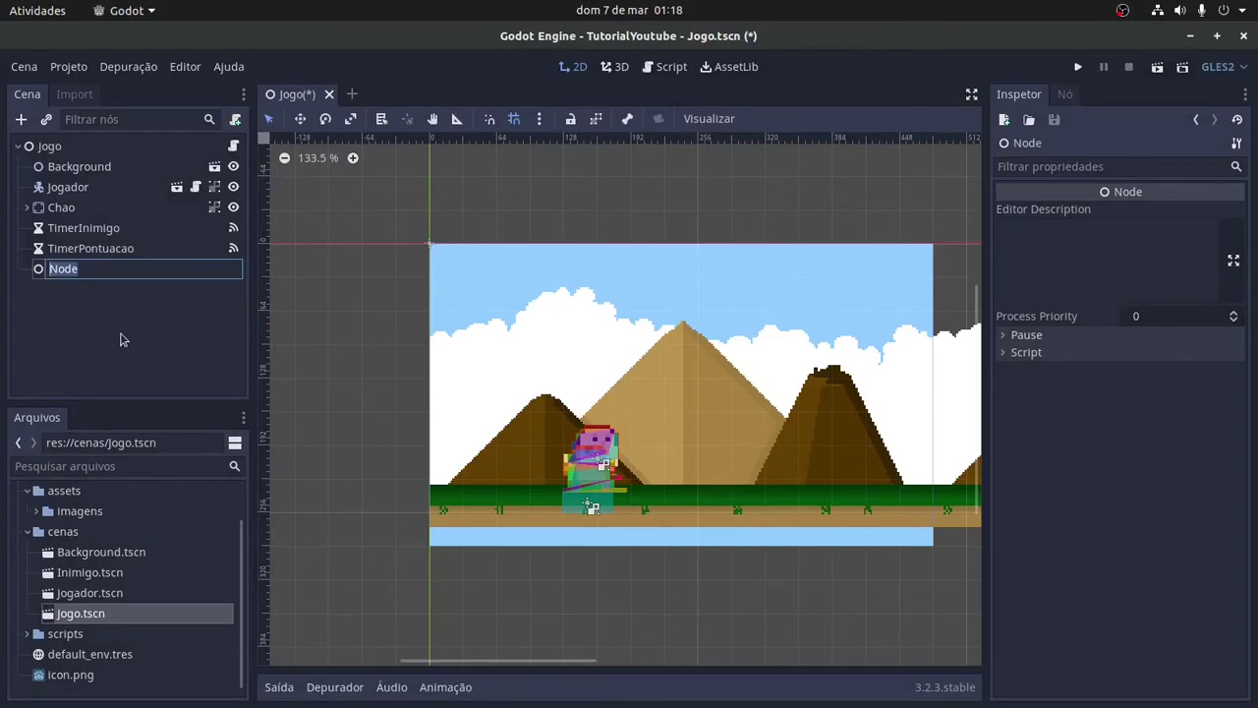
text(HUd)
key(Return)
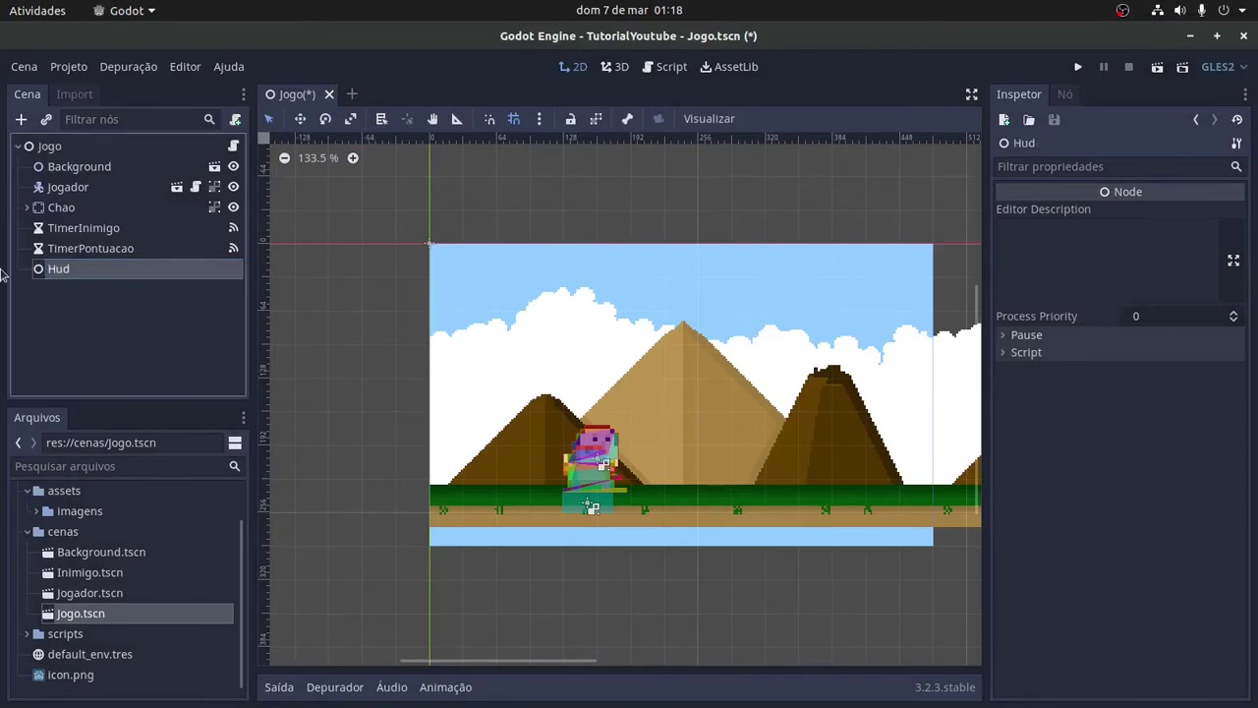
- Add a Control node as a child of the Hud node
right_click(87, 270)
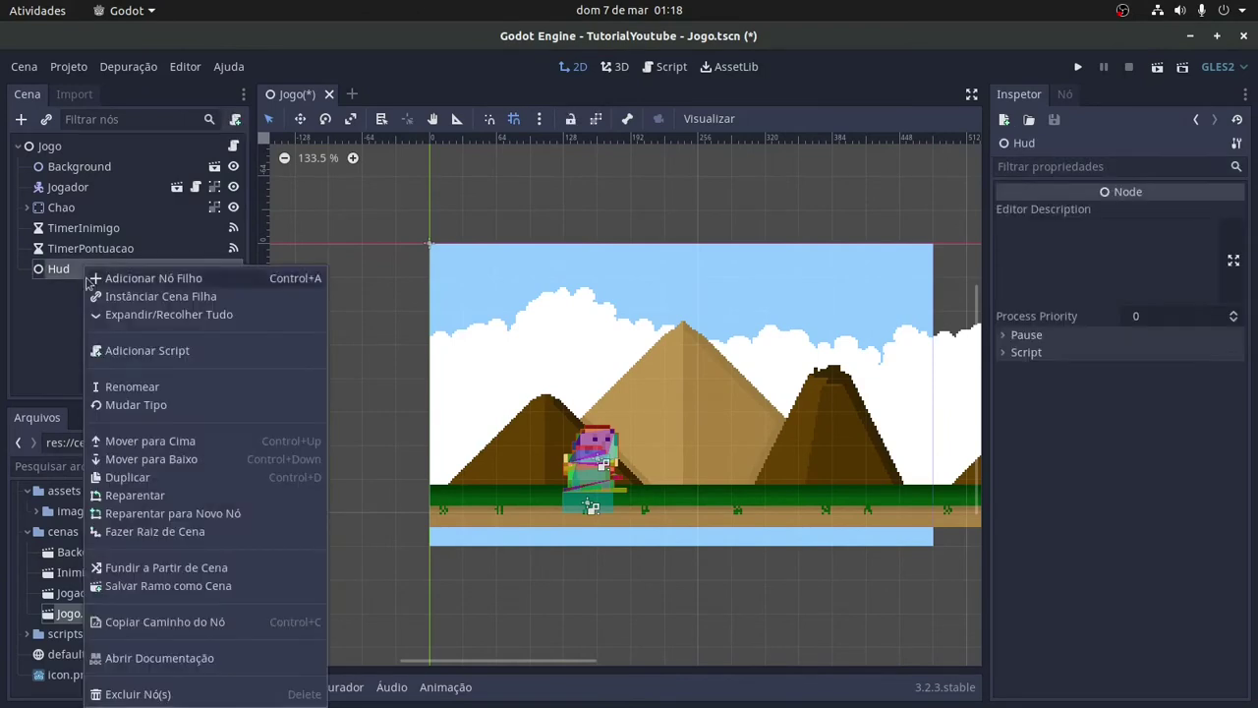
click(143, 278)
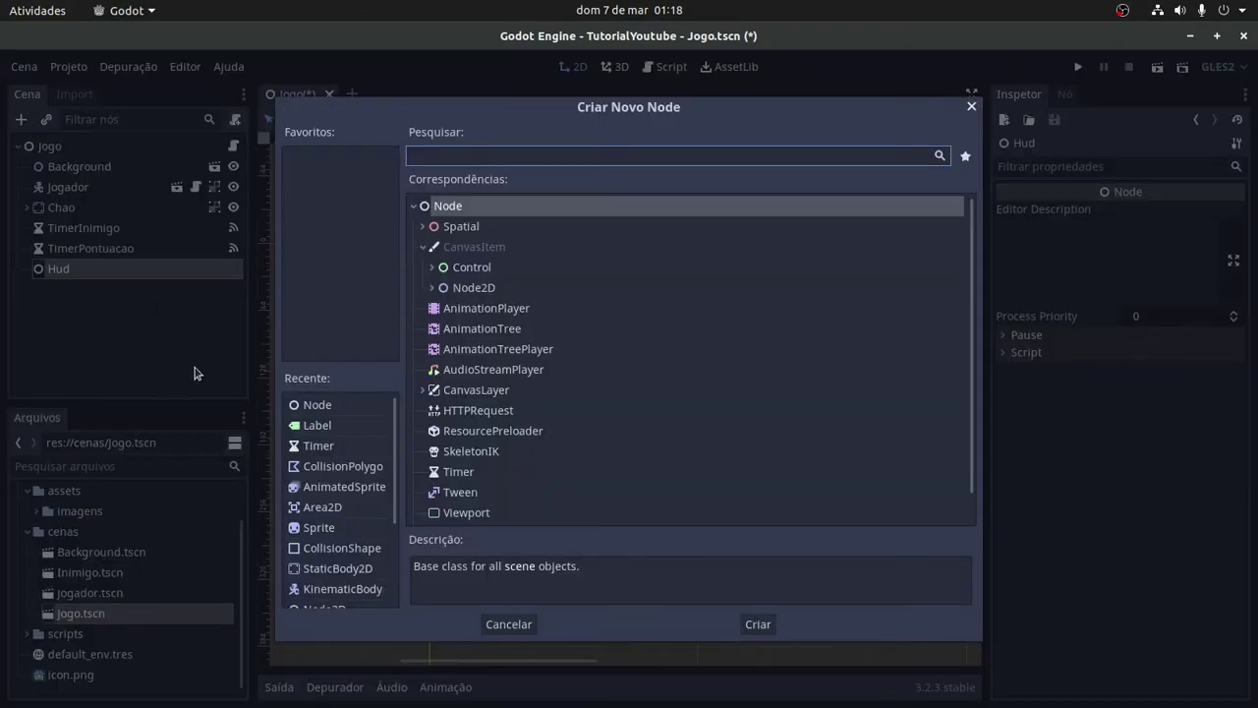
click(482, 272)
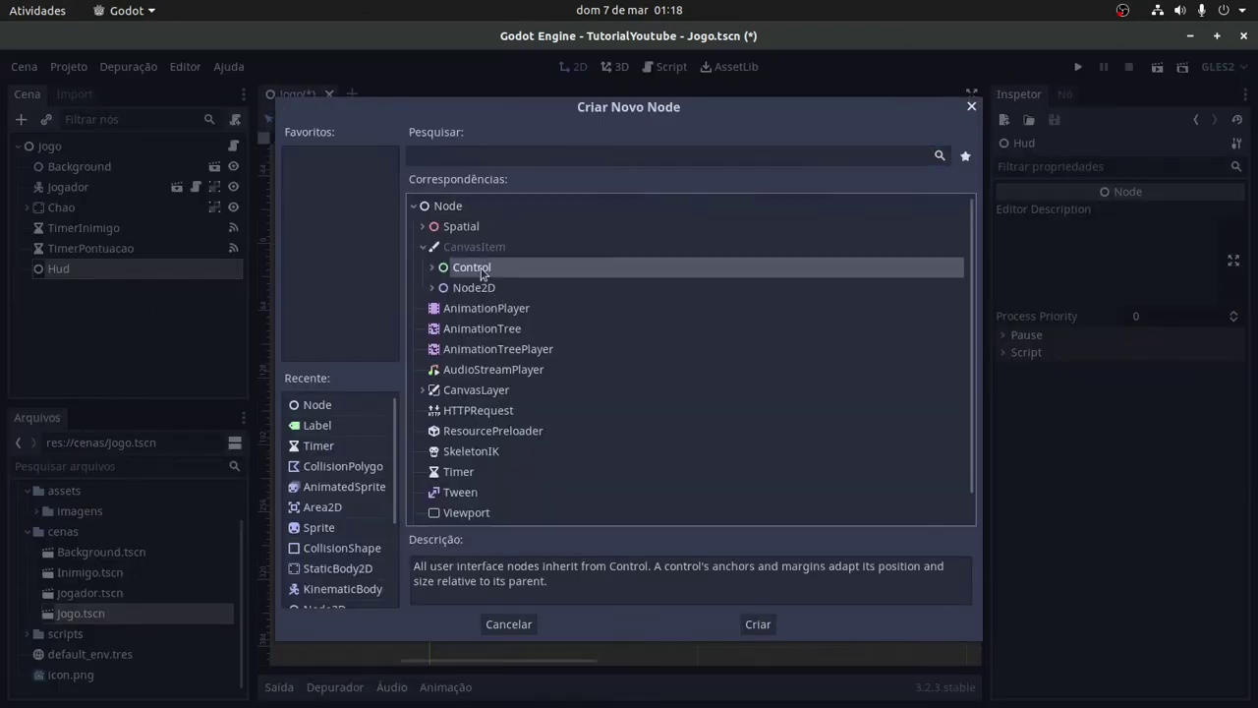
click(433, 267)
scroll(447, 413, down, 3)
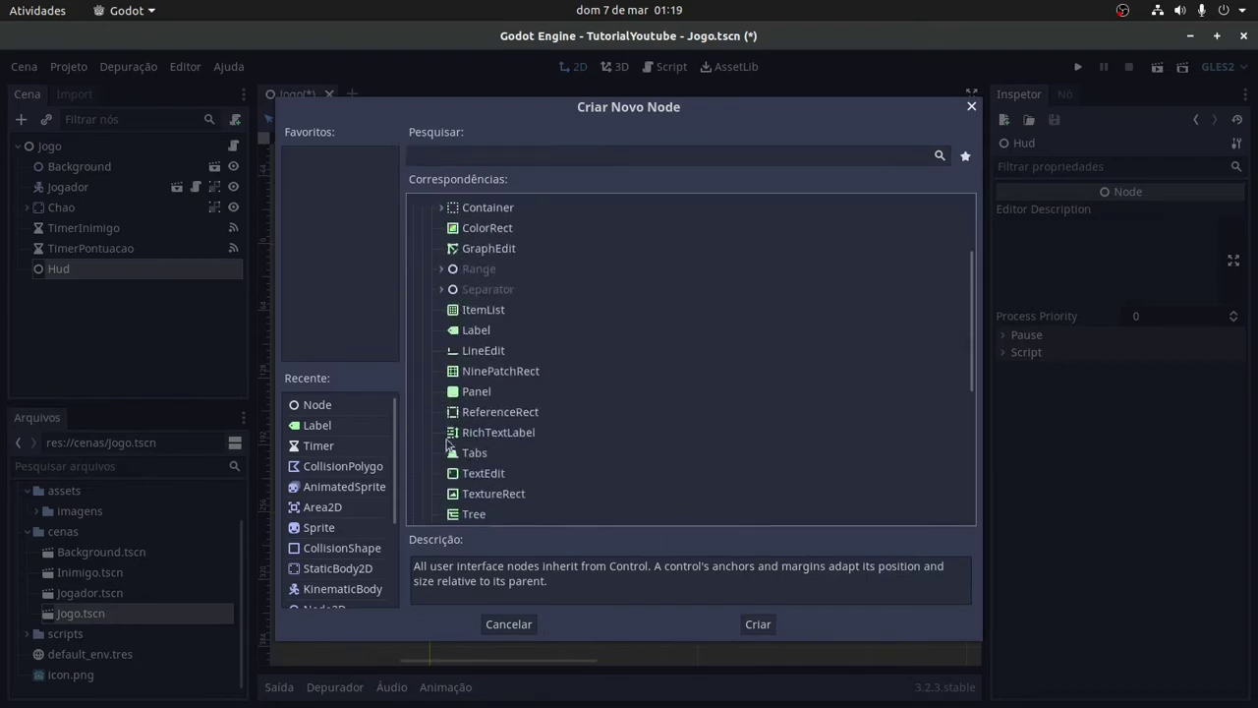
scroll(455, 394, up, 2)
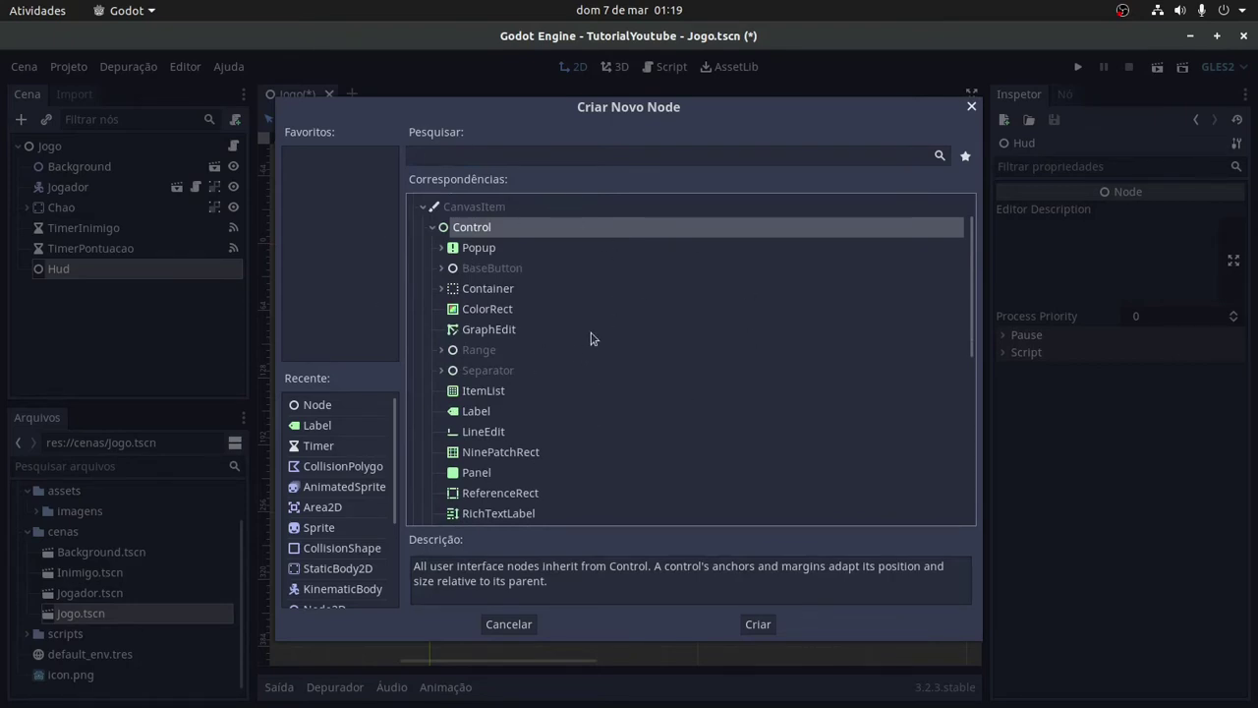
scroll(590, 338, down, 3)
scroll(584, 420, up, 2)
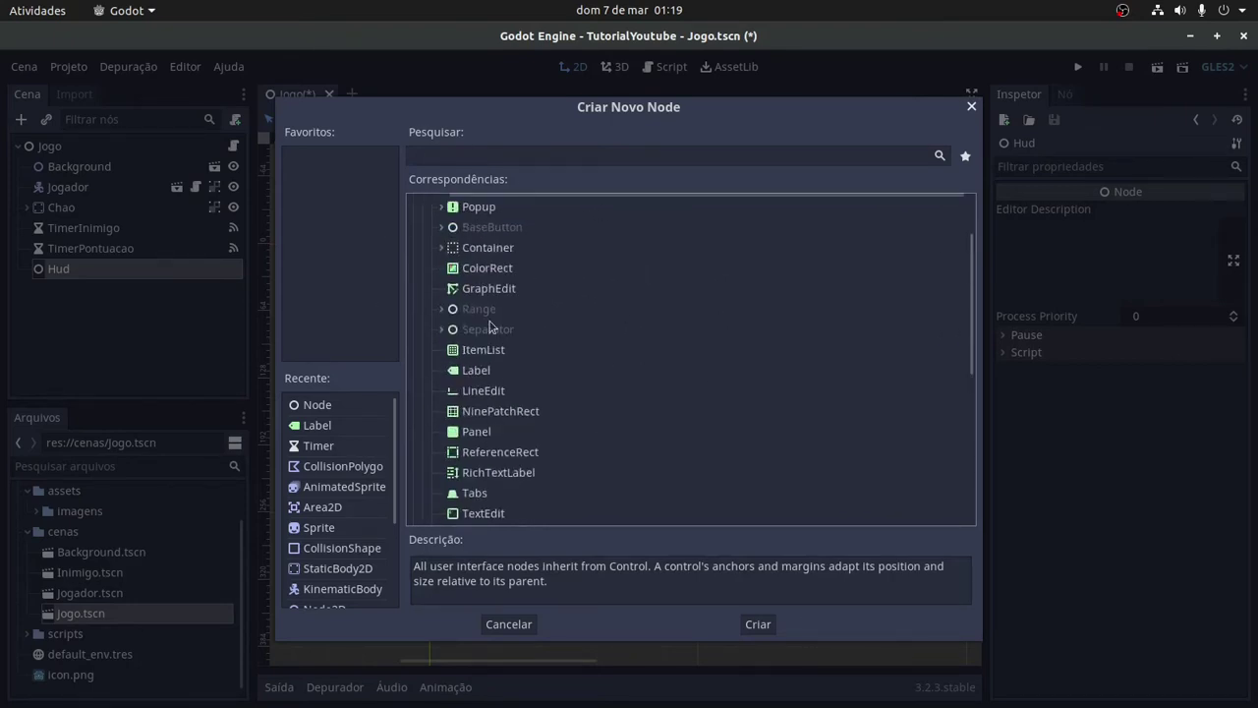
click(762, 625)
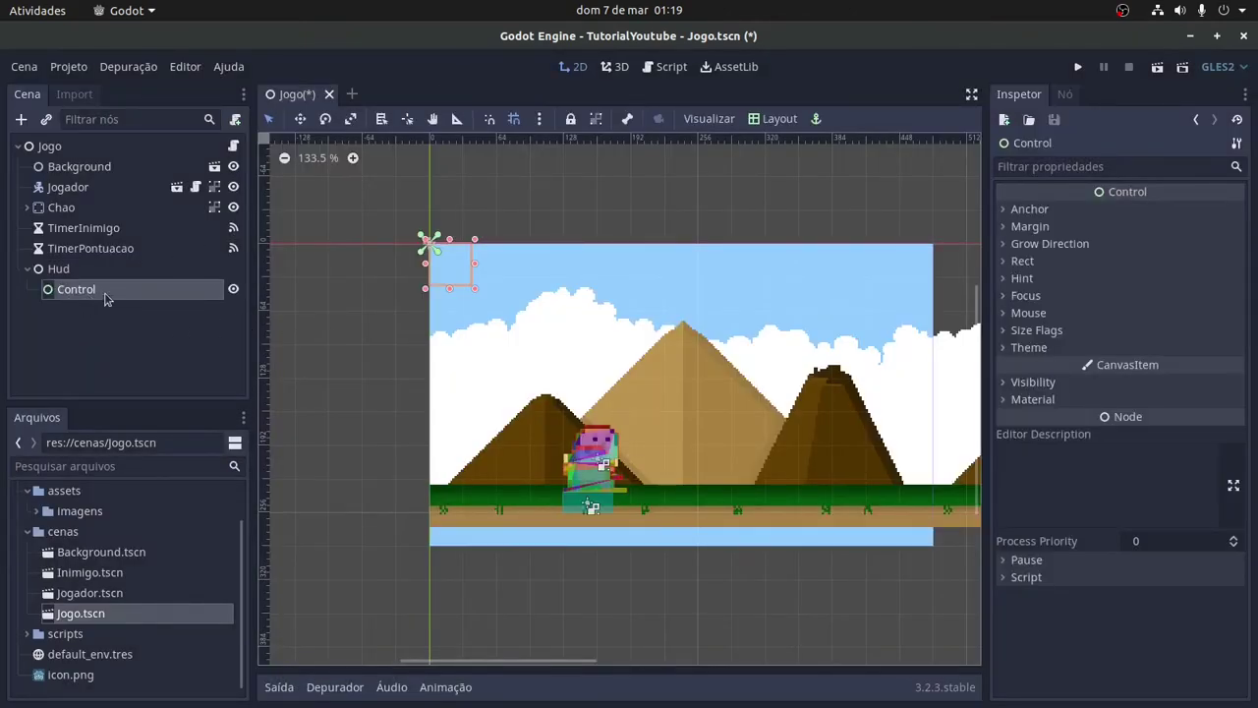
- Apply the Rect Completo layout to the Control node so it spans the whole game area
click(56, 296)
click(779, 122)
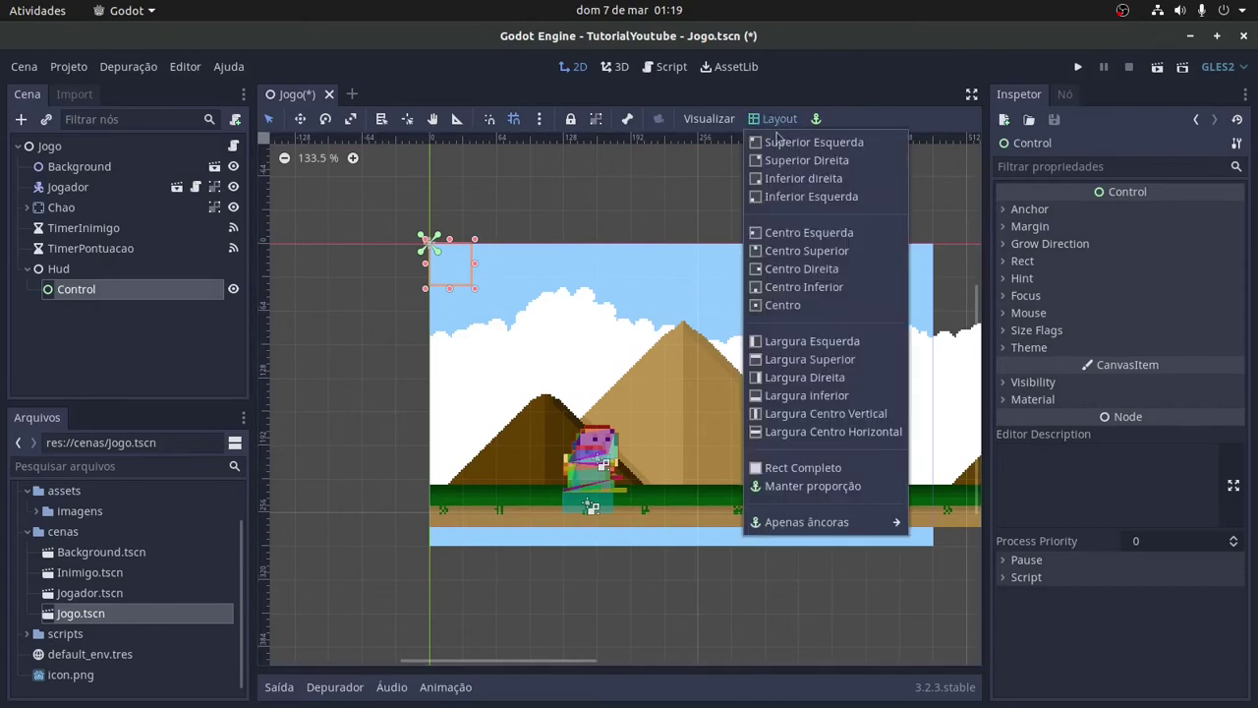
click(788, 146)
click(777, 122)
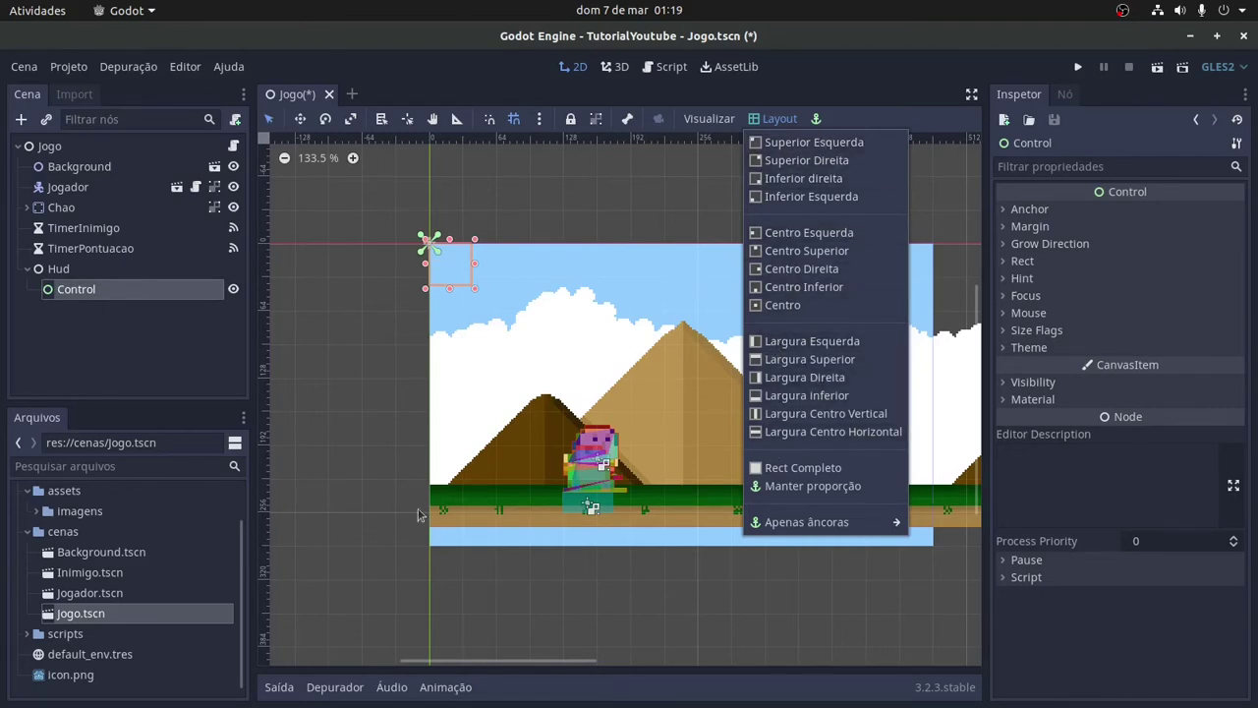
click(795, 469)
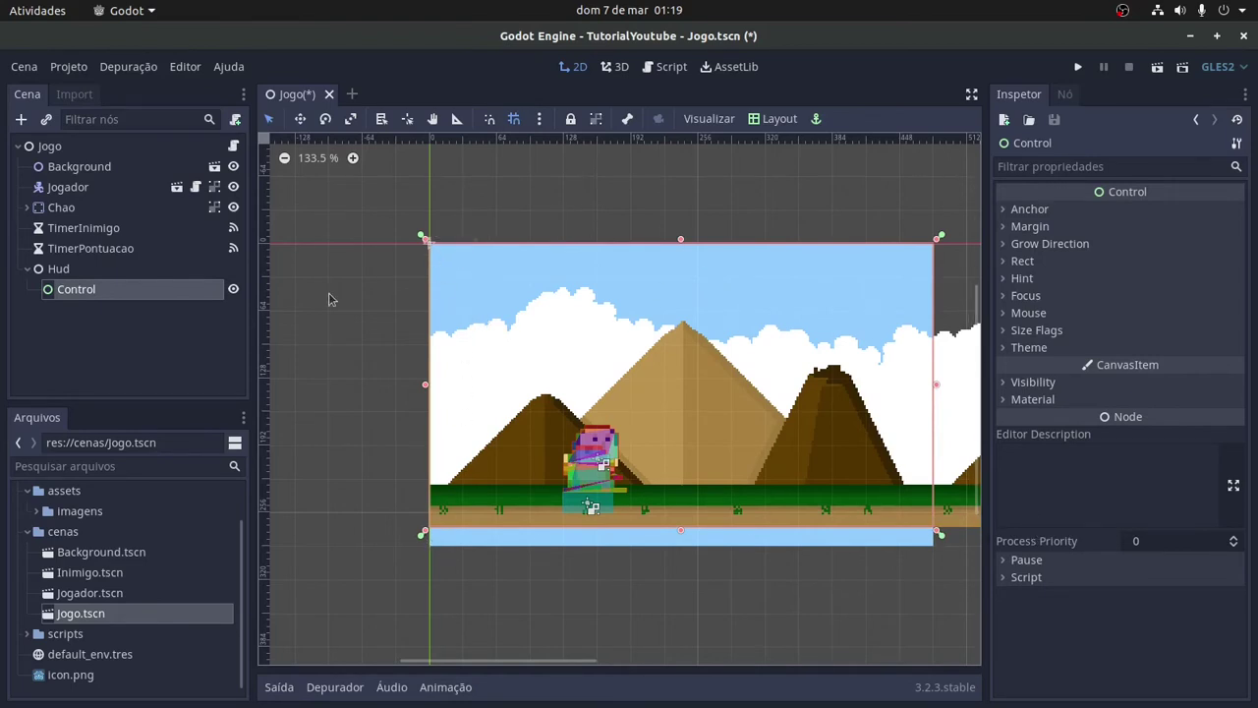
- Add a Label node as a child of the Control node
right_click(112, 299)
click(139, 279)
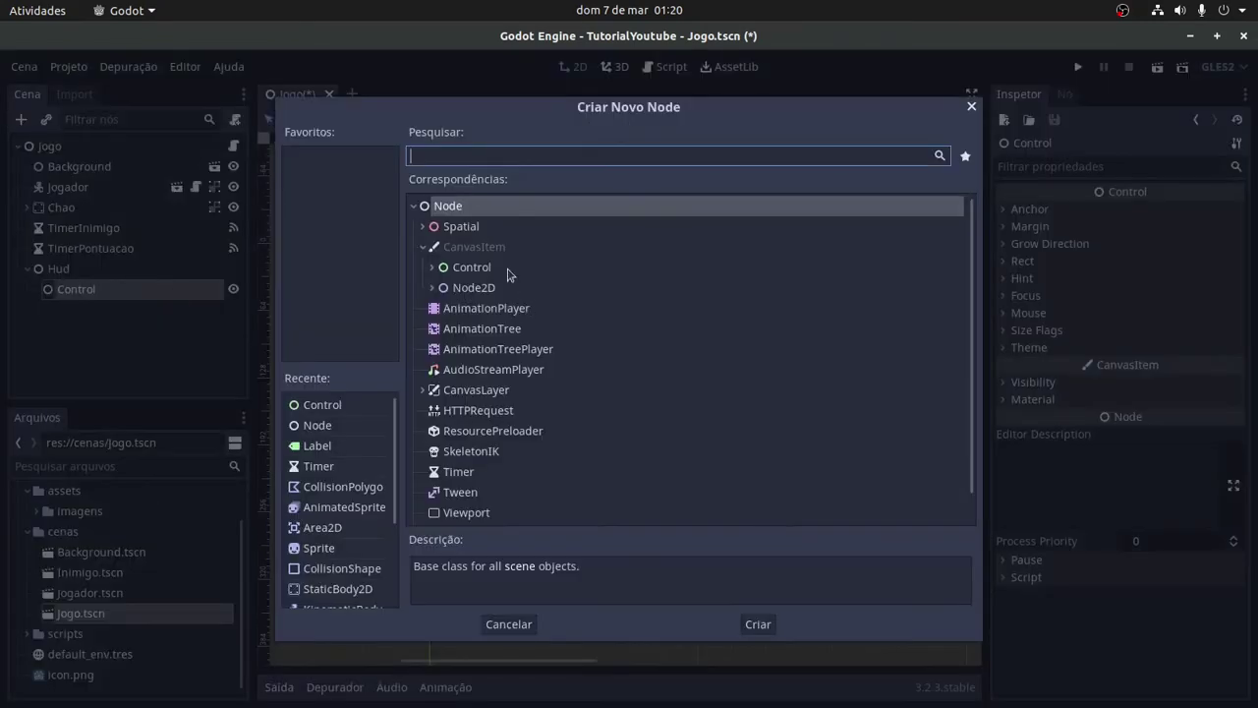
scroll(598, 314, down, 1)
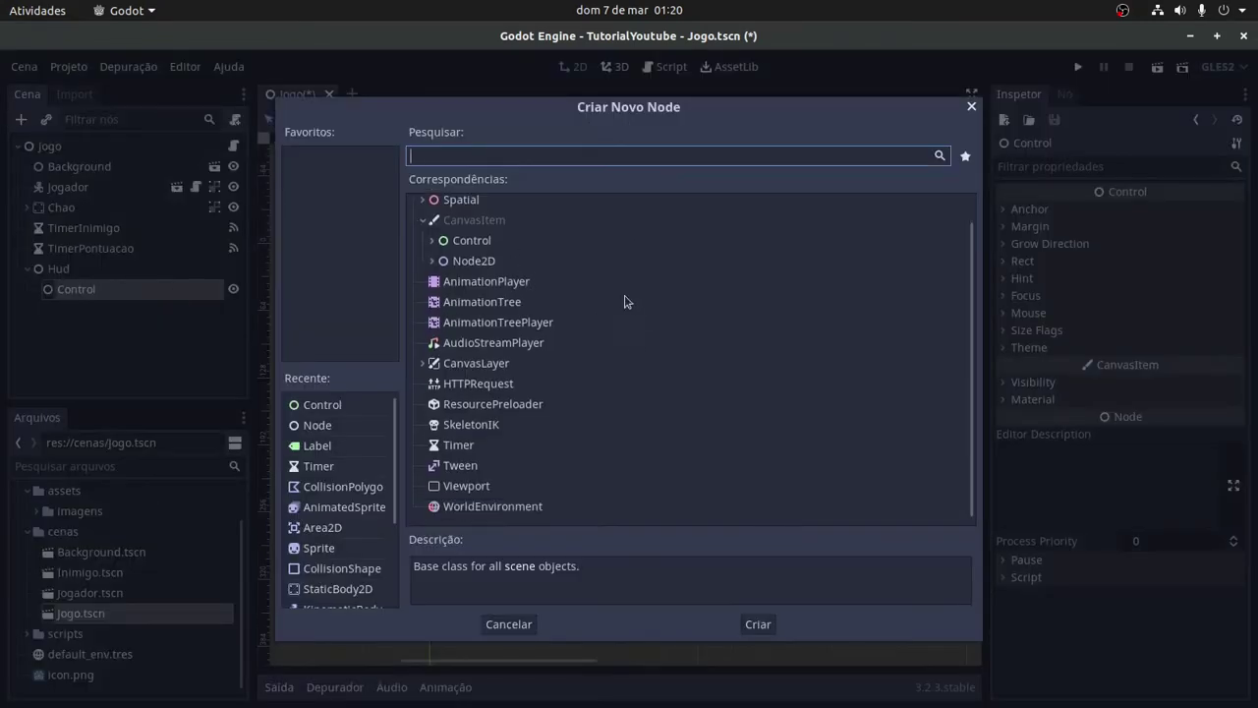
text(labe)
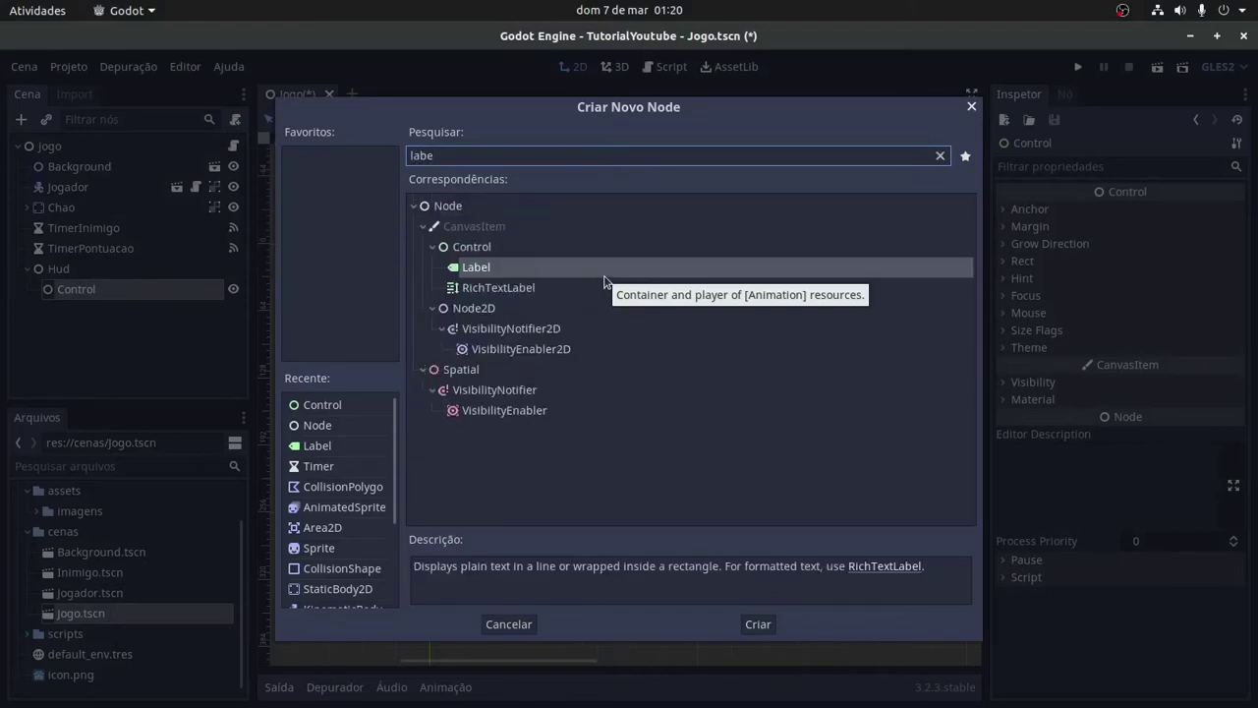
key(Return)
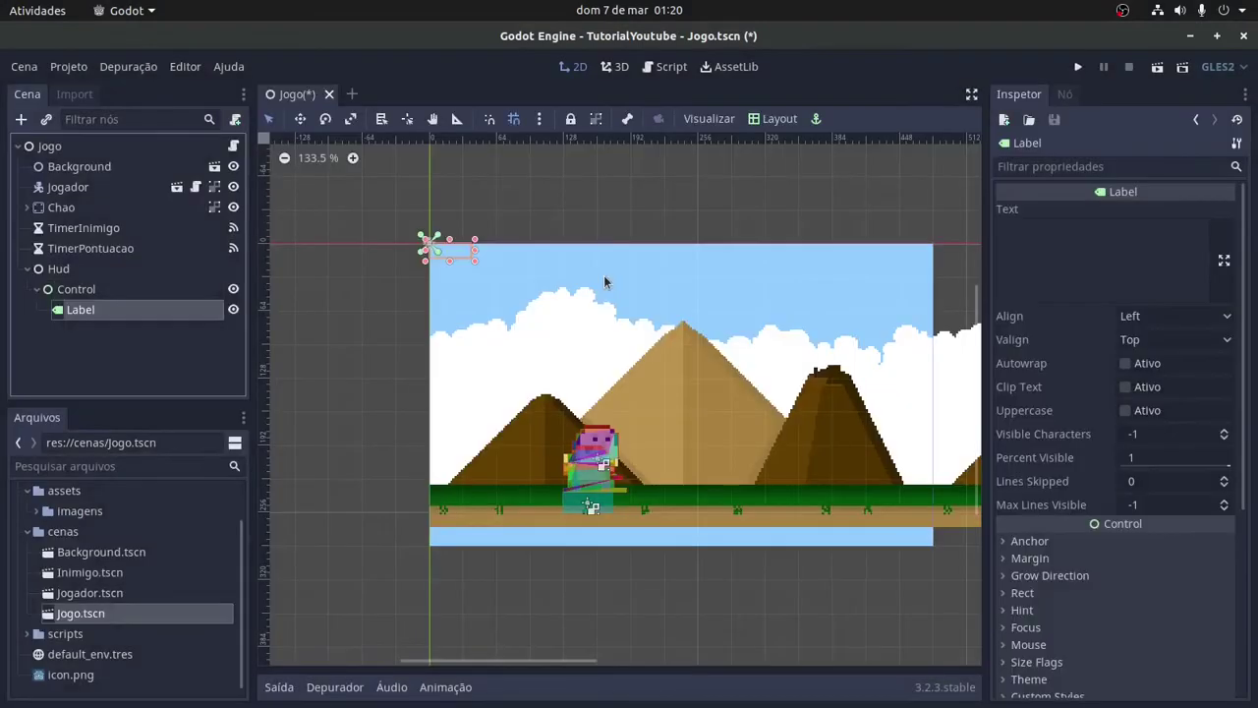
- Set the Label node's text to "0 PONTOS"
scroll(506, 262, up, 1)
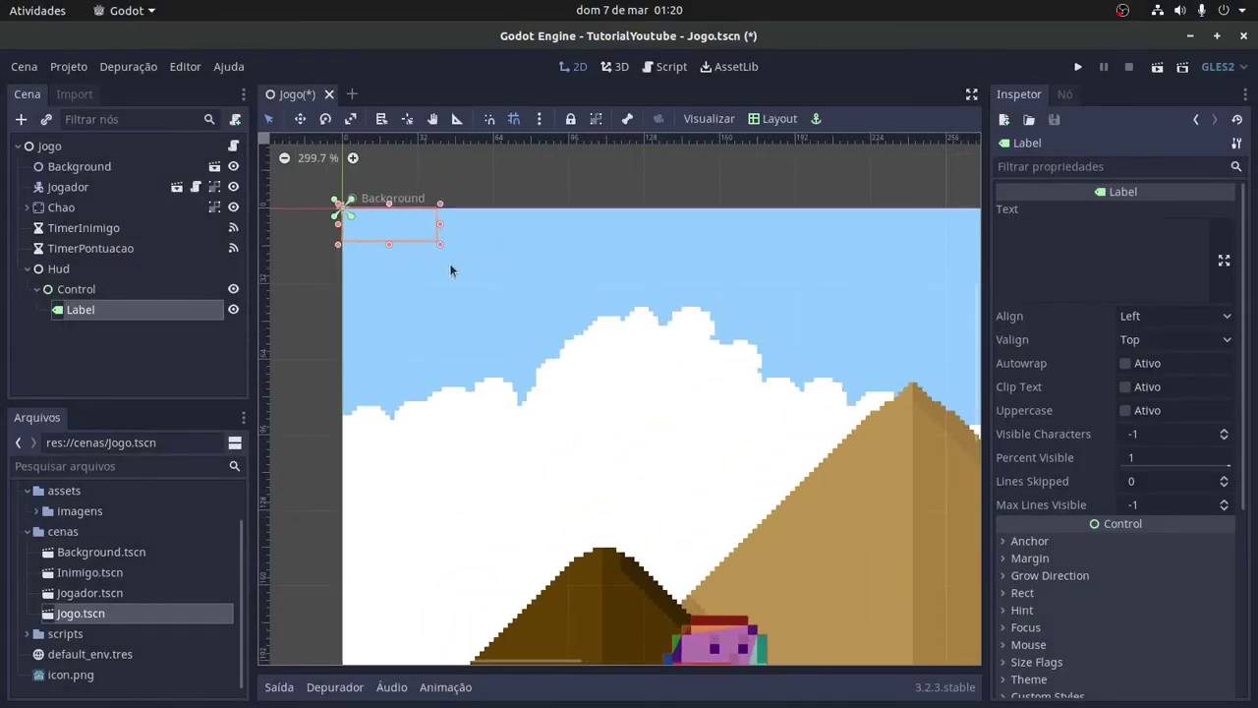
click(74, 289)
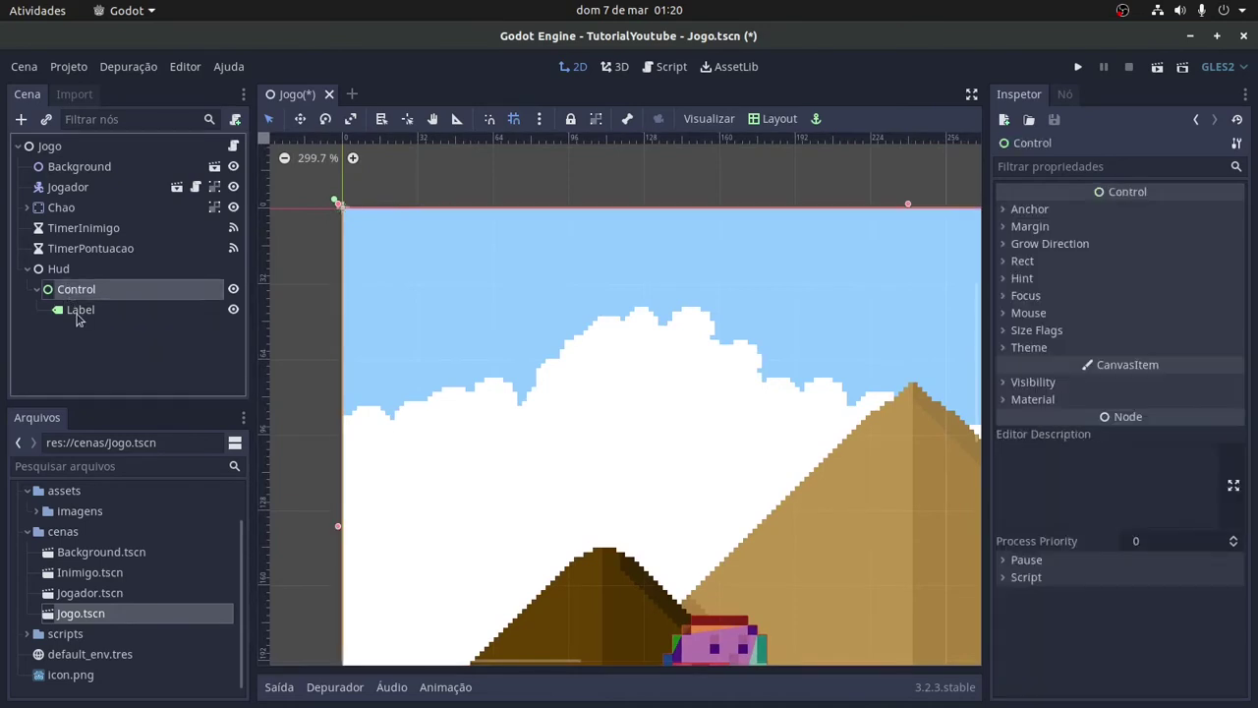
click(76, 307)
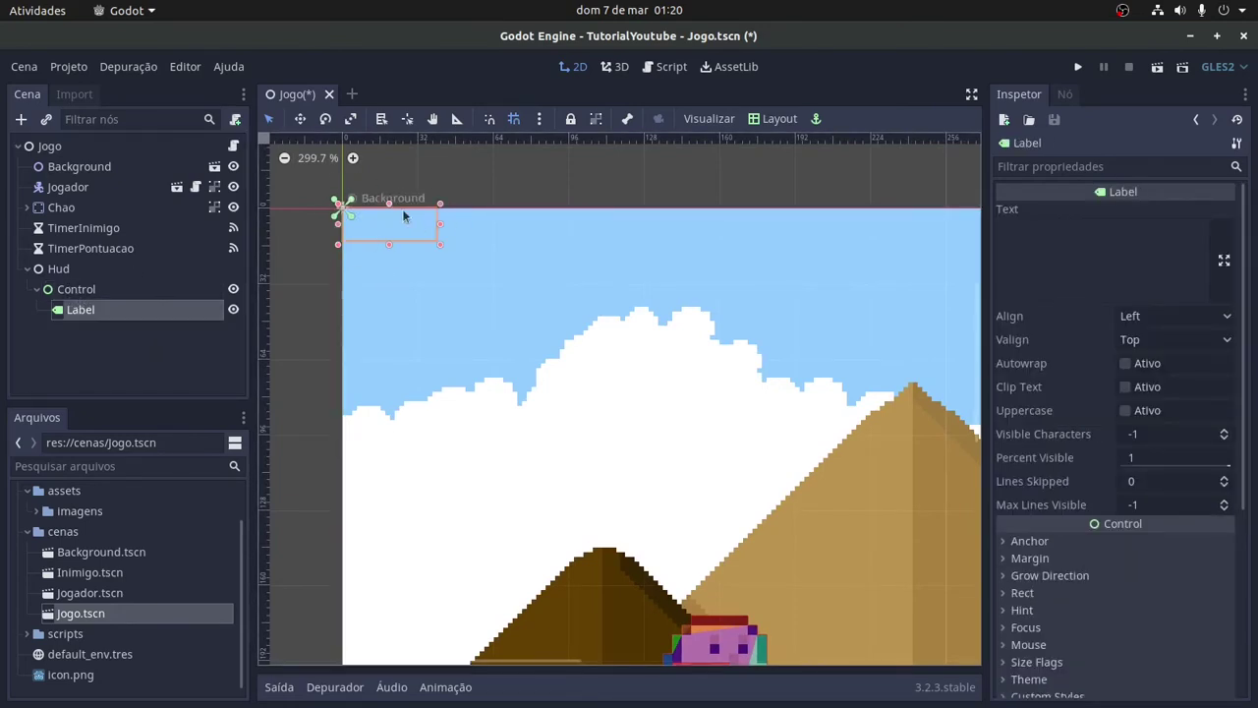
click(1152, 261)
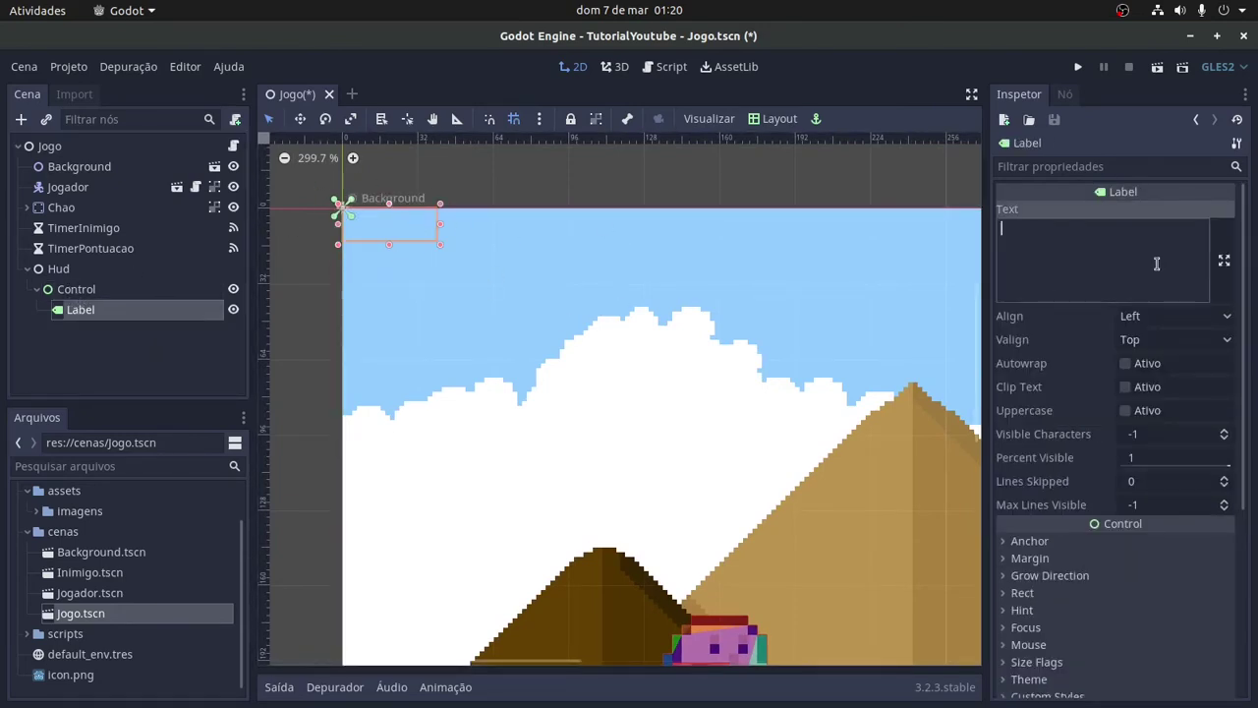
text(0)
click(125, 308)
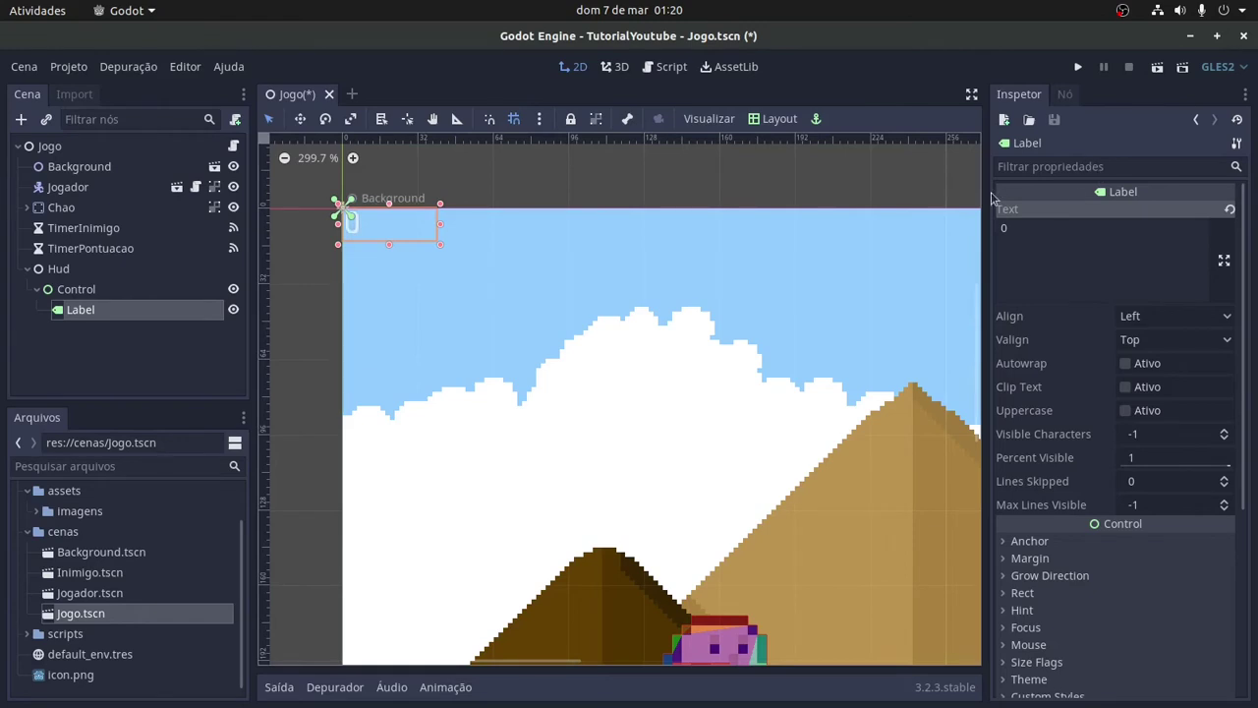
click(1118, 222)
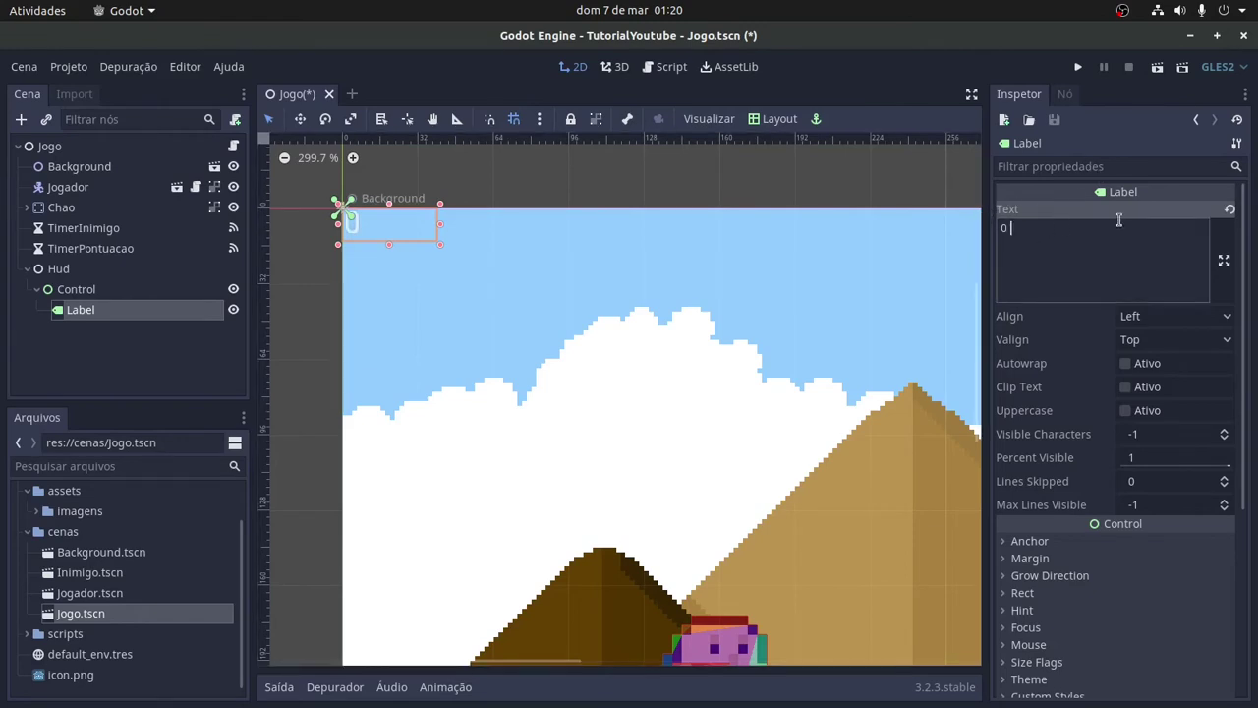
text(PONTOS)
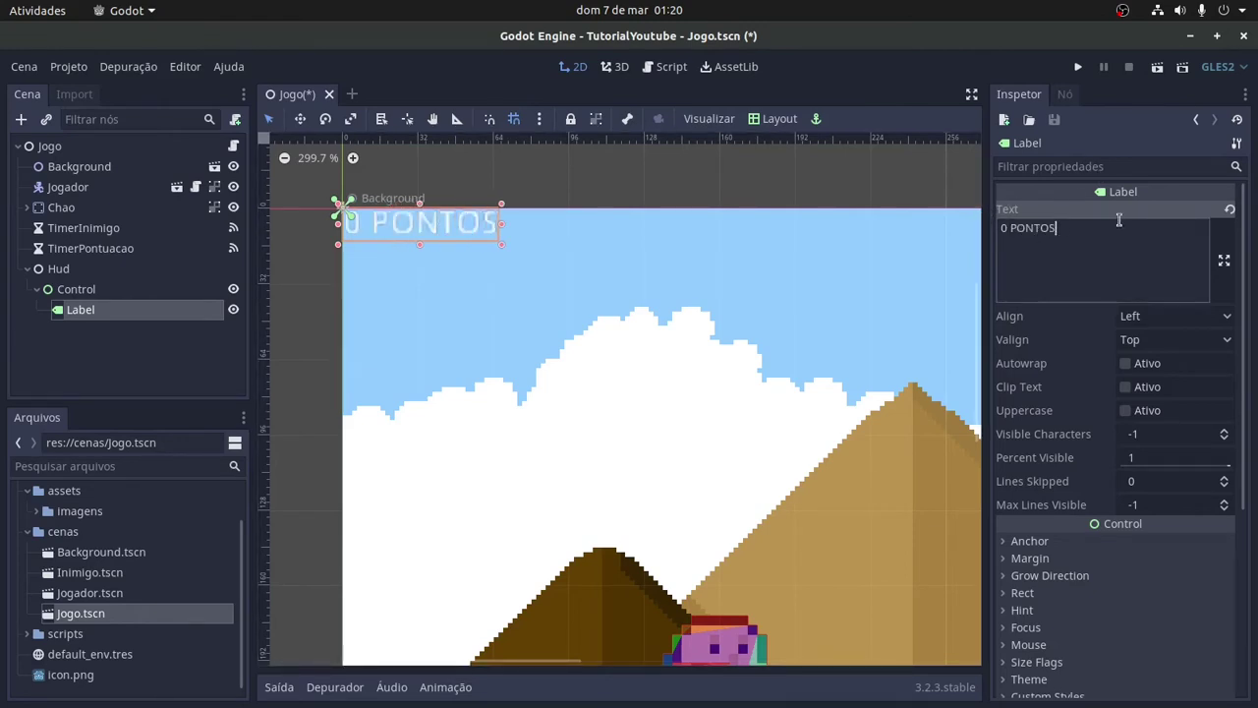
click(504, 223)
click(437, 254)
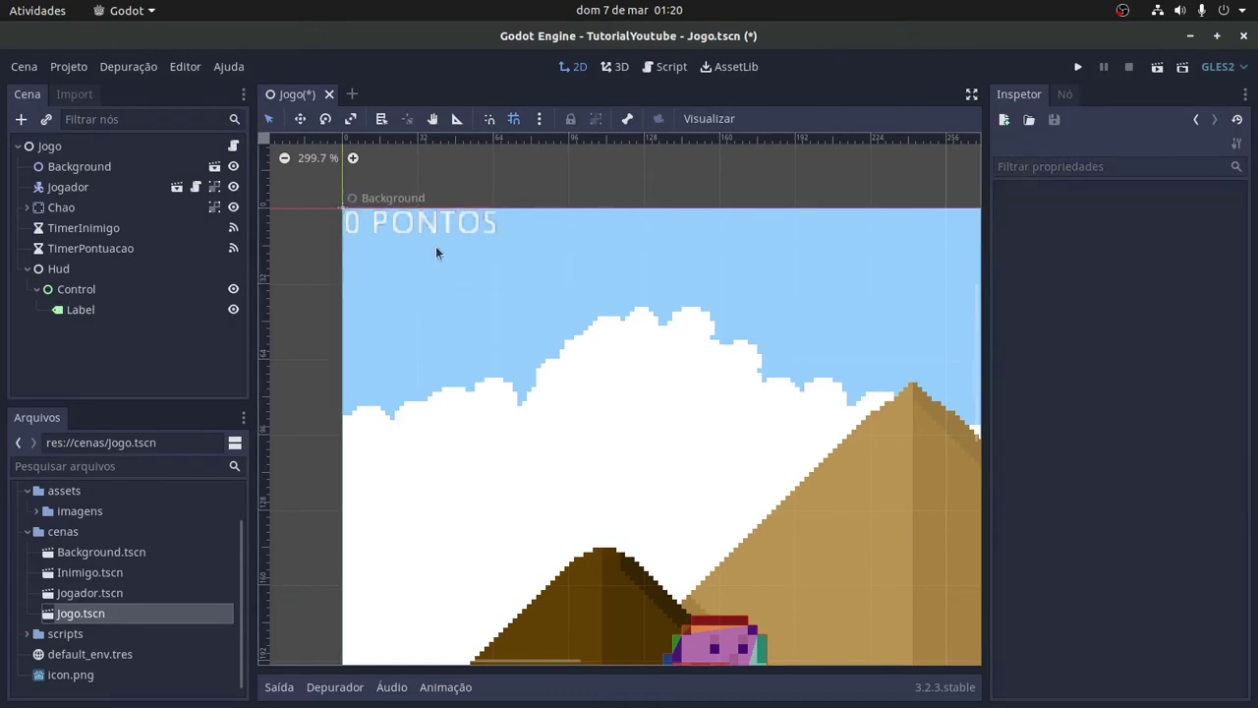
click(407, 228)
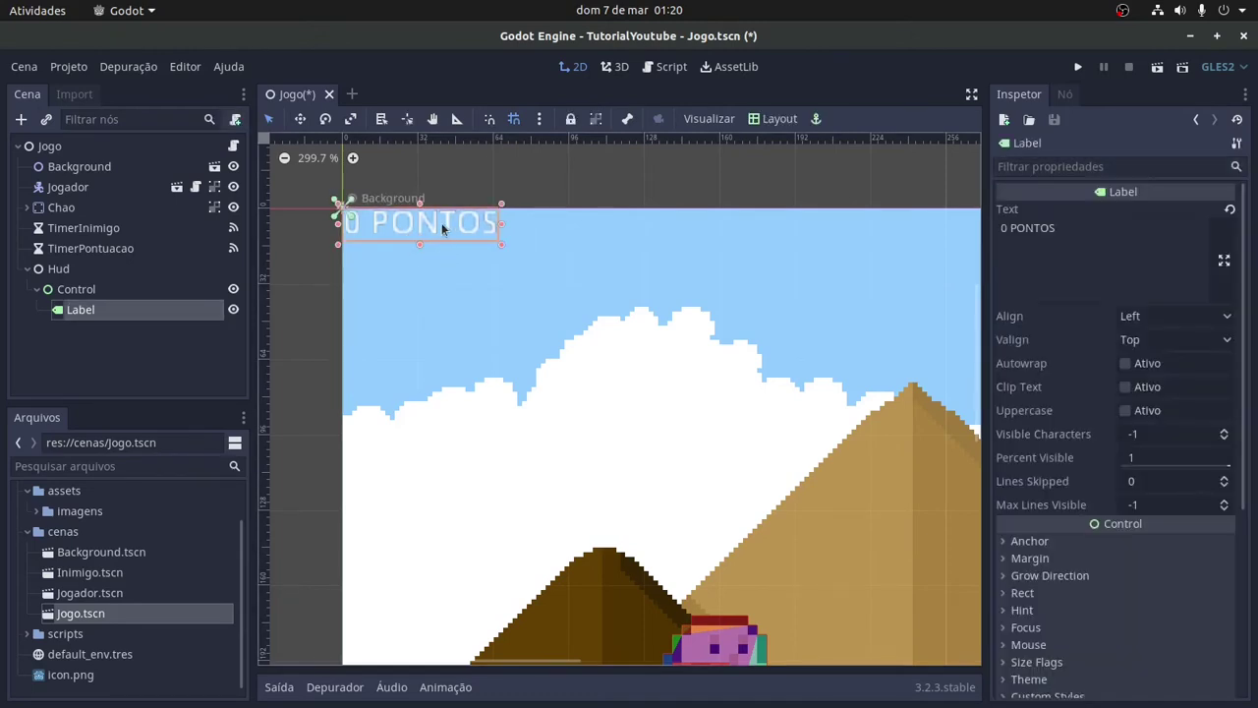
click(103, 296)
click(101, 309)
click(104, 289)
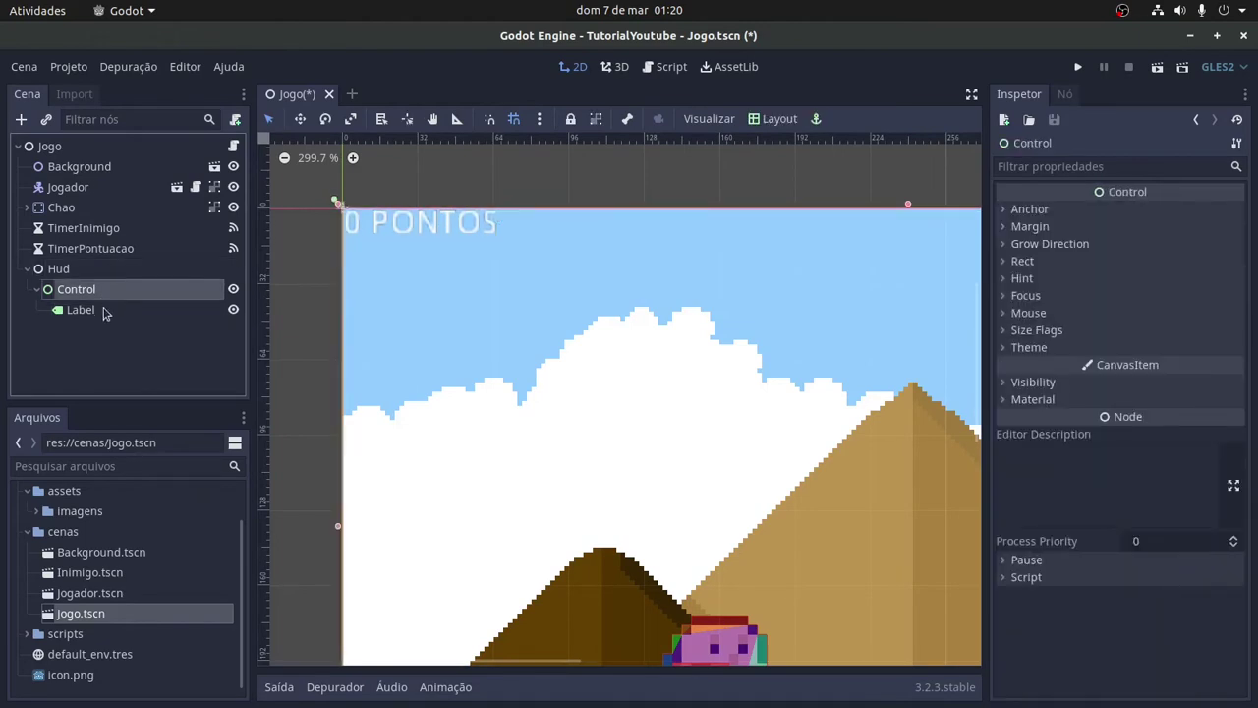
- Move the Label down from the top edge of the game area and back up to it
click(103, 309)
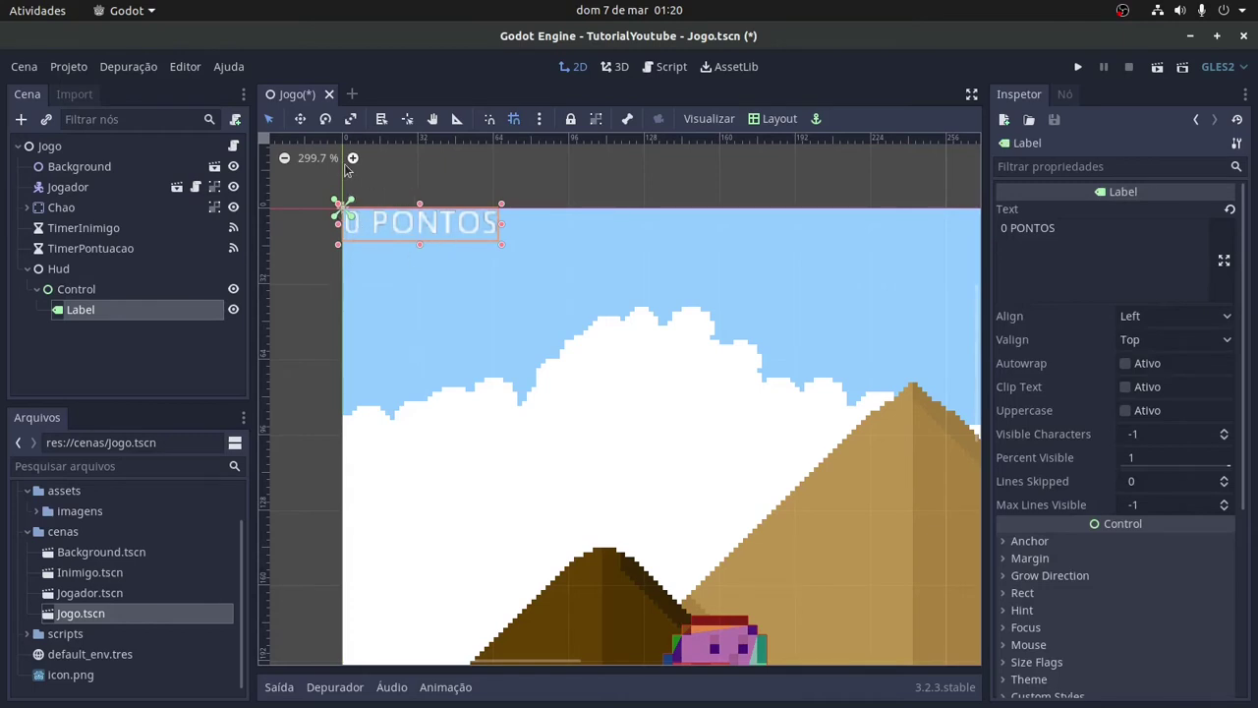
key(Down)
key(Down)
key(Down)
key(Down)
key(Down)
key(Down)
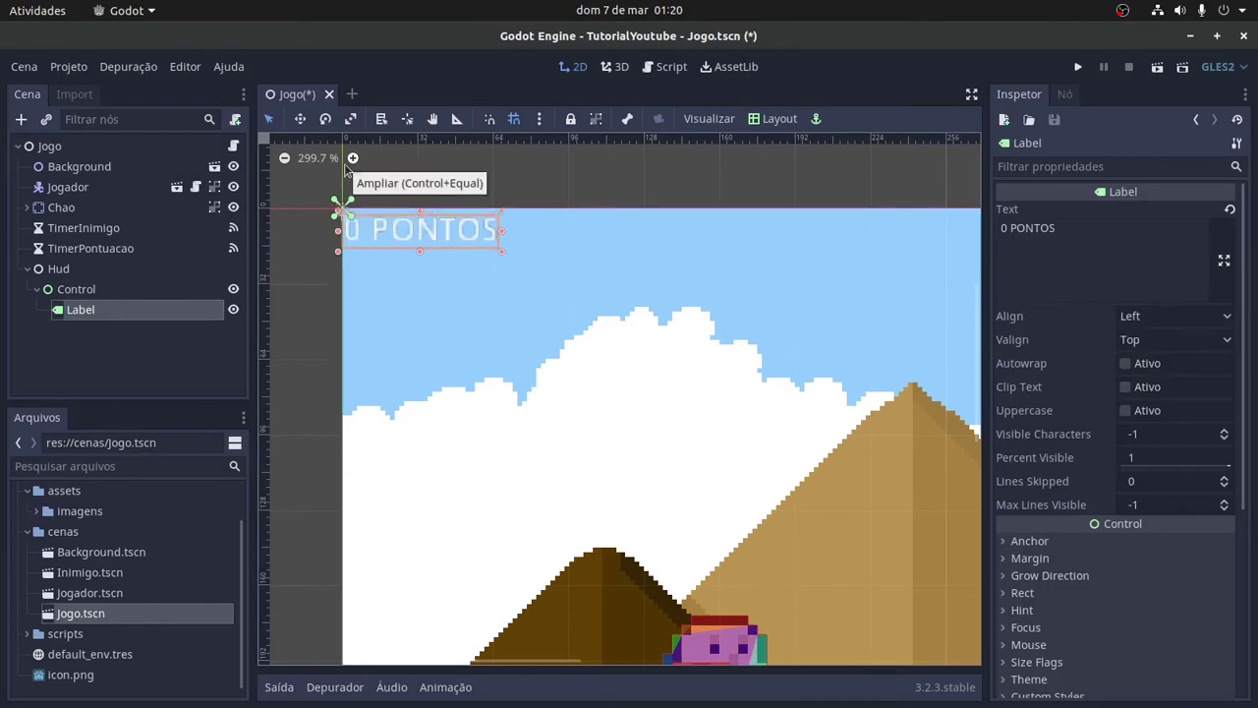
key(Down)
key(Down)
key(Down)
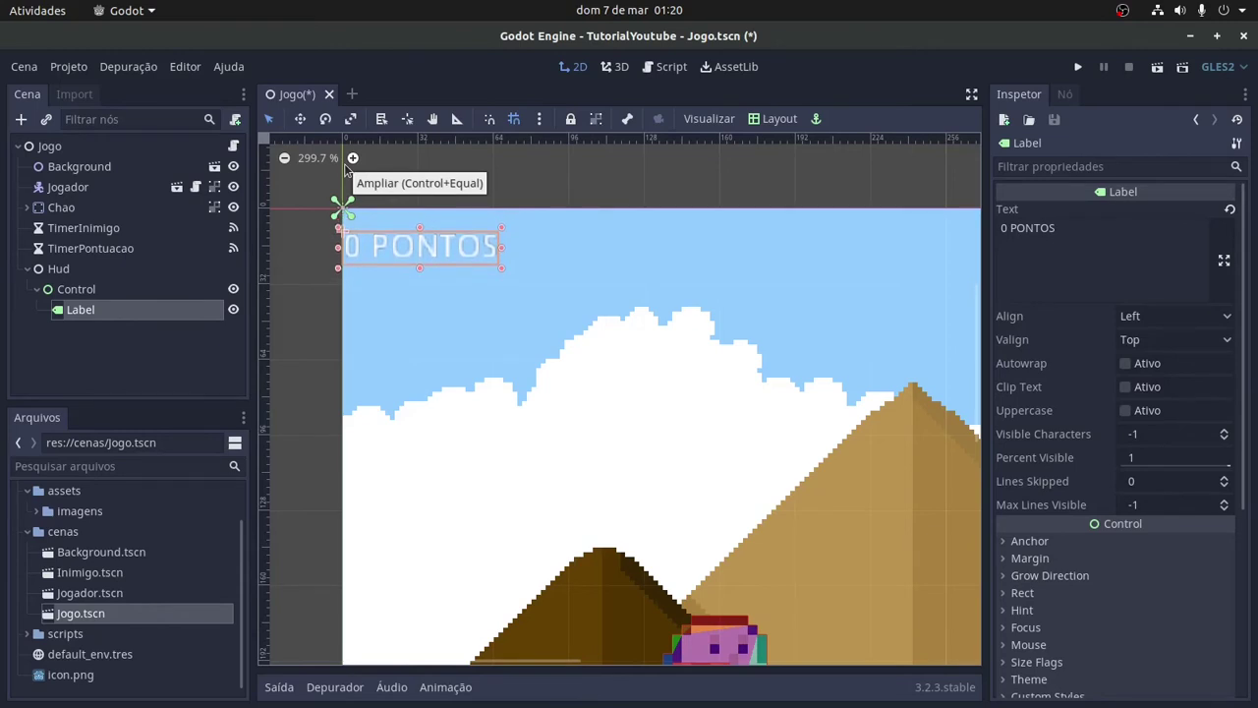
key(Up)
key(Up)
key(Up)
key(Up)
key(Up)
key(Up)
key(Up)
key(Up)
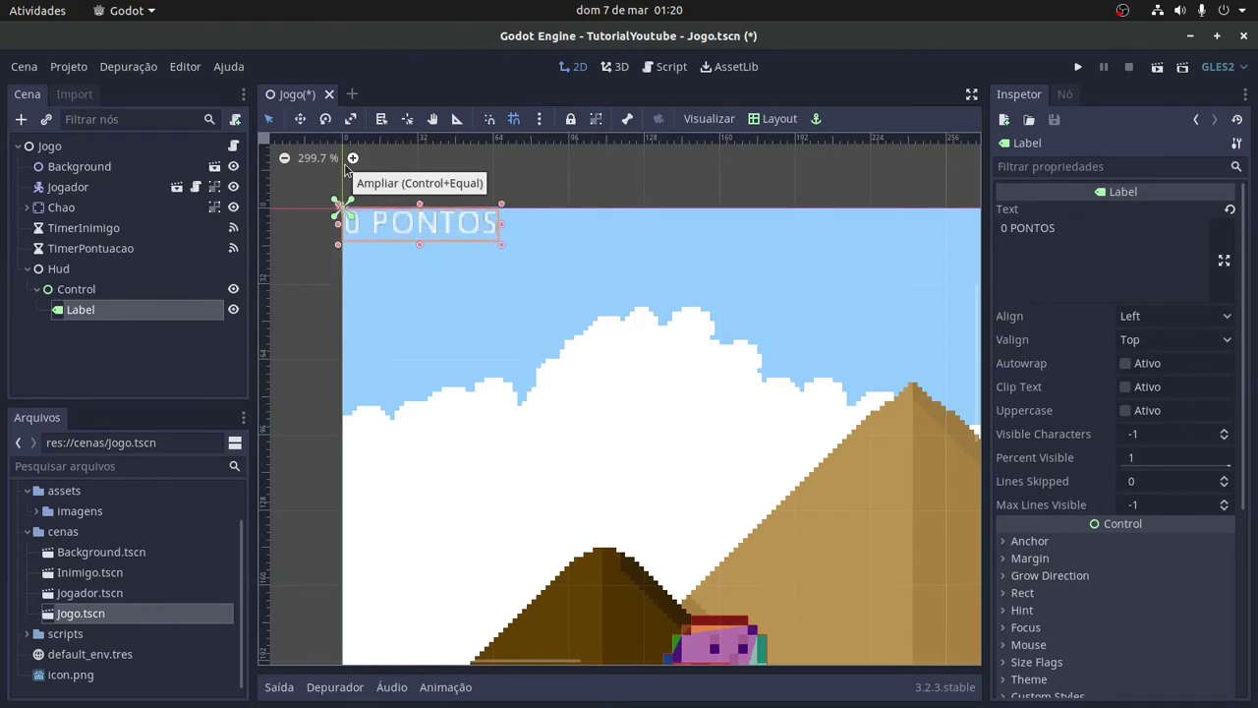
- Shift the Label slightly down and to the right, away from the game area's top-left corner
key(Down)
key(Down)
key(Down)
key(Down)
key(Down)
key(Down)
key(Down)
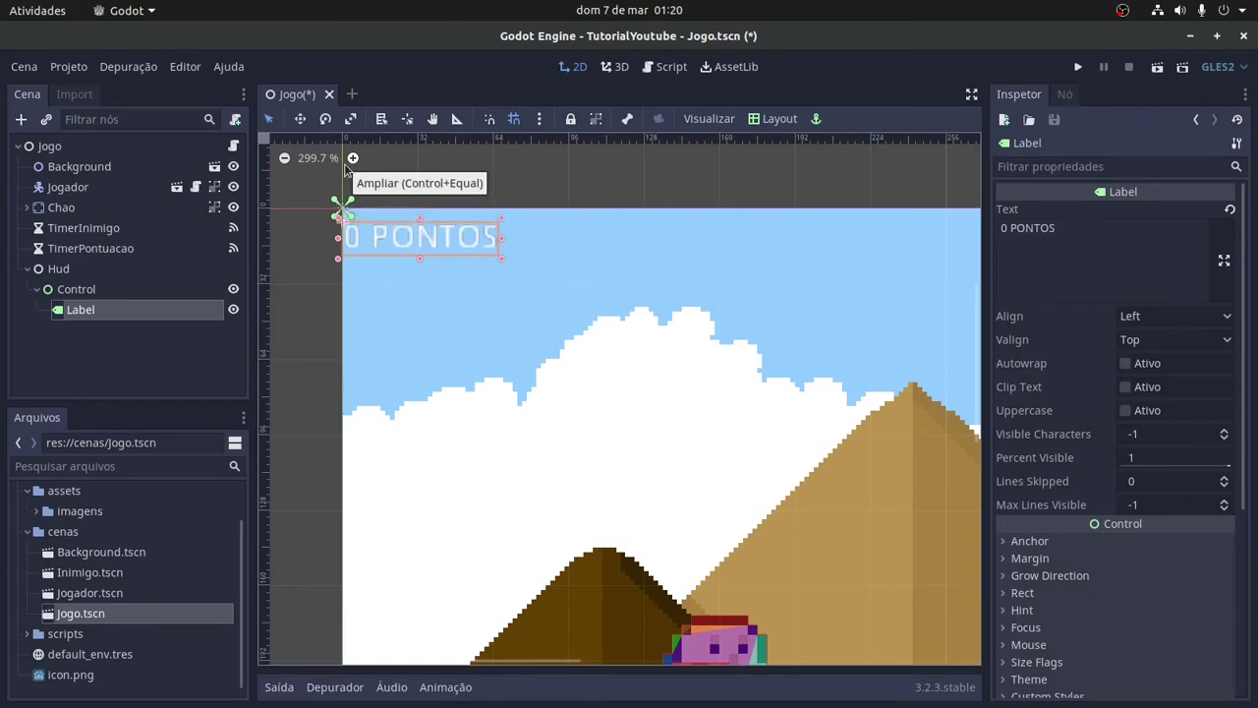
key(Right)
key(Right)
key(Right)
key(Right)
key(Right)
key(Right)
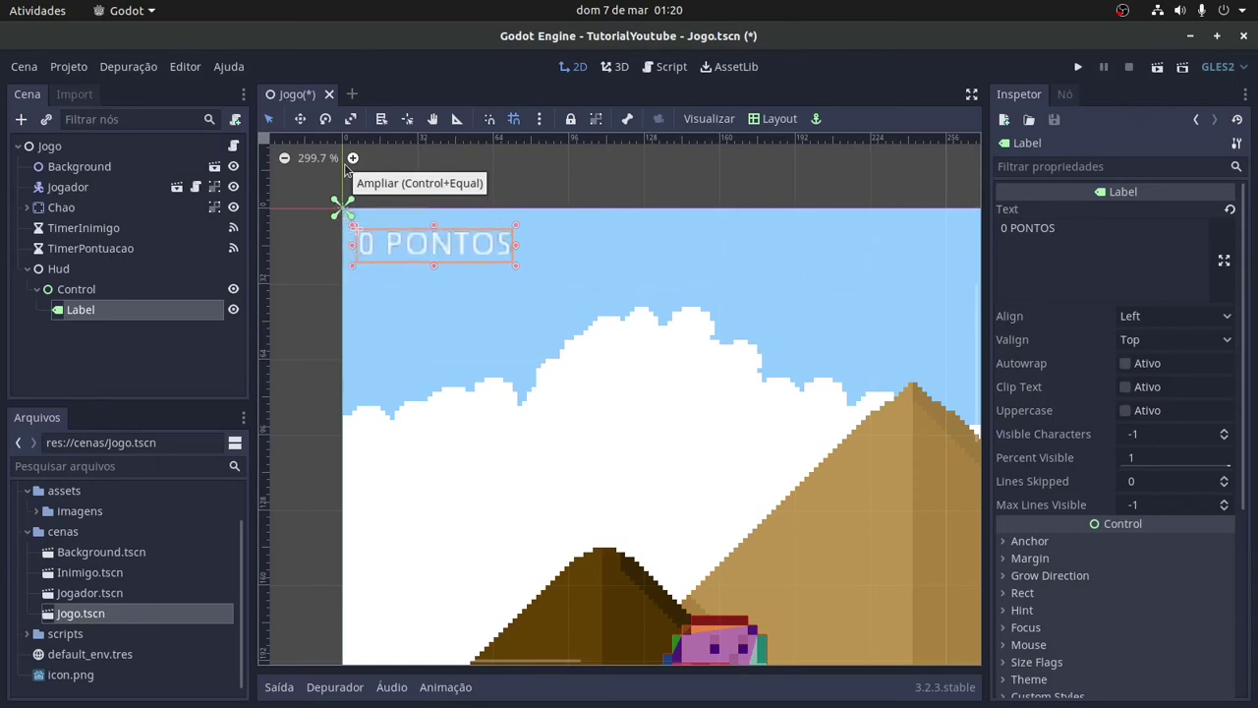
key(Right)
key(Right)
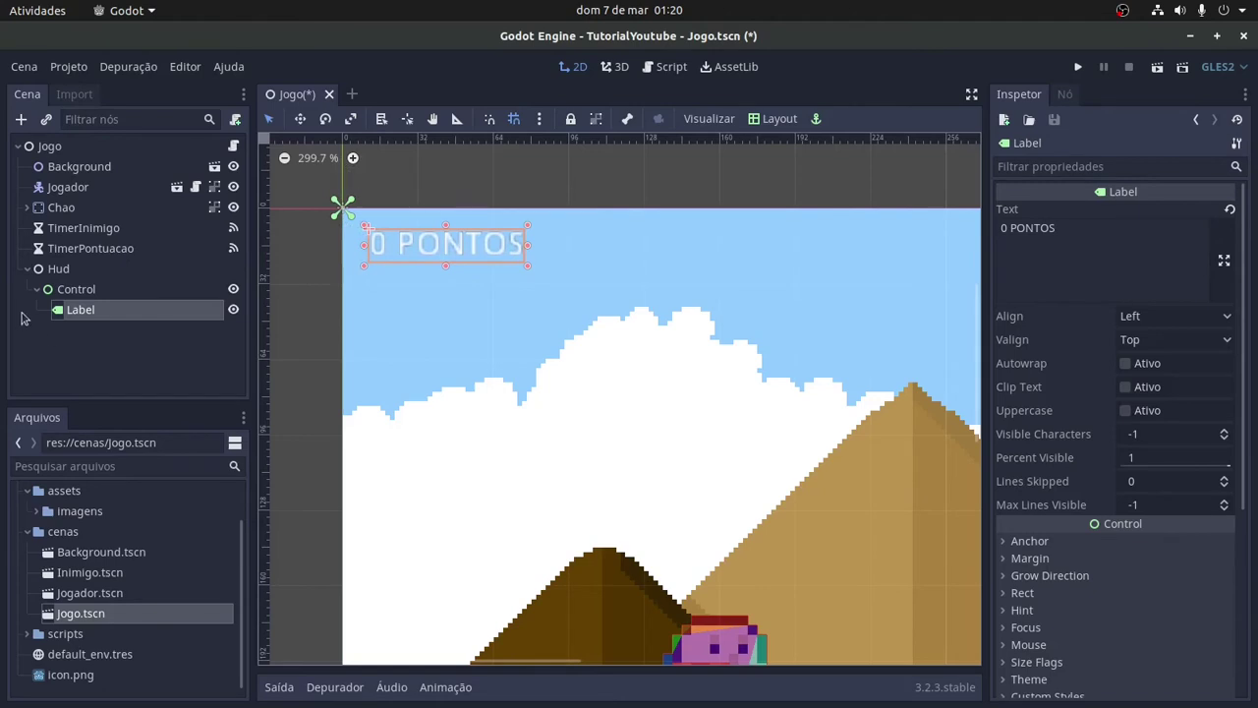
- Apply the Superior Esquerda layout to the Label
click(777, 119)
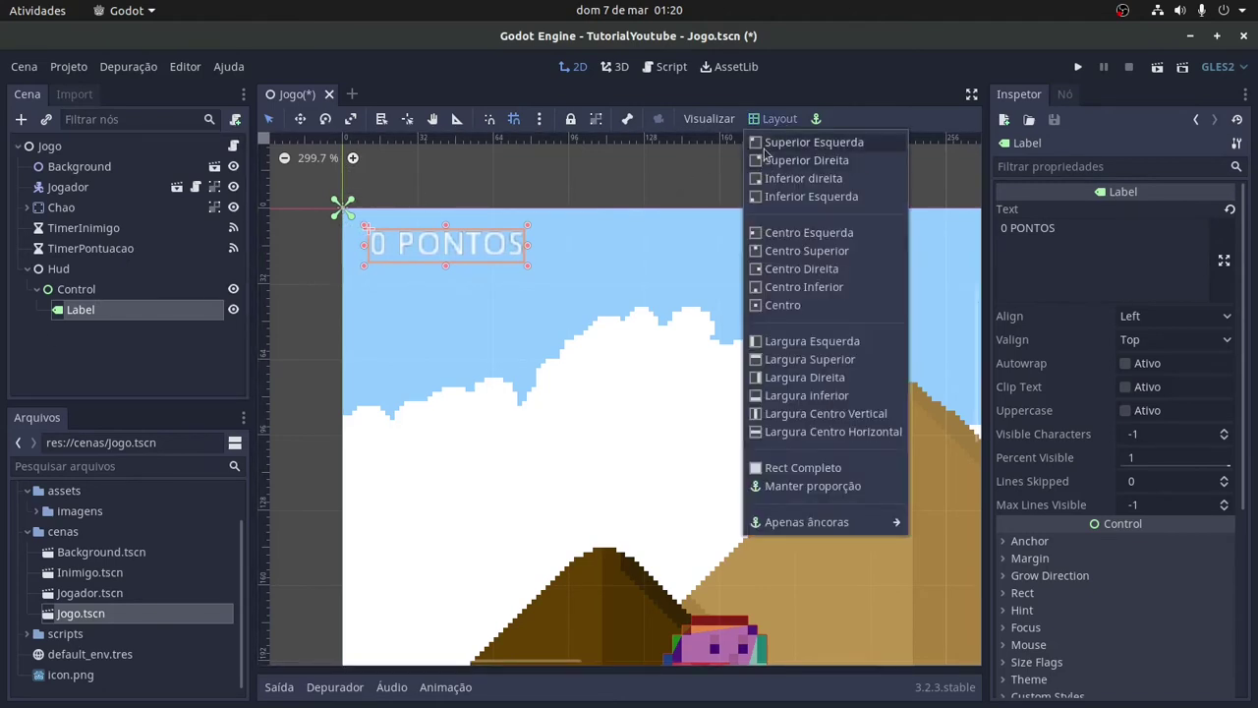
click(781, 143)
click(779, 119)
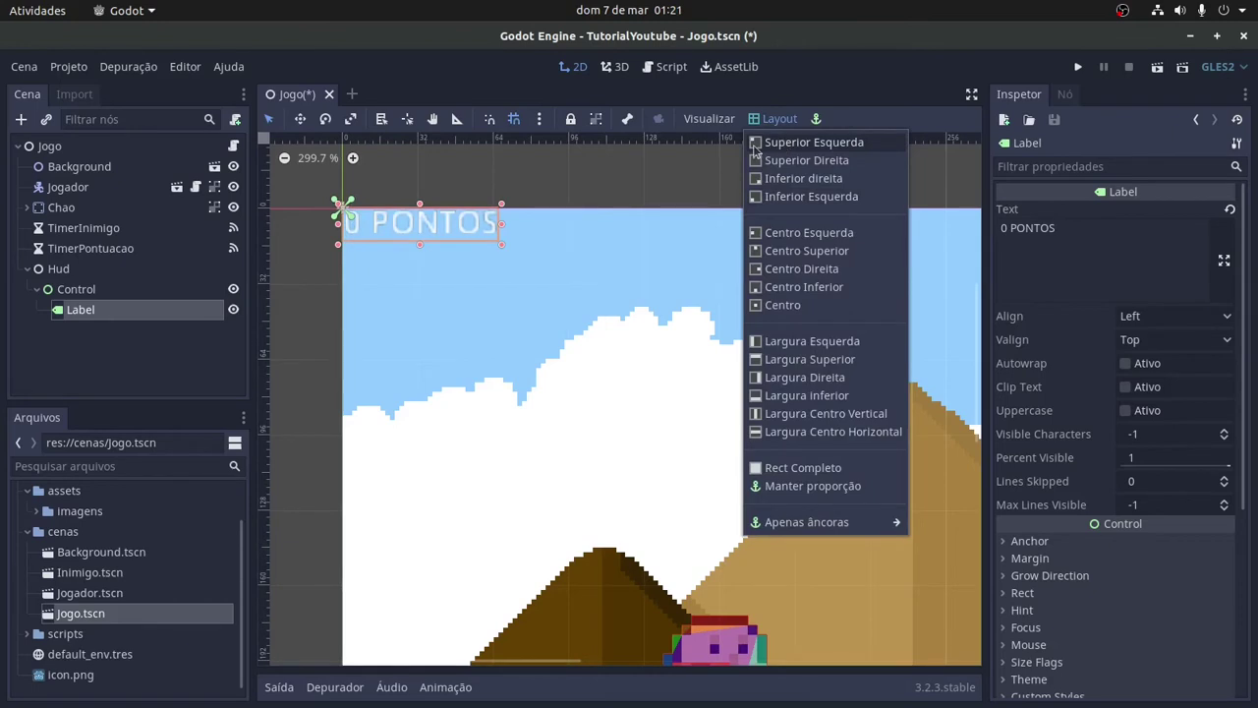
click(806, 145)
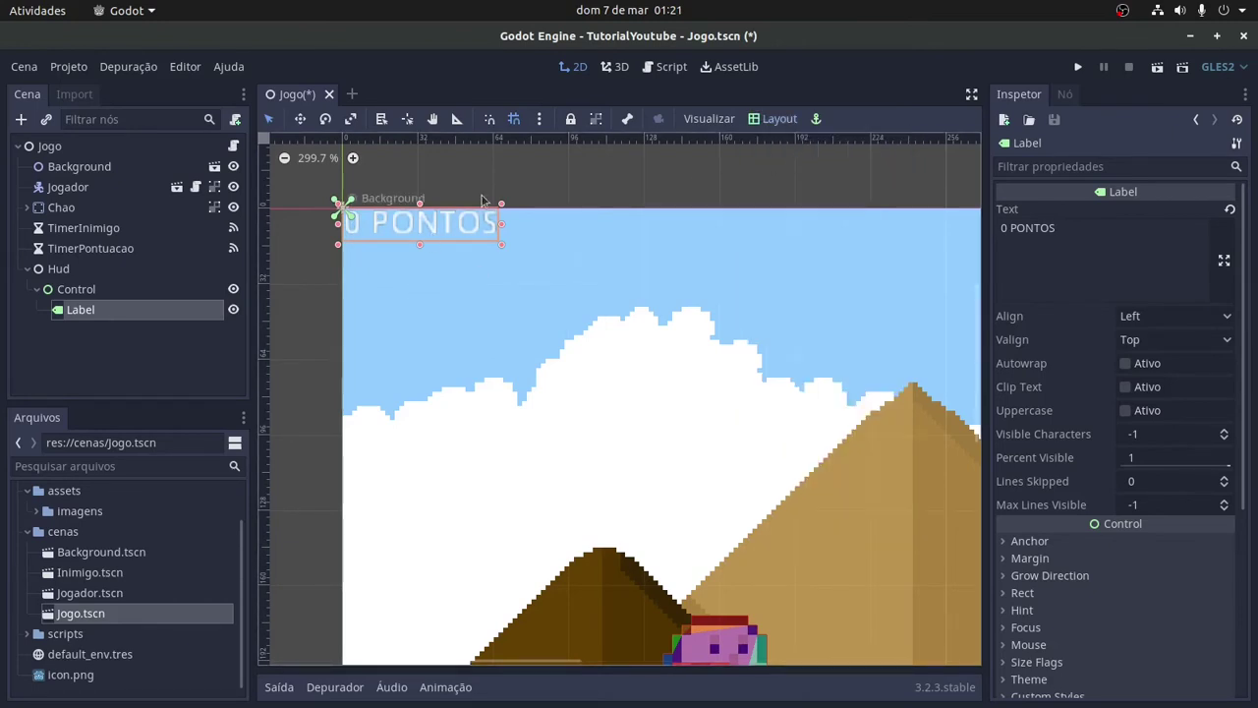
- Offset the Label about 10 px right and 9 px down from the game area's top-left corner
key(Down)
key(Down)
key(Down)
key(Down)
key(Right)
key(Right)
key(Right)
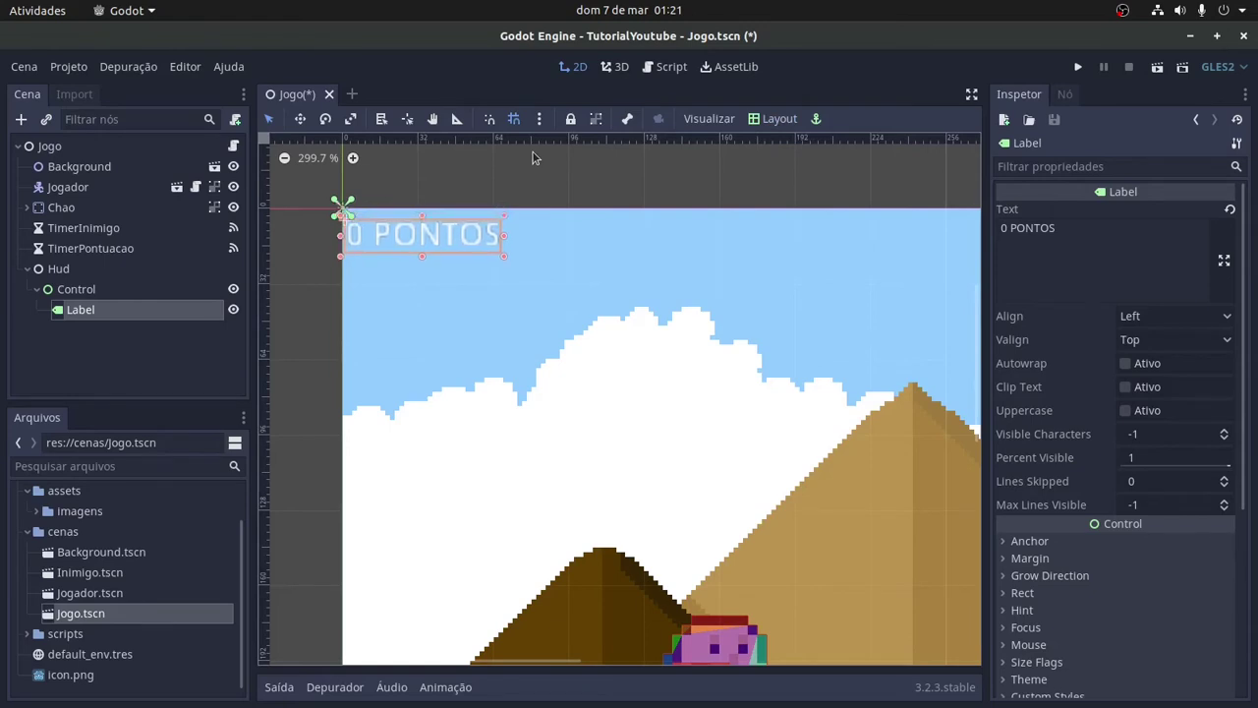
key(Down)
key(Down)
key(Down)
key(Right)
key(Right)
key(Right)
key(Right)
key(Right)
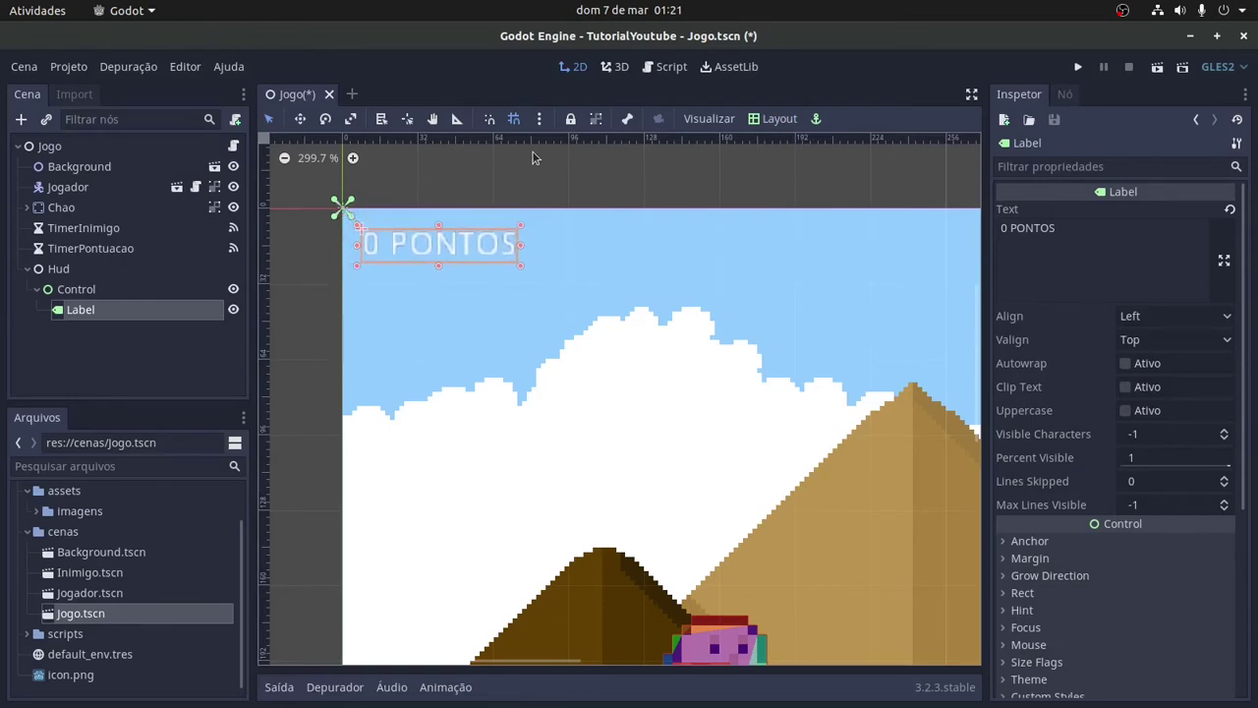
click(502, 200)
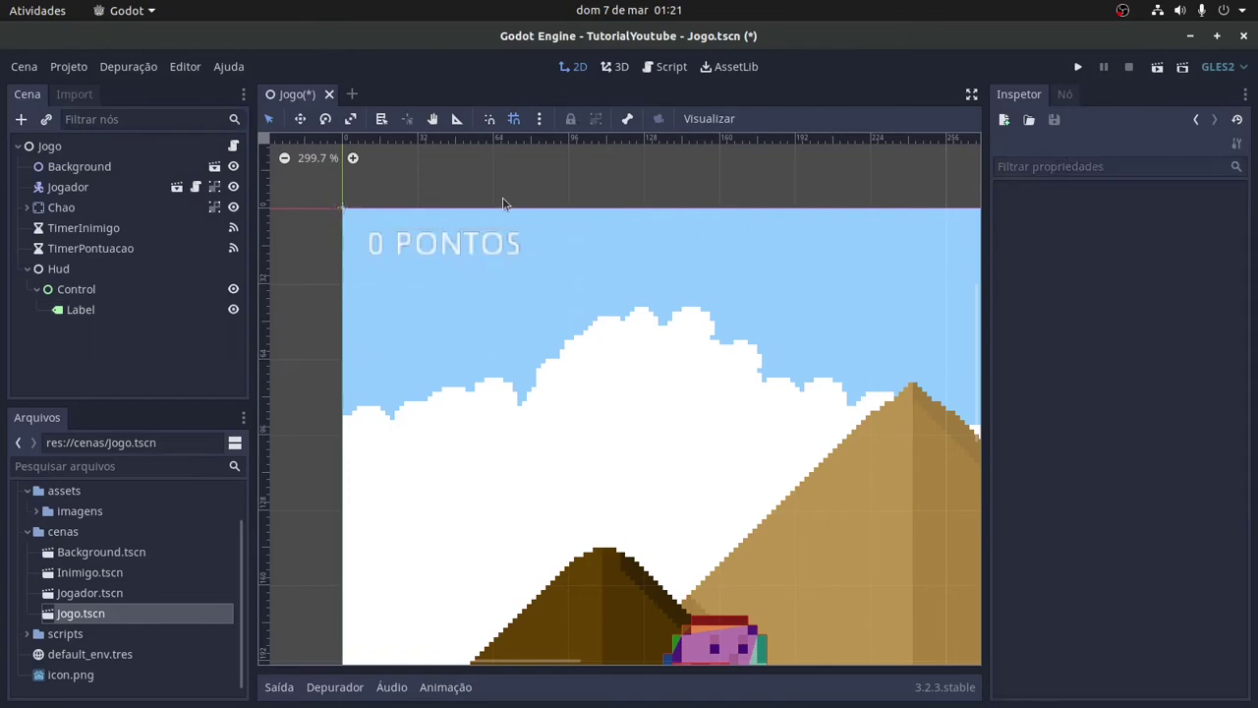
- Enable the Label's custom Font Color in black and run the scene to check the score text
click(116, 313)
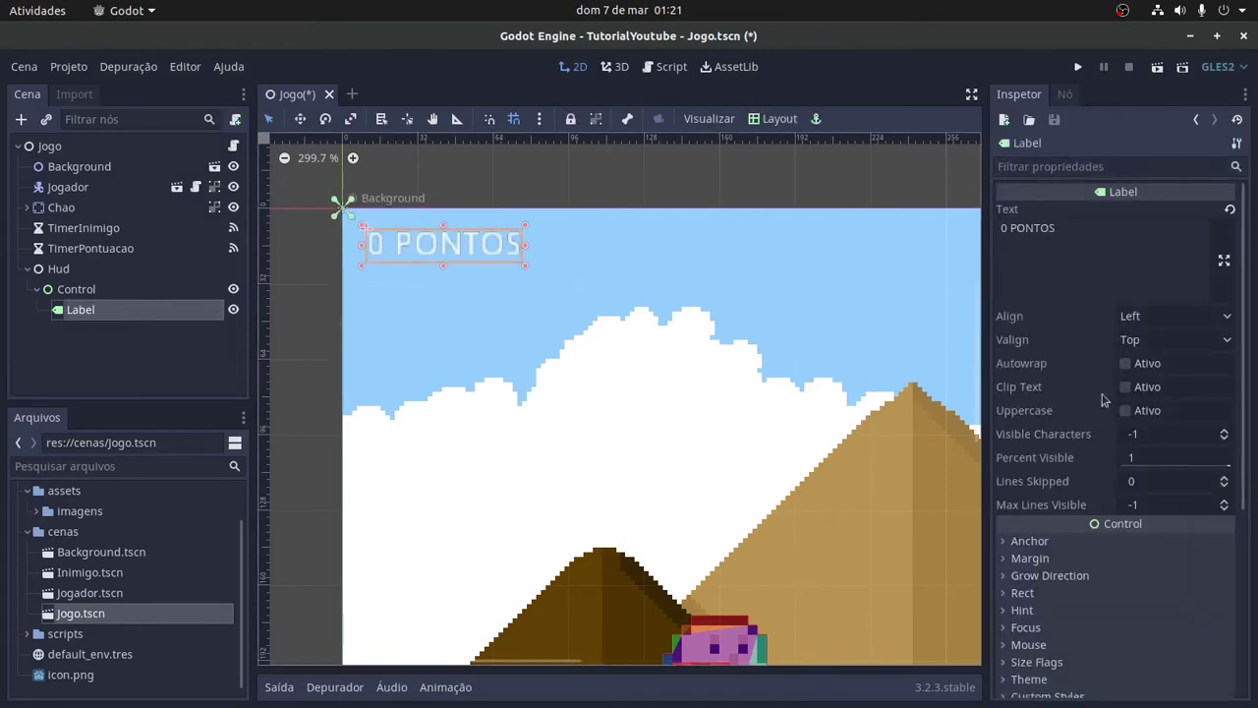
scroll(1106, 412, down, 5)
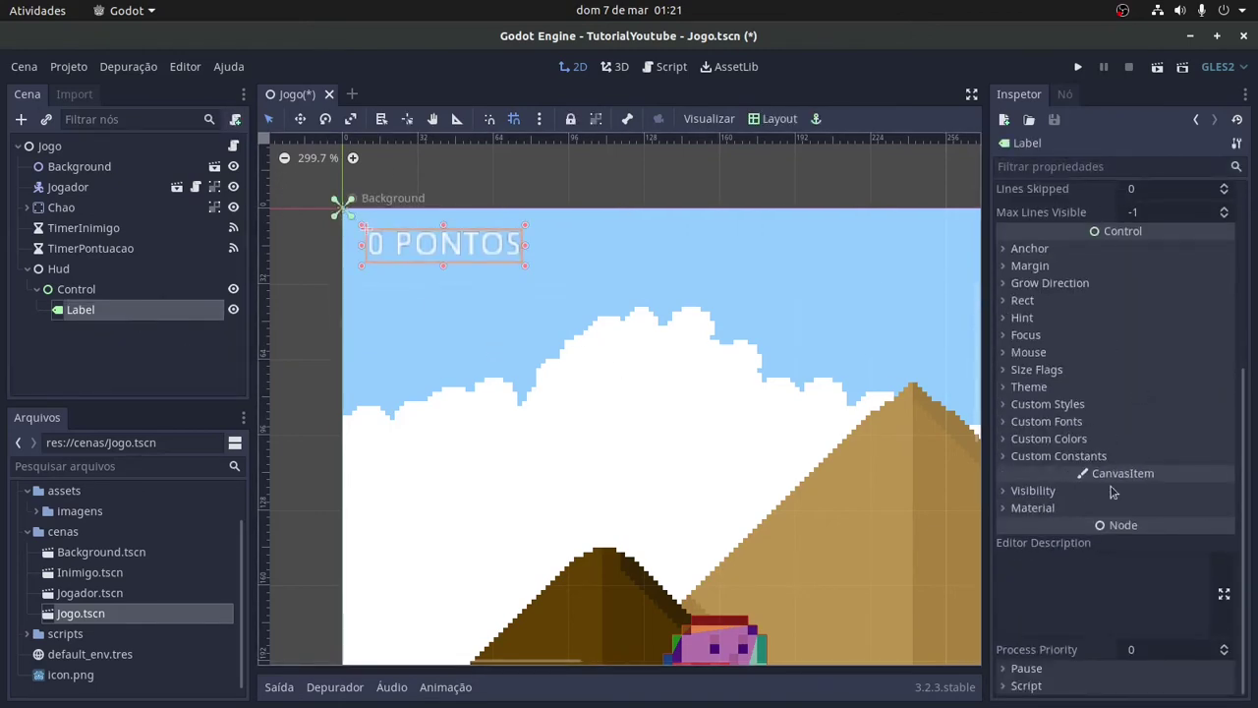
click(1025, 440)
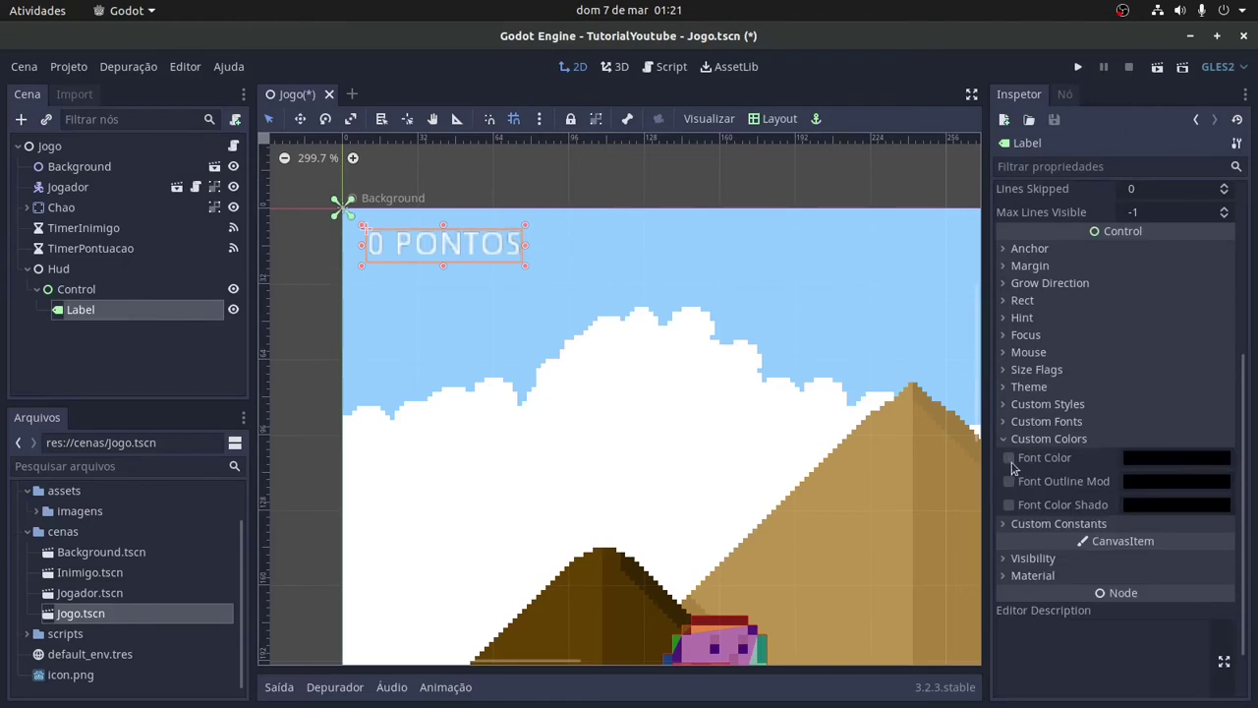
click(1009, 459)
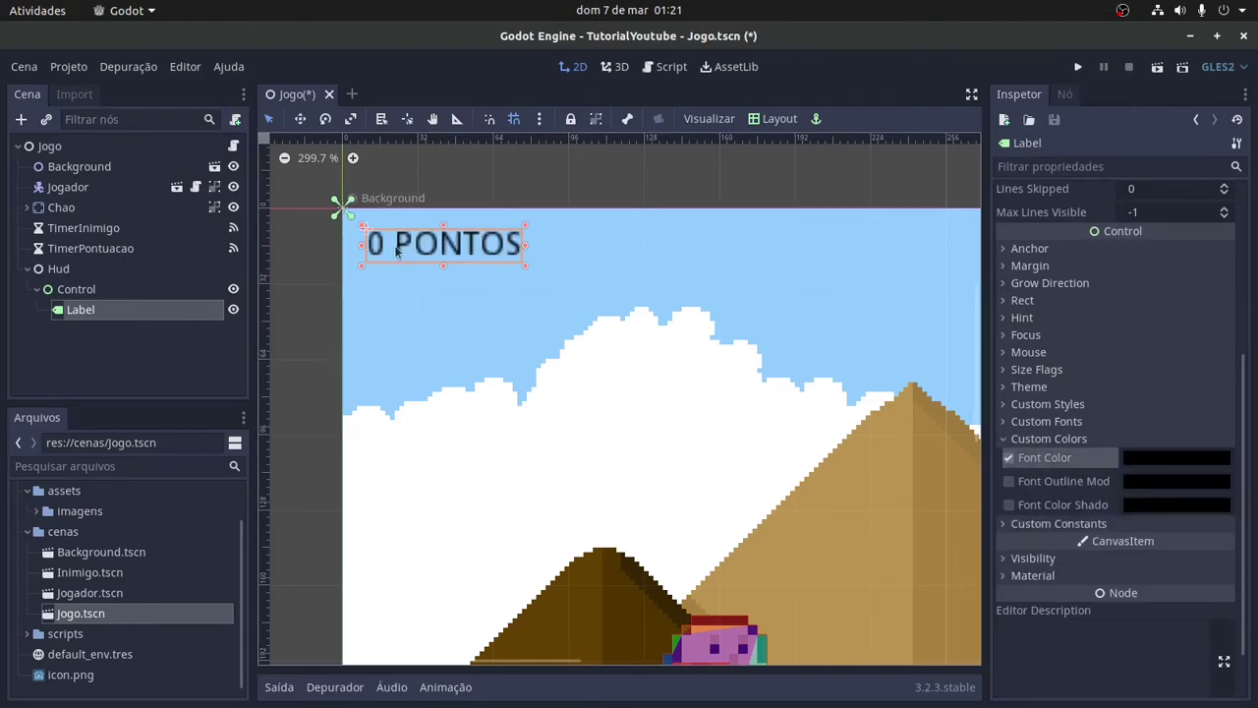
click(579, 185)
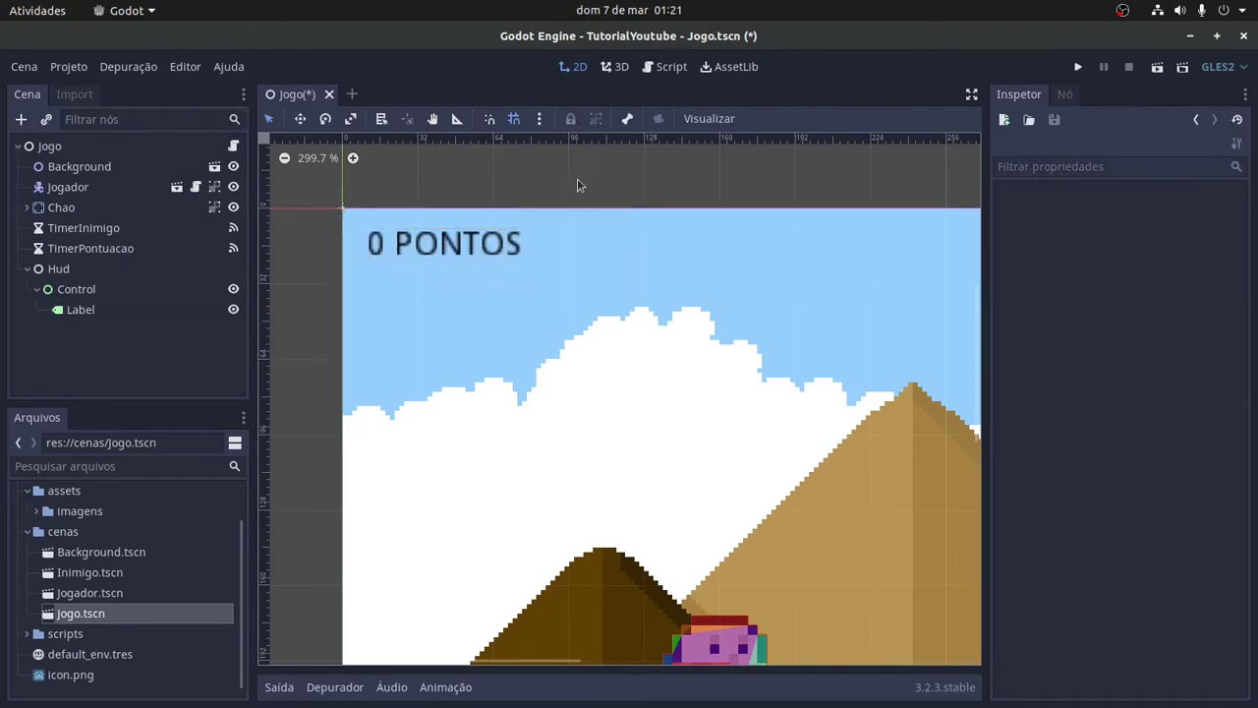
click(1157, 66)
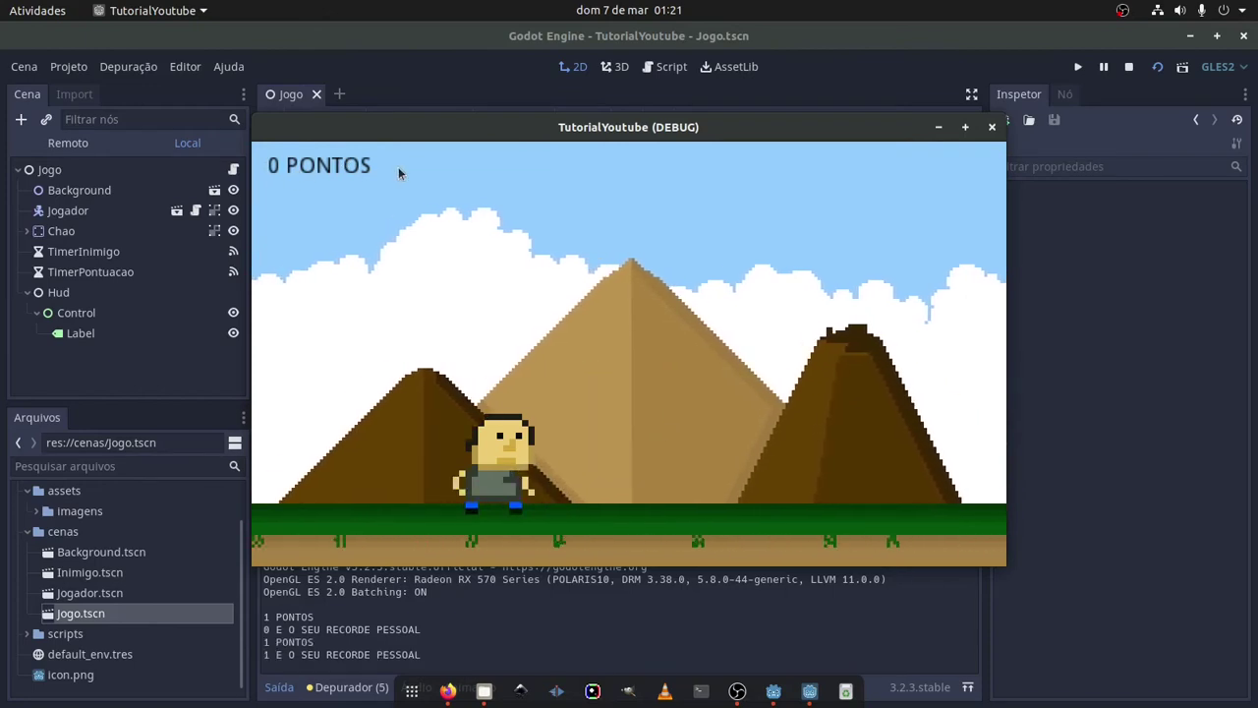
click(992, 126)
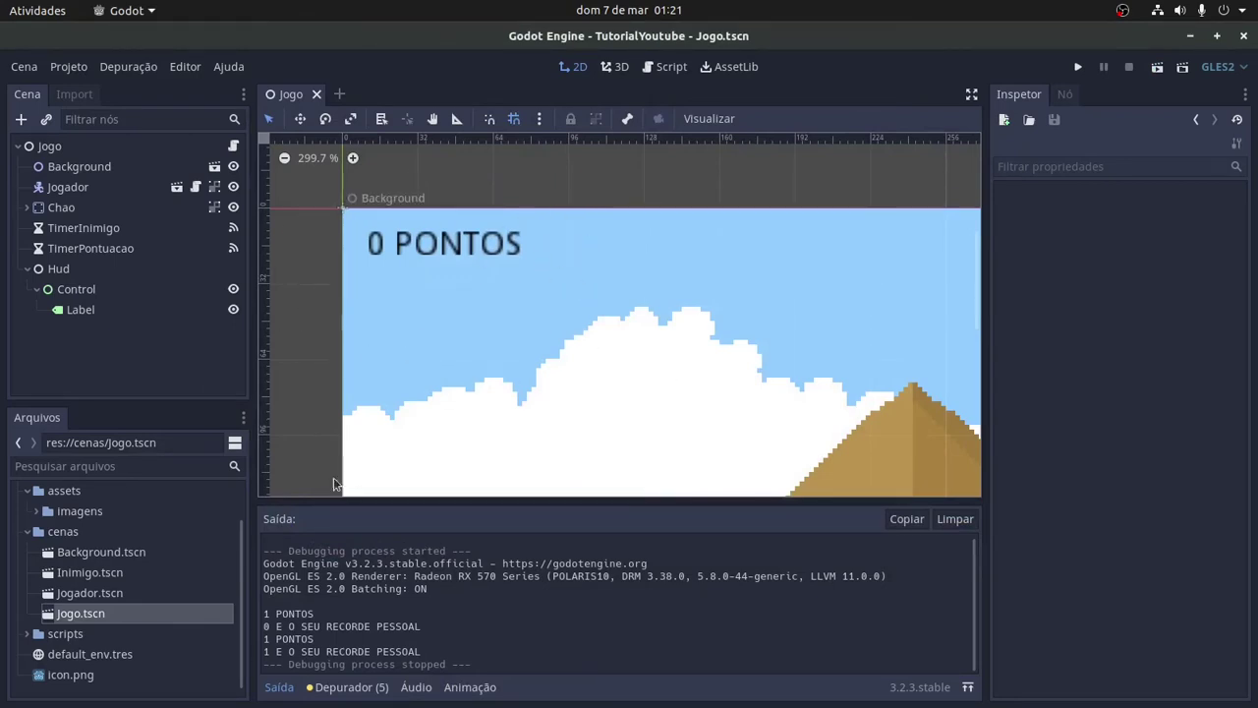
- Switch to the file manager and copy "joystix monospace.ttf" from the joystix folder in Downloads
mouse_move(521, 700)
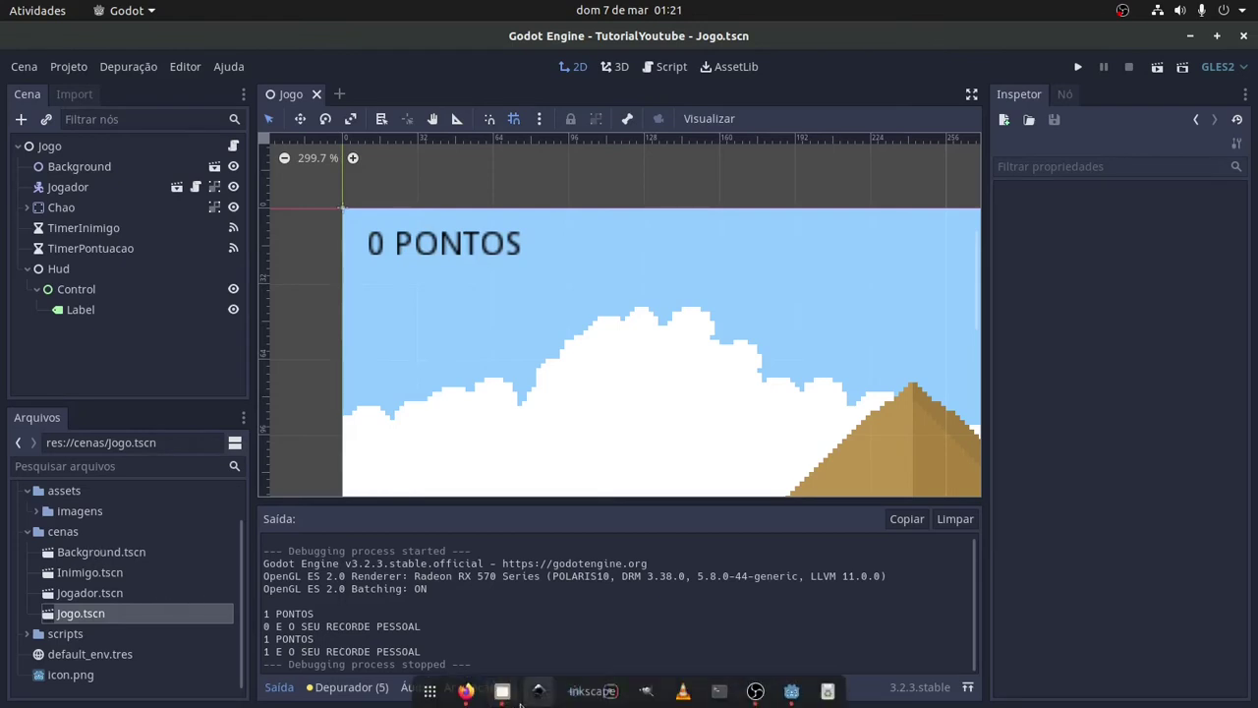
click(466, 691)
click(507, 697)
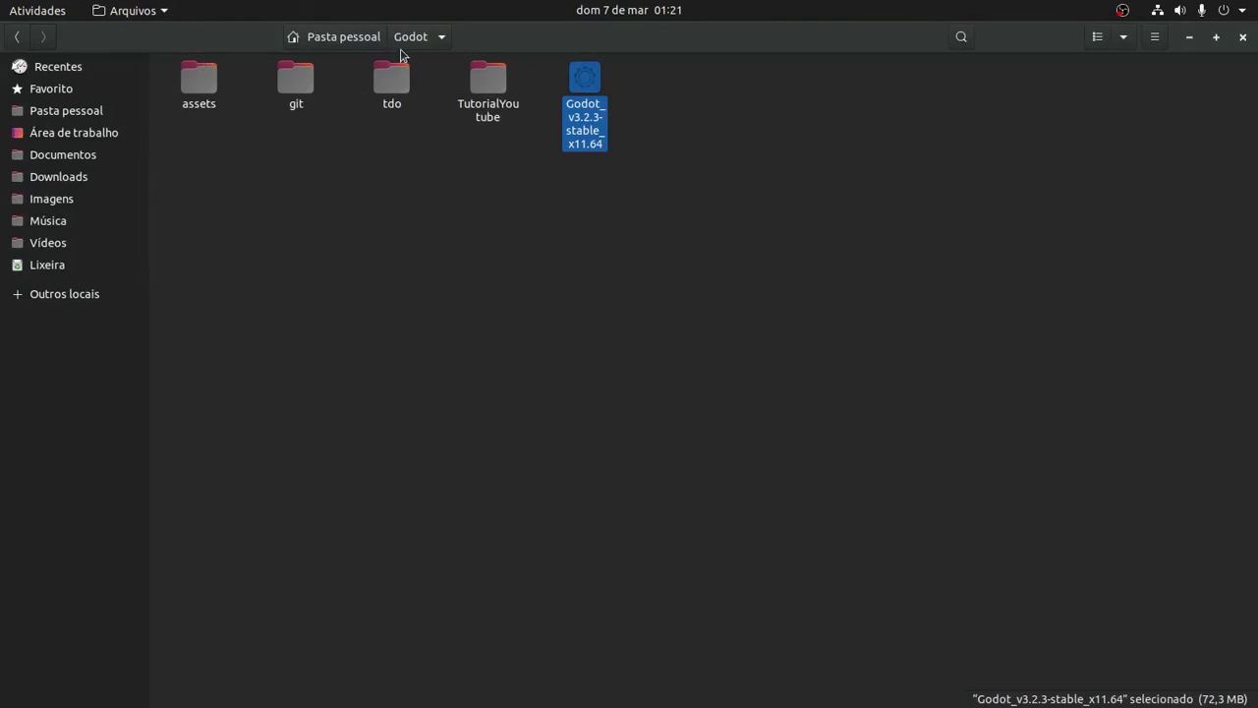
double_click(202, 84)
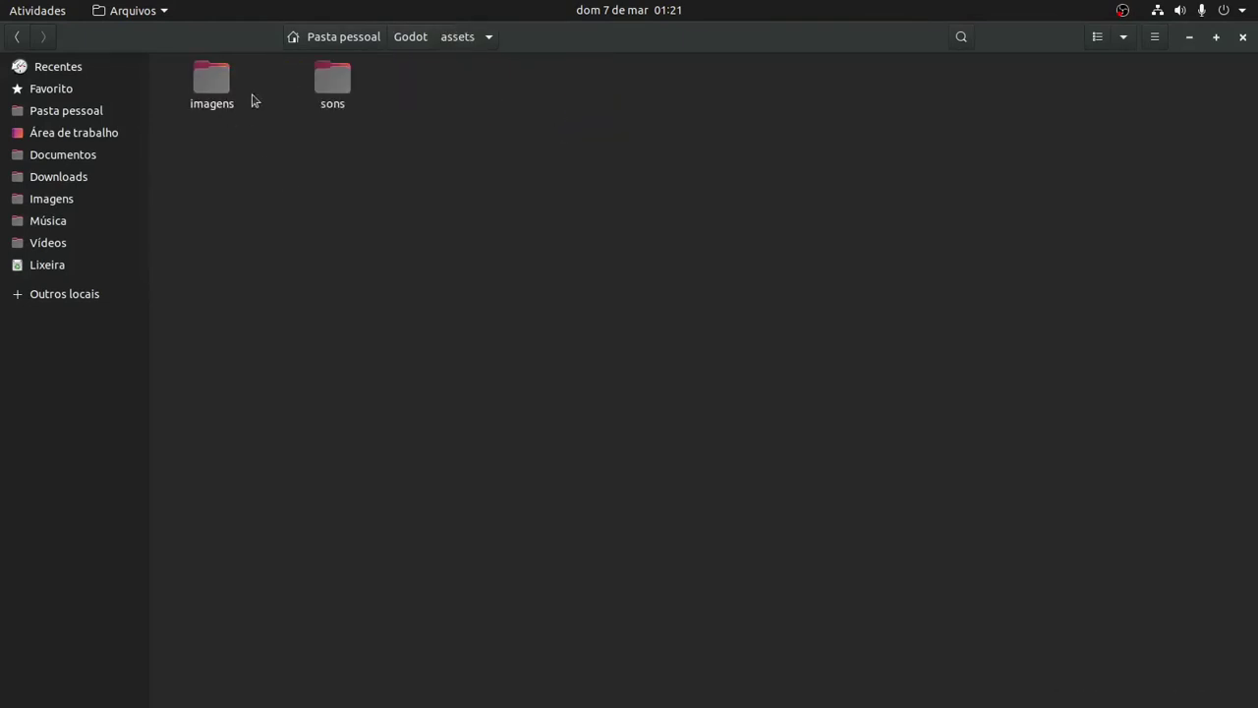
click(68, 175)
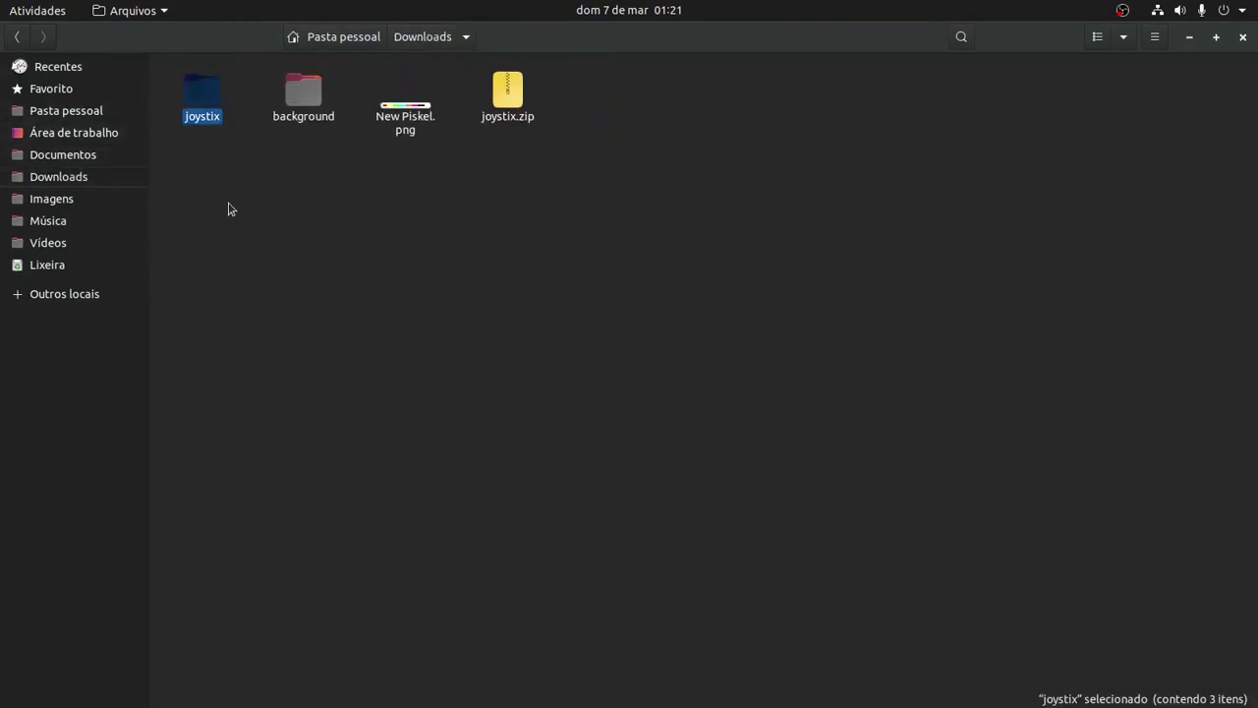
double_click(208, 96)
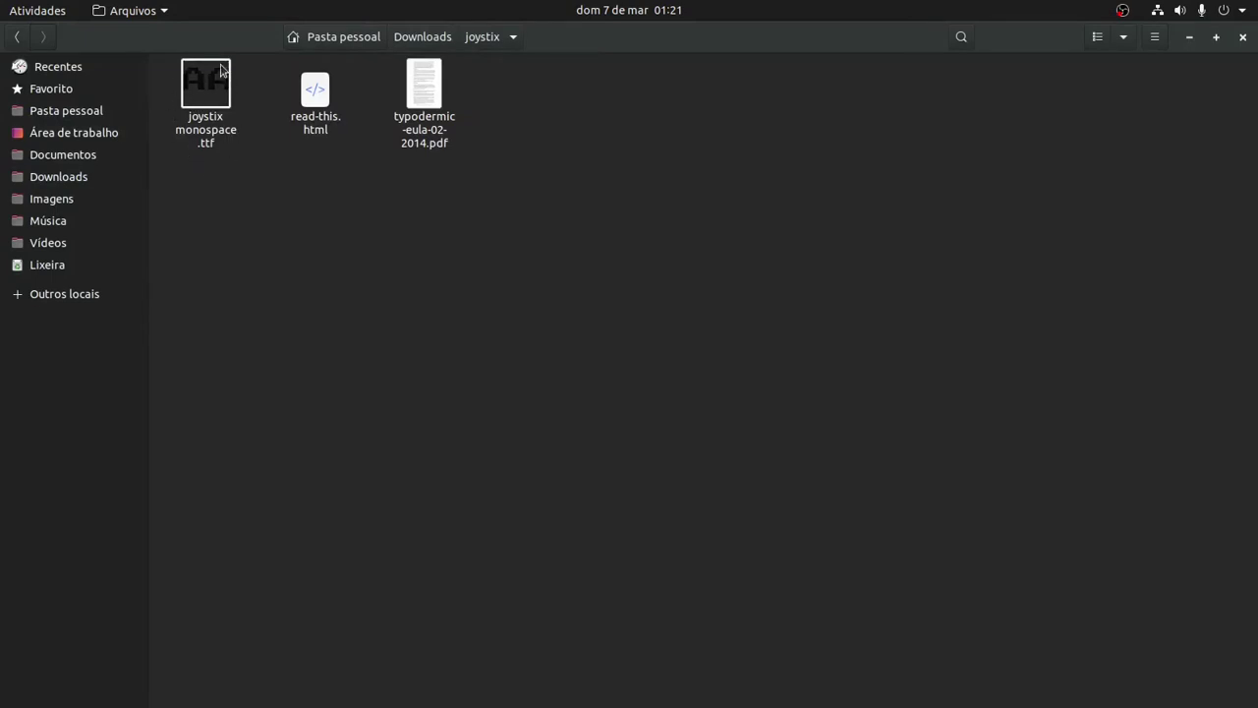
click(210, 147)
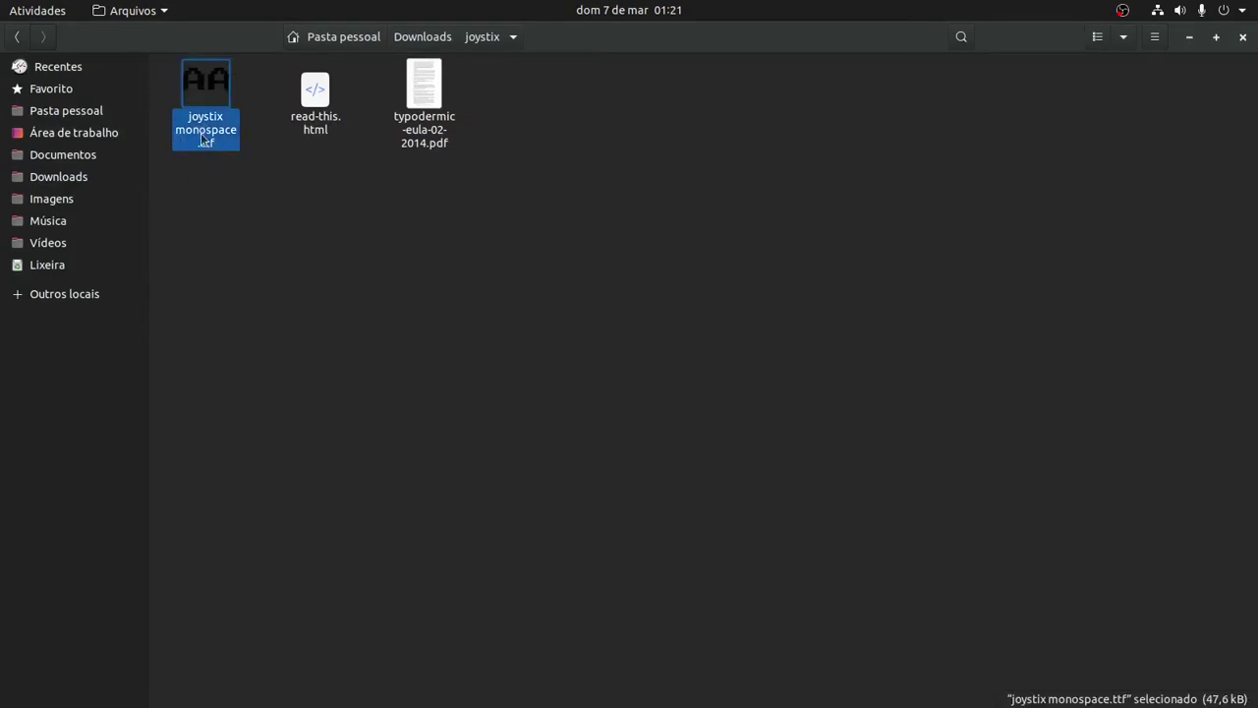
right_click(224, 148)
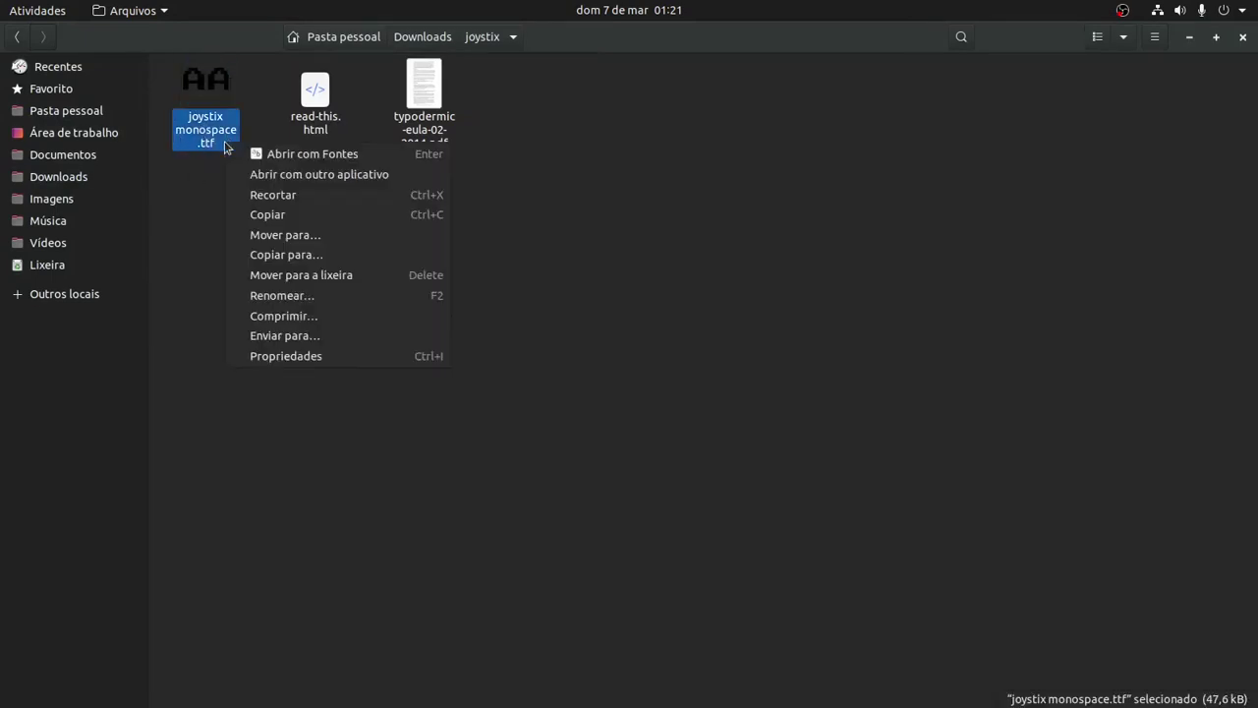
click(288, 222)
- Go to the assets folder of the TutorialYoutube project inside the Godot folder of the home directory
click(441, 39)
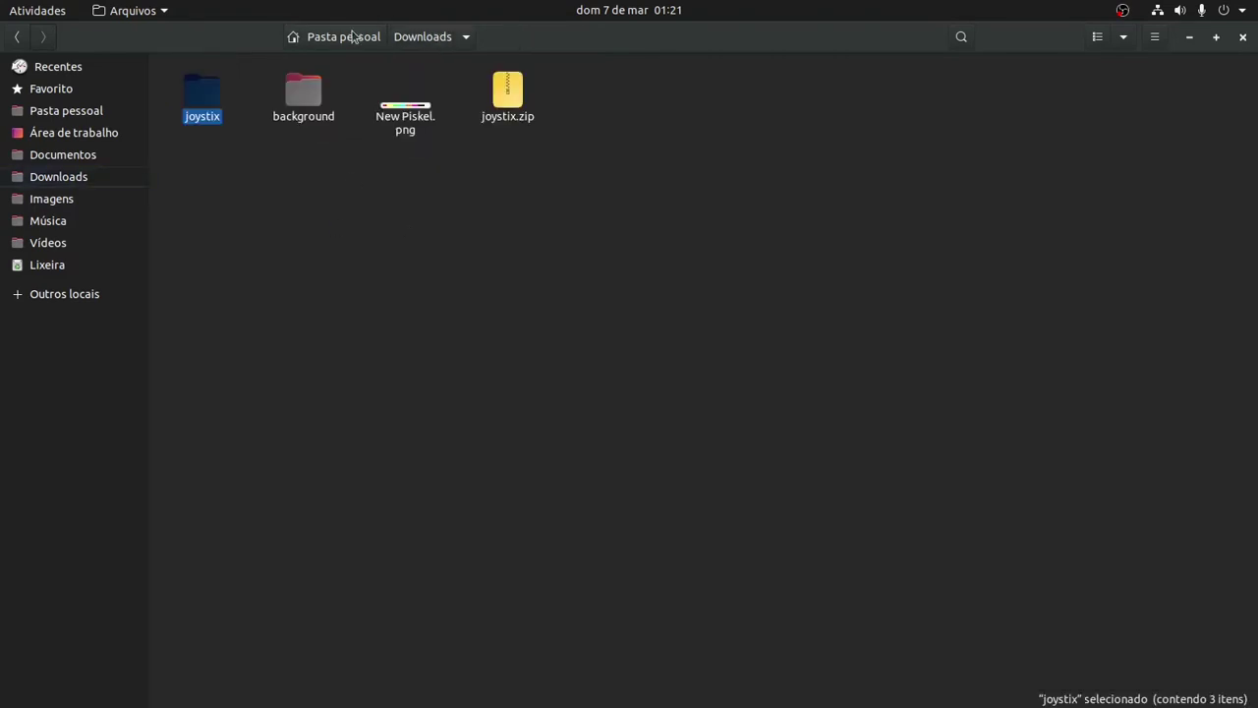
click(354, 37)
double_click(432, 86)
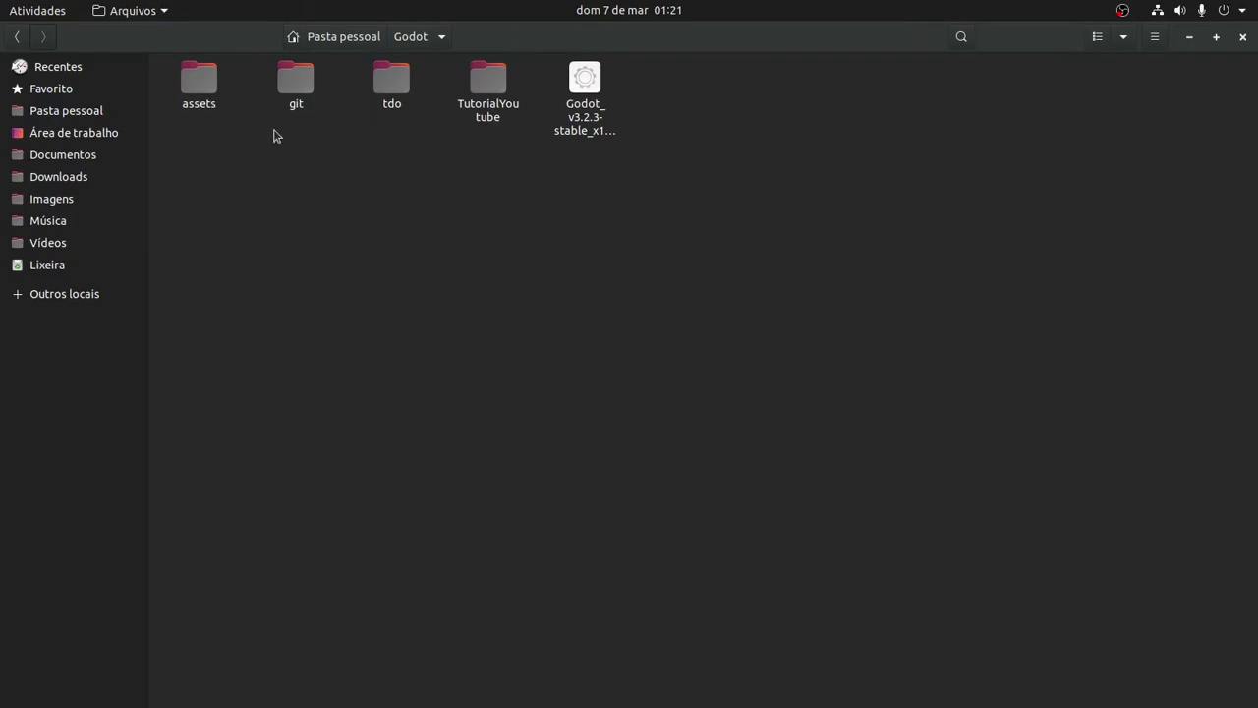
click(190, 76)
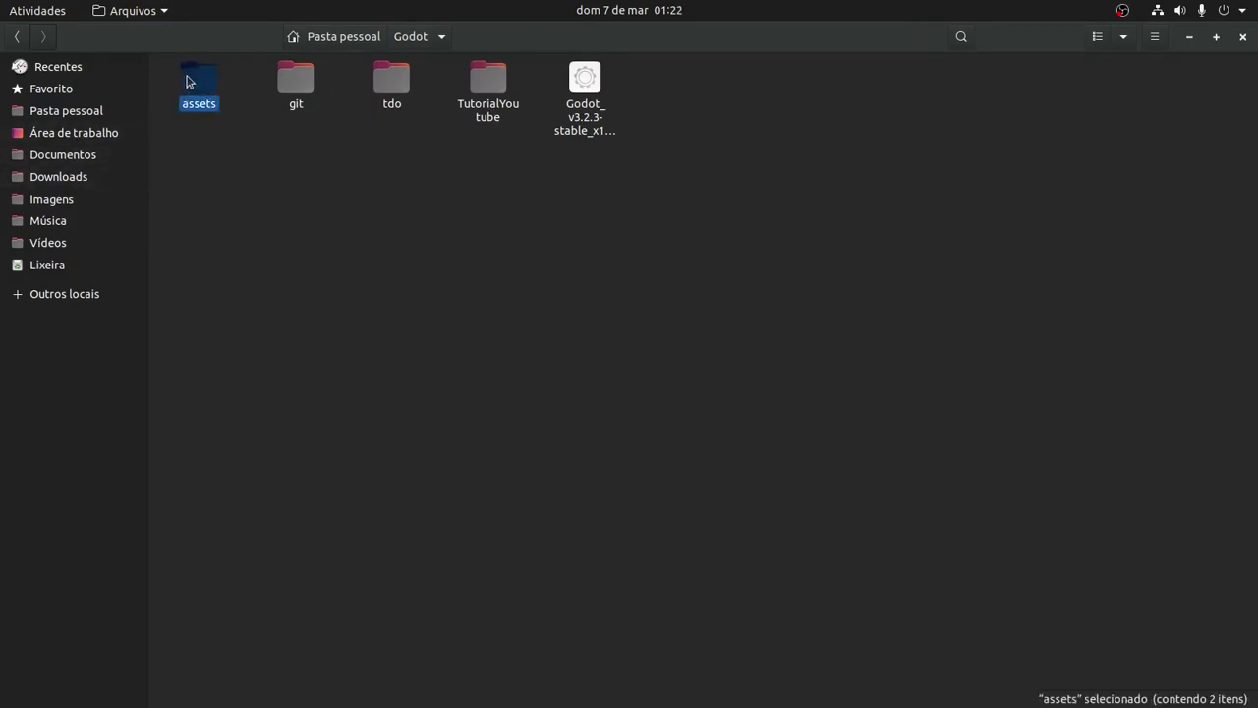
double_click(186, 84)
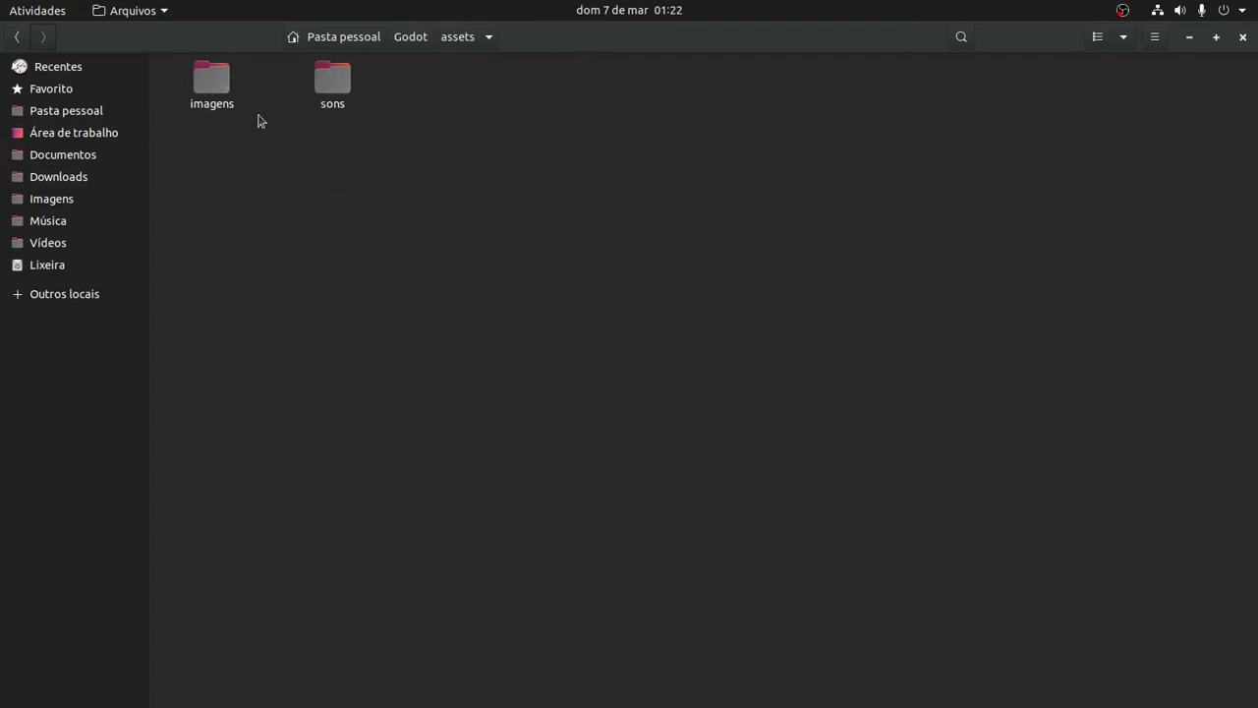
click(411, 38)
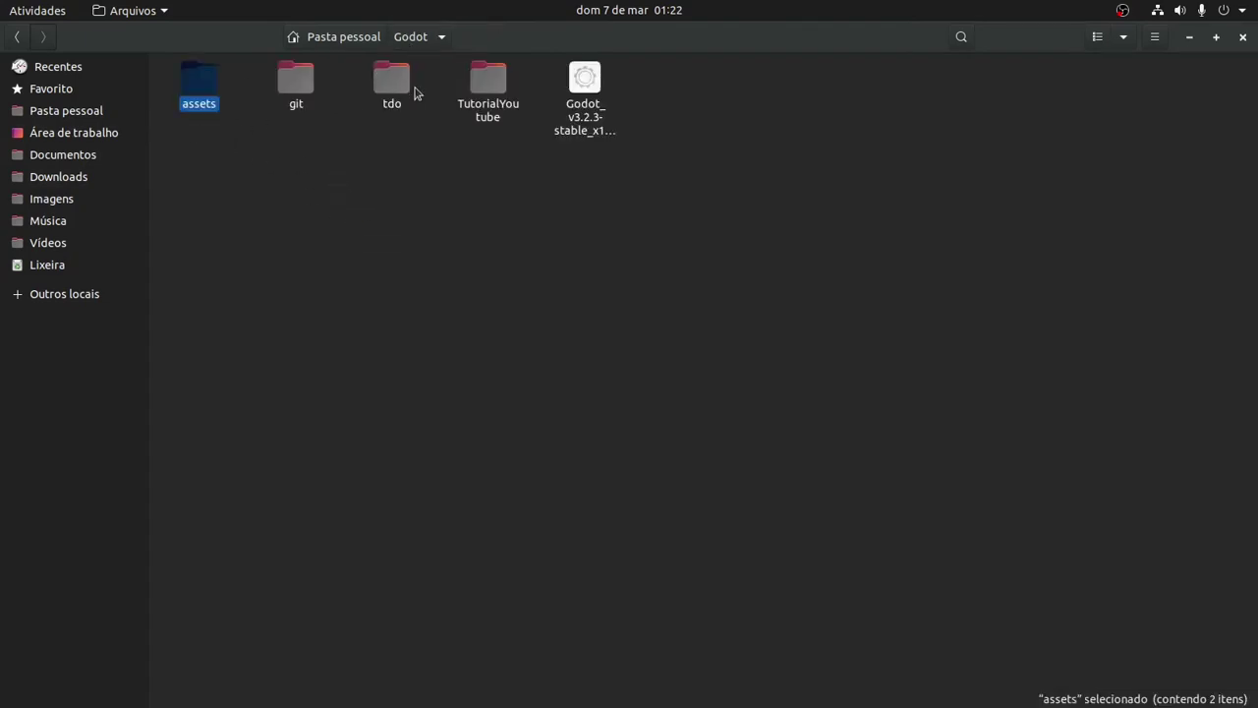
double_click(488, 86)
double_click(206, 92)
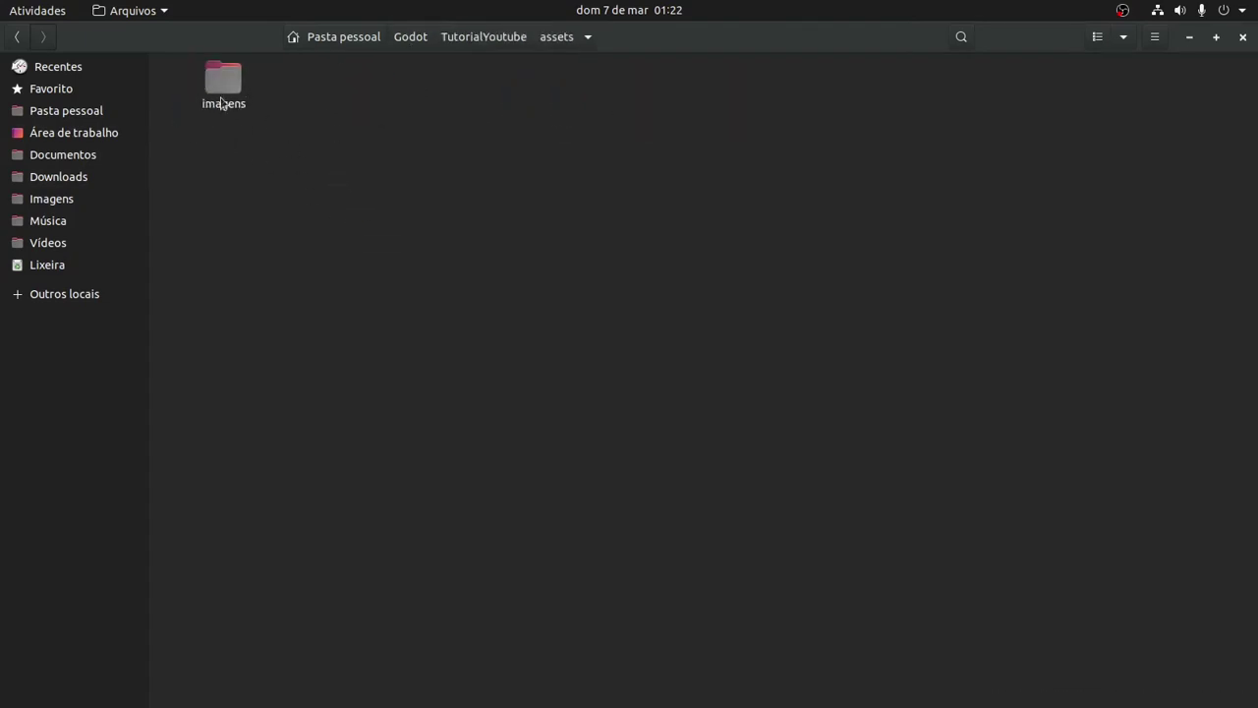
right_click(280, 141)
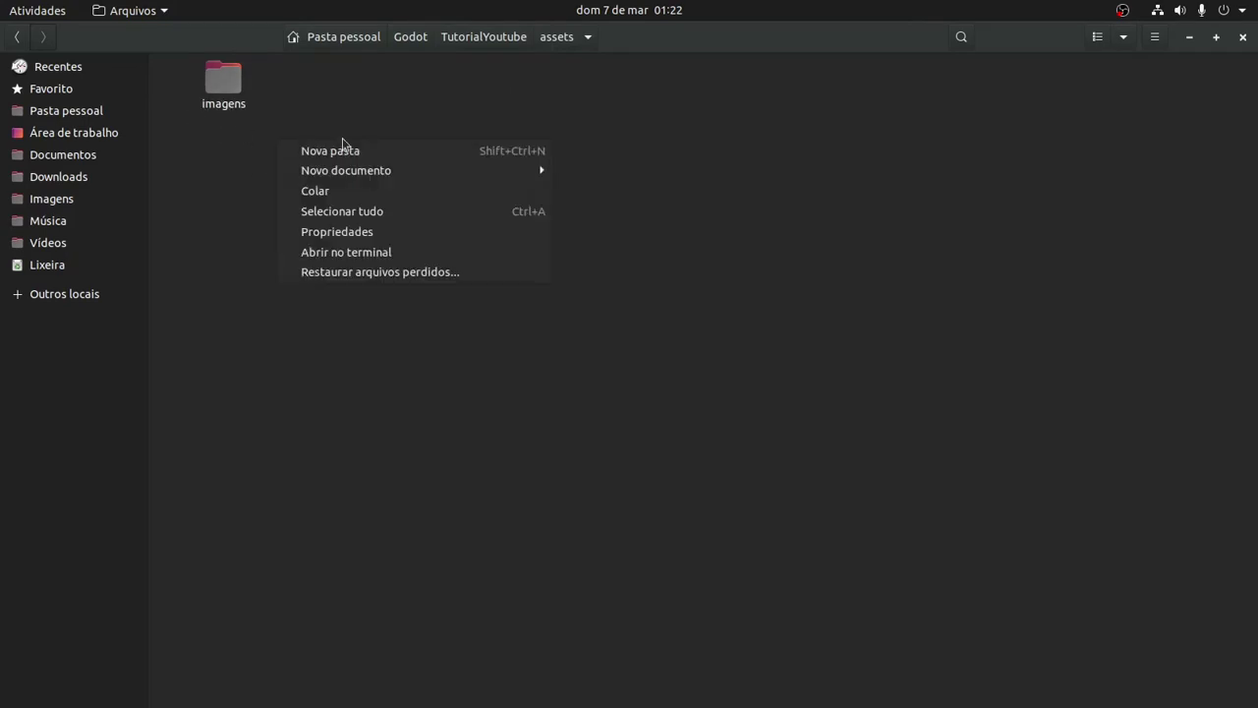
click(300, 99)
right_click(445, 141)
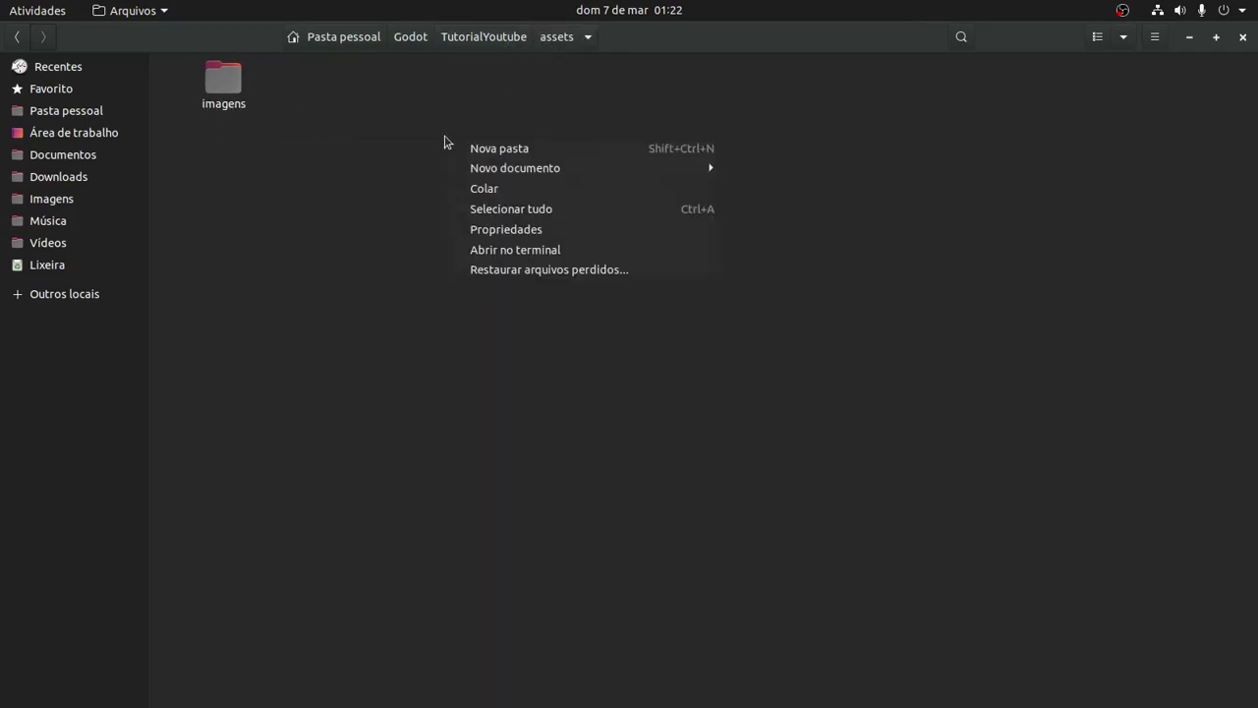
click(590, 149)
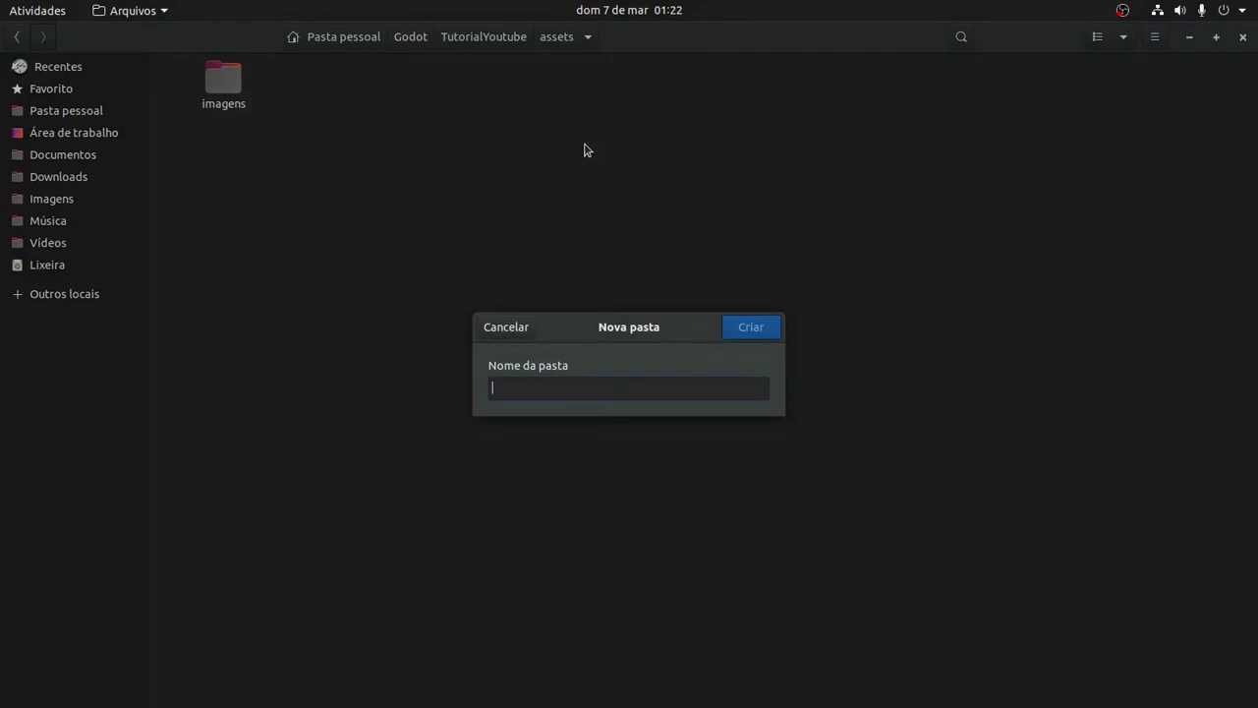
key(Escape)
- Create a new folder named "fontes" inside the project's assets folder
right_click(583, 148)
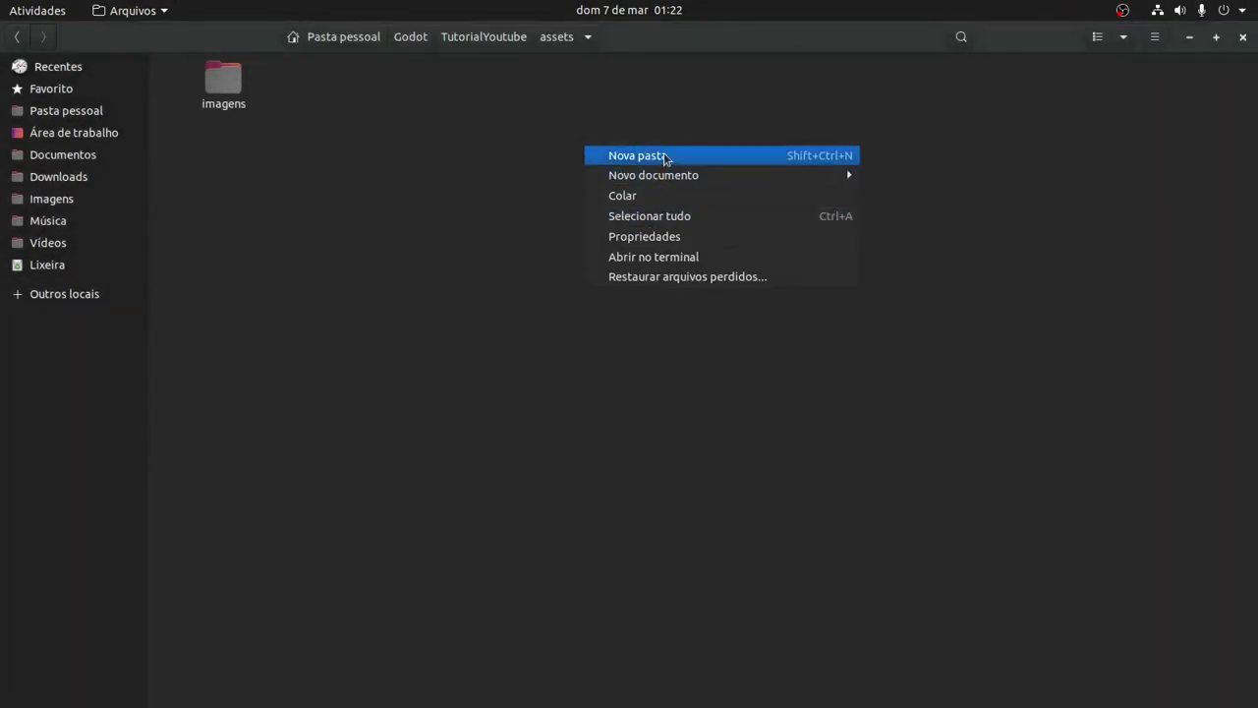
click(625, 156)
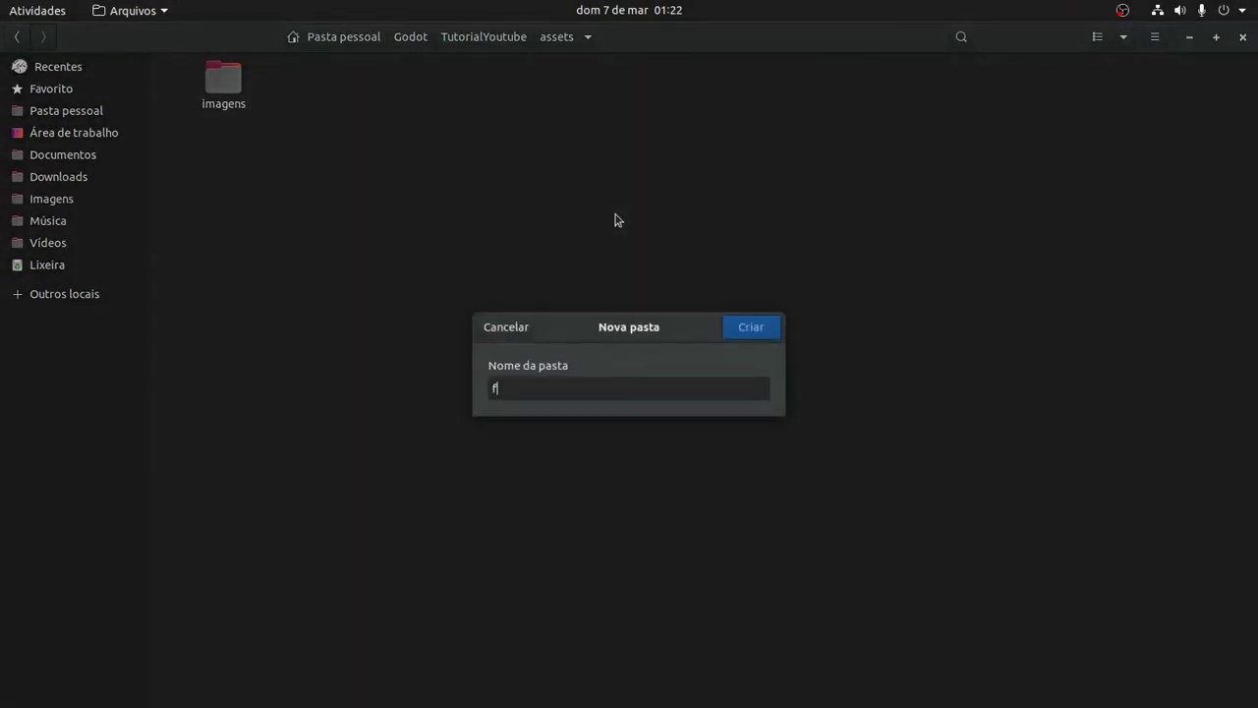
text(fontes)
key(Return)
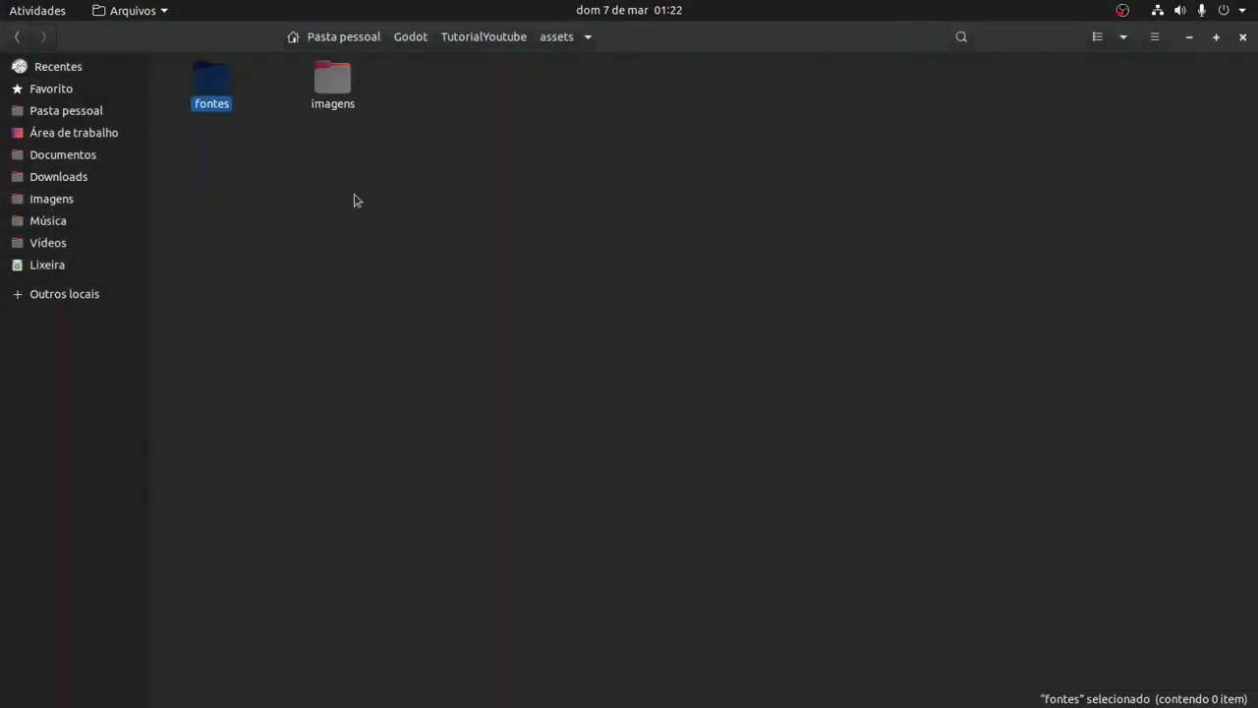
- Paste the copied "joystix monospace.ttf" into the fontes folder and switch back to the Godot editor
double_click(212, 92)
right_click(294, 225)
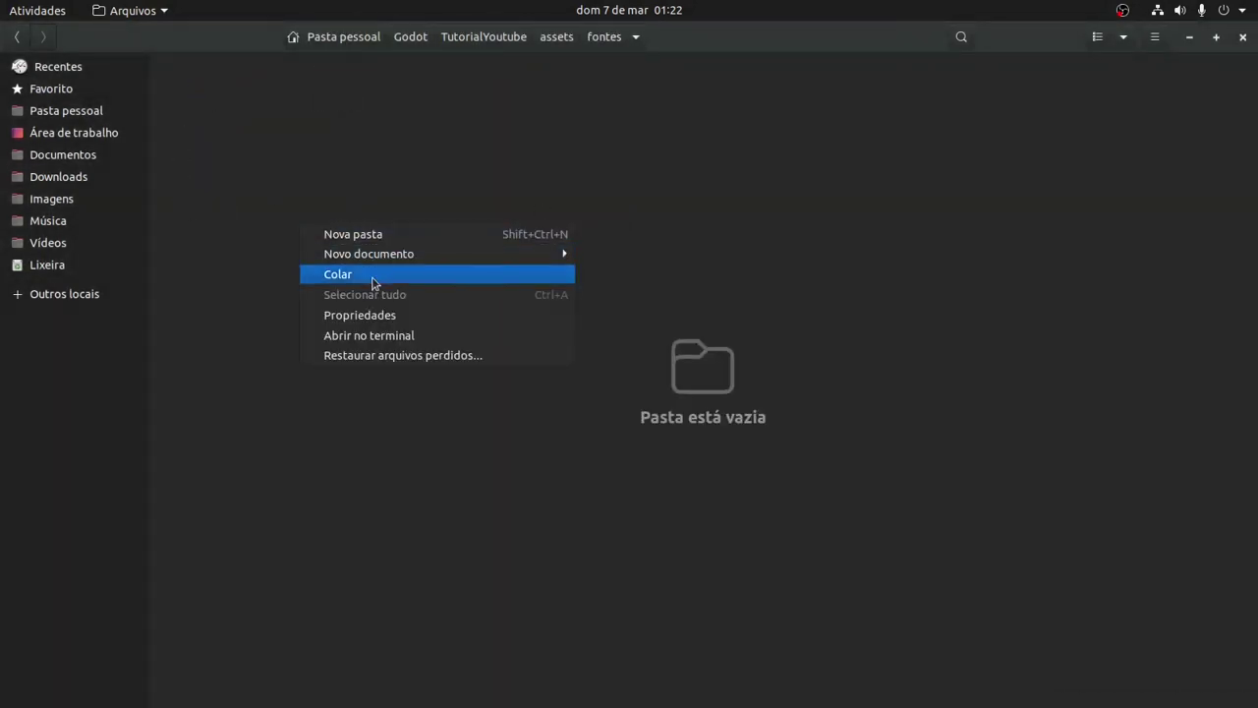
click(378, 273)
click(413, 201)
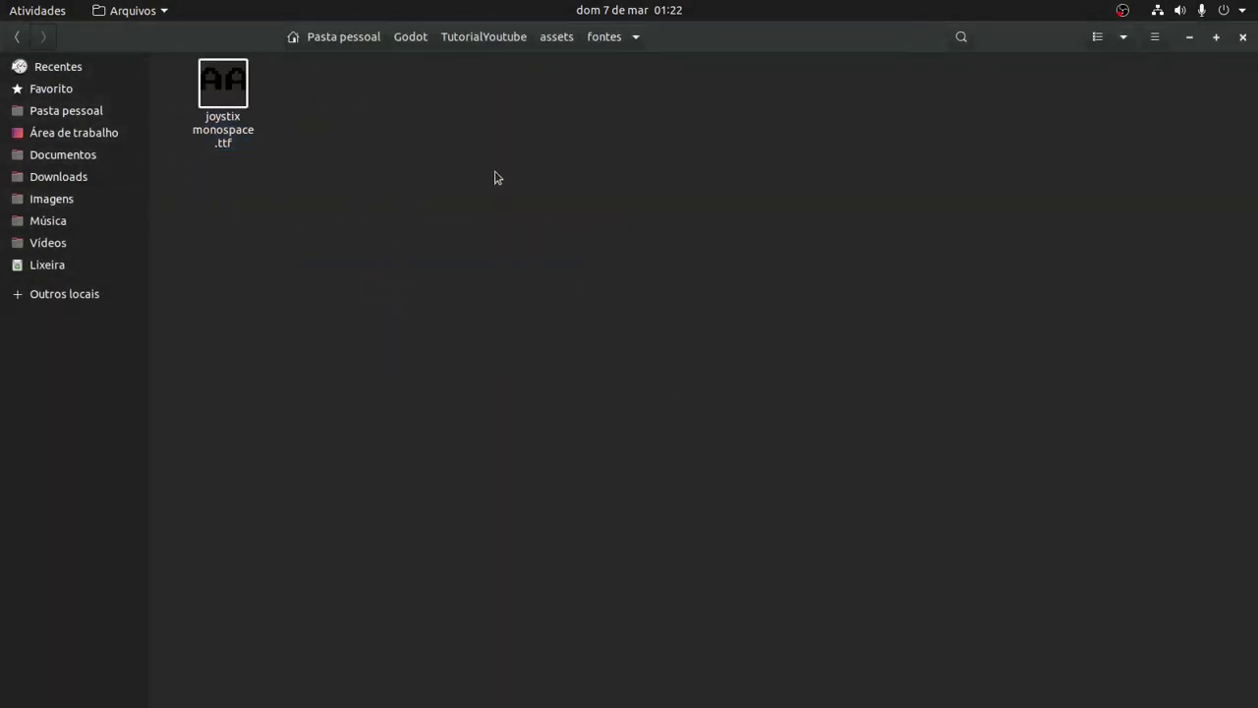
key(alt+Tab)
key(alt+Tab)
key(Tab)
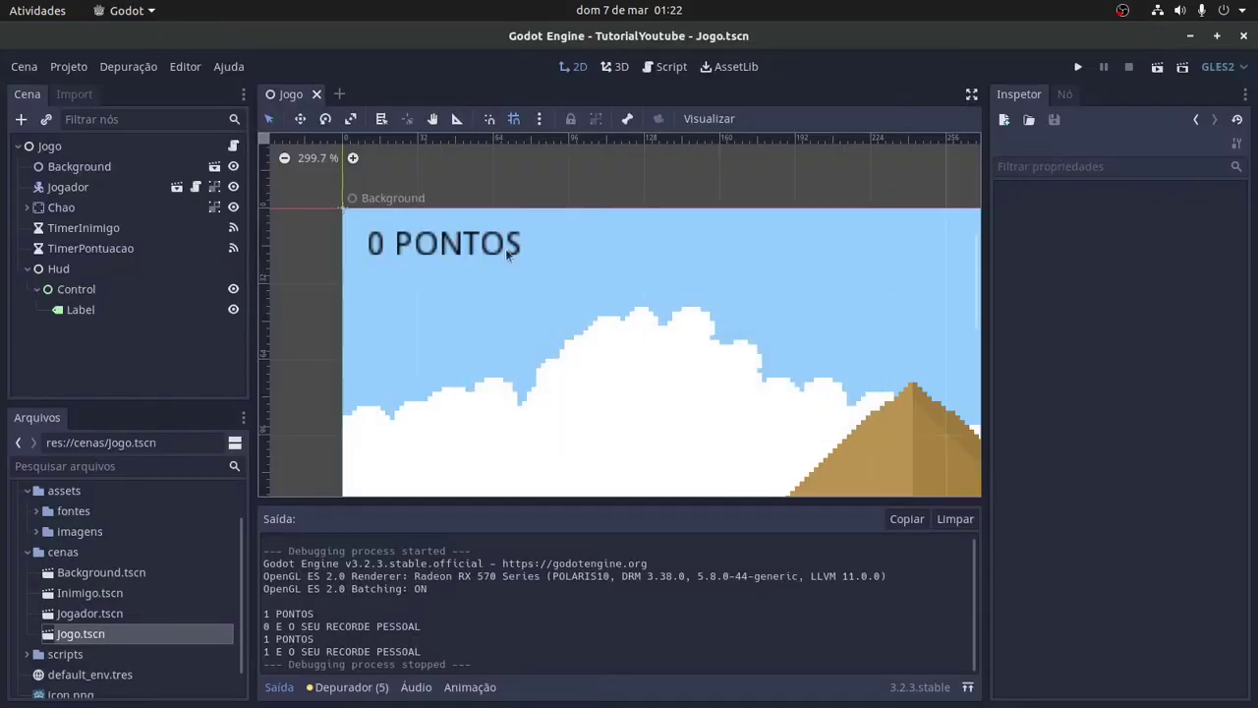
- Rename the Label node under Control to "LabelPontuacao"
click(80, 310)
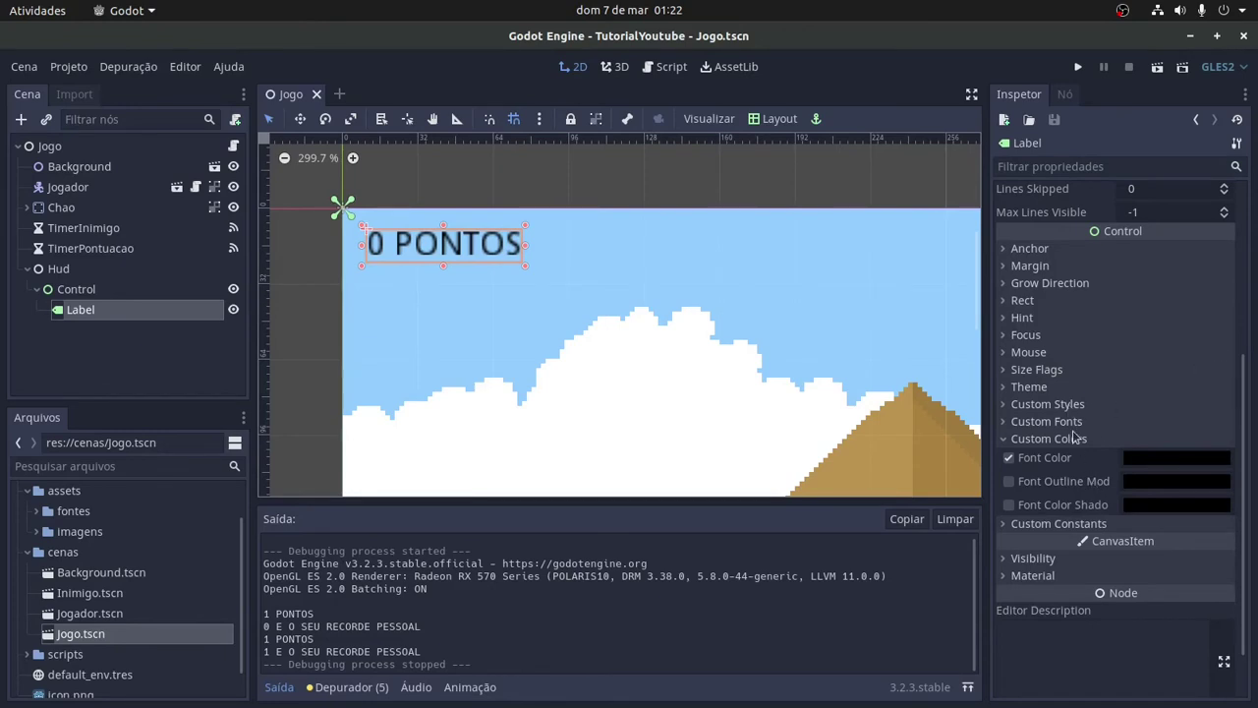
click(1029, 386)
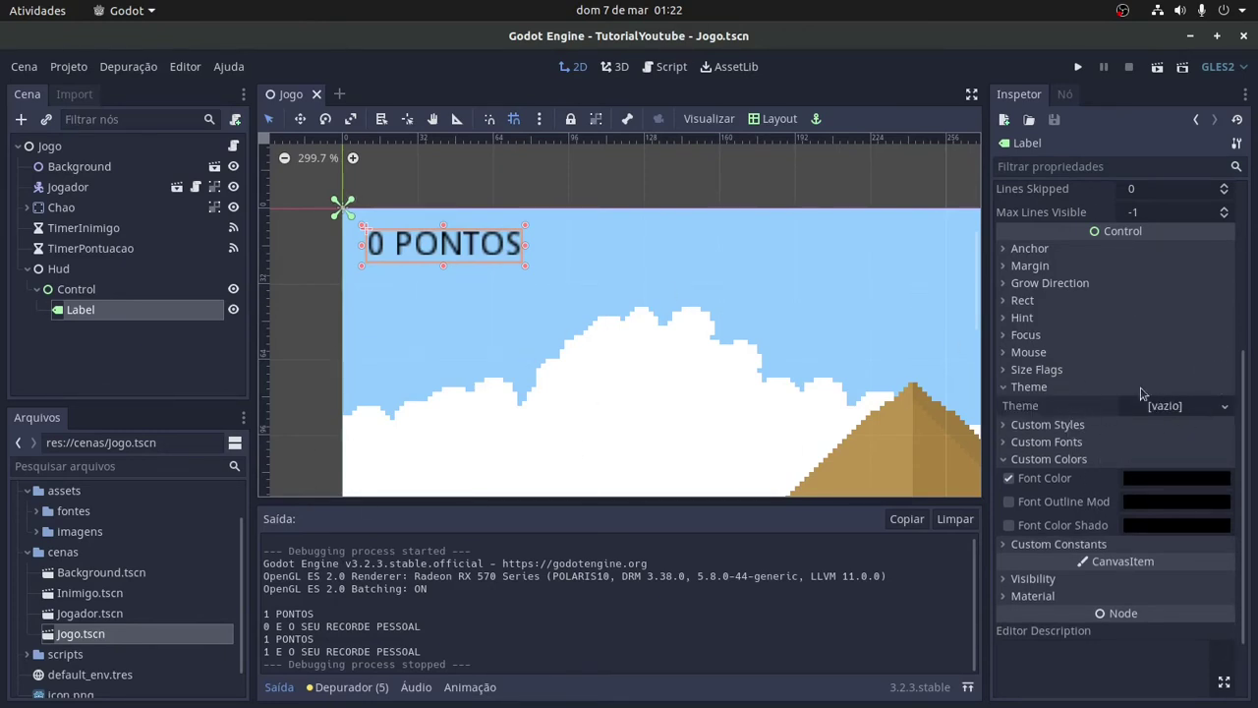
click(1104, 391)
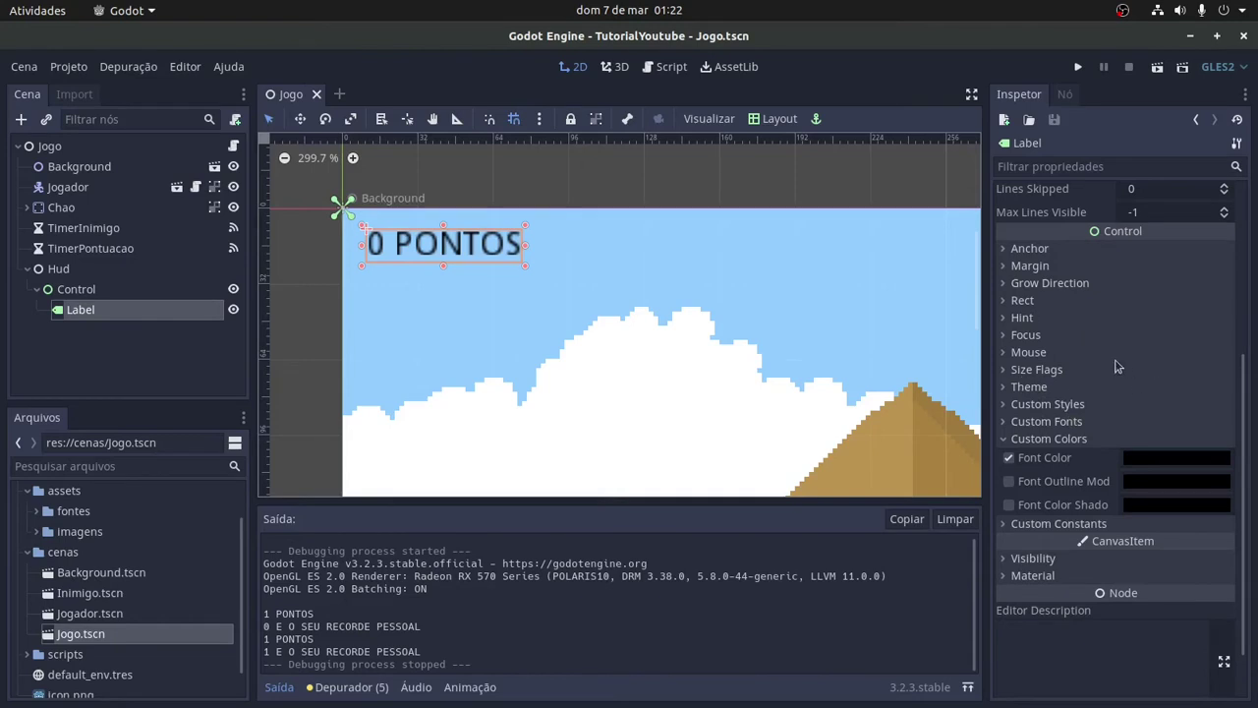
scroll(1116, 366, down, 3)
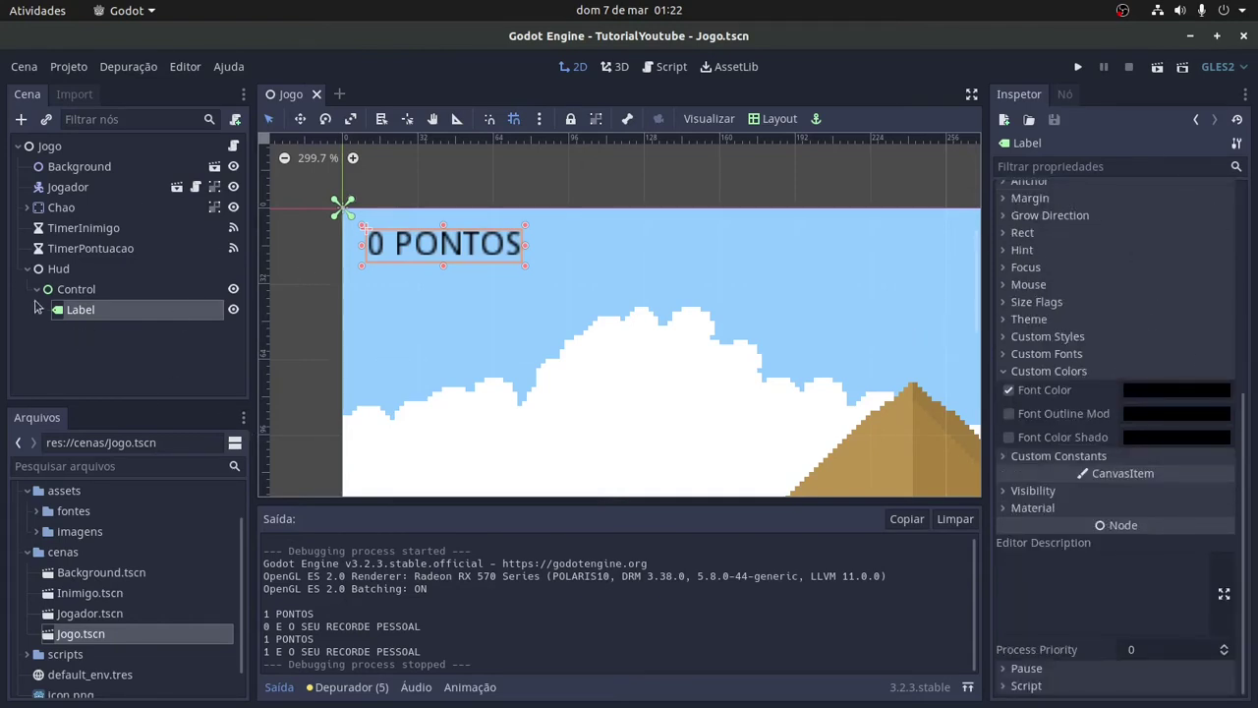
click(75, 314)
double_click(193, 313)
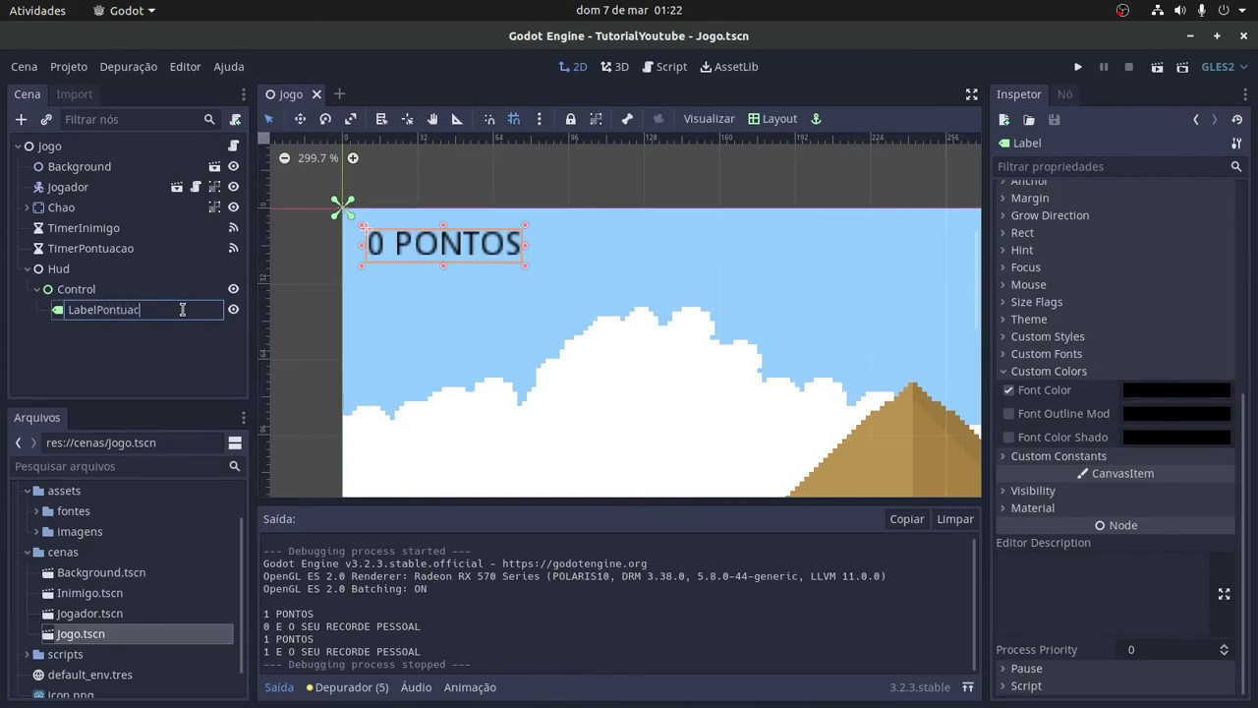
key(Return)
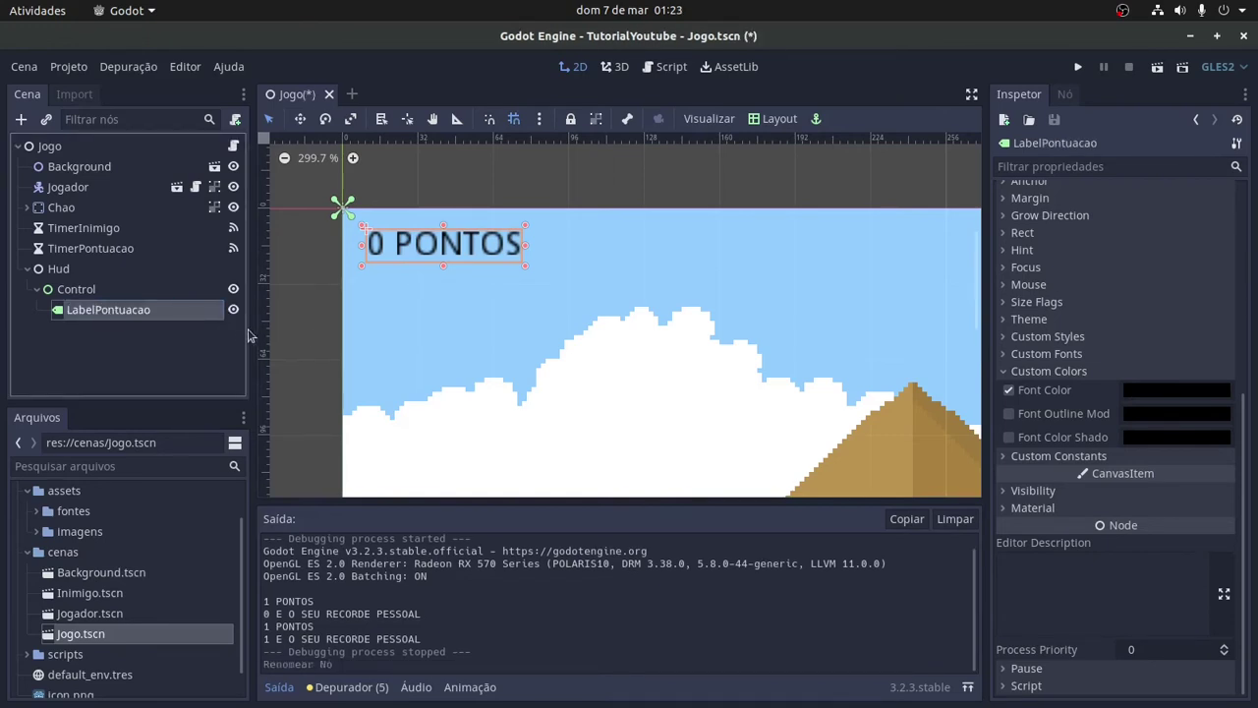
- Assign a new DynamicFont as the custom font of LabelPontuacao
click(1041, 356)
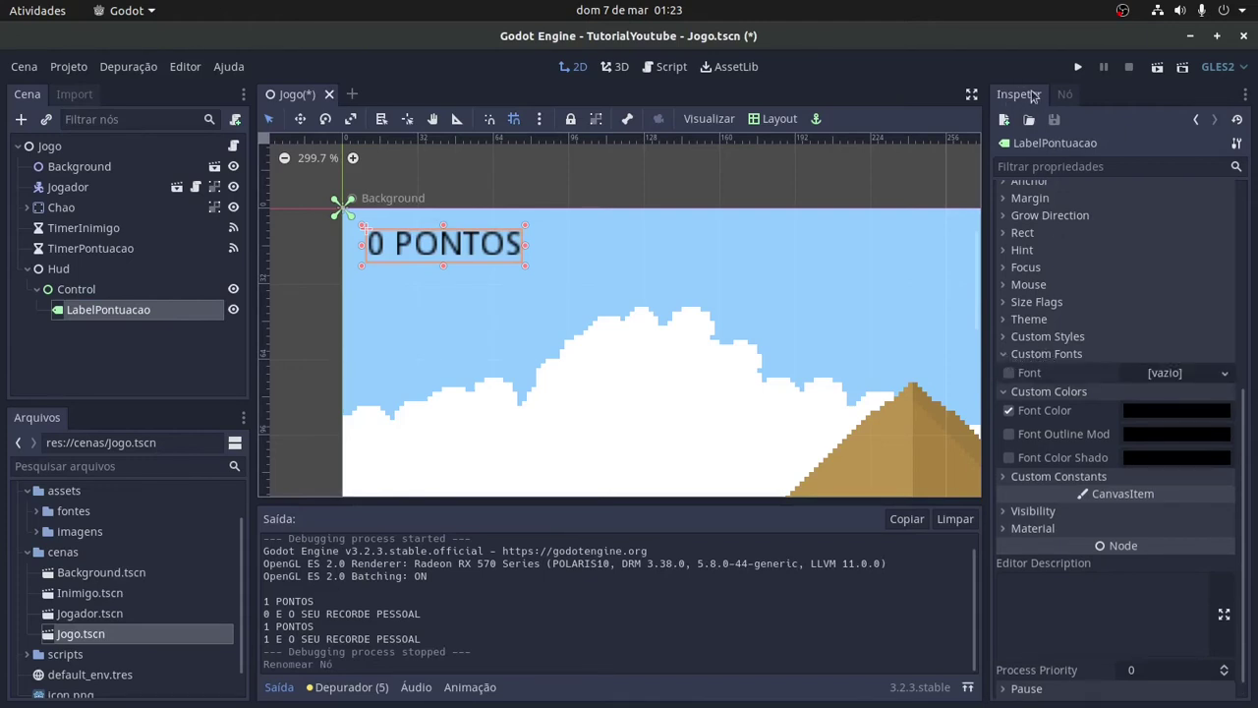
click(1185, 375)
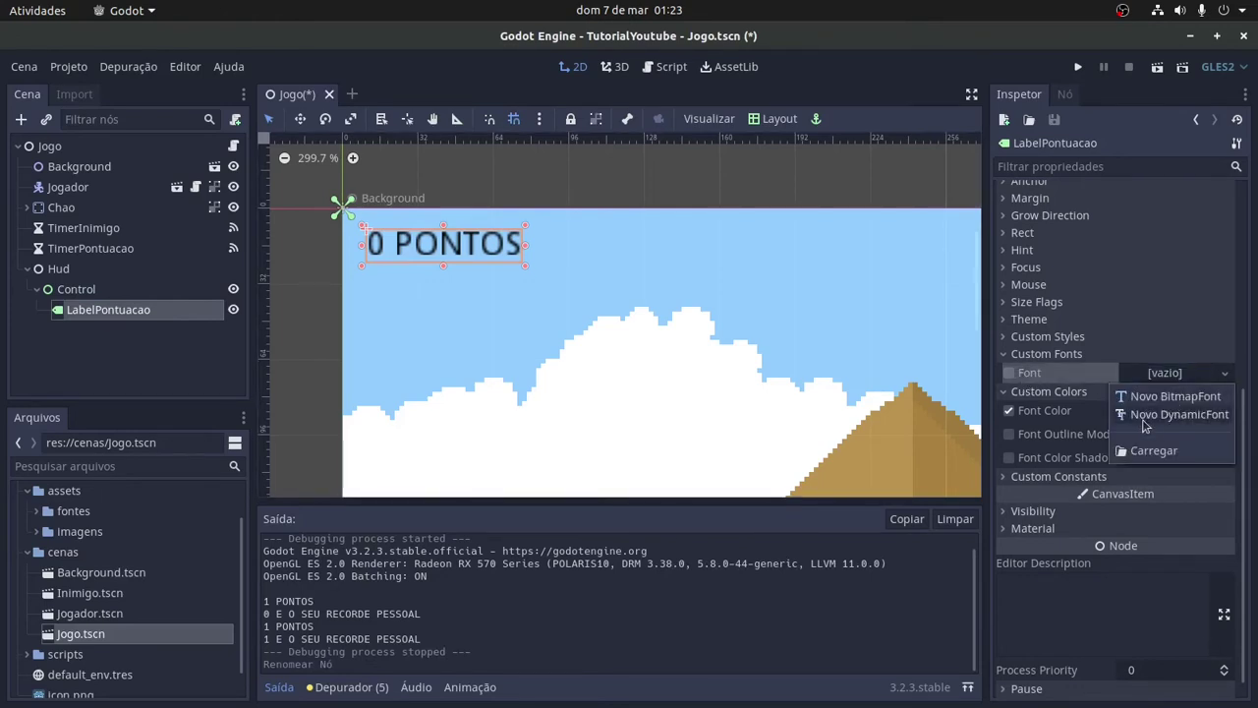
click(1204, 416)
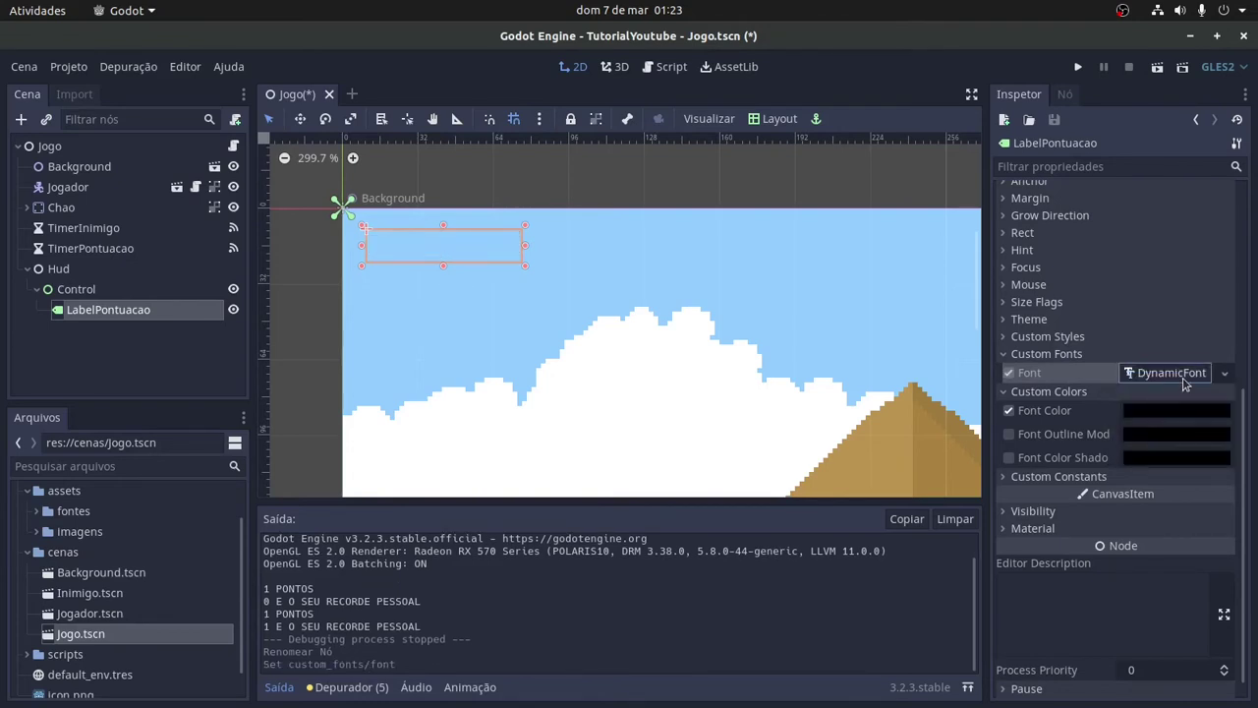
- Use "joystix monospace.ttf" from assets/fontes as the DynamicFont's Font Data and run the scene to check the score text
click(1183, 377)
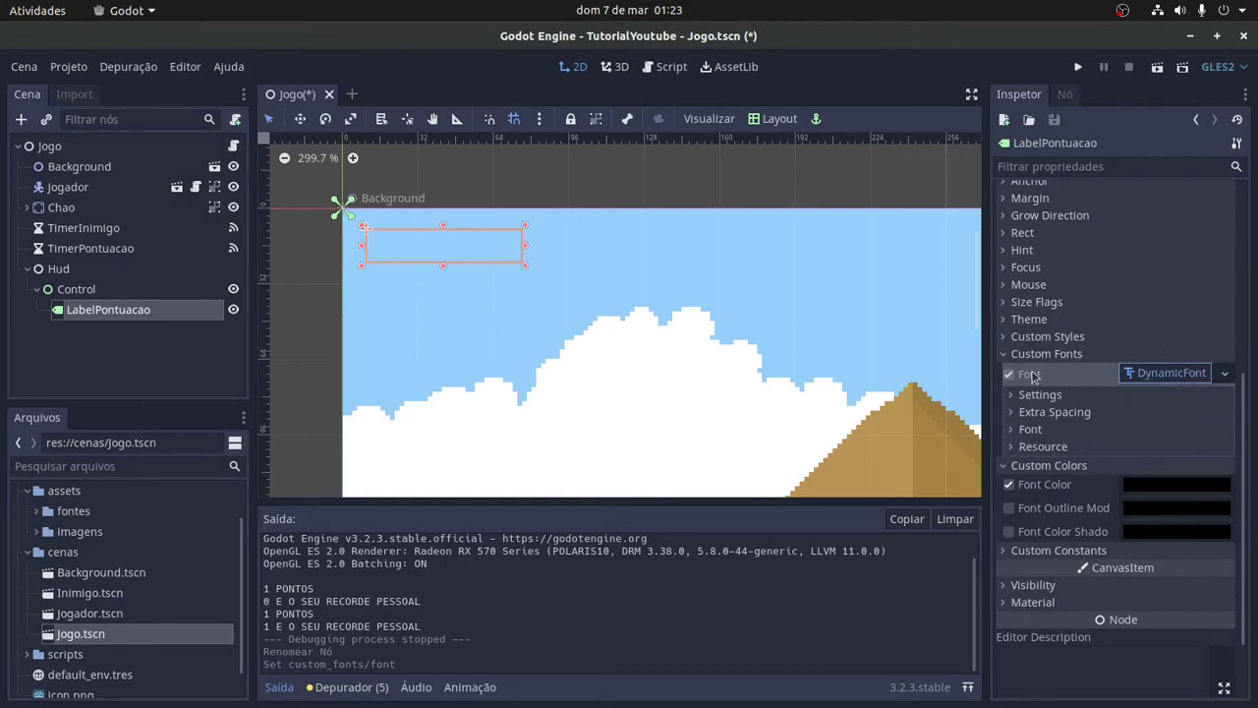
click(1024, 430)
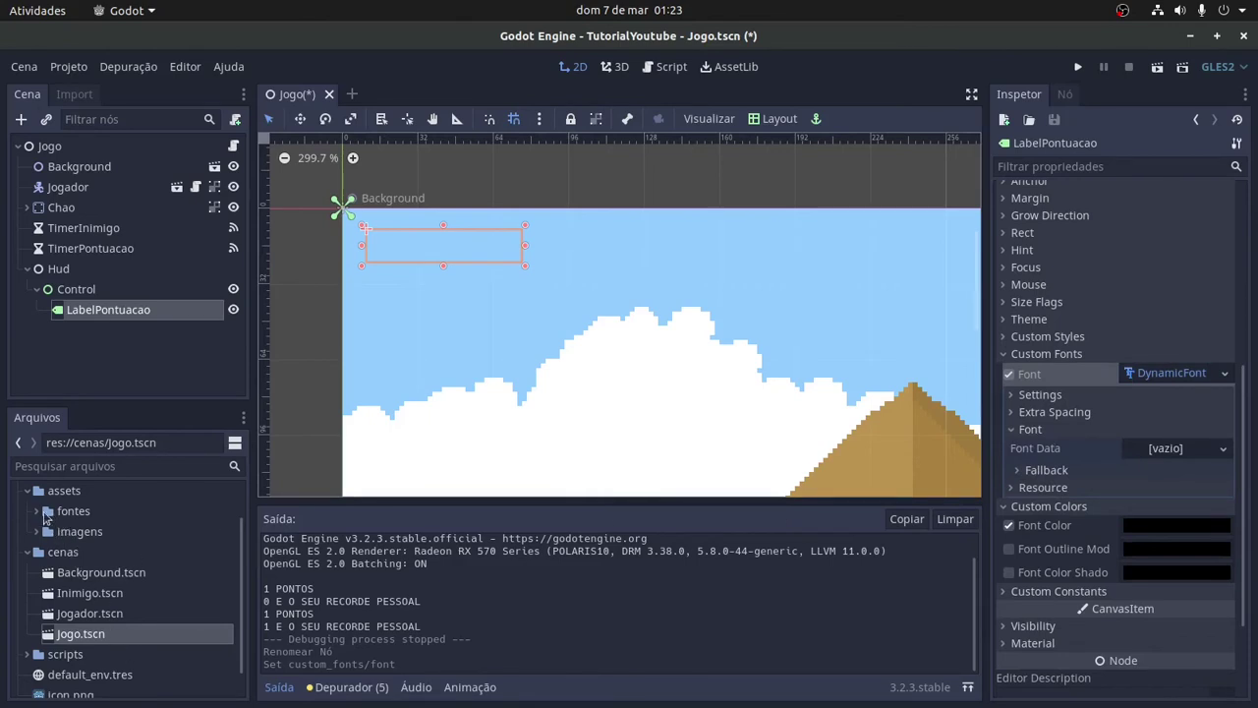
click(44, 513)
scroll(29, 521, up, 1)
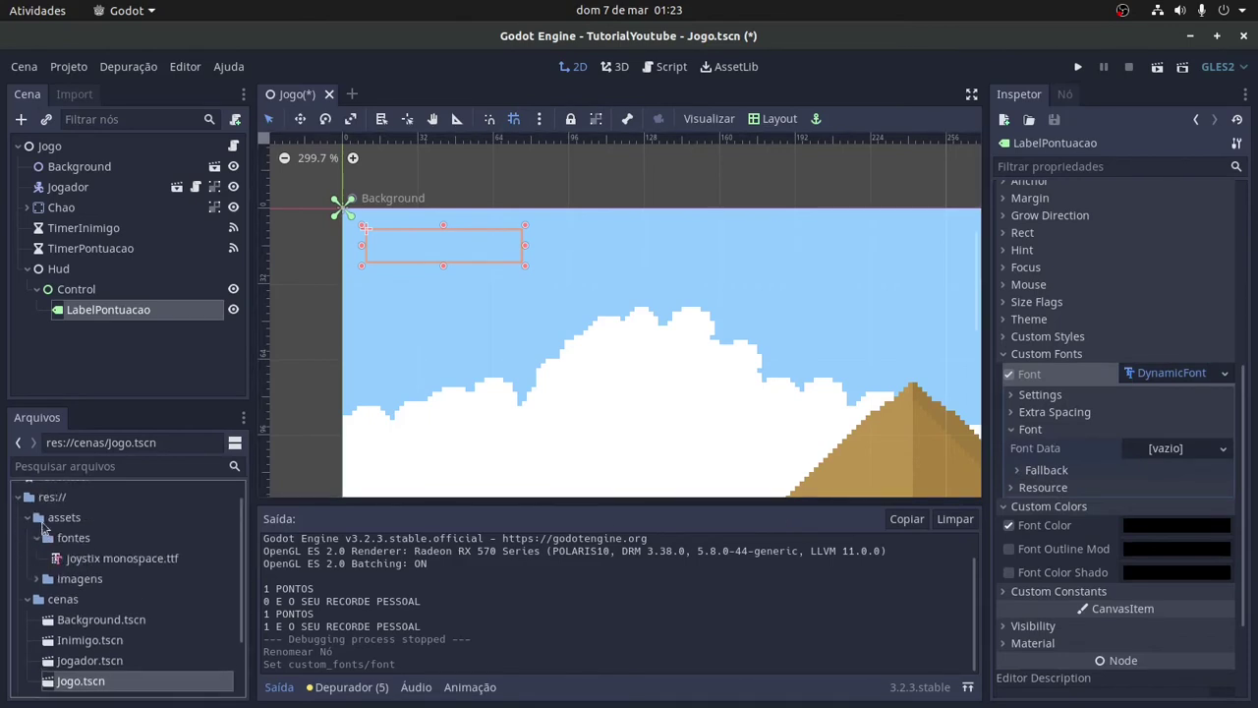
click(89, 558)
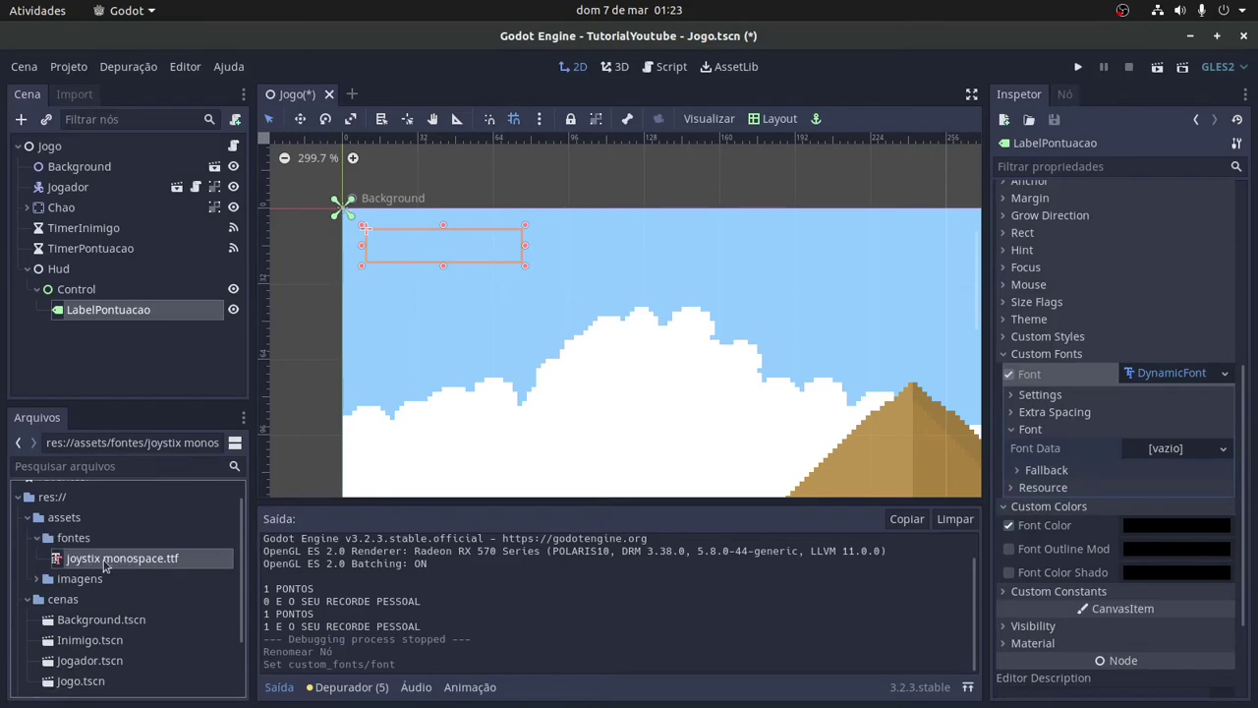
drag(96, 563, 1154, 449)
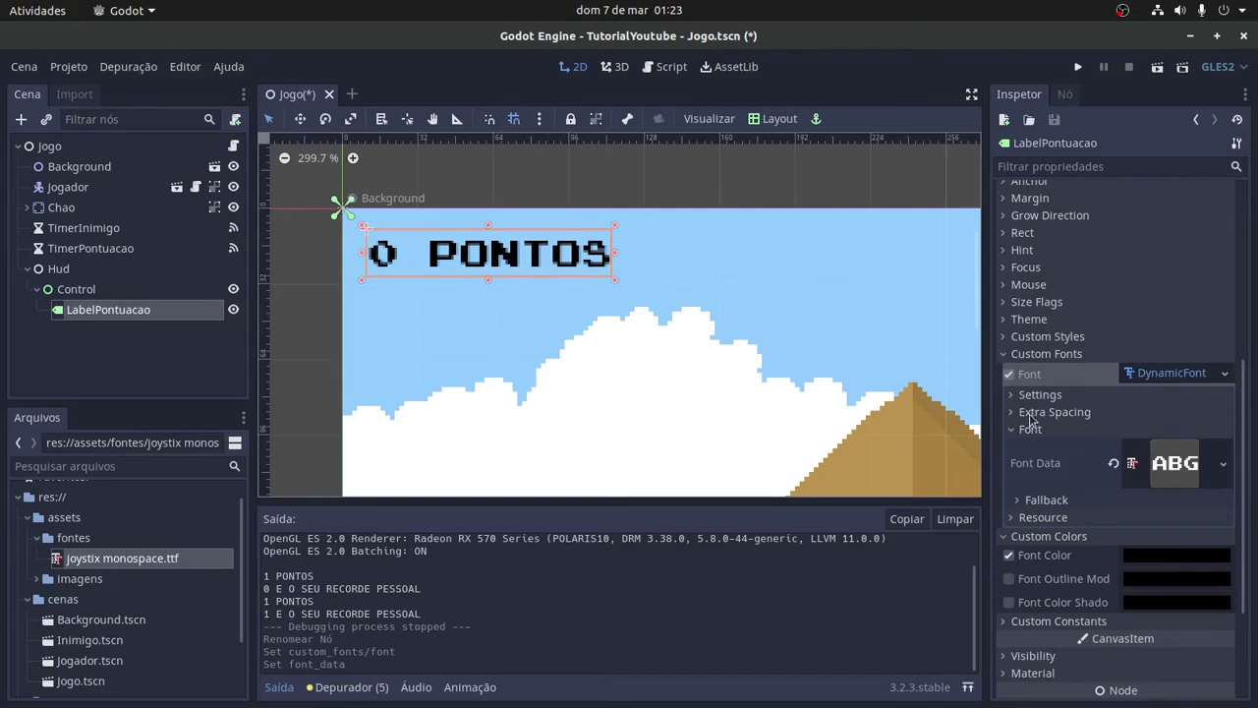
click(1157, 66)
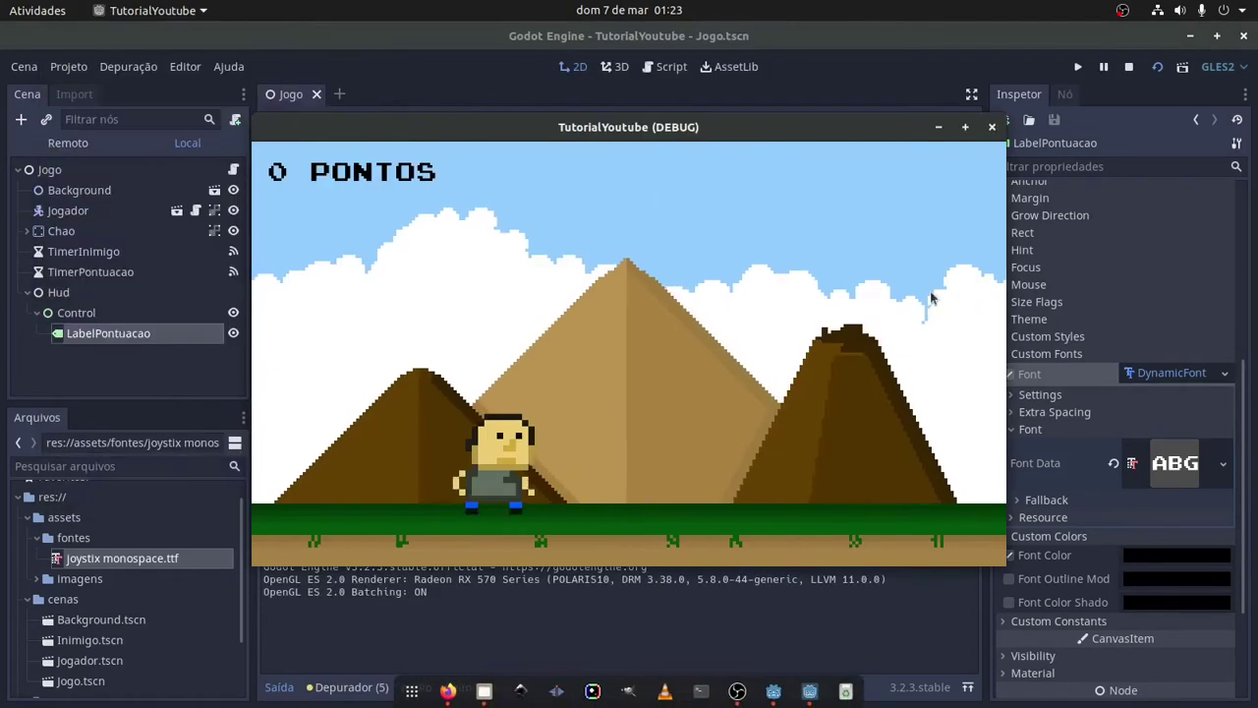
click(991, 127)
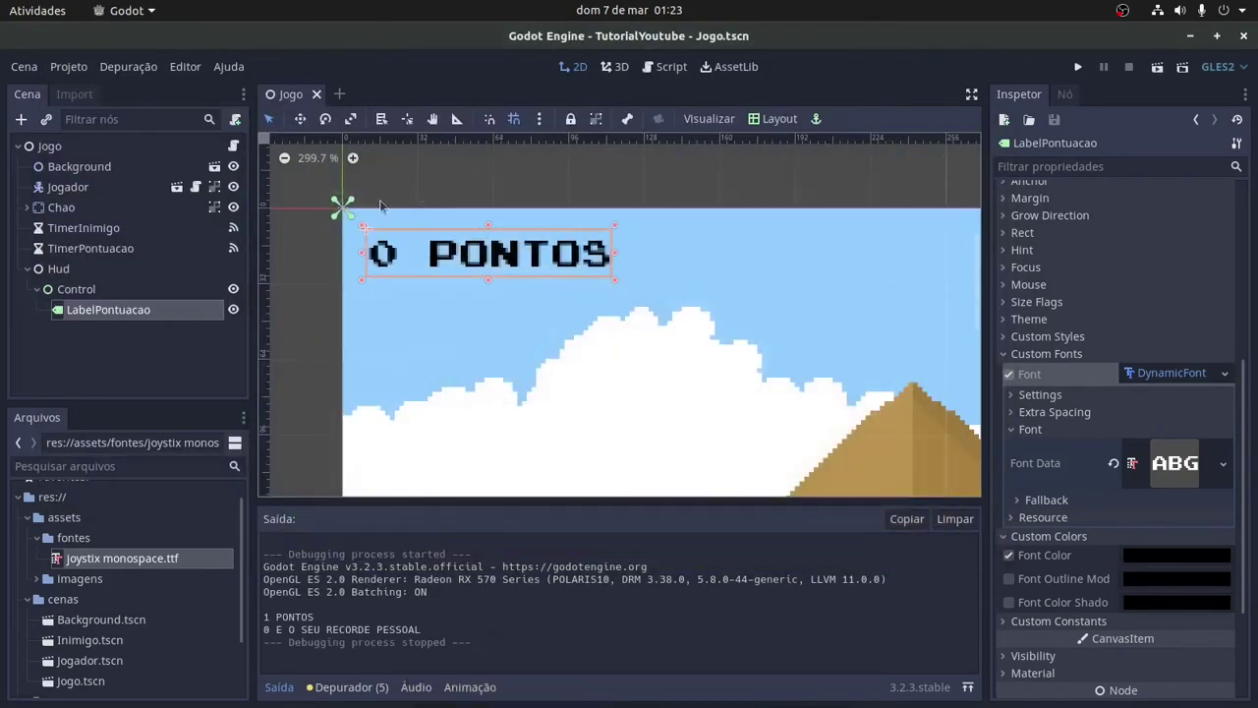
- Set the DynamicFont size of LabelPontuacao to 20 and deselect the label
click(1031, 395)
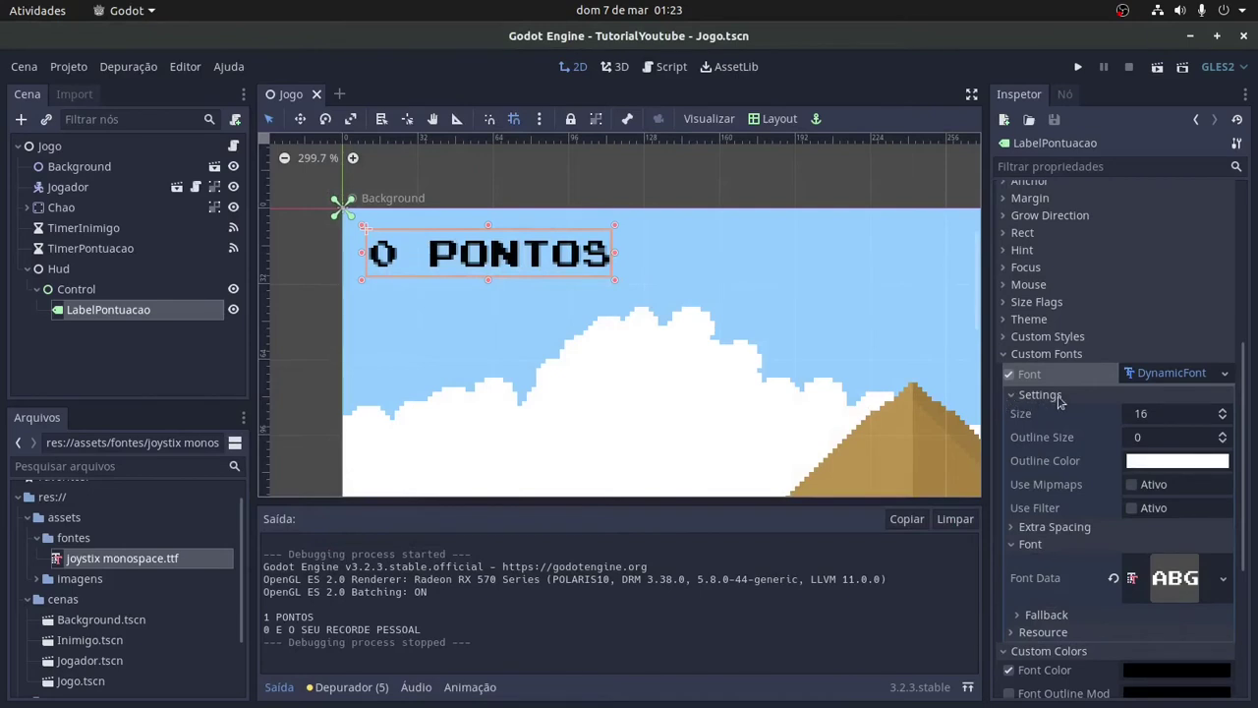
click(1163, 422)
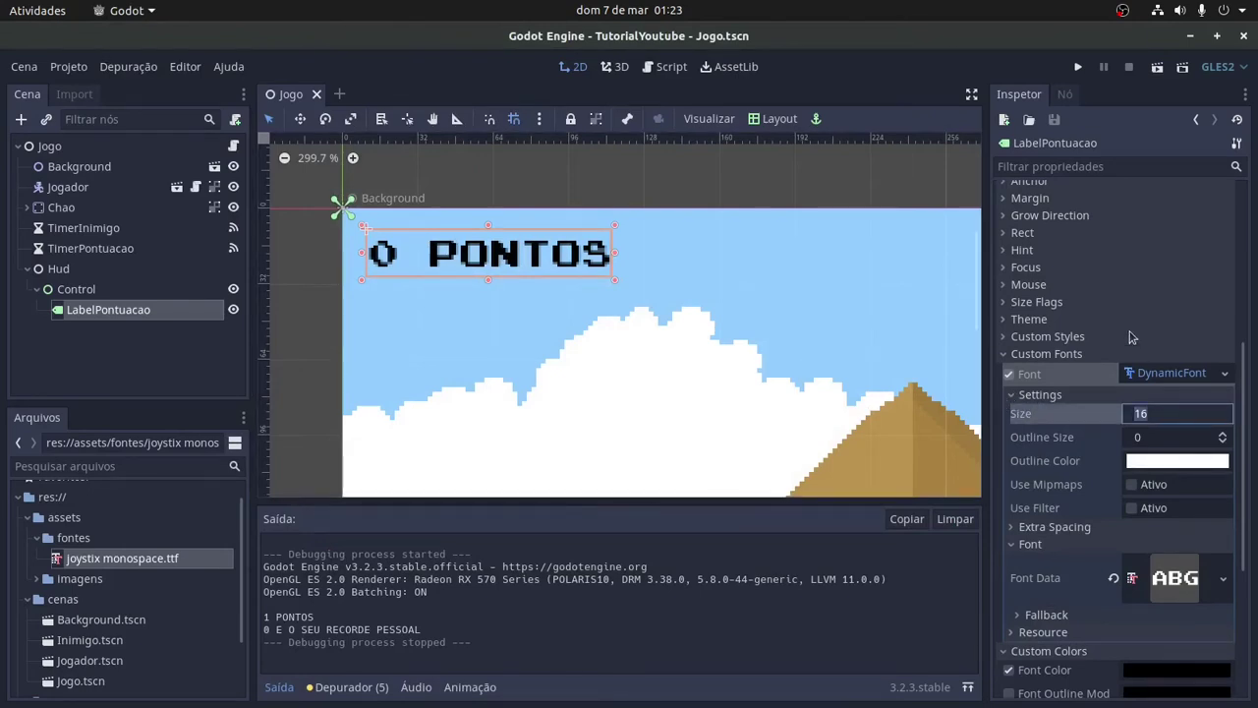
text(20)
key(Return)
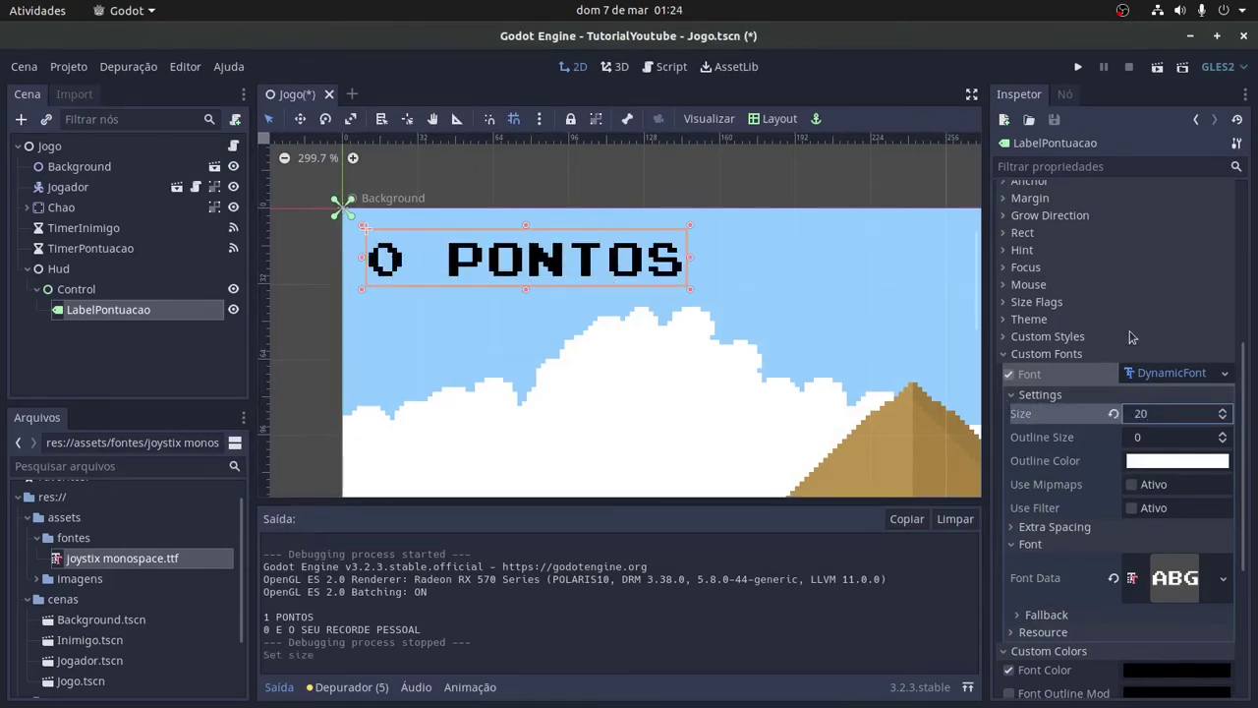
click(726, 211)
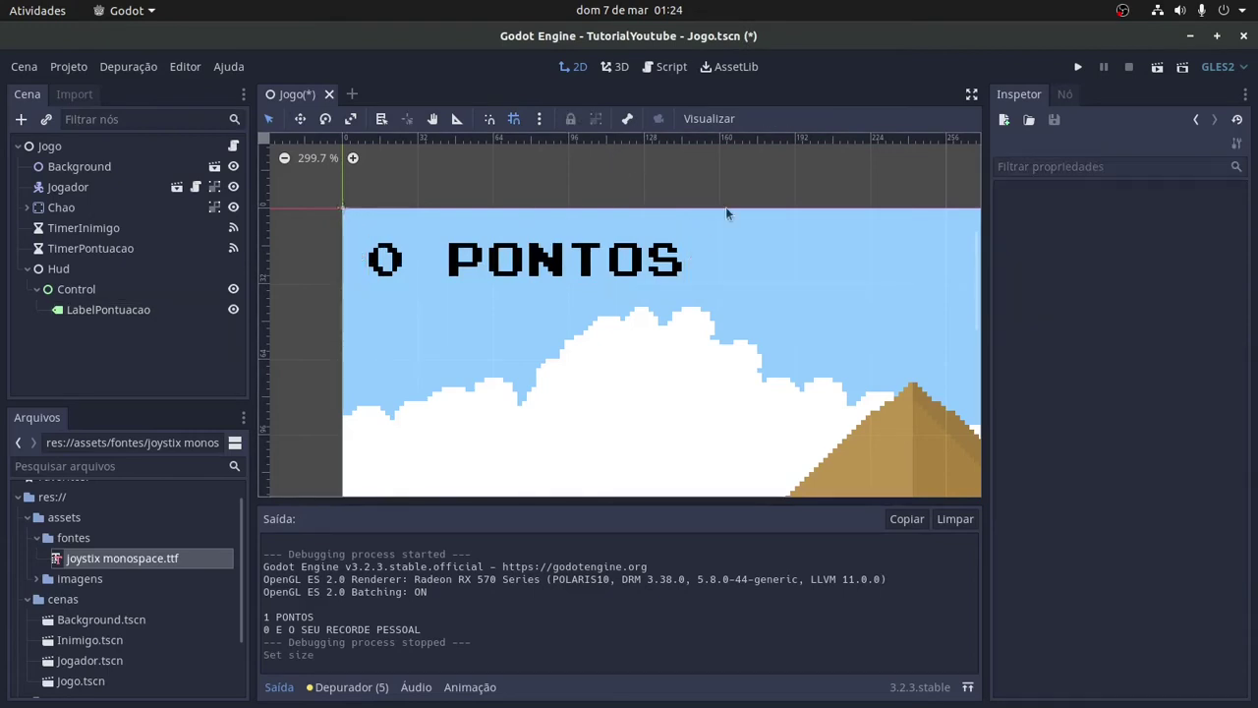
- Run the Jogo scene to check the resized score text and close the game window
click(1157, 66)
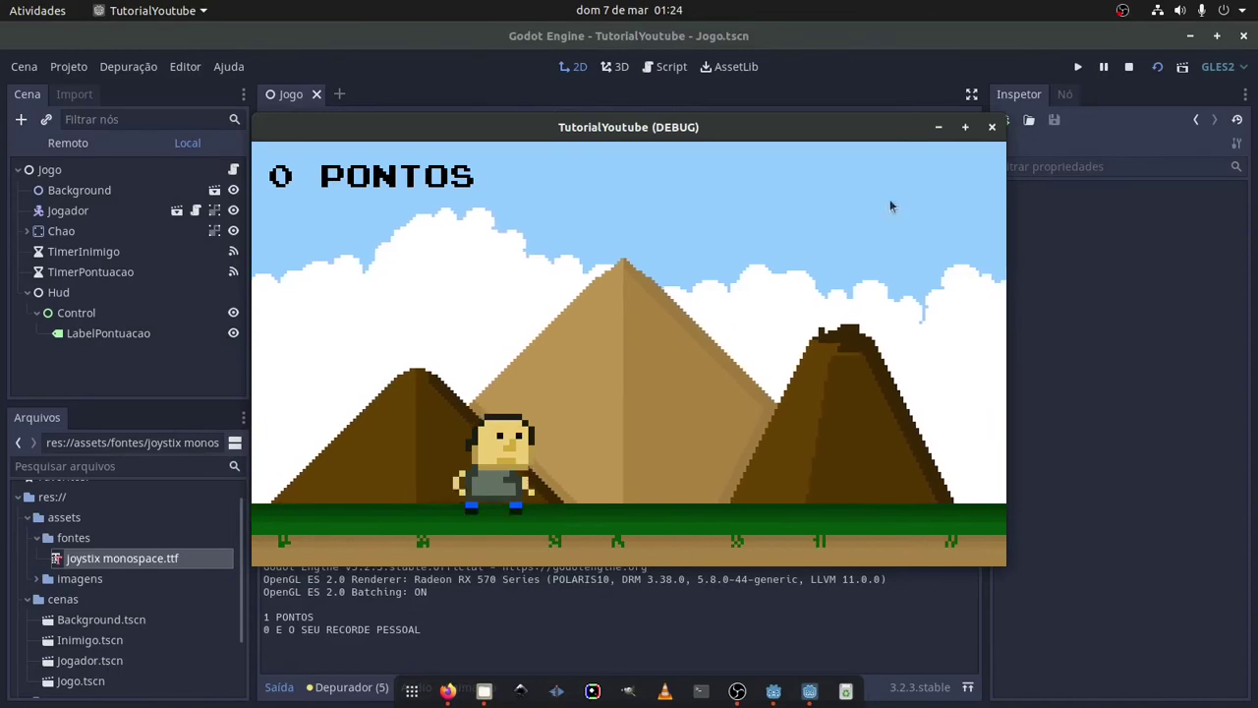
click(991, 127)
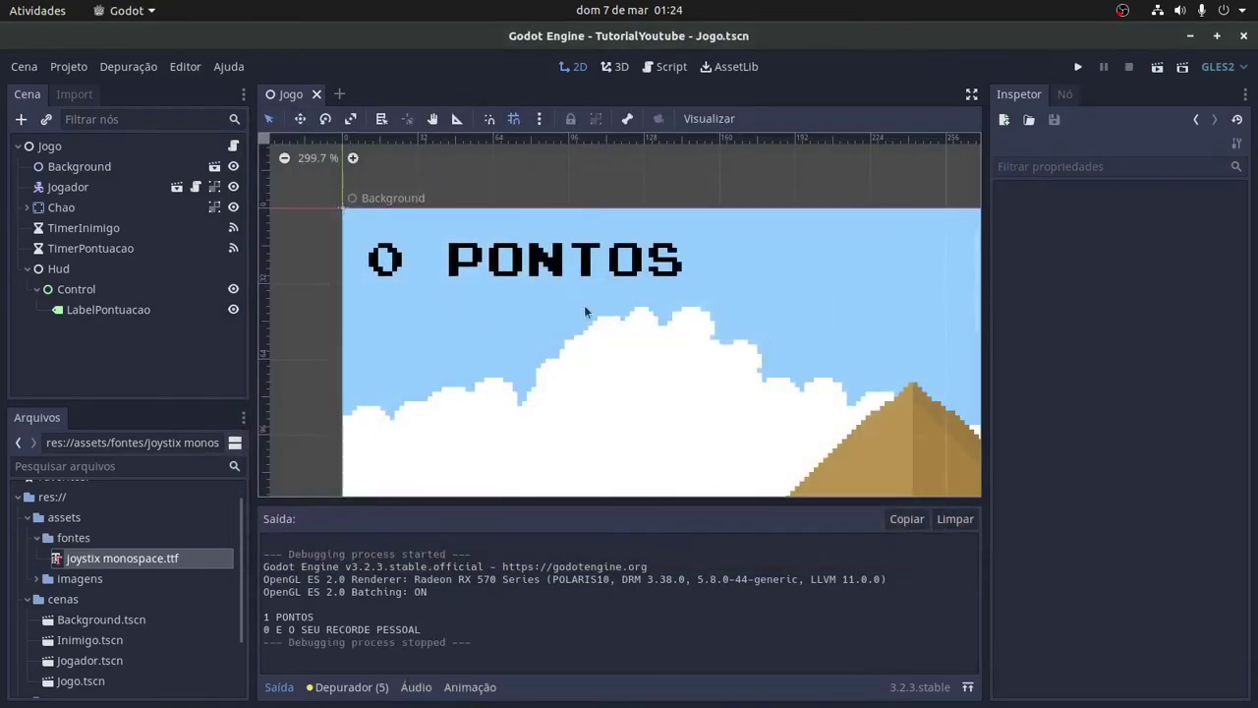
scroll(584, 311, down, 9)
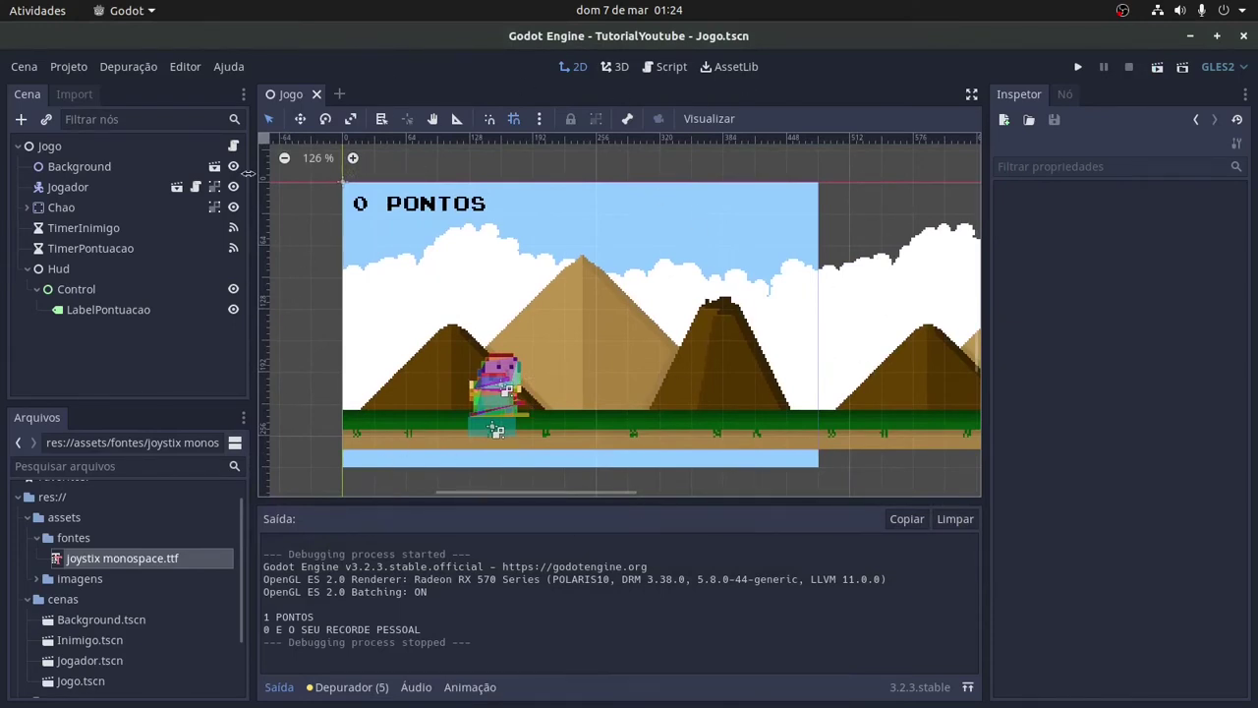
- Save the Hud branch as its own scene, Hud.tscn, in a new project folder named "interface"
click(80, 270)
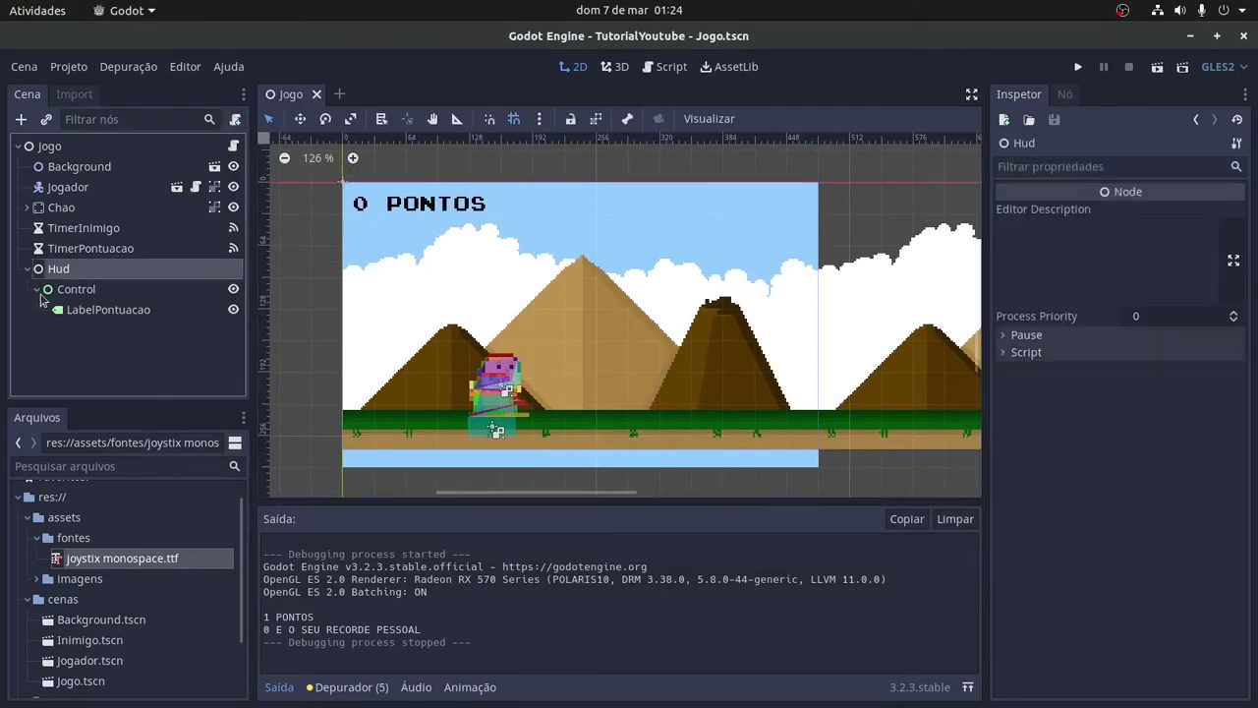
click(36, 289)
click(27, 270)
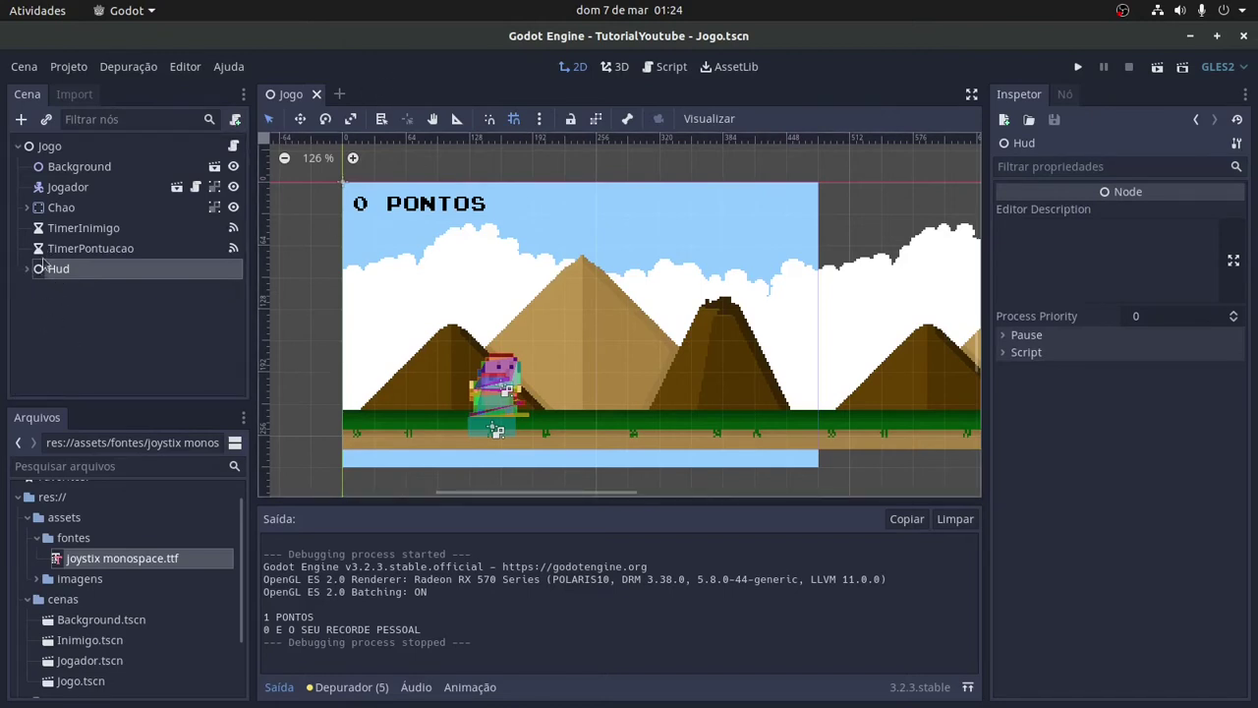
right_click(57, 267)
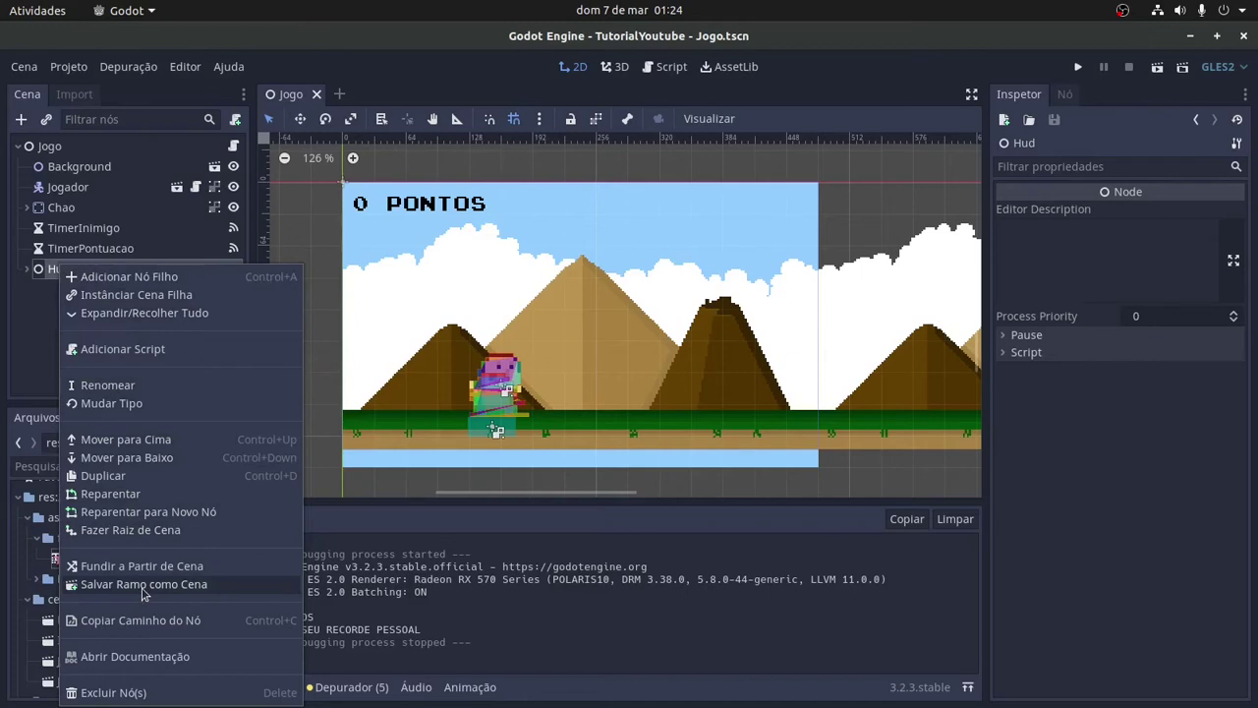
click(53, 342)
right_click(54, 276)
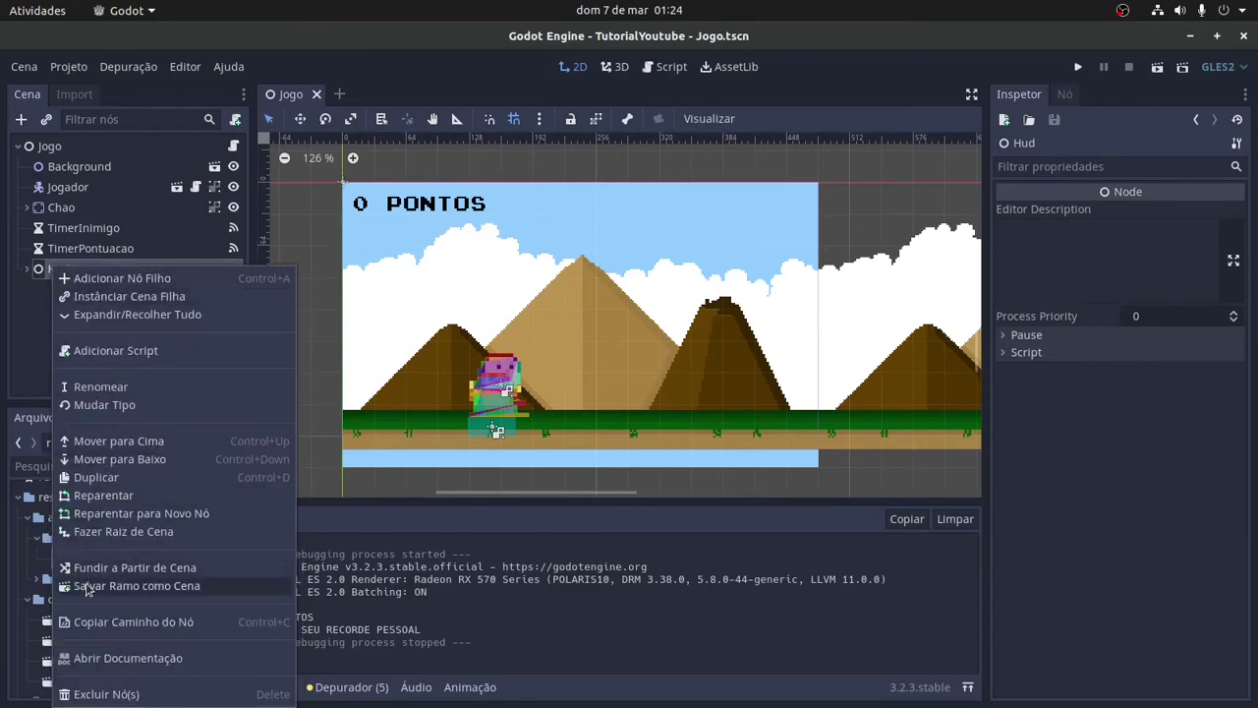
click(87, 585)
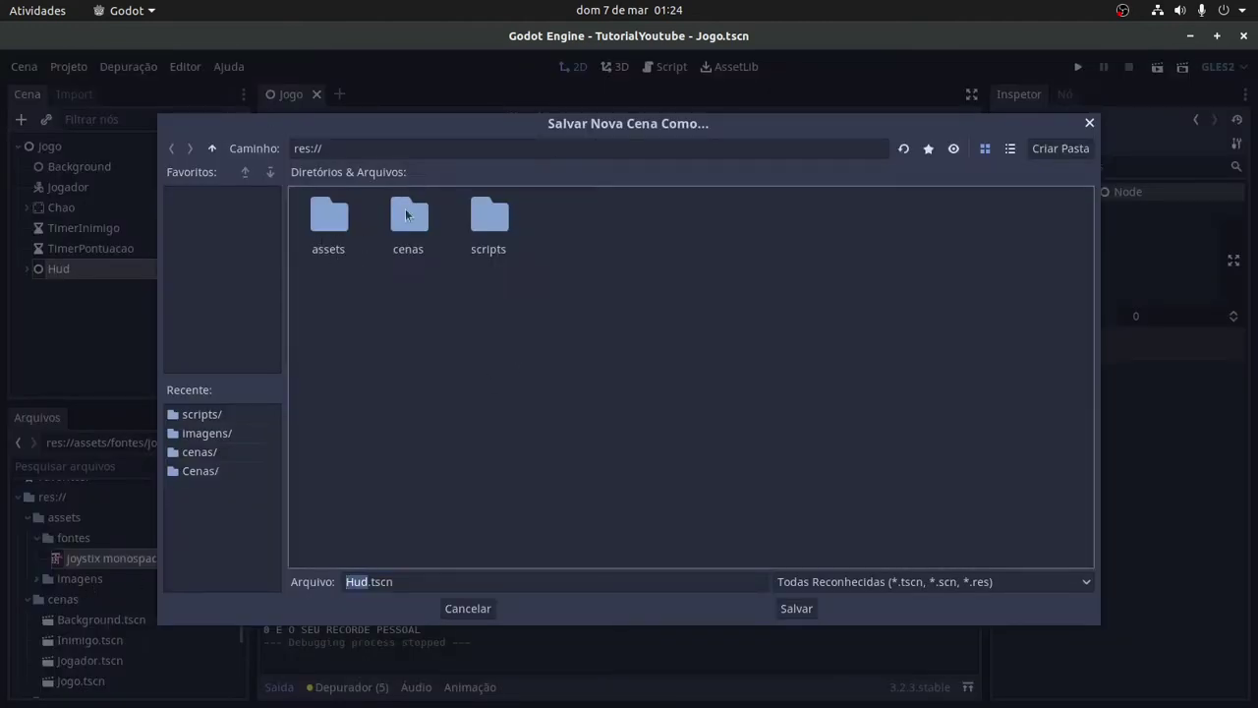
click(334, 232)
click(406, 232)
click(477, 232)
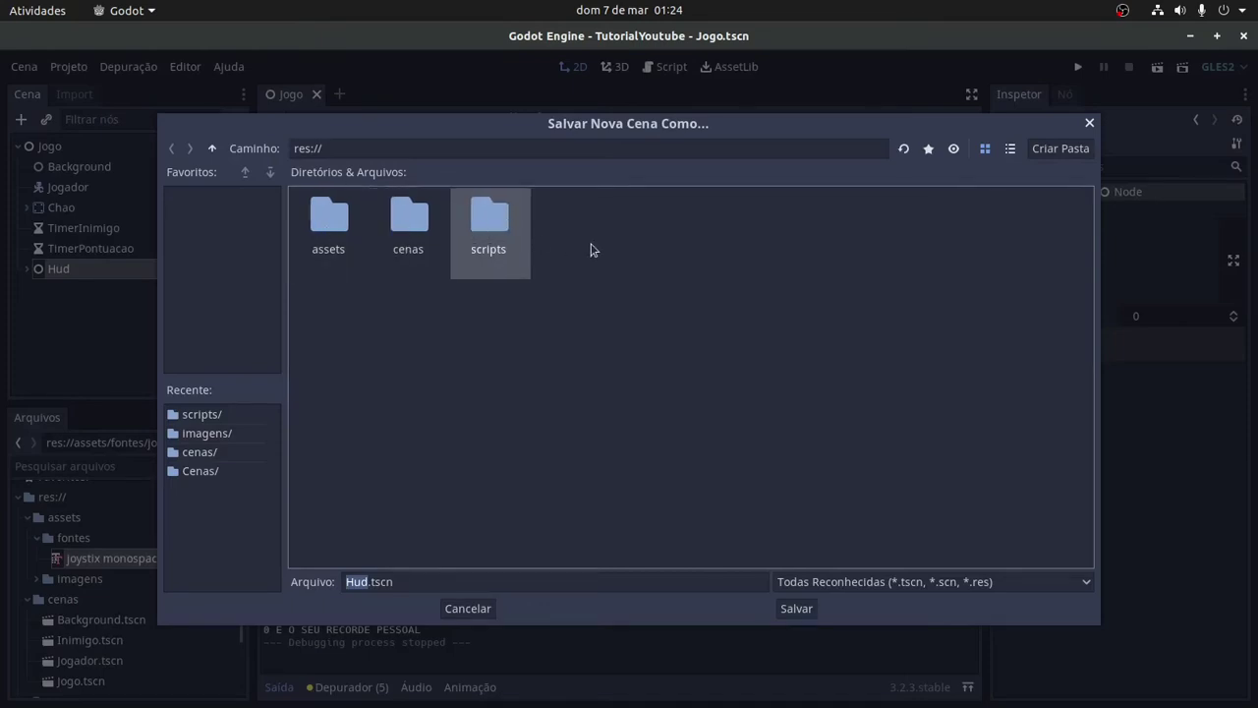
click(590, 250)
click(1058, 151)
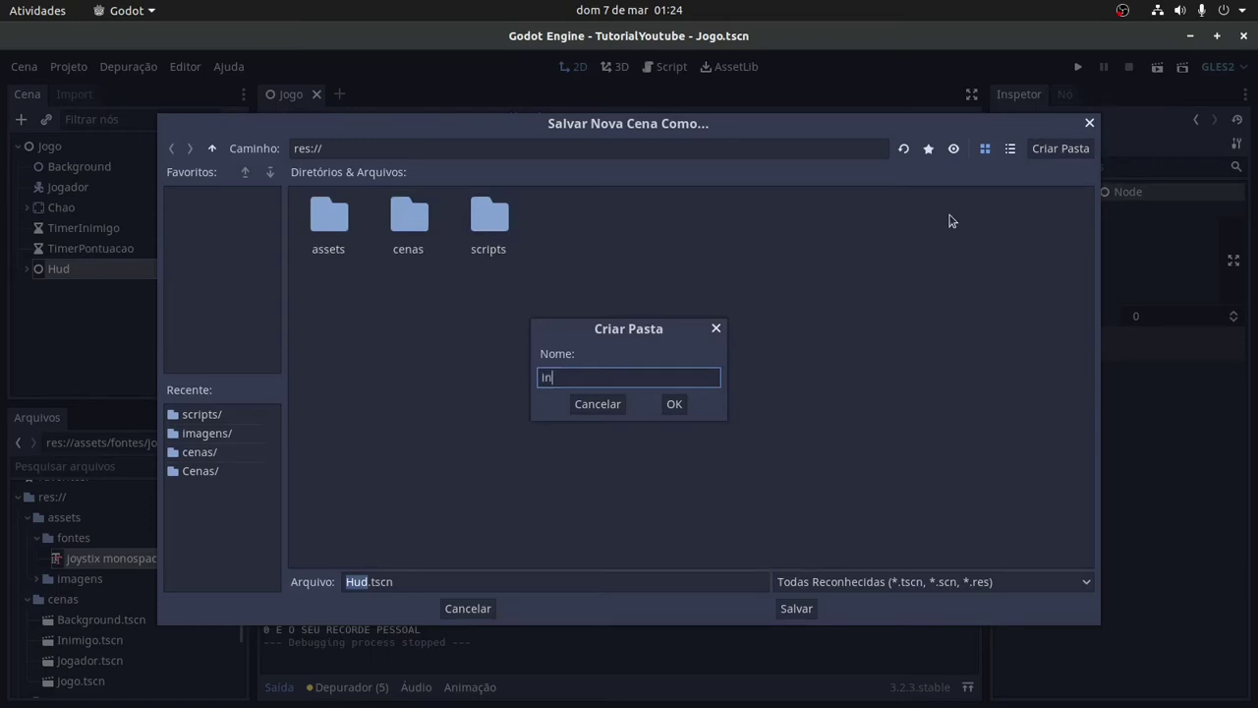
key(Return)
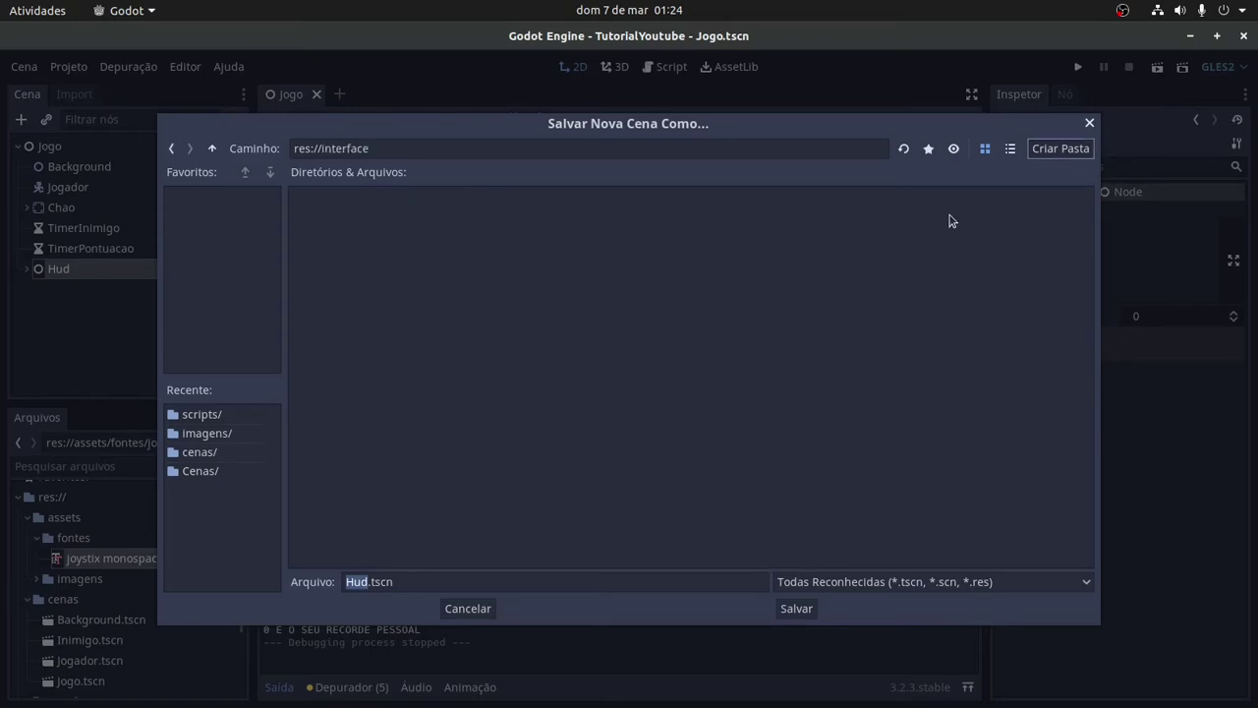
click(796, 610)
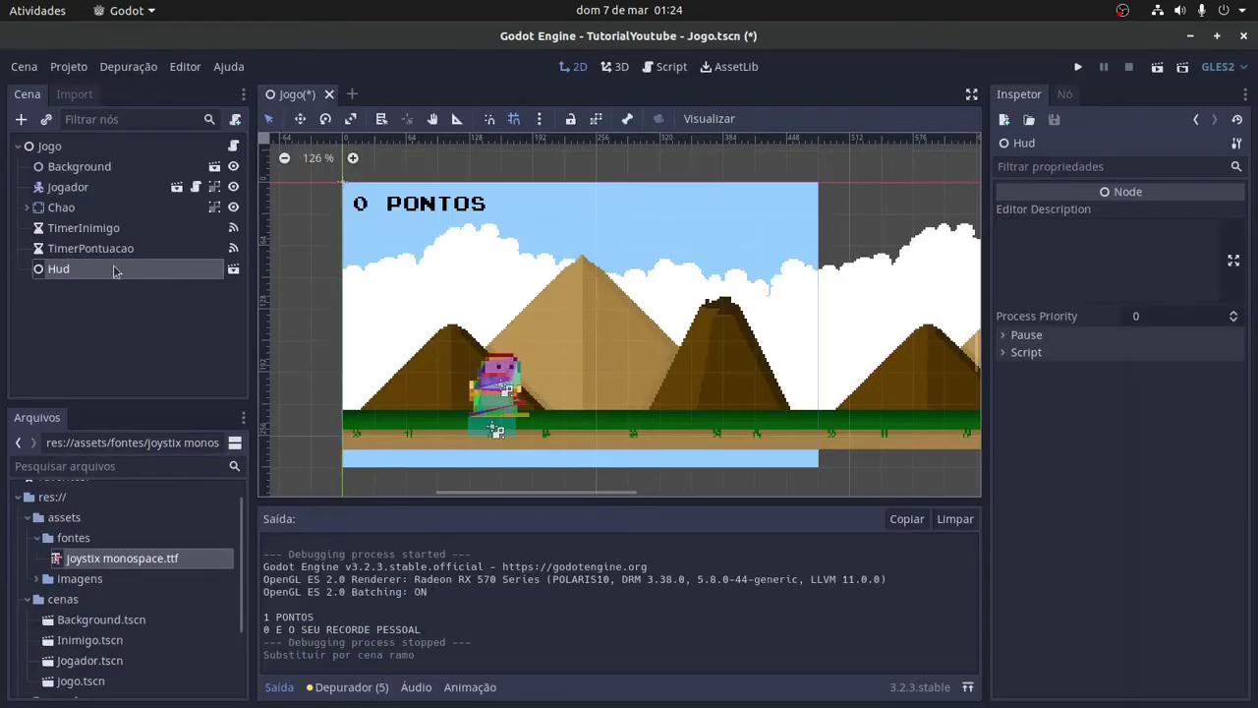
- Open the Hud scene for editing and save the Jogo scene
click(233, 268)
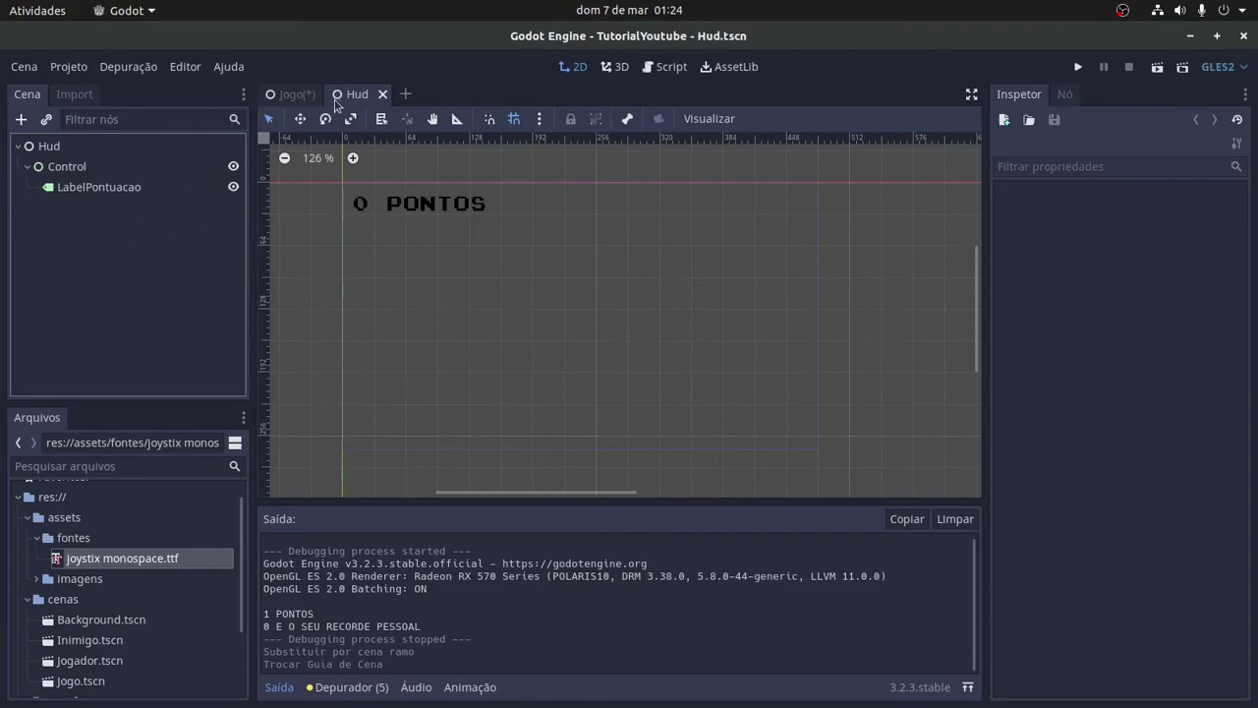
click(292, 95)
key(ctrl+s)
click(341, 93)
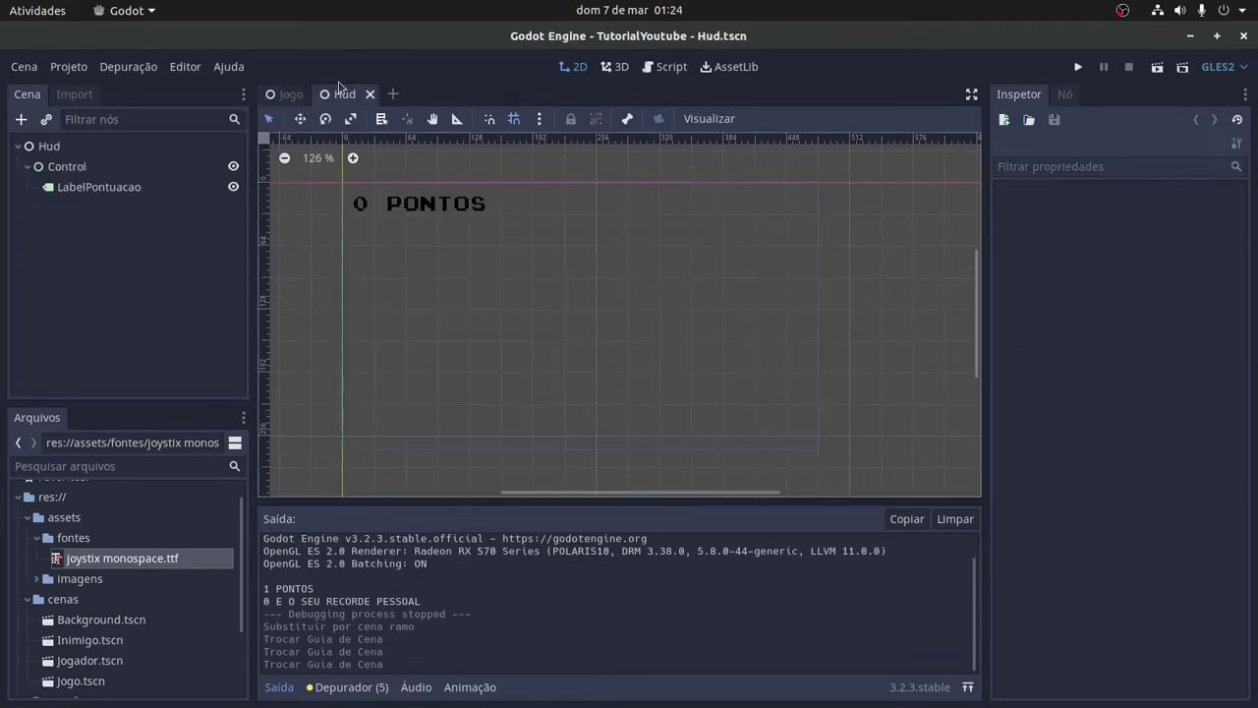
- Attach a new GDScript, Hud.gd, stored in res://scripts, to the Hud root node
click(47, 147)
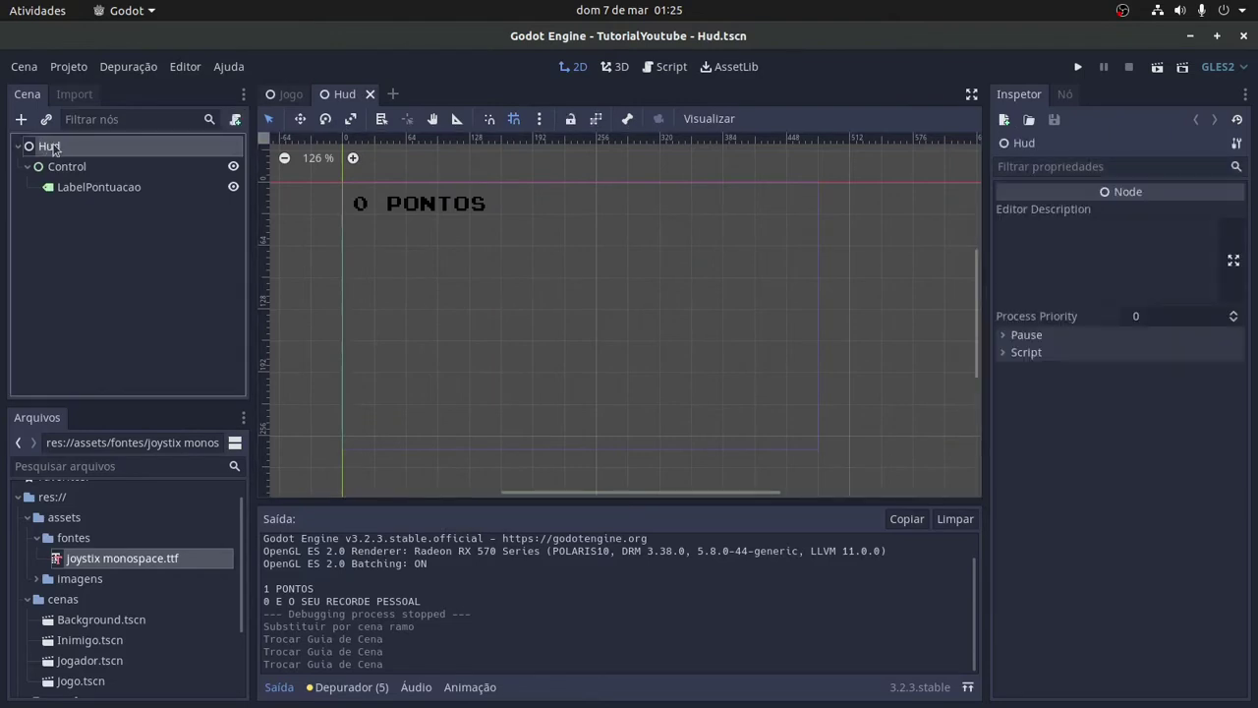
right_click(54, 149)
click(235, 119)
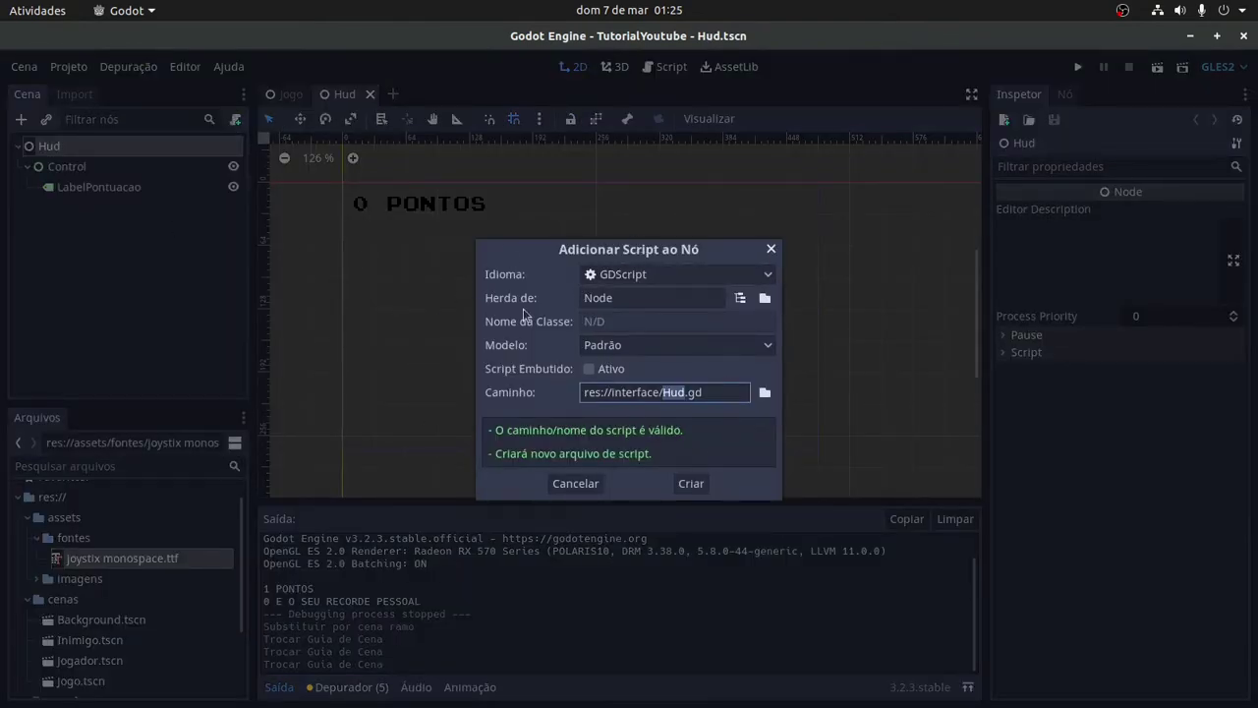
key(Escape)
right_click(114, 148)
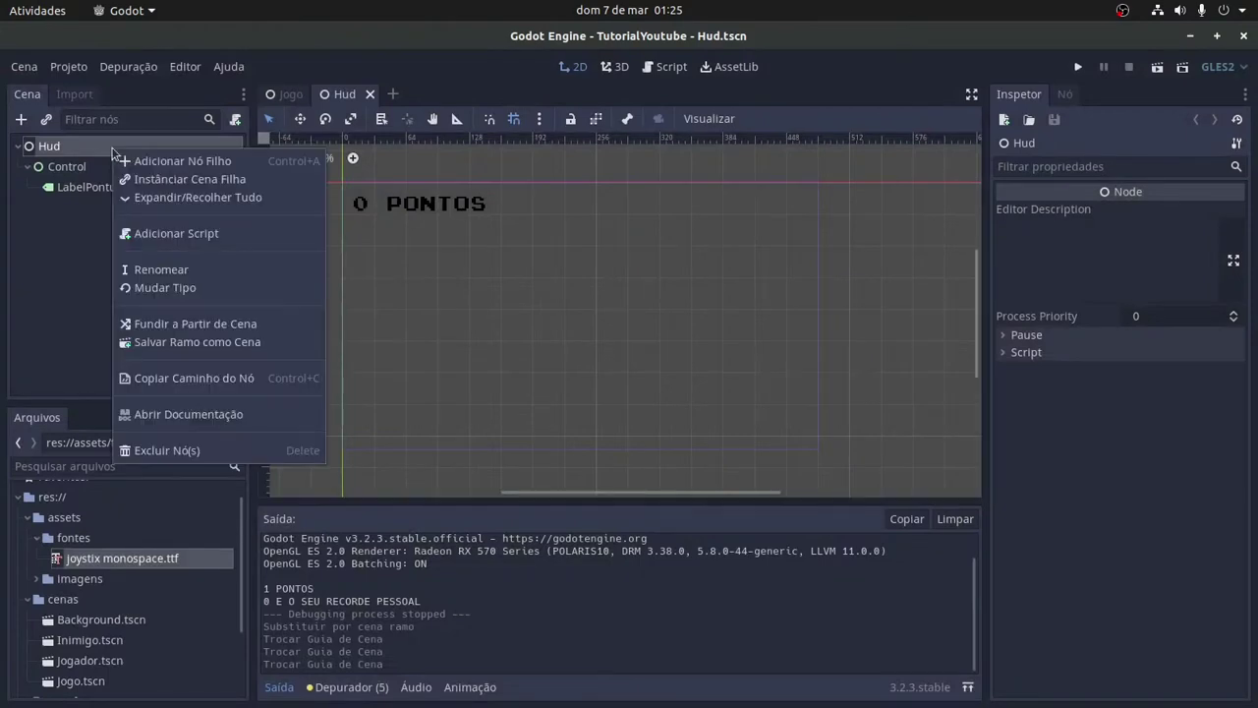
click(177, 234)
click(765, 394)
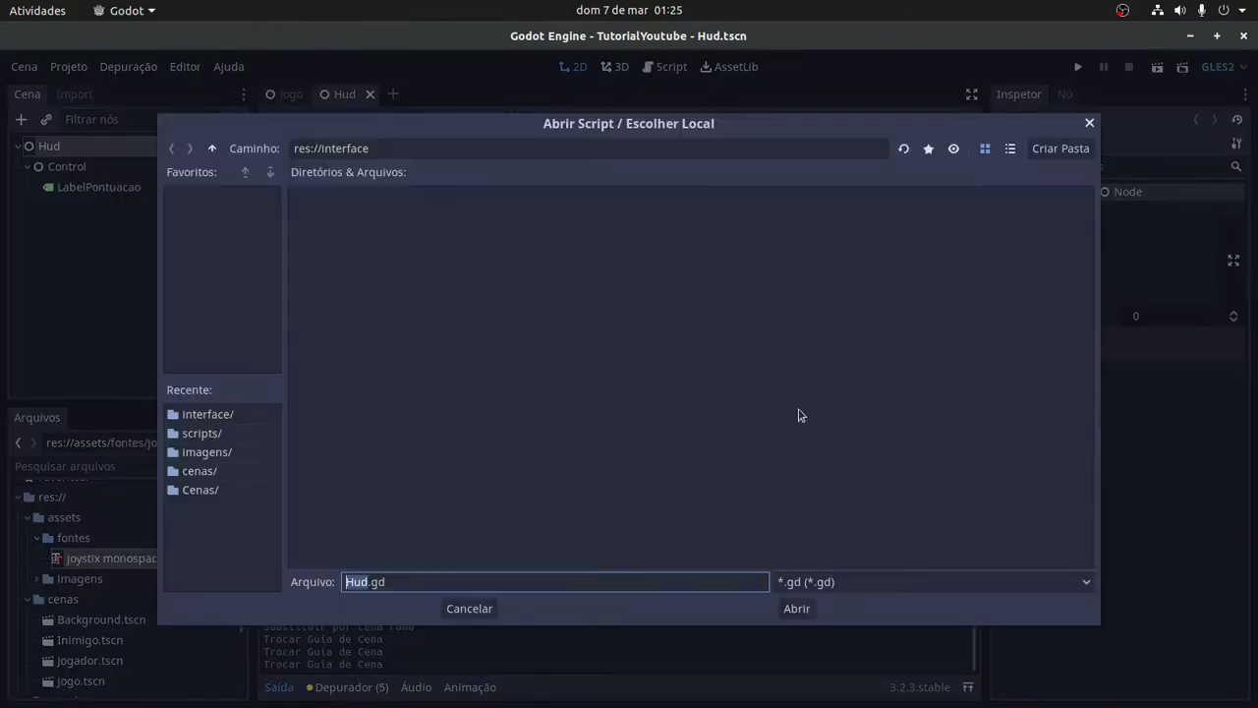
click(211, 149)
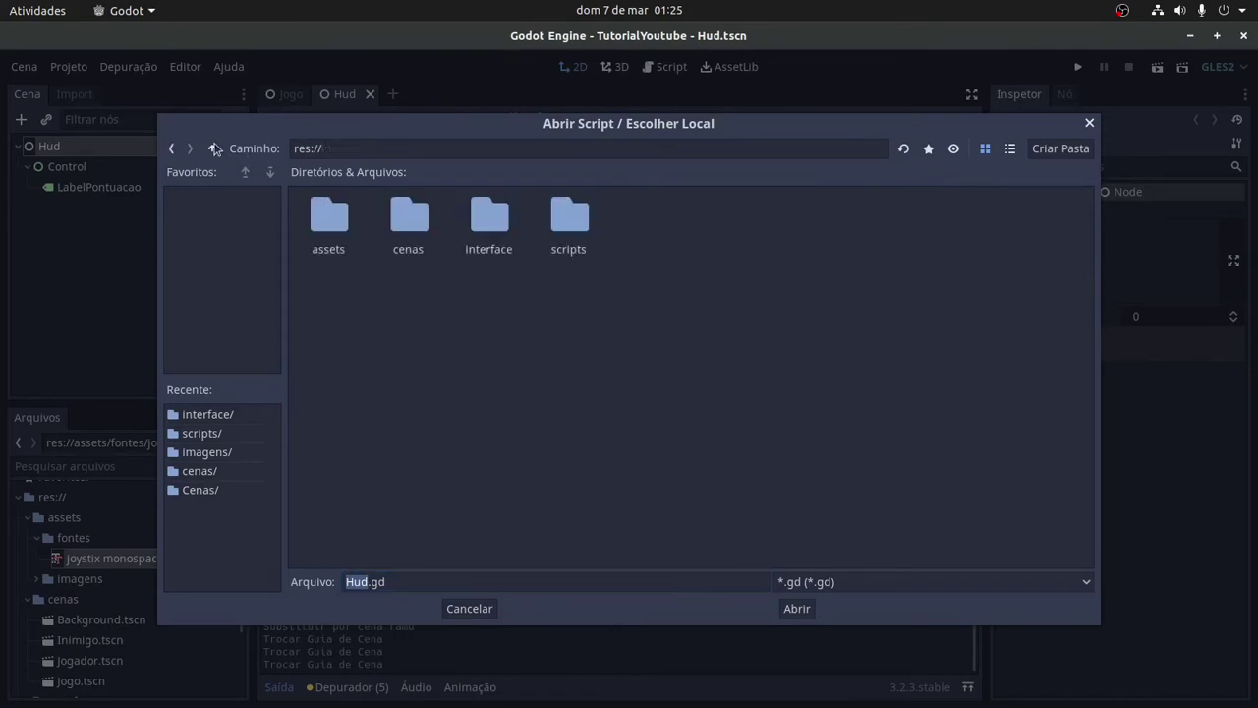
double_click(558, 222)
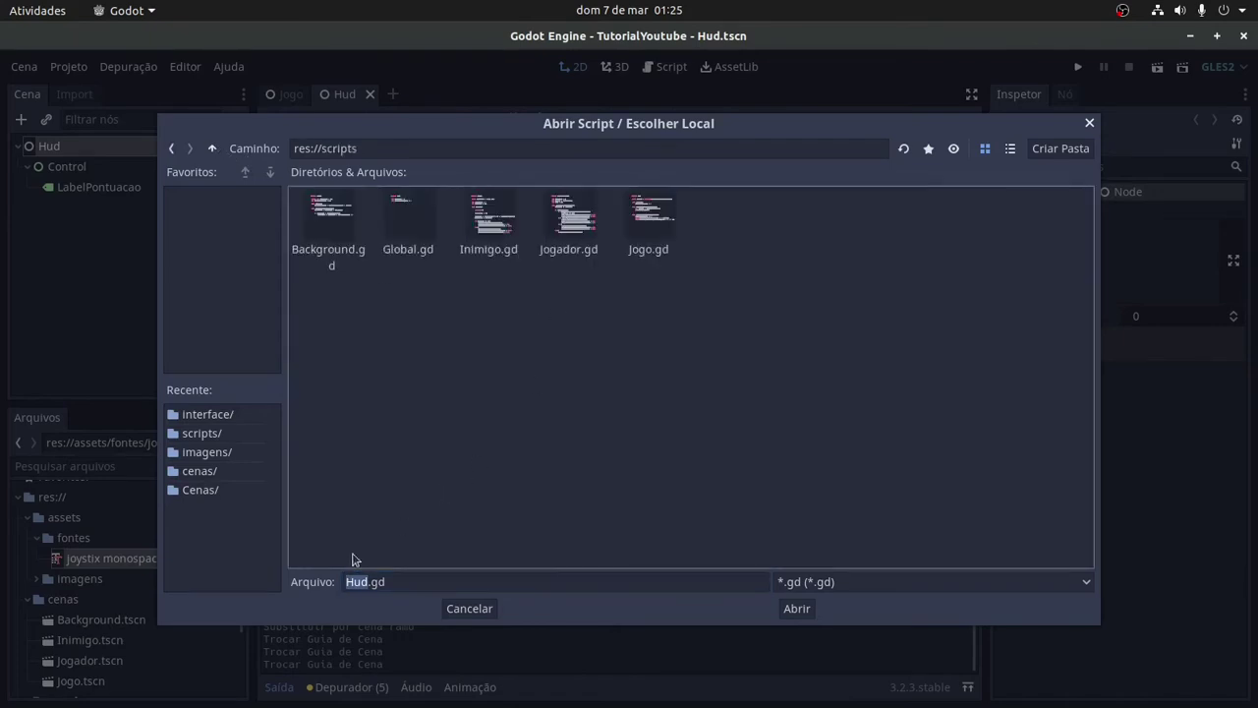
click(797, 609)
click(691, 483)
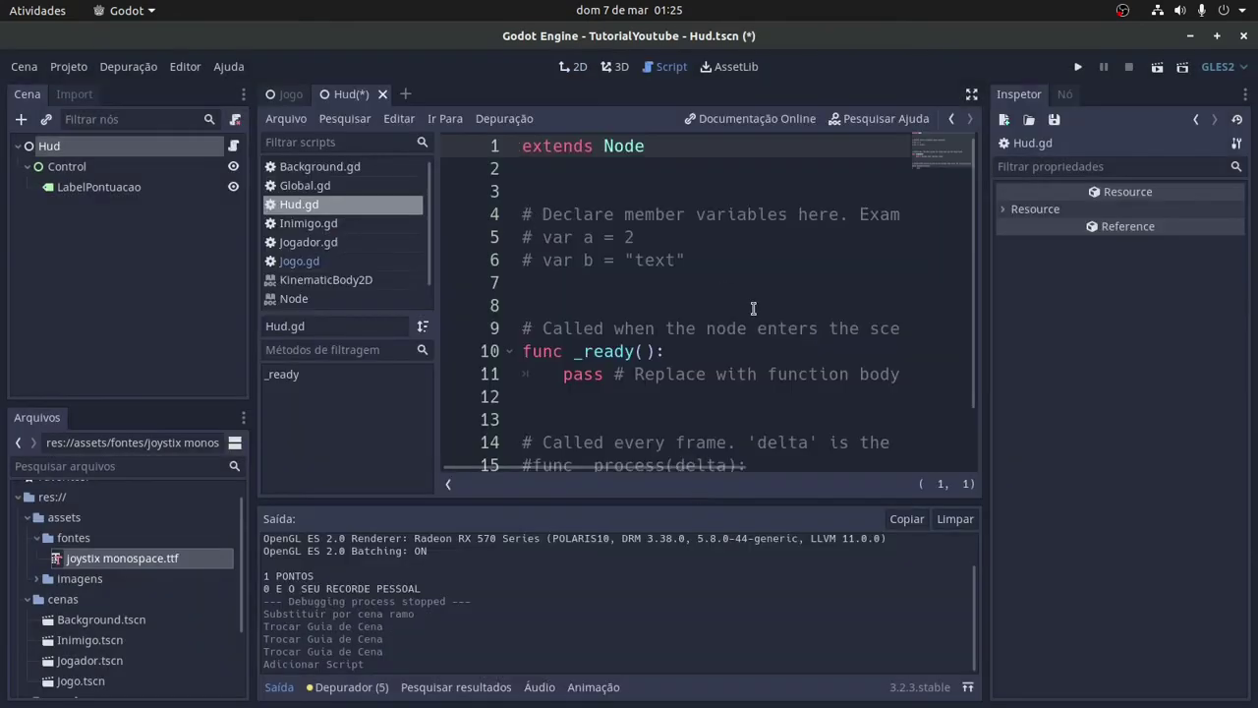
- Delete the template code below "extends Node" in Hud.gd
scroll(753, 309, down, 1)
drag(632, 427, 477, 215)
key(BackSpace)
key(BackSpace)
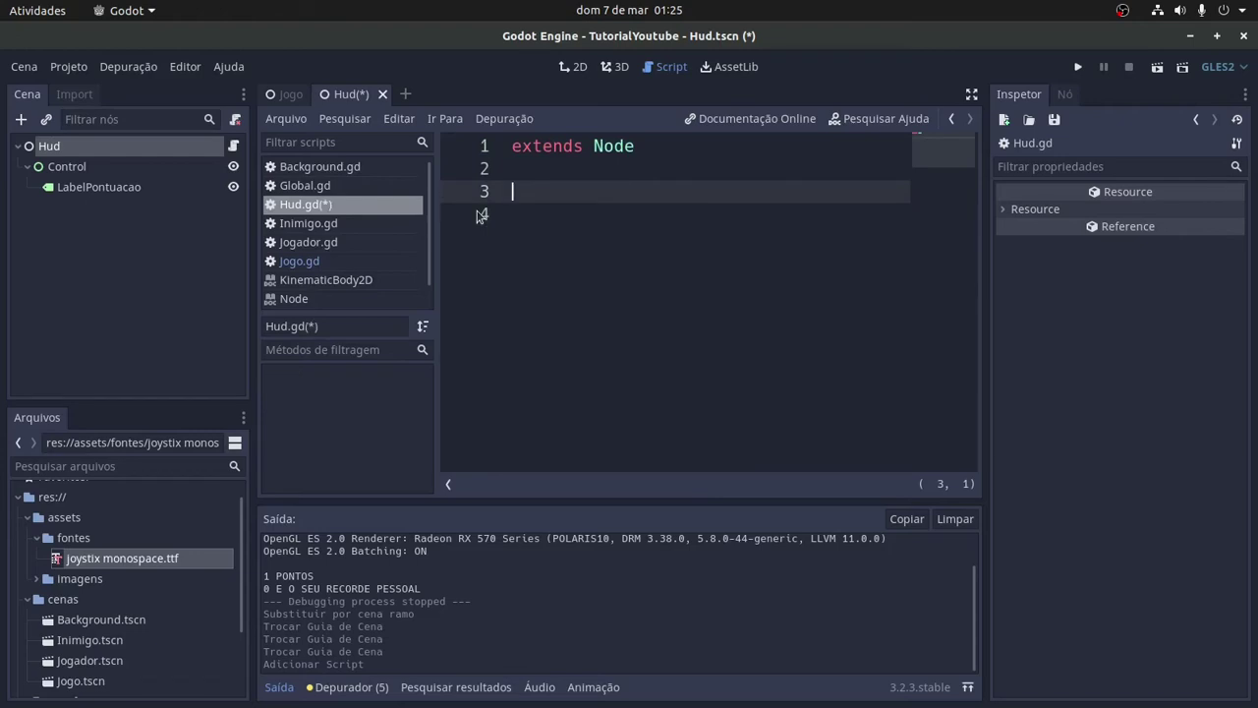
- Add a _process(delta) function to Hud.gd and start its indented body
text(func _)
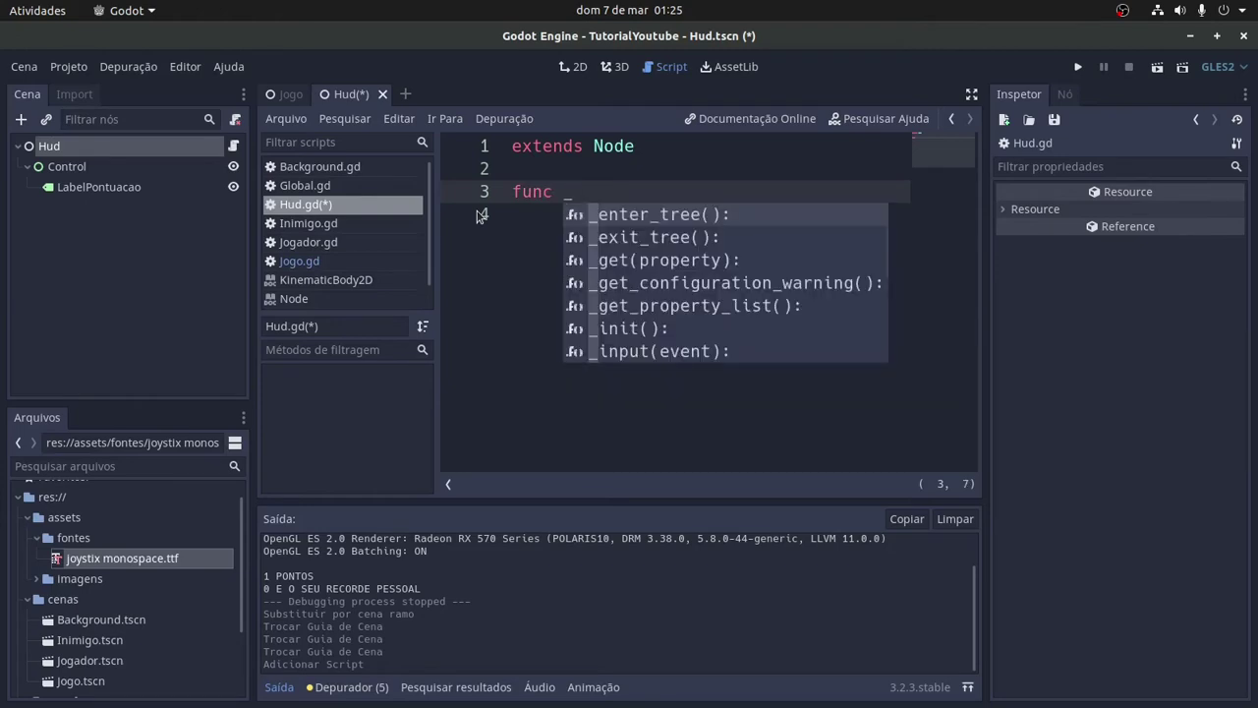
text(proc)
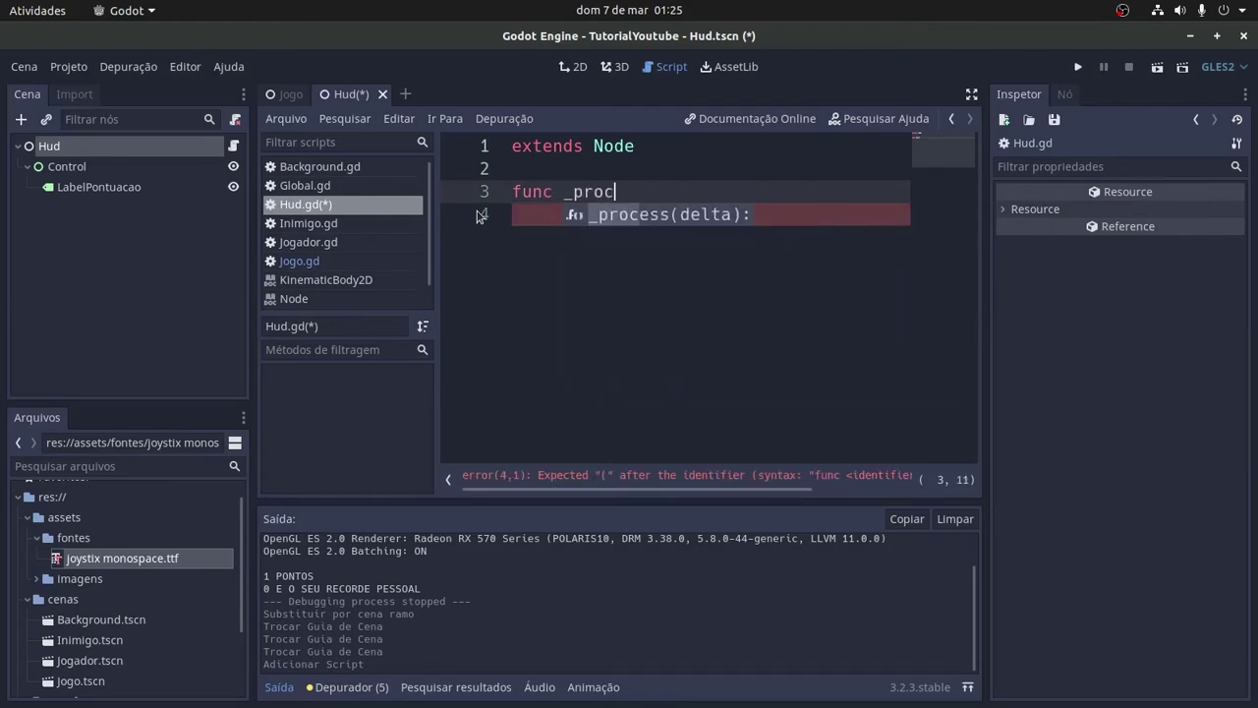
key(Return)
key(Return)
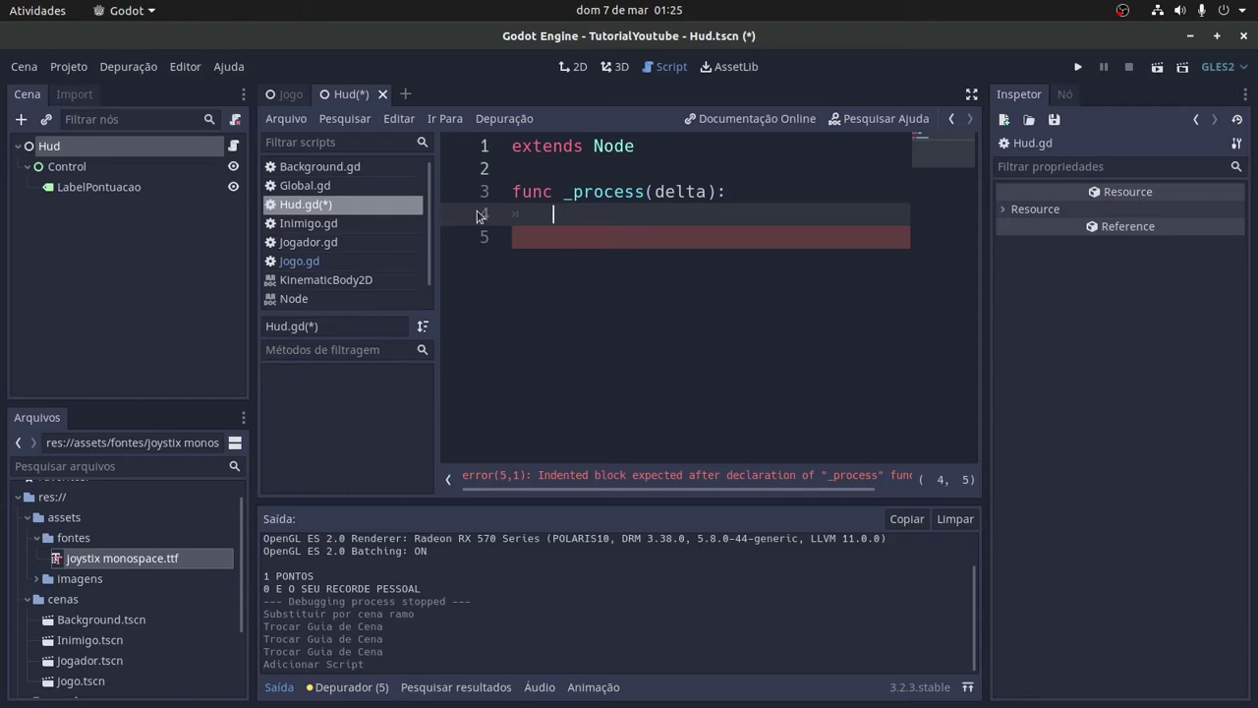
- Reference the score label inside _process with the node path $Control/LabelPontuacao
text($)
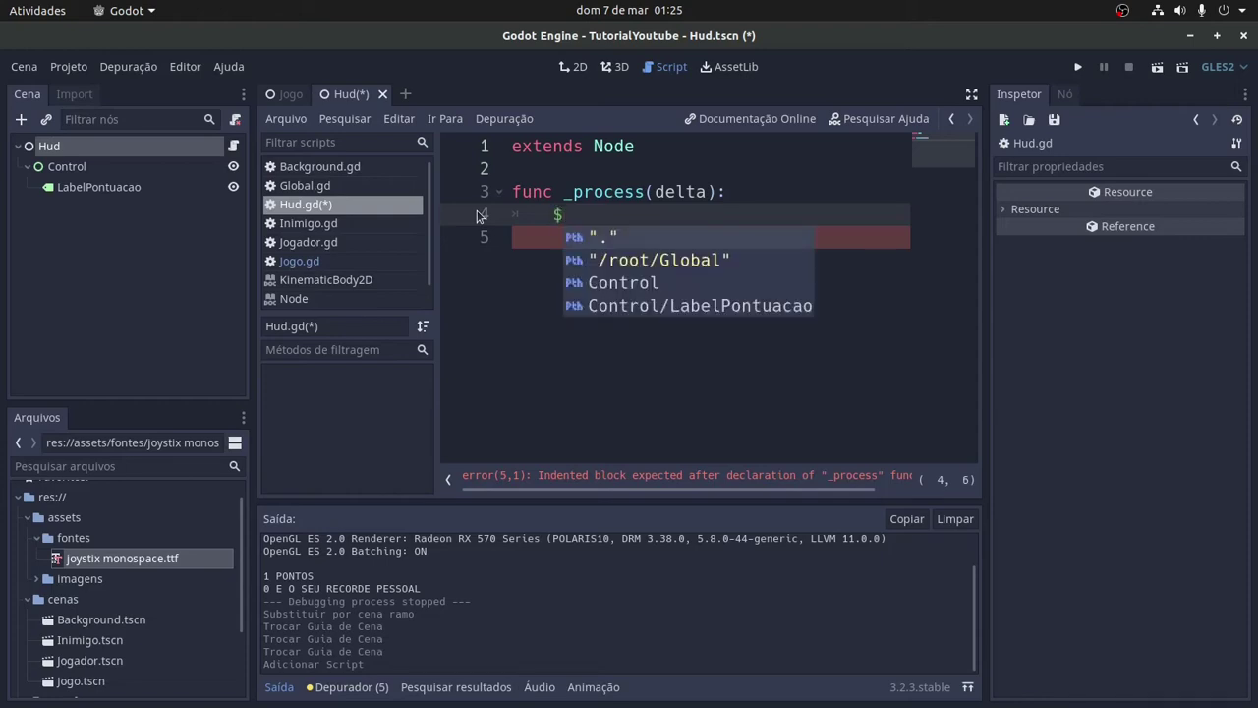
text(Con)
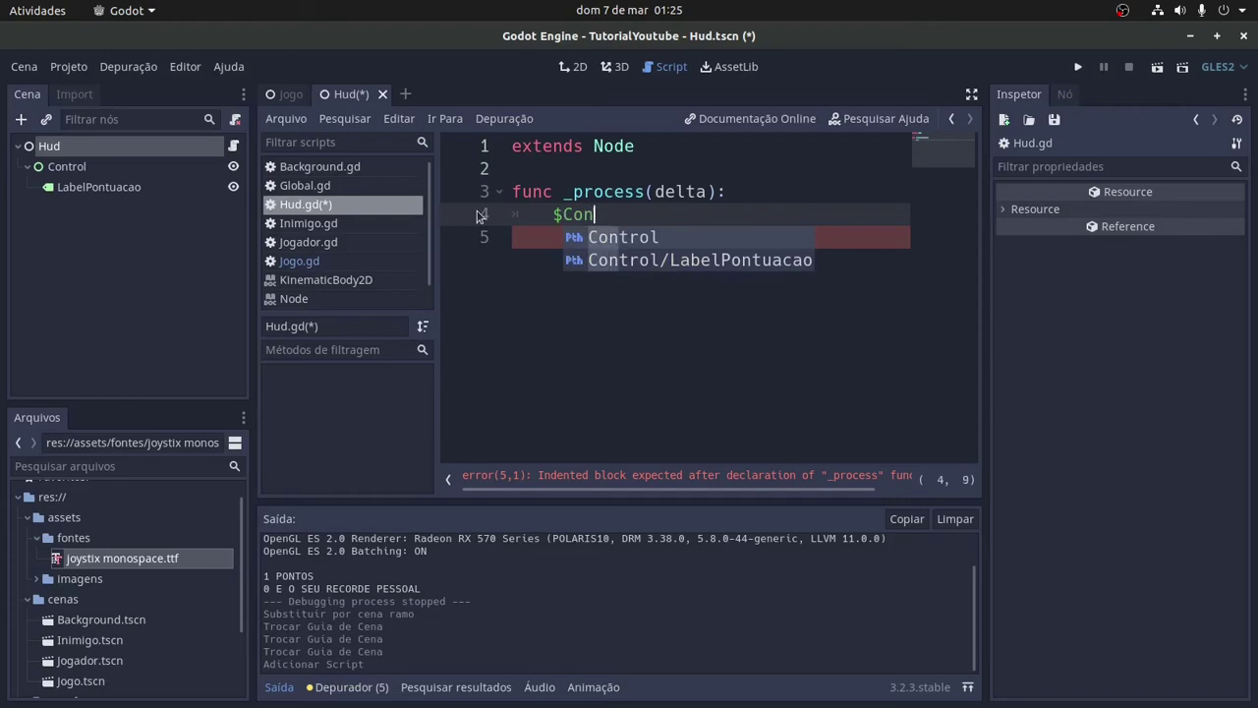
key(Return)
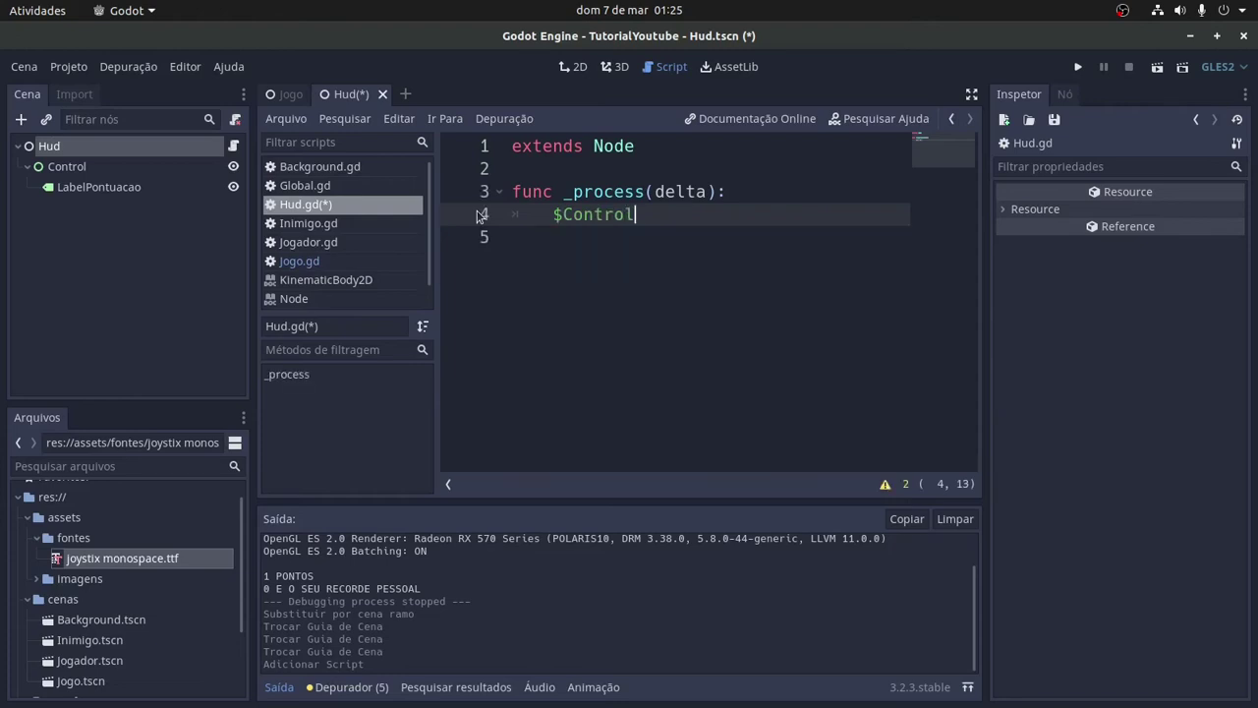
key(Left)
key(Left)
key(Left)
key(Left)
key(shift+Right)
key(shift+Right)
key(shift+Right)
key(shift+Right)
key(shift+Right)
key(shift+Right)
key(shift+Right)
key(shift+Right)
key(shift+Right)
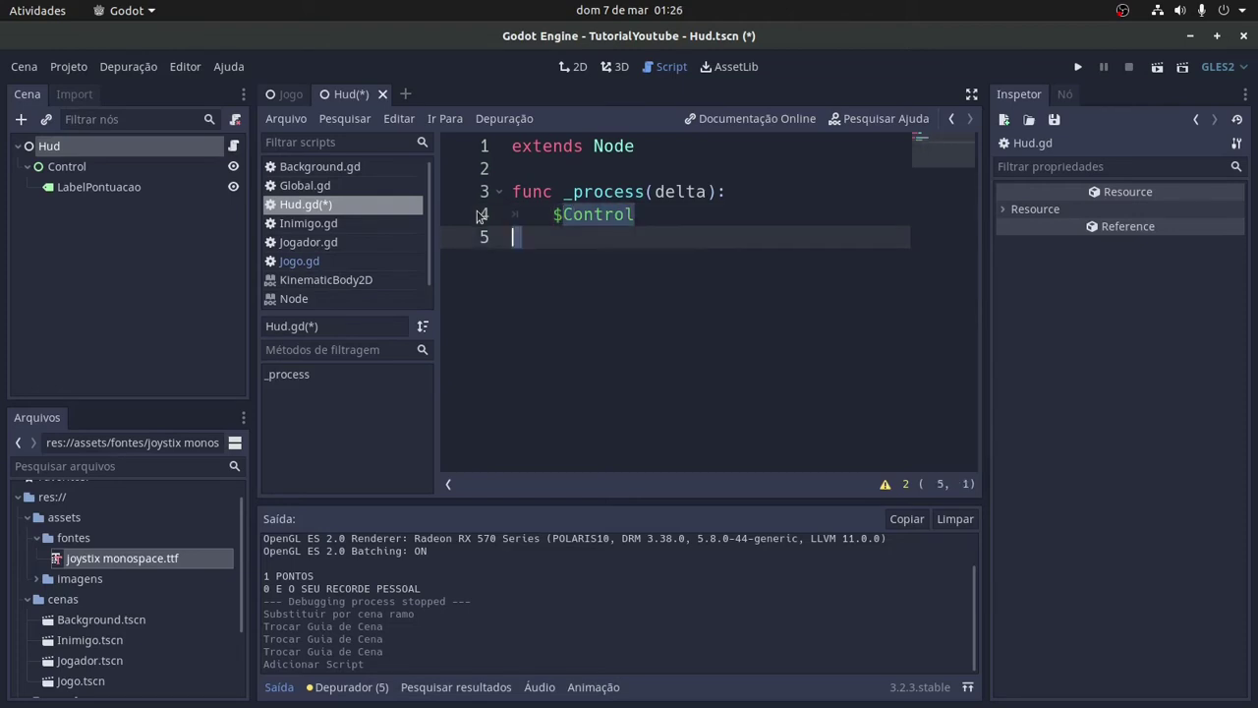
key(Left)
text(/)
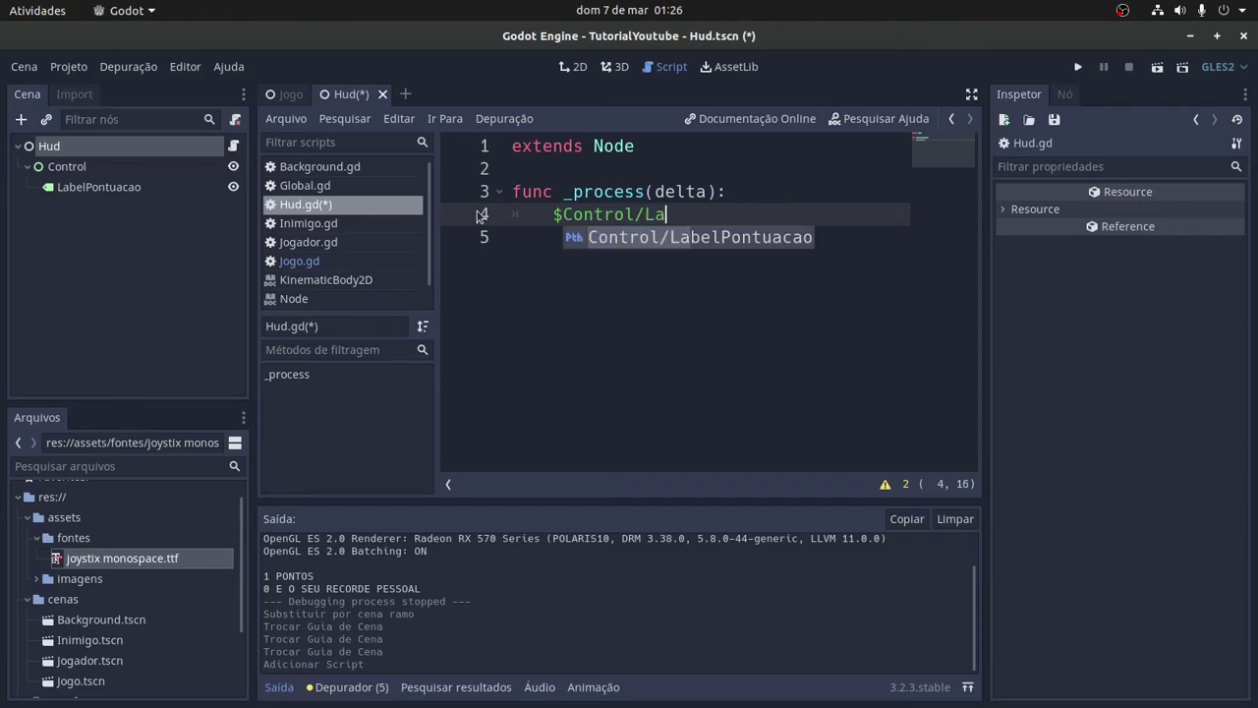
text(La)
key(Return)
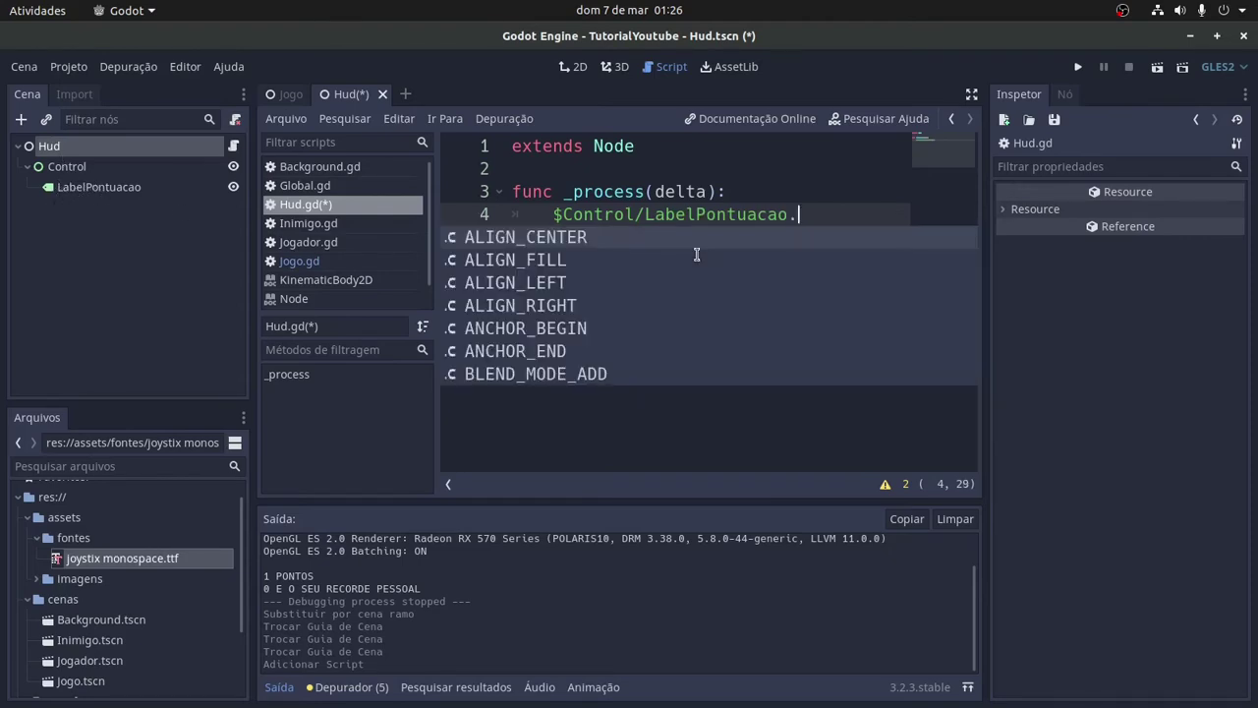
- Assign Global.pontuacao to the text property of LabelPontuacao
text(text)
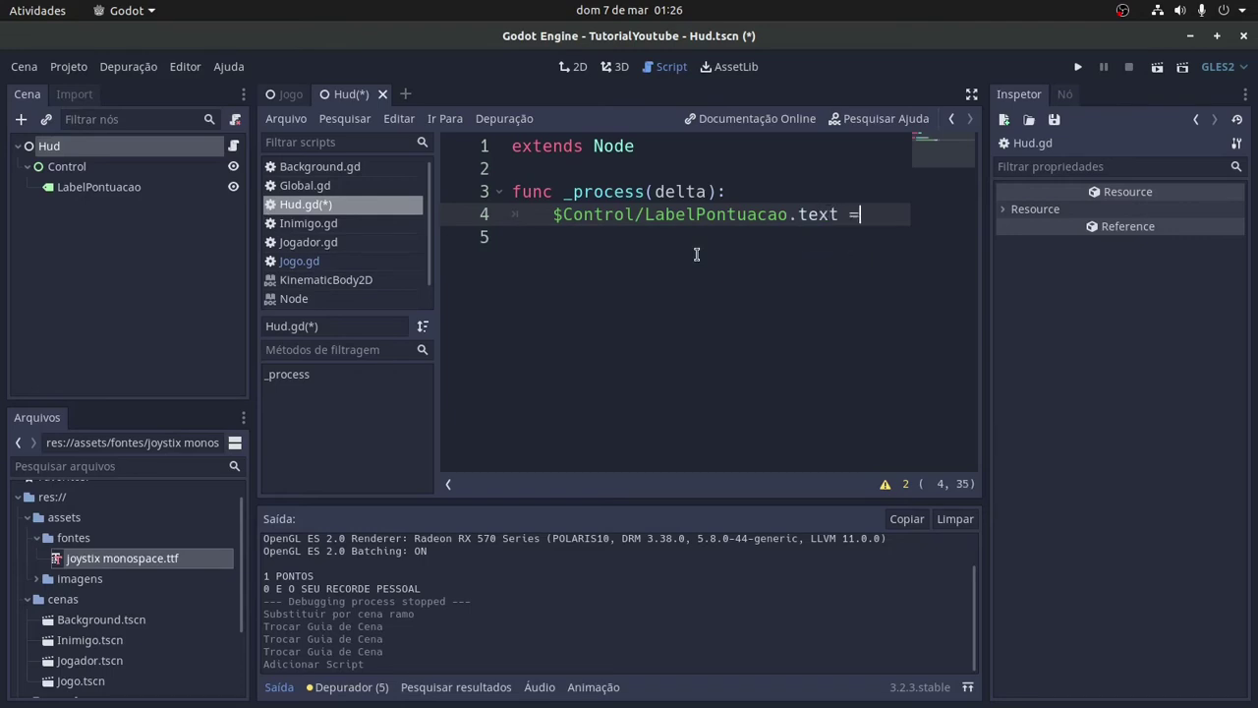
text( = Global.)
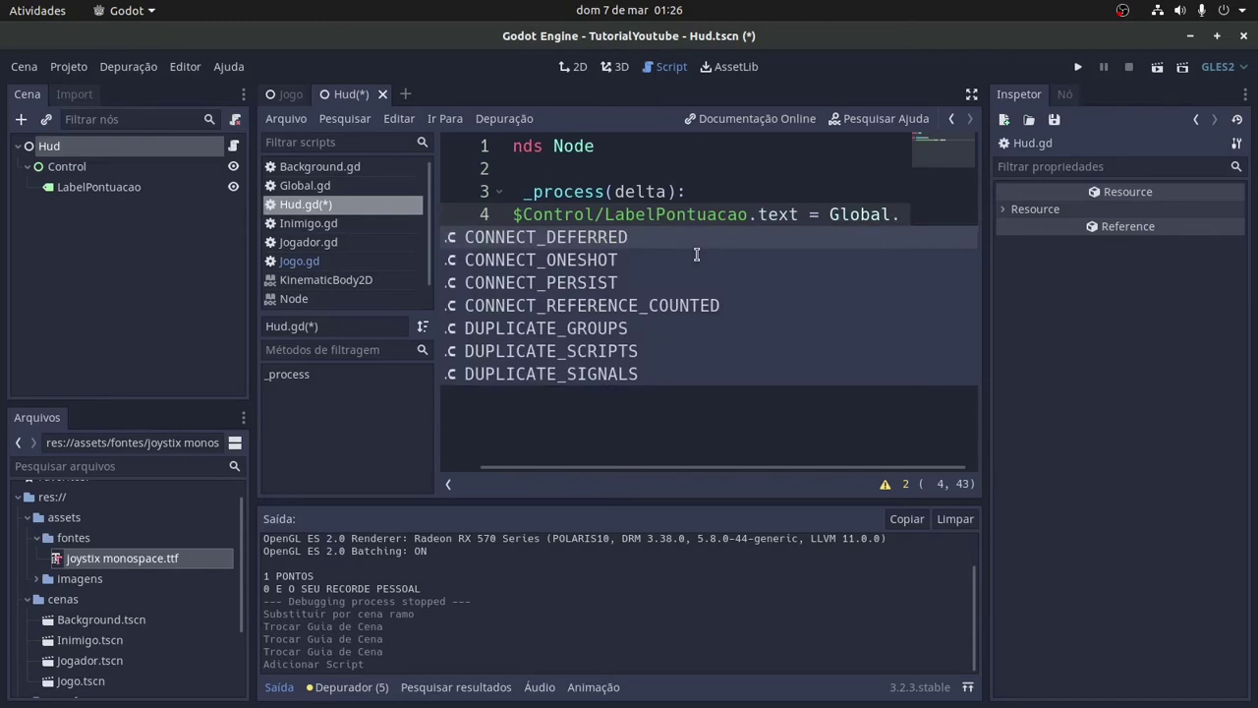
text(pon)
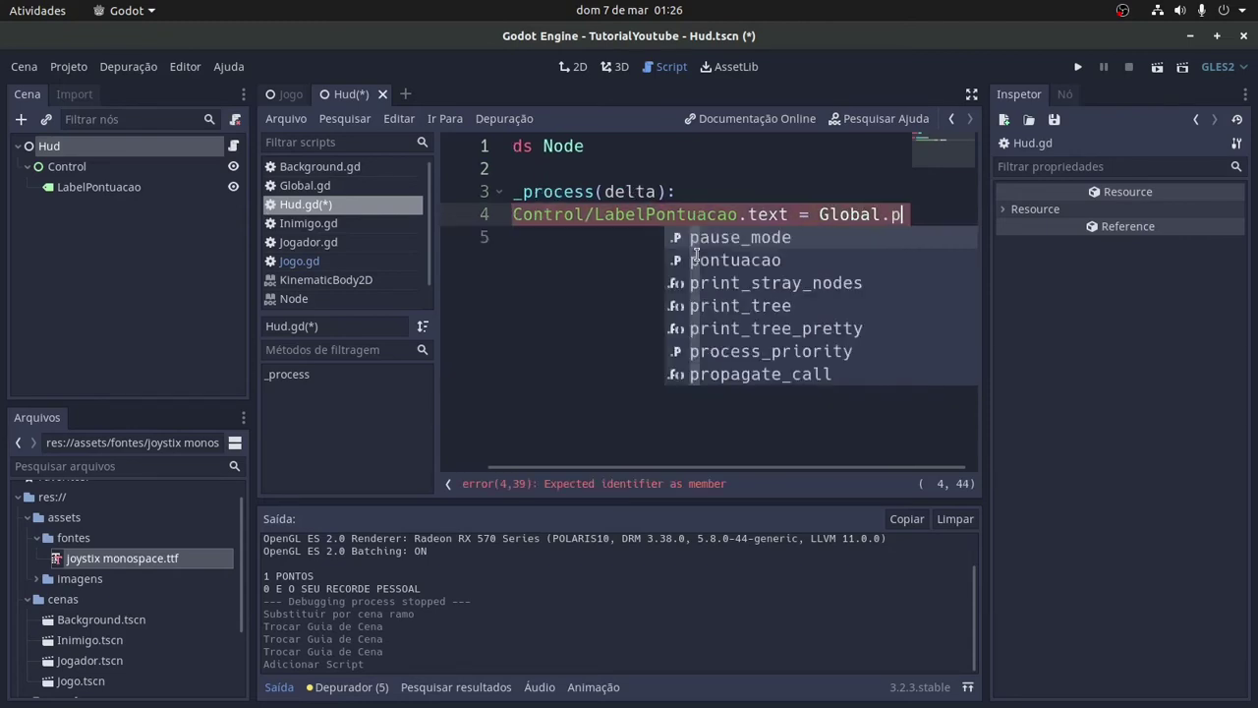
key(Return)
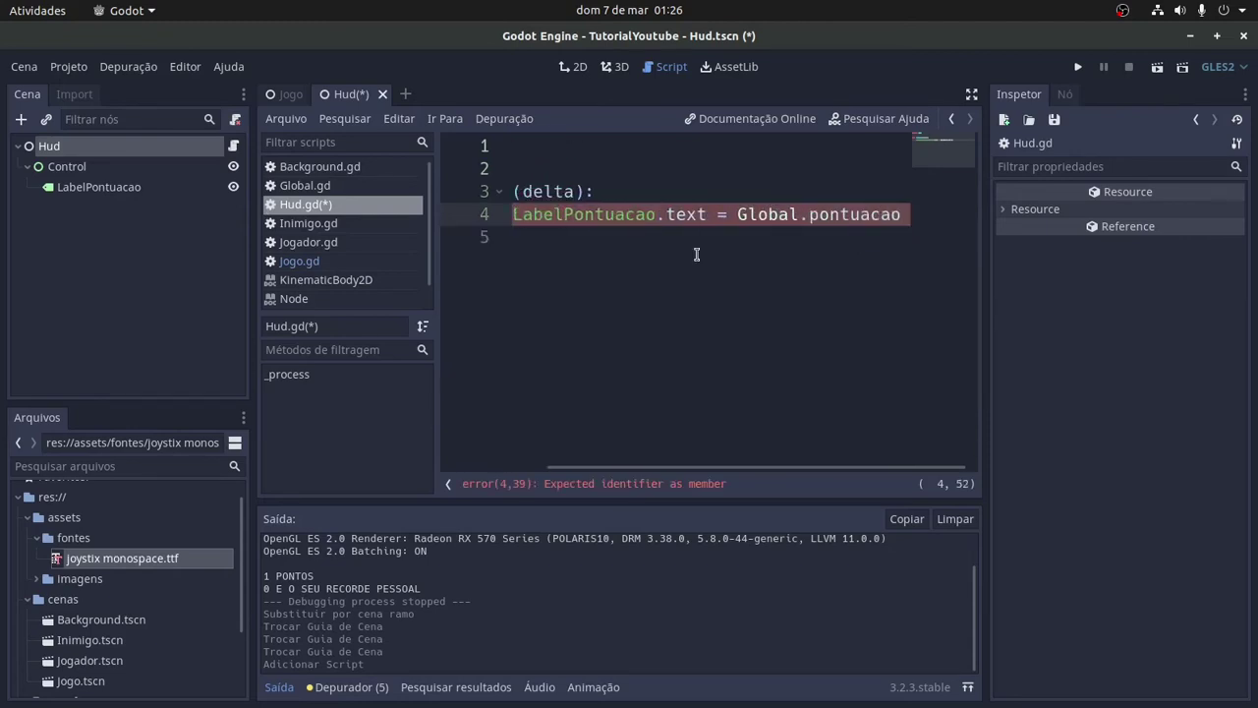
- Convert the assigned Global.pontuacao to text by wrapping it in String() in Hud.gd, without a trailing space
key(ctrl+s)
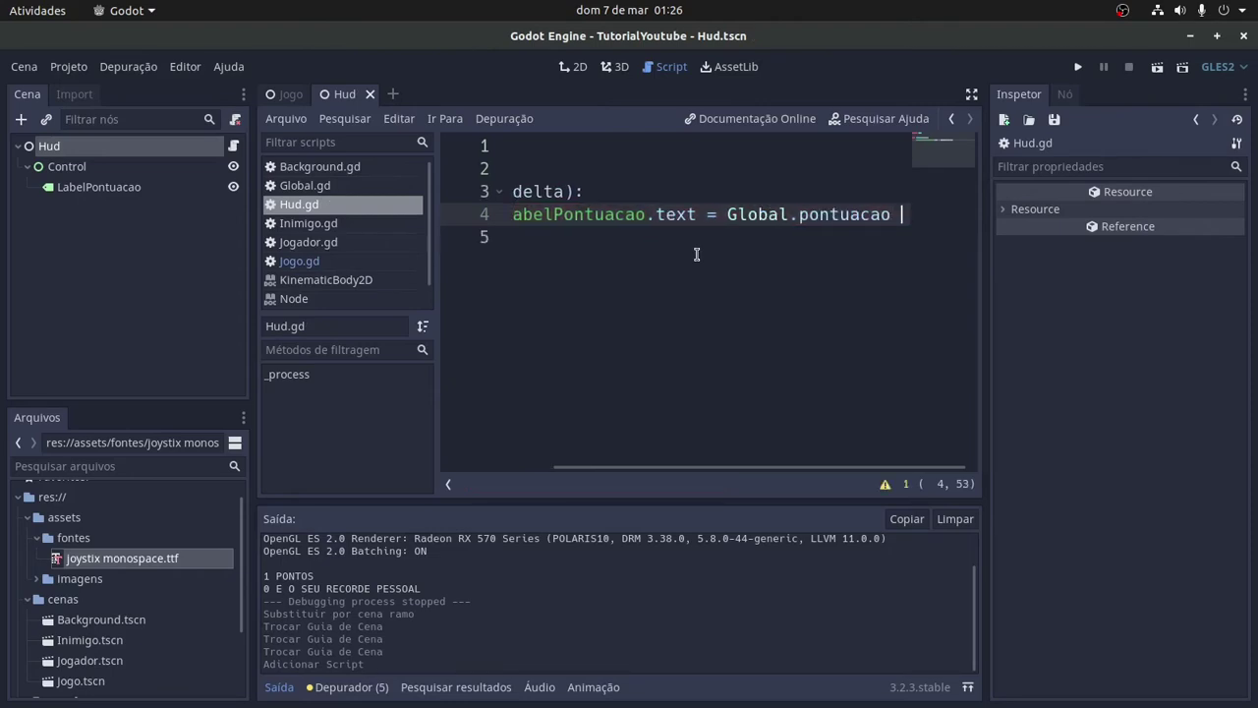
key(BackSpace)
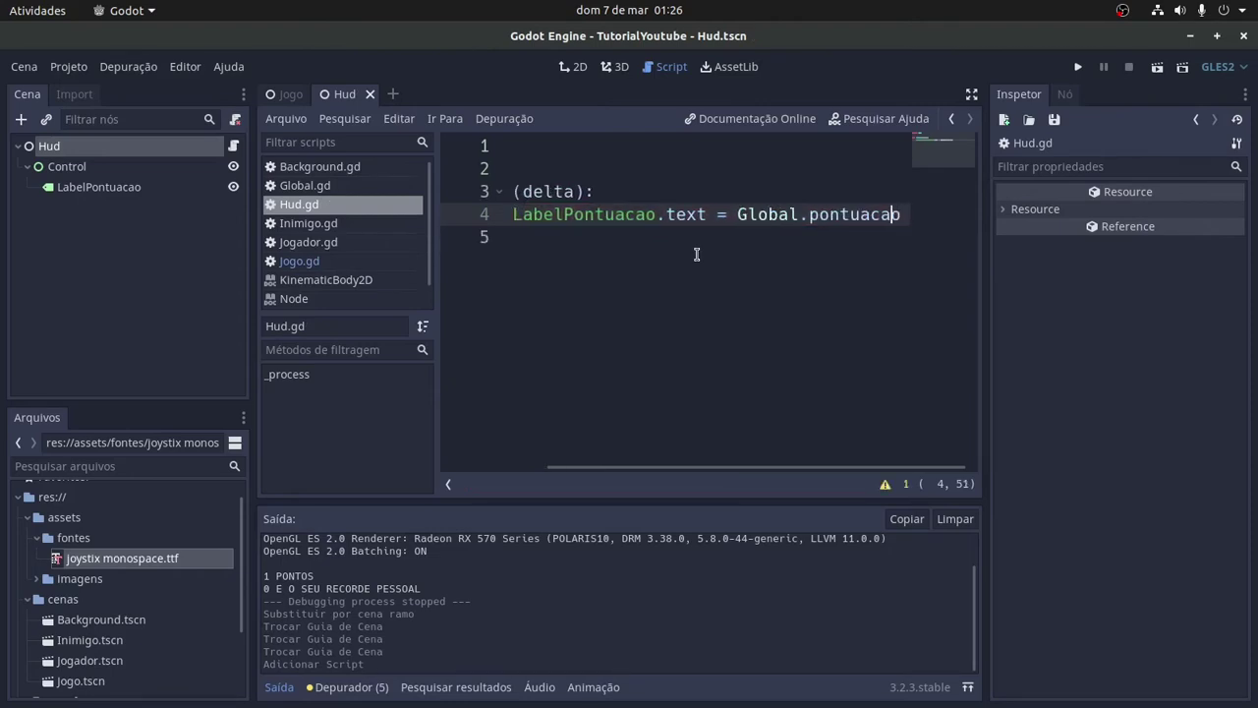
key(Left)
key(Left)
key(Left)
key(Left)
key(Left)
key(Left)
key(shift+Right)
key(shift+Right)
key(shift+Right)
key(shift+Right)
key(shift+Right)
key(shift+Right)
key(shift+Right)
key(shift+Right)
key(shift+Right)
key(shift+Right)
key(shift+Right)
key(shift+Right)
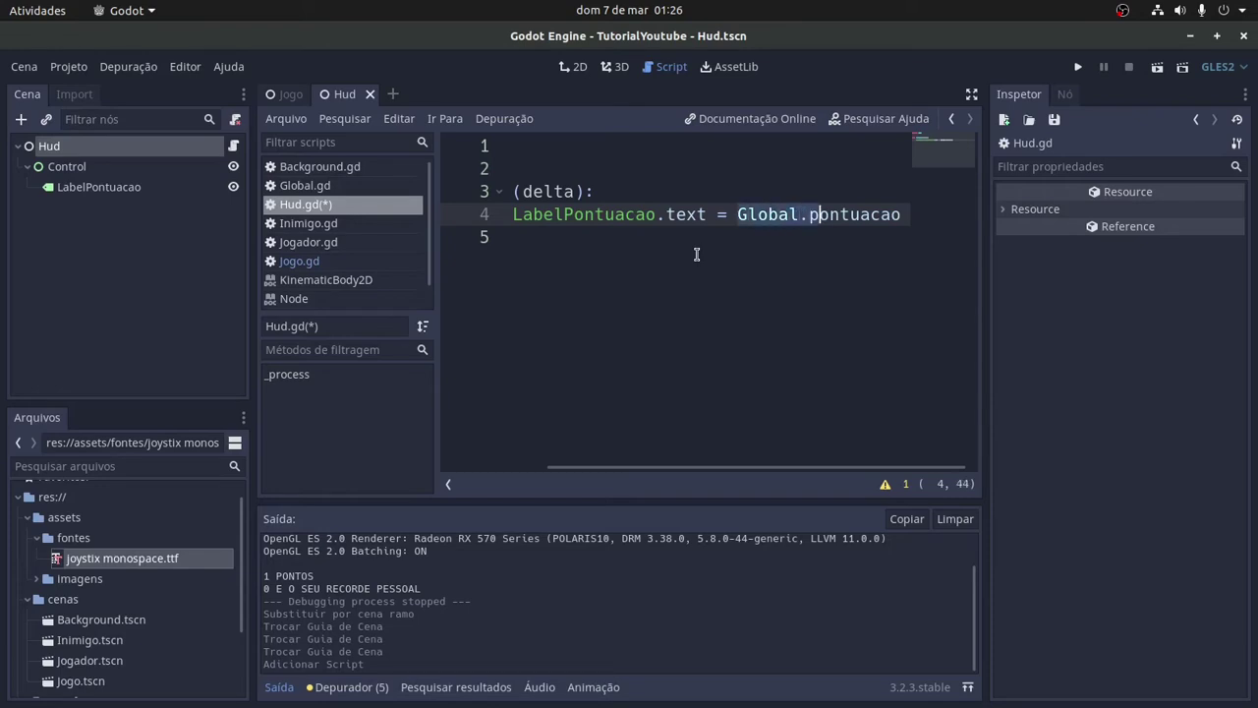
key(shift+Right)
key(shift+Right)
key(shift+Right)
key(shift+Right)
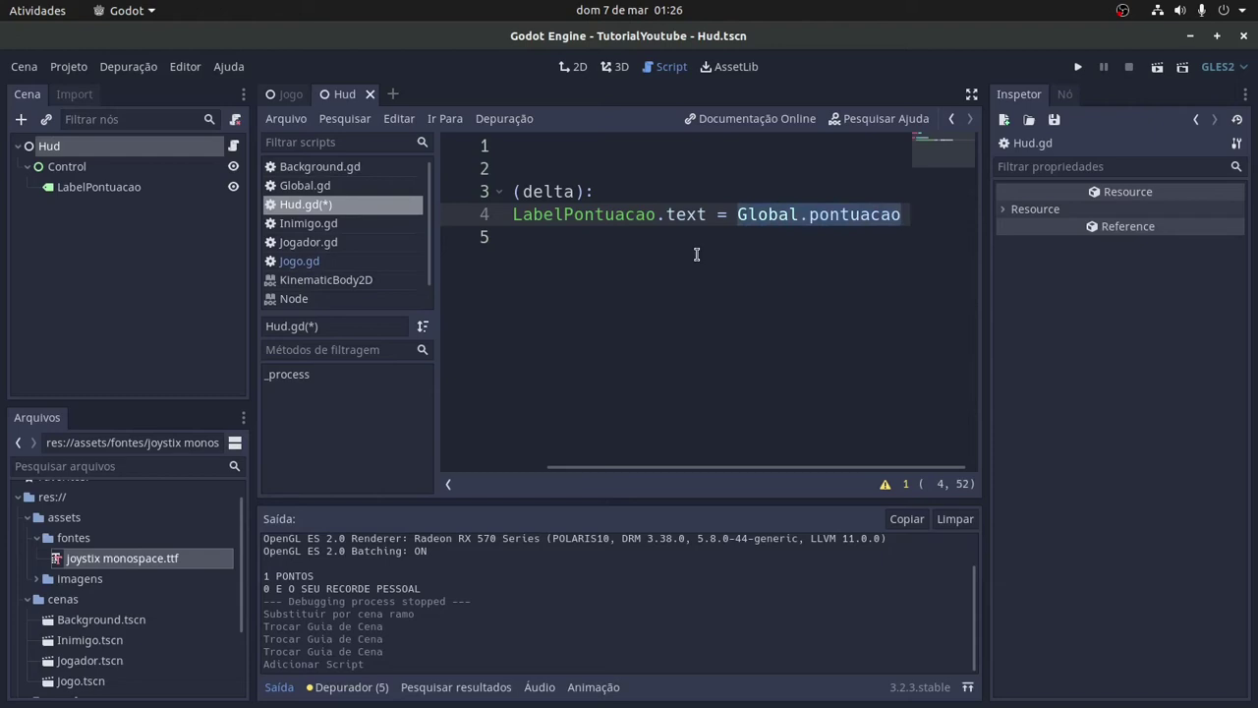
key(Left)
key(Left)
key(Left)
key(Left)
key(Left)
key(Left)
key(Left)
key(Left)
key(Left)
key(Left)
key(Left)
key(Left)
key(Left)
key(Left)
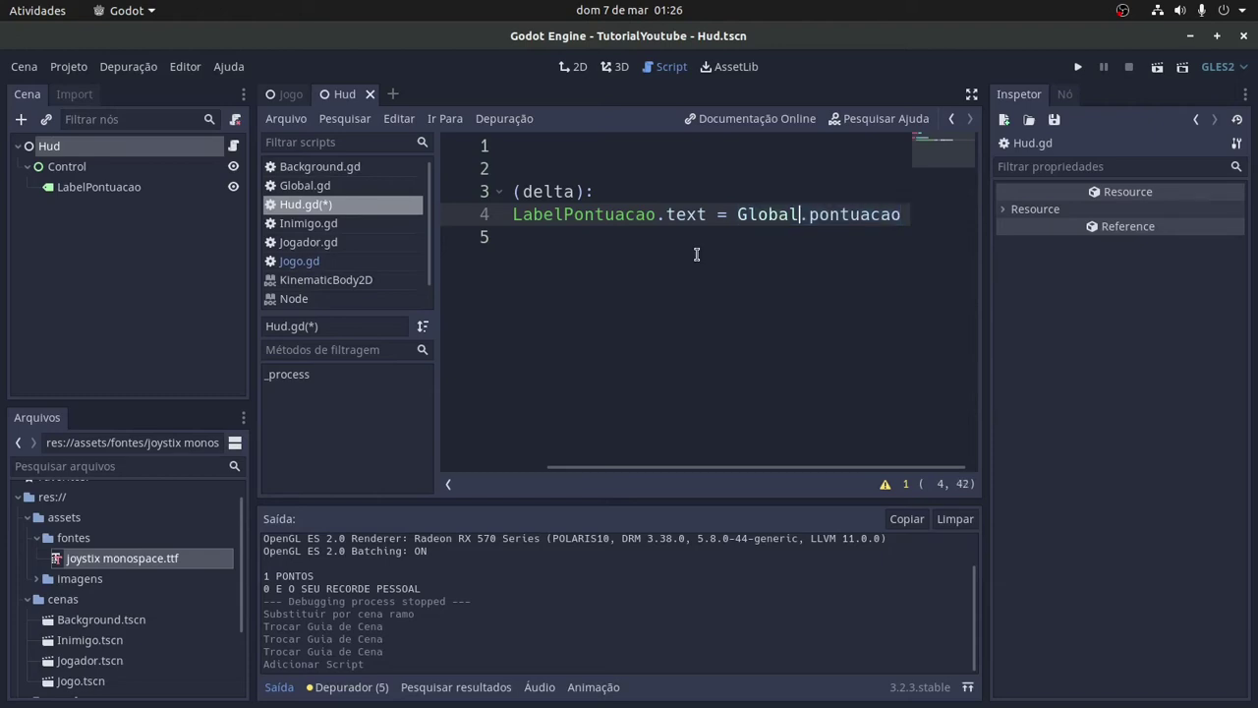
text(String()
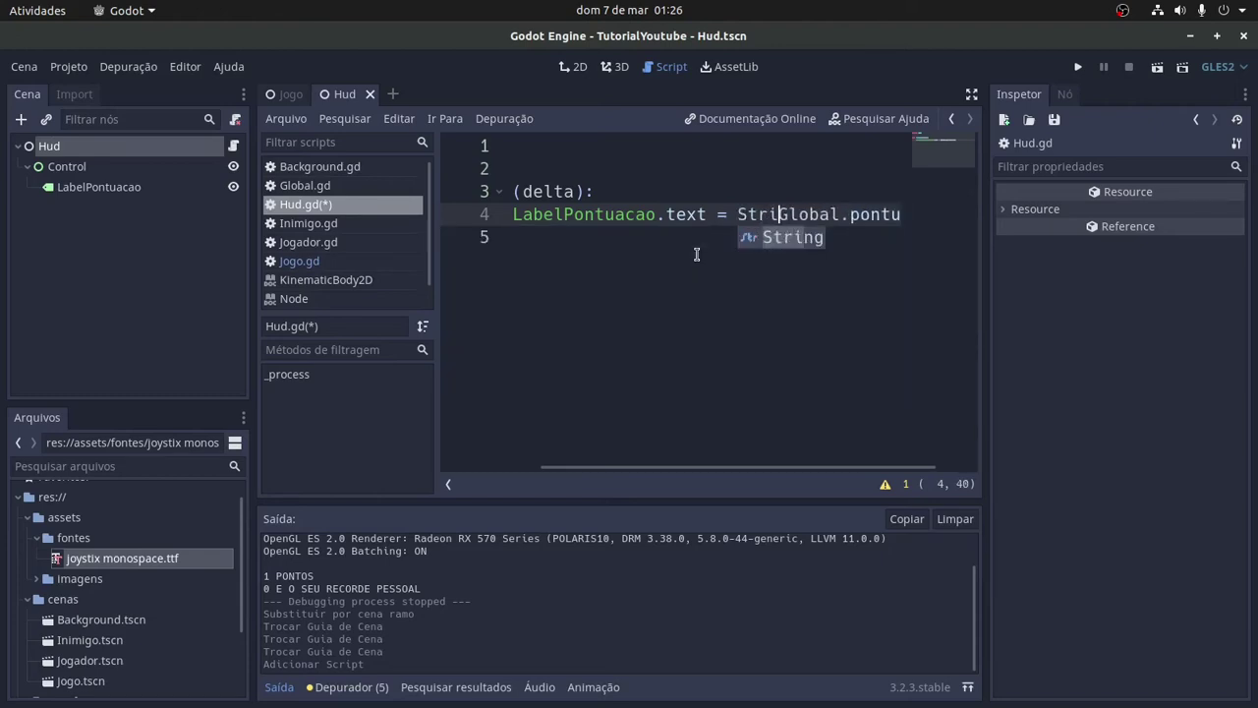
key(End)
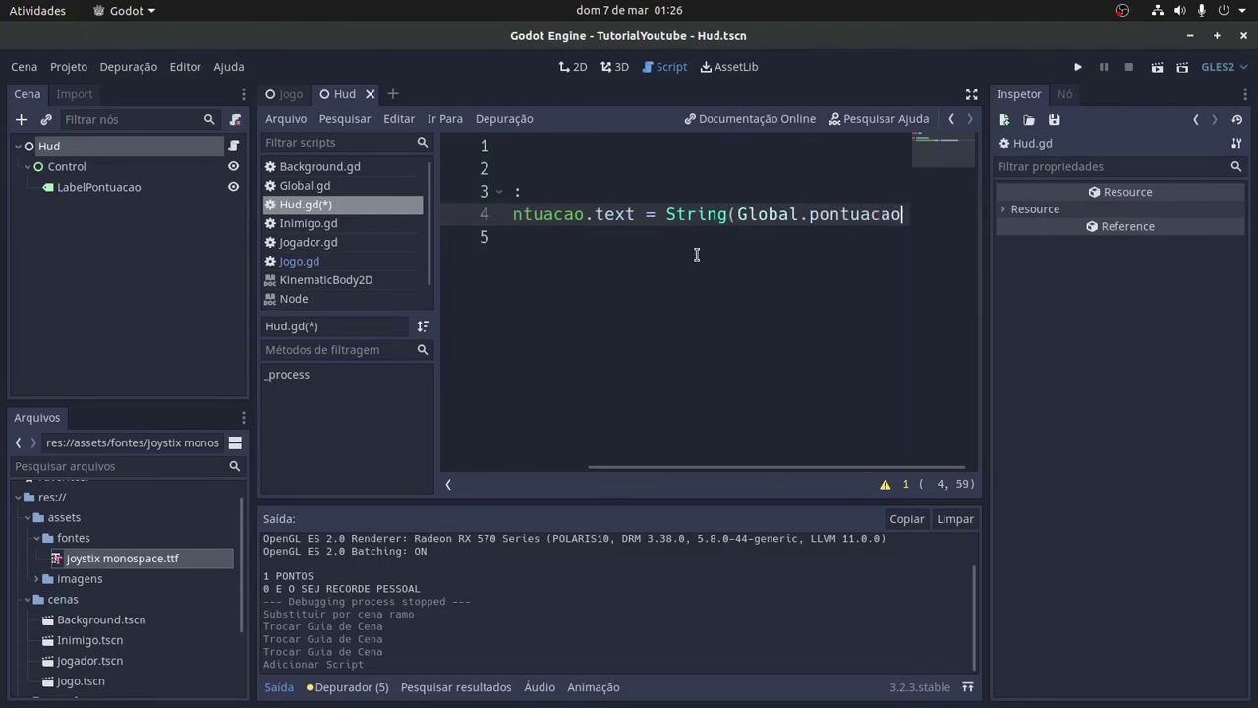
text())
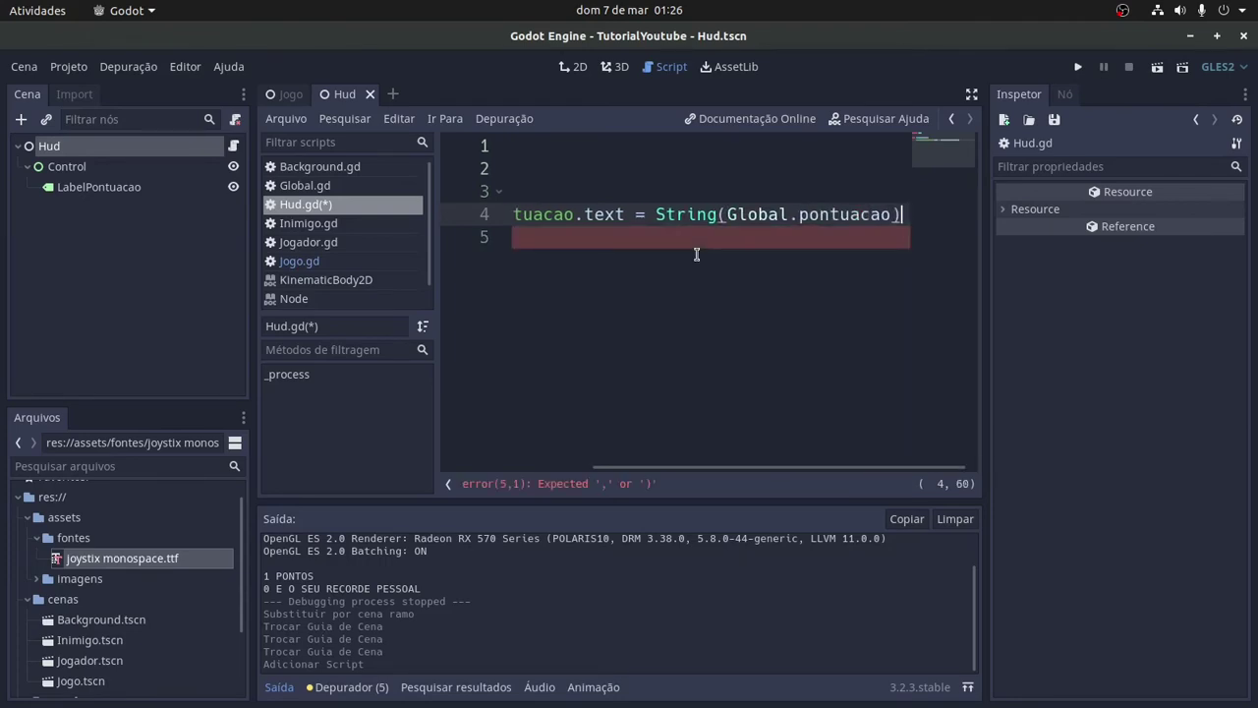
- Append the text " PONTOS" to the String(Global.pontuacao) expression in Hud.gd and save the script
text( +)
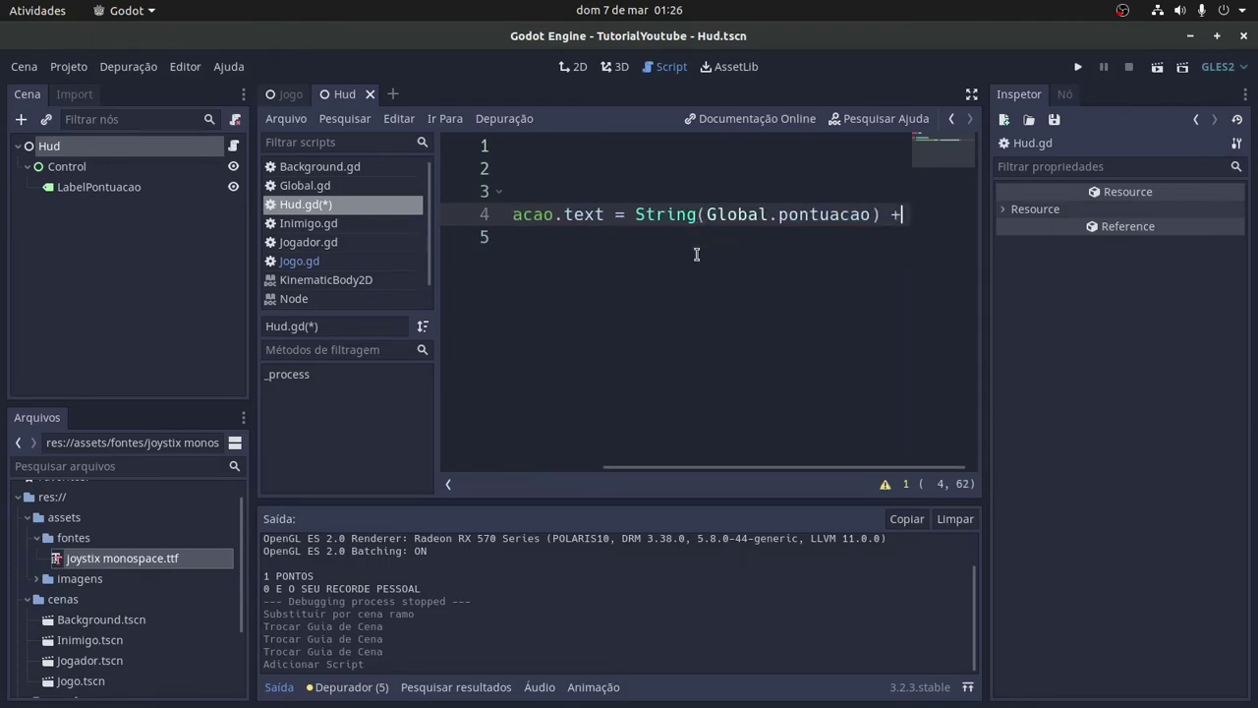
text( " )
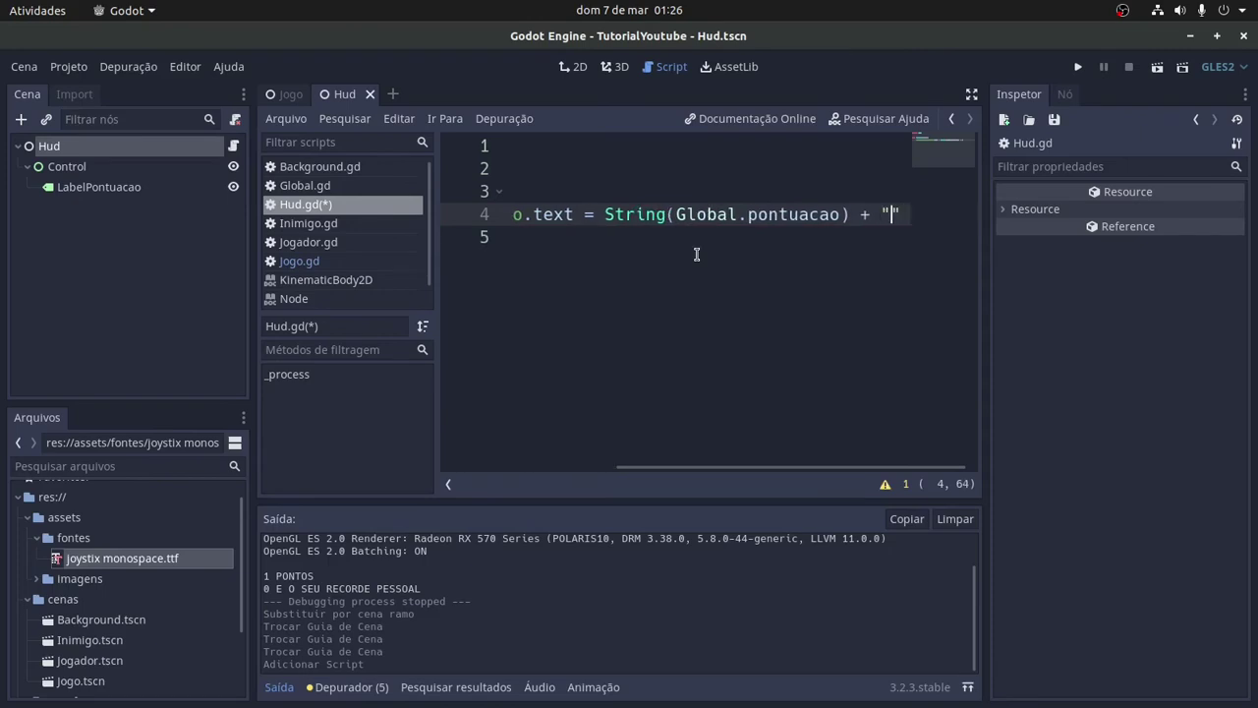
text(PONTOS)
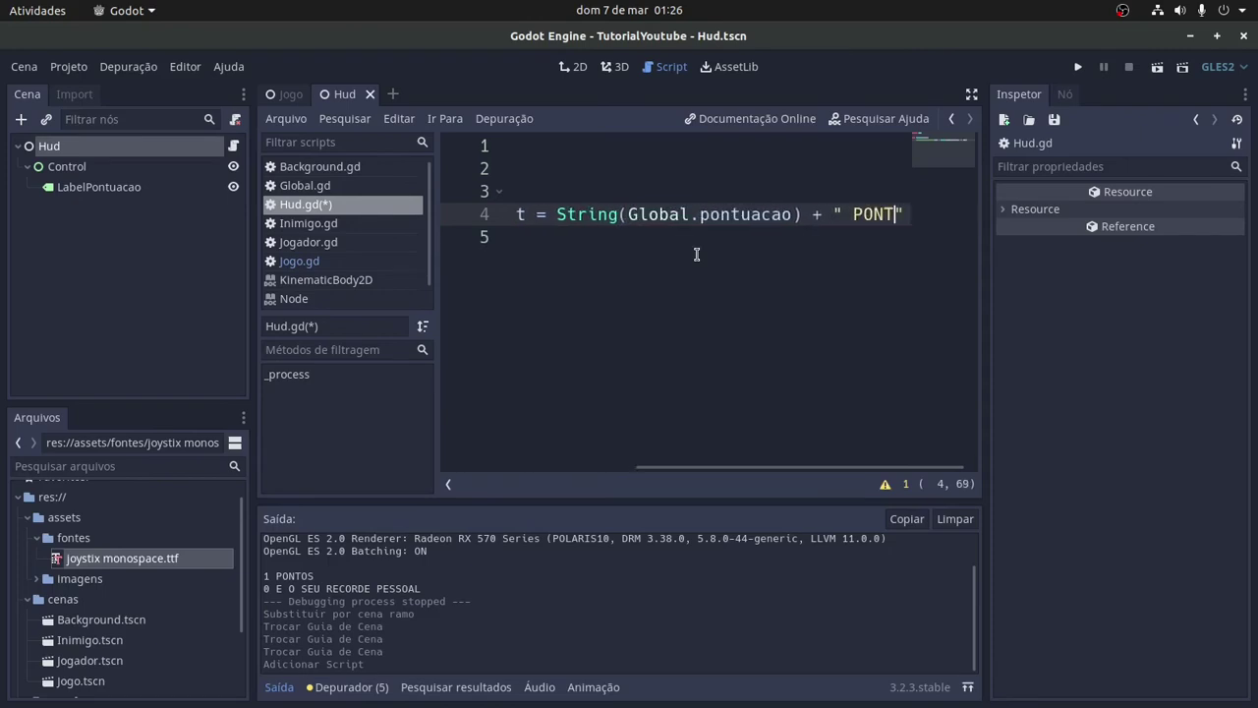
key(ctrl+s)
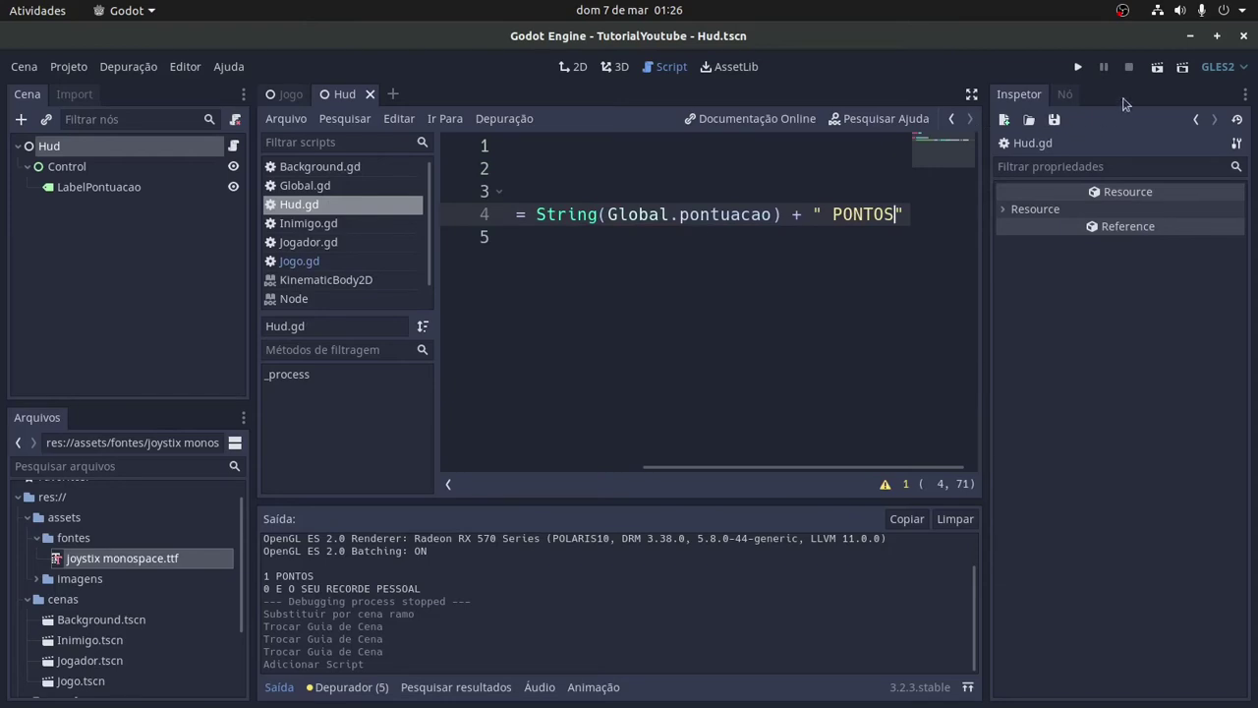
- Test-run the Hud scene and the Jogo scene, jumping and ducking past enemies to check the on-screen score, and close each game window
click(1157, 66)
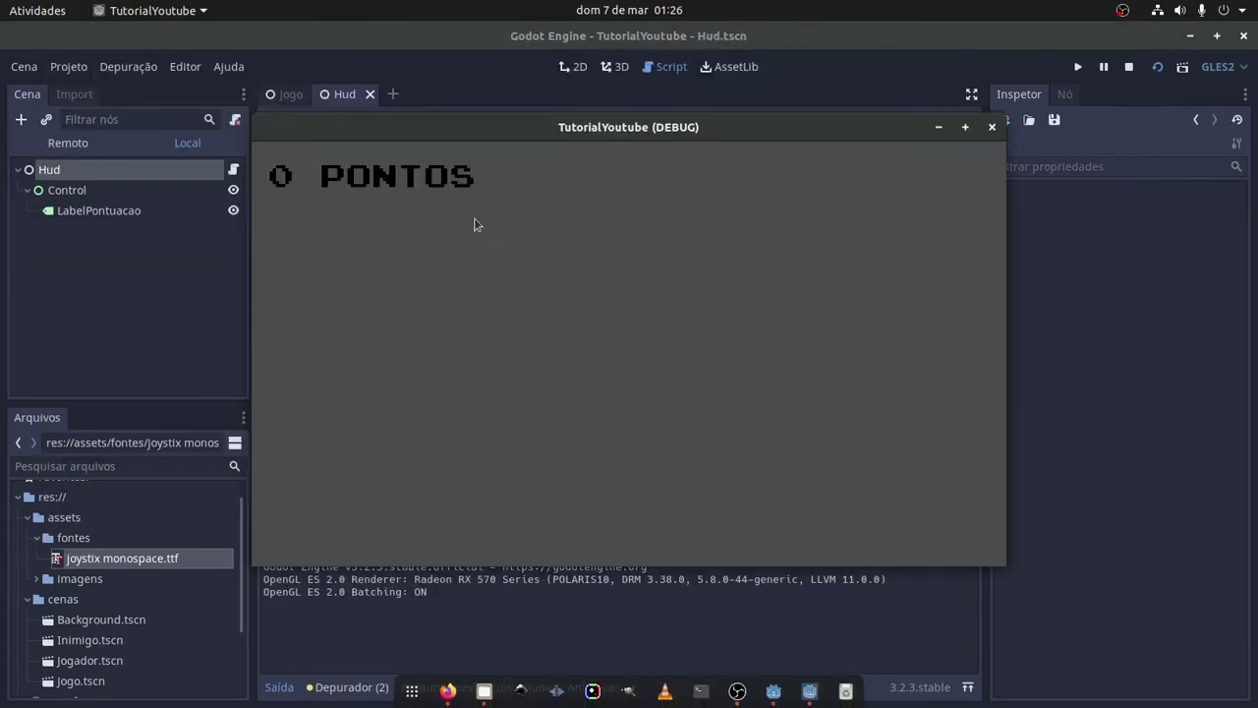
click(991, 127)
click(281, 96)
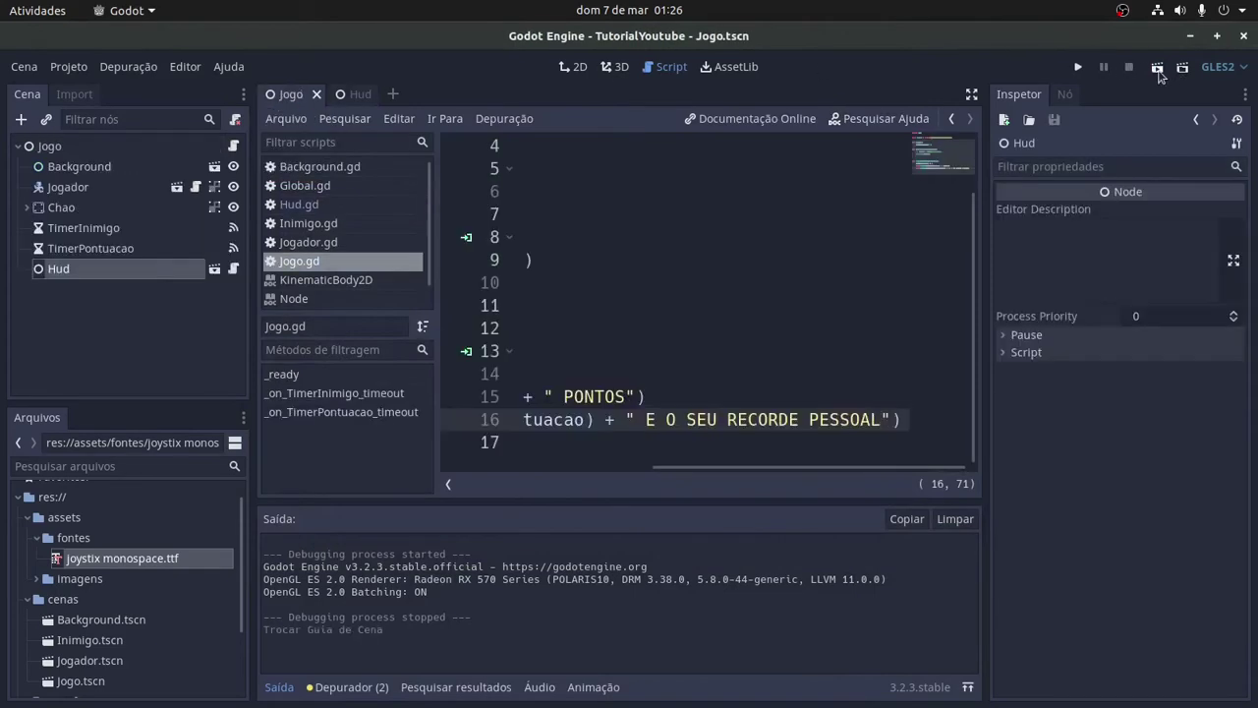
click(1156, 67)
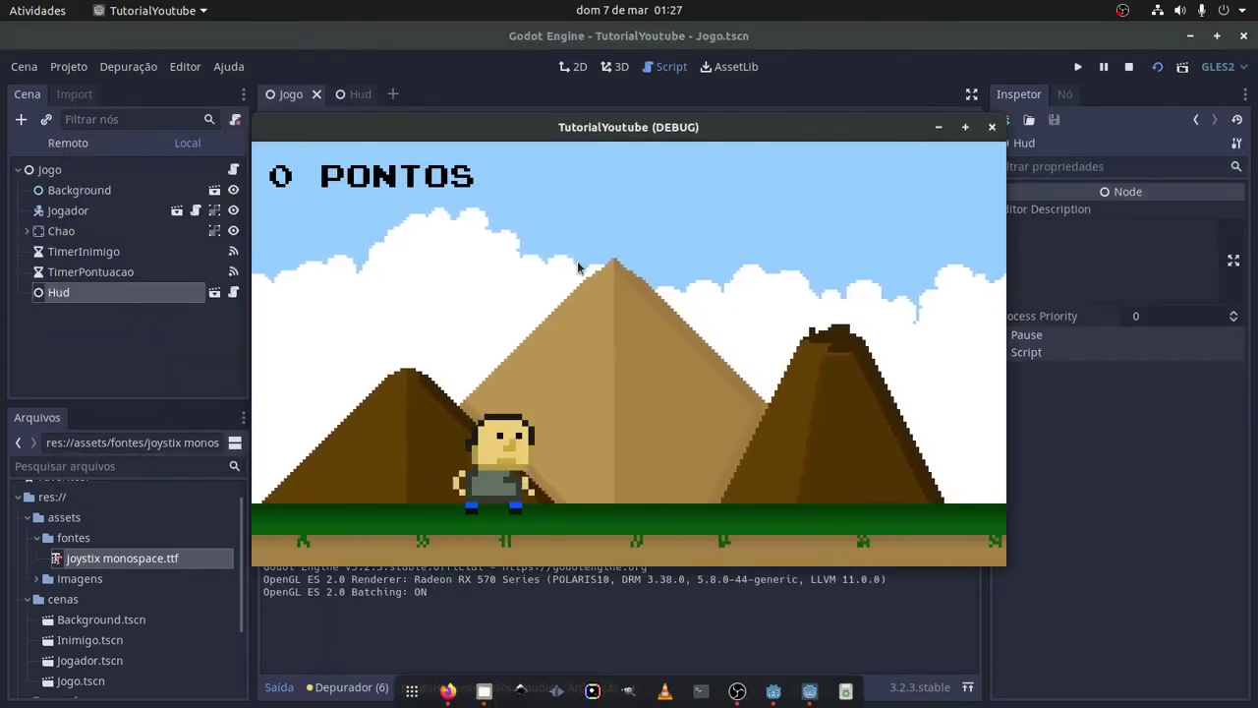
key(space)
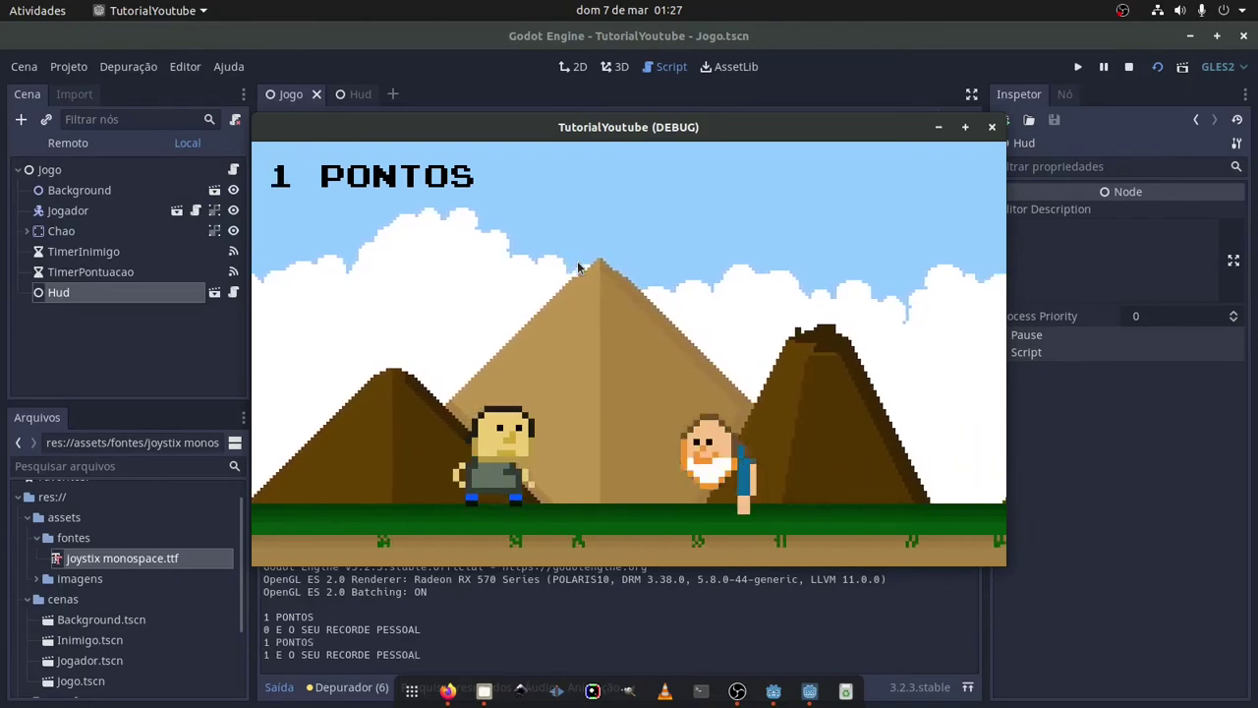
key(space)
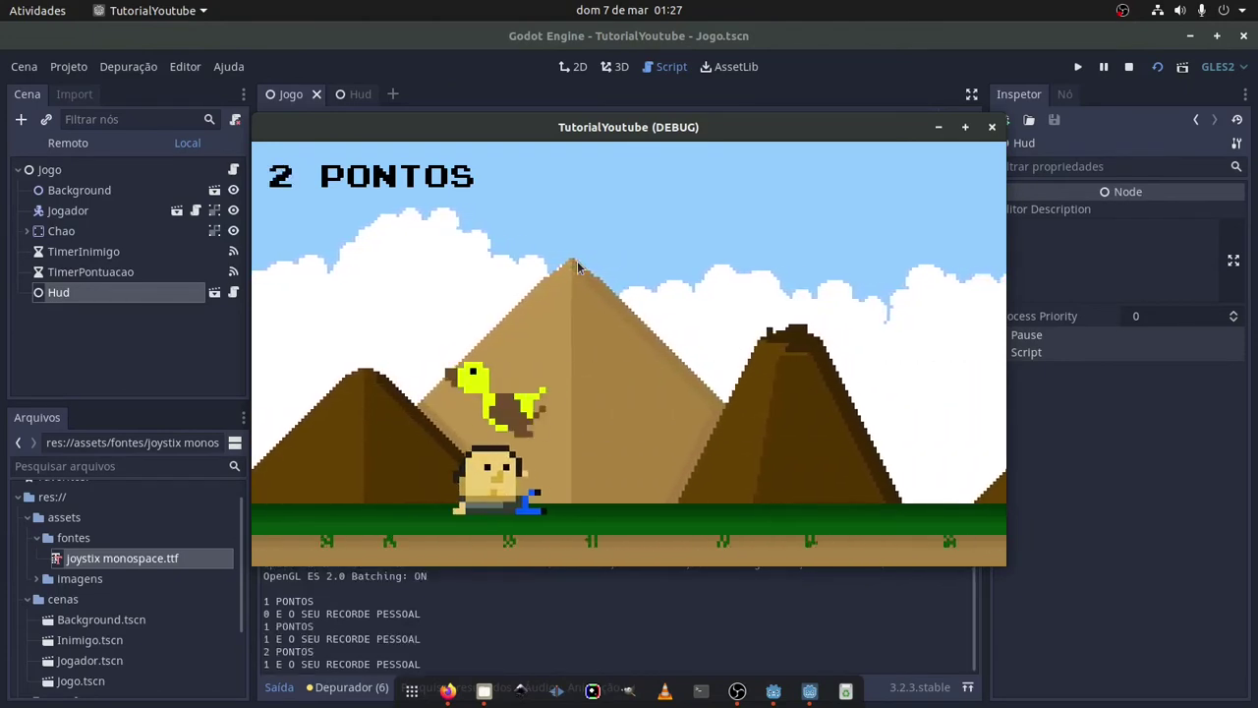
key(space)
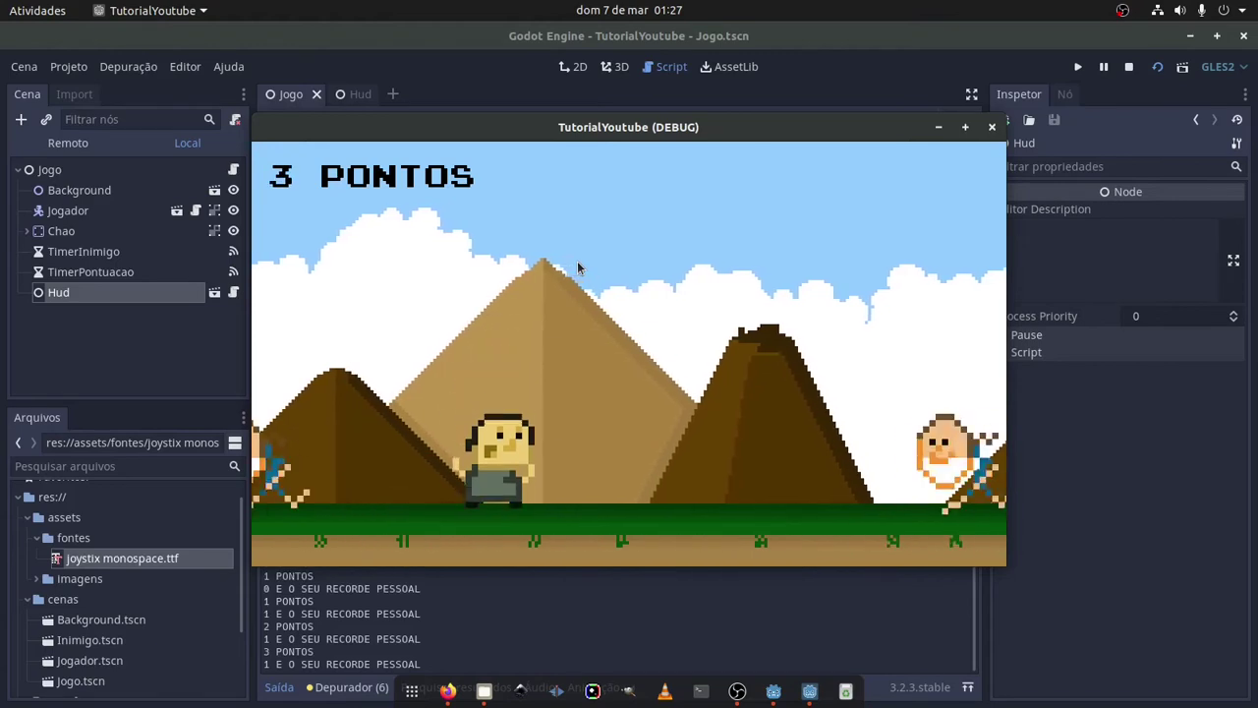
key(space)
key(space)
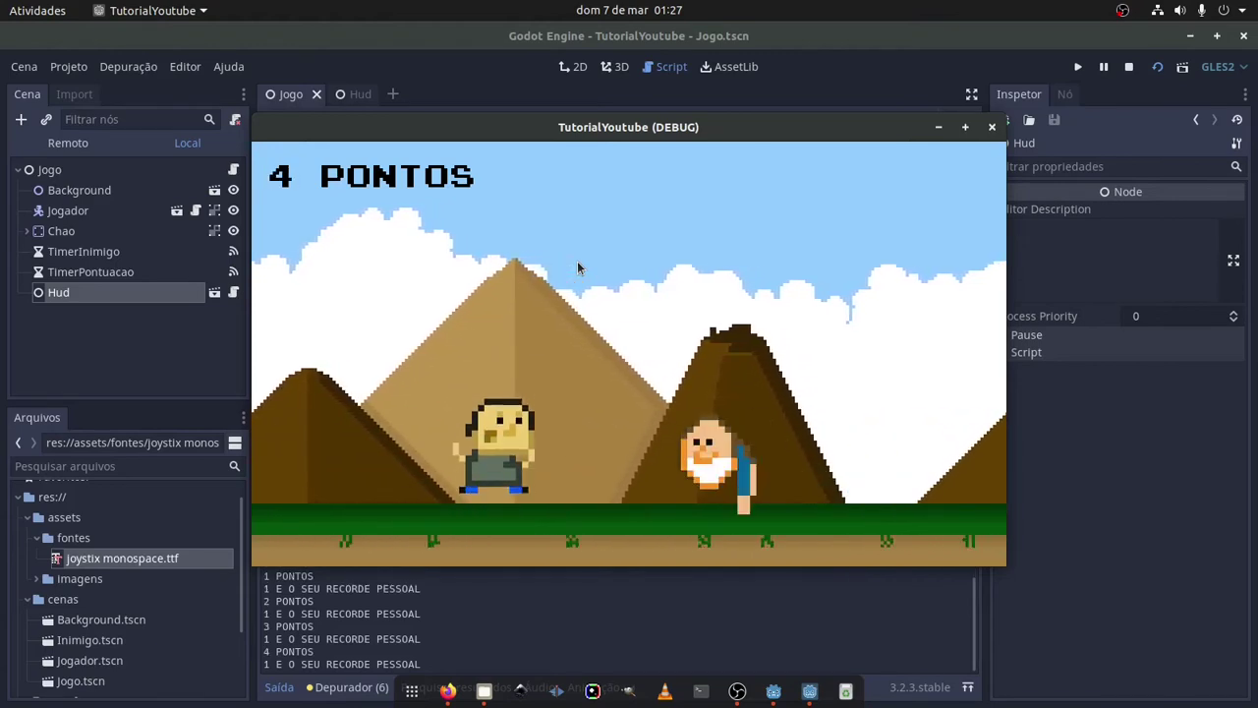
key(Down)
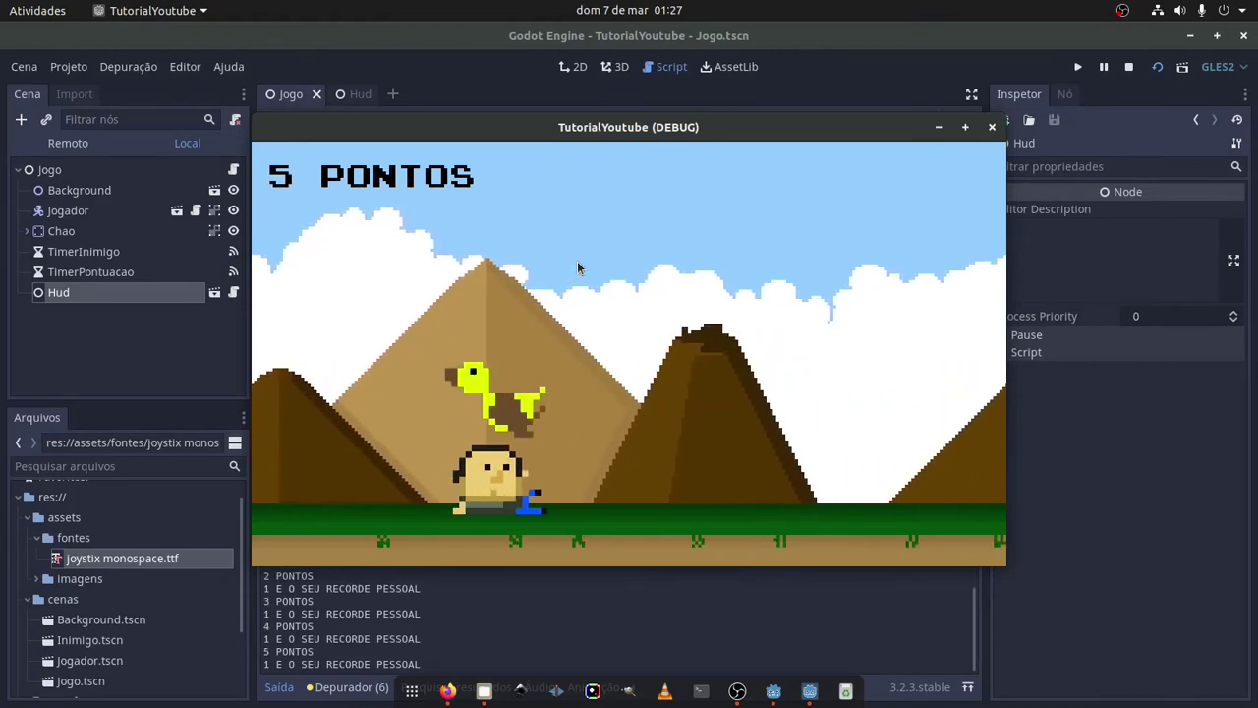
key(Down)
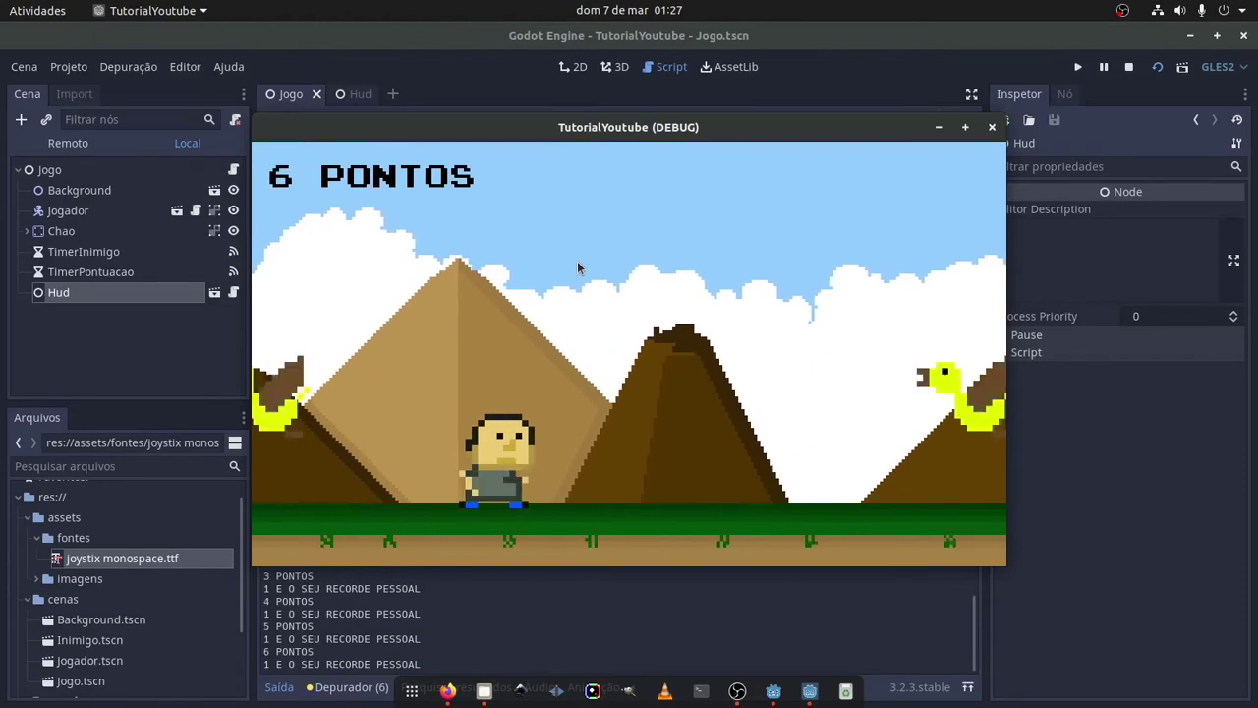
key(Down)
key(Down)
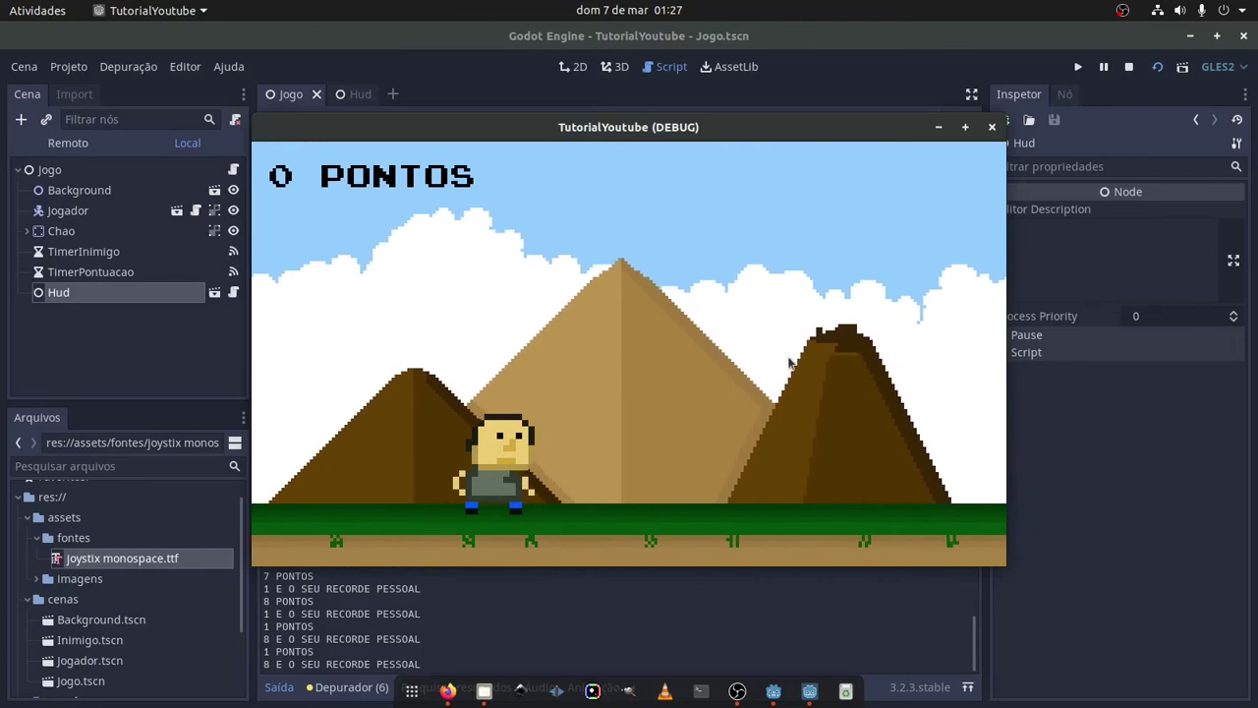
click(992, 127)
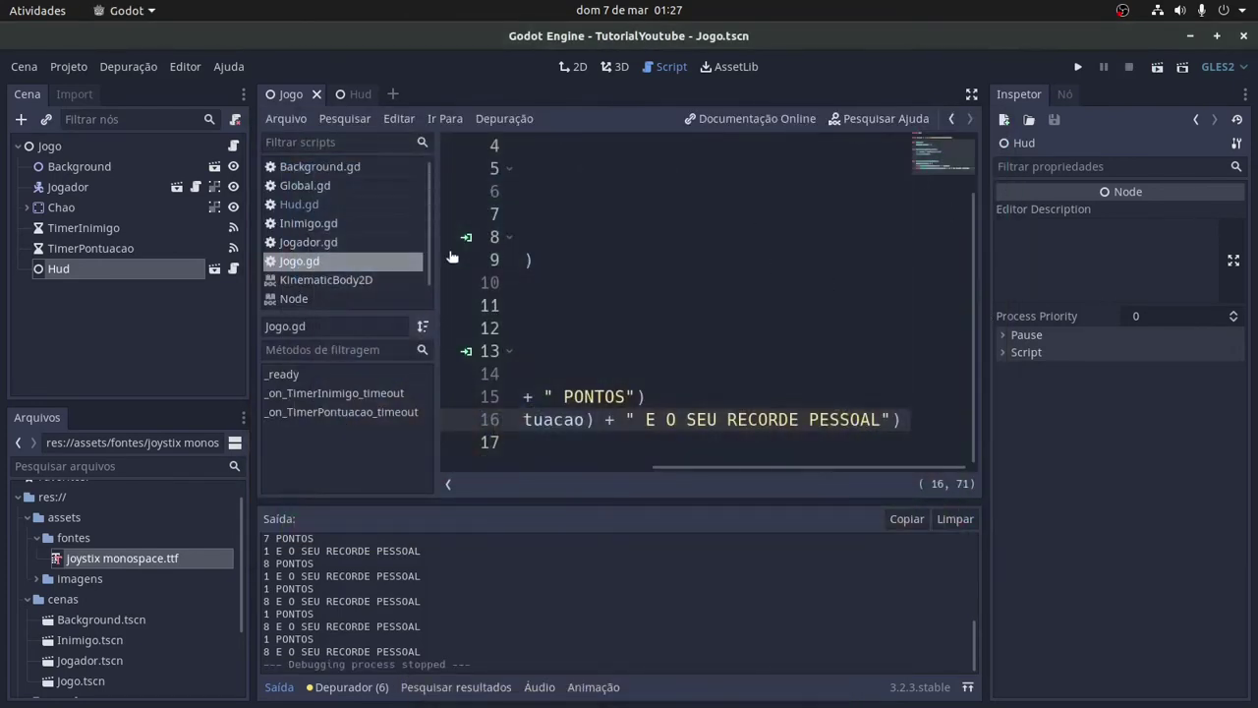
- Open a new empty scene alongside the Jogo and Hud scenes
click(27, 148)
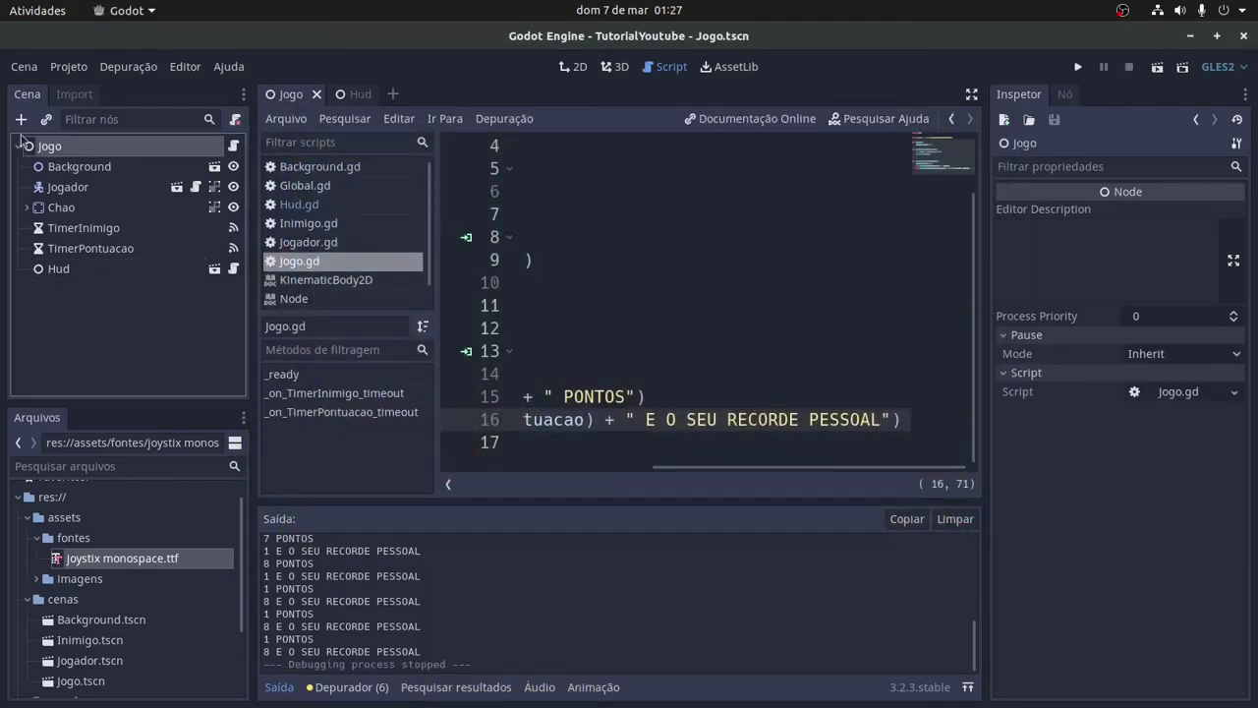
click(18, 145)
click(349, 94)
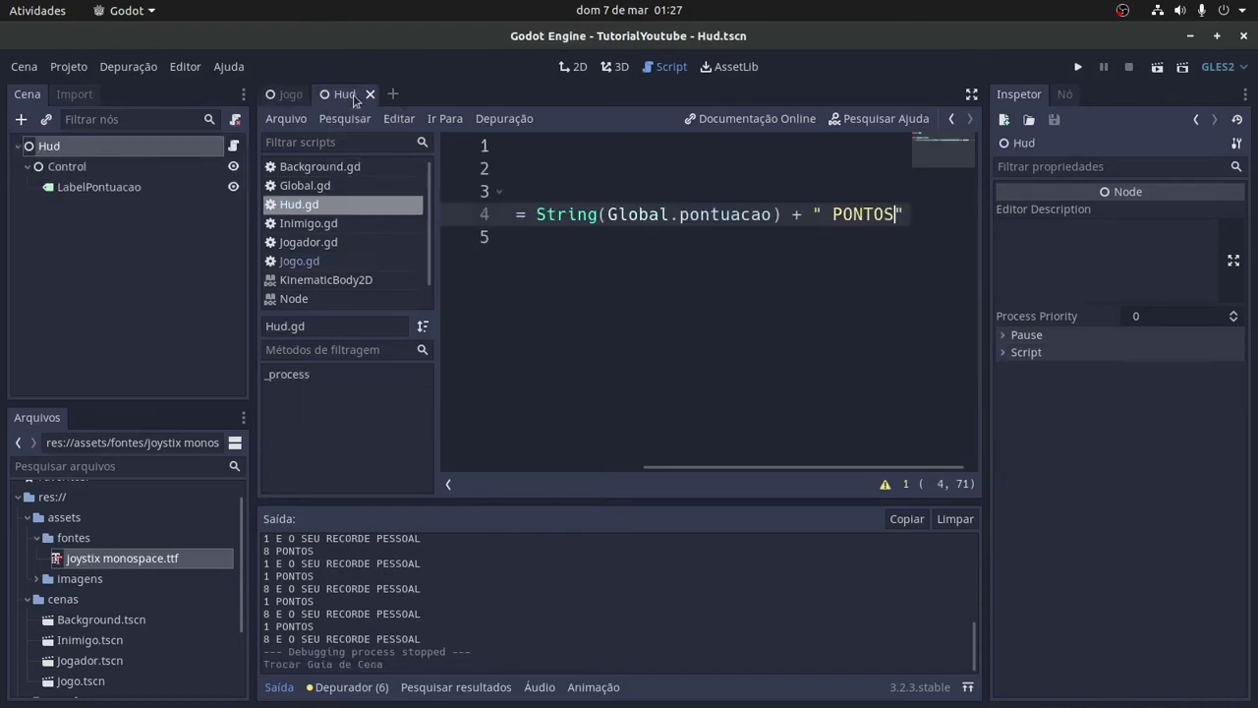
click(394, 94)
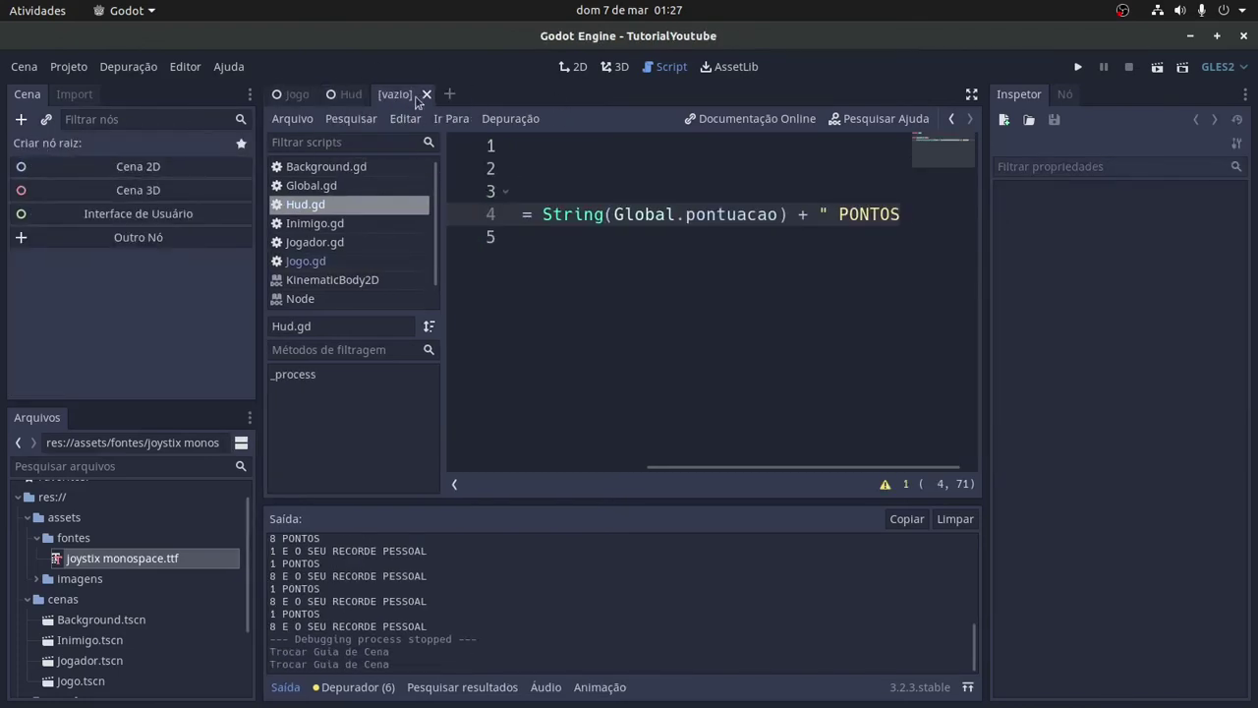
click(12, 71)
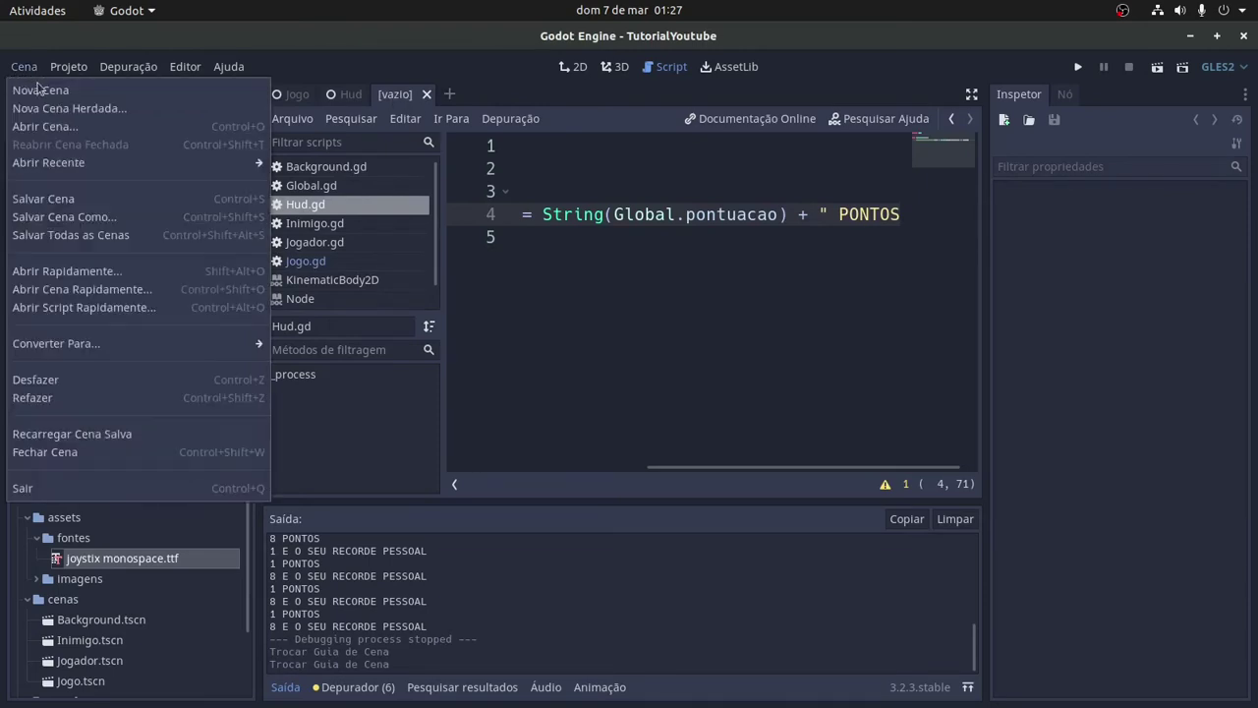
click(44, 90)
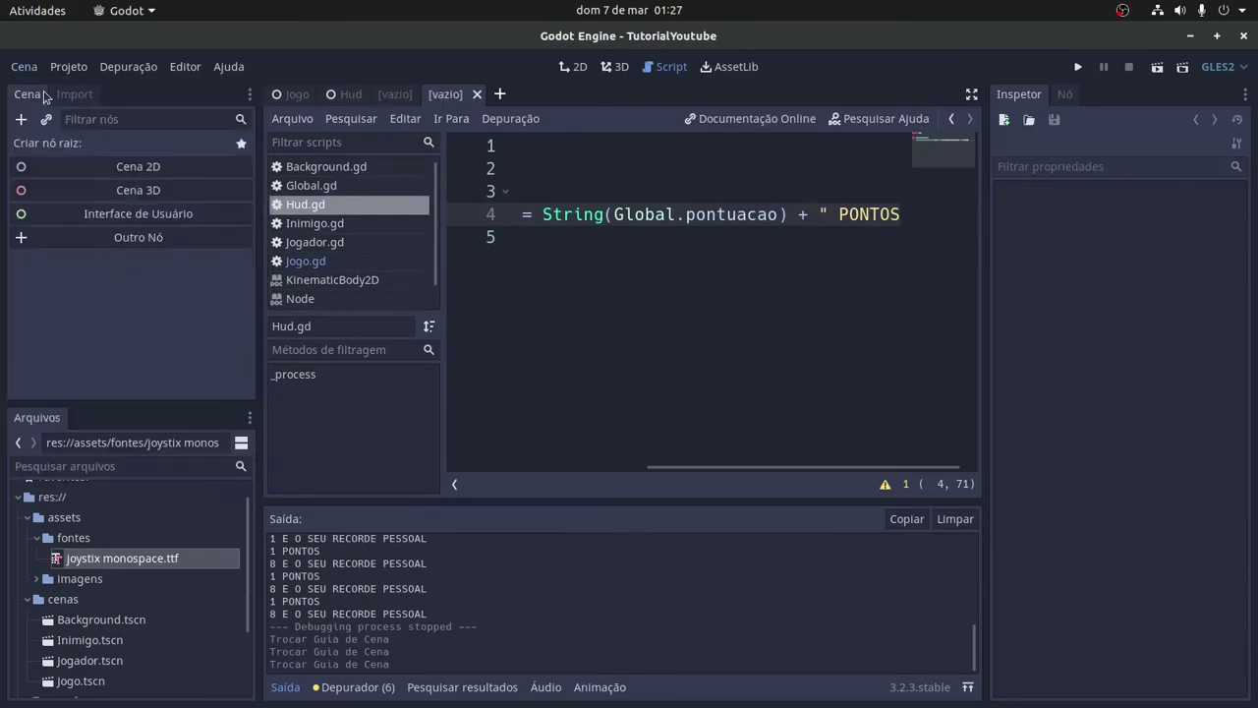
click(413, 95)
click(427, 94)
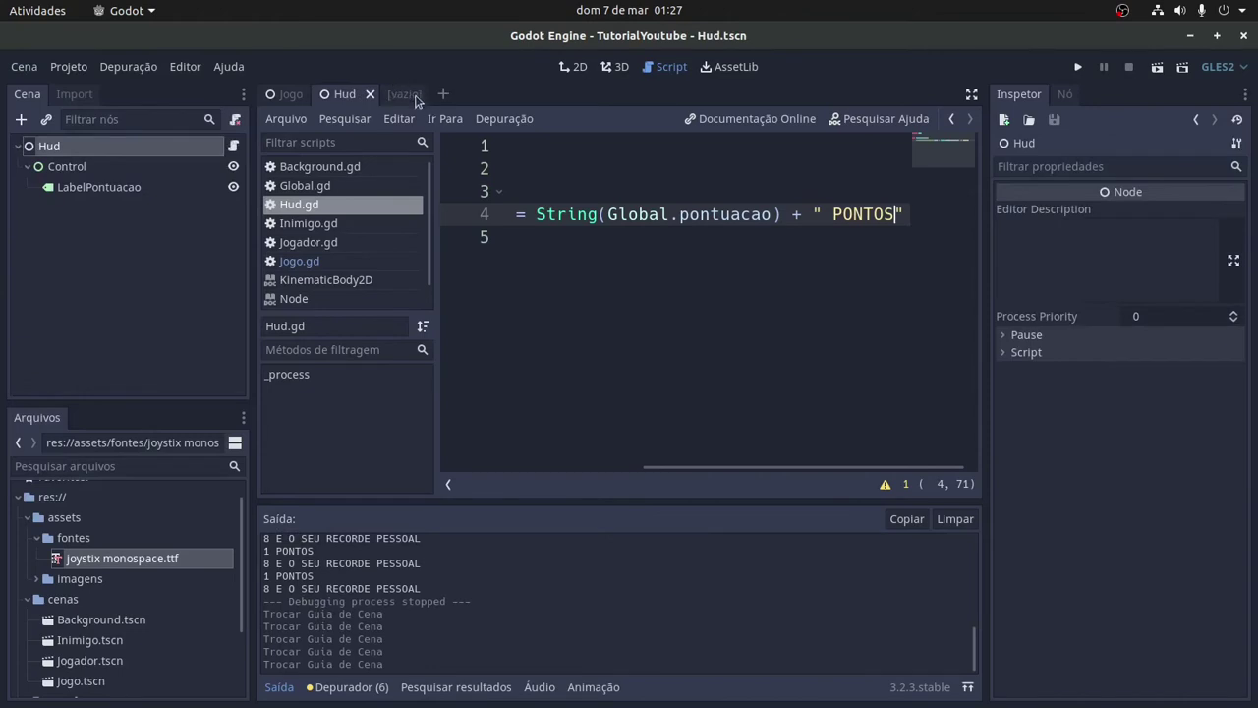
- Create a plain Node as the root of the empty scene in the 2D workspace and rename it GameOver
click(418, 97)
click(562, 73)
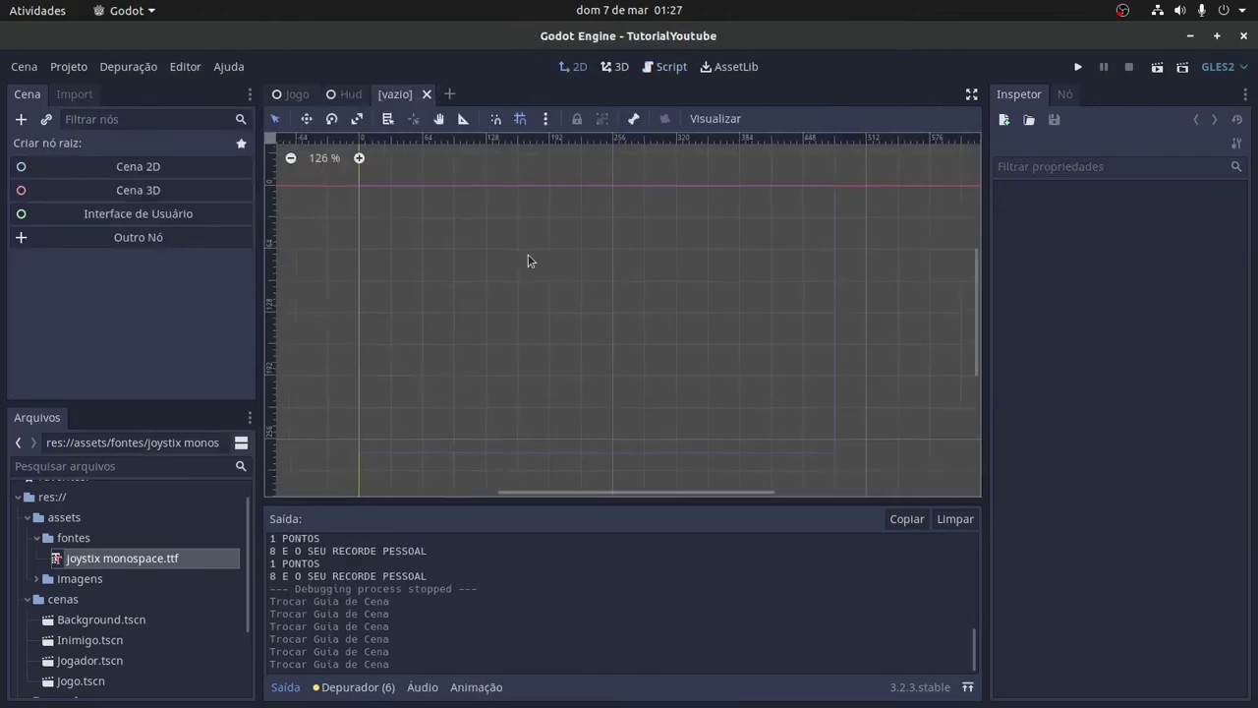
click(21, 119)
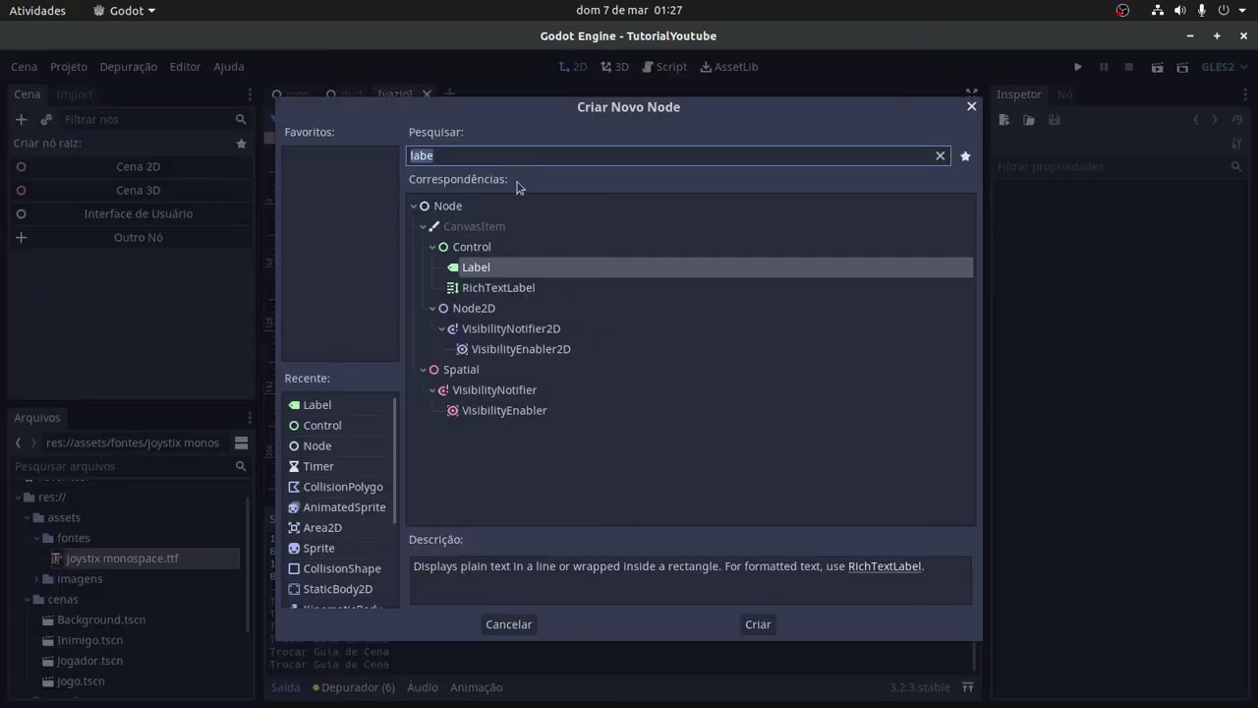
double_click(437, 206)
double_click(107, 148)
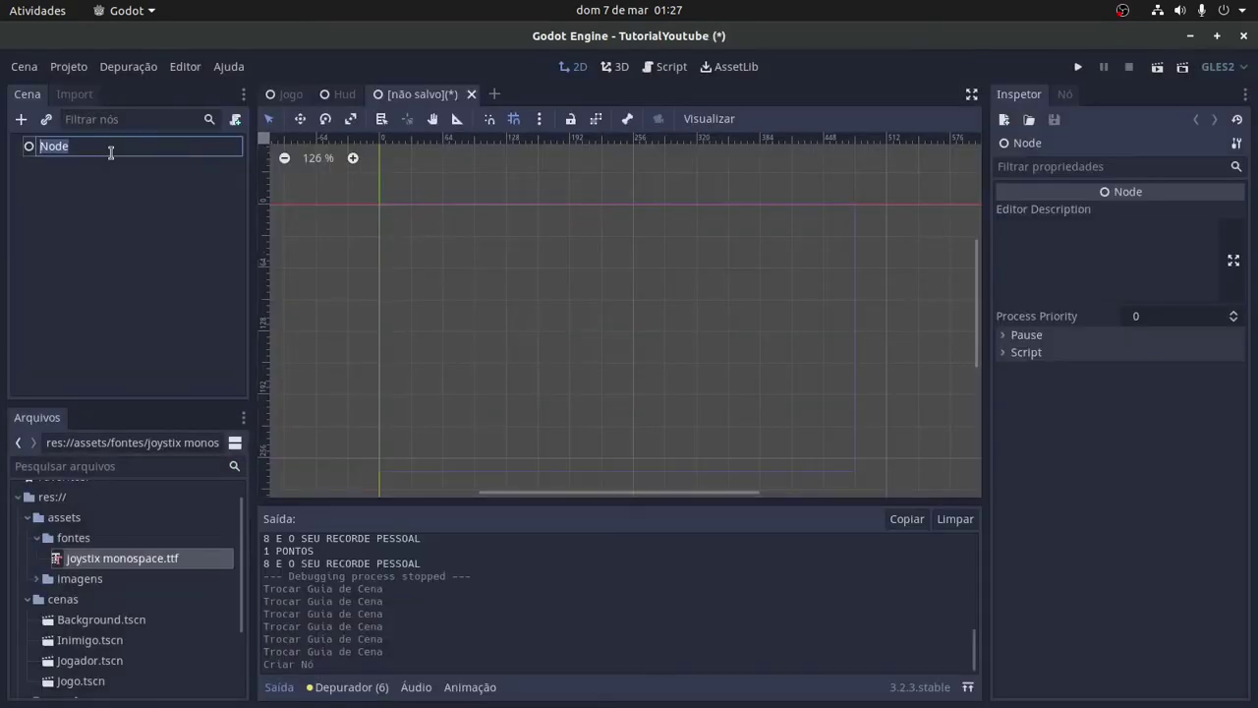
text(GameOver)
key(Return)
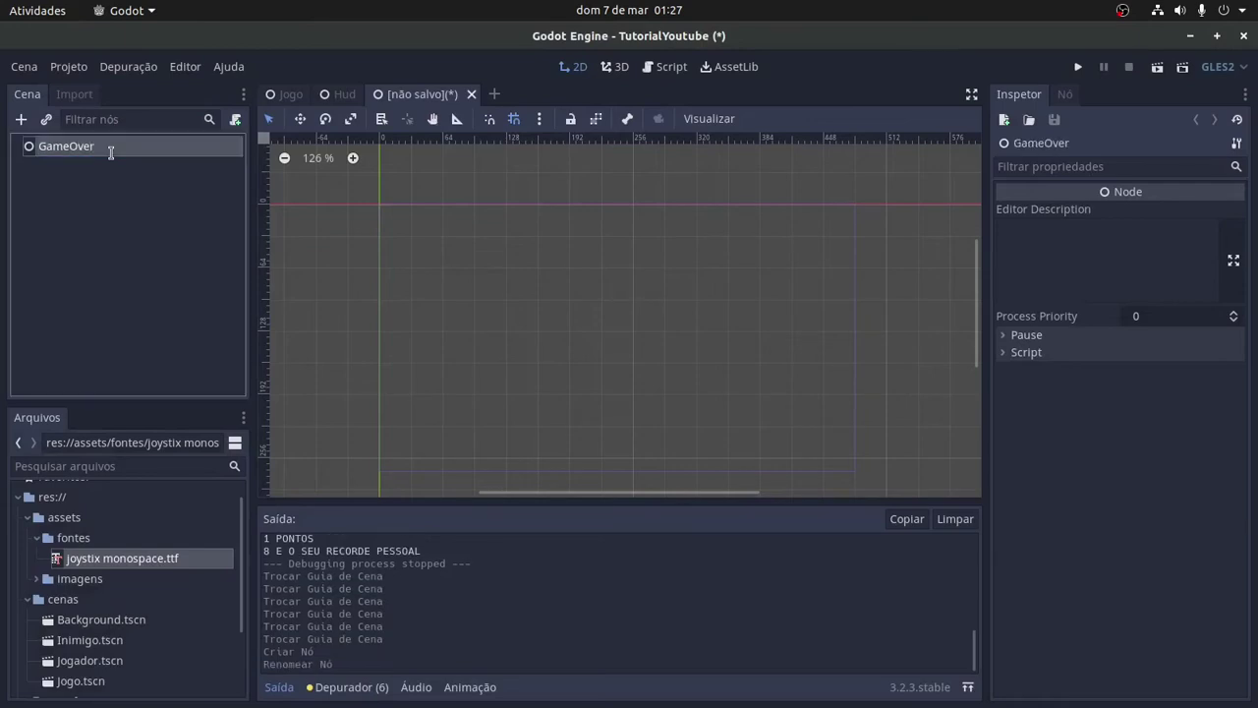
- Add a Control node as a child of GameOver and set its layout to Rect Completo
right_click(98, 148)
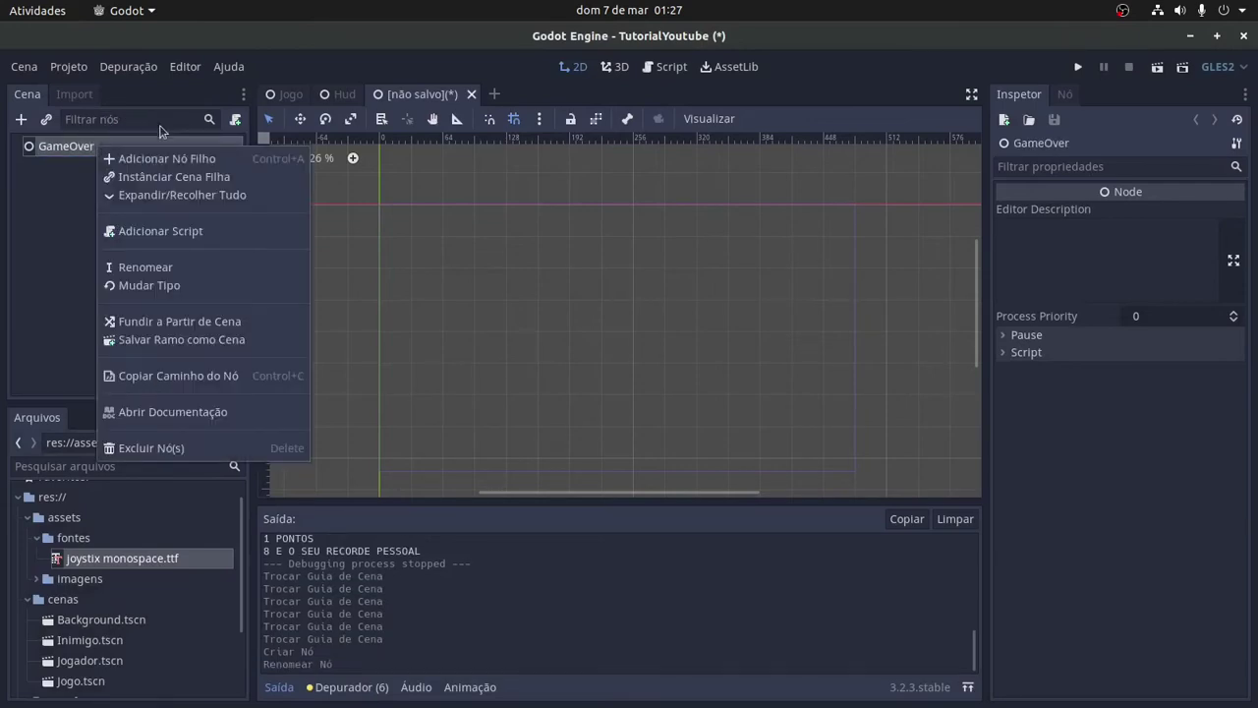
click(172, 161)
click(488, 249)
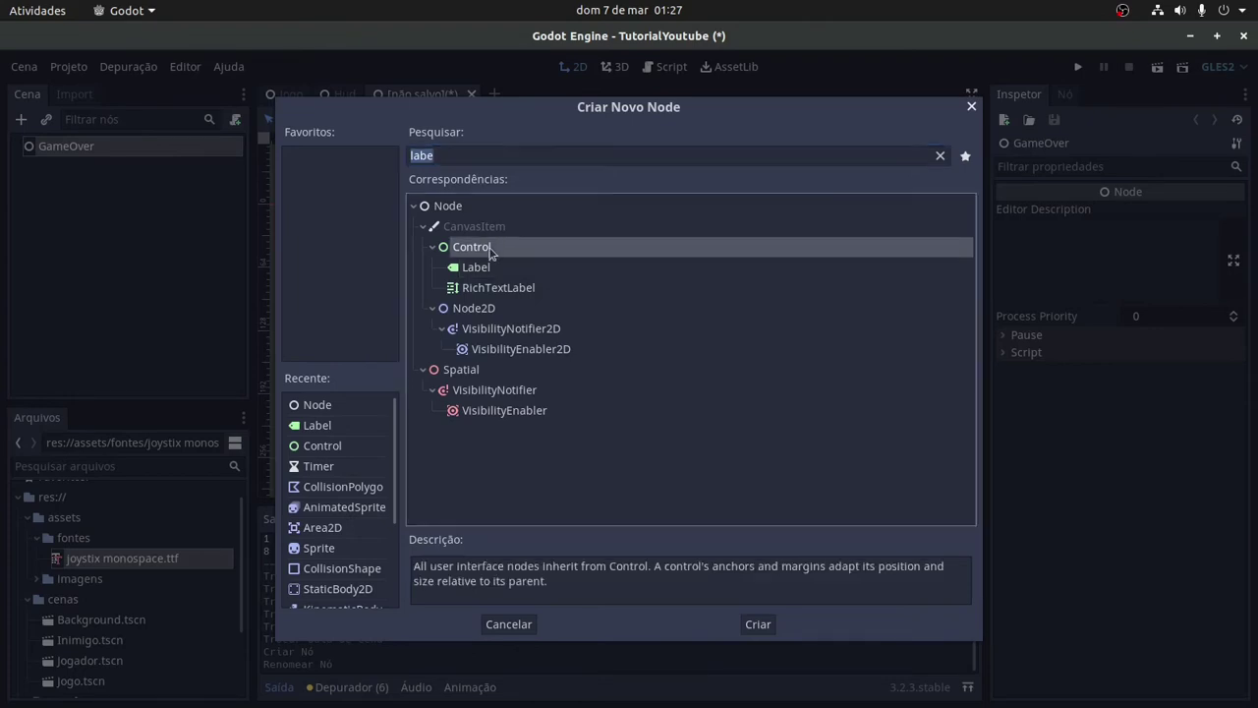
click(757, 623)
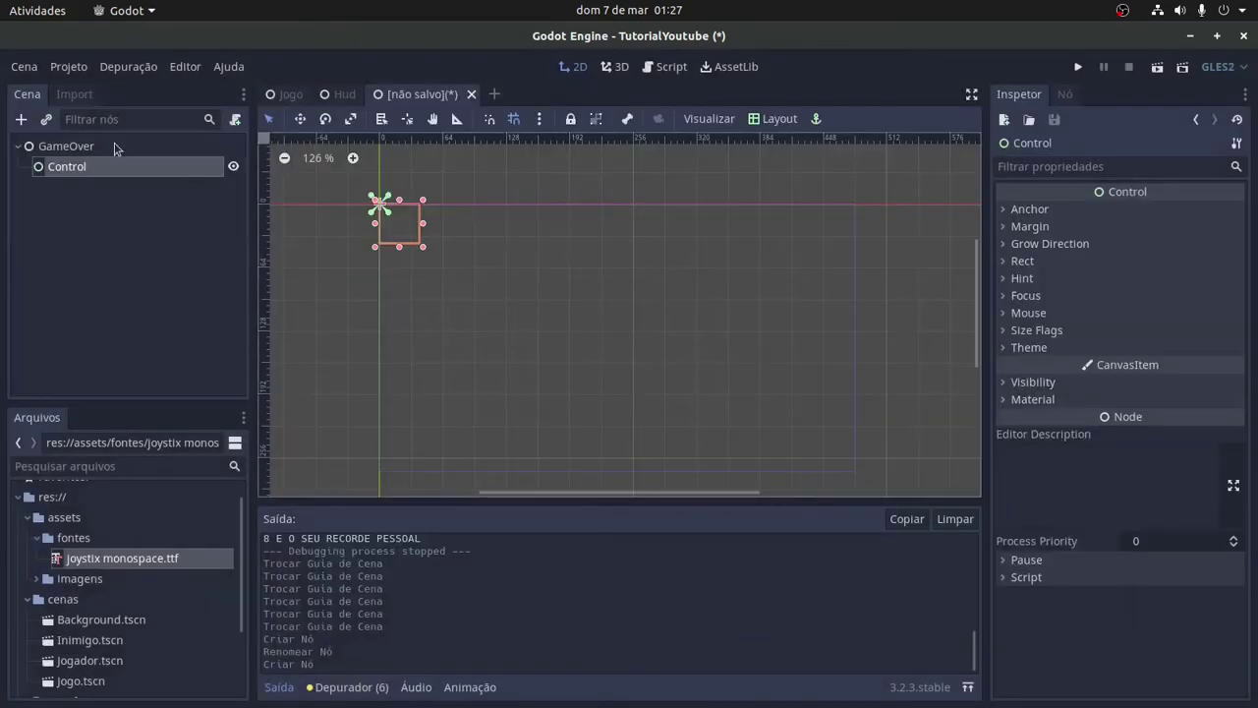
click(785, 119)
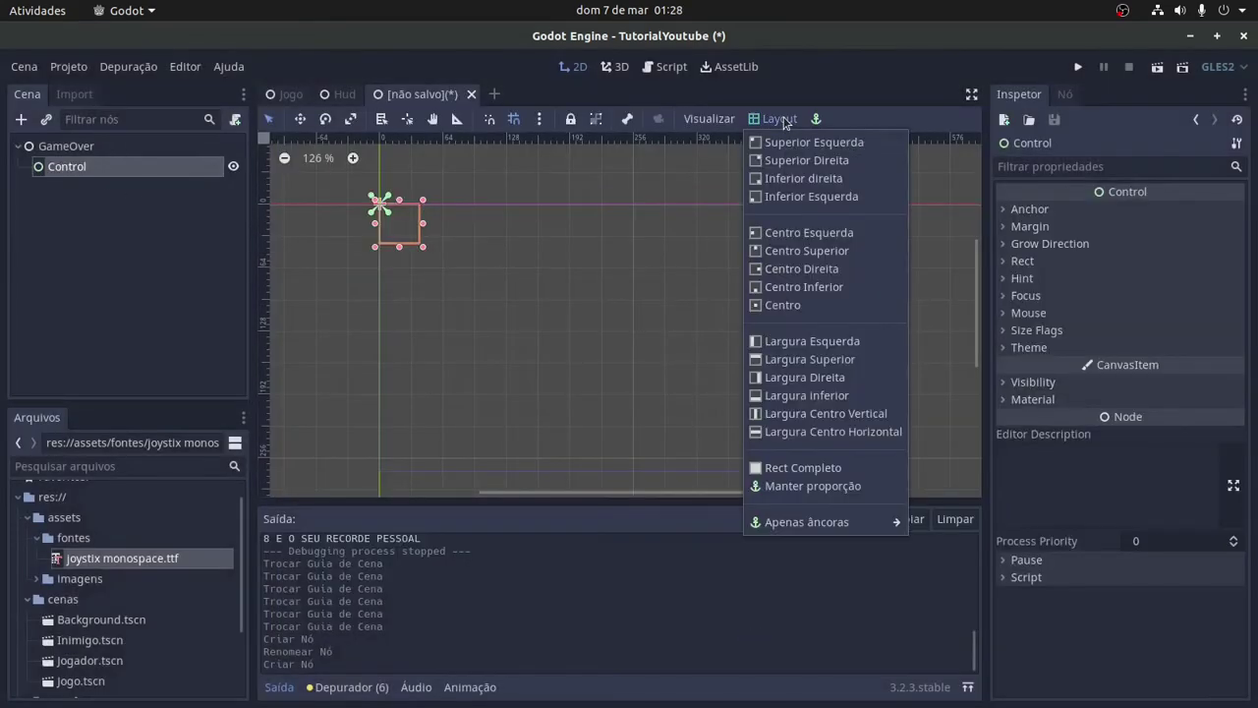
click(768, 469)
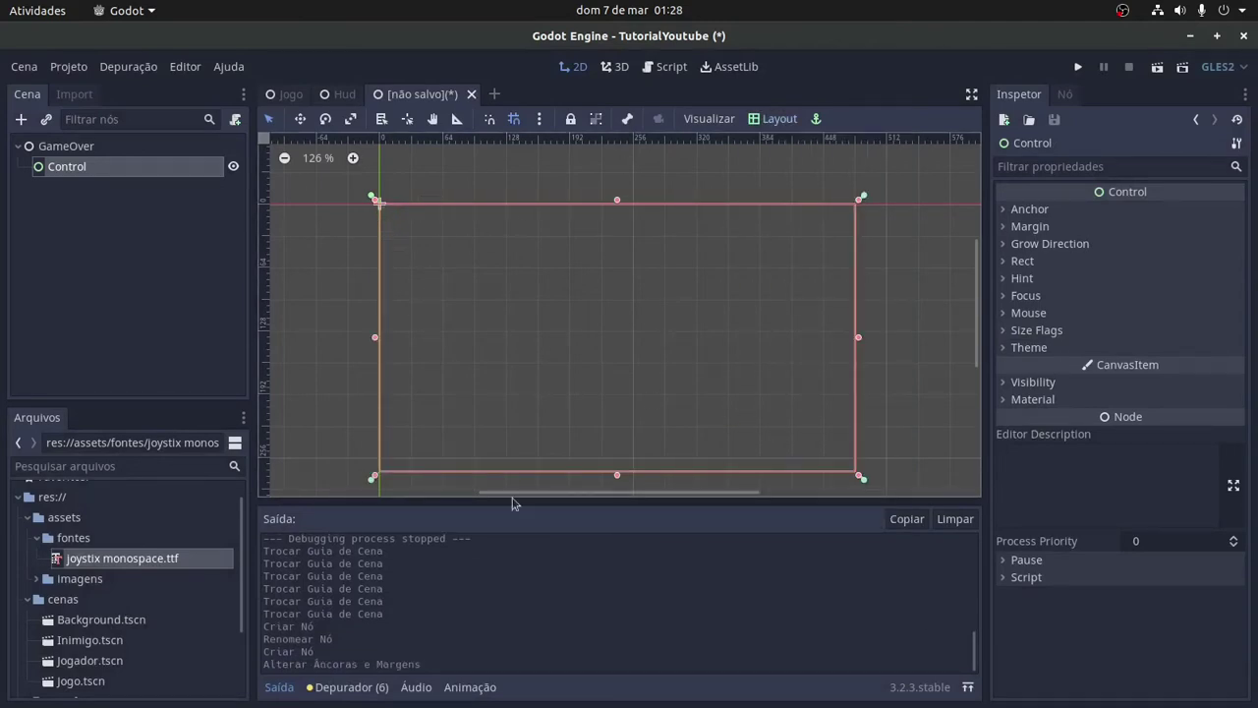
- Add a Label node under Control and set its text to "GAME OVER"
right_click(86, 173)
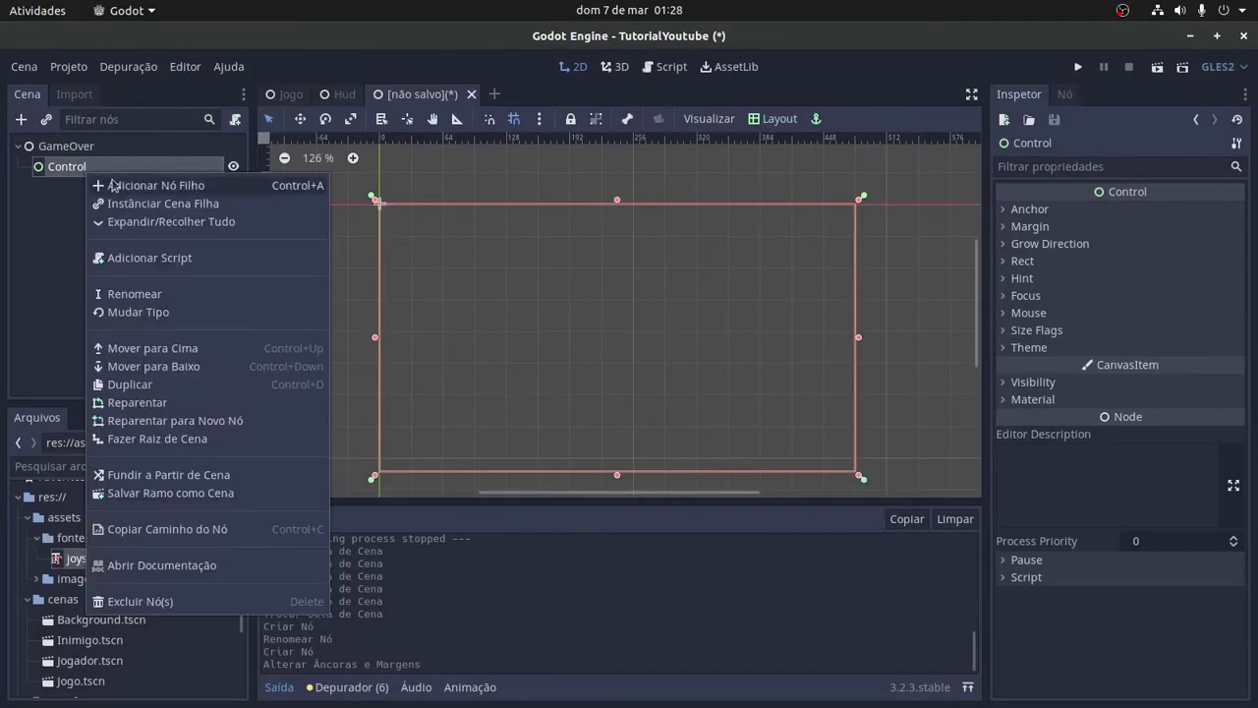
click(114, 184)
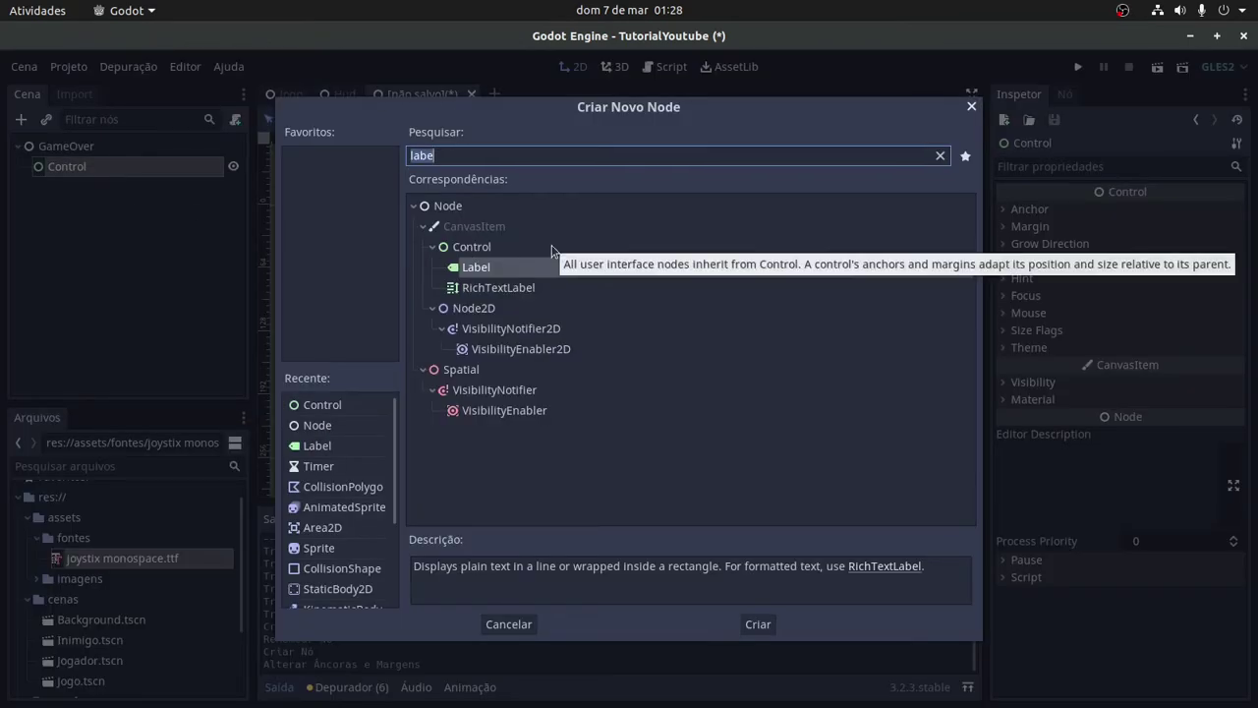
double_click(528, 267)
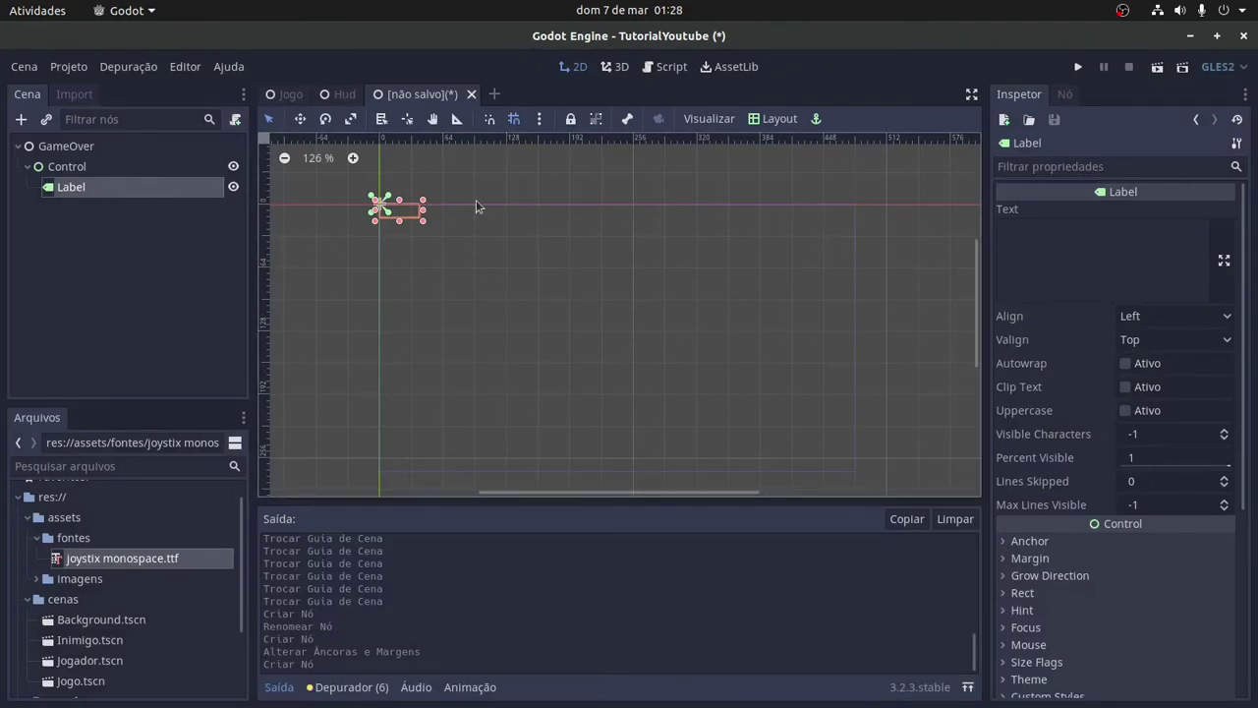
click(1081, 244)
text(GAME OVER)
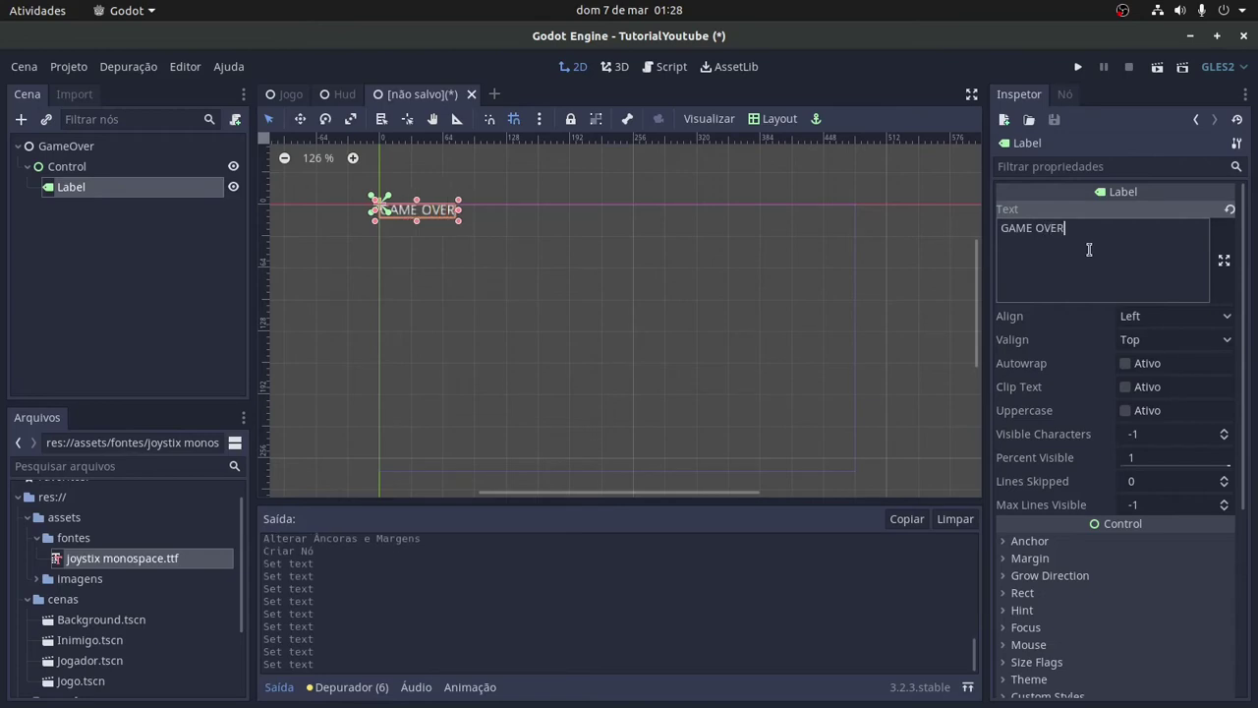
click(167, 268)
- Add a Button node under Control and set its text to "JOGAR NOVAMENTE"
click(98, 186)
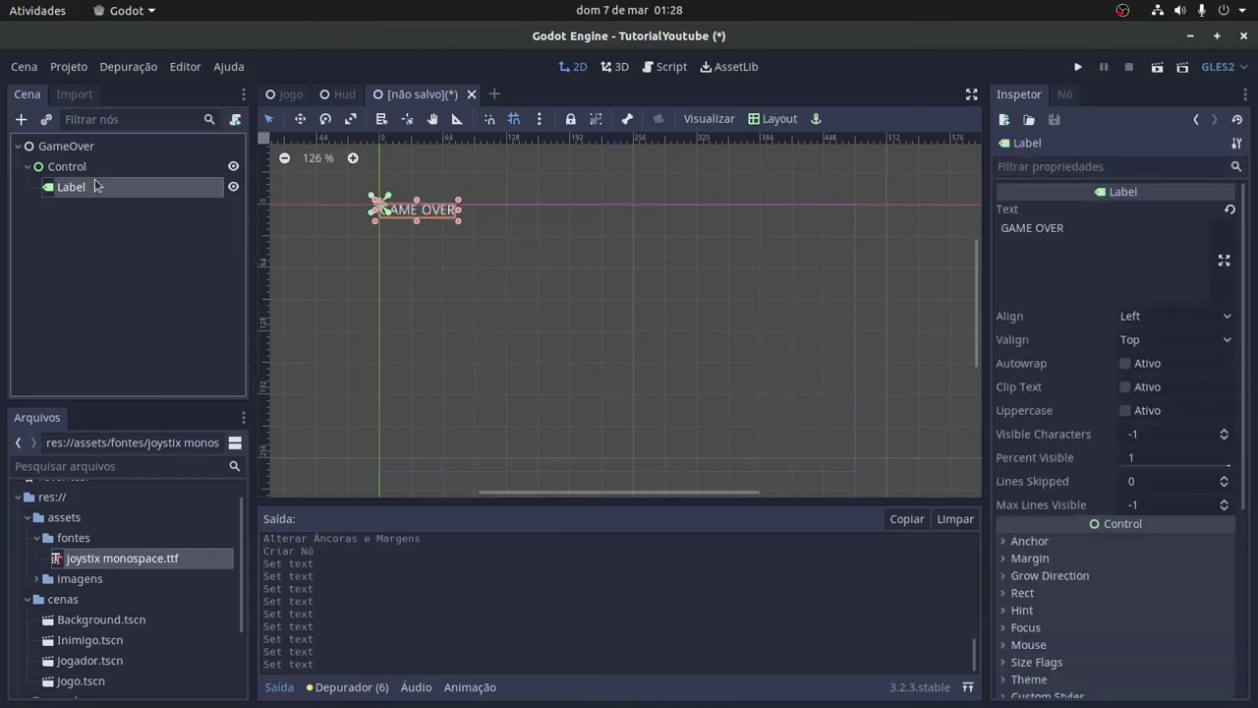
right_click(94, 173)
click(155, 189)
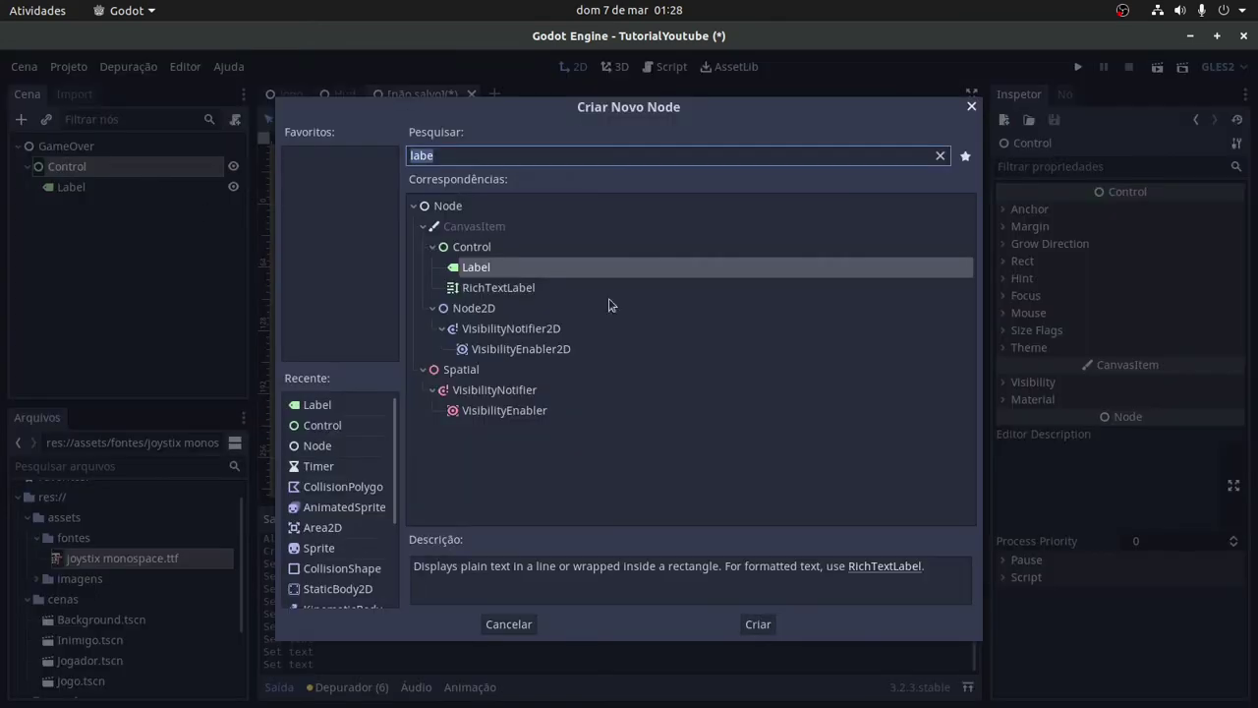
text(BUTT)
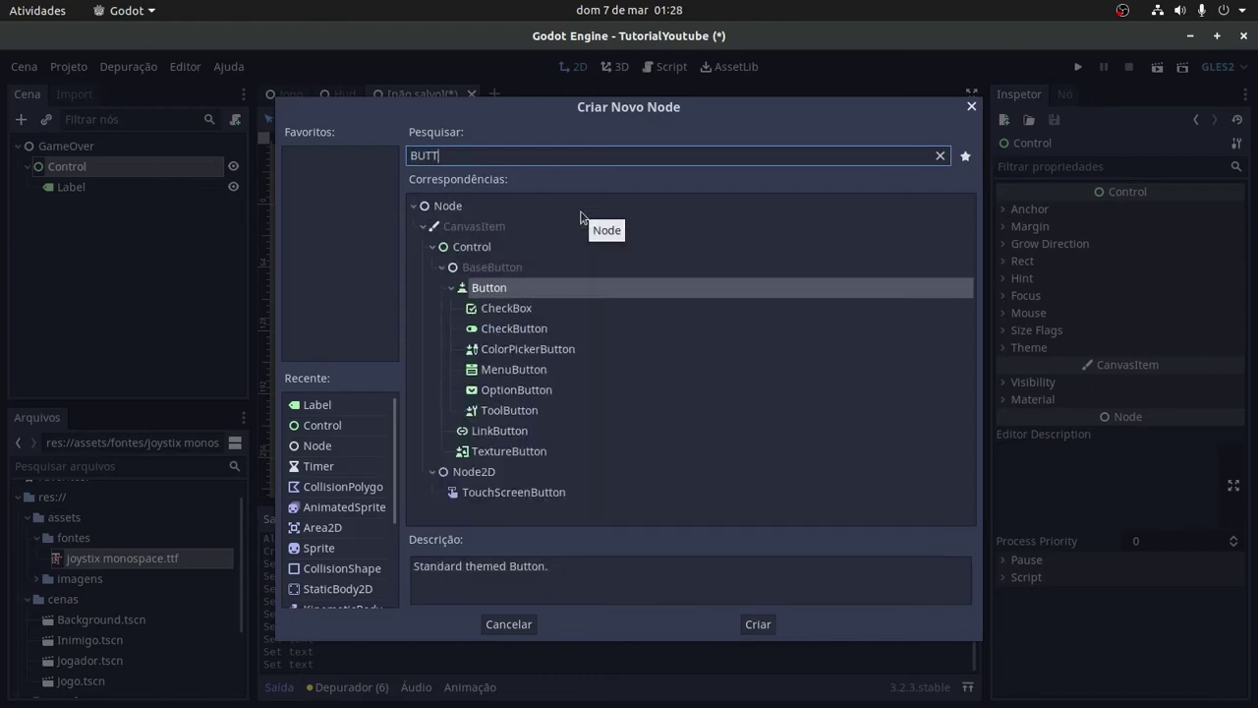
key(Return)
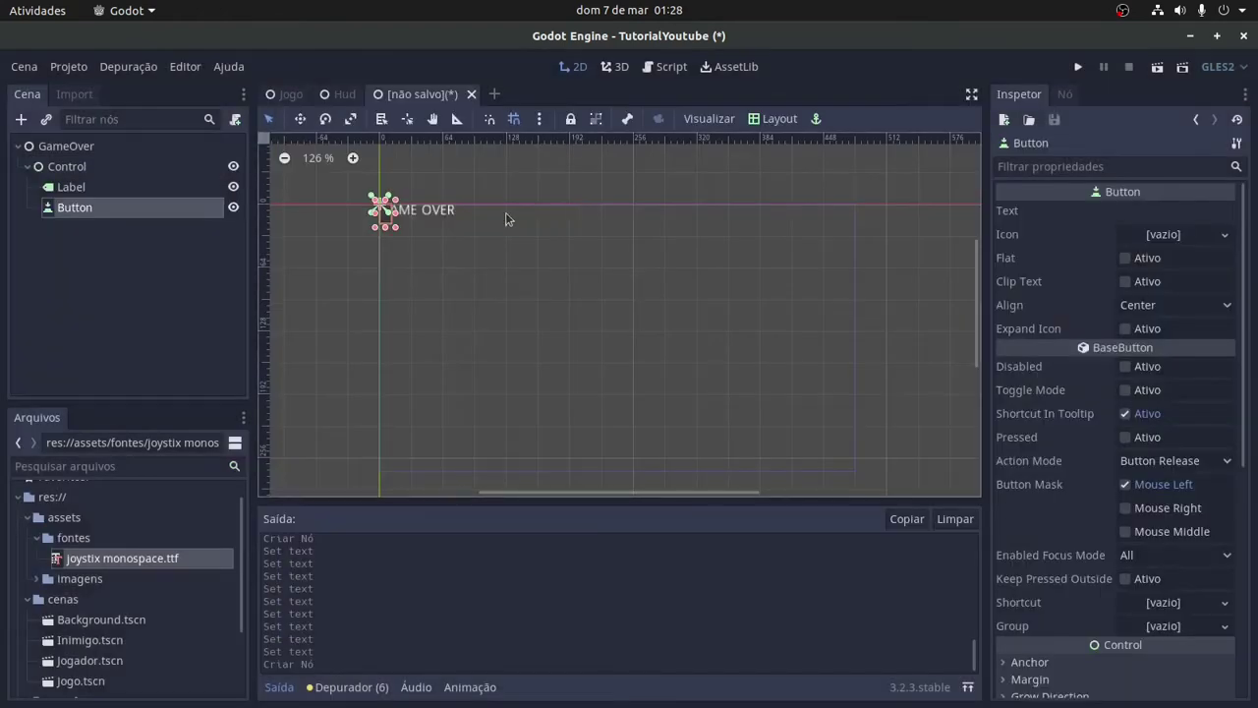
click(1160, 206)
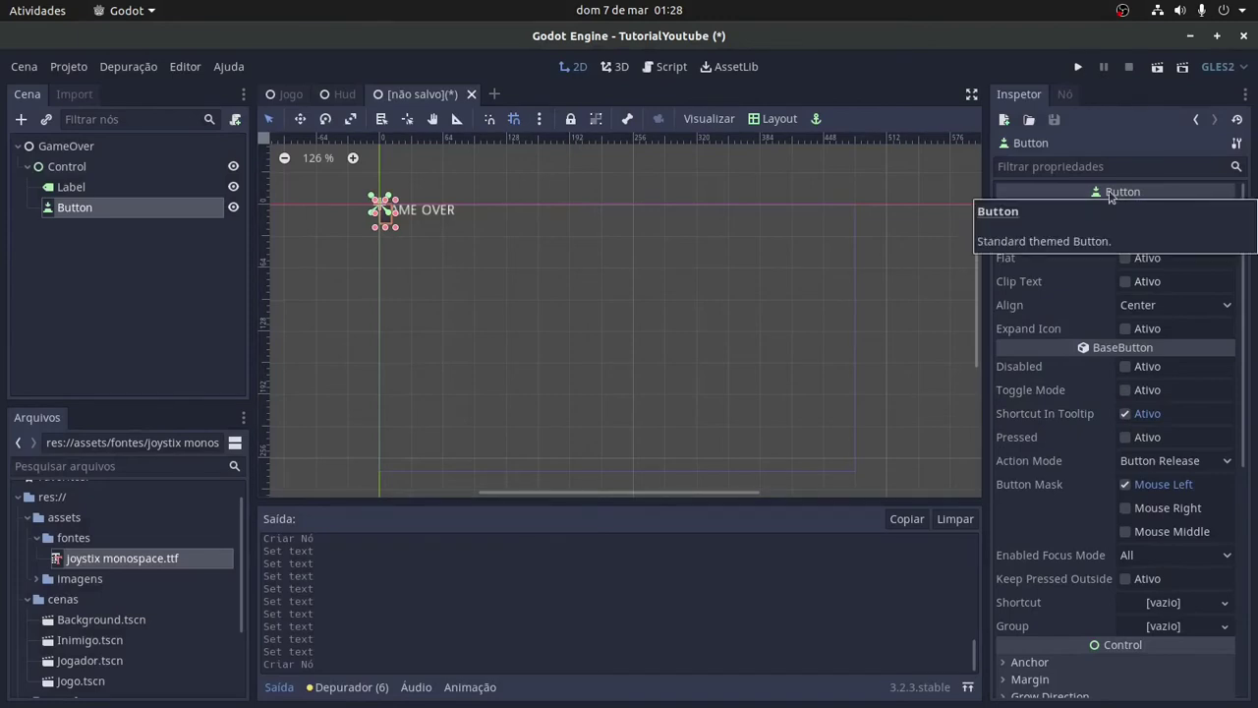
text(JOGAR NOVA)
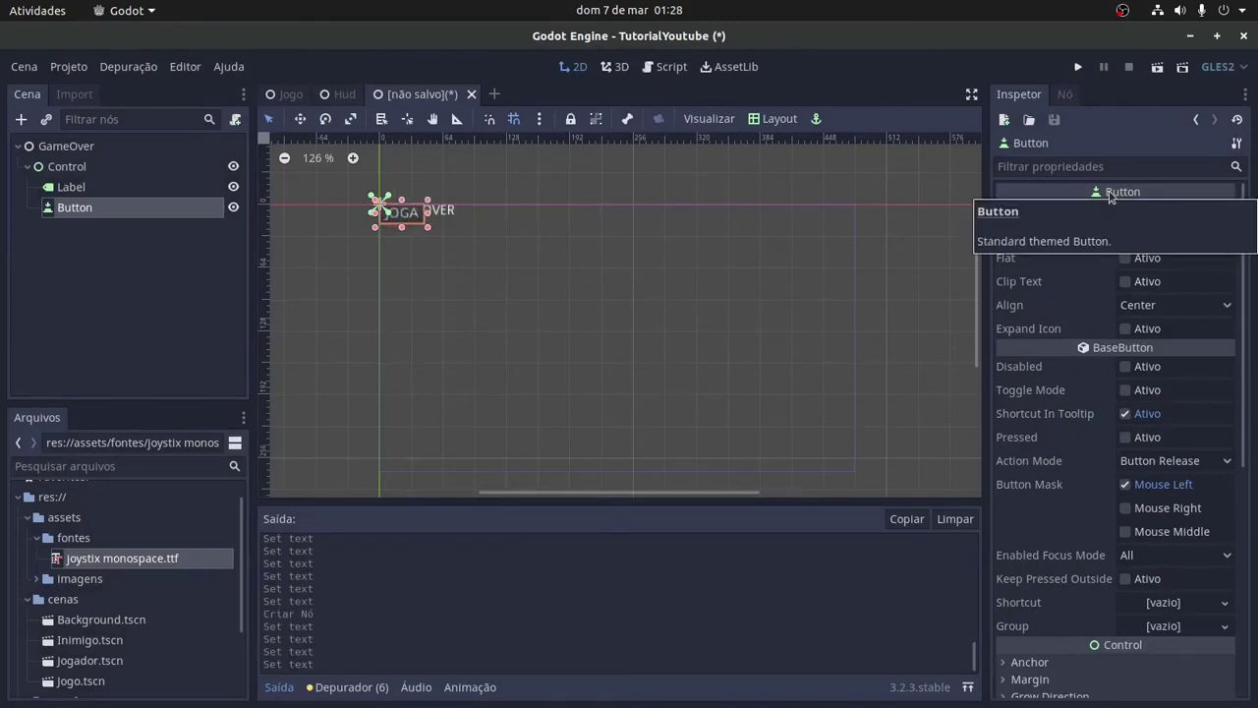
text(MENTE)
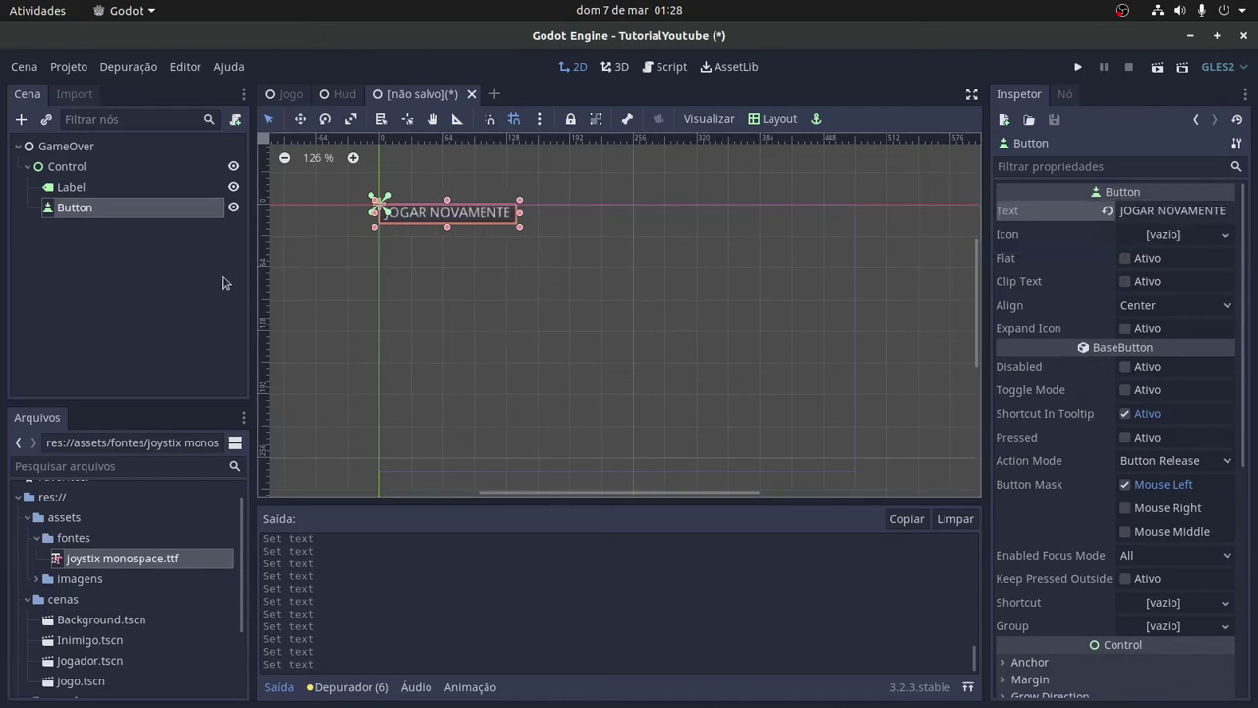
- Rename the Button node under Control as ButtonJogar
right_click(118, 209)
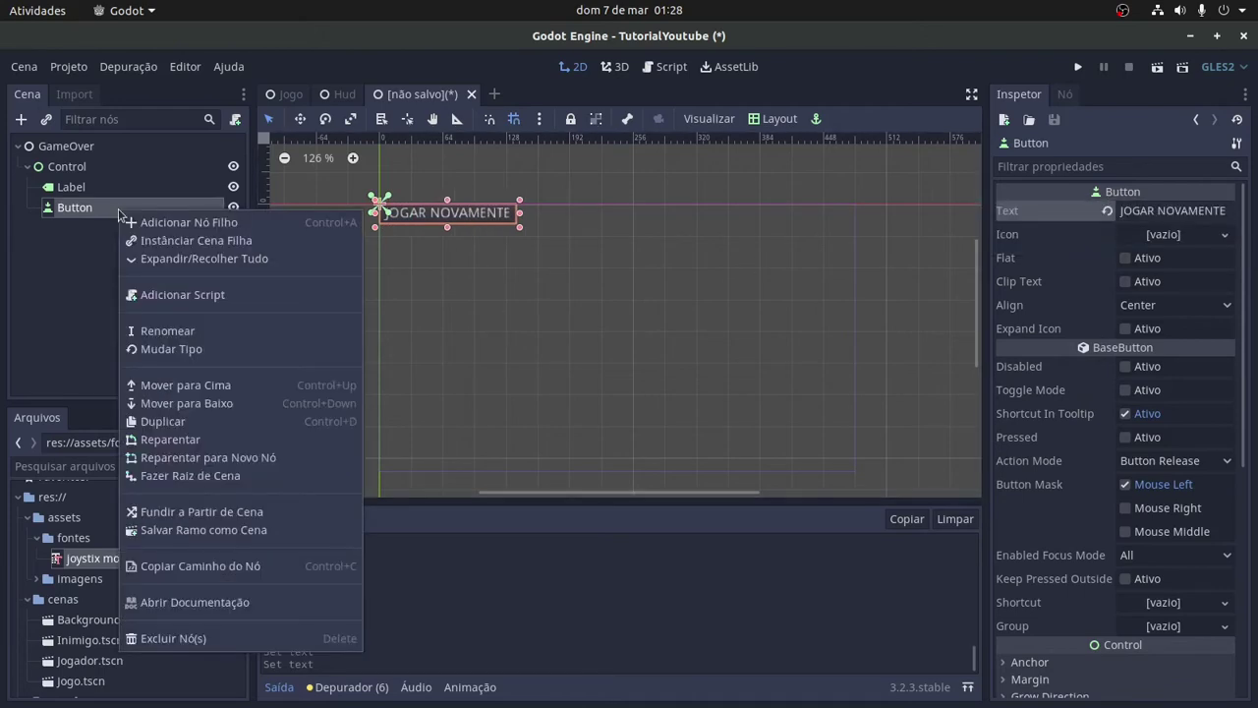
click(66, 215)
double_click(105, 216)
click(147, 207)
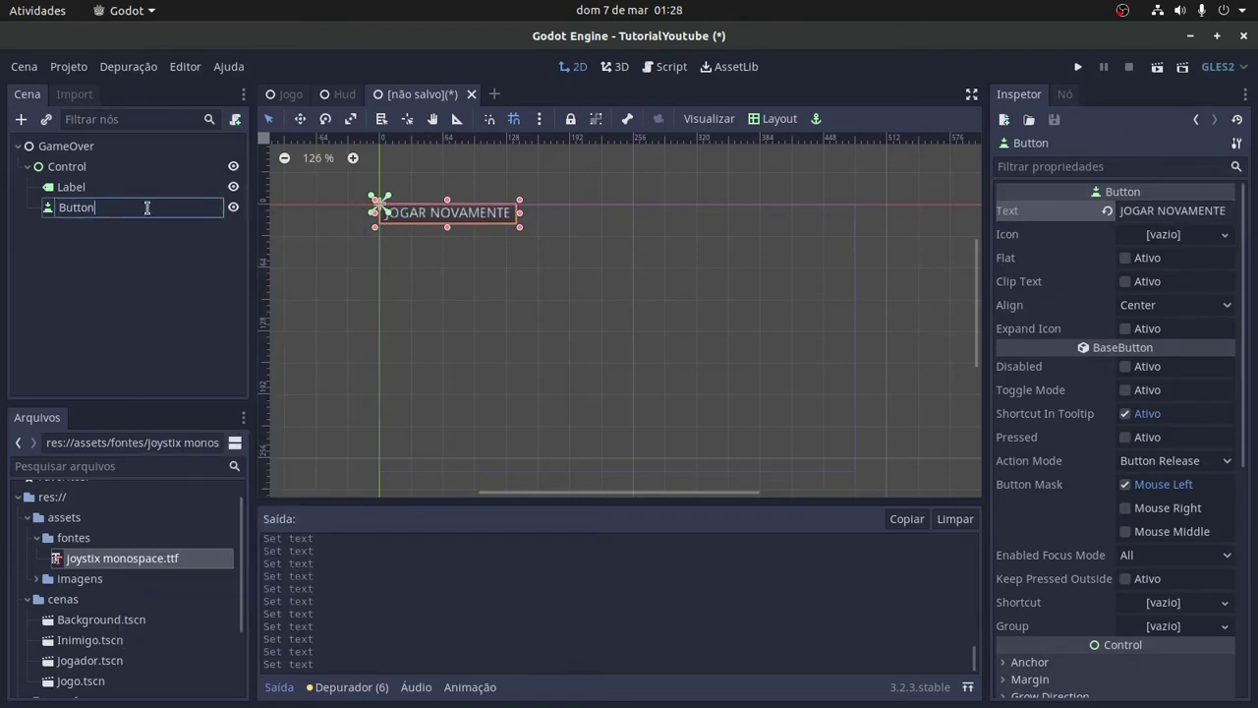
click(93, 250)
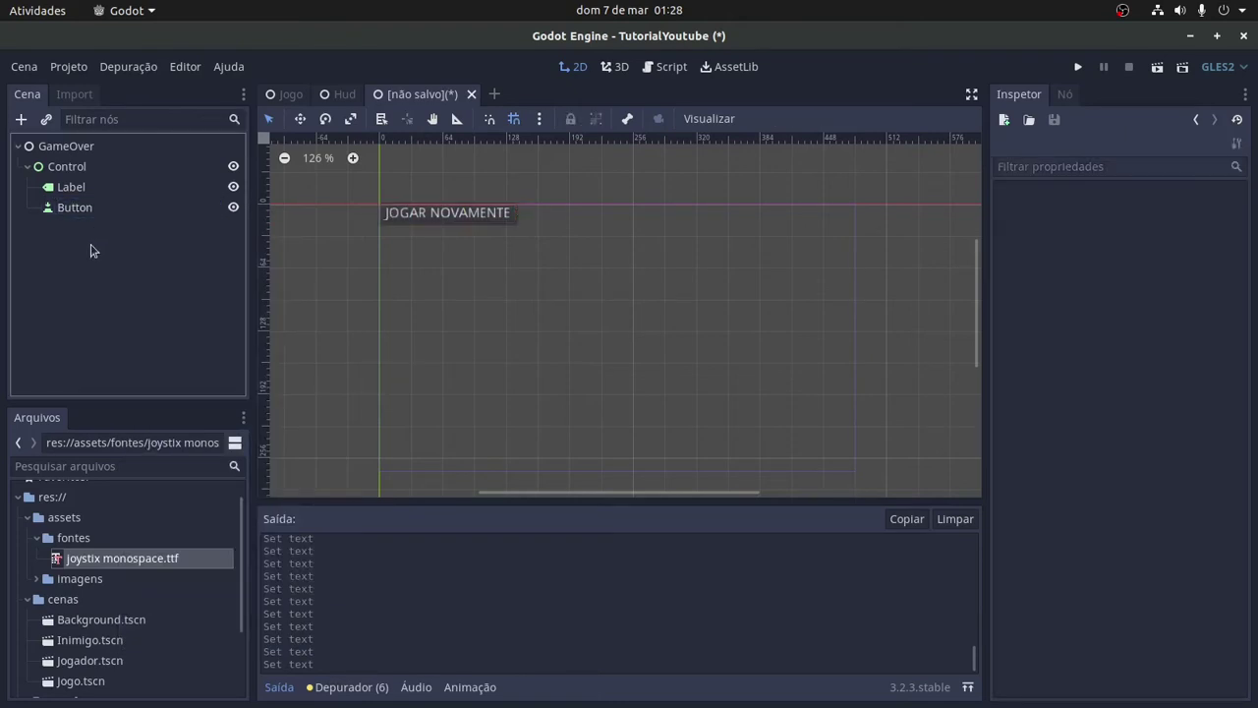
double_click(84, 215)
click(117, 208)
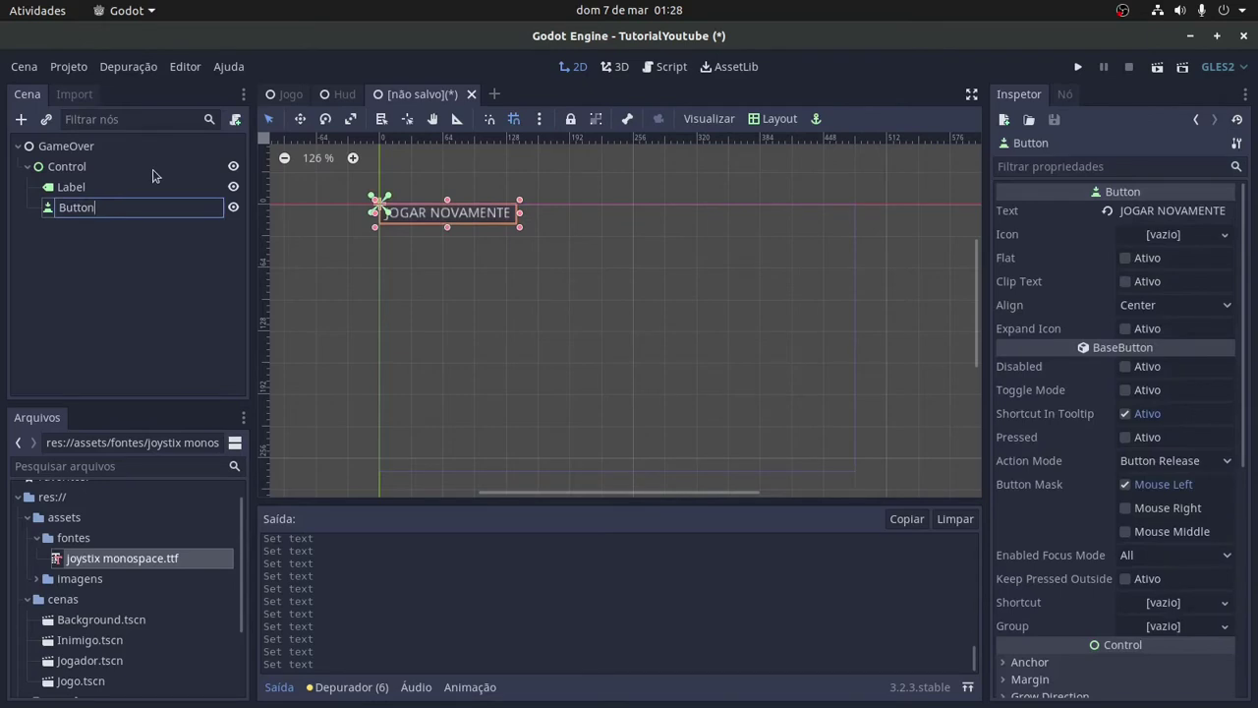
text(Jogar)
key(Return)
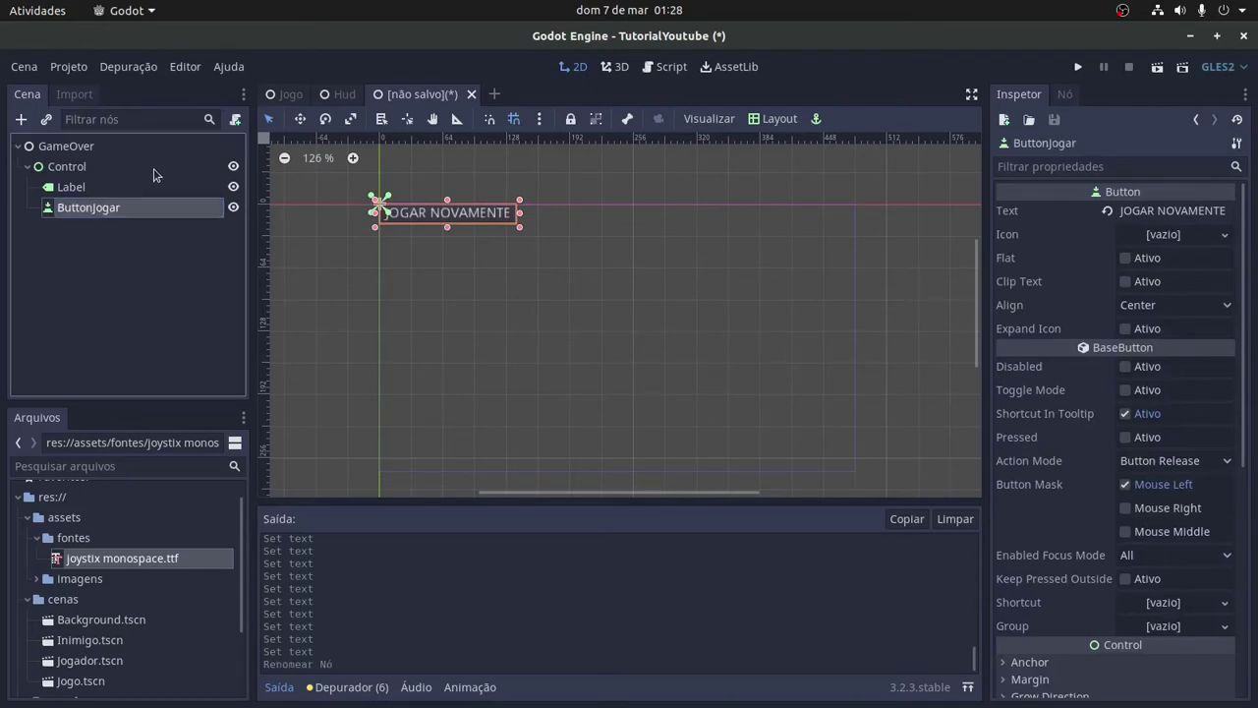
- Duplicate the ButtonJogar node and rename the copy as ButtonMenu
right_click(90, 212)
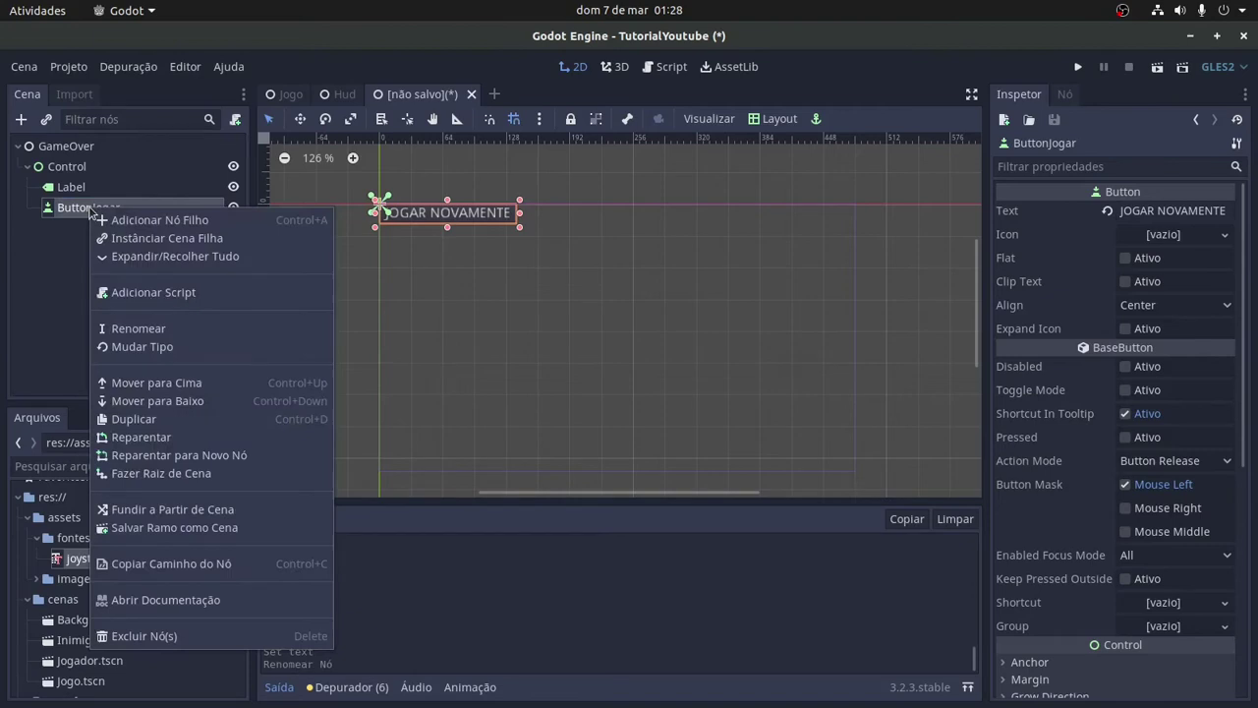
click(136, 418)
double_click(144, 228)
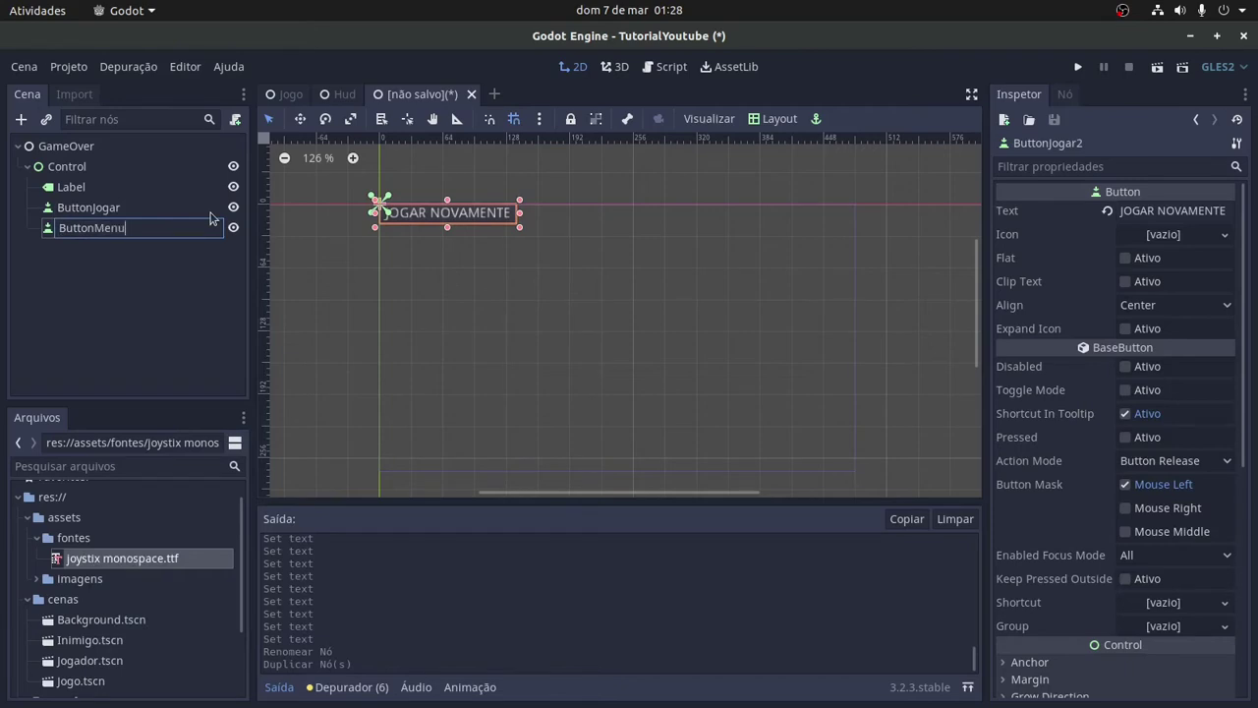
key(Return)
- Set the text of the ButtonMenu node to "VOLTAR AO MENU"
click(110, 209)
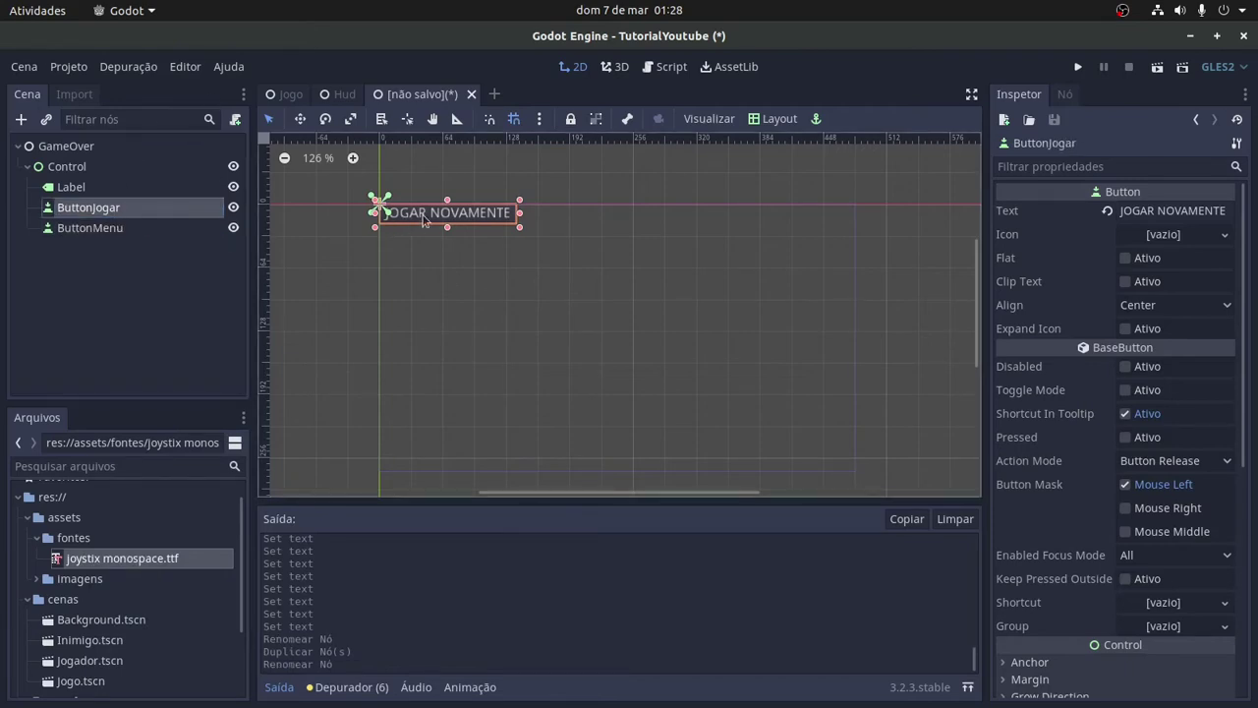
click(149, 227)
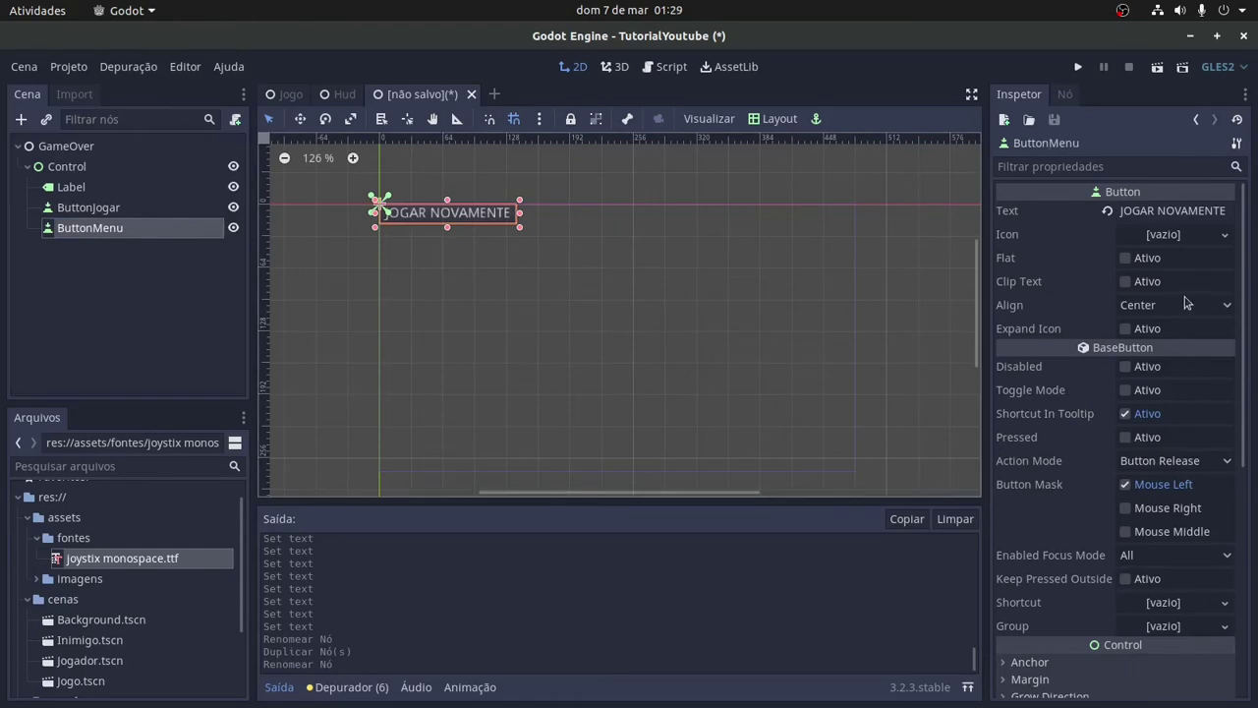
click(1184, 211)
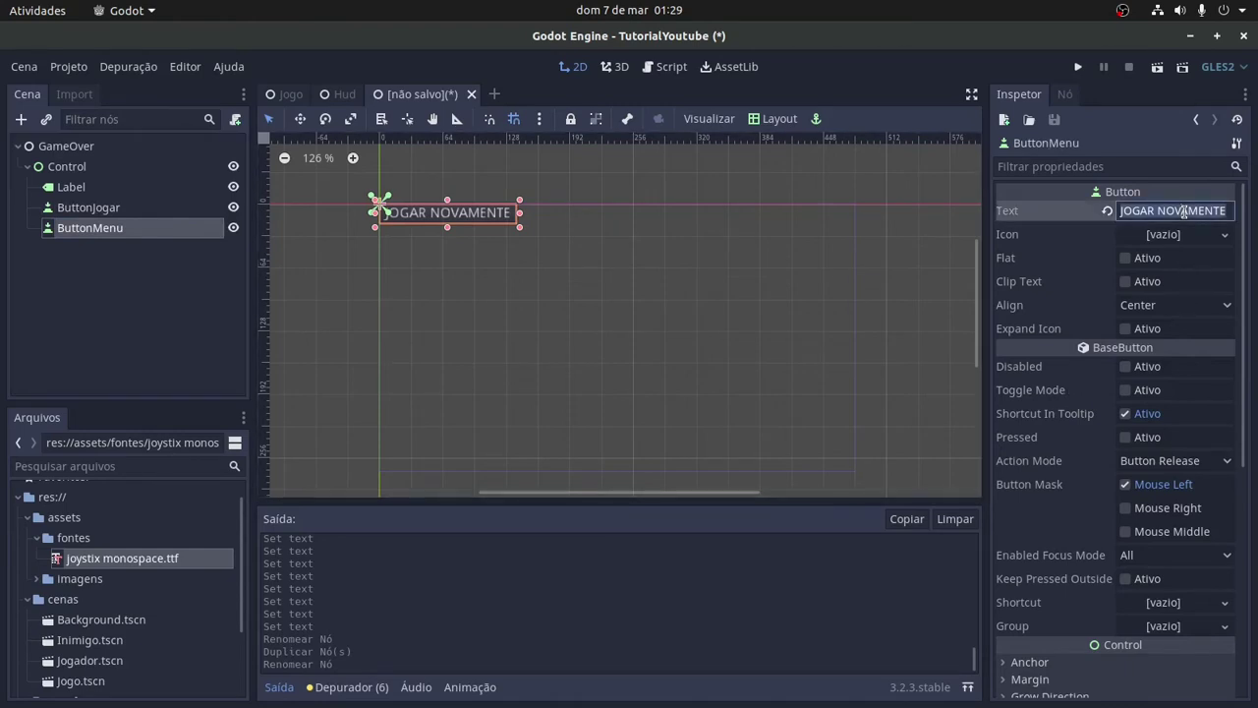
text(voltar)
key(BackSpace)
key(BackSpace)
key(BackSpace)
key(BackSpace)
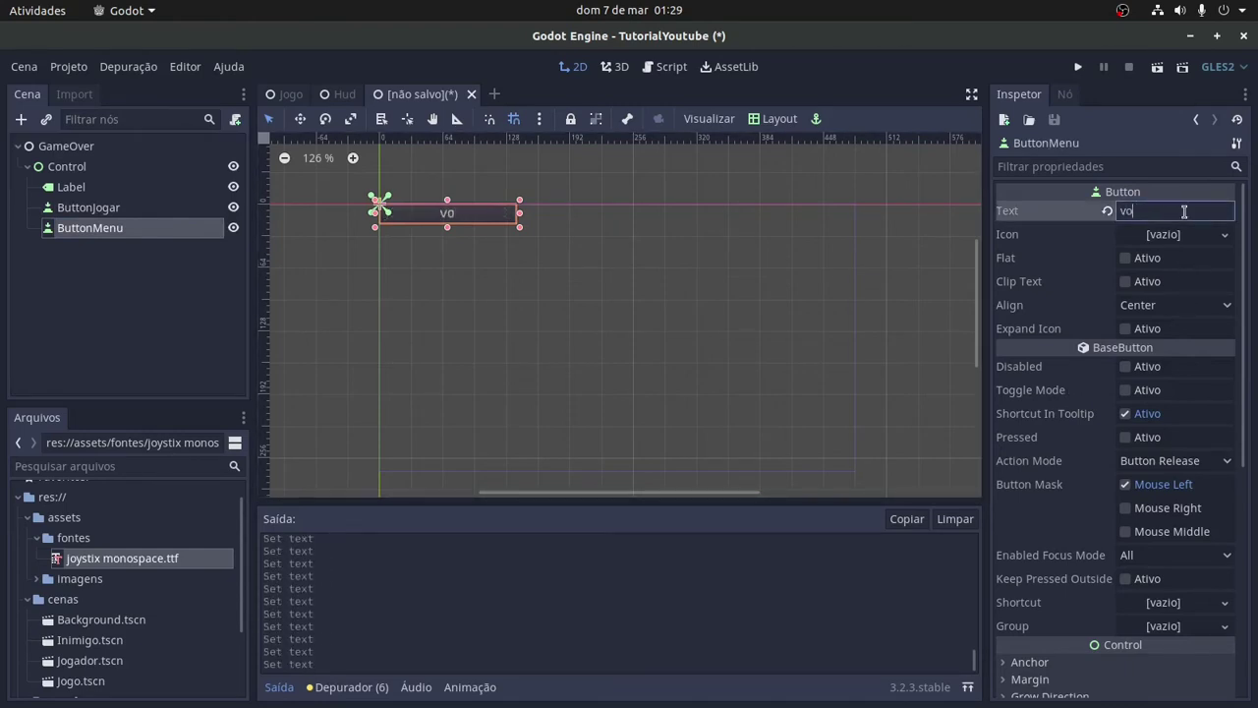
key(BackSpace)
key(BackSpace)
text(VOLTAR AO MENU)
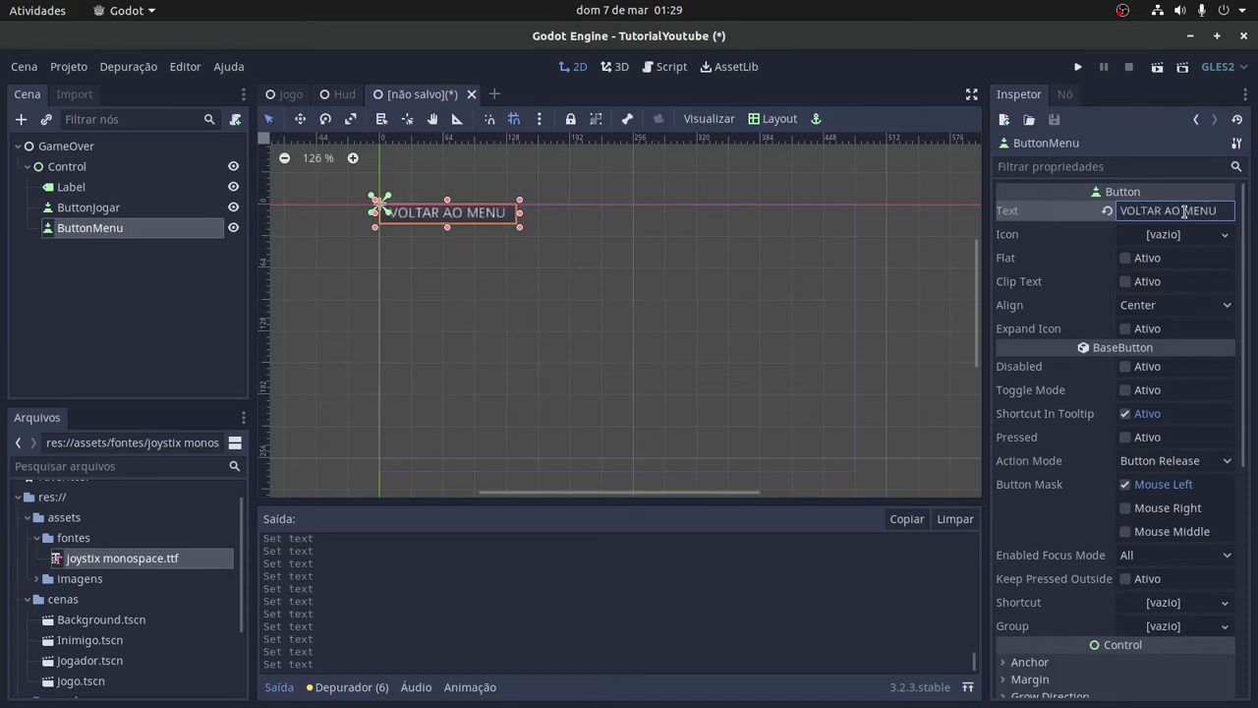
click(800, 321)
- Set the layout of the GAME OVER label to Centro Superior
click(120, 230)
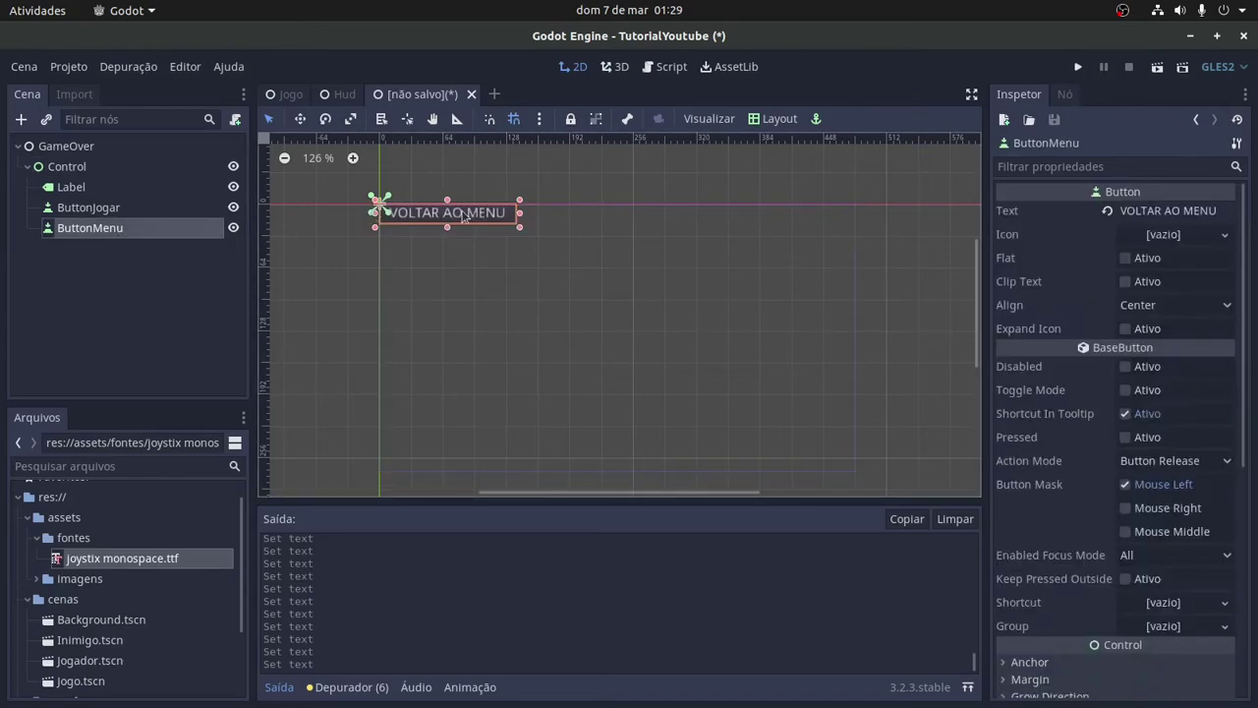
click(143, 210)
click(152, 187)
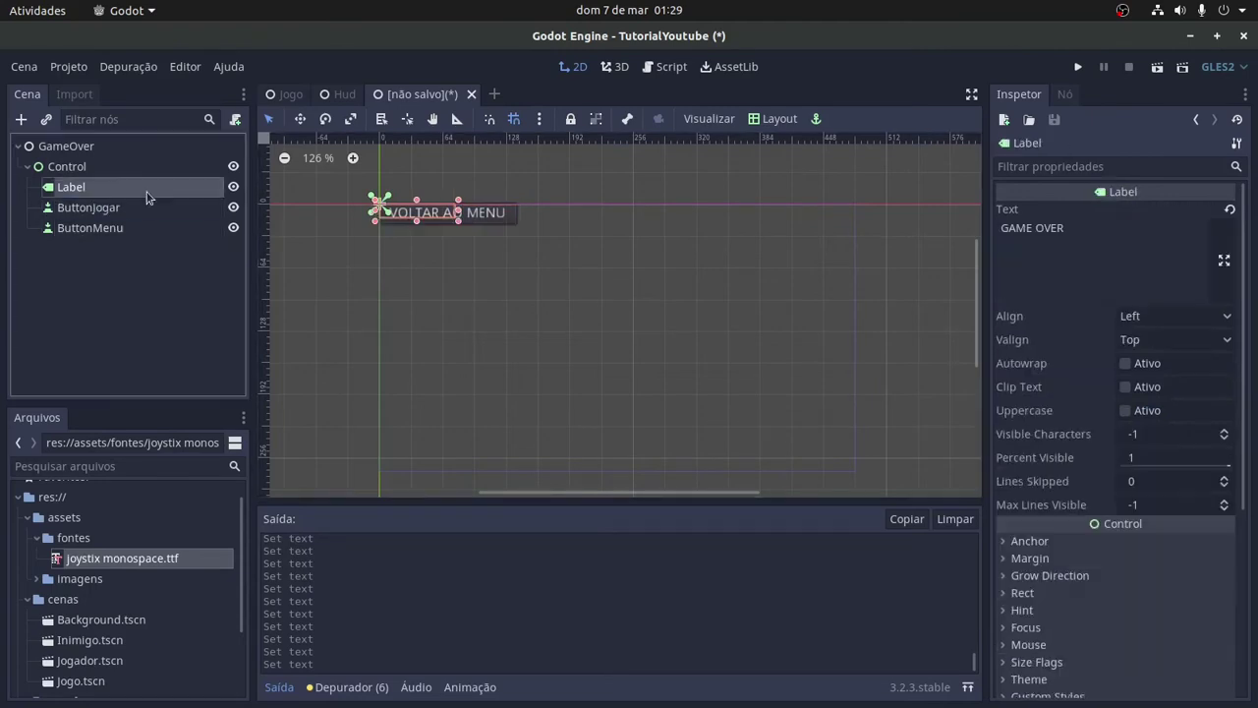
click(776, 119)
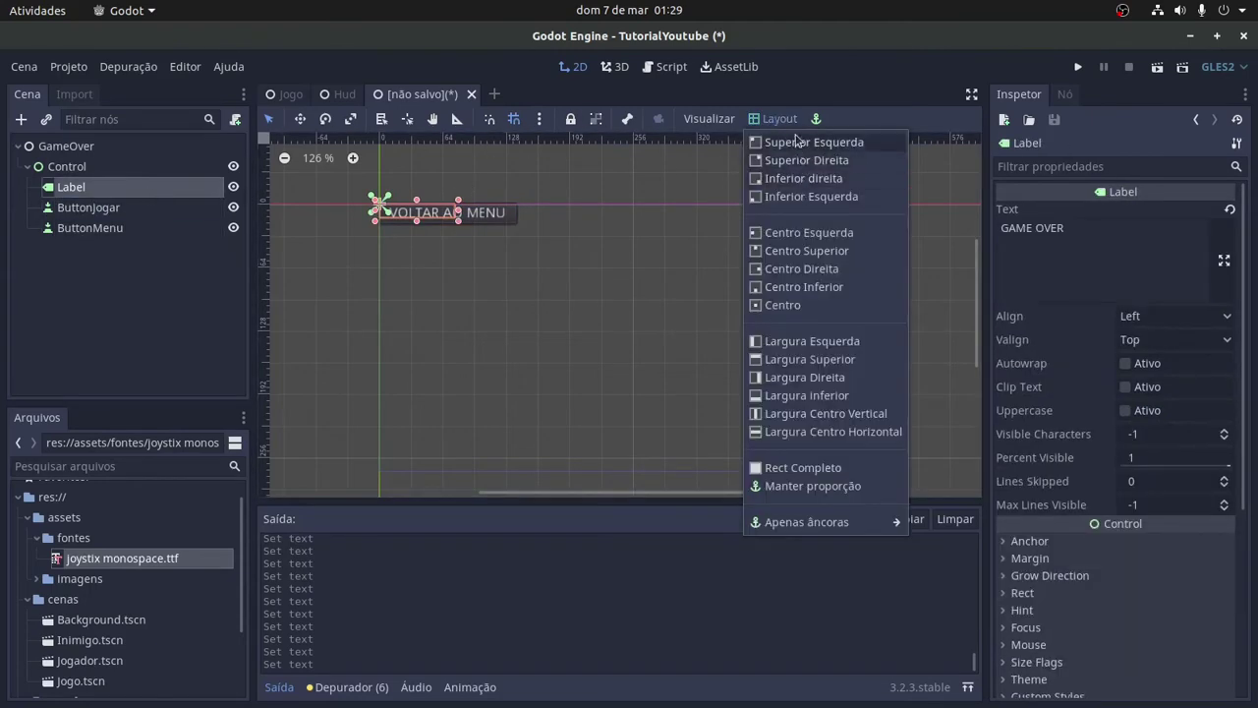
click(806, 252)
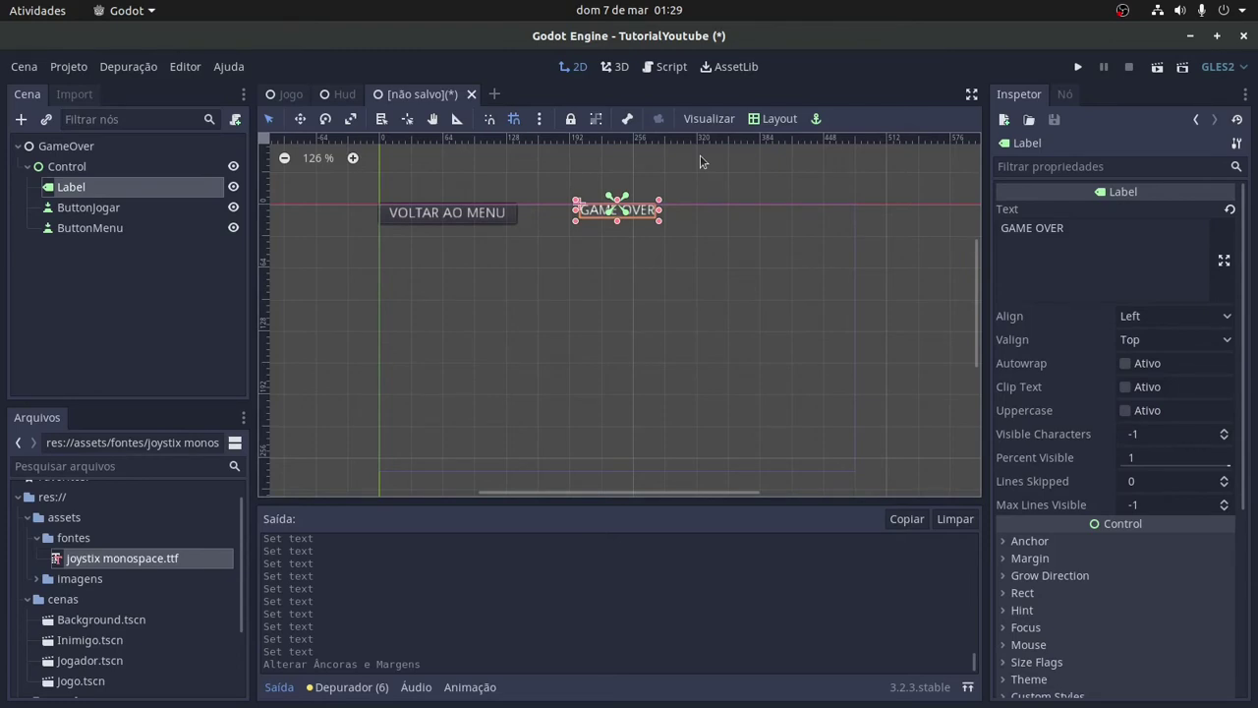
- Move the GAME OVER label straight down to about a quarter of the game screen's height
key(Down)
key(Down)
key(Down)
key(Down)
key(Down)
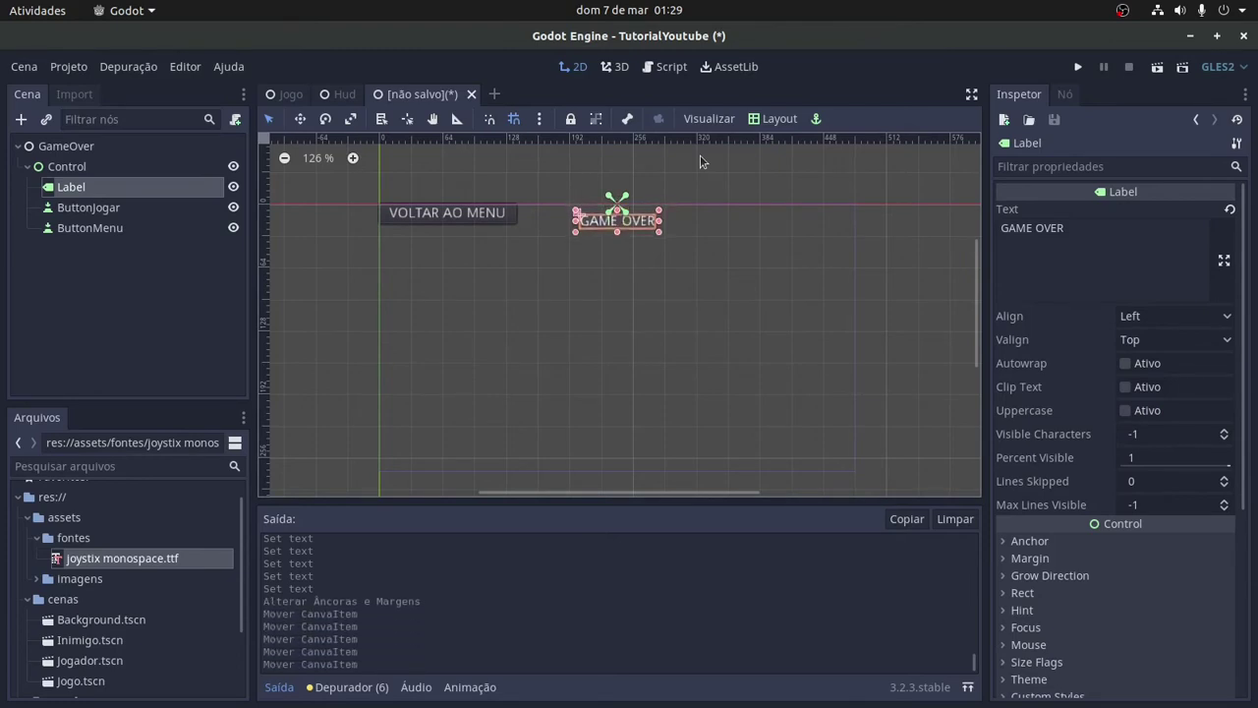
key(Down)
key(Down)
key(Down)
key(Down)
key(Down)
key(Down)
key(Down)
key(Down)
key(Down)
key(Down)
key(Down)
key(Down)
key(Down)
key(Down)
key(Down)
key(Down)
key(Down)
key(Down)
key(Down)
key(Down)
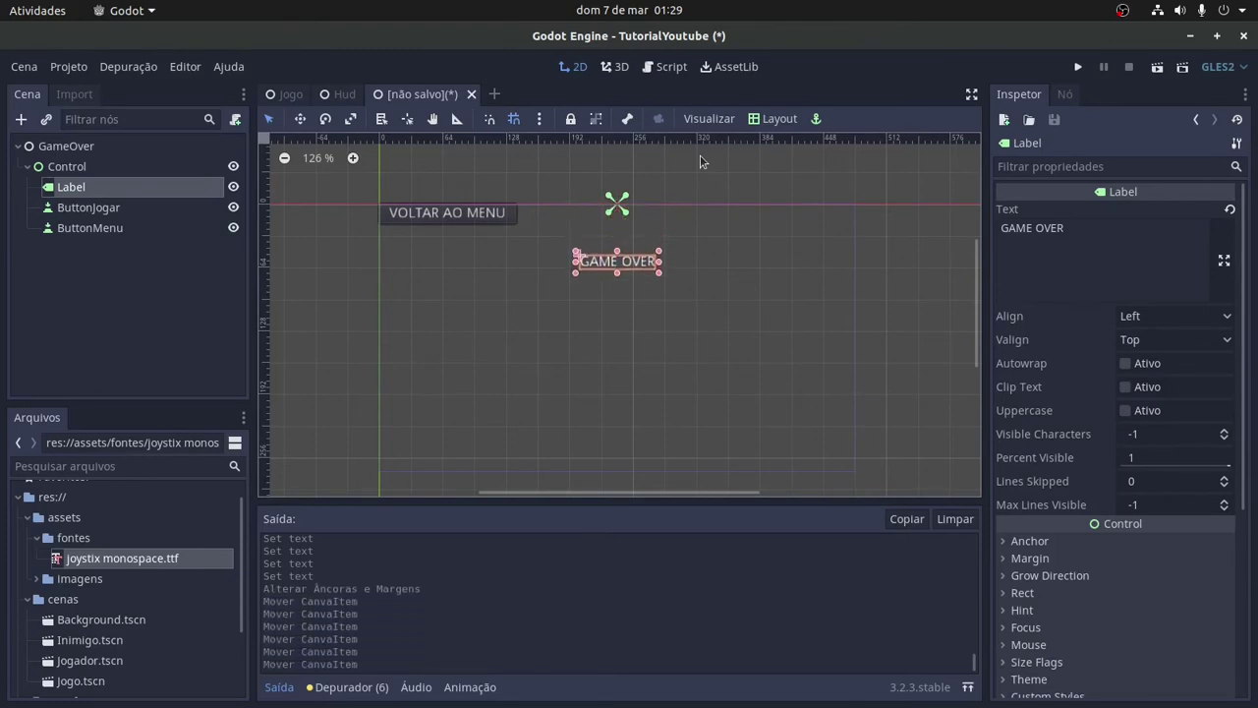
key(Down)
key(Down)
key(Down)
key(Down)
key(Down)
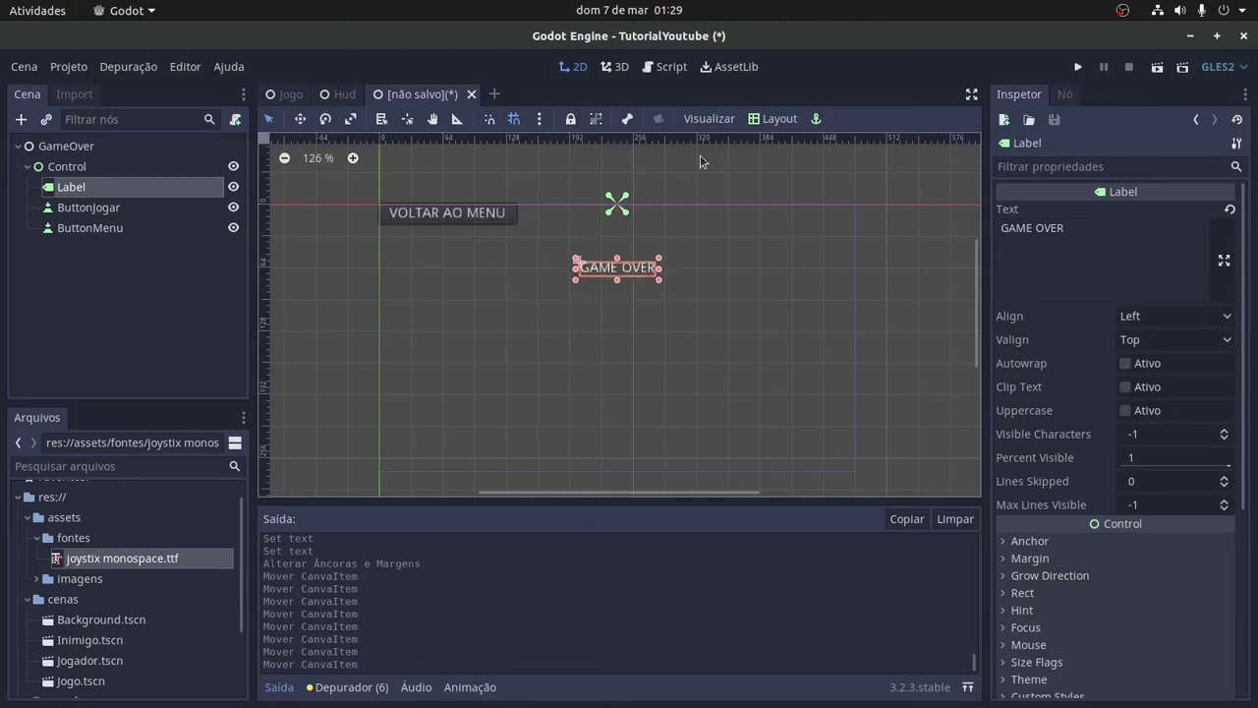
- Nudge the GAME OVER label slightly upward on the game screen
key(Up)
key(Up)
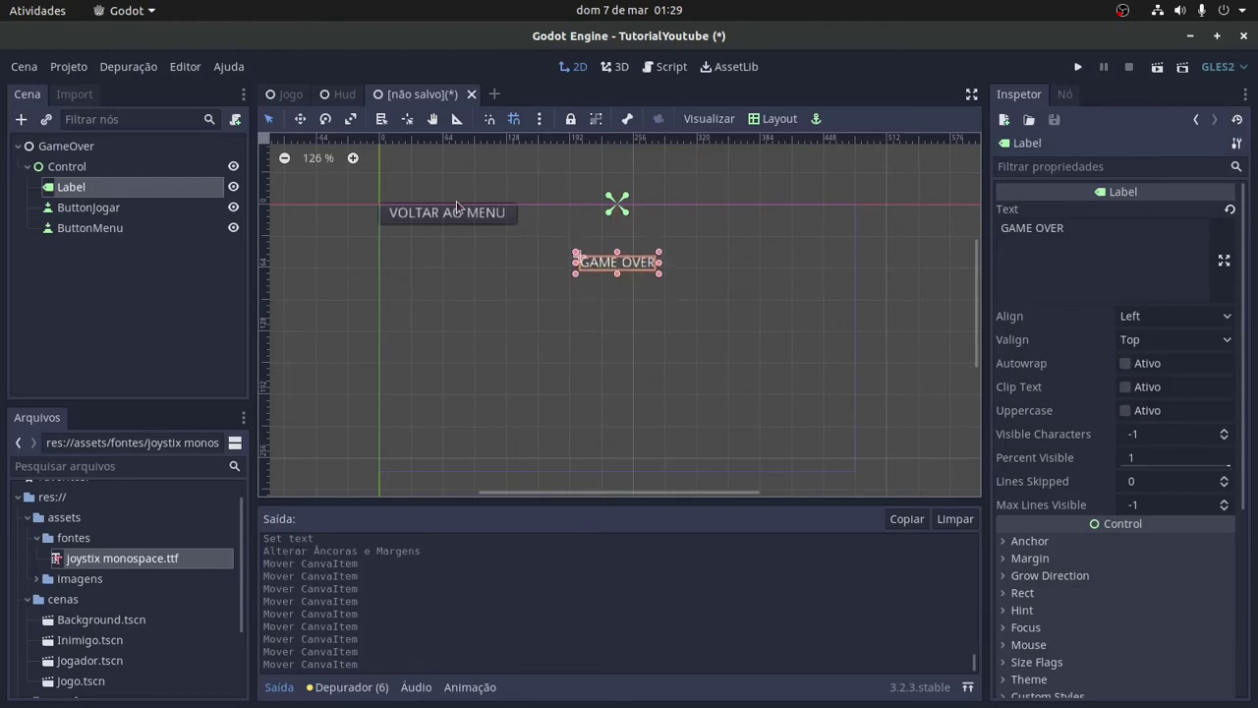
- Set the layout of the ButtonJogar node to Centro Inferior
click(104, 207)
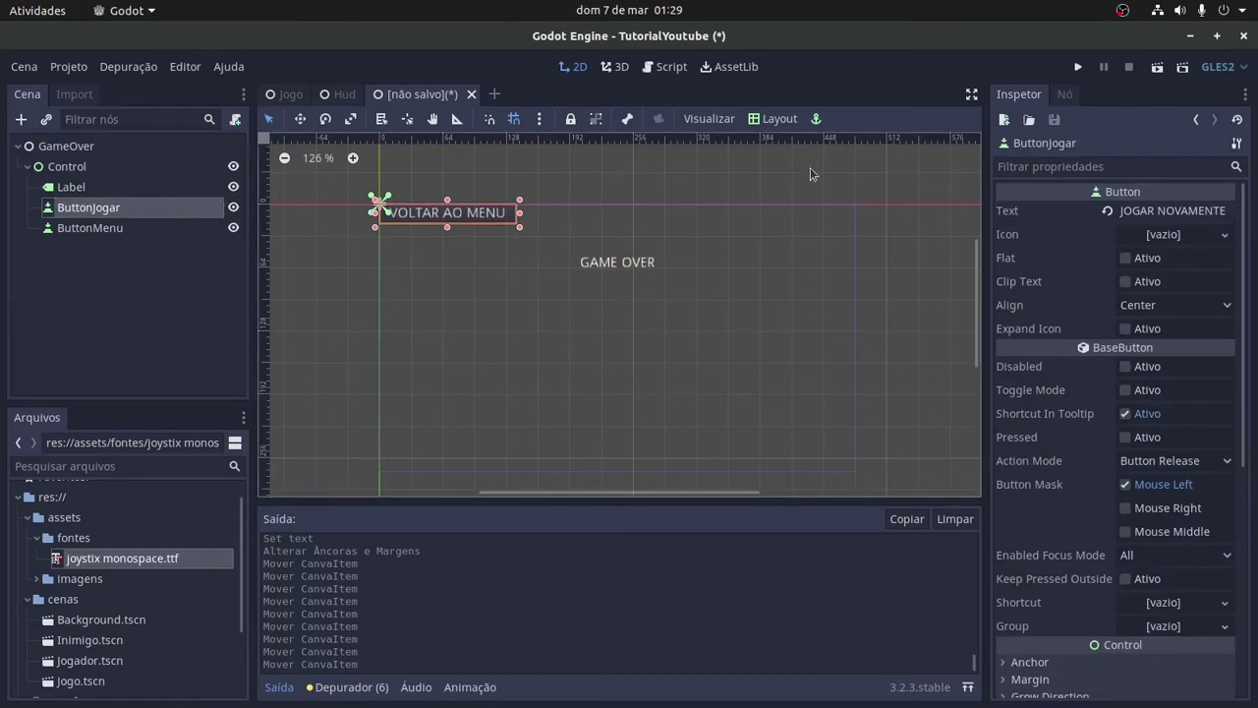
click(772, 118)
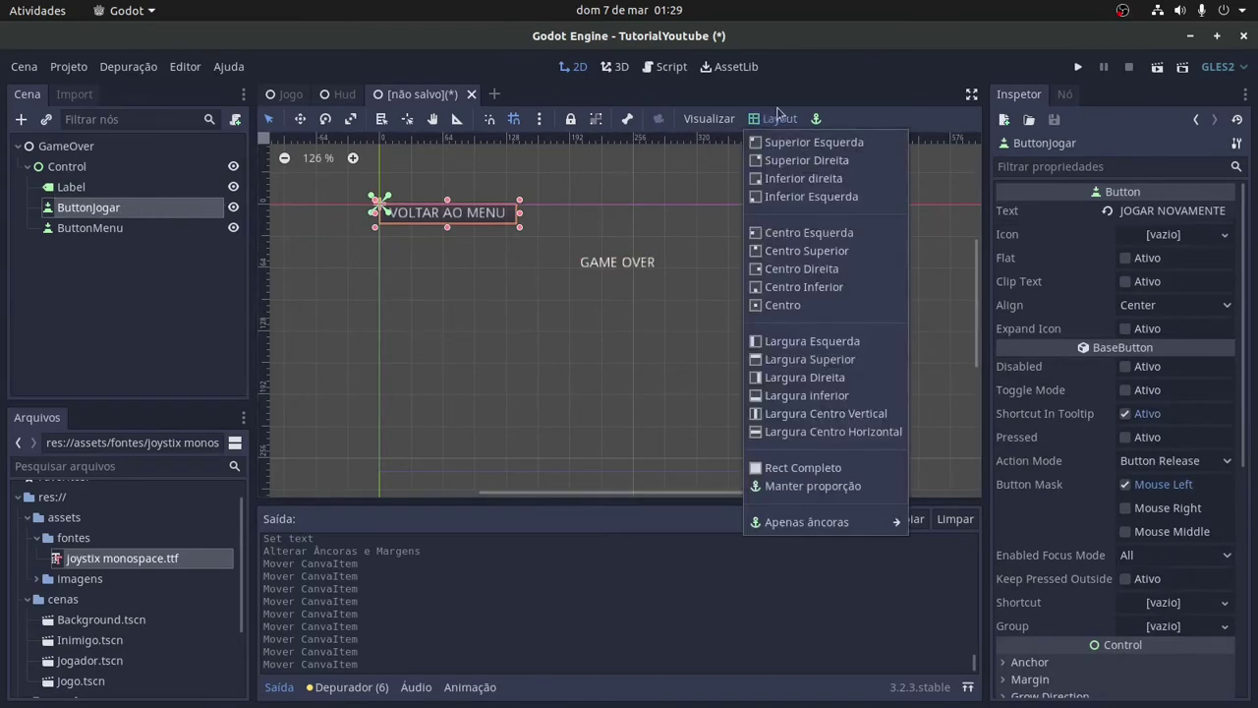
click(804, 287)
- Move the JOGAR NOVAMENTE button straight up to about the middle of the game screen, below the GAME OVER label
scroll(772, 299, down, 2)
scroll(772, 314, up, 3)
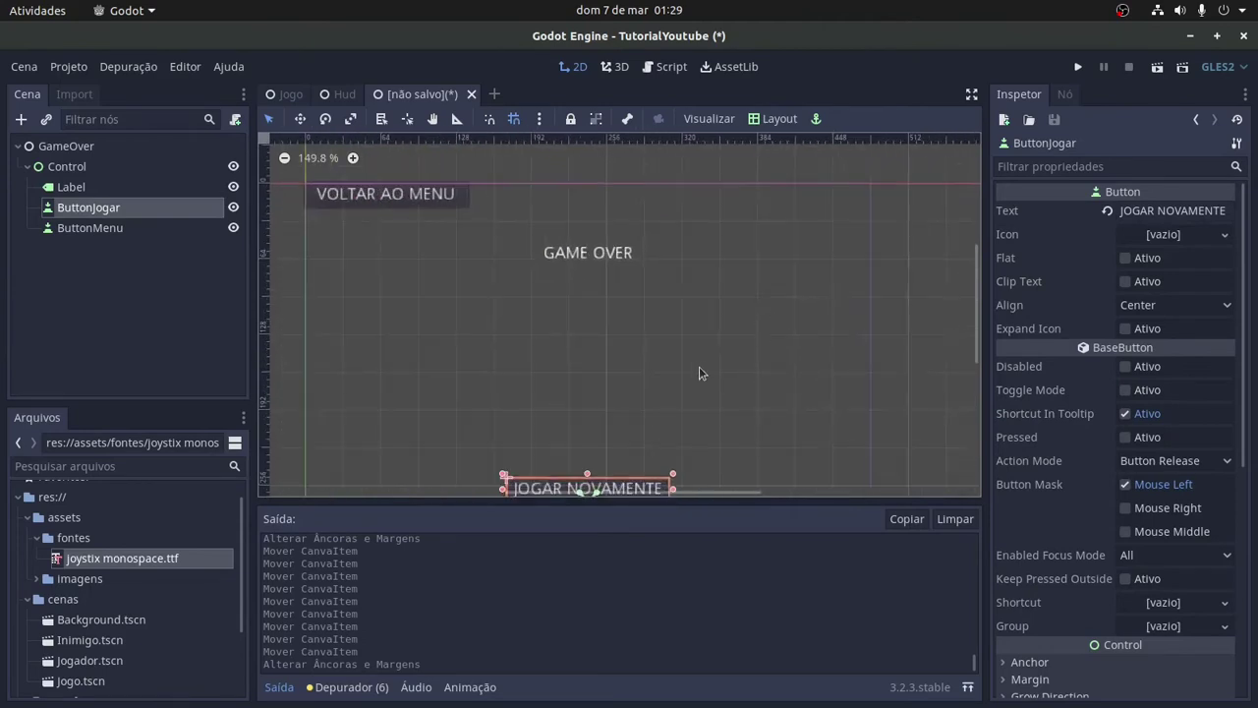
middle_drag(699, 366, 714, 247)
click(553, 344)
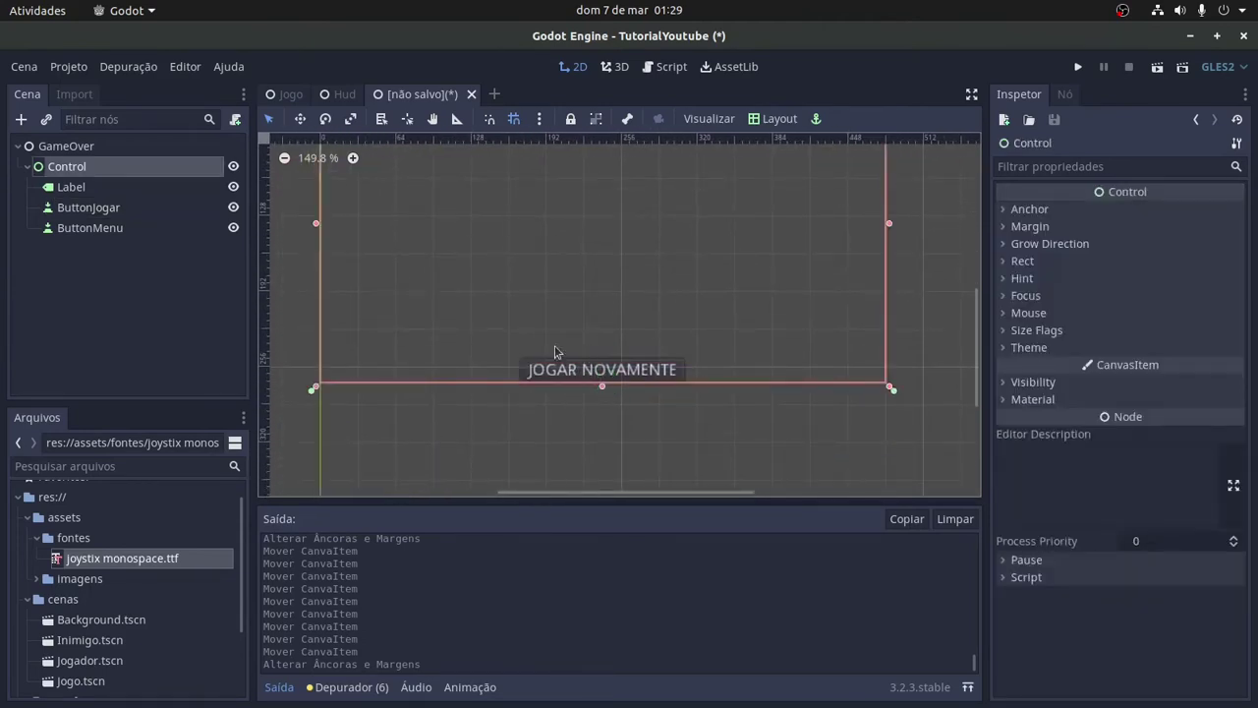
click(629, 379)
key(Up)
key(Up)
key(Up)
key(Up)
key(Up)
key(Up)
key(Up)
key(Up)
key(Up)
key(Up)
key(Up)
key(Up)
key(Up)
key(Up)
key(Up)
key(Up)
key(Up)
key(Up)
key(Up)
key(Up)
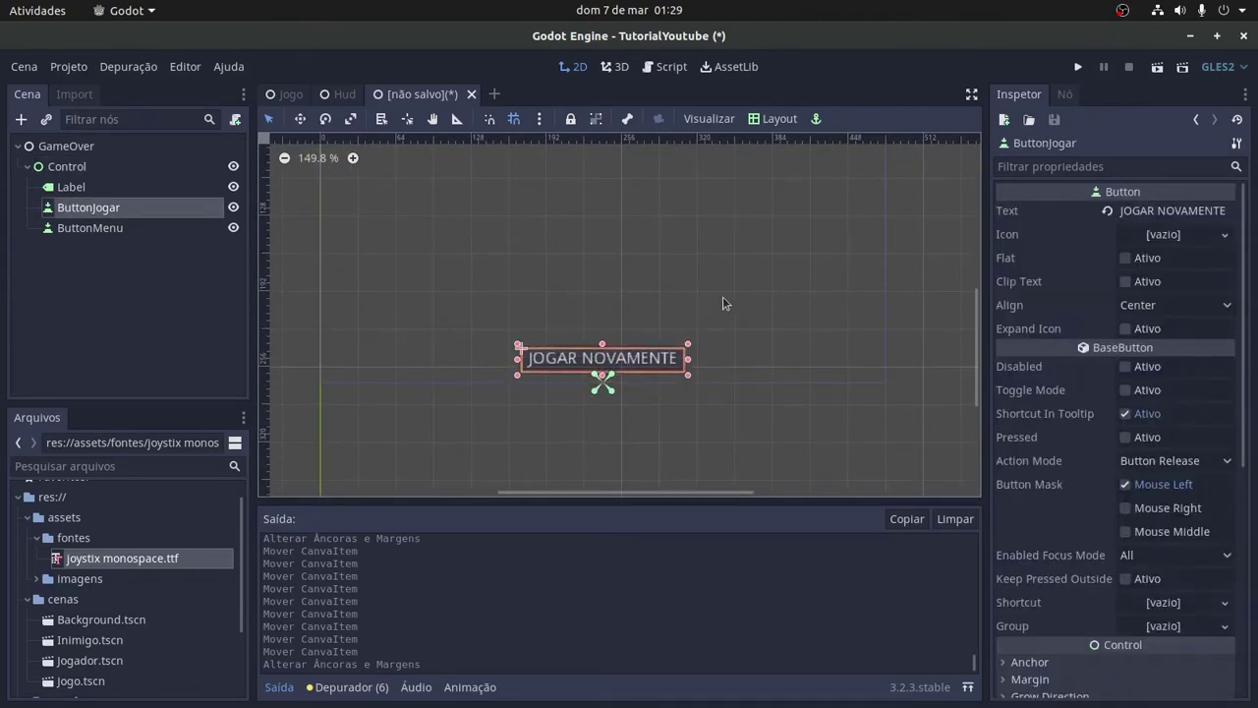
key(Up)
key(Up)
key(Up)
key(Up)
key(Up)
key(Up)
key(Up)
key(Up)
key(Up)
key(Up)
key(Up)
key(Up)
key(Up)
key(Up)
key(Up)
key(Up)
key(Up)
key(Up)
key(Up)
key(Up)
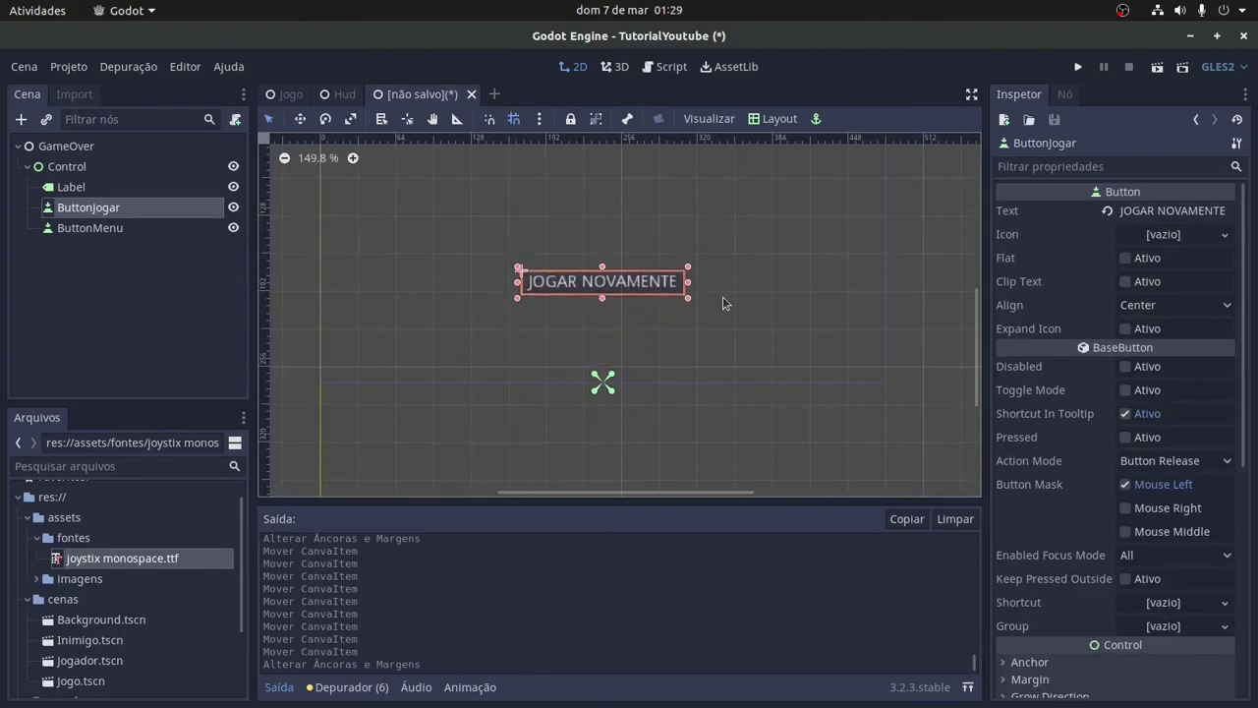
key(Up)
key(Up)
key(Up)
key(Up)
key(Up)
key(Up)
key(Up)
key(Up)
key(Up)
key(Up)
key(Up)
key(Up)
key(Up)
key(Up)
key(Up)
key(Up)
key(Up)
key(Up)
key(Up)
key(Up)
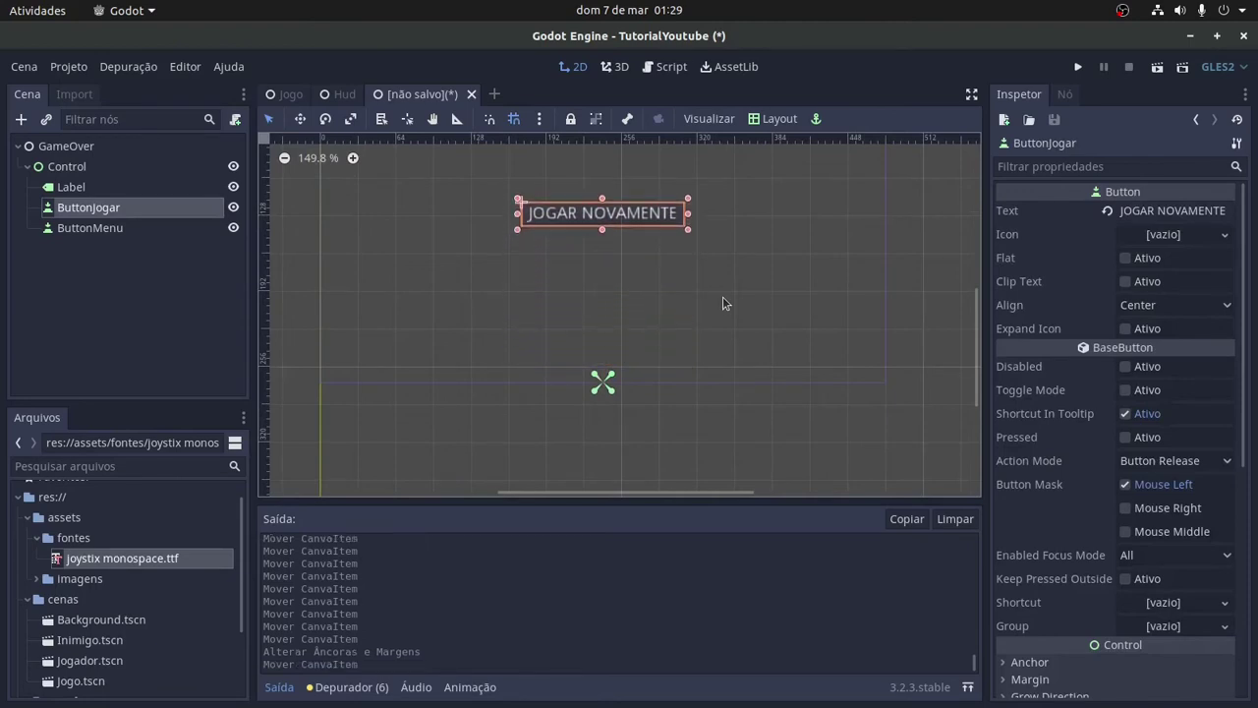
click(722, 304)
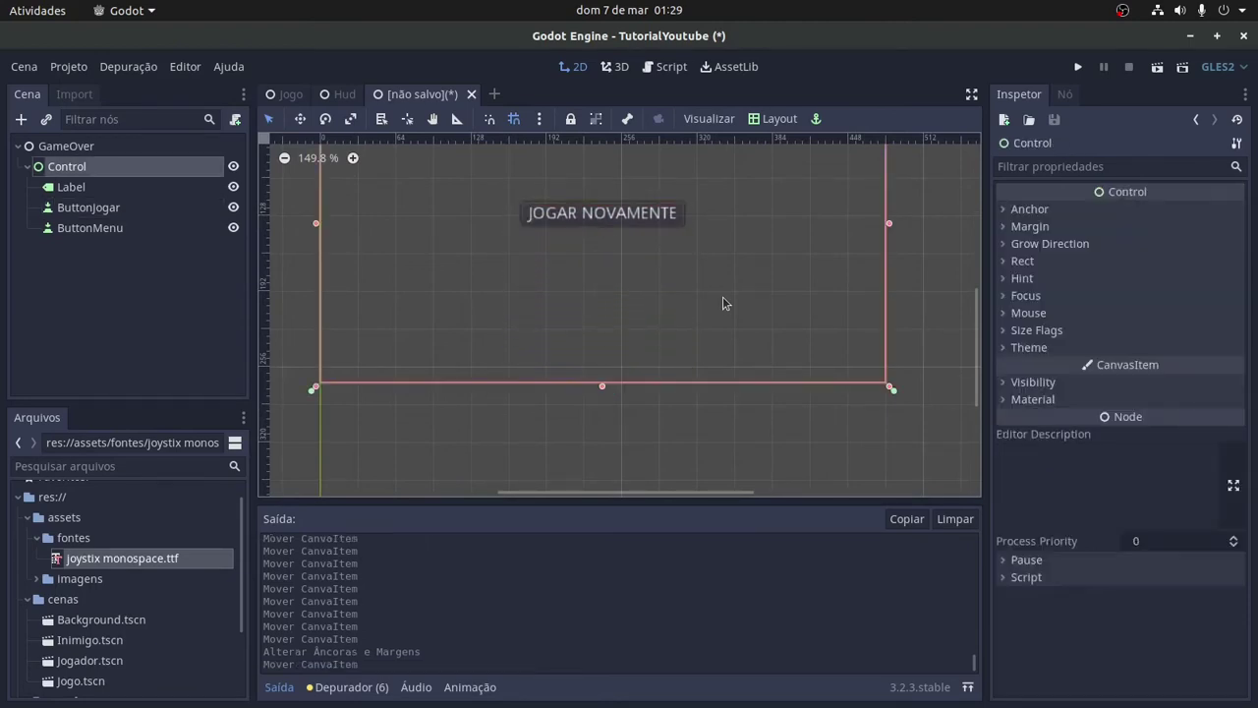
click(614, 209)
scroll(773, 283, down, 4)
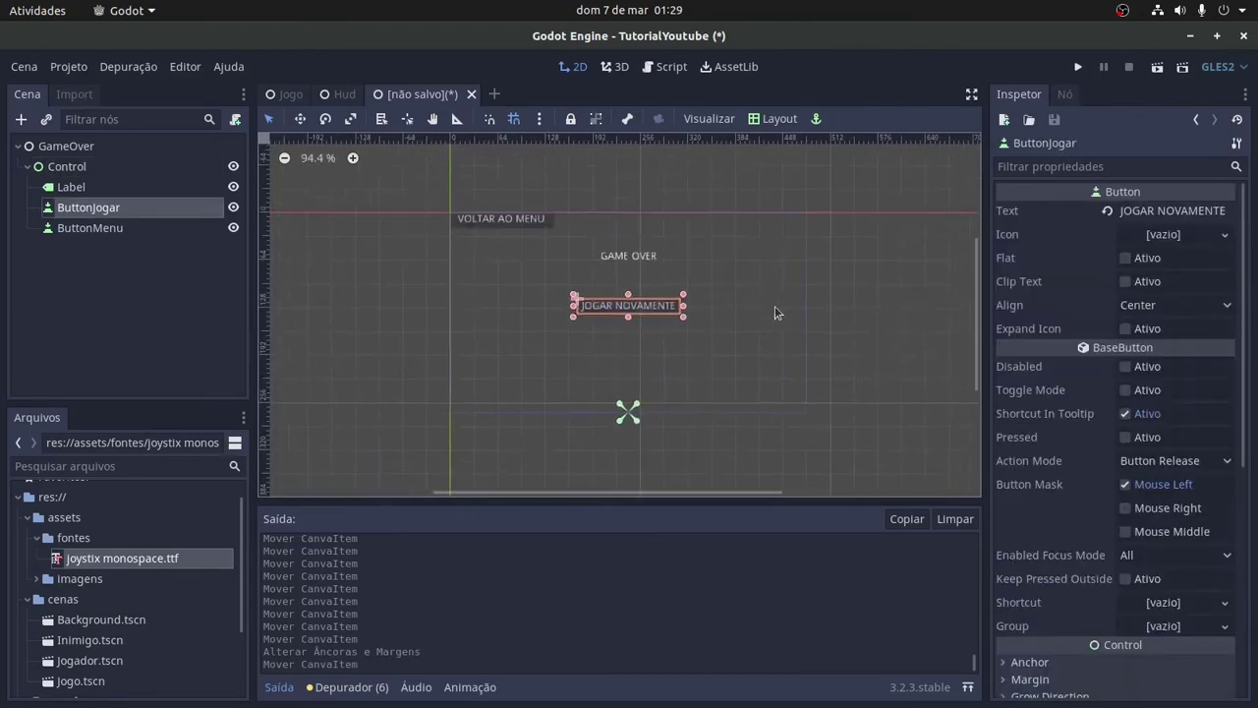
scroll(775, 306, down, 1)
- Set the layout of the ButtonMenu node to Centro Inferior
click(69, 230)
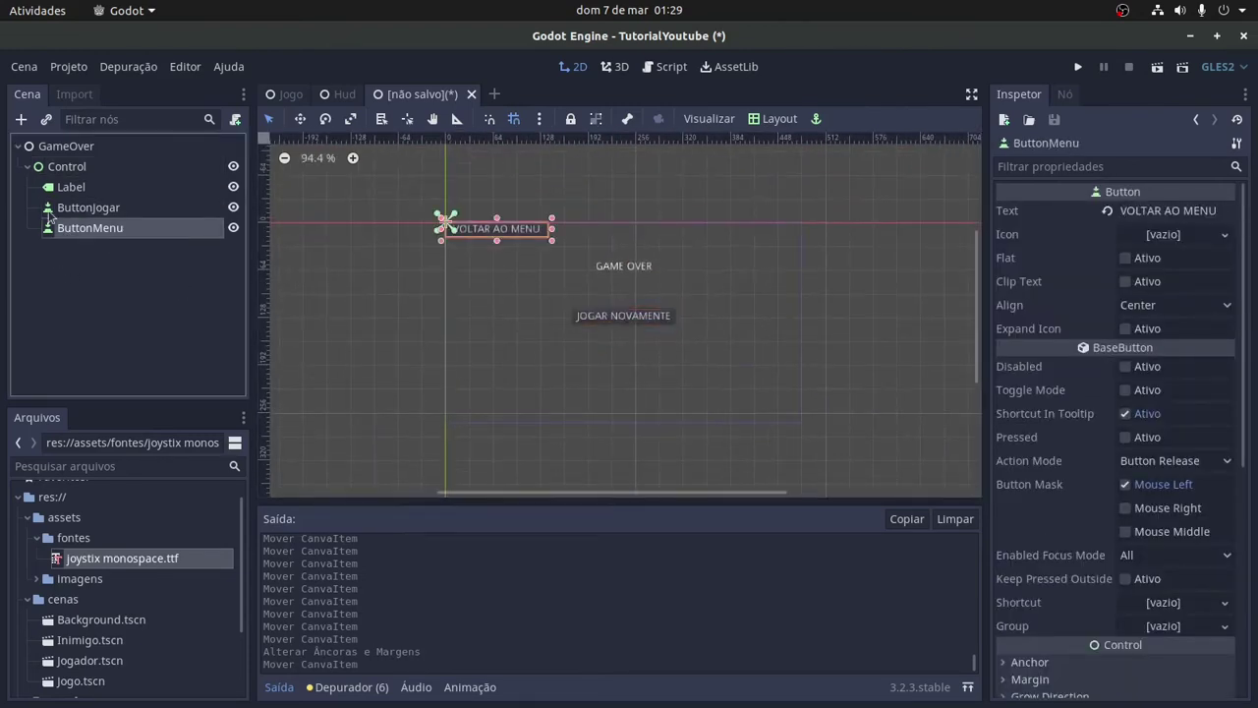
click(773, 119)
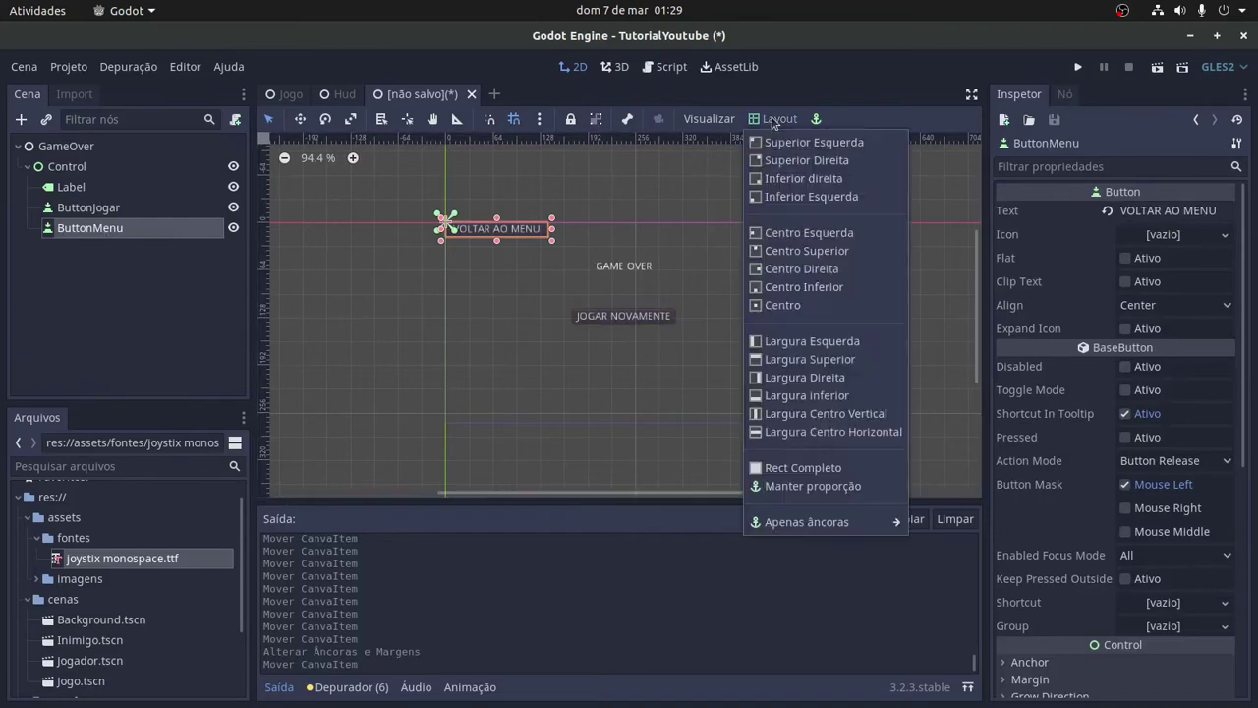
click(792, 286)
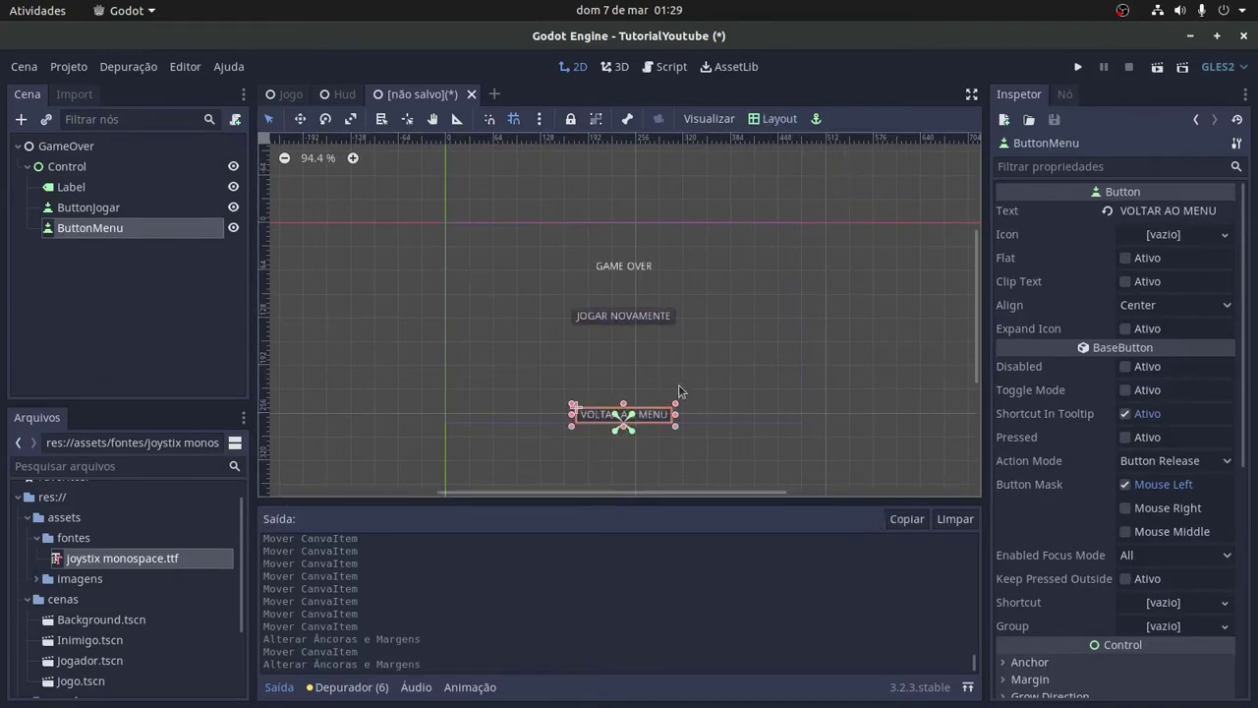
- Move the VOLTAR AO MENU button straight up until it sits just below the JOGAR NOVAMENTE button
key(Up)
key(Up)
key(Up)
key(Up)
key(Up)
key(Up)
key(Up)
key(Up)
key(Up)
key(Up)
key(Up)
key(Up)
key(Up)
key(Up)
key(Up)
key(Up)
key(Up)
key(Up)
key(Up)
key(Up)
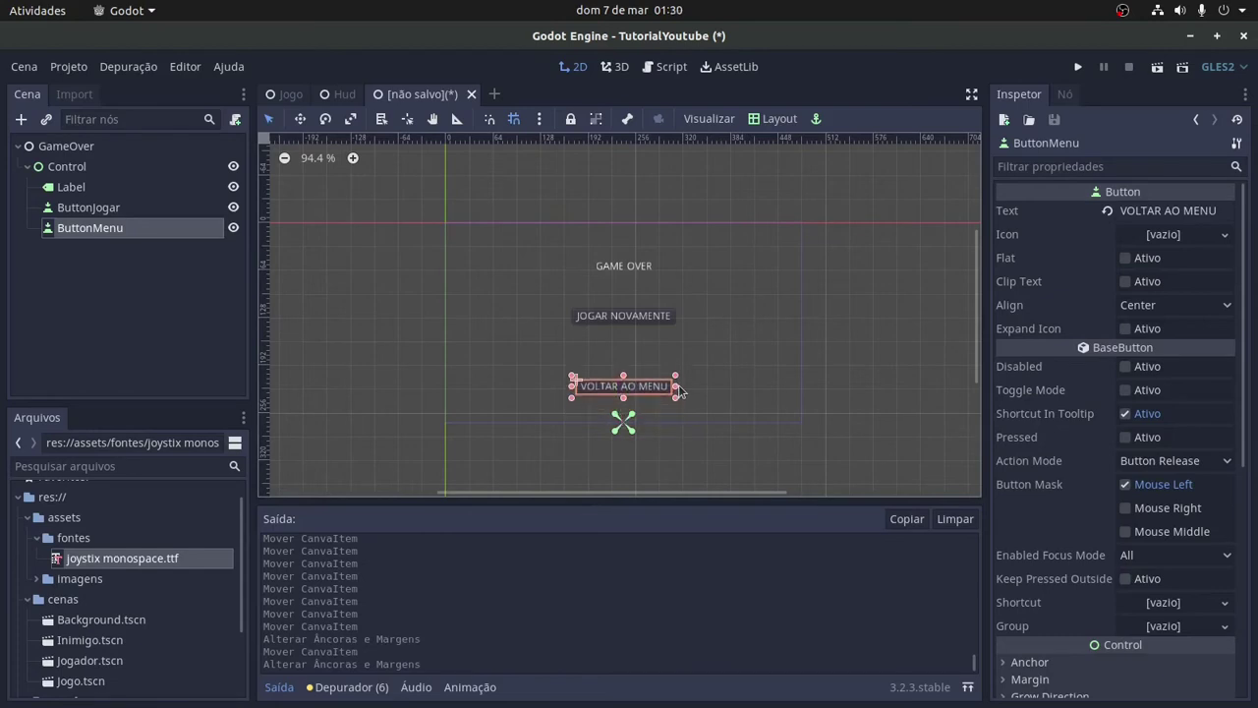
key(Up)
key(Up)
key(Up)
key(Up)
key(Up)
key(Up)
key(Up)
key(Up)
key(Up)
key(Up)
key(Up)
key(Up)
key(Up)
key(Up)
key(Up)
key(Up)
key(Up)
key(Up)
key(Up)
key(Up)
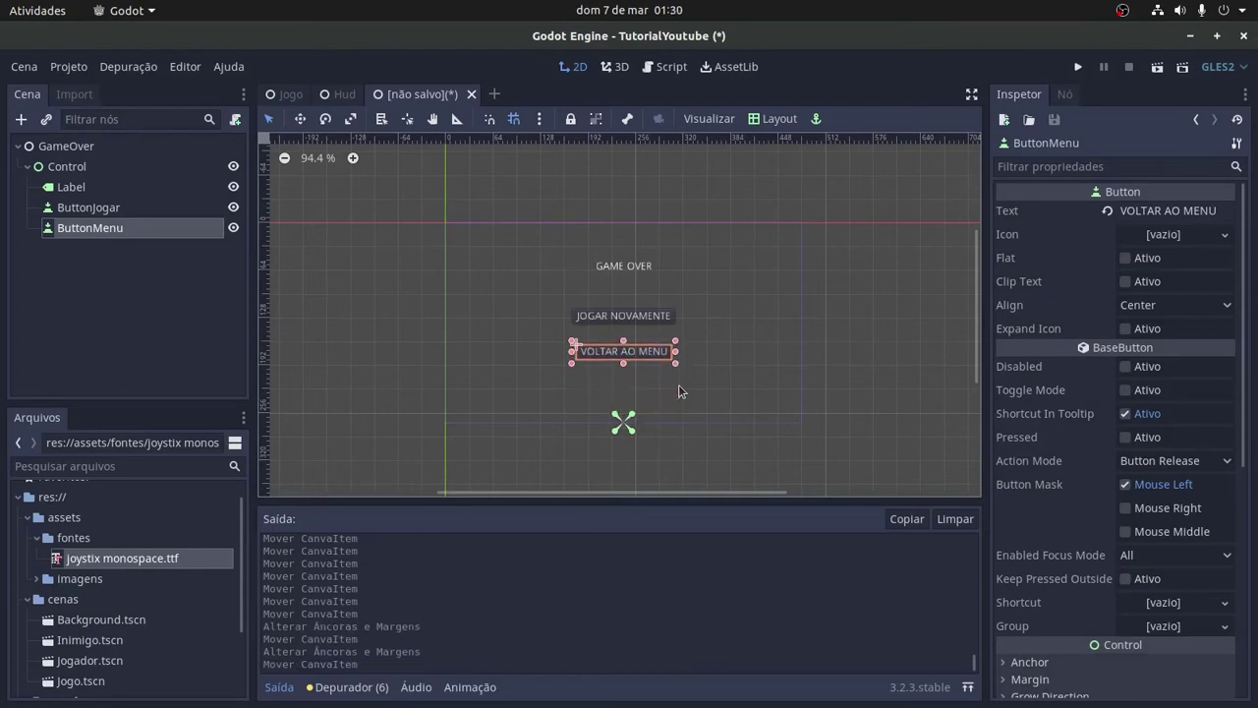
click(679, 391)
- Move the JOGAR NOVAMENTE and VOLTAR AO MENU buttons together straight down into the lower third of the game screen
click(619, 275)
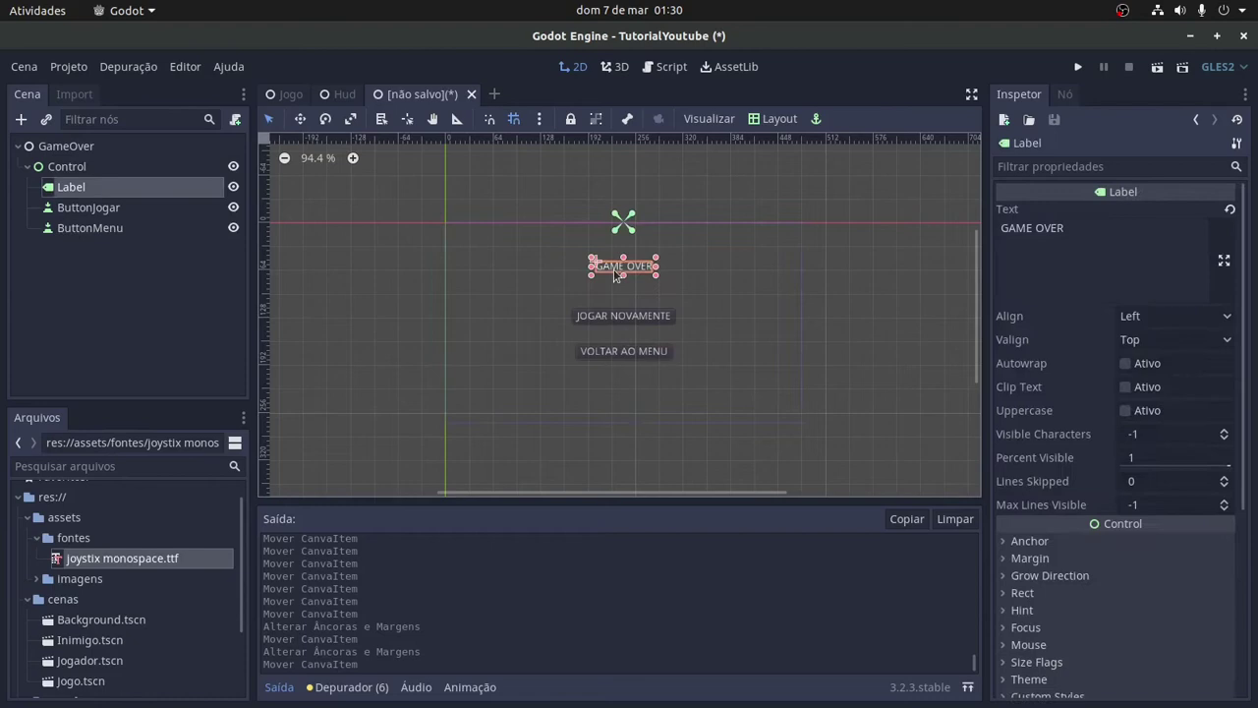
click(507, 232)
click(637, 268)
click(638, 317)
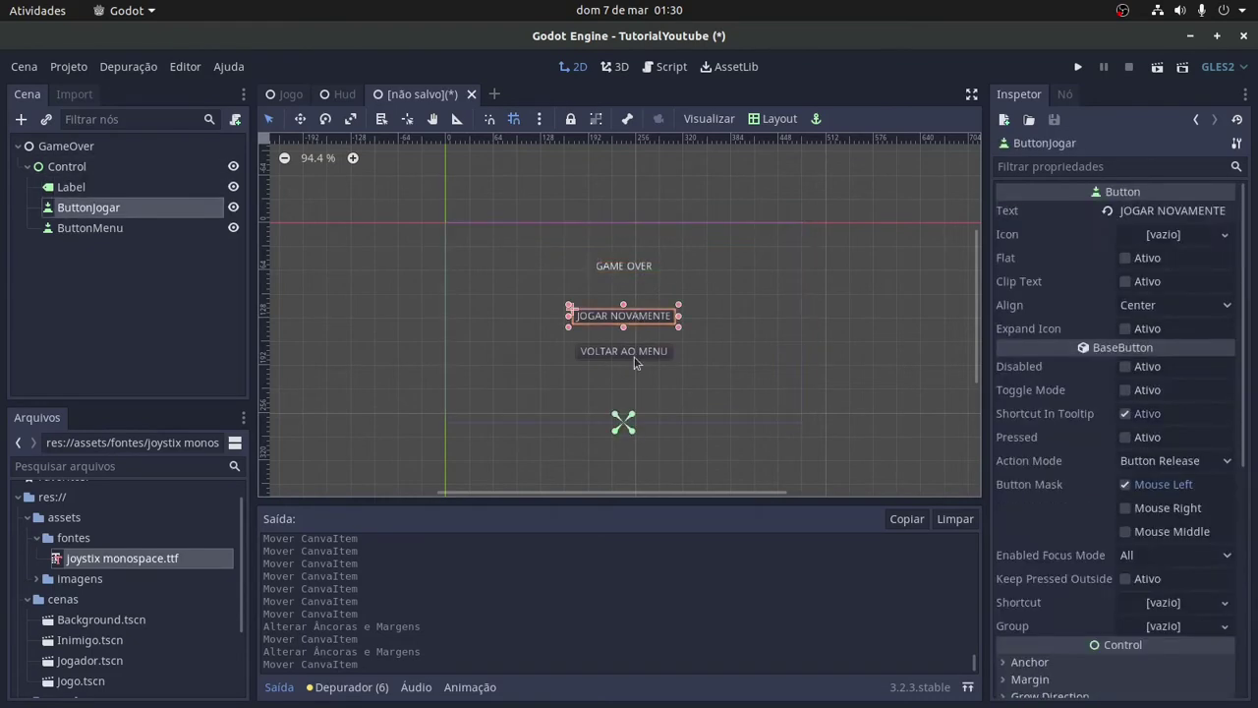
shift+click(634, 360)
key(Down)
key(Down)
key(Down)
key(Down)
key(Down)
key(Down)
key(Down)
key(Down)
key(Down)
key(Down)
key(Down)
key(Down)
key(Down)
key(Down)
key(Down)
key(Down)
key(Down)
key(Down)
key(Down)
key(Down)
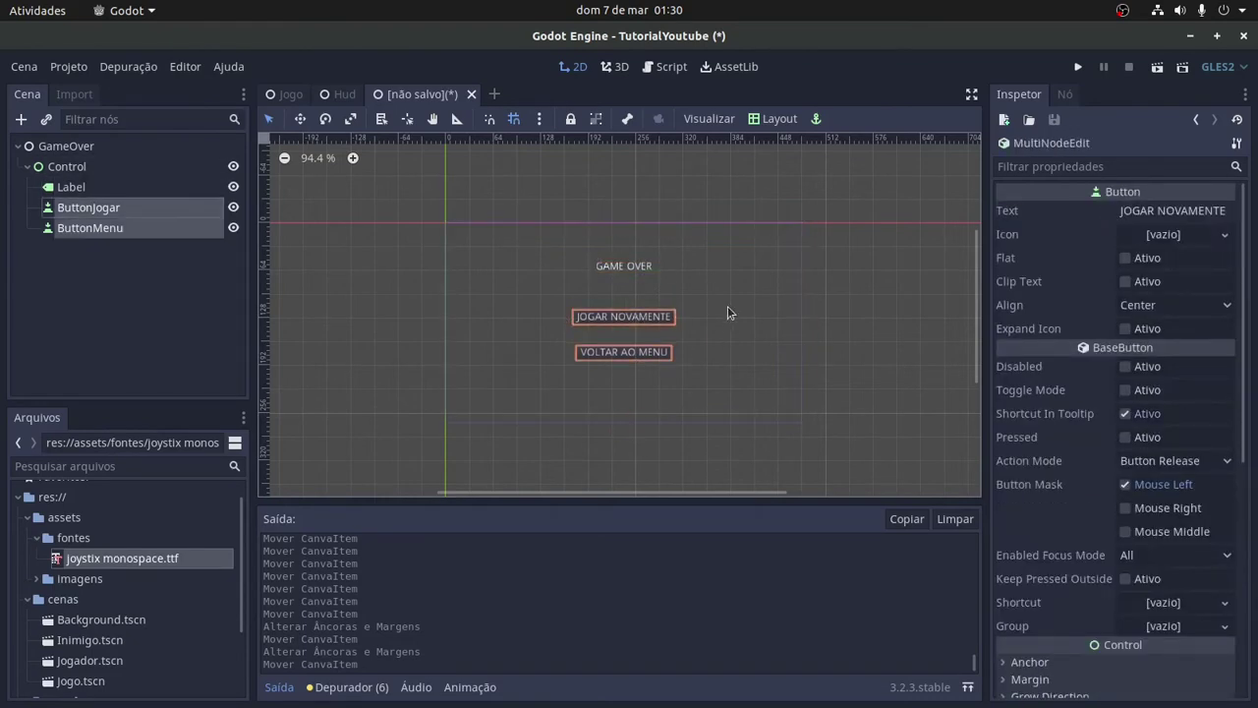
key(Down)
key(Down)
key(Down)
key(Down)
key(Down)
key(Down)
key(Down)
key(Down)
key(Down)
key(Down)
key(Down)
key(Down)
key(Down)
key(Down)
key(Down)
key(Down)
key(Down)
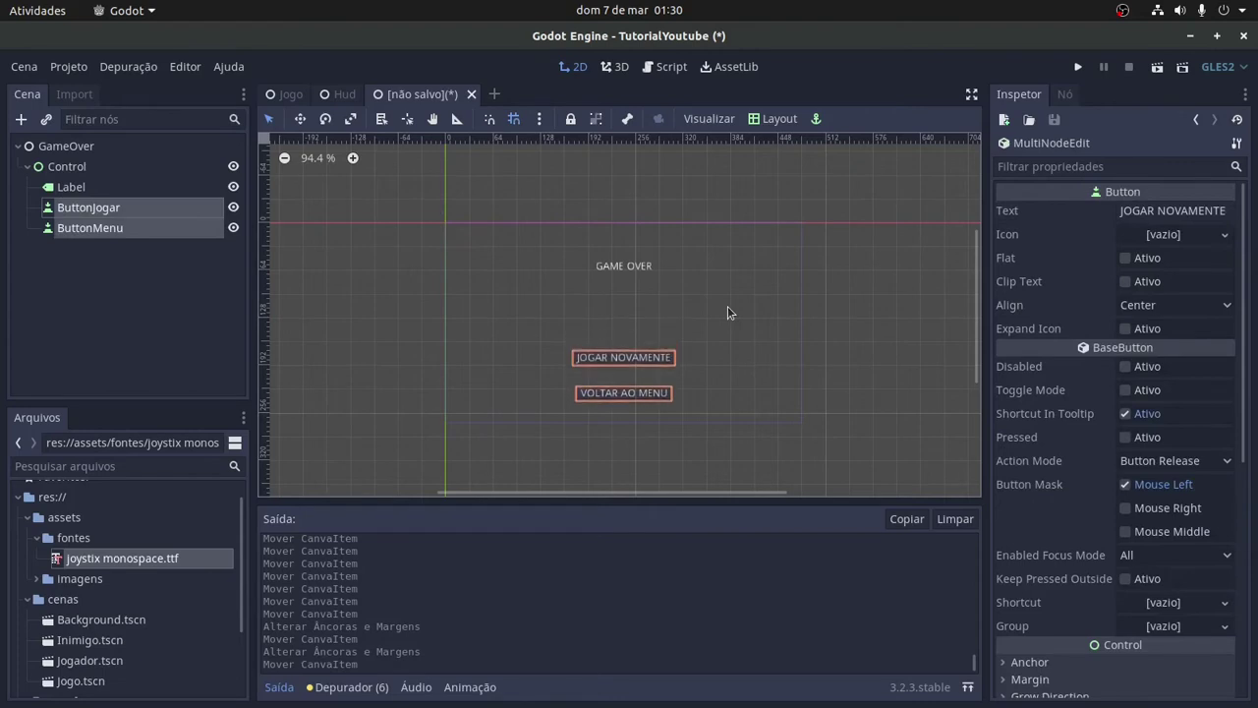
click(727, 312)
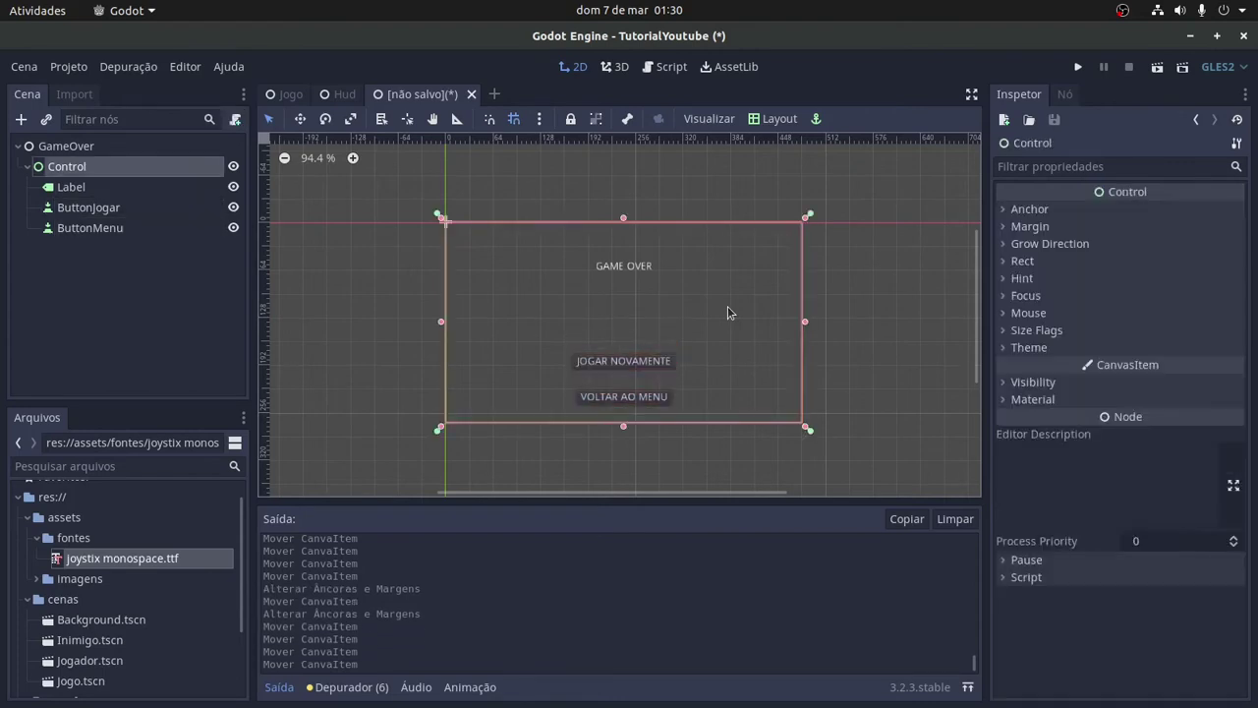
click(642, 272)
click(396, 257)
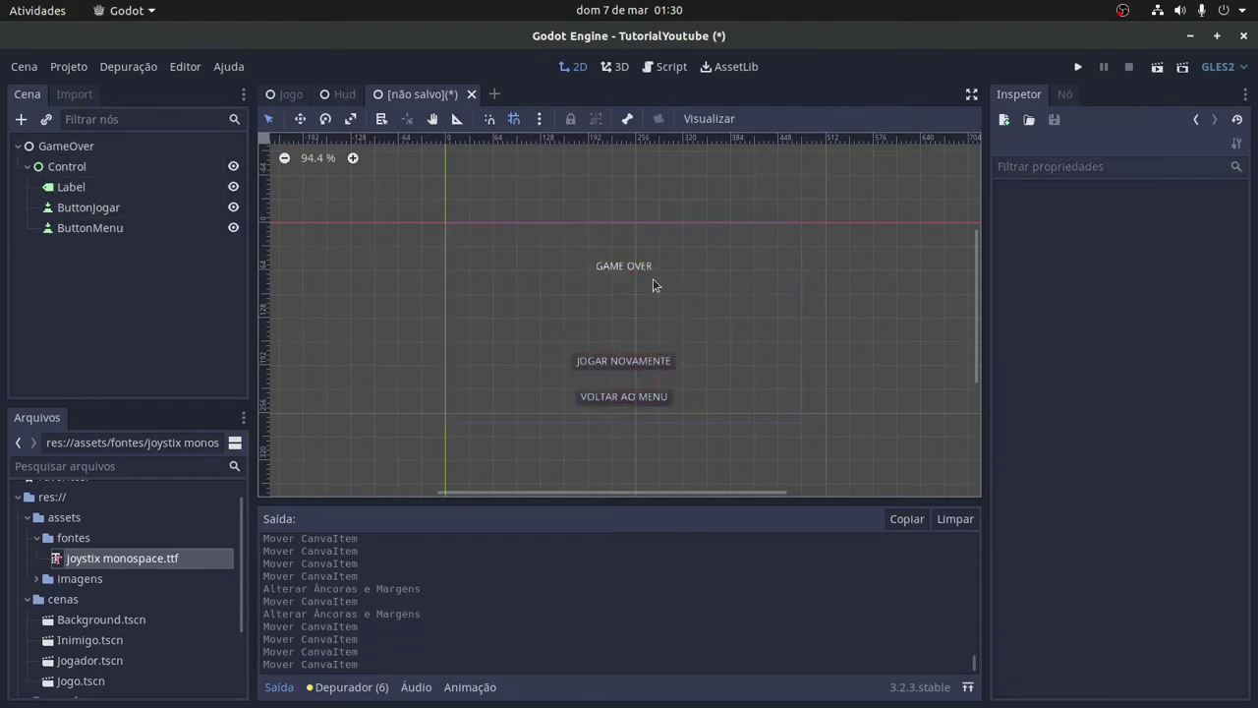
click(628, 265)
- Add a second Label node as a child of the Control node
right_click(120, 171)
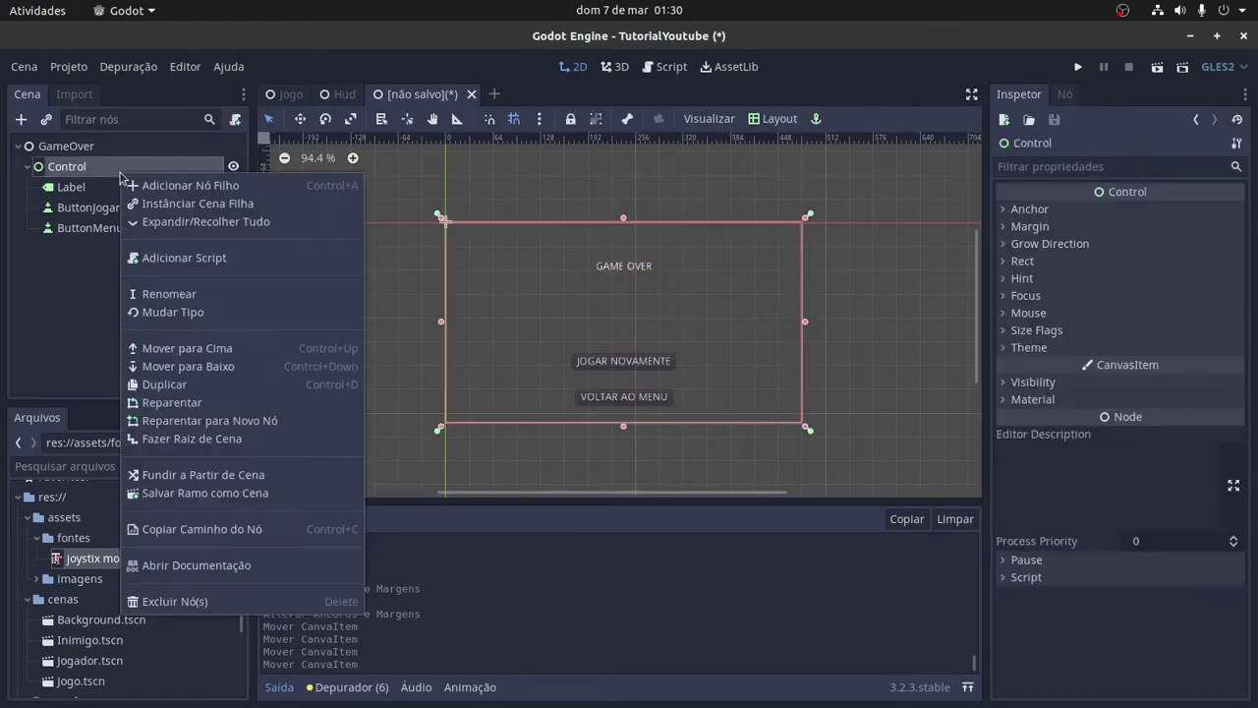
click(191, 187)
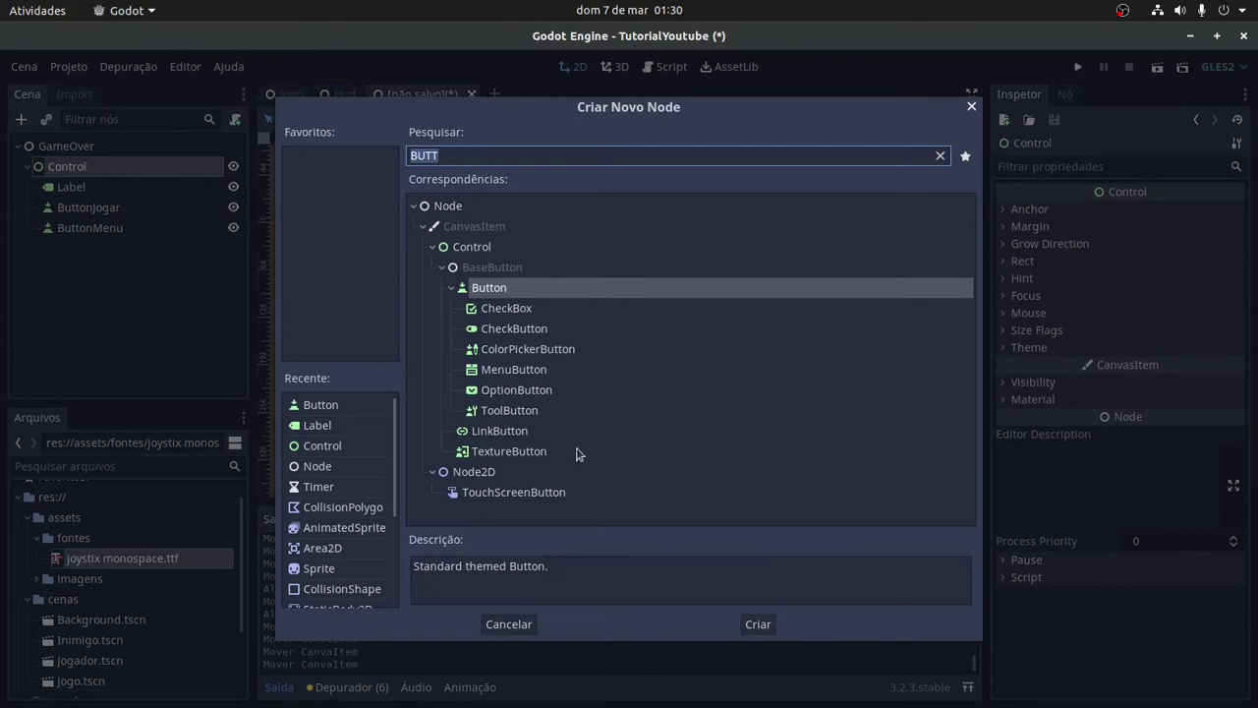
text(LABE)
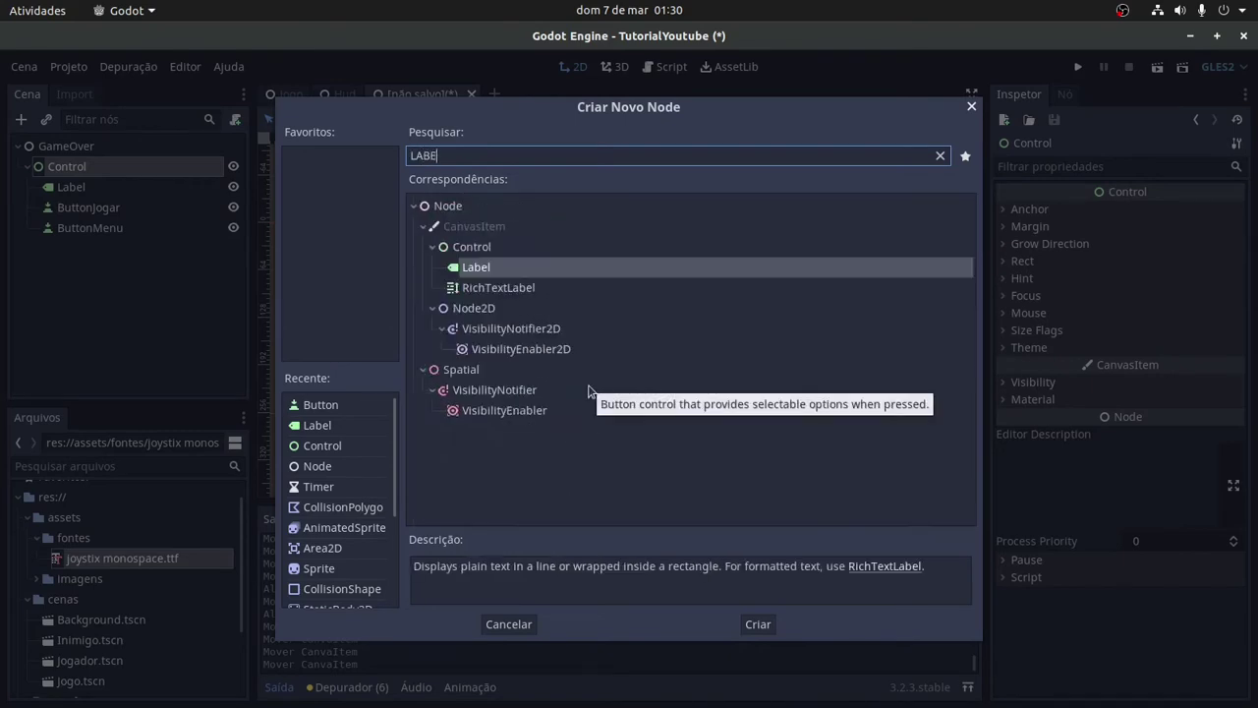
key(Return)
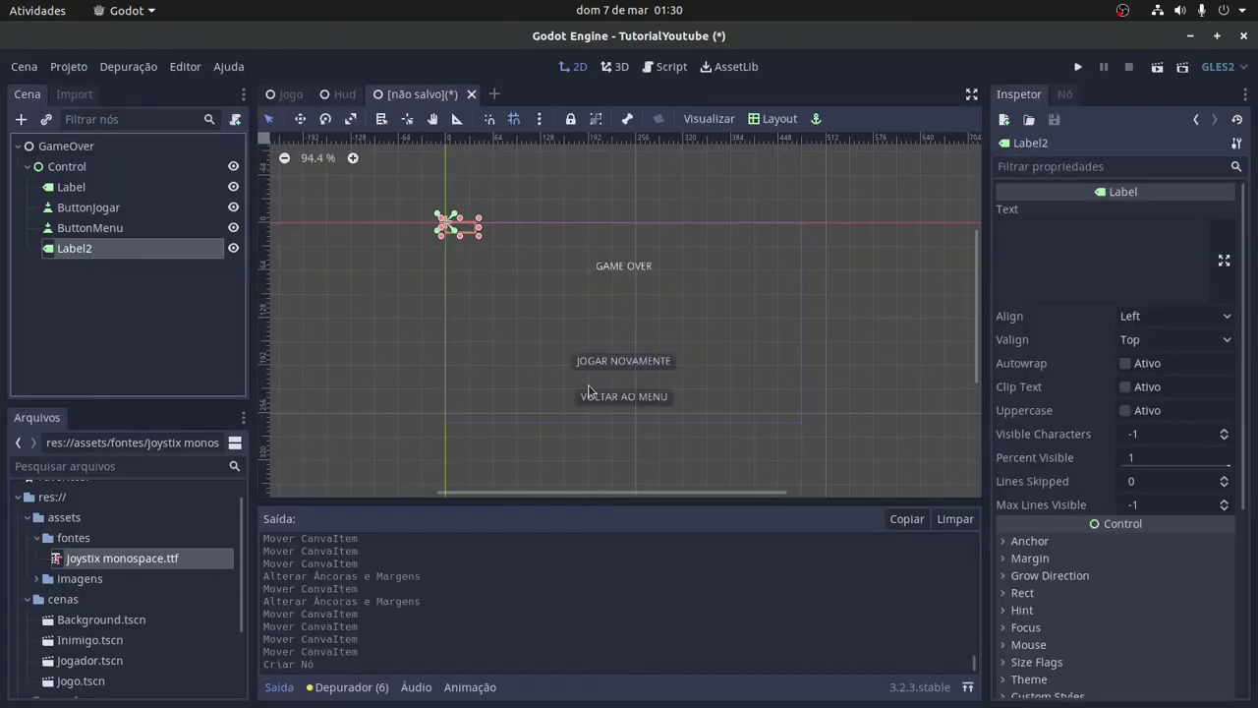
- Examine the scene's node hierarchy, from the GameOver root and Control down to the label and the two buttons
click(74, 169)
click(53, 149)
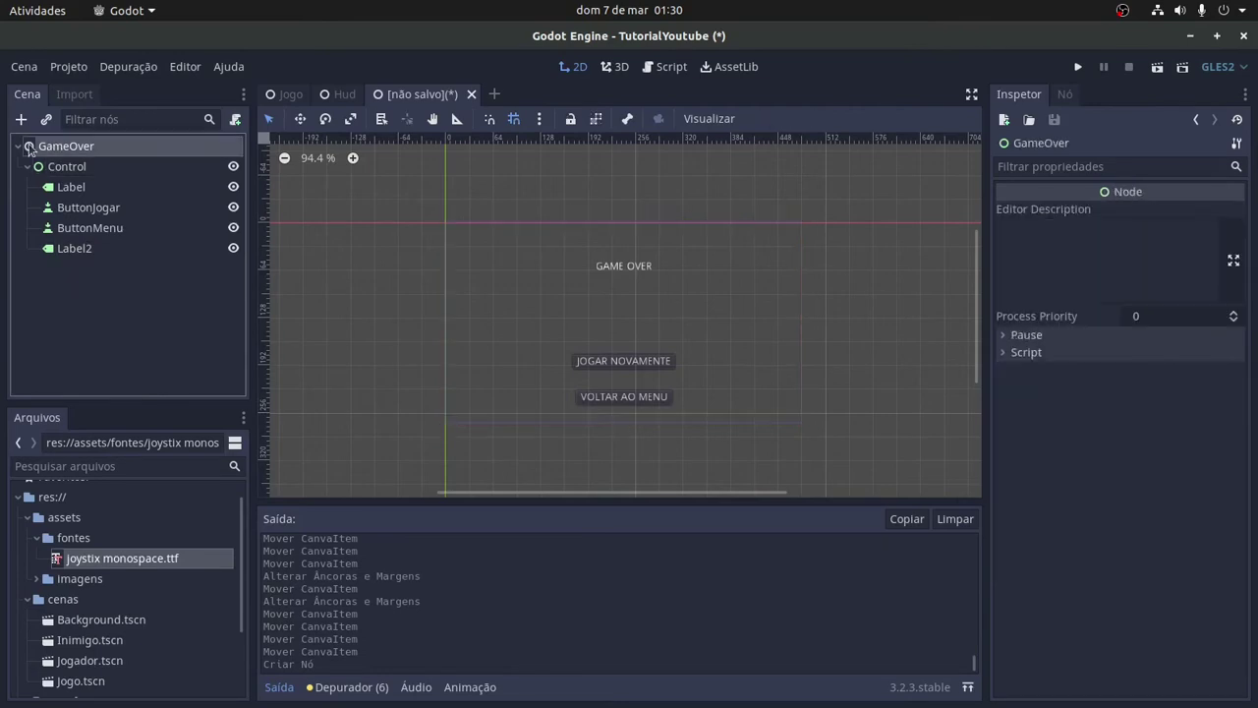
click(37, 168)
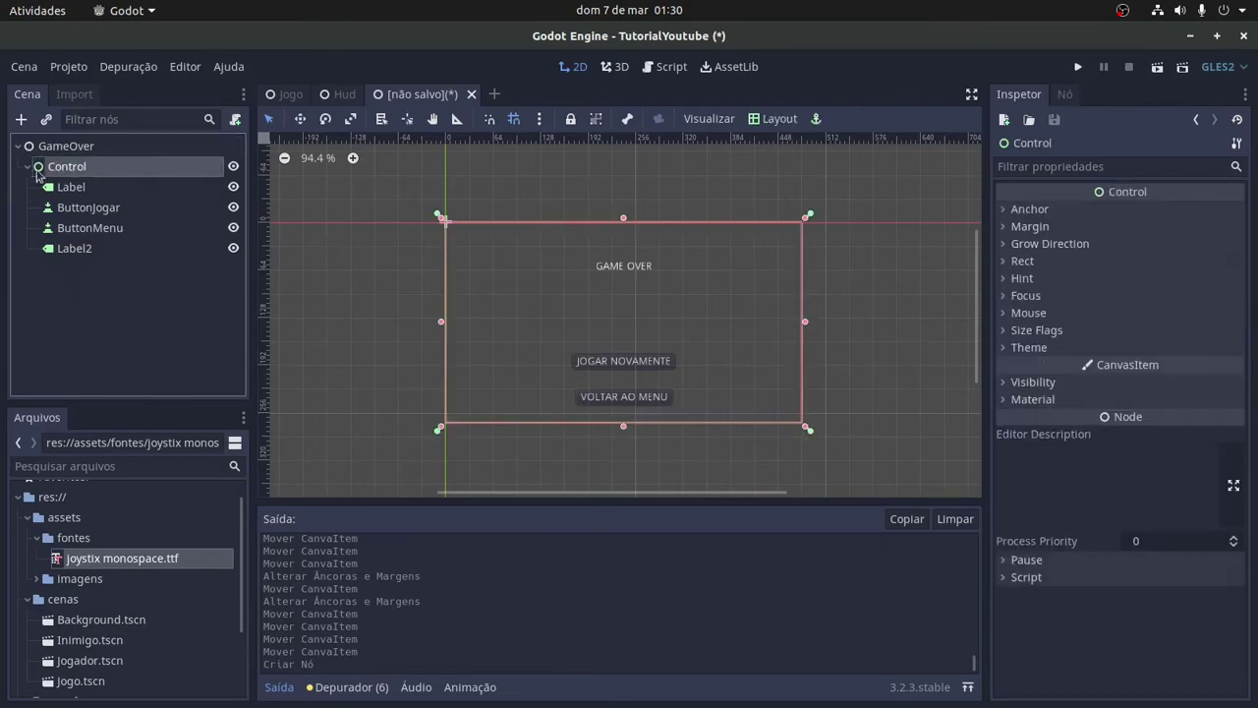
click(61, 147)
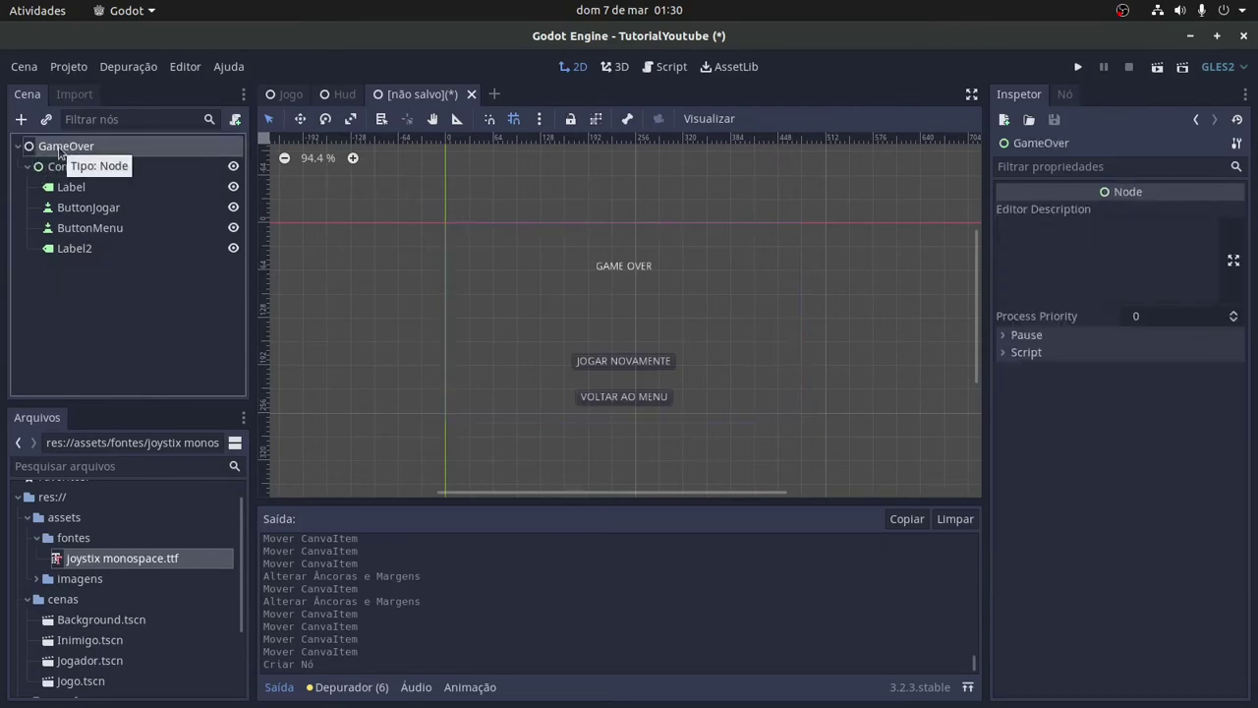
click(64, 190)
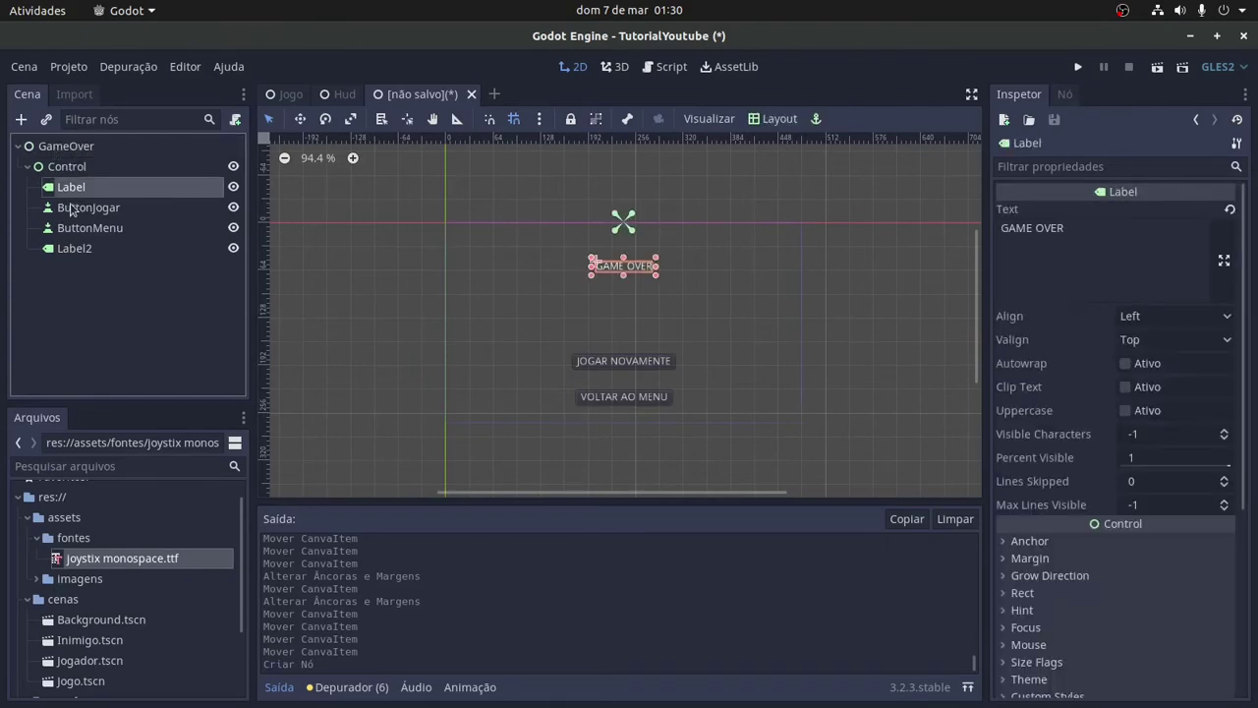
click(73, 211)
click(79, 229)
- Move the new Label2 node directly below Label in the scene tree and rename it LabelPontuacao
click(81, 250)
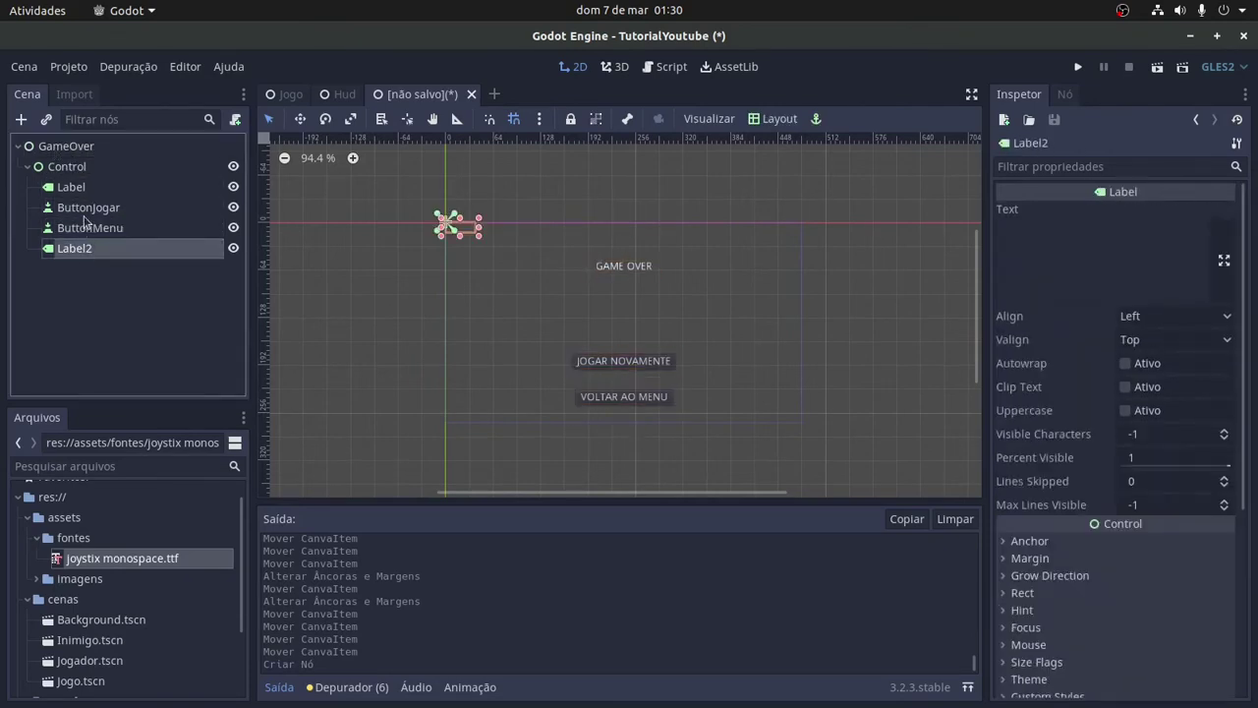
drag(81, 250, 137, 194)
double_click(132, 208)
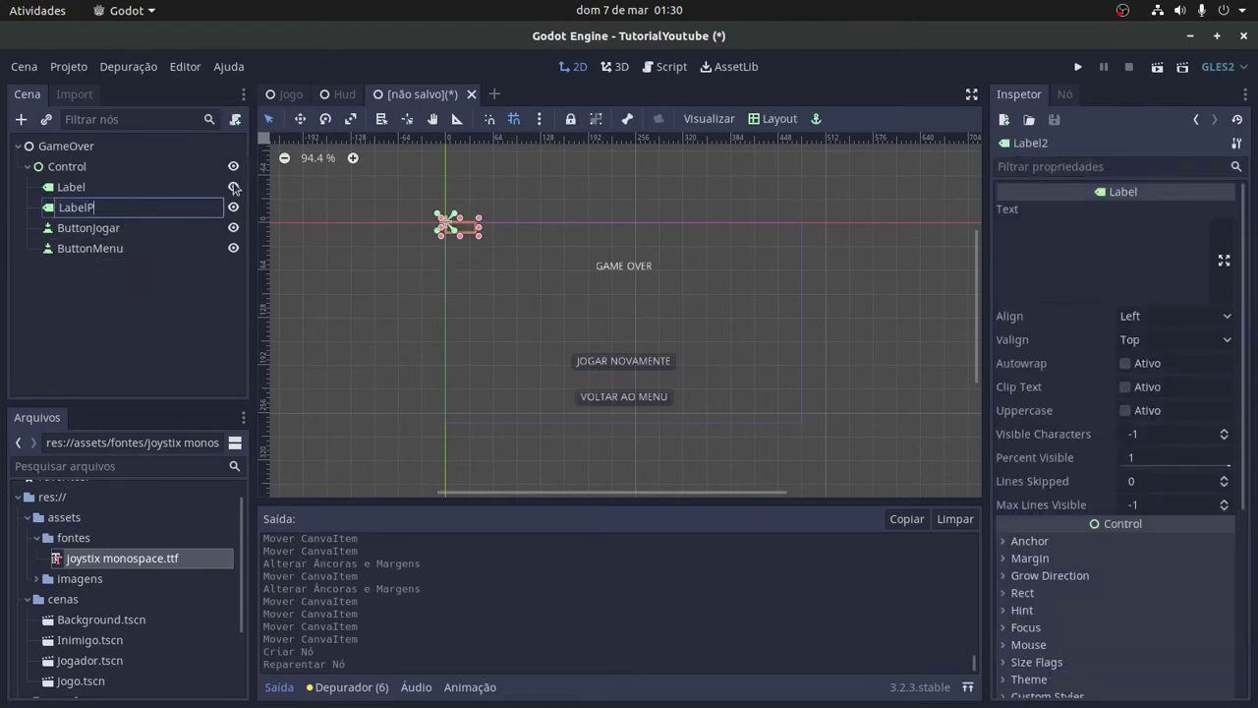
key(Return)
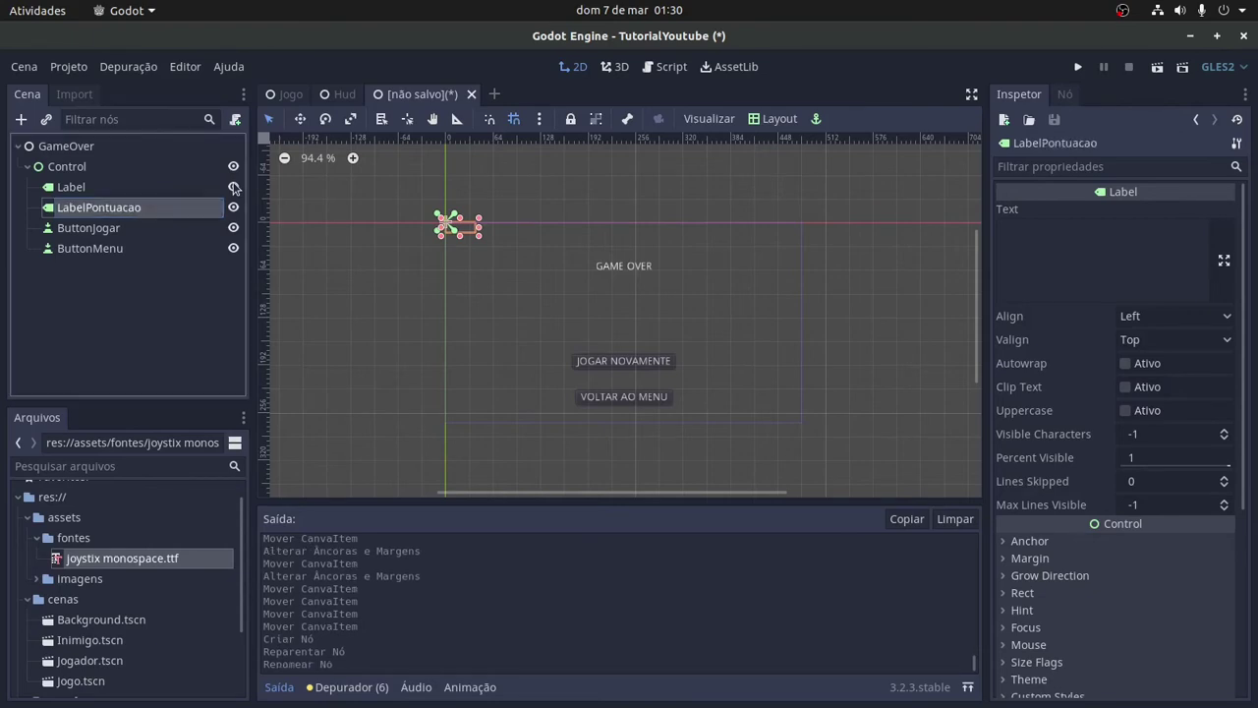
- Set the text of LabelPontuacao to "SUA PONTUAÇÃO FOI DE X PONTOS"
click(1093, 242)
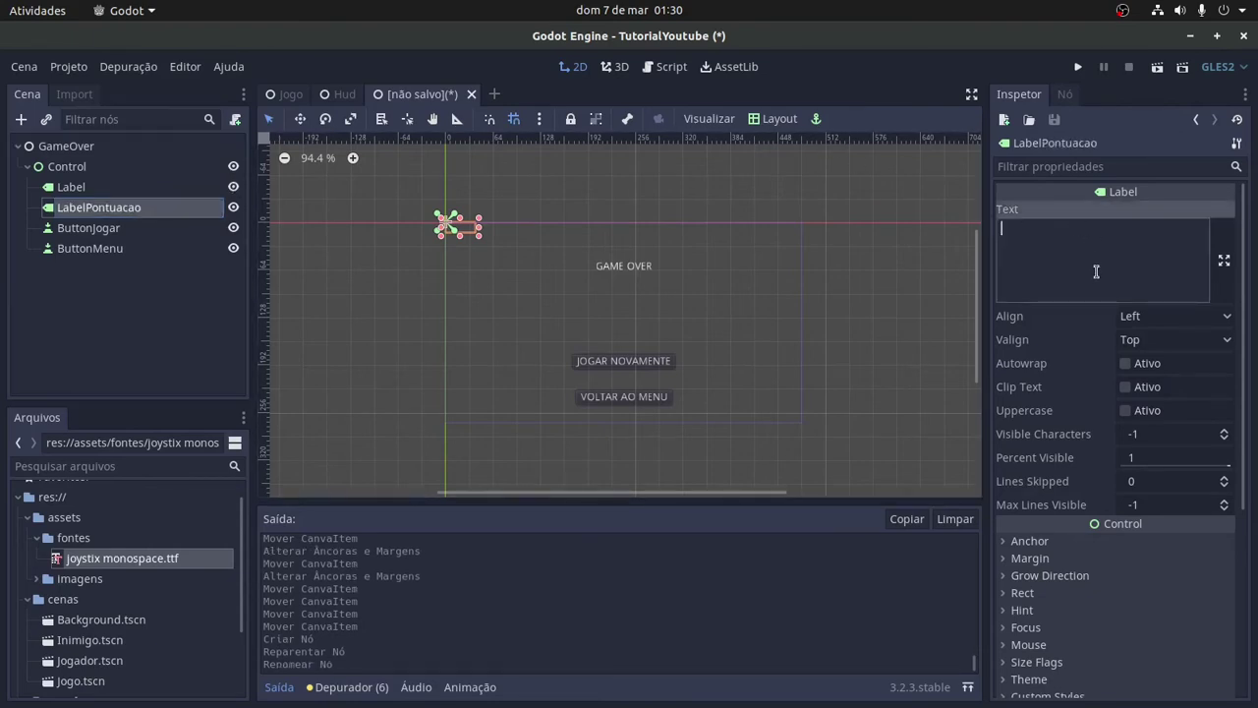
text(SUA )
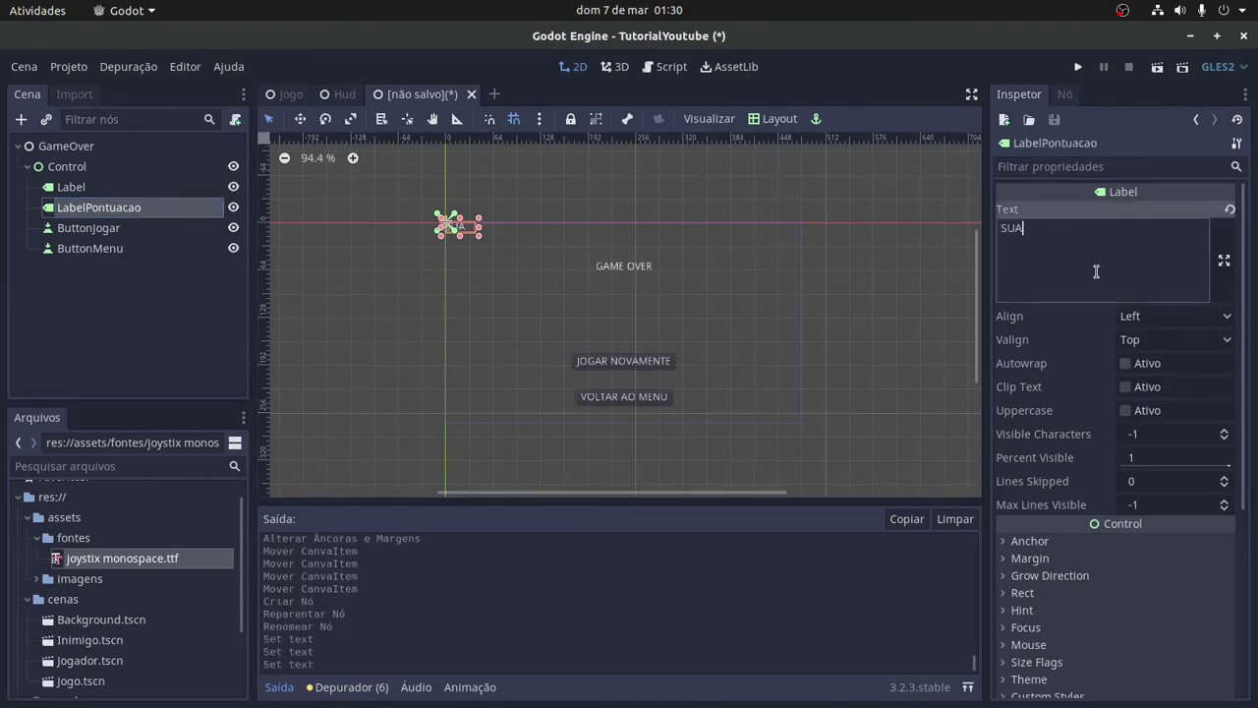
text(PON)
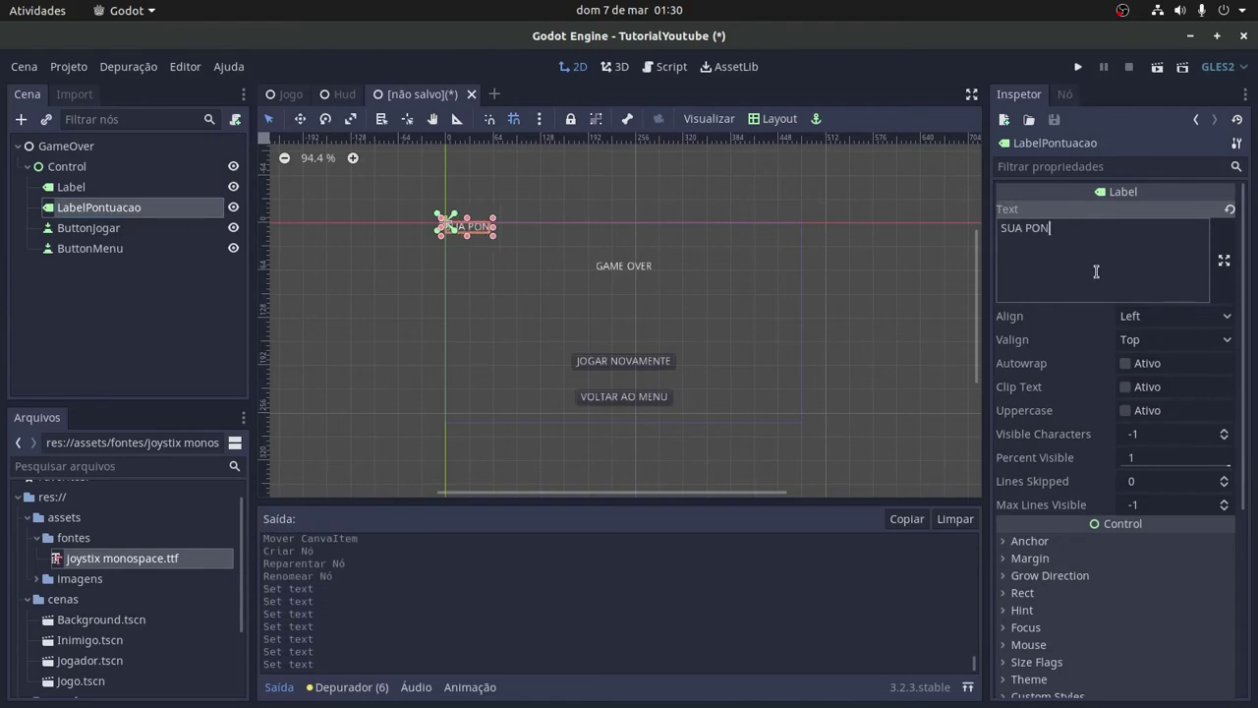
text(TUAÇÃO )
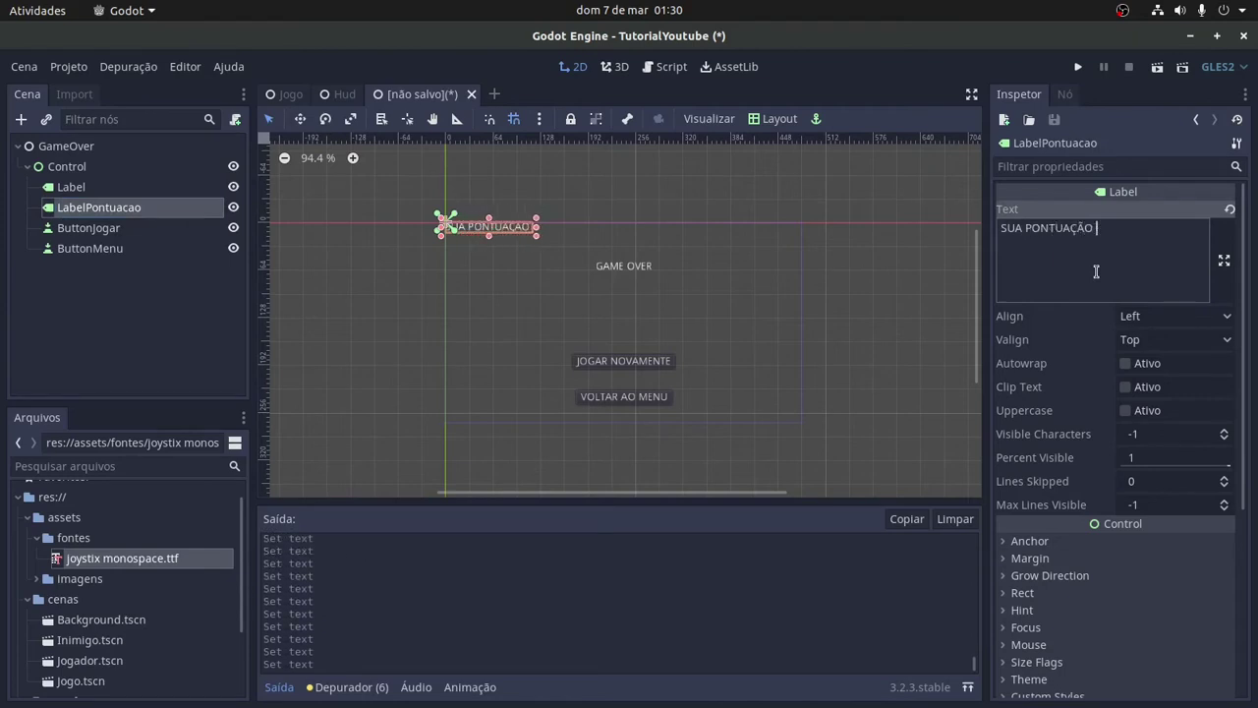
text(FOI DE )
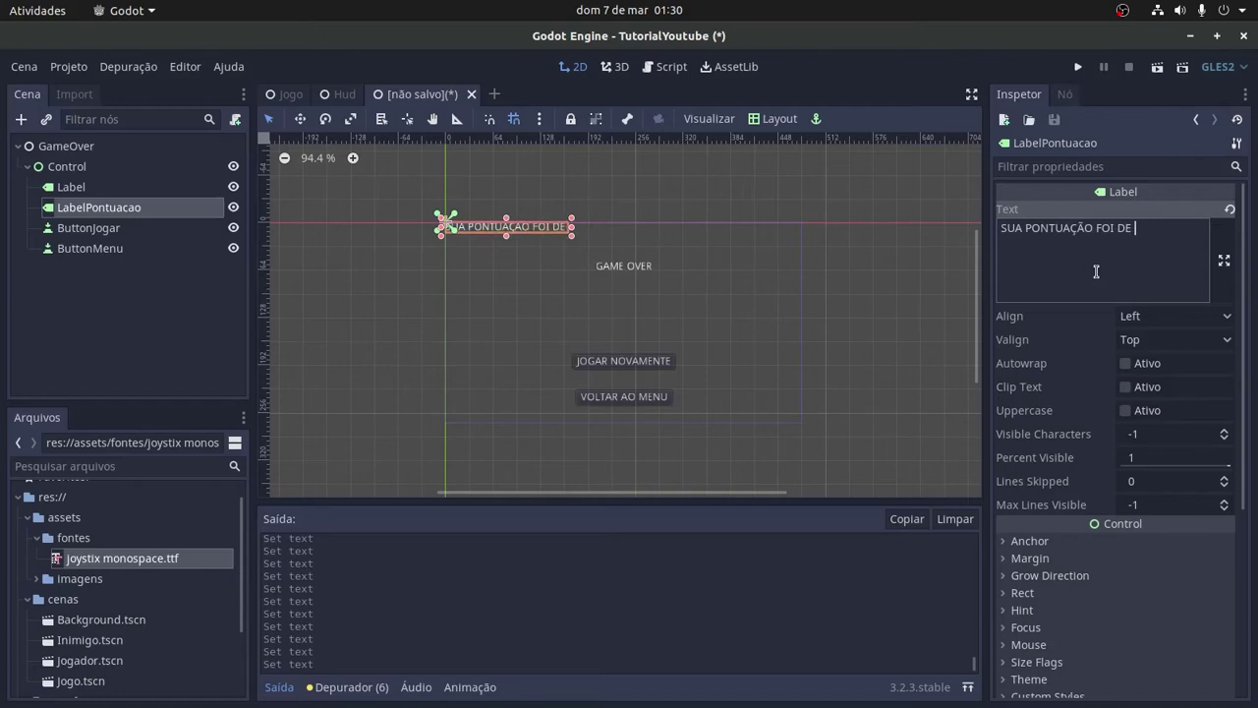
text(X PONTOS)
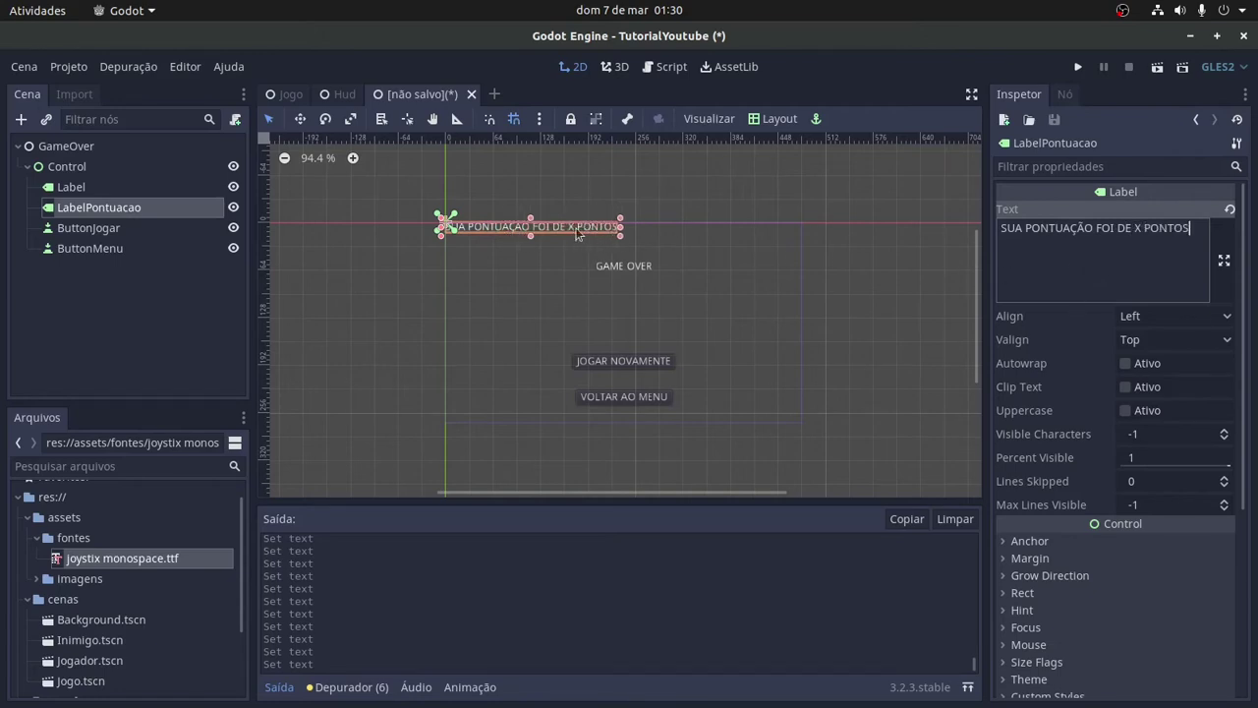
- Set the layout of the LabelPontuacao node to Centro
mouse_move(577, 233)
mouse_down()
mouse_move(659, 325)
mouse_move(611, 303)
mouse_move(576, 233)
mouse_up()
click(779, 119)
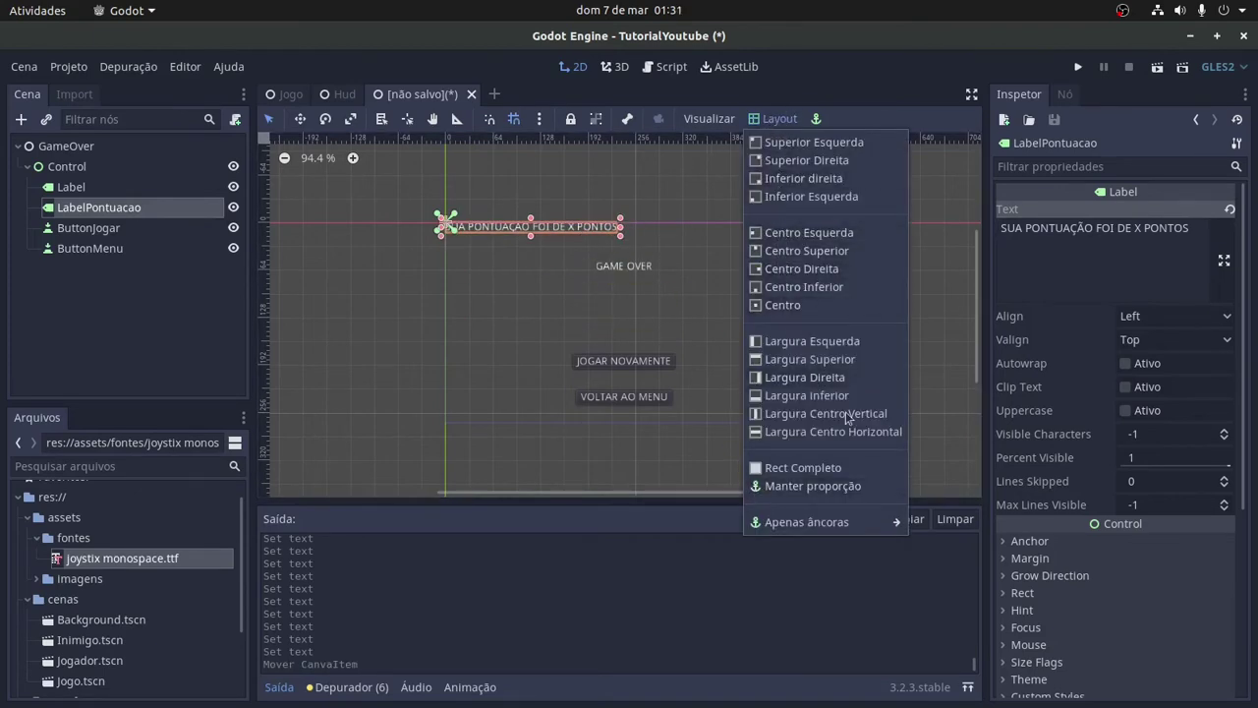
click(784, 305)
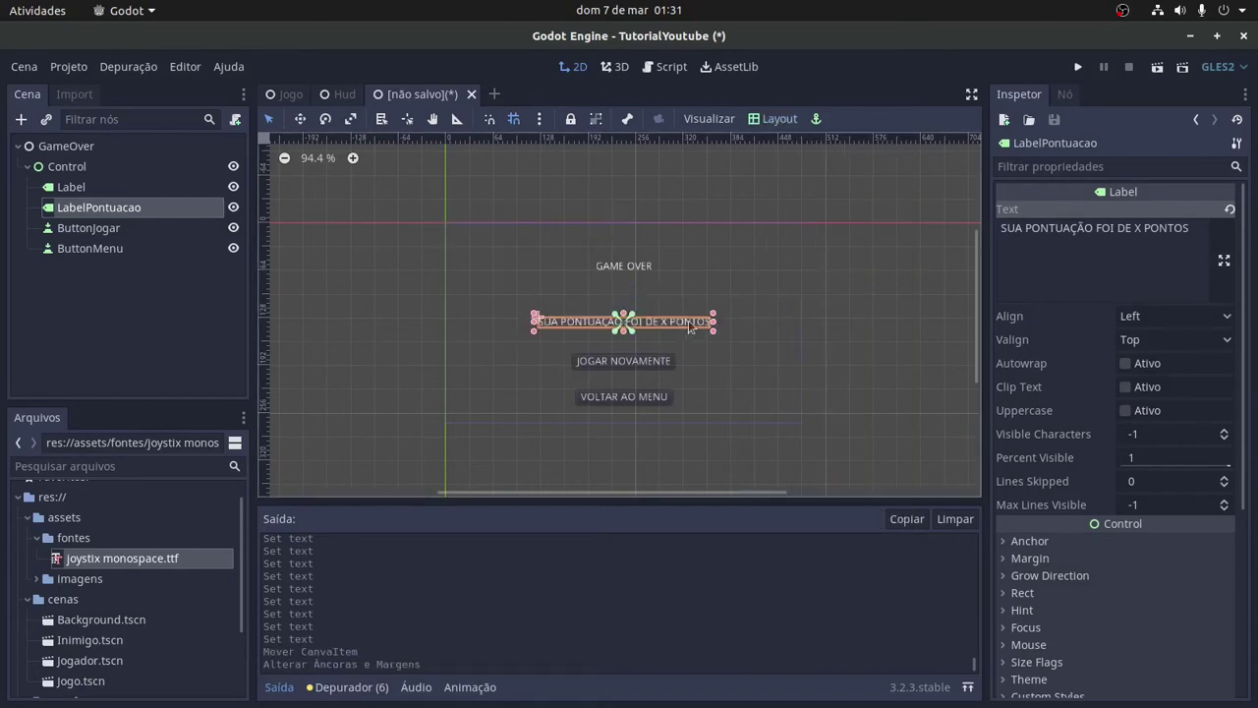
click(656, 301)
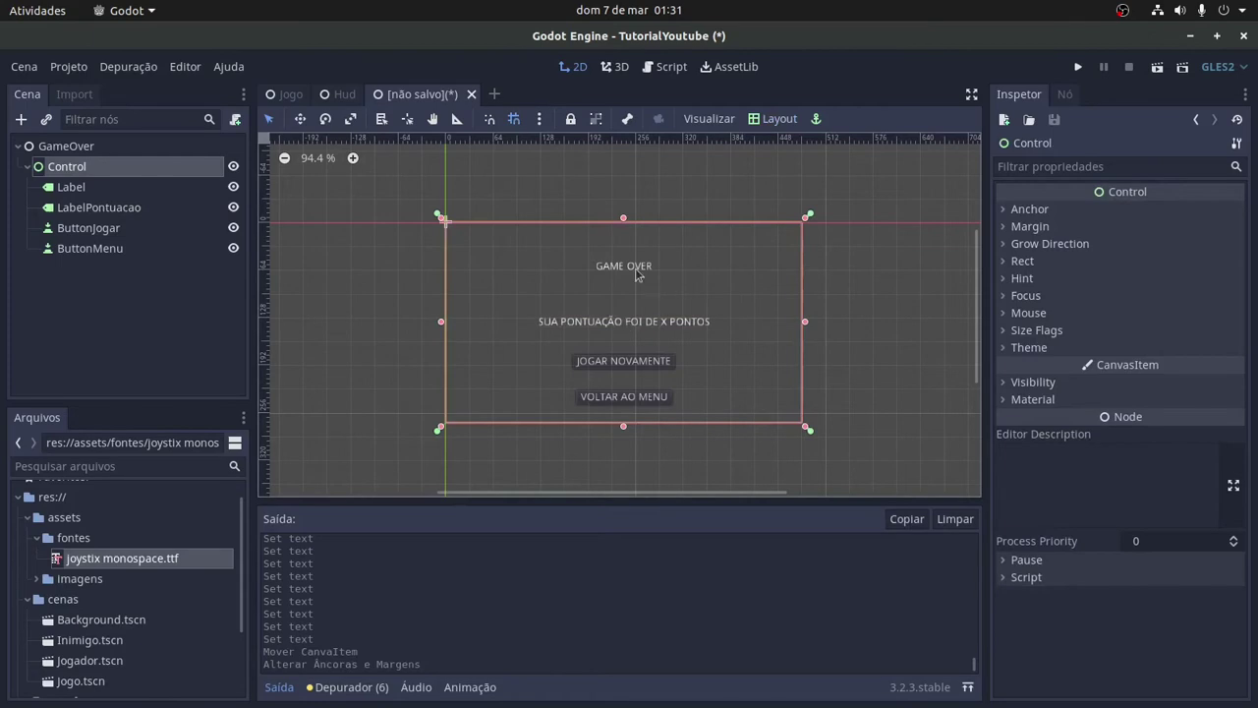
click(636, 277)
click(663, 320)
click(656, 200)
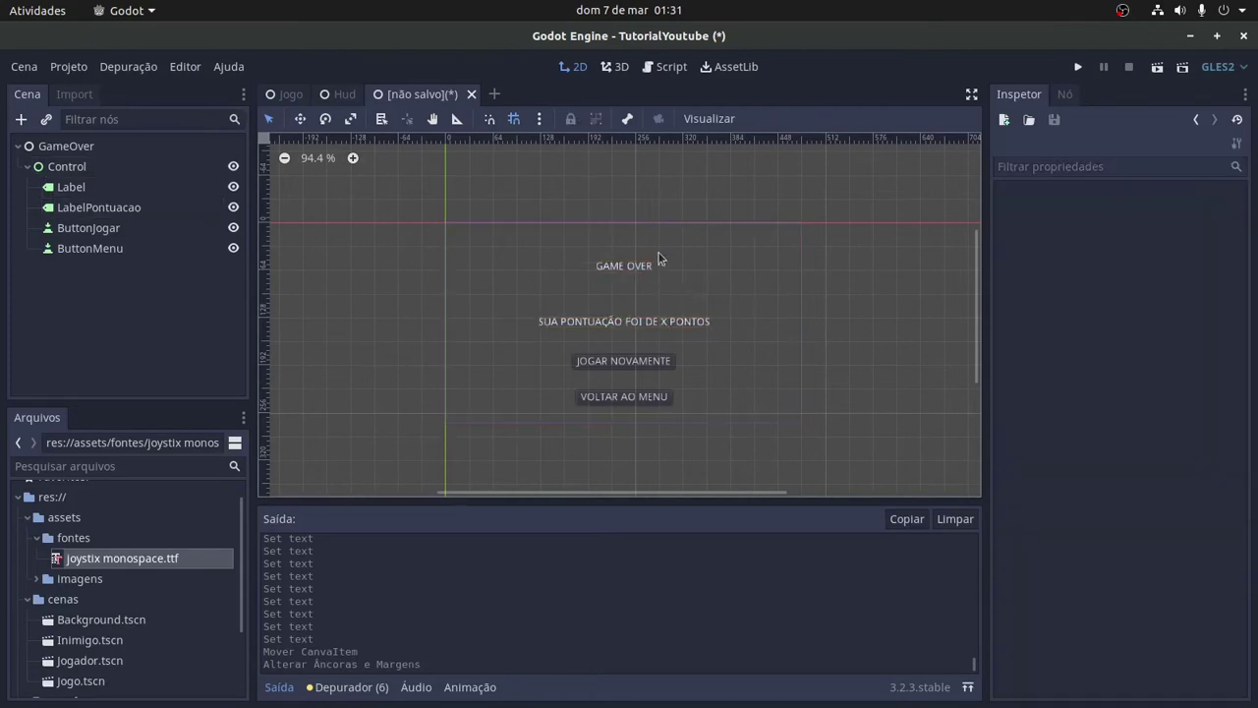
- Assign a new DynamicFont as the custom font of the GAME OVER label
click(636, 273)
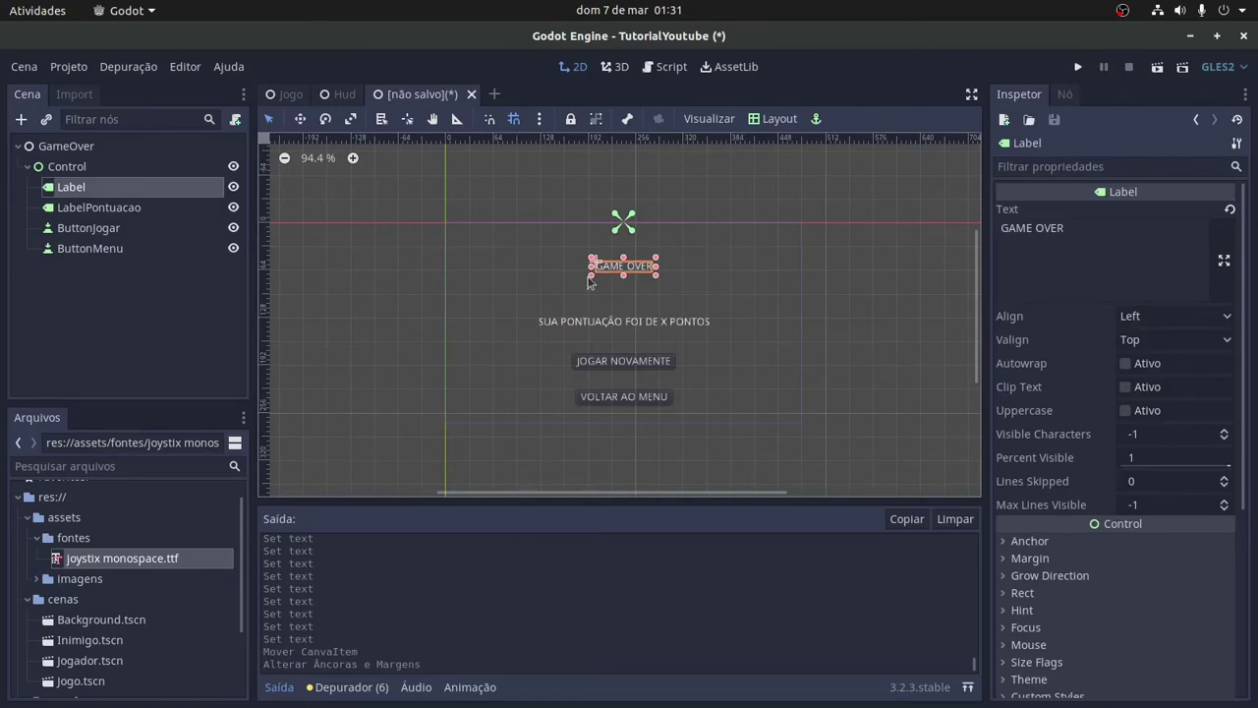
scroll(116, 538, down, 2)
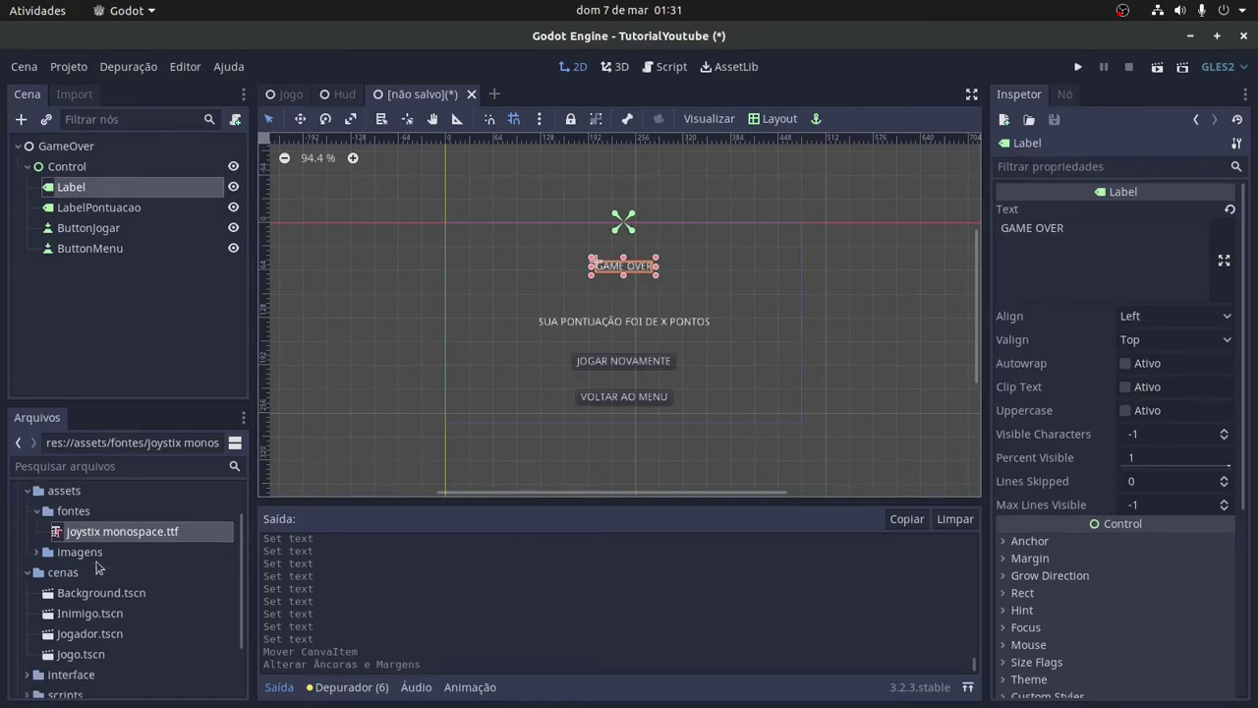
scroll(138, 543, up, 3)
scroll(1115, 346, down, 5)
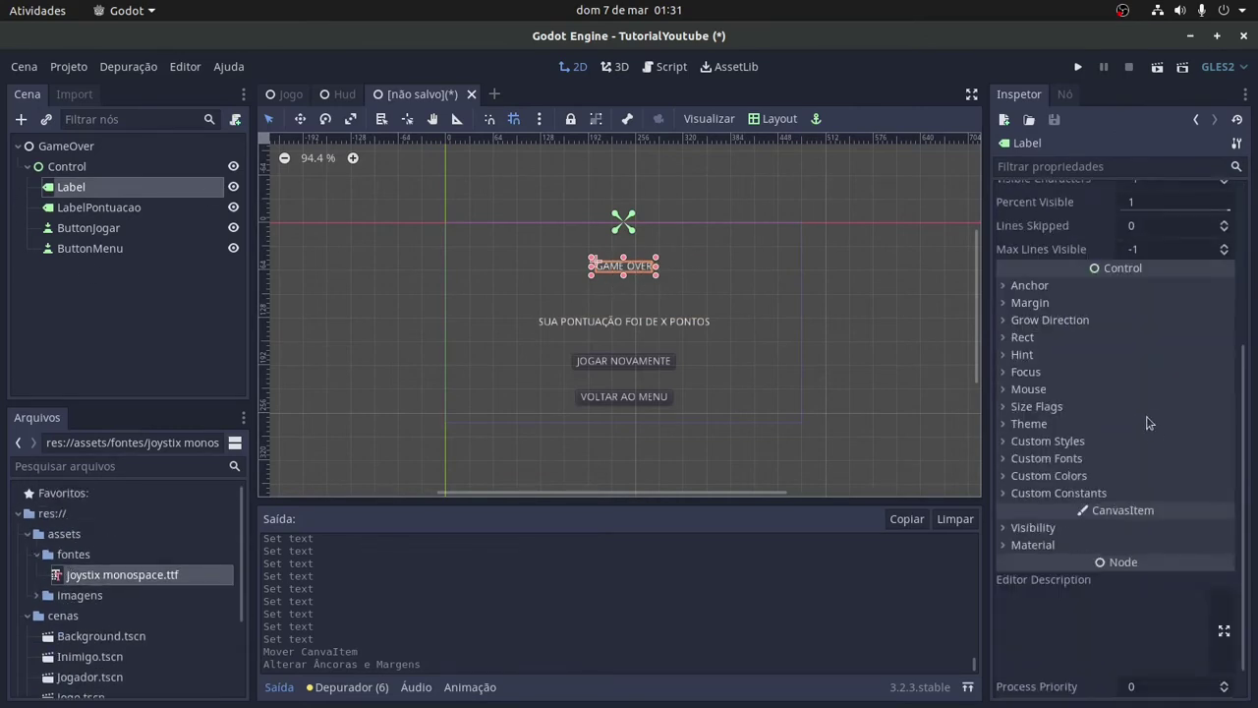
click(1014, 478)
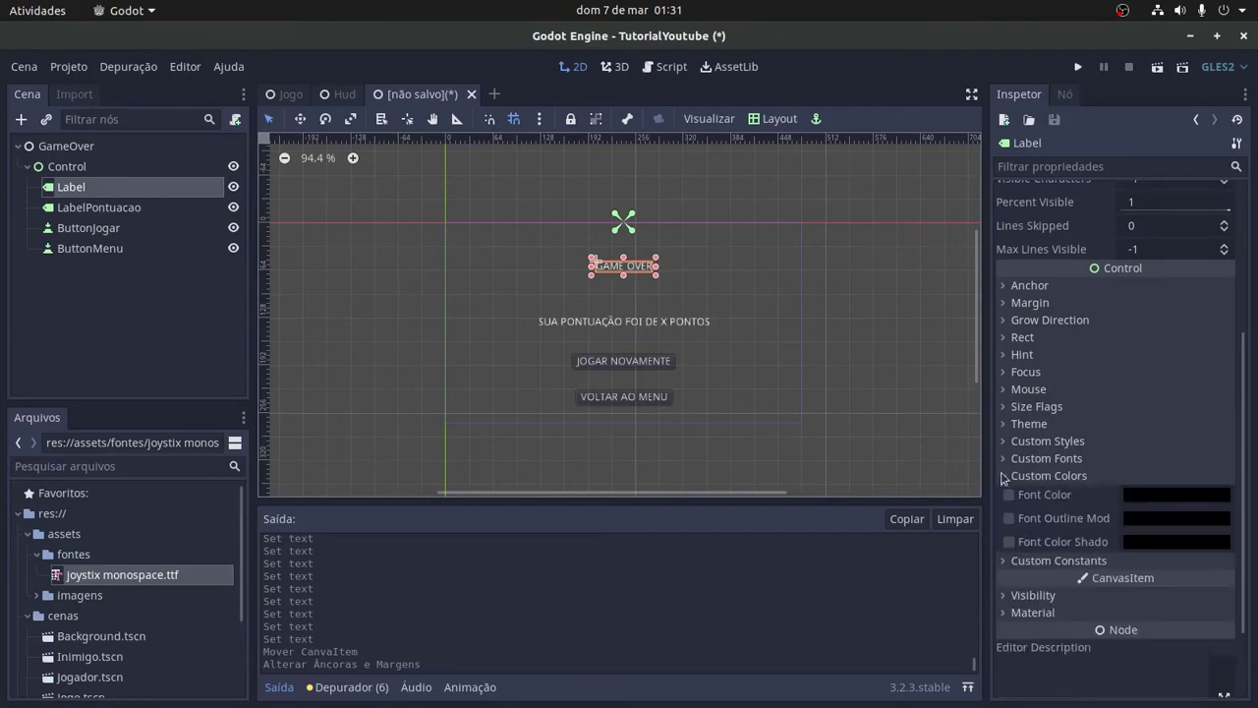
click(1029, 462)
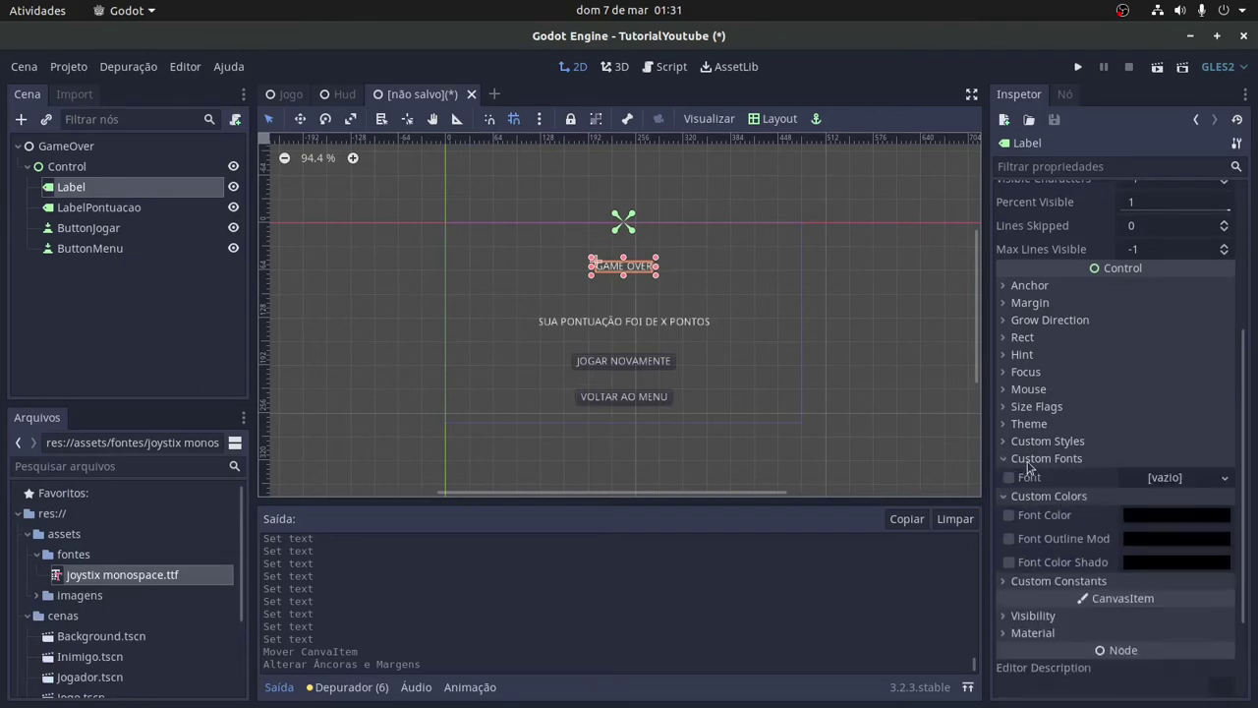
click(1140, 479)
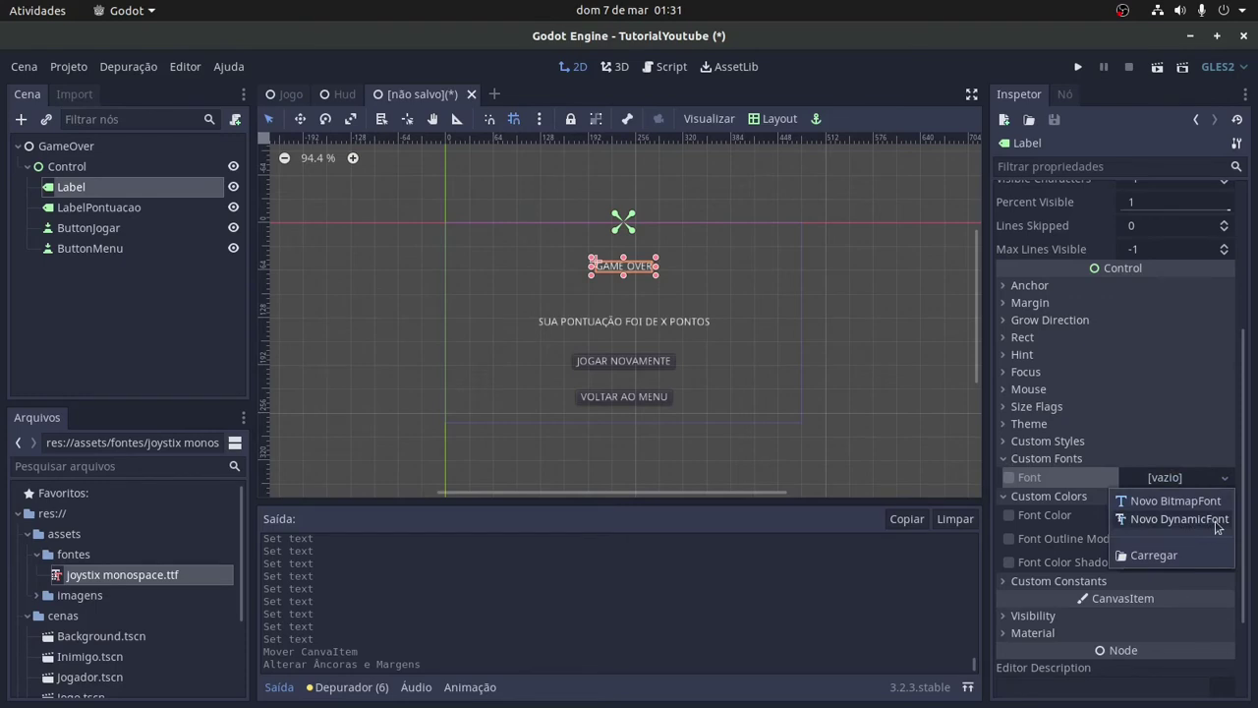
click(1214, 521)
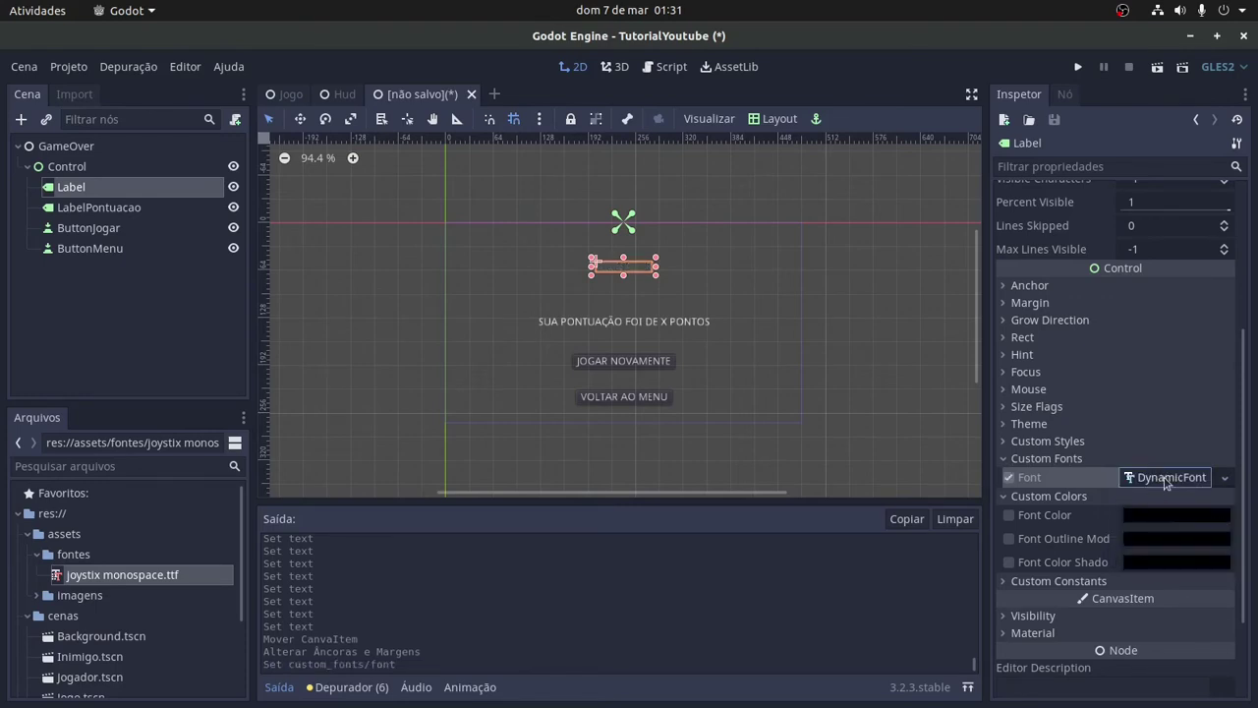
- Set the font data of the GAME OVER label's DynamicFont to joystix monospace.ttf
click(1166, 478)
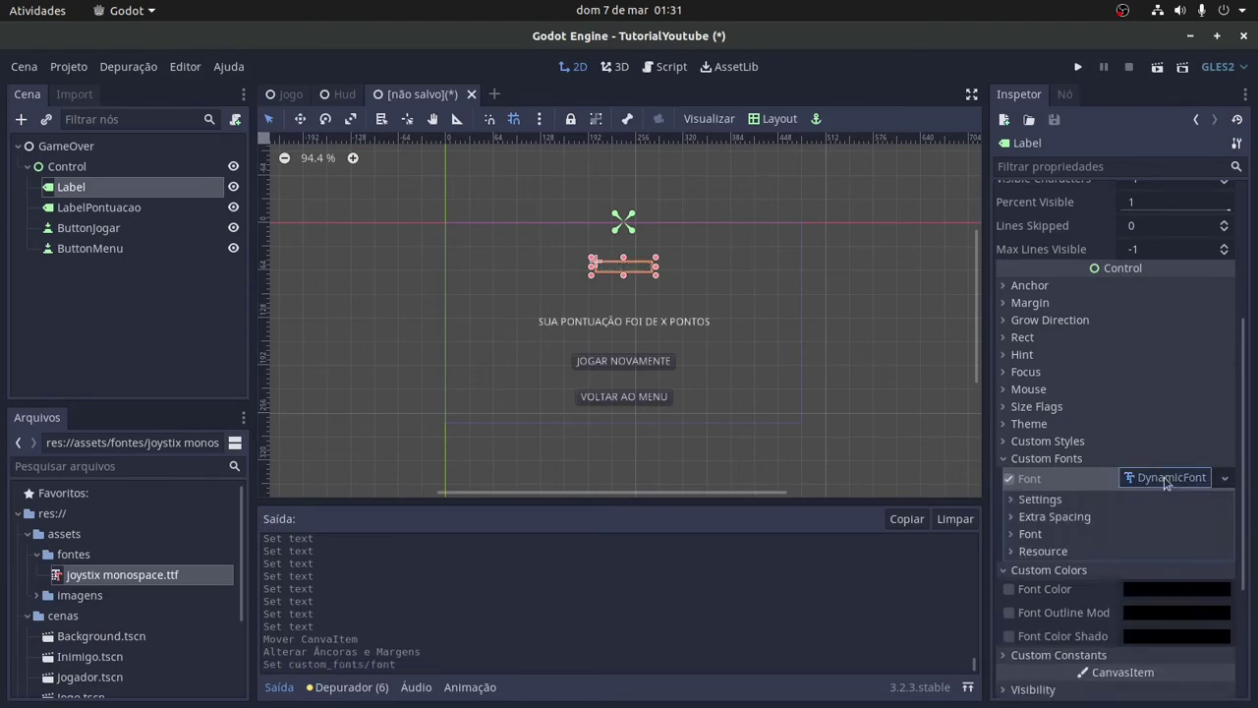
click(1019, 537)
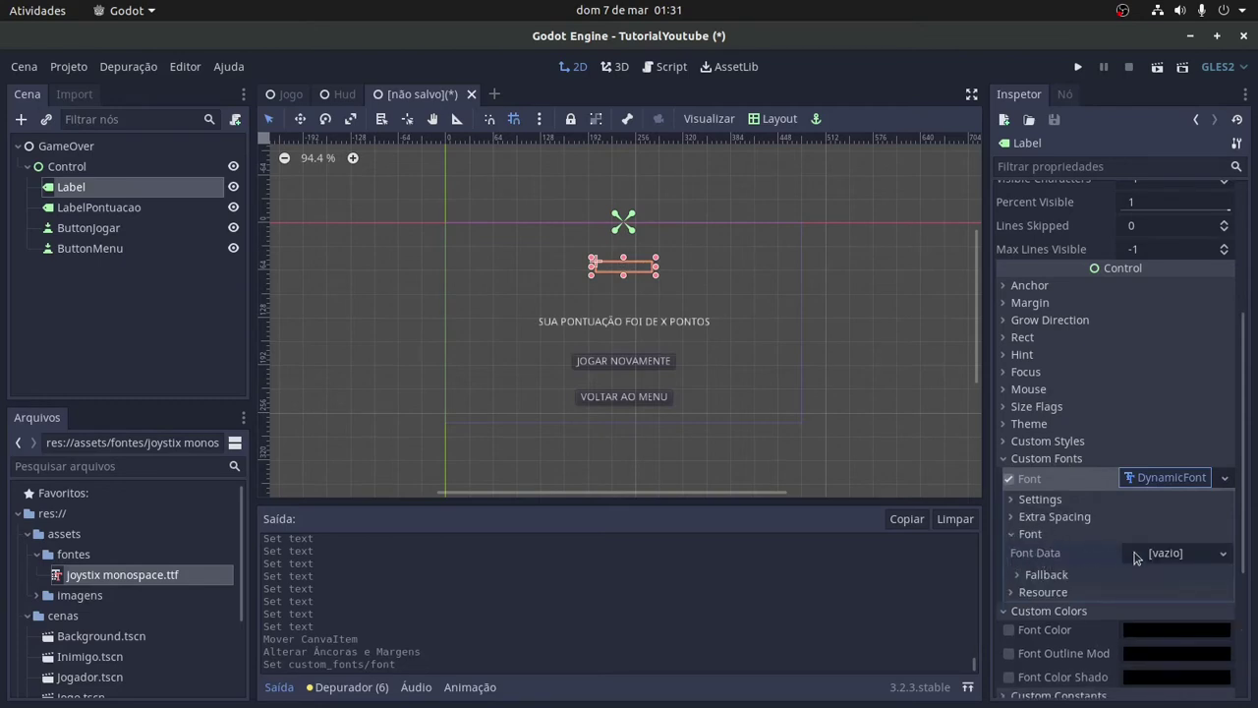
drag(118, 575, 1160, 553)
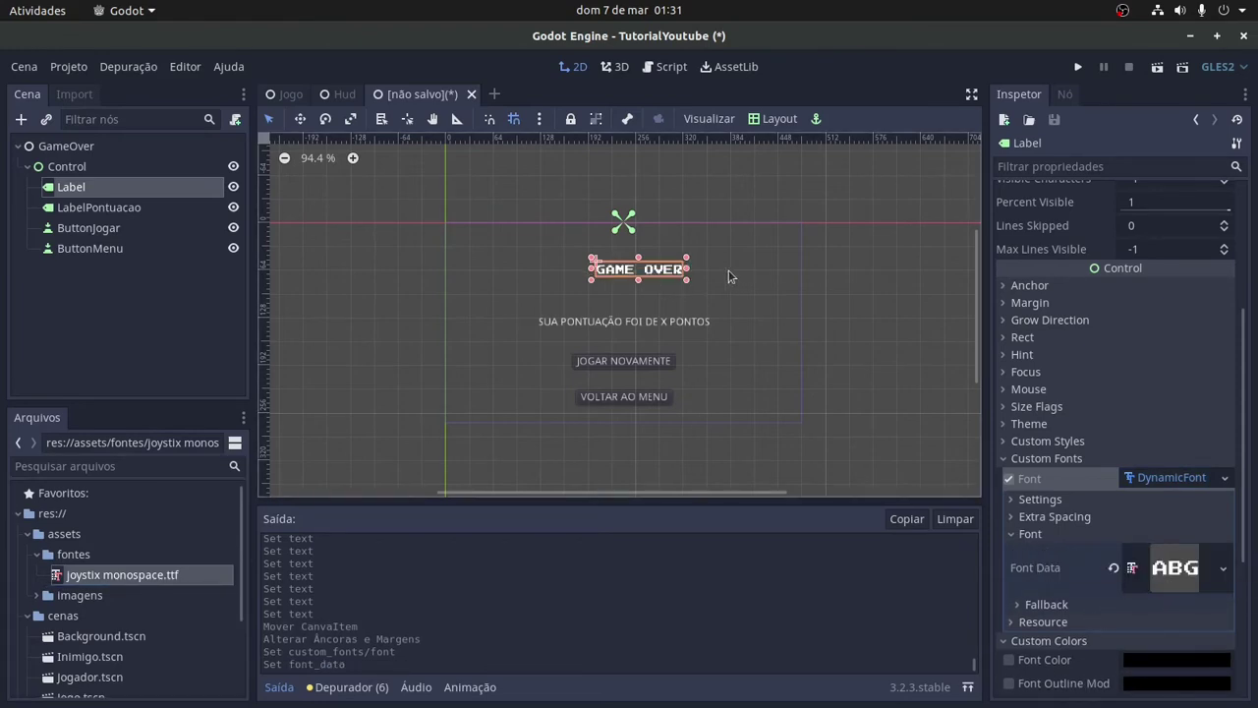
- Assign a new DynamicFont as the custom font of the LabelPontuacao node
click(676, 331)
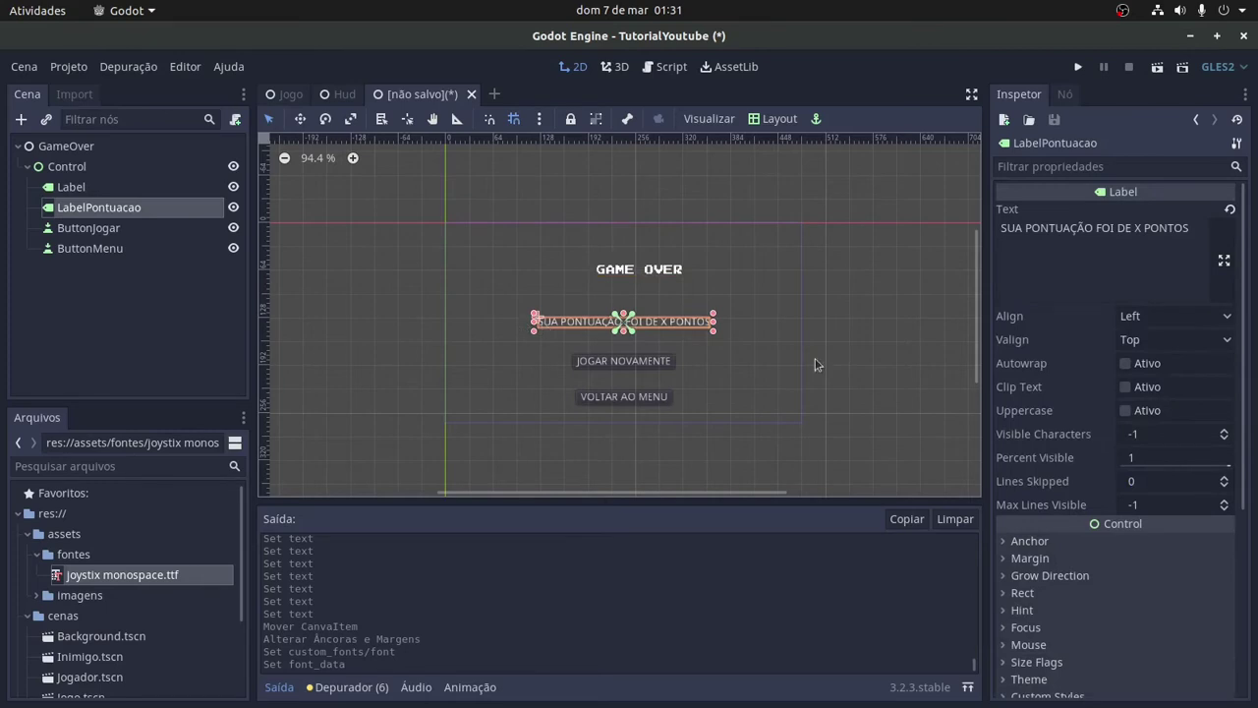
scroll(1115, 524, down, 5)
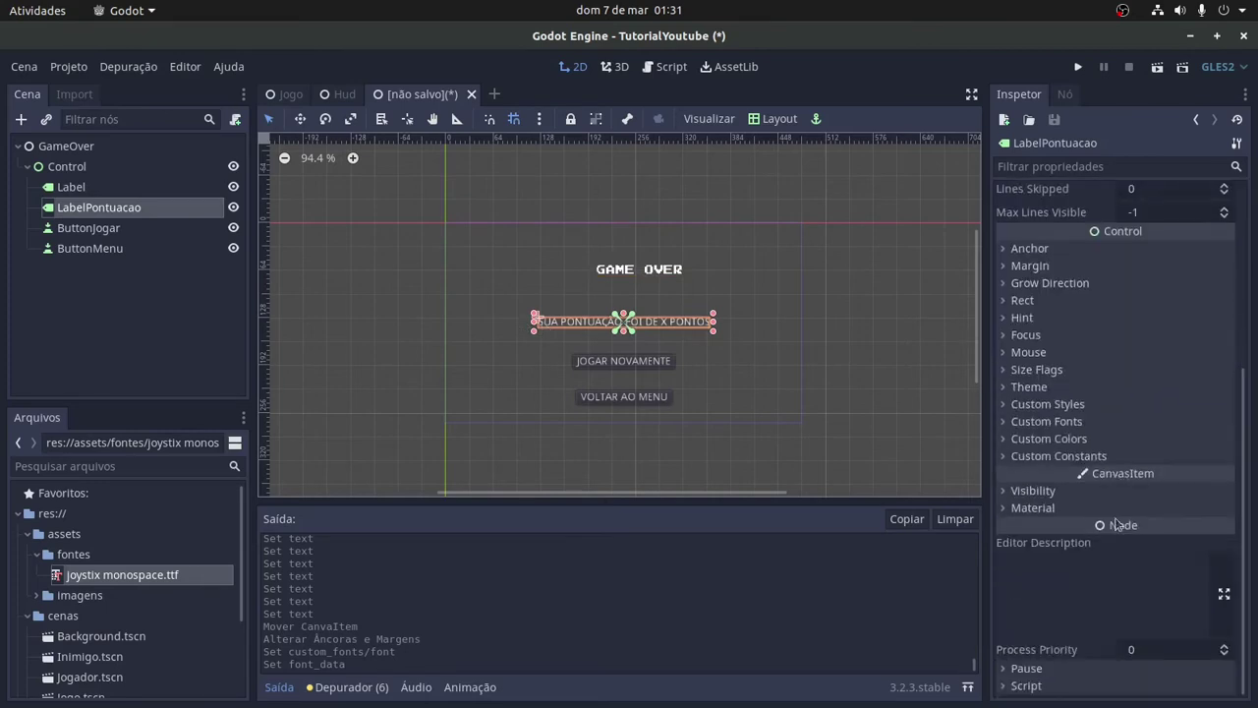
click(1043, 424)
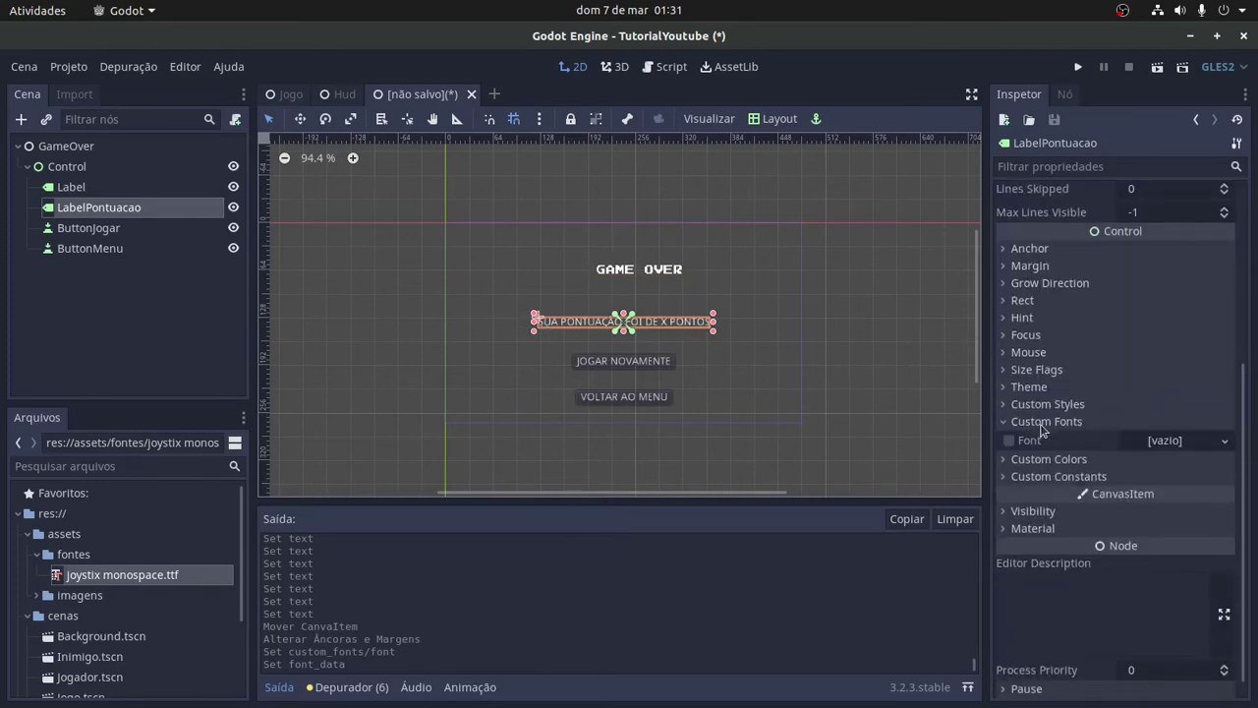
click(1173, 446)
click(884, 429)
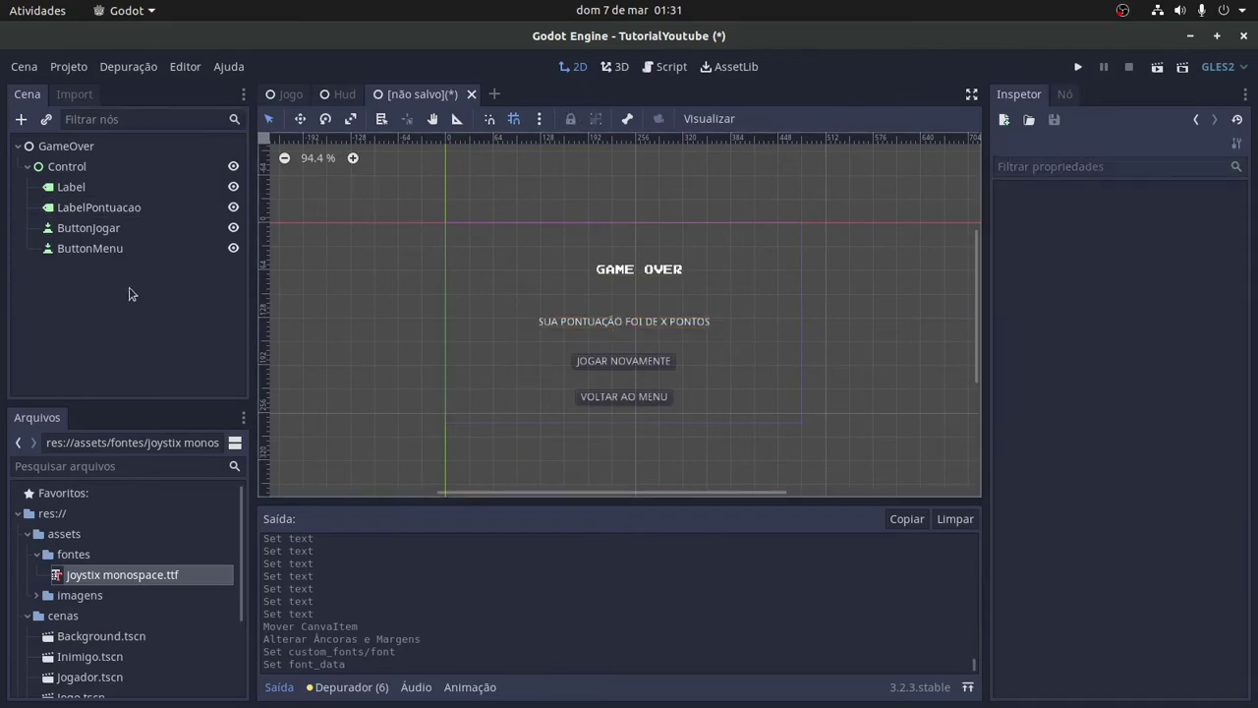
click(100, 209)
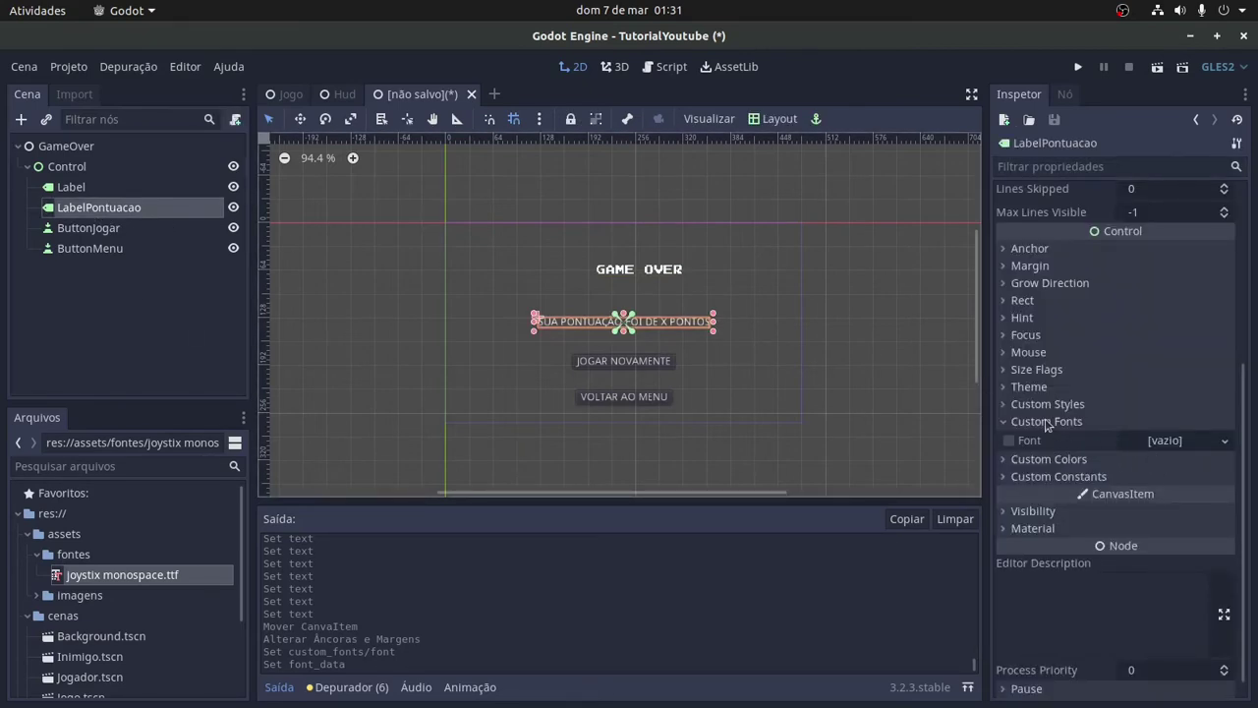
click(1185, 444)
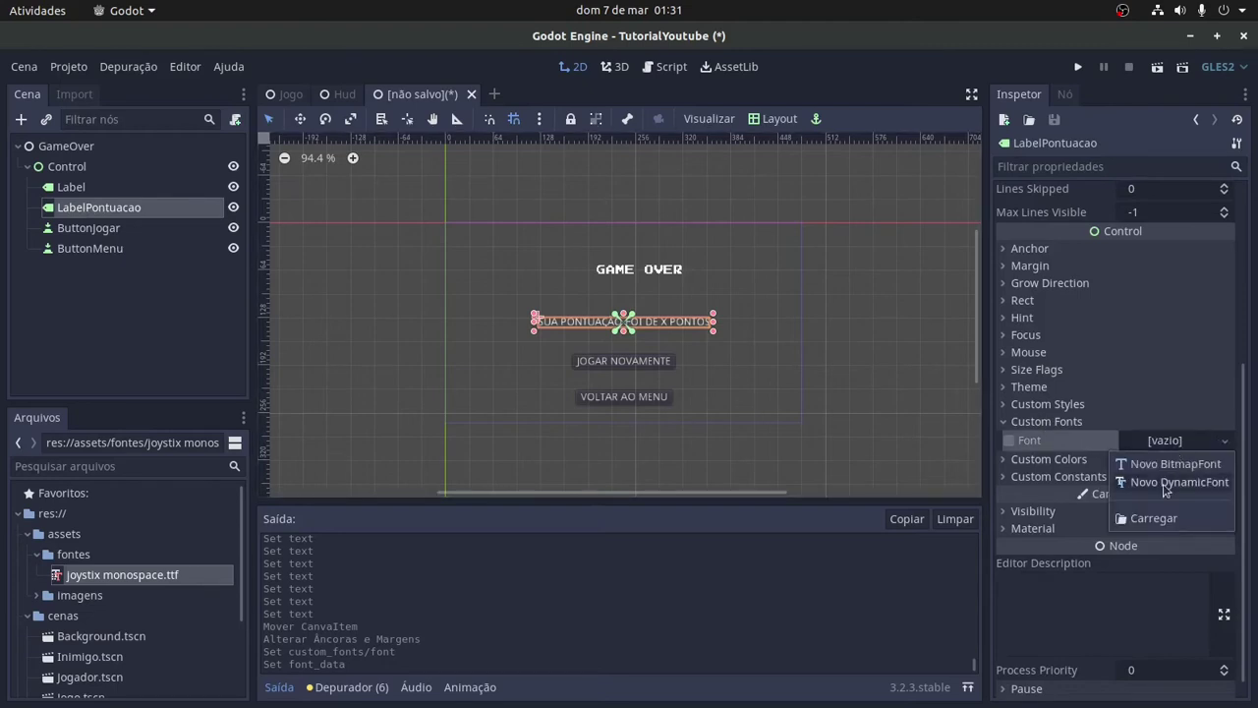
click(1165, 488)
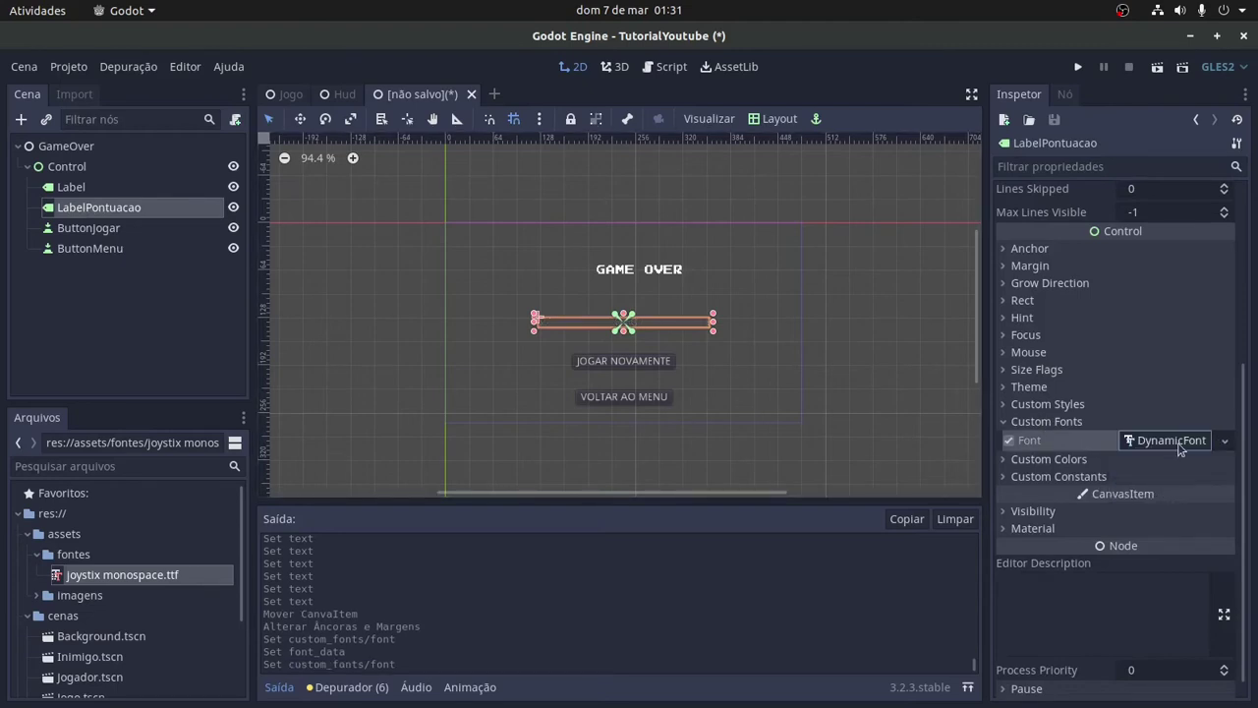
- Set the font data of LabelPontuacao's DynamicFont to joystix monospace.ttf
click(1170, 440)
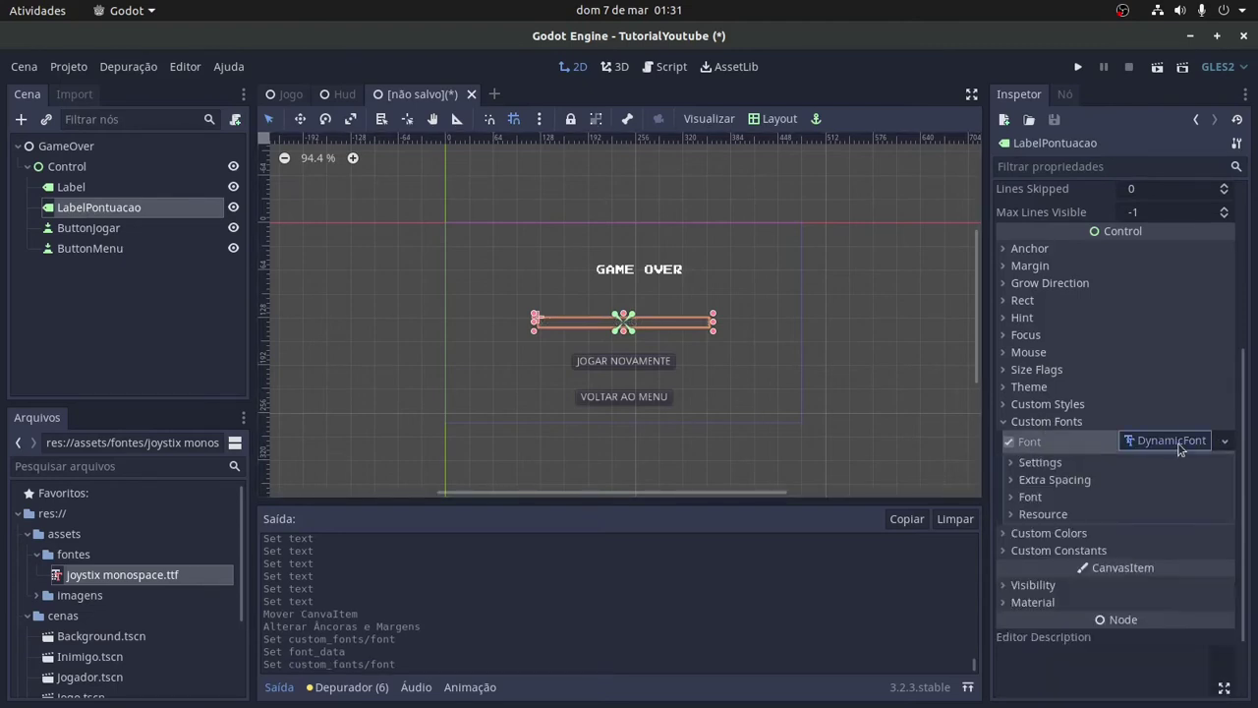
click(1016, 498)
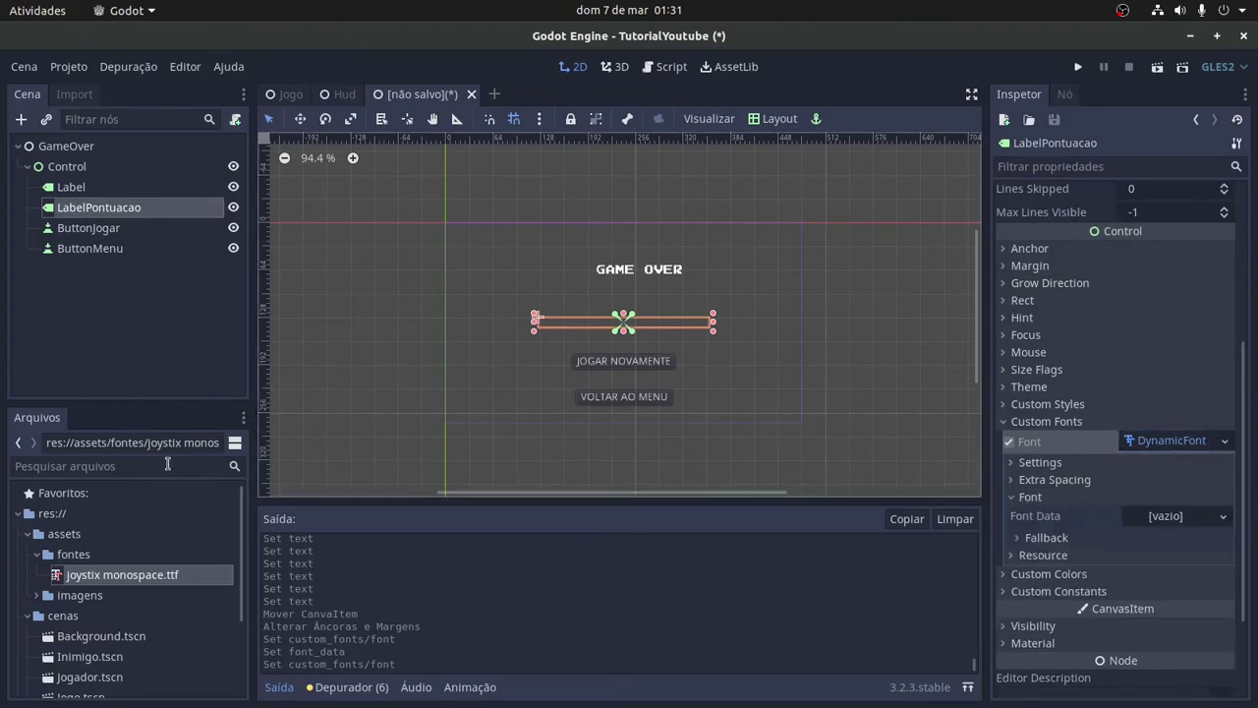
drag(76, 572, 1170, 522)
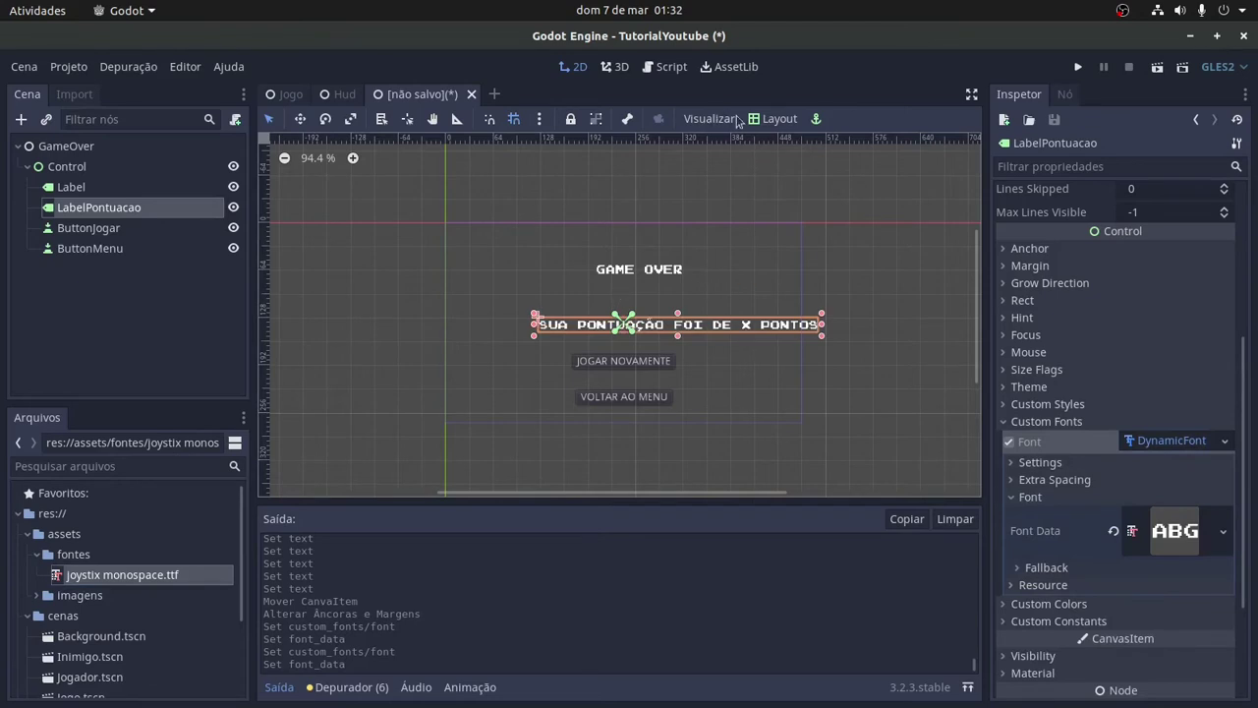
- Recenter the LabelPontuacao node by applying the Centro layout
click(772, 119)
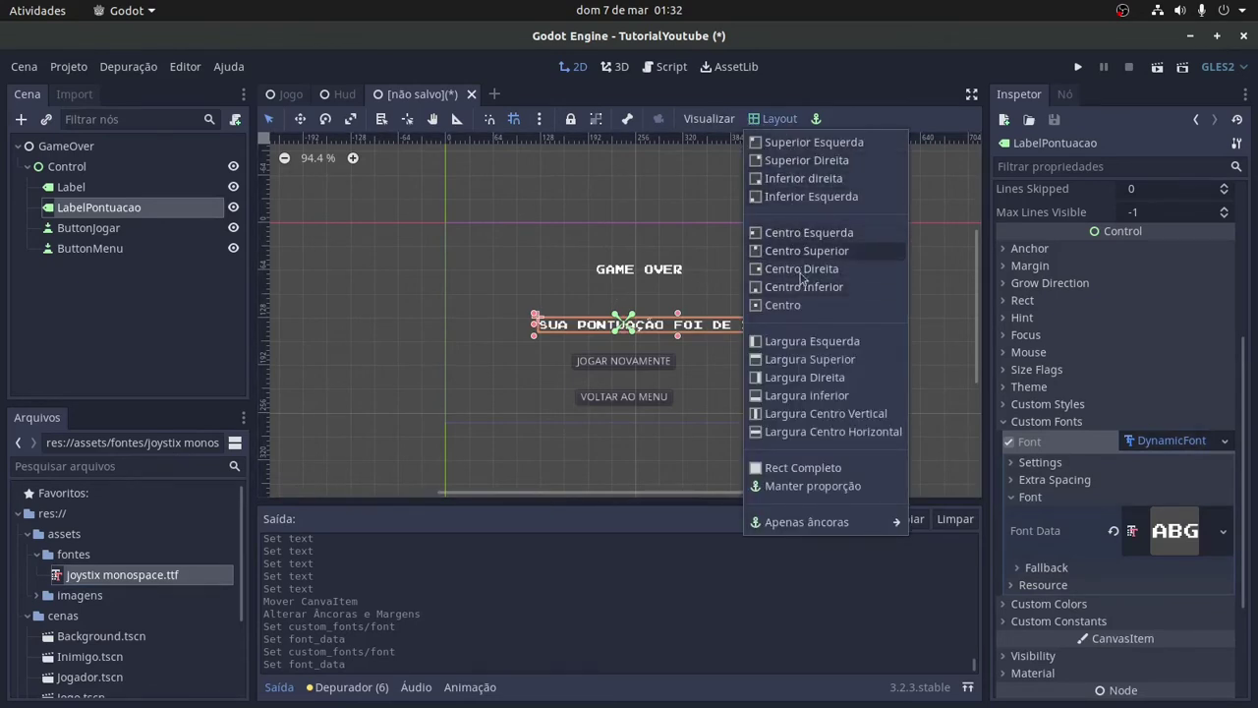
click(792, 304)
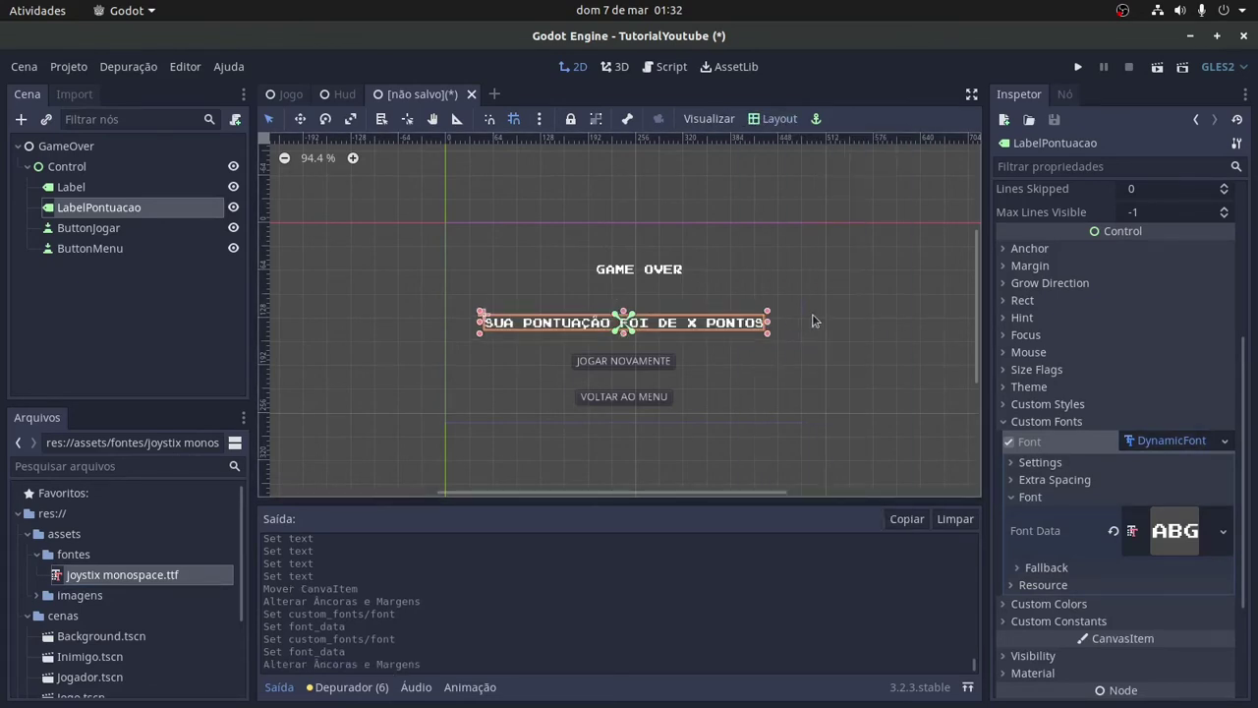
click(755, 298)
click(723, 324)
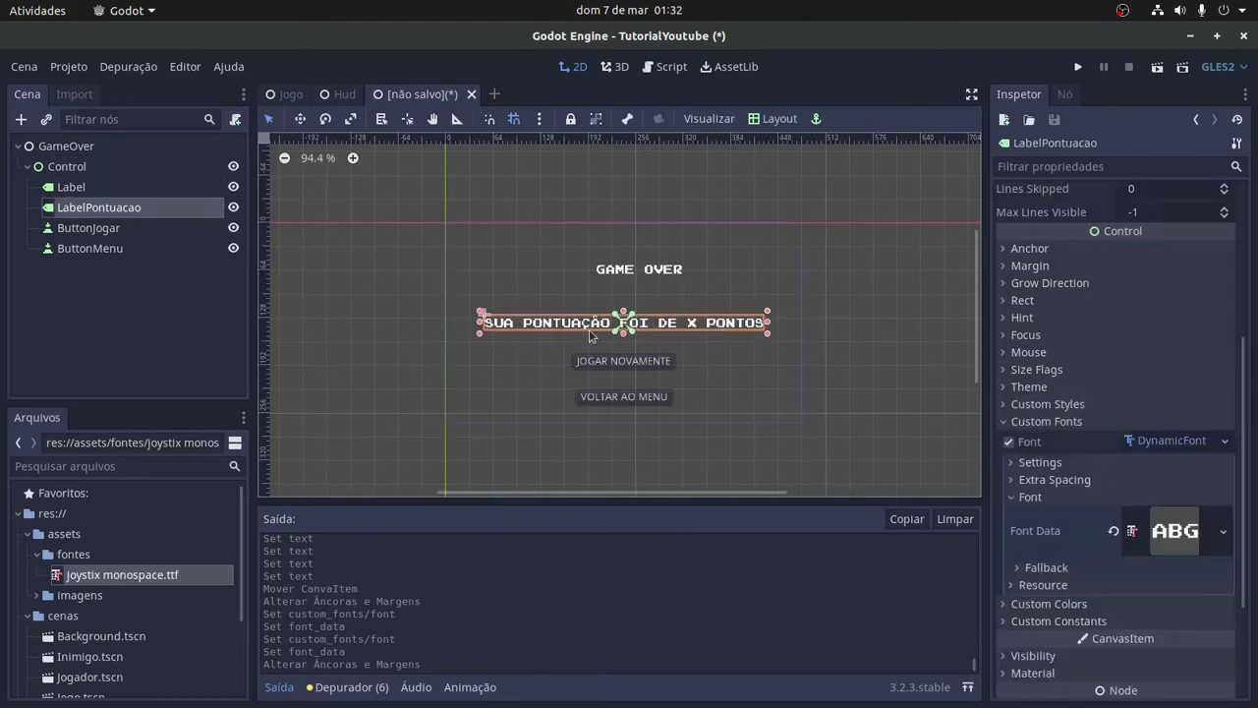
click(869, 302)
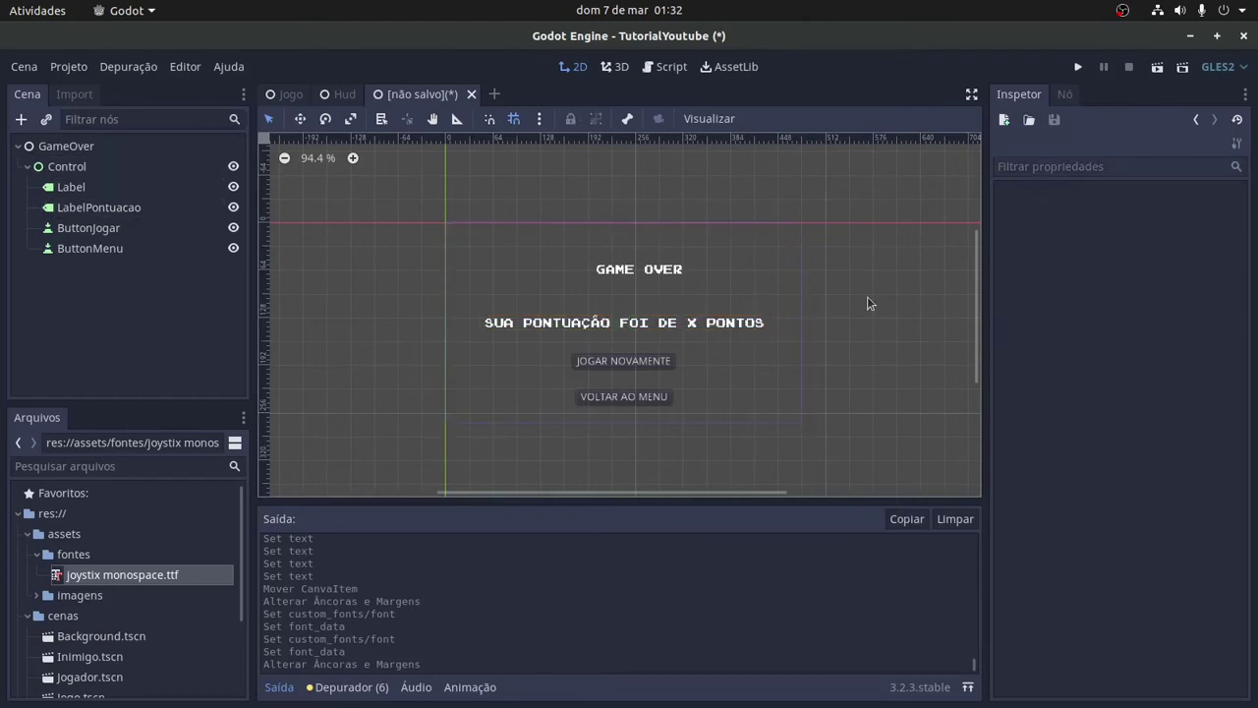
click(650, 374)
click(639, 371)
click(891, 335)
click(1154, 68)
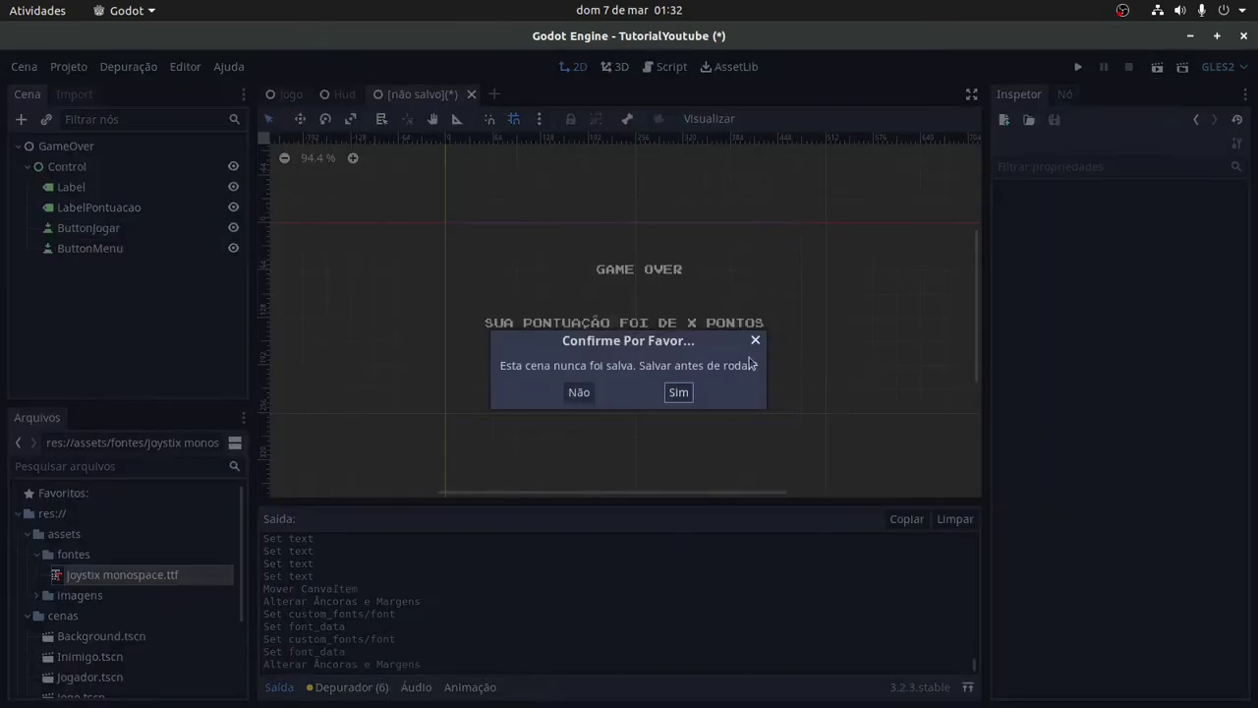
click(576, 392)
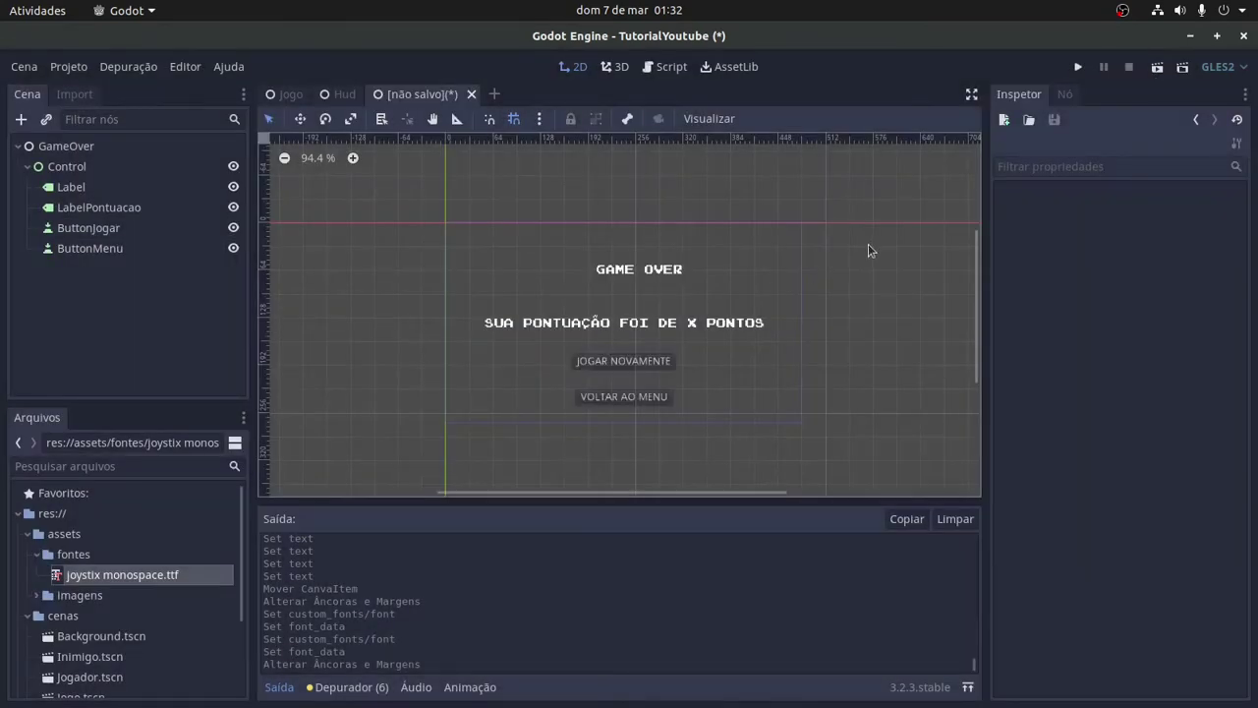
- Save the scene as GameOver.tscn in the interface folder and run it once to check how it looks
click(80, 147)
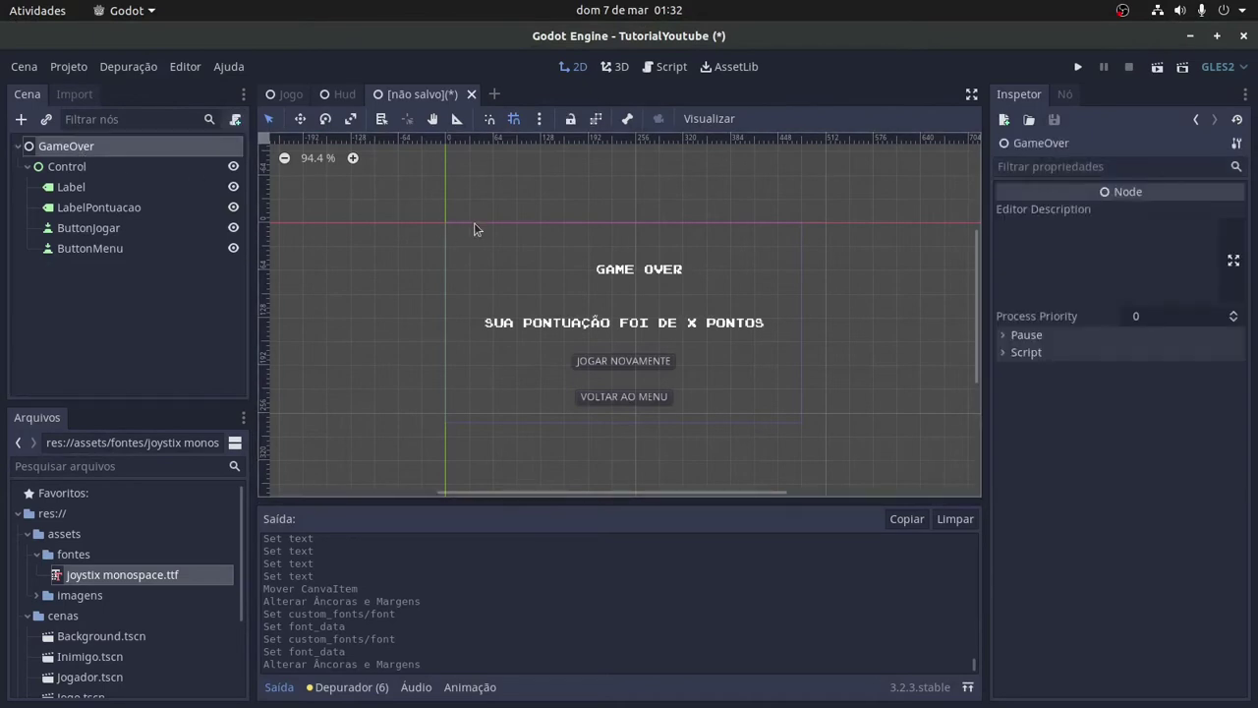
click(24, 66)
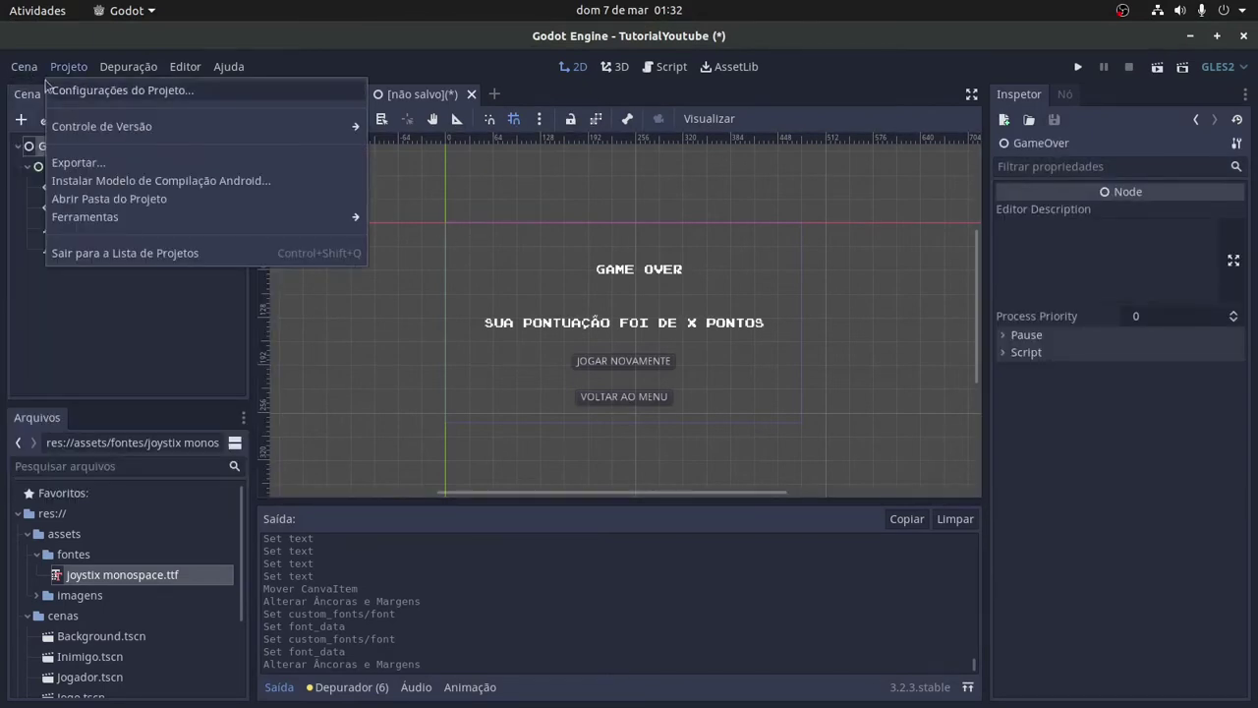
click(59, 200)
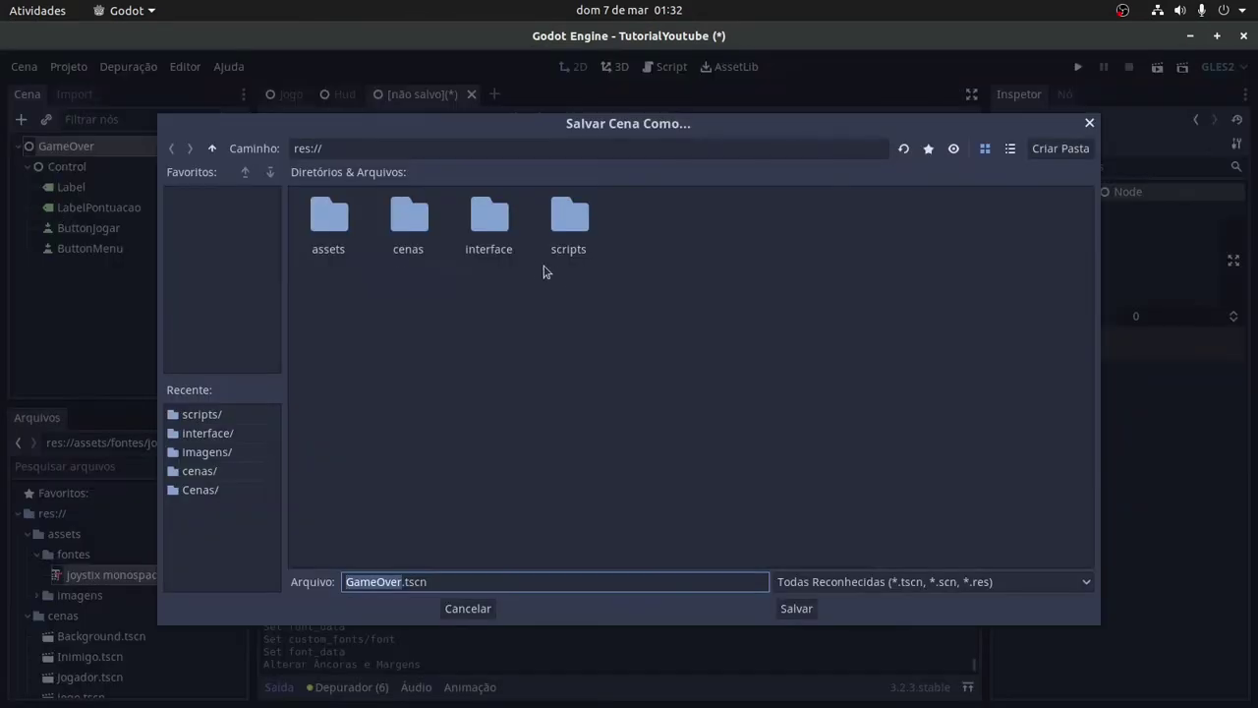
double_click(487, 242)
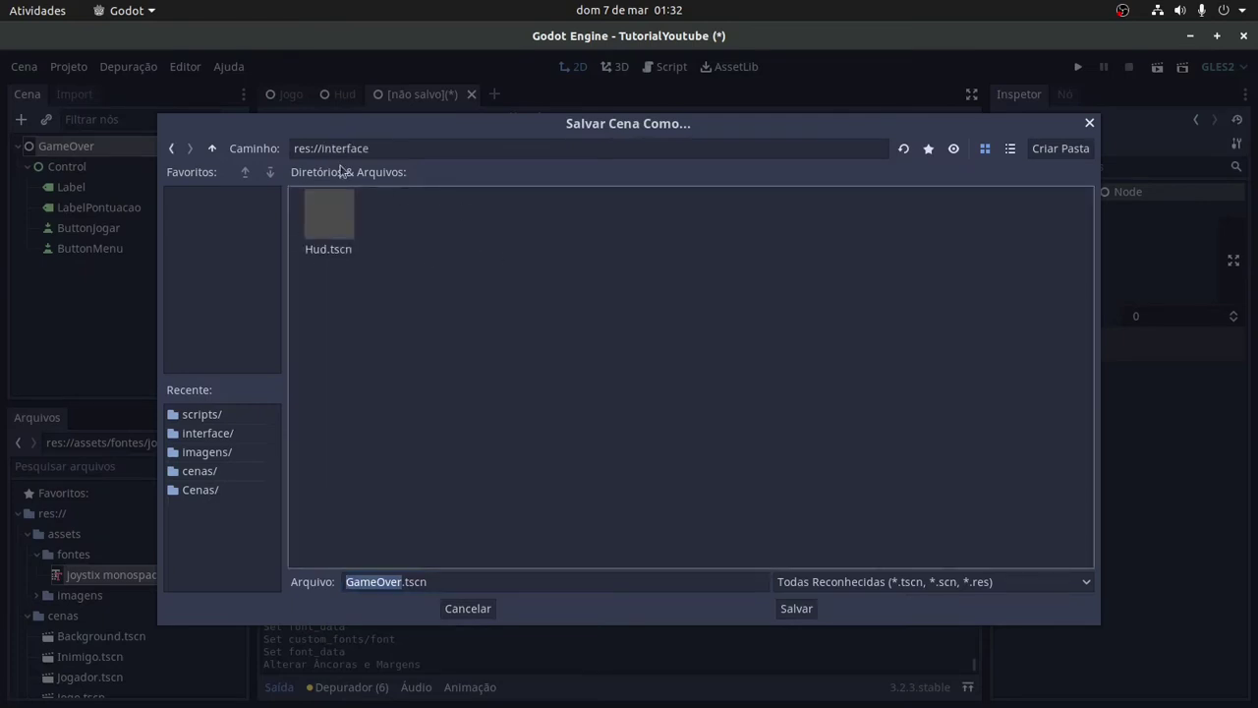
click(810, 609)
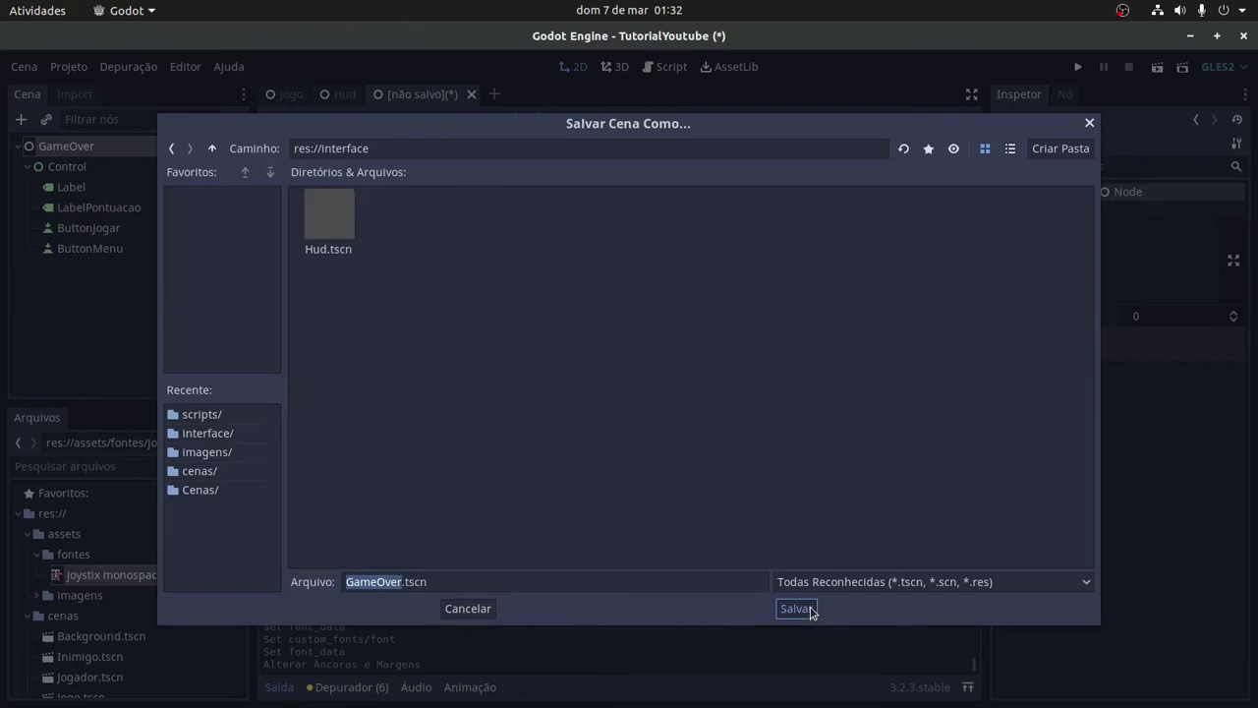
click(810, 608)
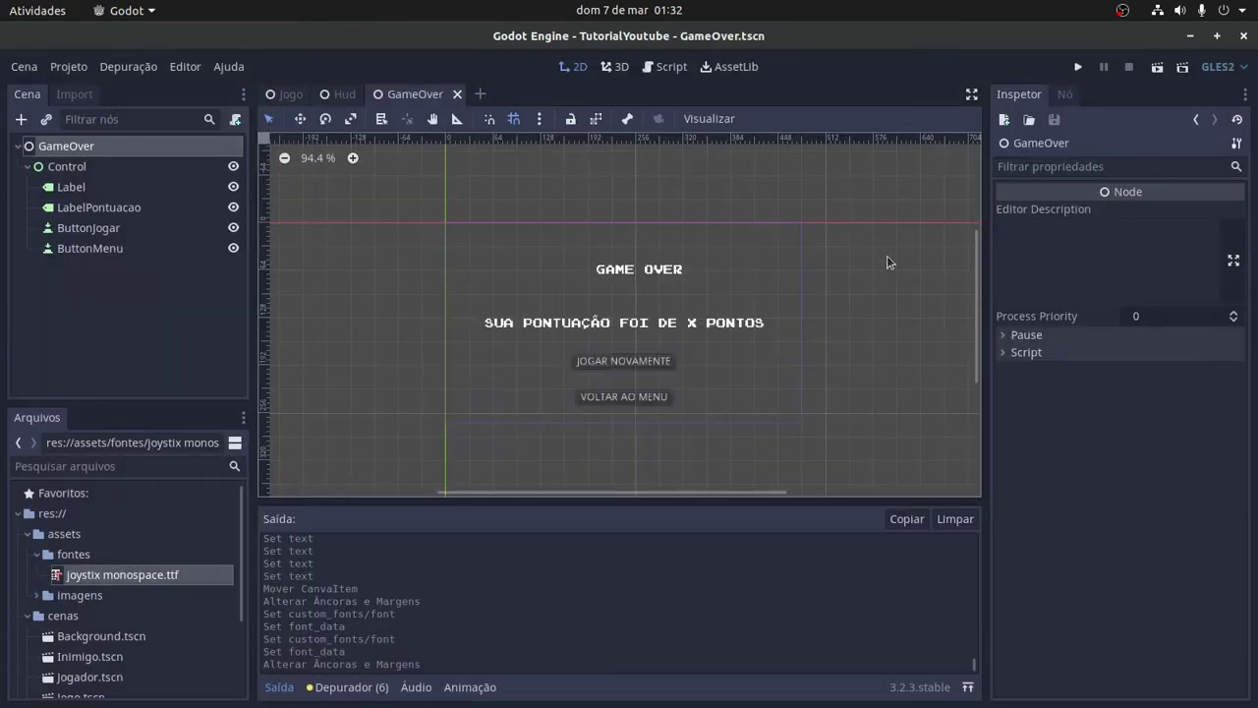
click(1156, 71)
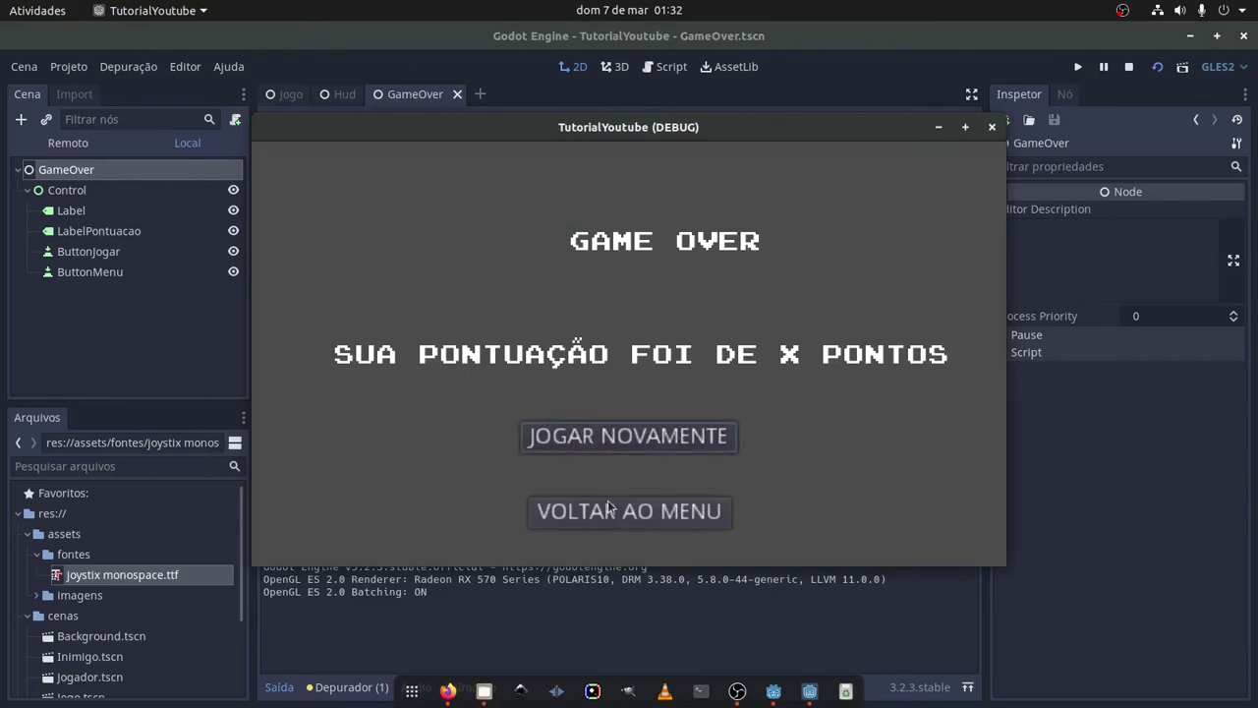
click(993, 128)
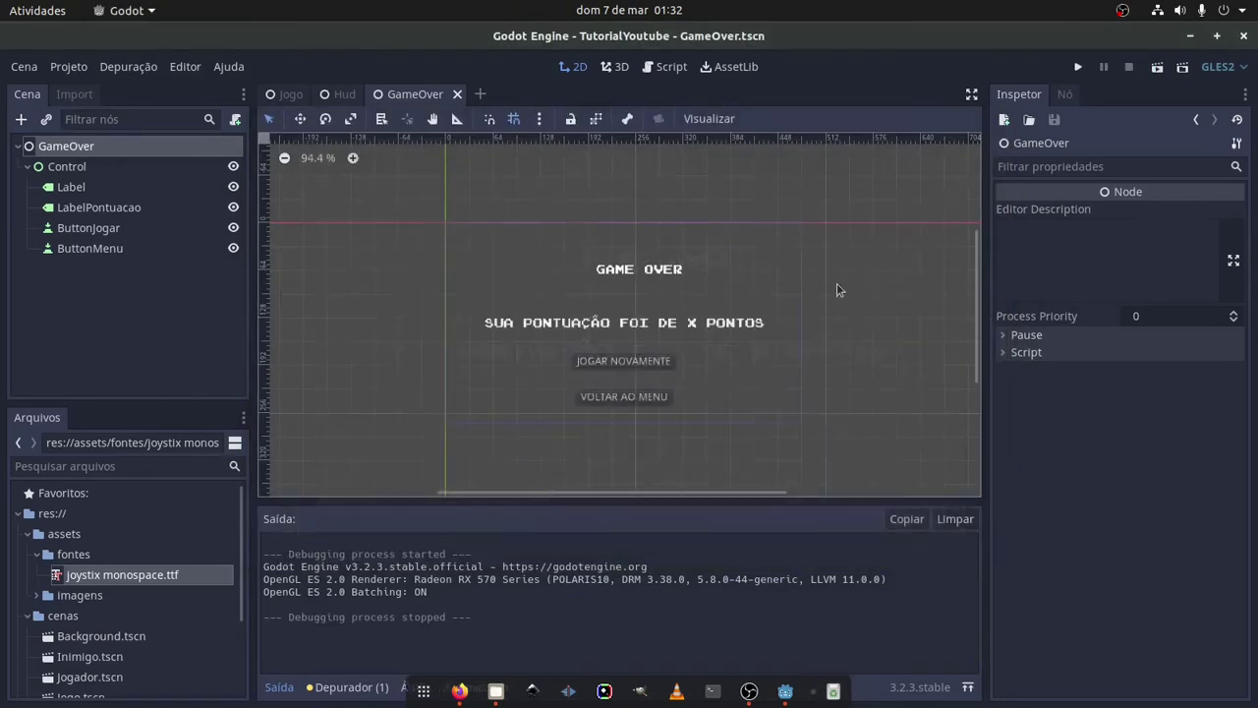
- Set the layout of the GAME OVER label to Centro Superior
click(636, 278)
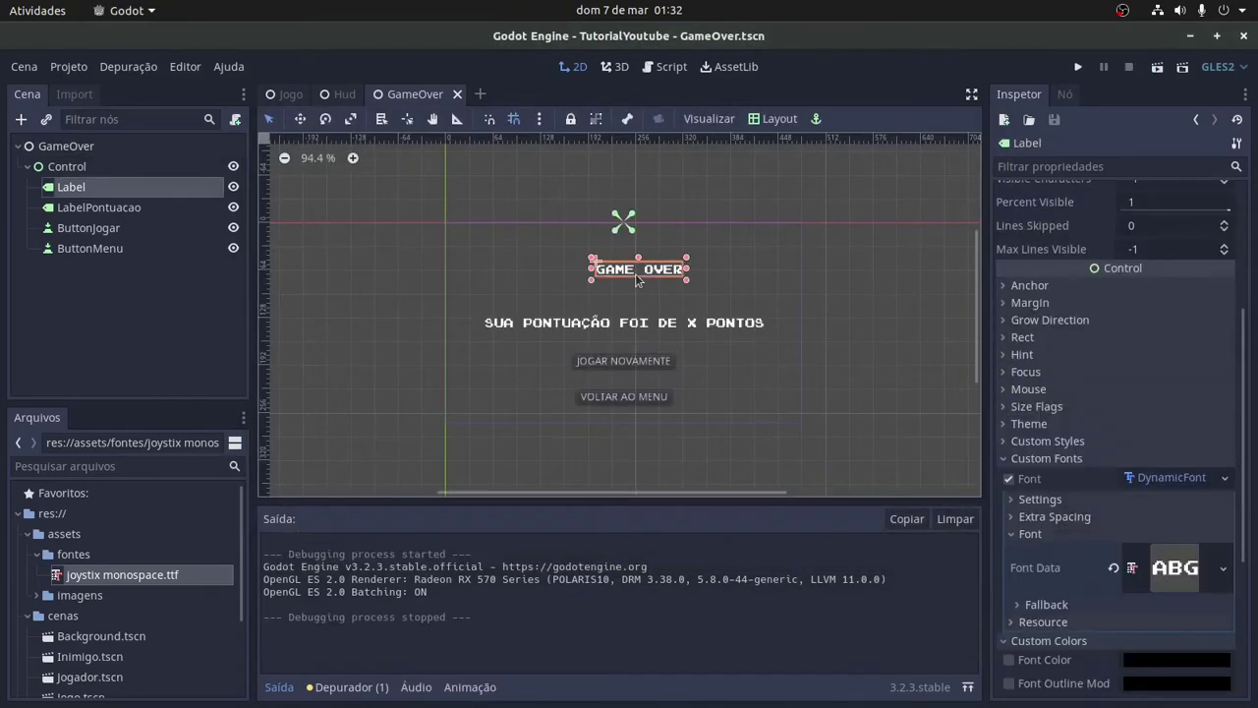
click(782, 119)
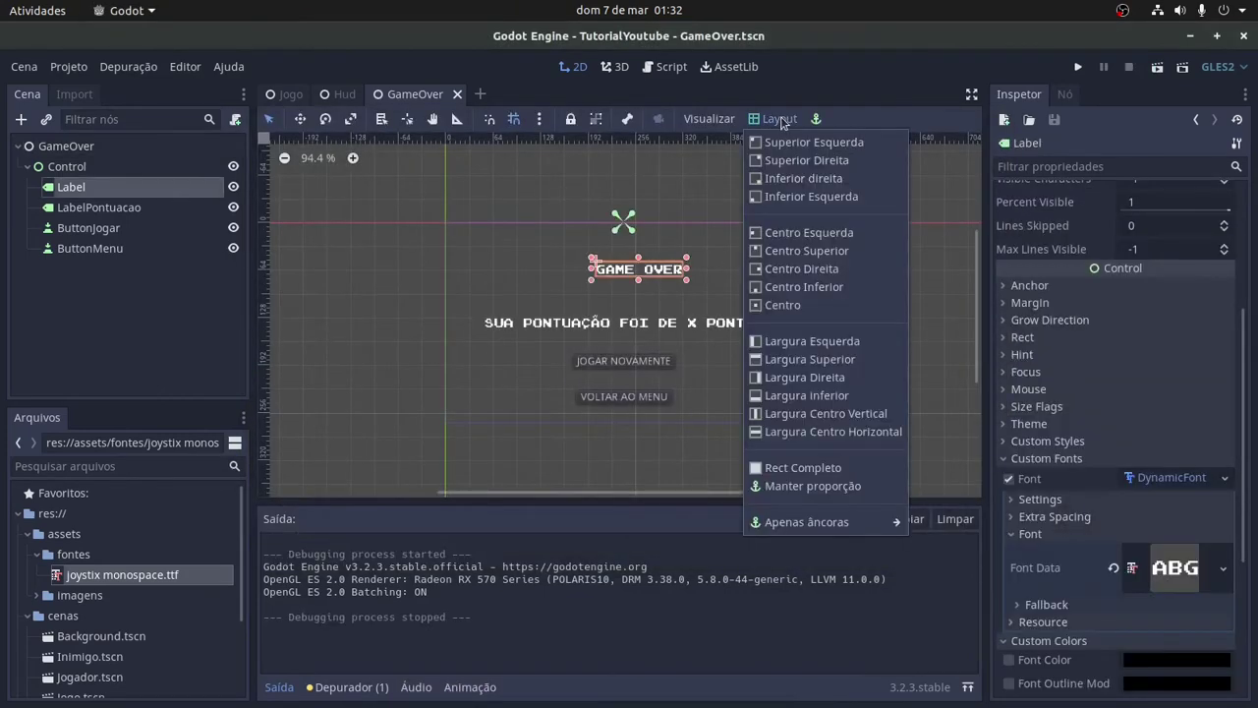
click(777, 252)
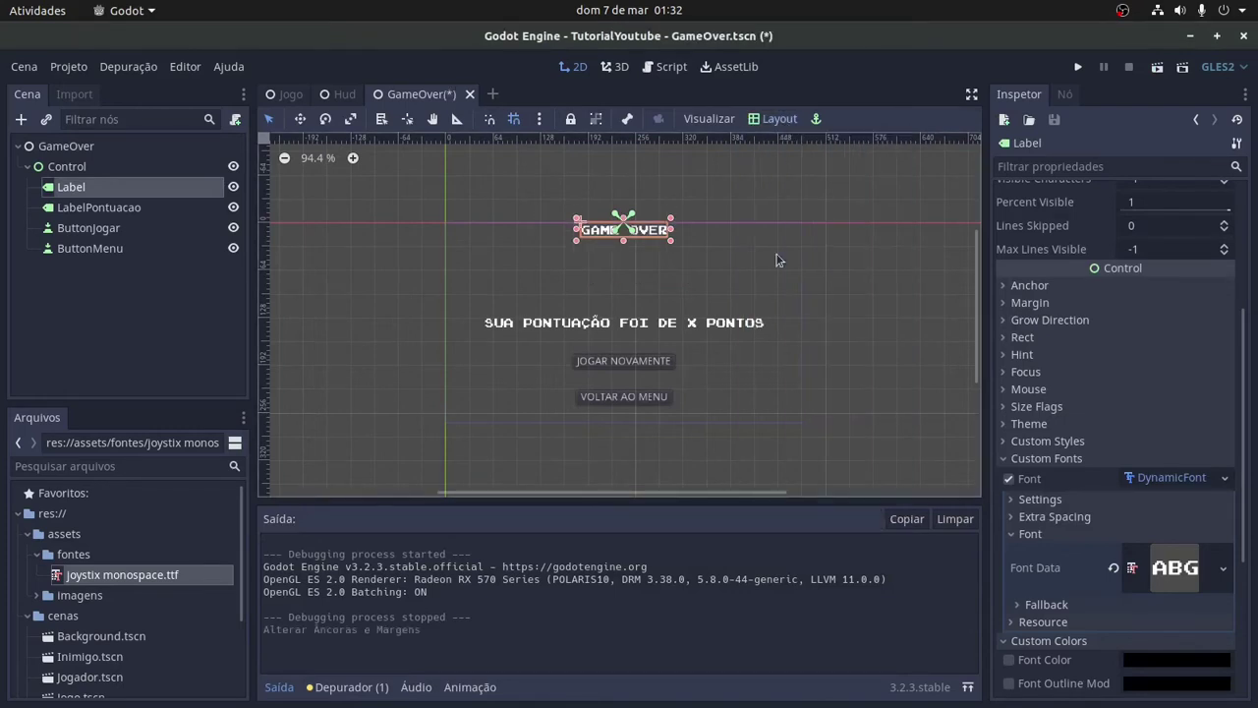
- Move the GAME OVER label straight down until it sits a short distance above the score label
key(Down)
key(Down)
key(Down)
key(Down)
key(Down)
key(Down)
key(Down)
key(Down)
key(Down)
key(Down)
key(Down)
key(Down)
key(Down)
key(Down)
key(Down)
key(Down)
key(Down)
key(Down)
key(Down)
key(Down)
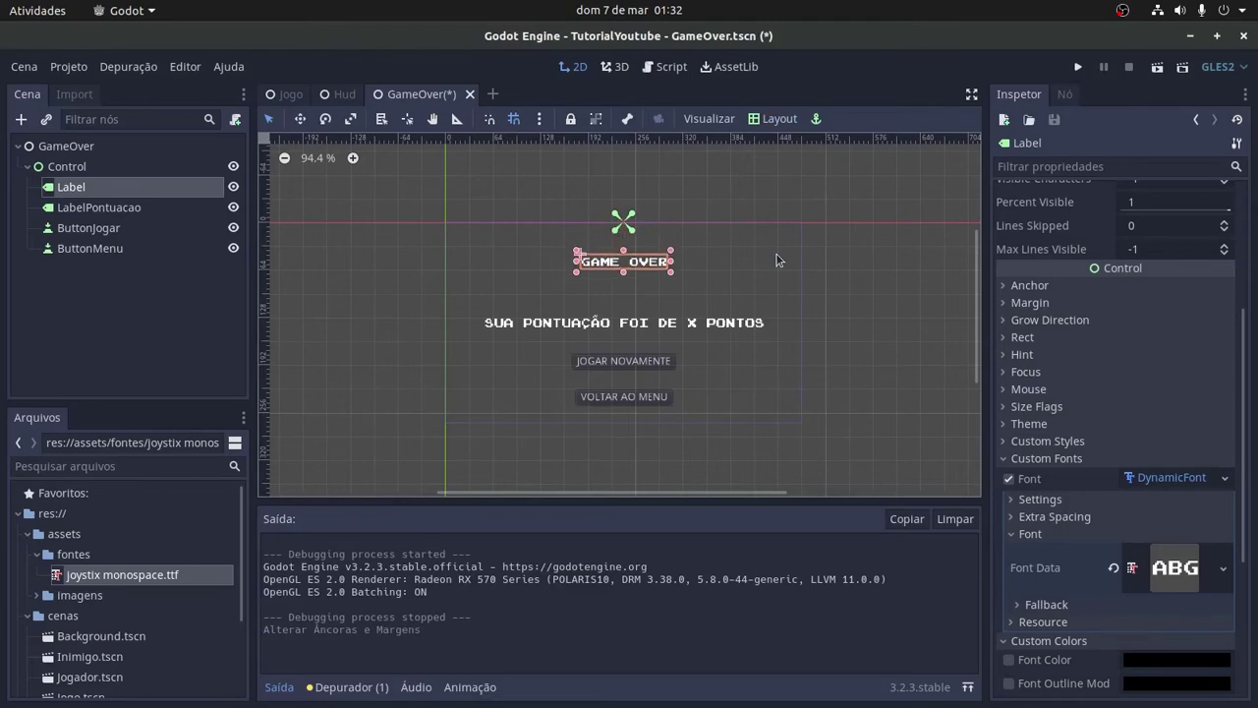
key(Down)
key(Down)
key(Down)
key(Down)
key(Down)
key(Down)
key(Down)
key(Down)
key(Down)
key(Down)
key(Down)
key(Down)
key(Down)
key(Down)
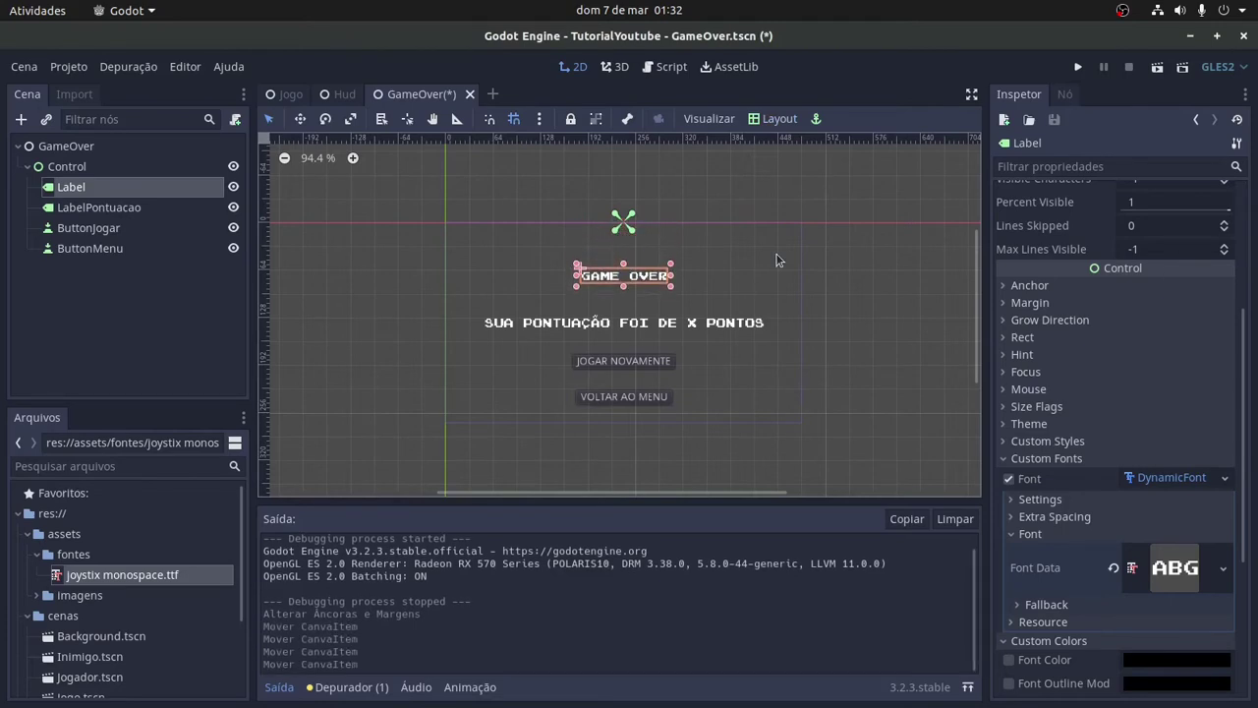
click(106, 302)
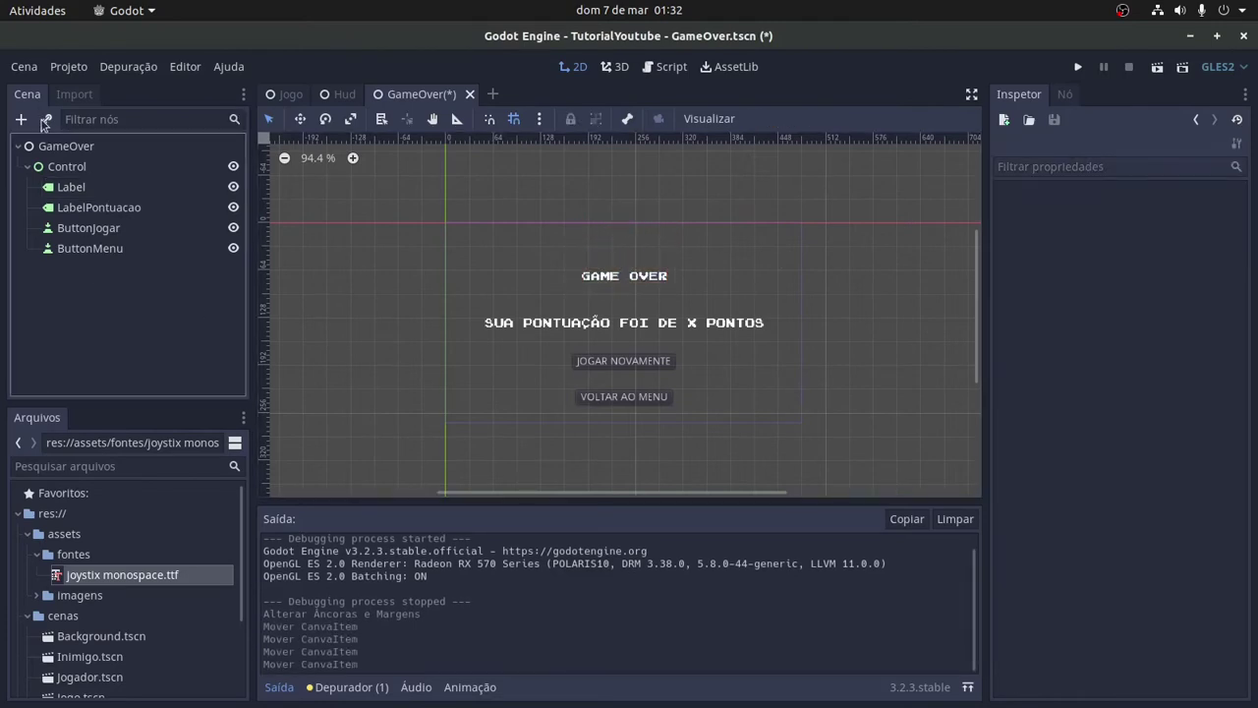
- Instance the scene cenas/Background.tscn as a child of the GameOver root node
right_click(33, 147)
key(Escape)
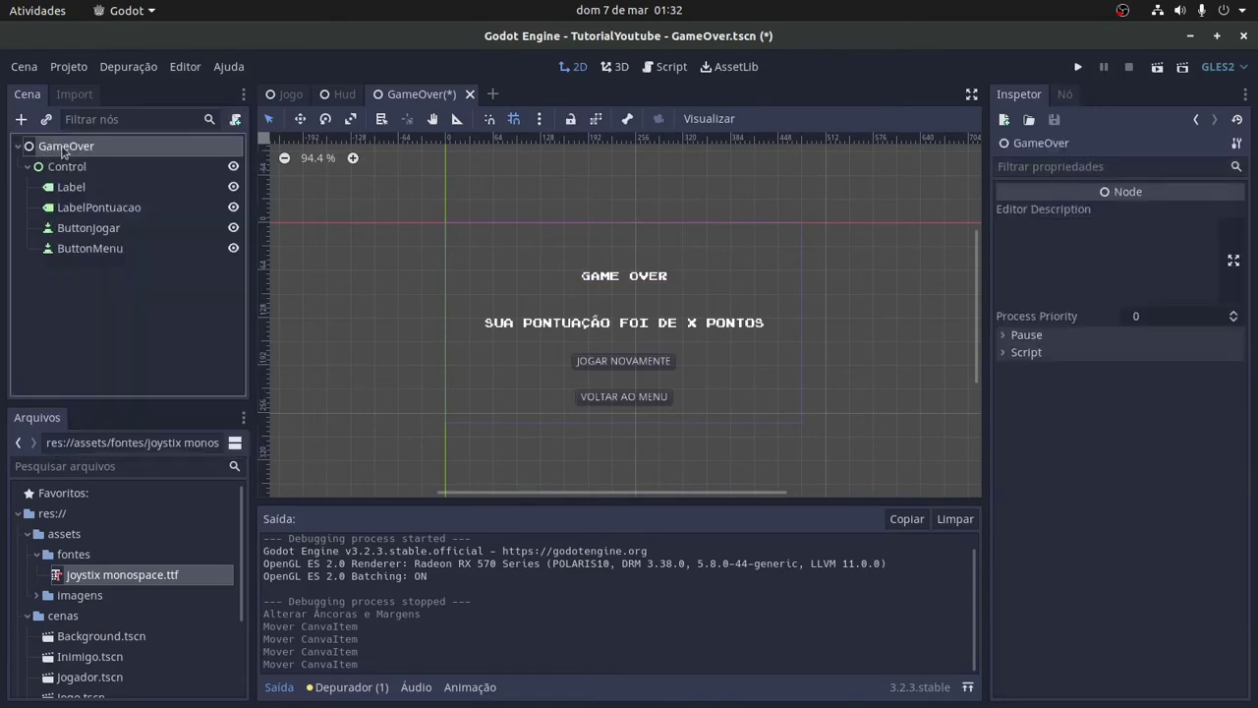
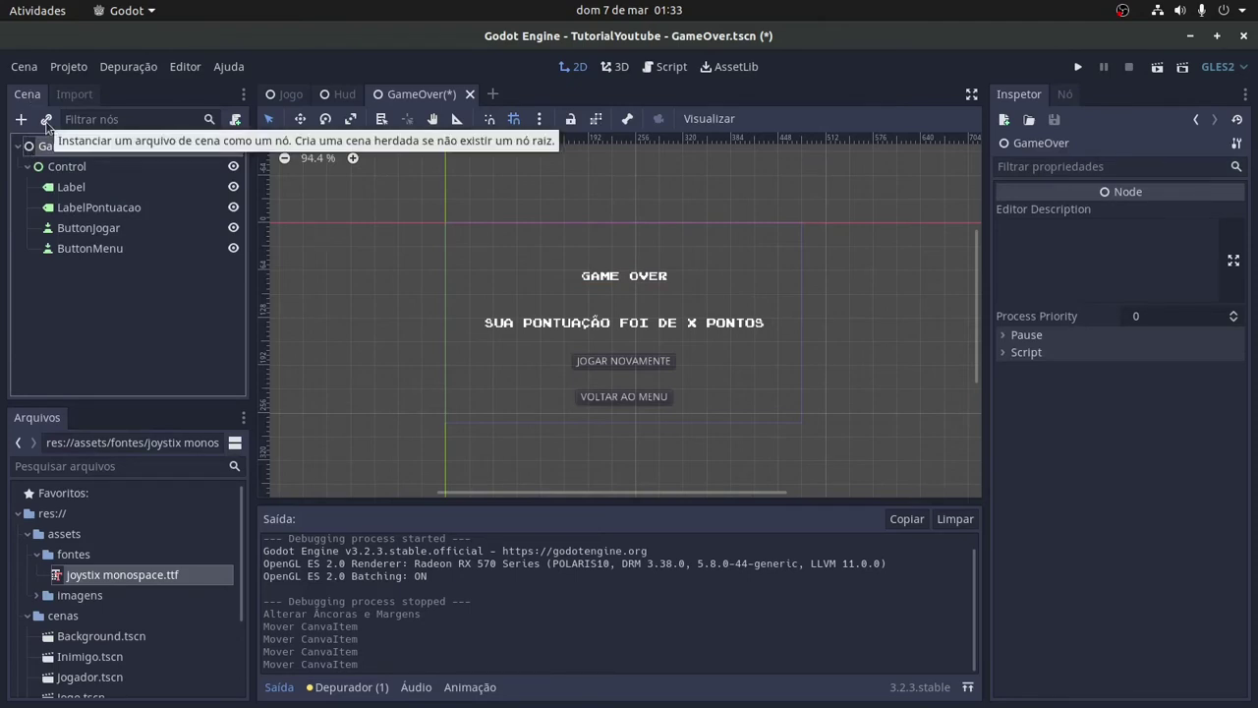
click(45, 119)
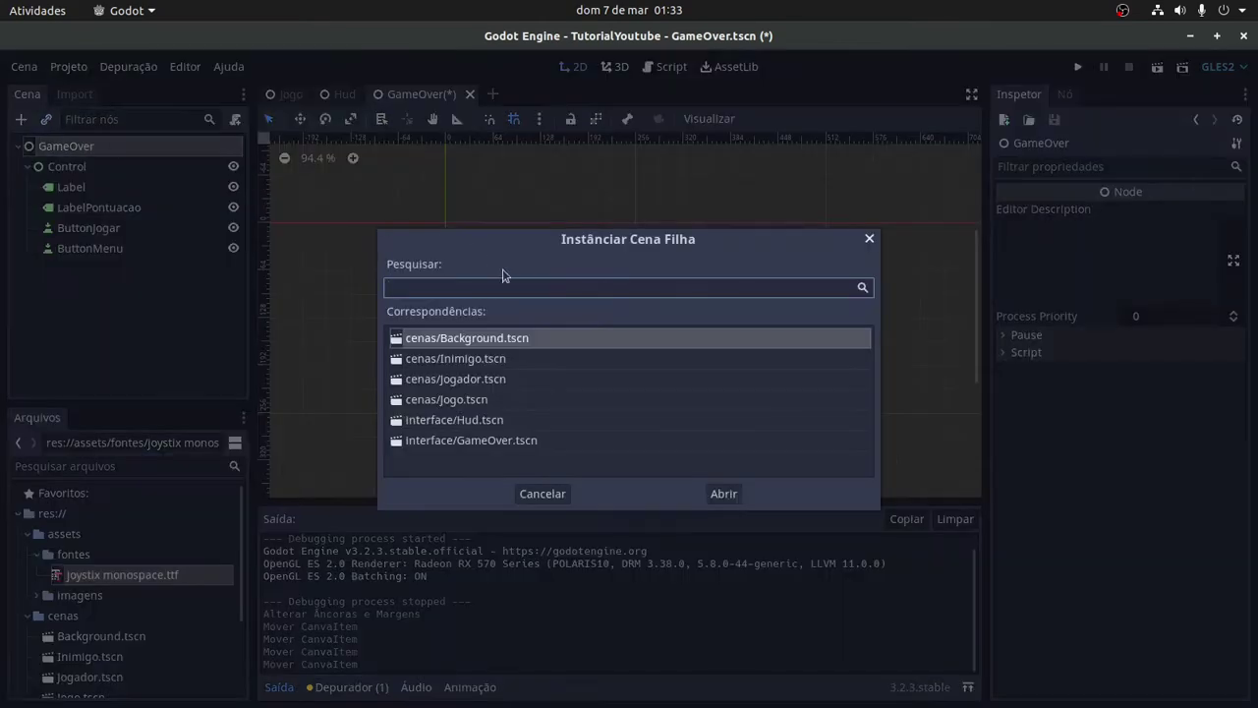
click(497, 340)
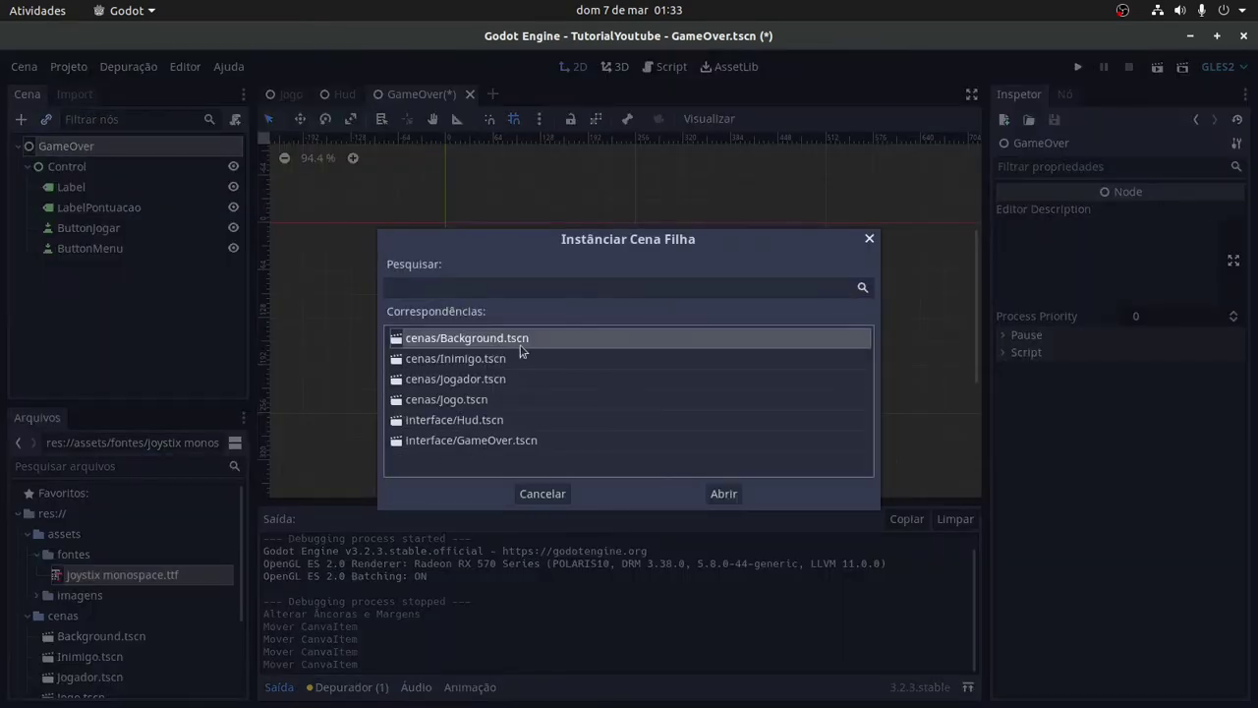
click(723, 495)
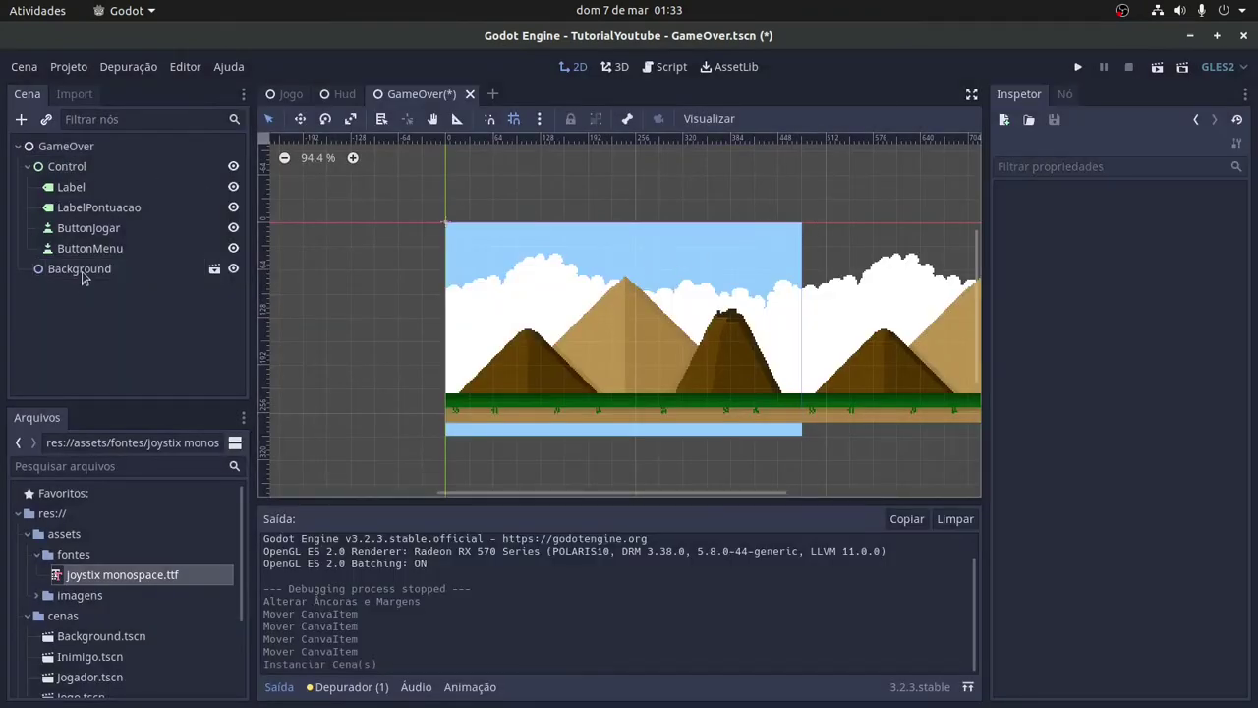
- Move the Background node above Control under the GameOver root, and run the scene once to check the look
drag(83, 278, 80, 159)
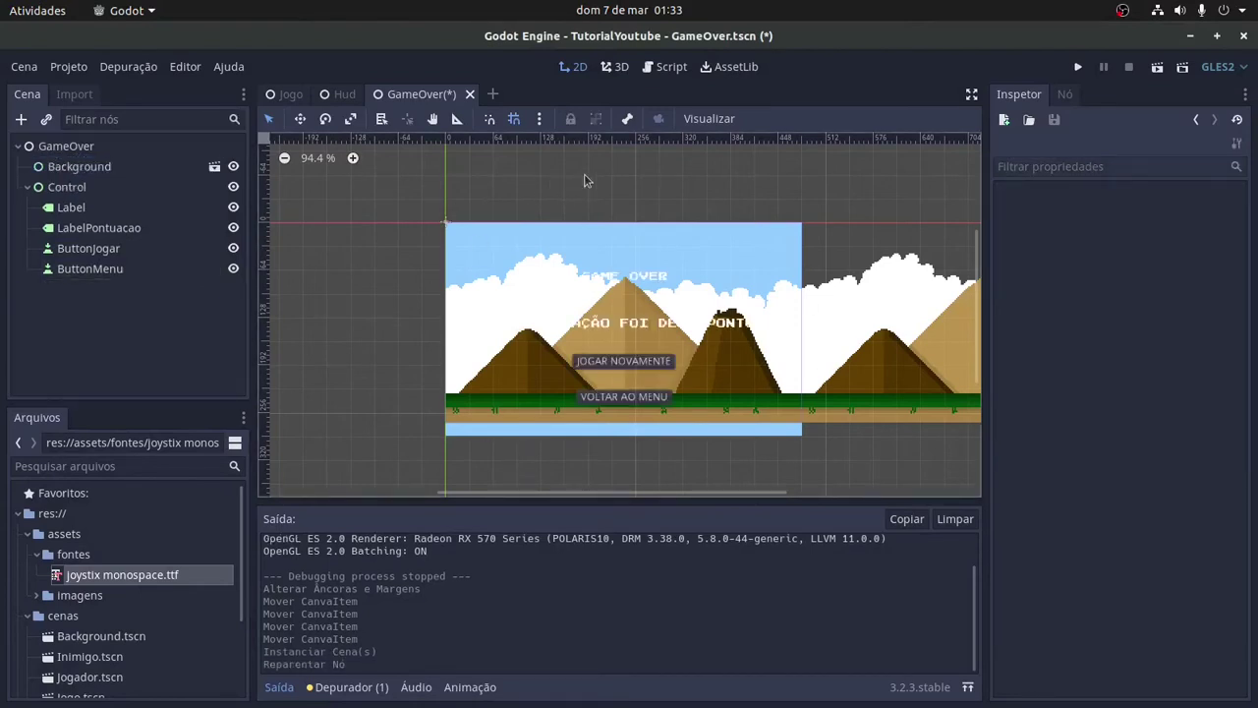
click(1156, 66)
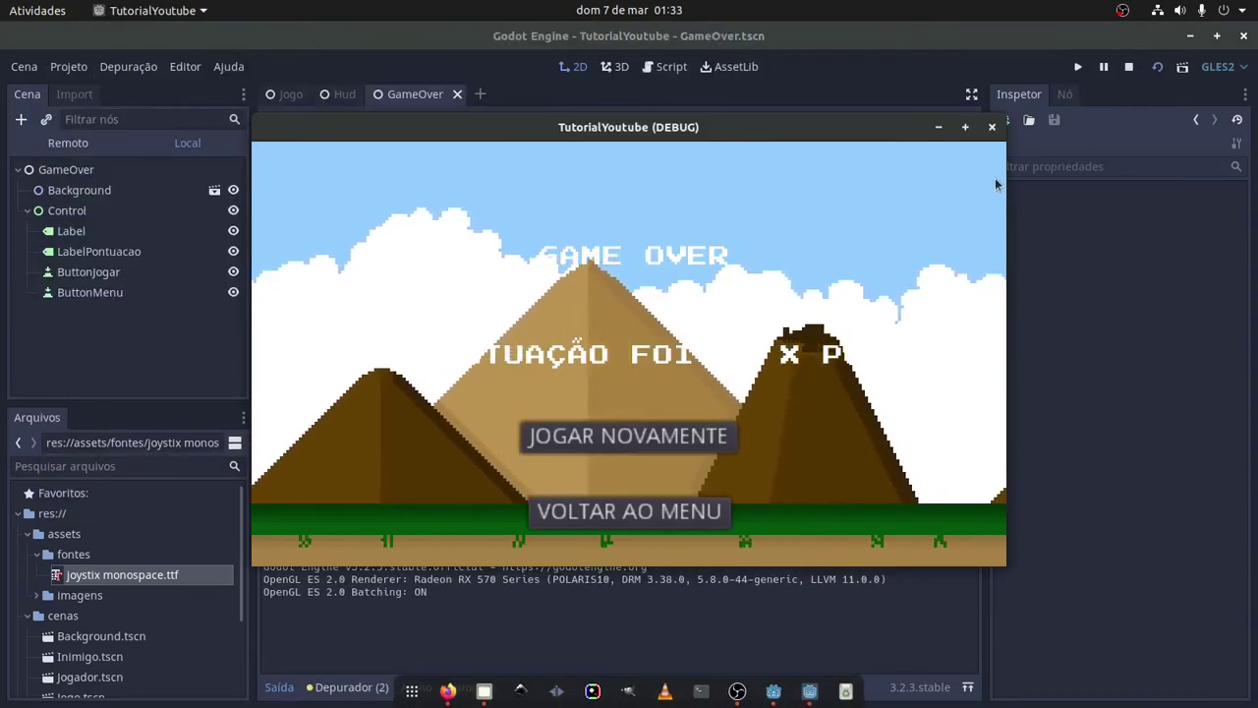
click(991, 127)
- Move the GAME OVER label straight up into the blue sky, above the clouds
click(631, 280)
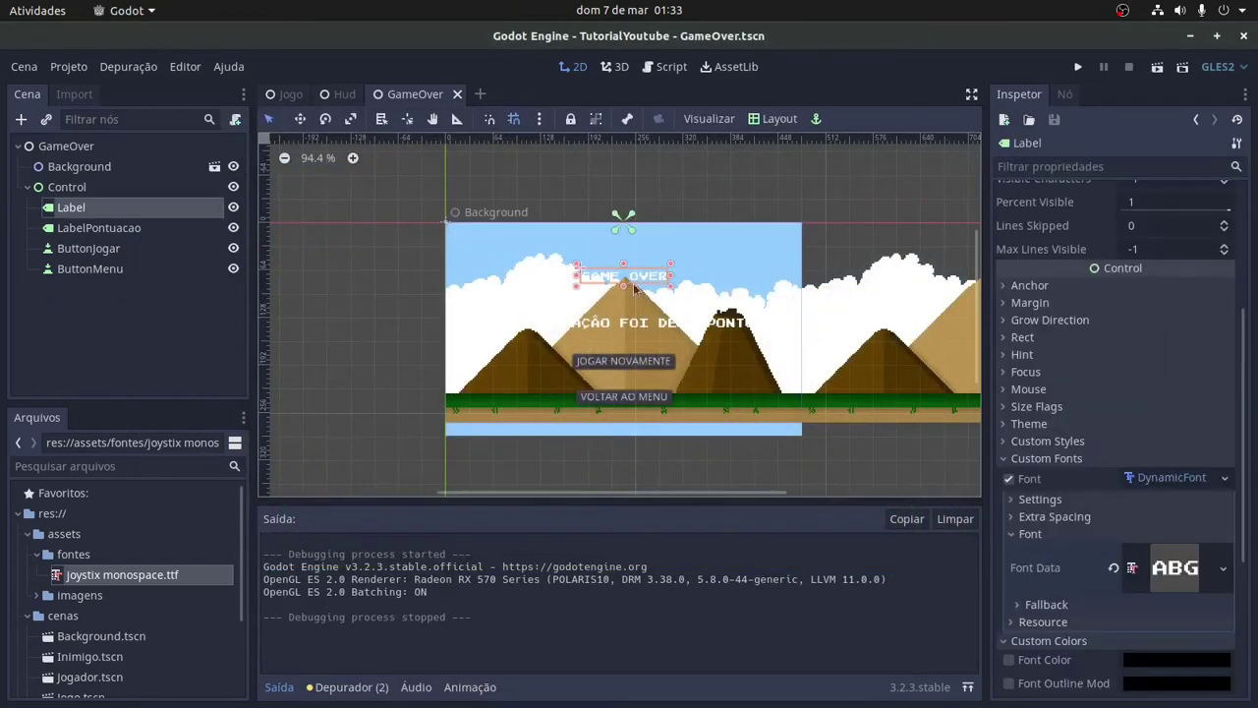
key(shift+Up)
key(shift+Up)
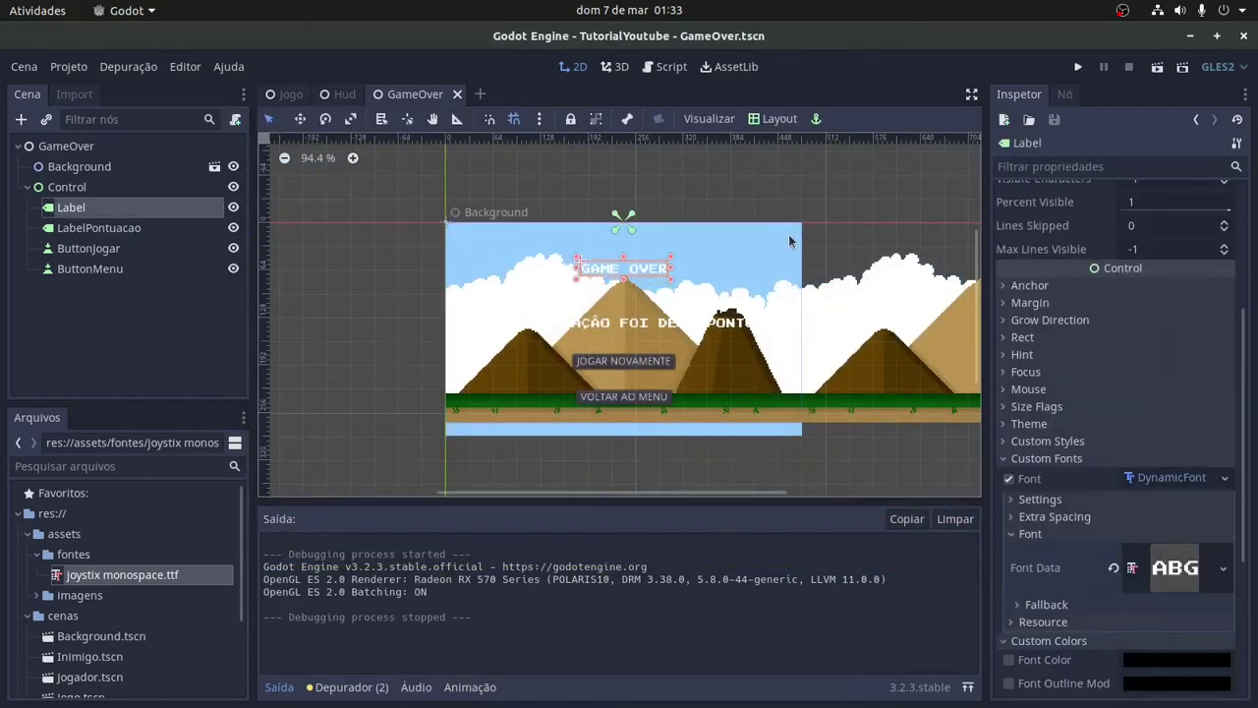
key(Up)
key(Up)
key(Up)
key(Up)
key(Up)
key(Up)
key(Up)
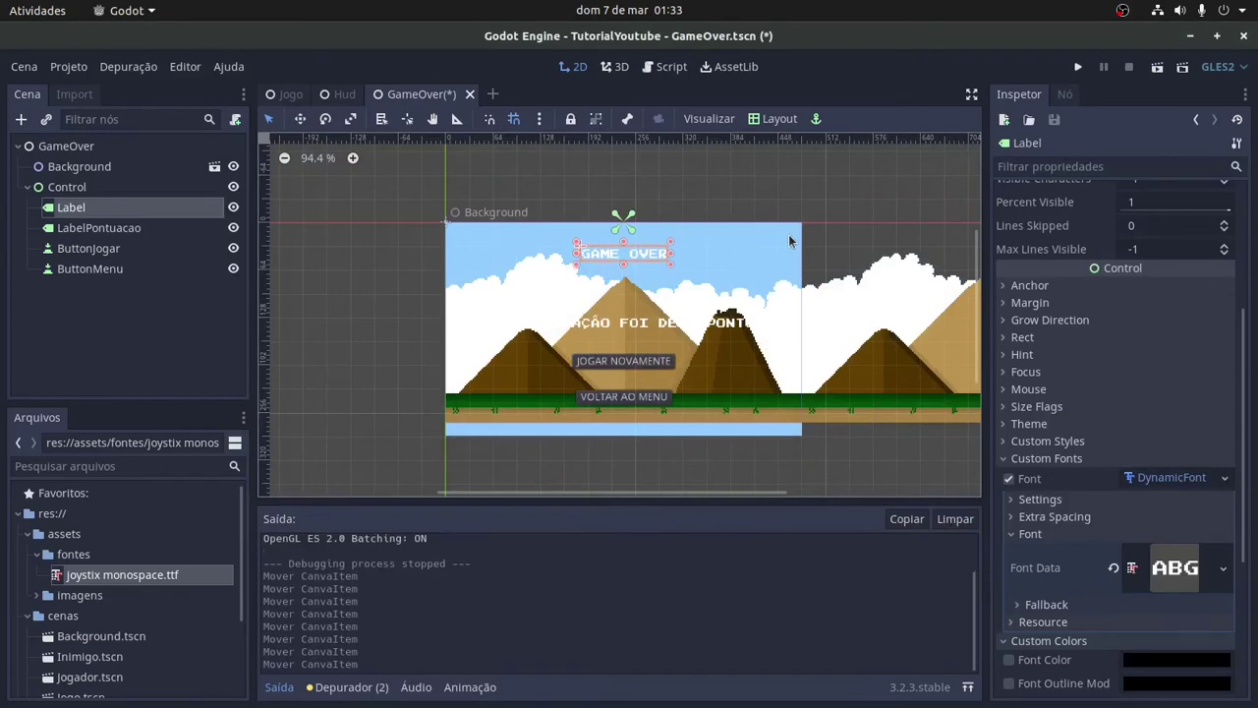
- Rename the GAME OVER label's node as LabelGameOver
scroll(1049, 555, down, 3)
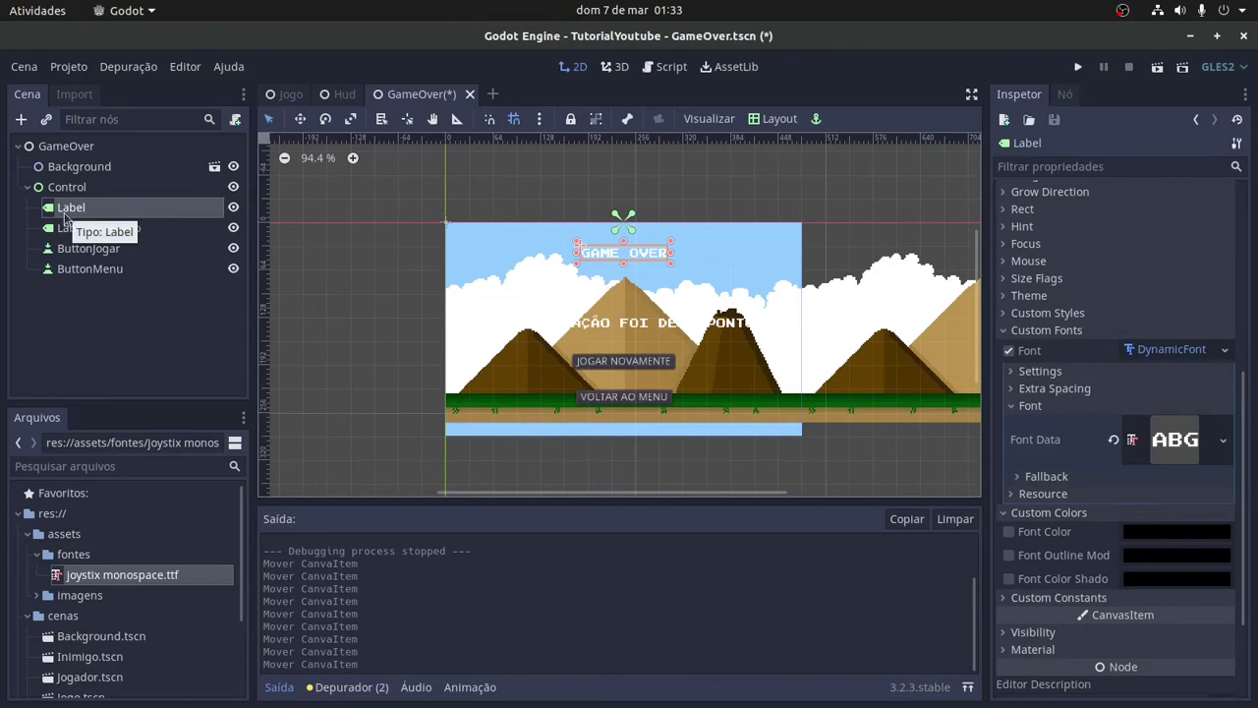
click(108, 207)
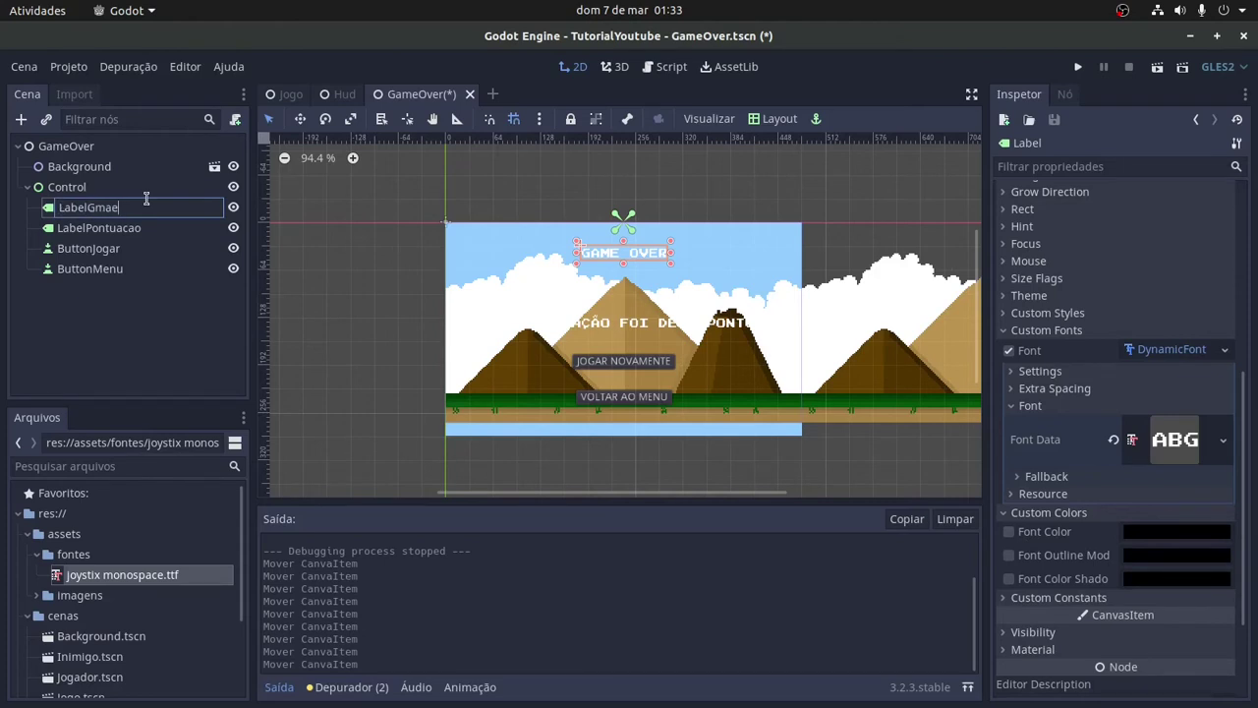
key(Return)
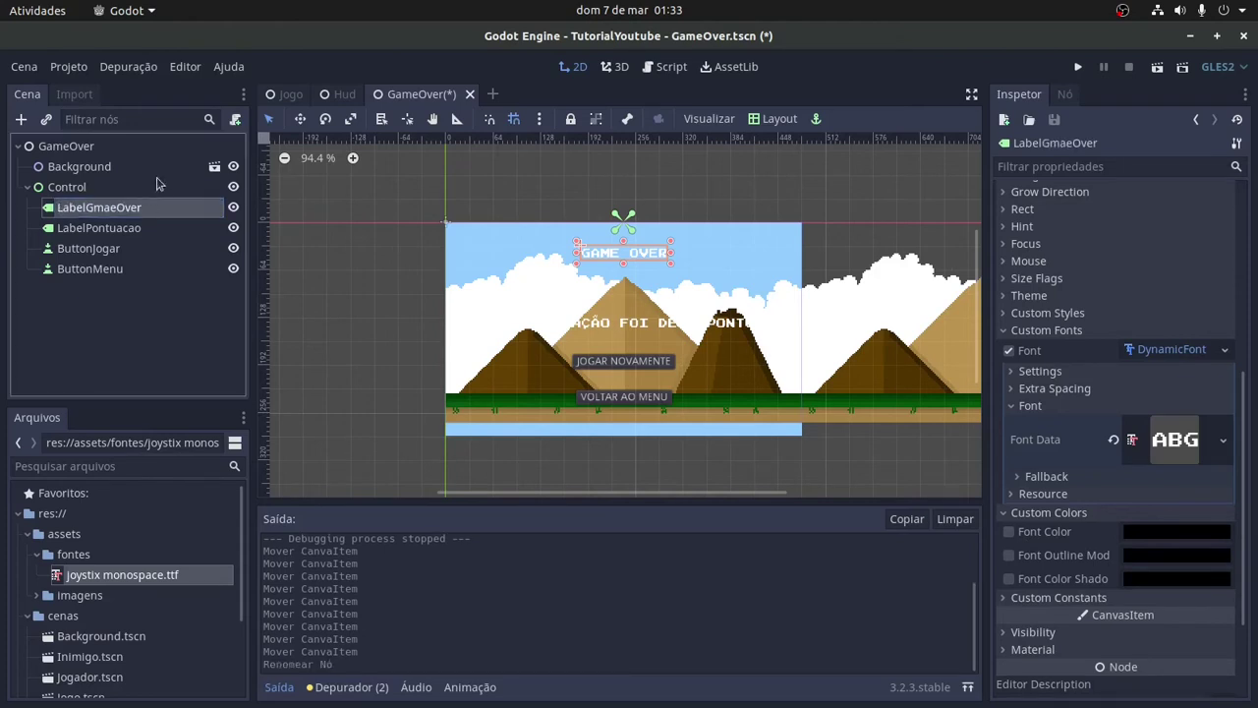
click(111, 204)
drag(143, 206, 84, 206)
text(GameOver)
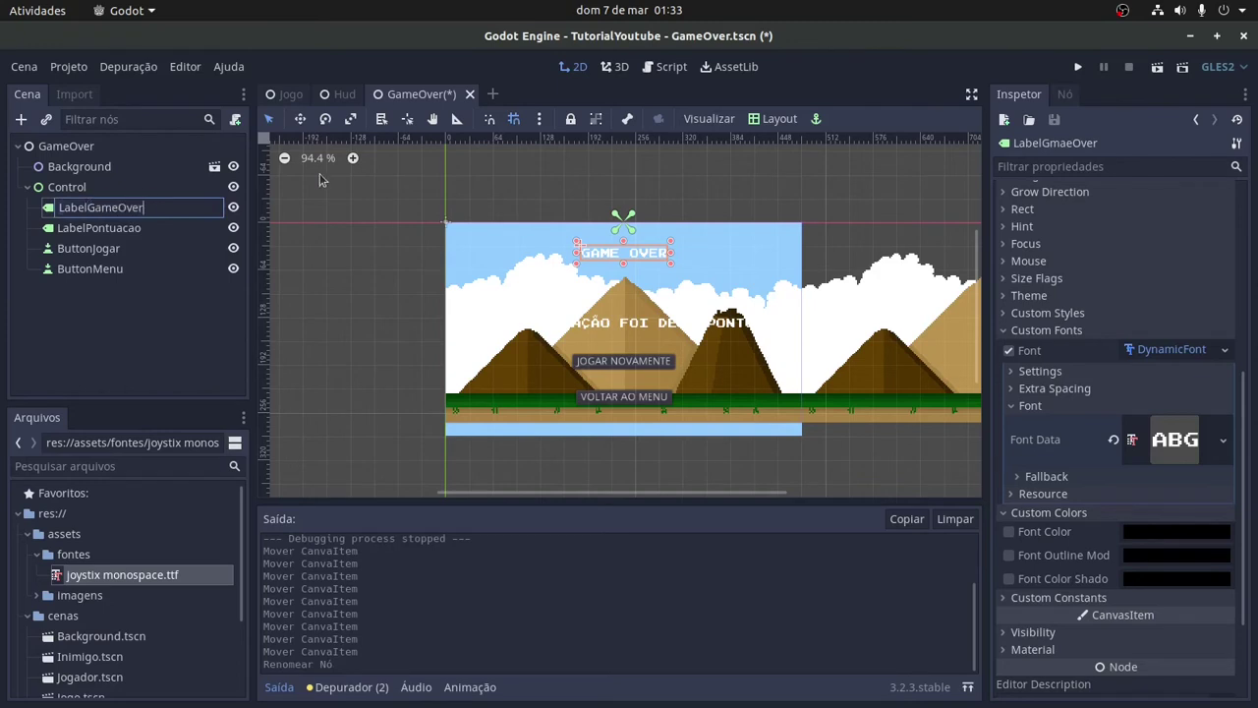
key(Return)
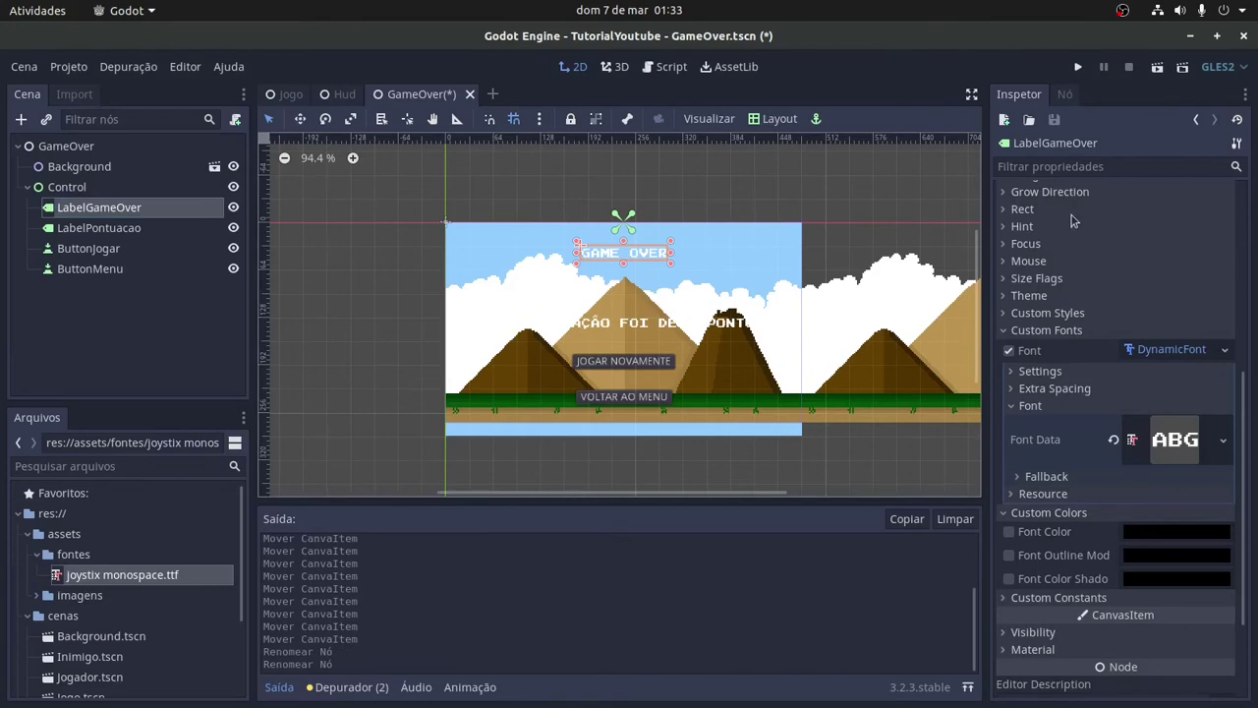
- Enable the custom Font Color of LabelGameOver and open its color picker
scroll(1087, 327, down, 3)
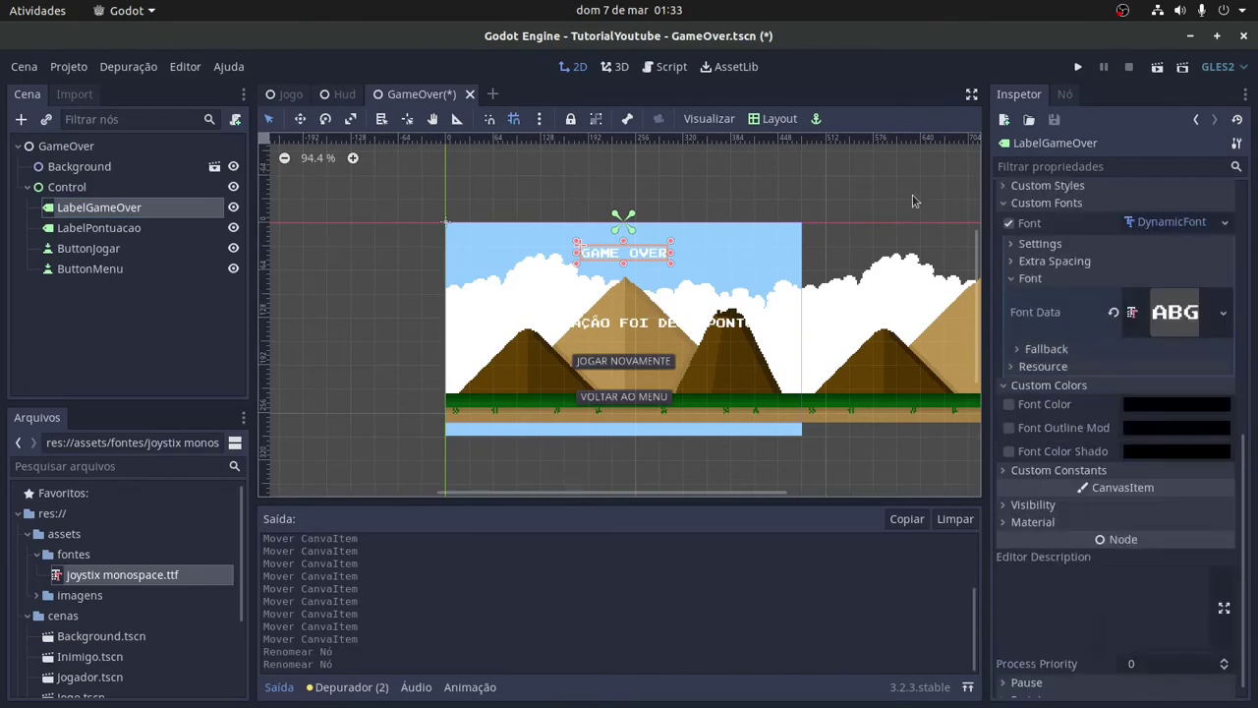
scroll(1175, 232, up, 10)
scroll(1032, 408, down, 8)
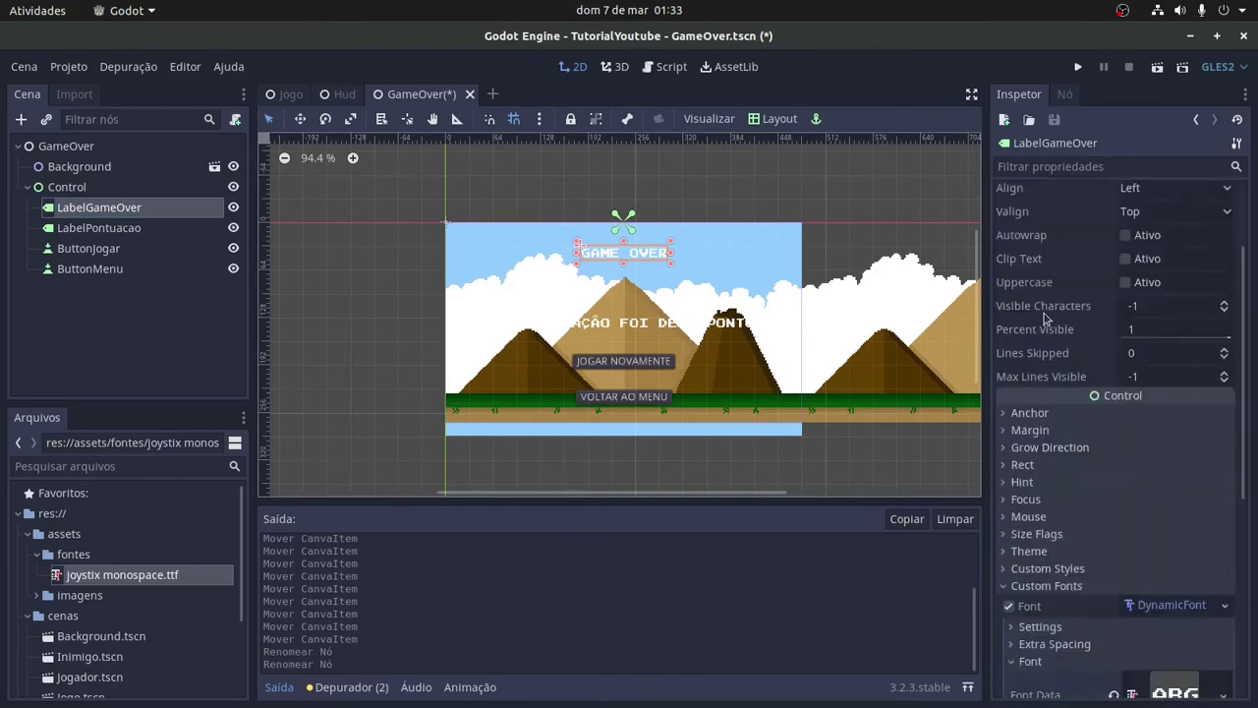
click(1004, 397)
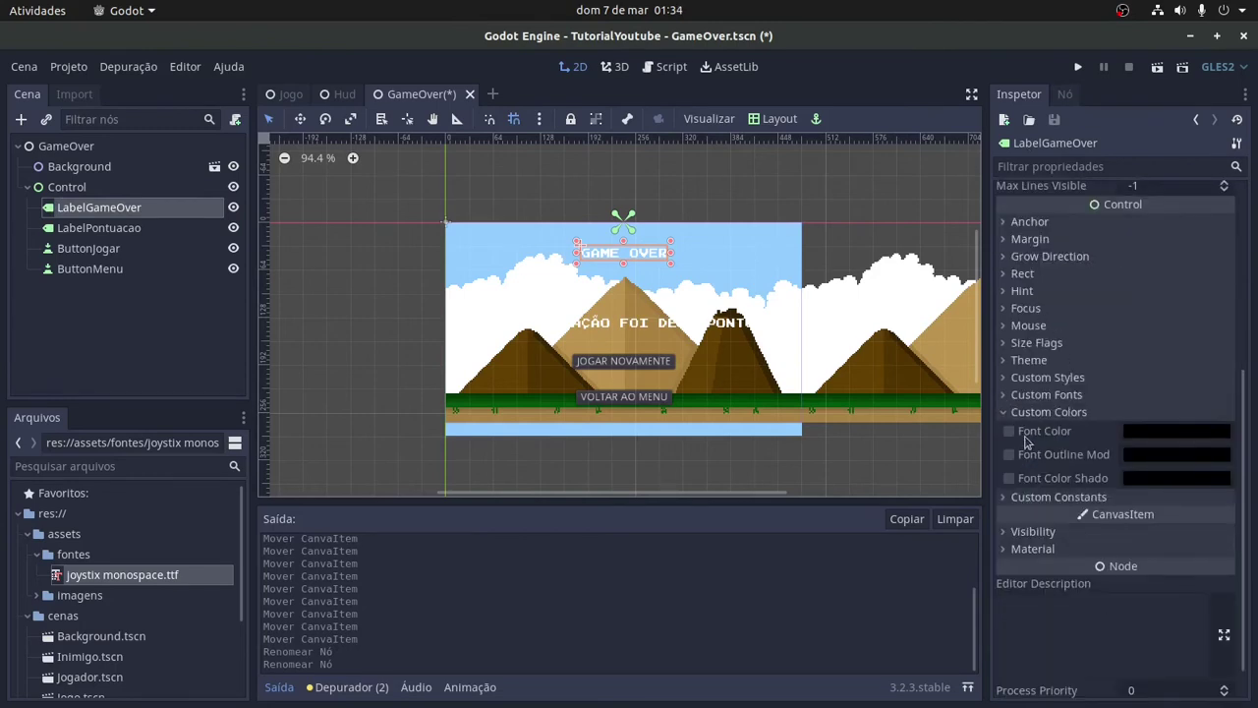
click(1012, 413)
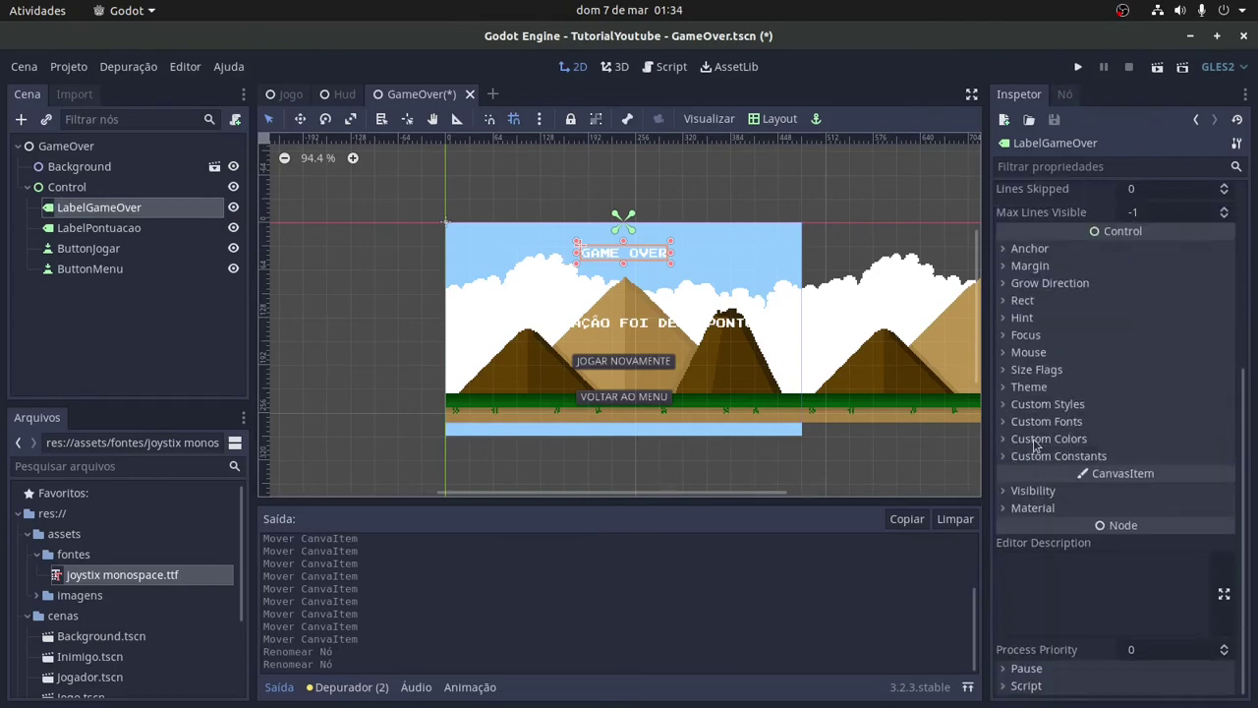
click(1011, 439)
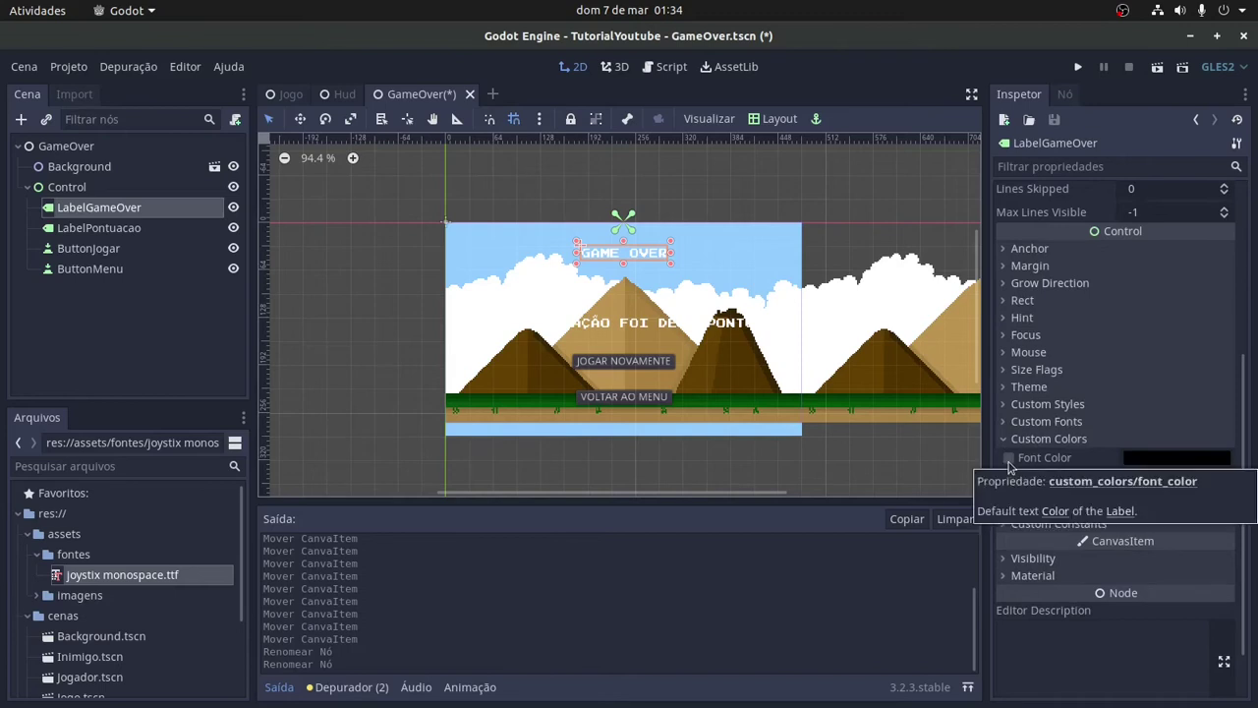
click(1010, 461)
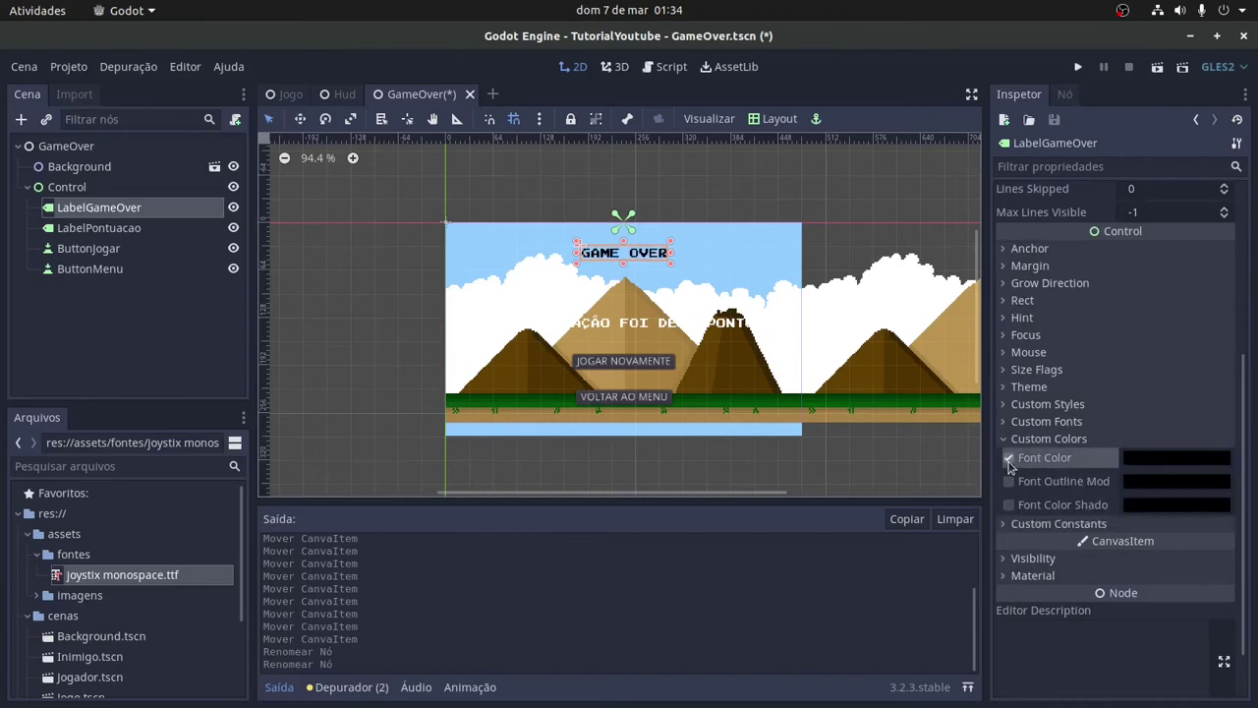
click(1148, 459)
- Try out font colors for the GAME OVER label, including R 255, G 0, B 0
click(986, 196)
mouse_move(1005, 198)
mouse_down()
mouse_move(1106, 70)
mouse_move(1130, 62)
mouse_move(795, 215)
mouse_move(1080, 99)
mouse_move(1097, 70)
mouse_move(1042, 174)
mouse_move(1063, 266)
mouse_up()
click(1082, 317)
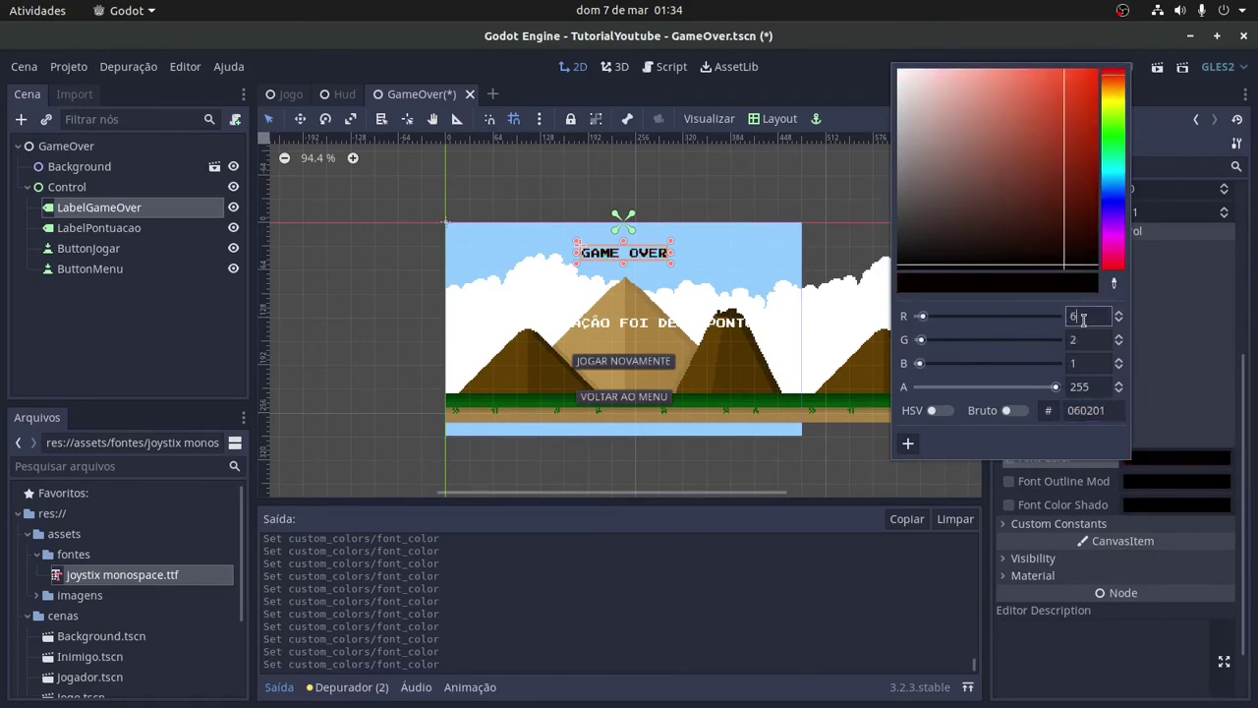
text(255)
key(Tab)
text(0)
key(Tab)
text(0)
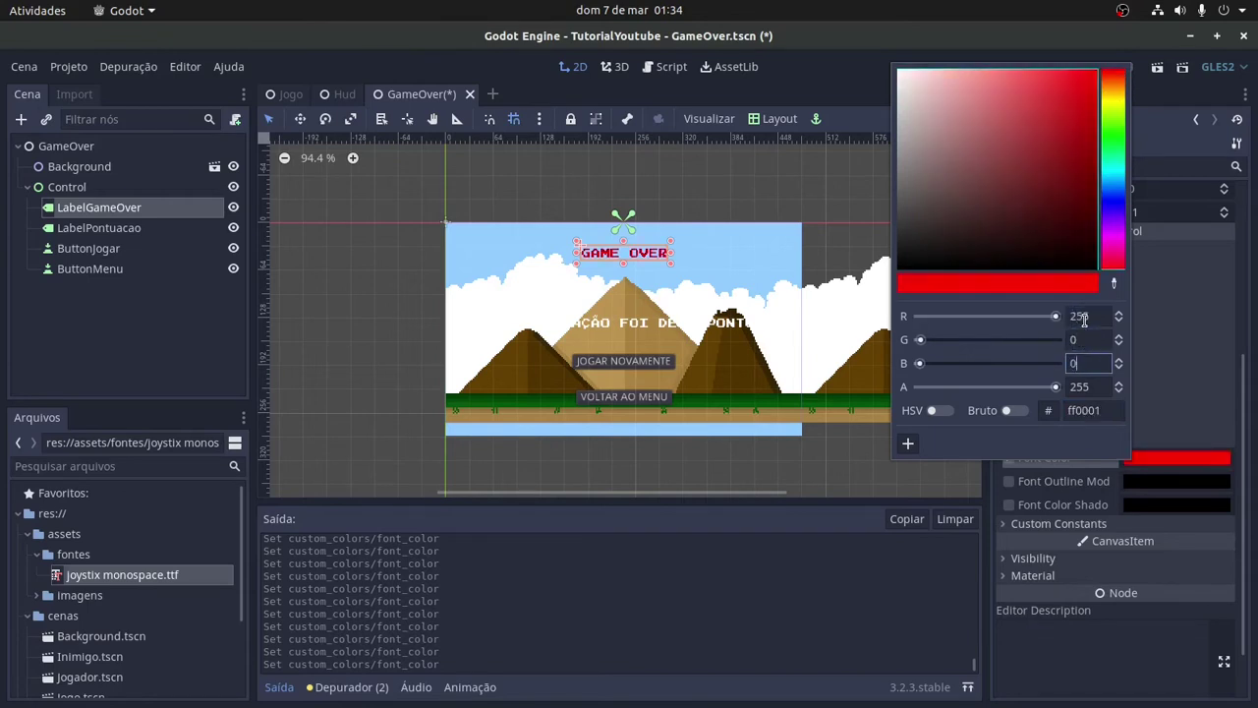
mouse_move(1042, 197)
mouse_down()
mouse_move(812, 193)
mouse_move(1160, 307)
mouse_up()
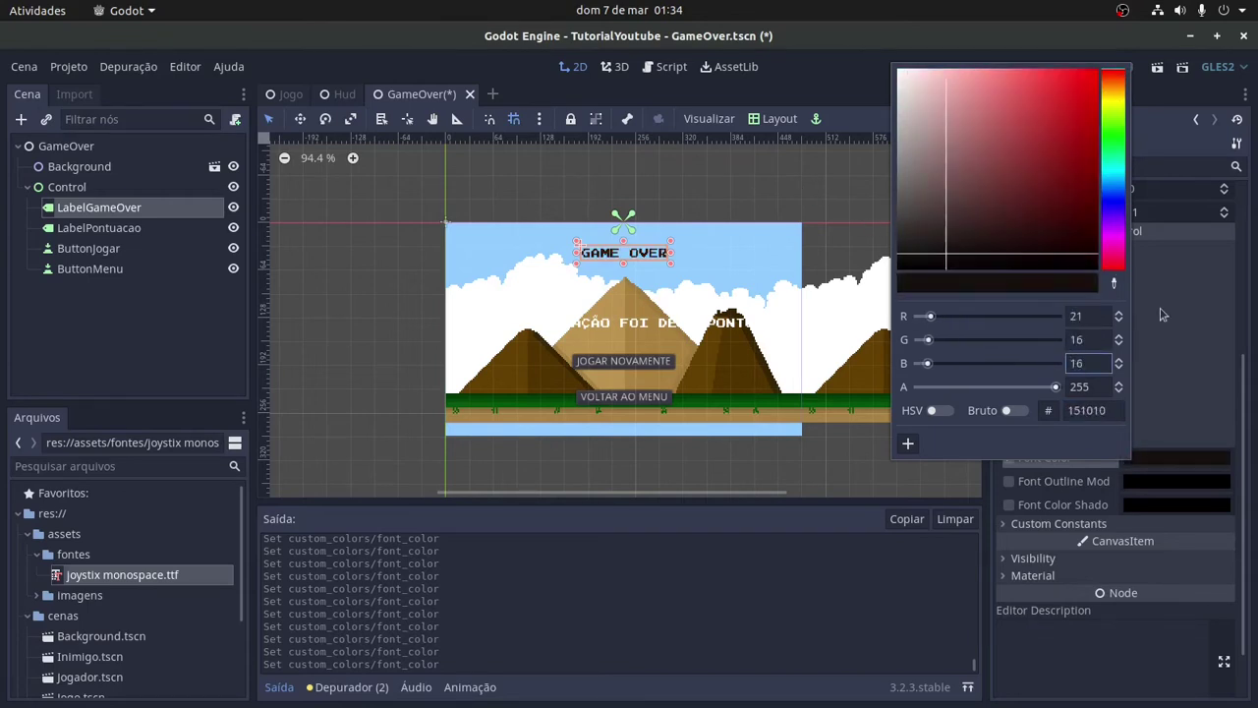
- Pick bright red, hex fe0802, as the GAME OVER label's font color
click(1114, 118)
mouse_move(1062, 128)
mouse_down()
mouse_move(1100, 70)
mouse_move(1094, 160)
mouse_up()
mouse_move(1113, 197)
mouse_down()
mouse_move(1115, 248)
mouse_move(1115, 70)
mouse_move(1098, 74)
mouse_up()
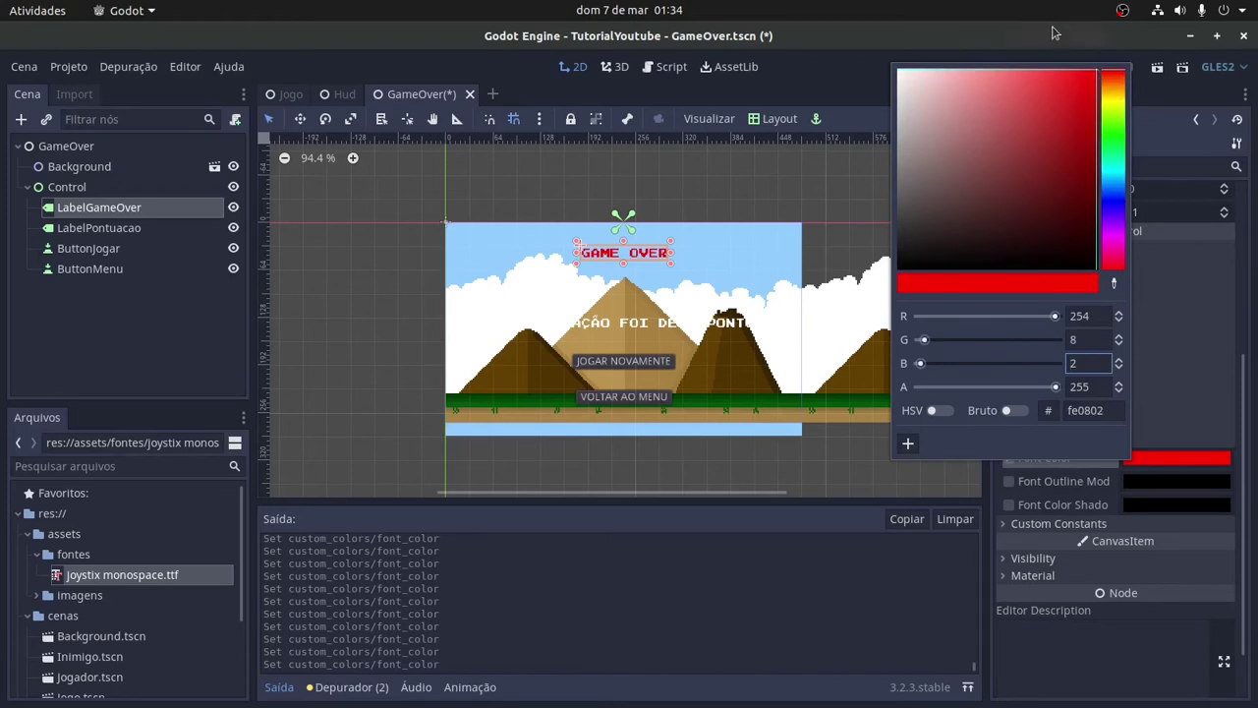
click(662, 147)
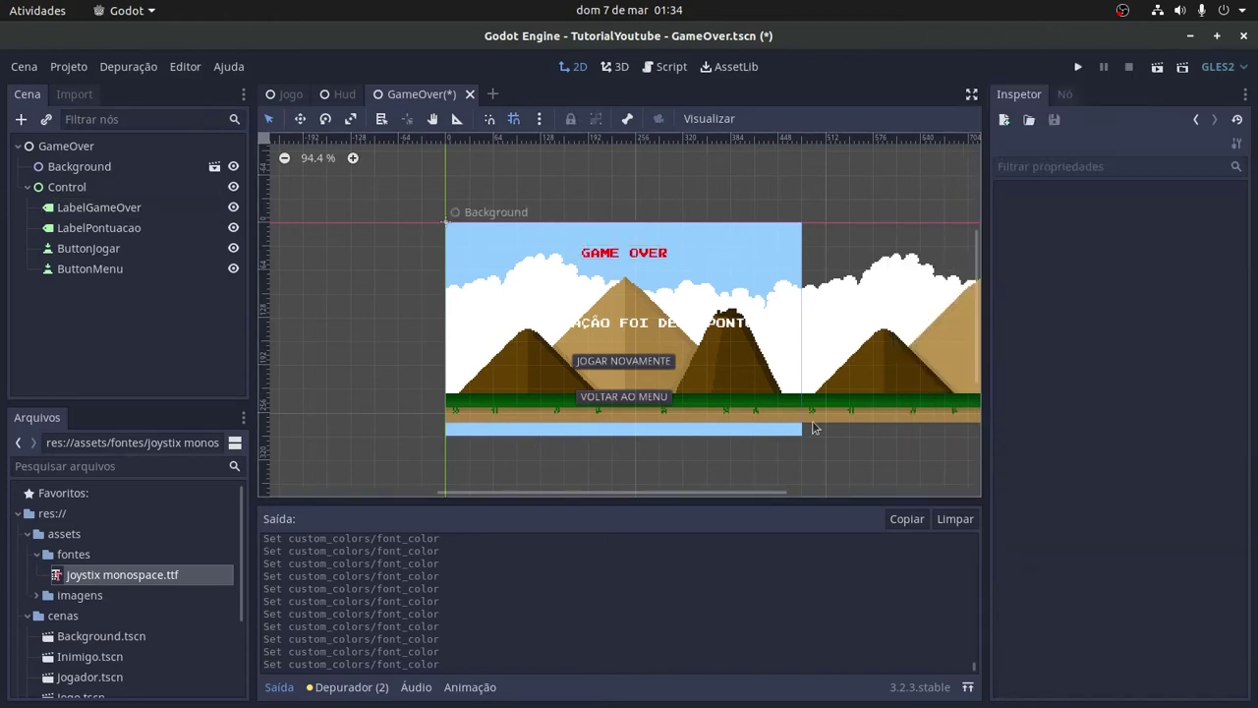
- Set the custom font size of the GAME OVER label to 22
scroll(673, 275, up, 5)
scroll(670, 272, up, 2)
click(590, 241)
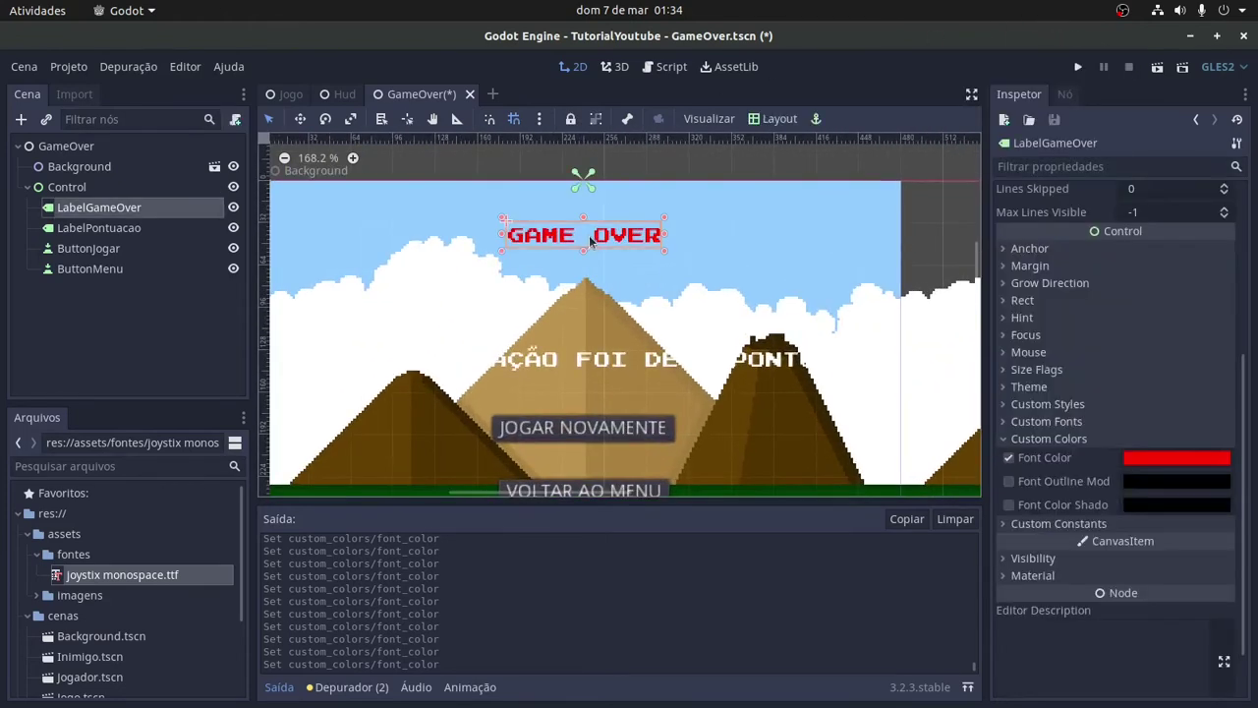
click(1032, 423)
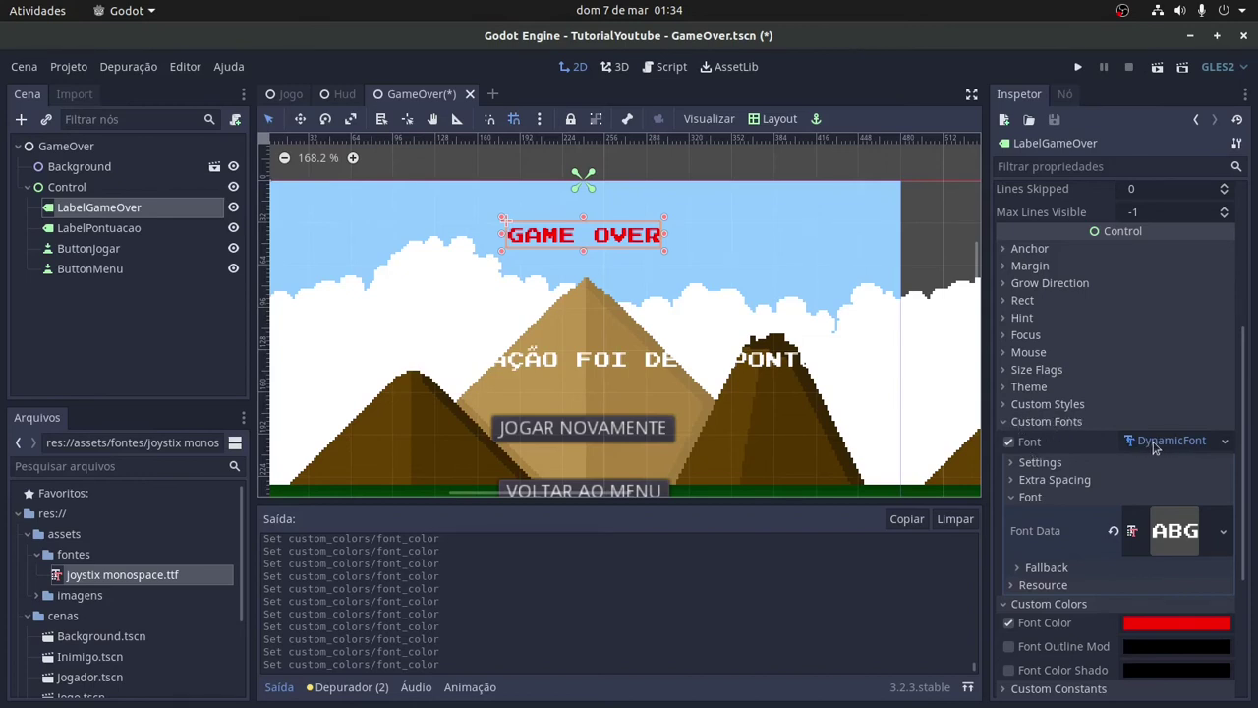
click(1013, 468)
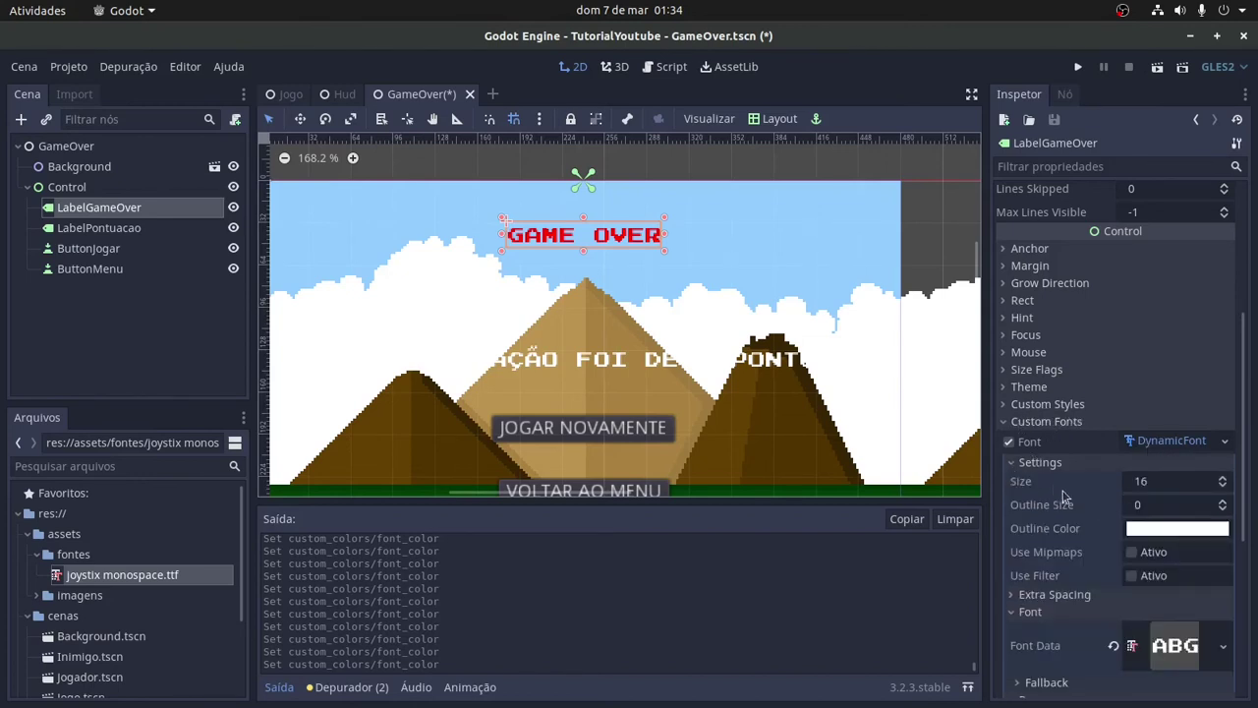
click(1165, 481)
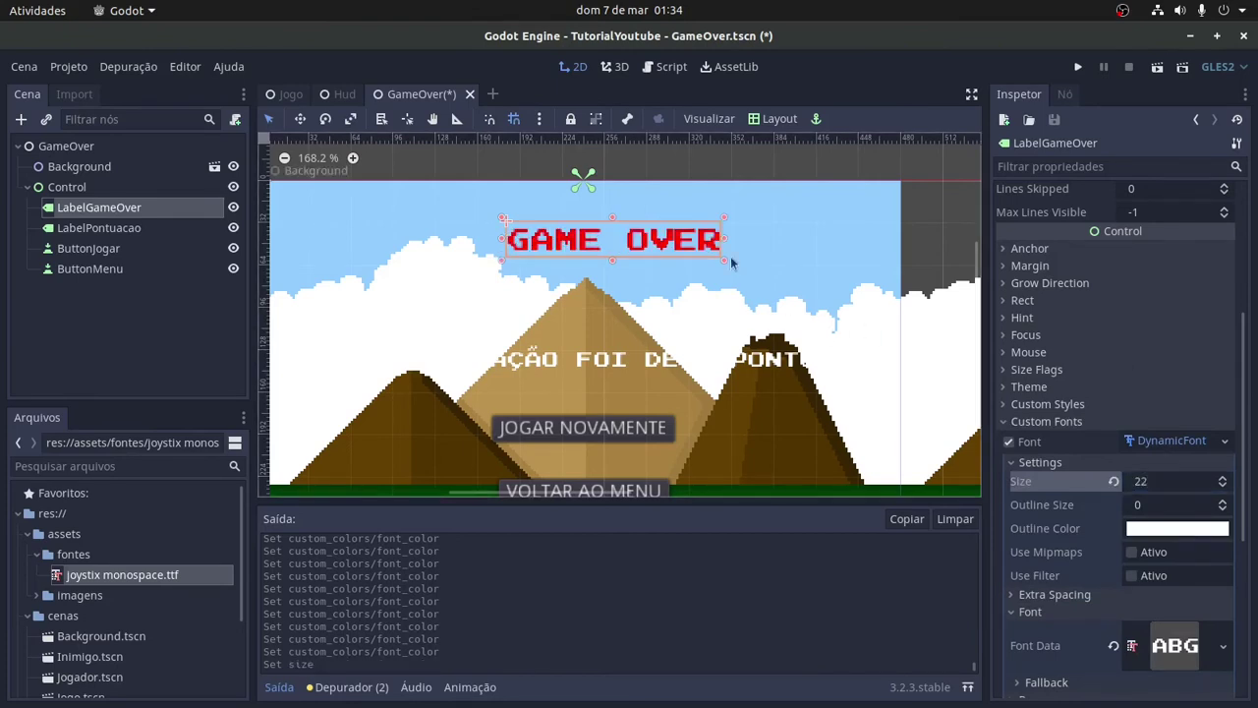
- Set the GAME OVER label's layout to Centro Superior and nudge it down slightly from the scene's upper edge
click(776, 119)
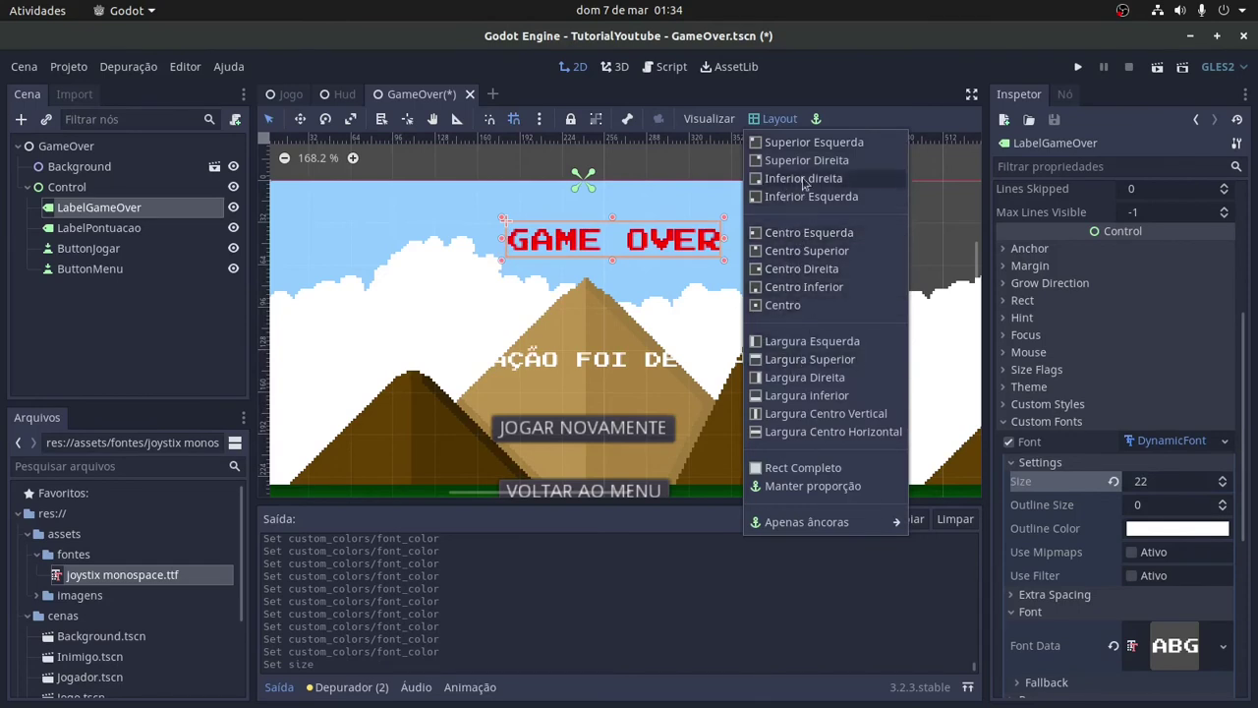
click(806, 251)
key(Down)
key(Down)
key(Down)
key(Down)
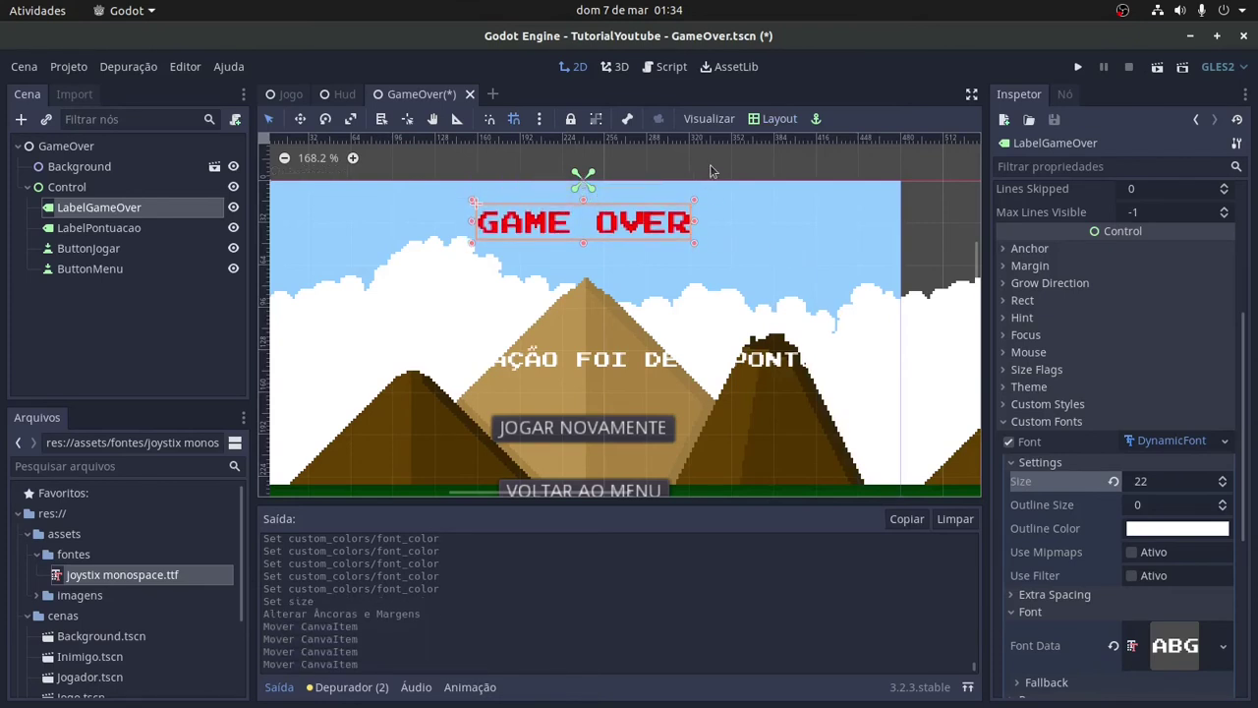
- Enable the custom Font Color of LabelPontuacao with black as its color
click(656, 366)
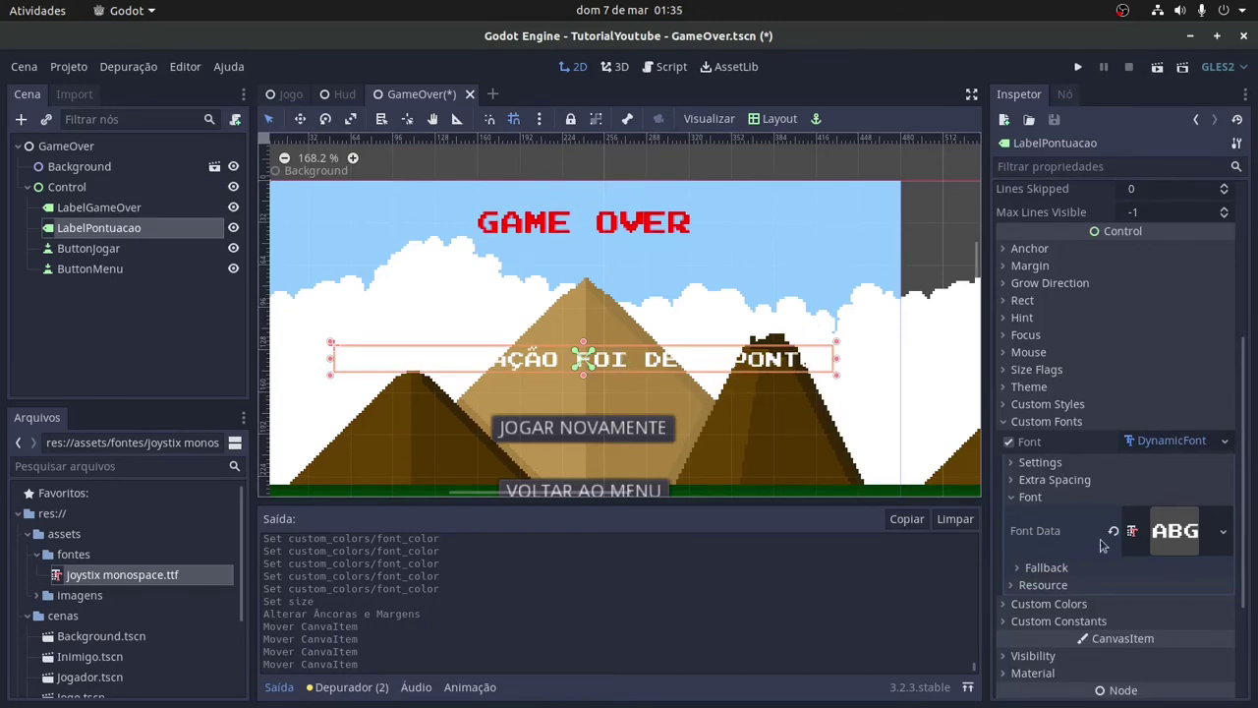
scroll(1091, 570, down, 3)
click(1032, 441)
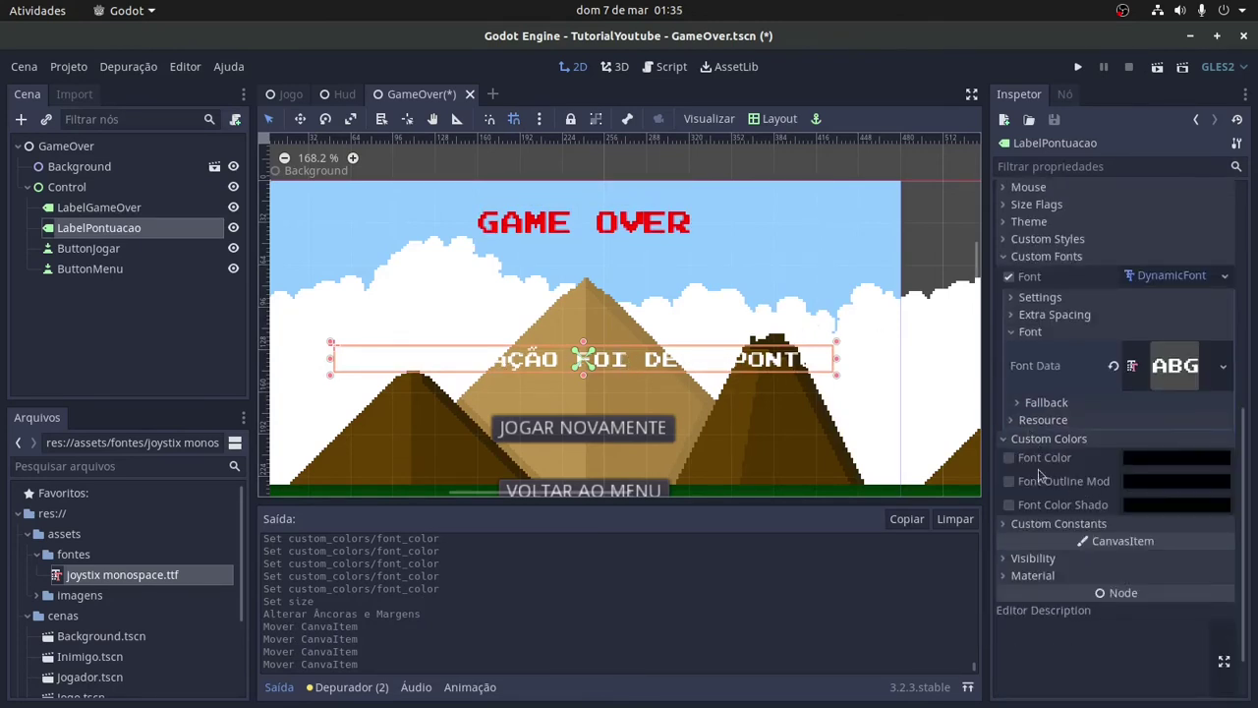
click(1020, 458)
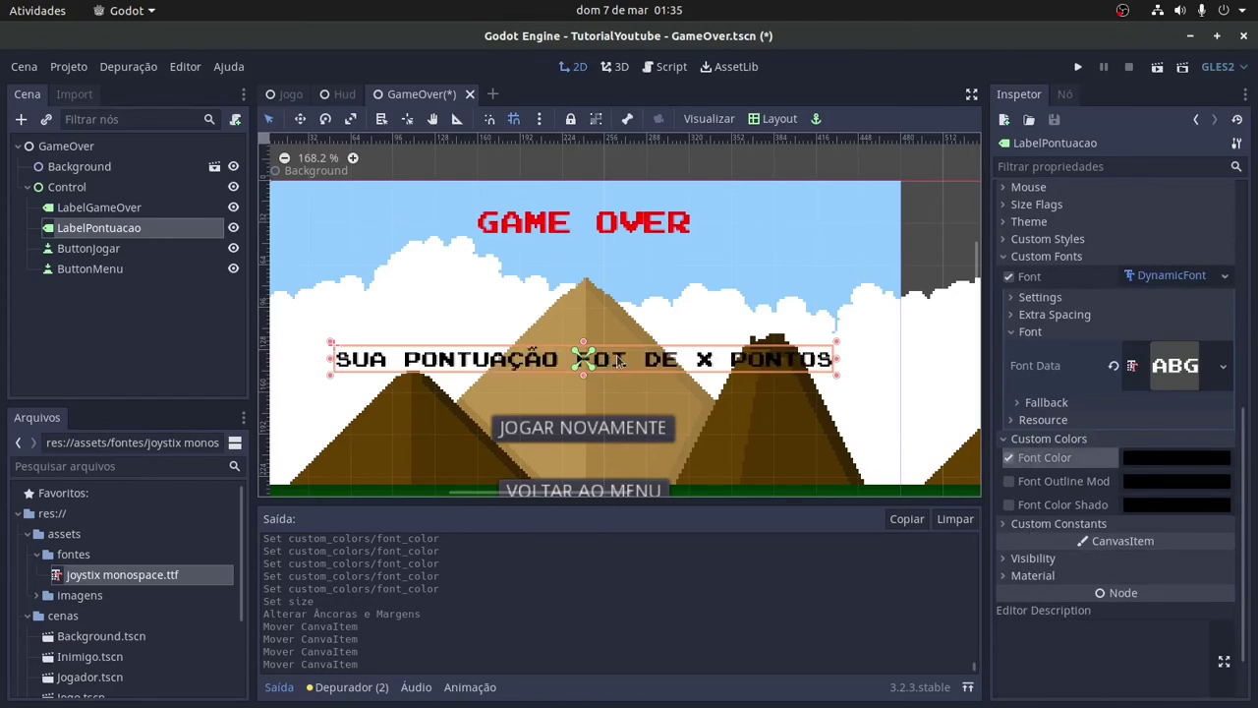
- Move the score label straight up to a short distance below GAME OVER, and run the scene to check it
key(Up)
key(Up)
key(Up)
key(Up)
key(Up)
key(Up)
key(Up)
key(Up)
key(Up)
key(Up)
key(Up)
key(Up)
key(Up)
key(Up)
key(Up)
key(Up)
key(Up)
key(Up)
key(Up)
key(Up)
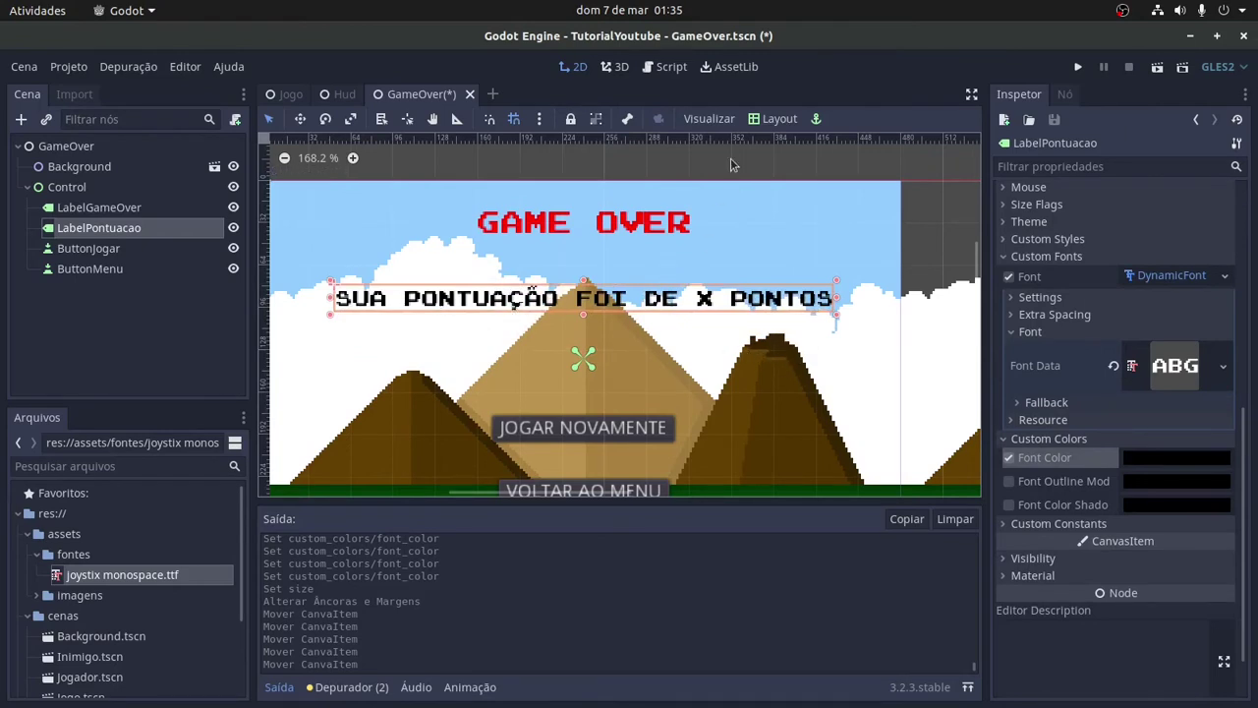
key(F6)
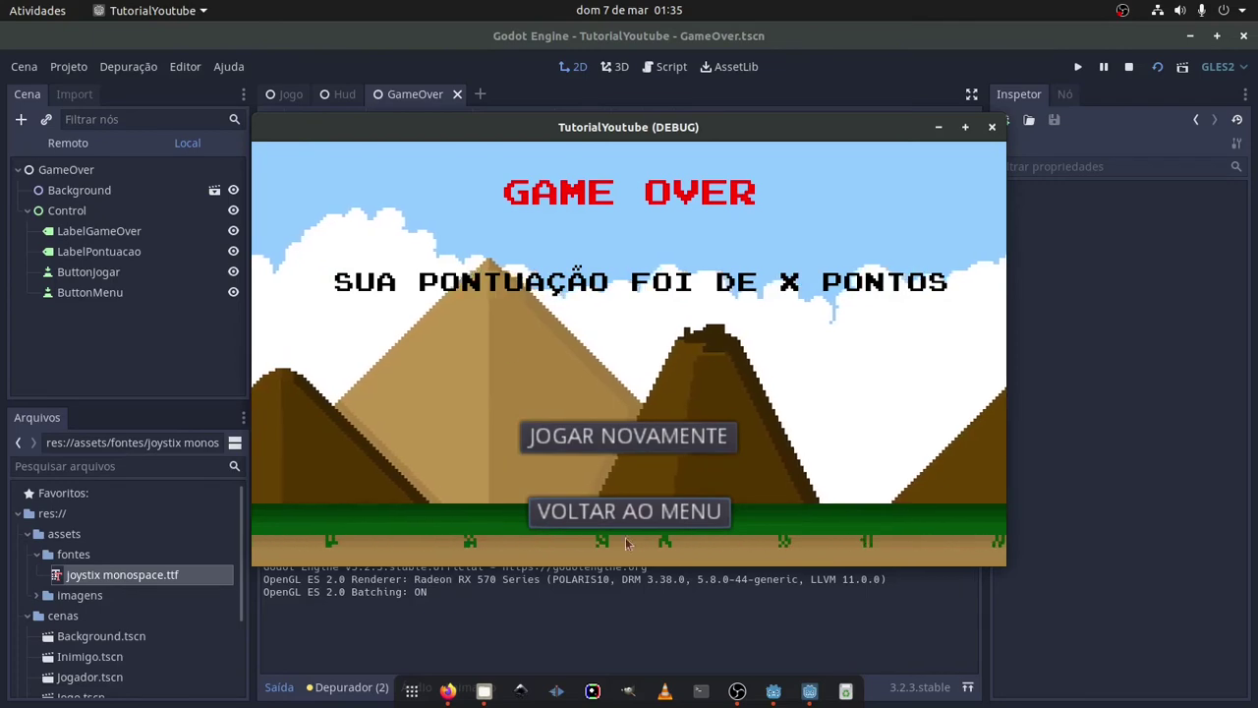
click(992, 127)
- Give ButtonJogar a new DynamicFont as its custom font, with joystix monospace.ttf as the Font Data
click(99, 248)
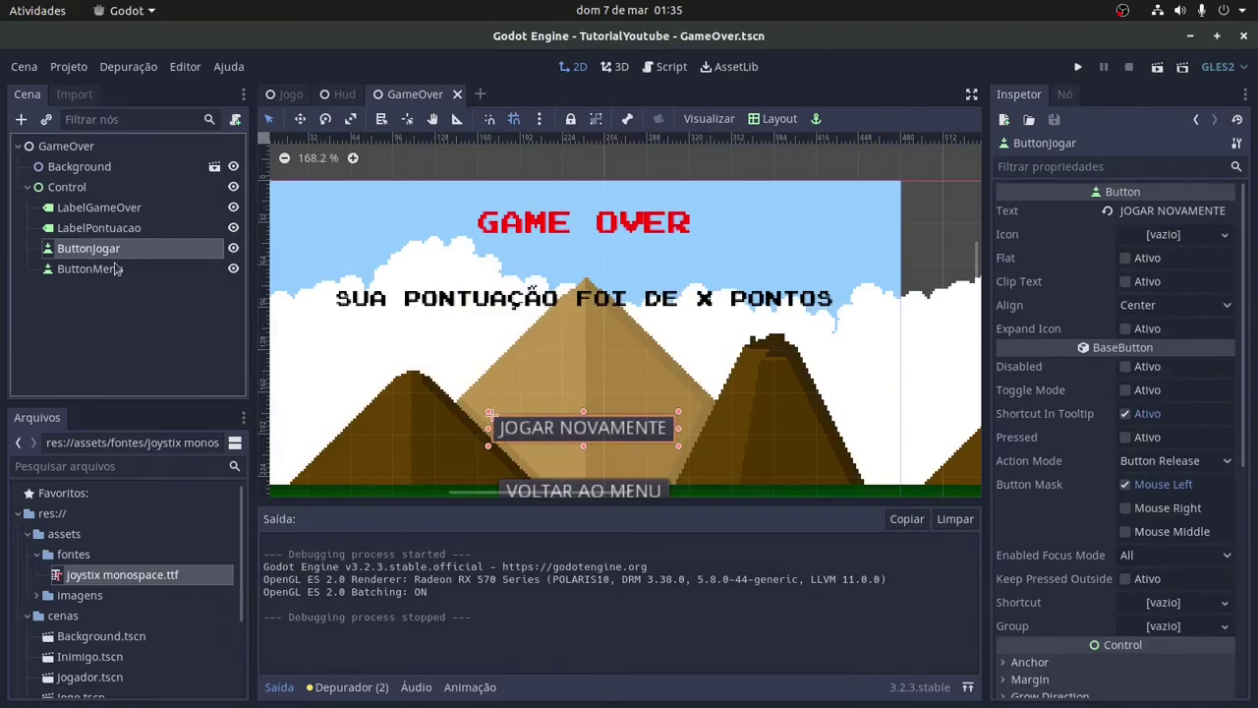
scroll(1207, 452, down, 5)
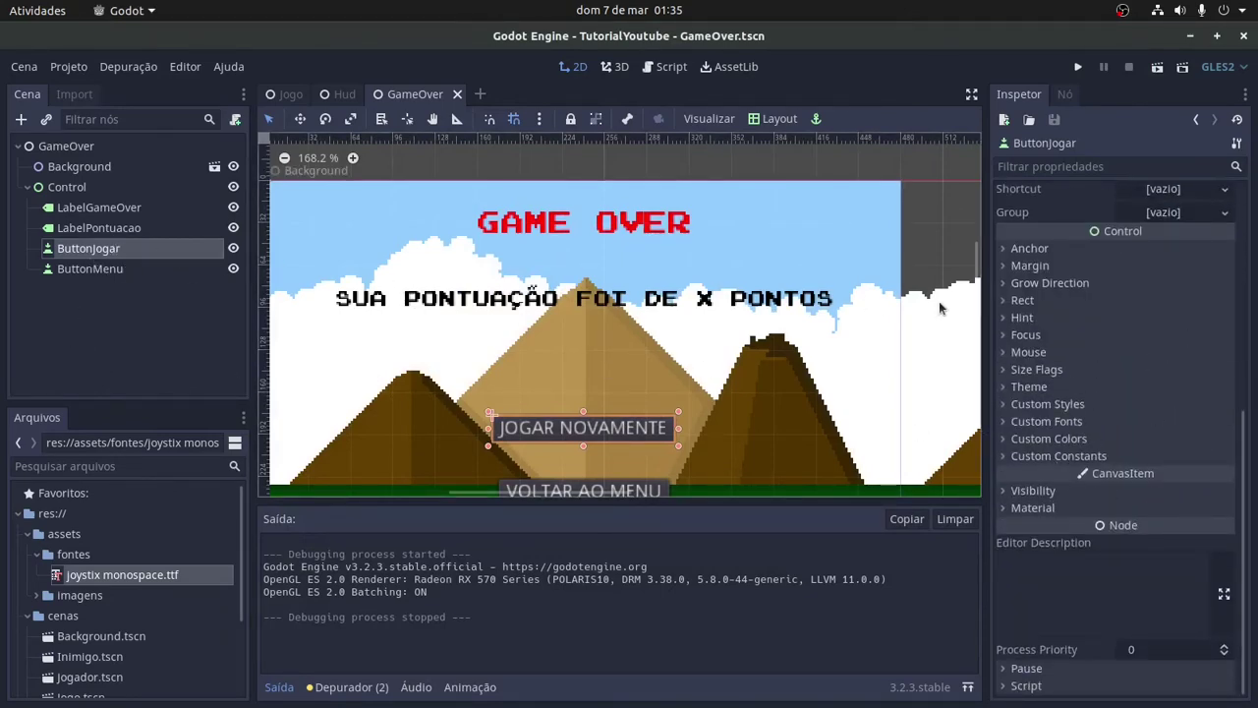
click(1046, 420)
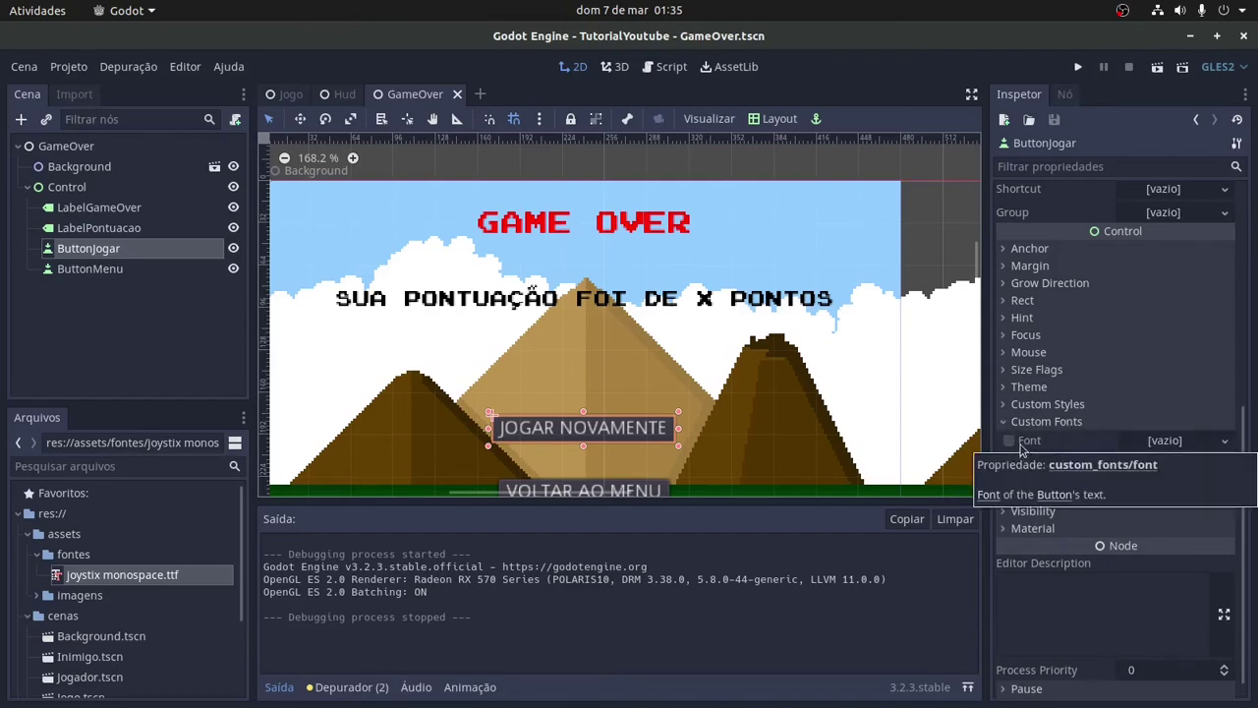
click(1192, 444)
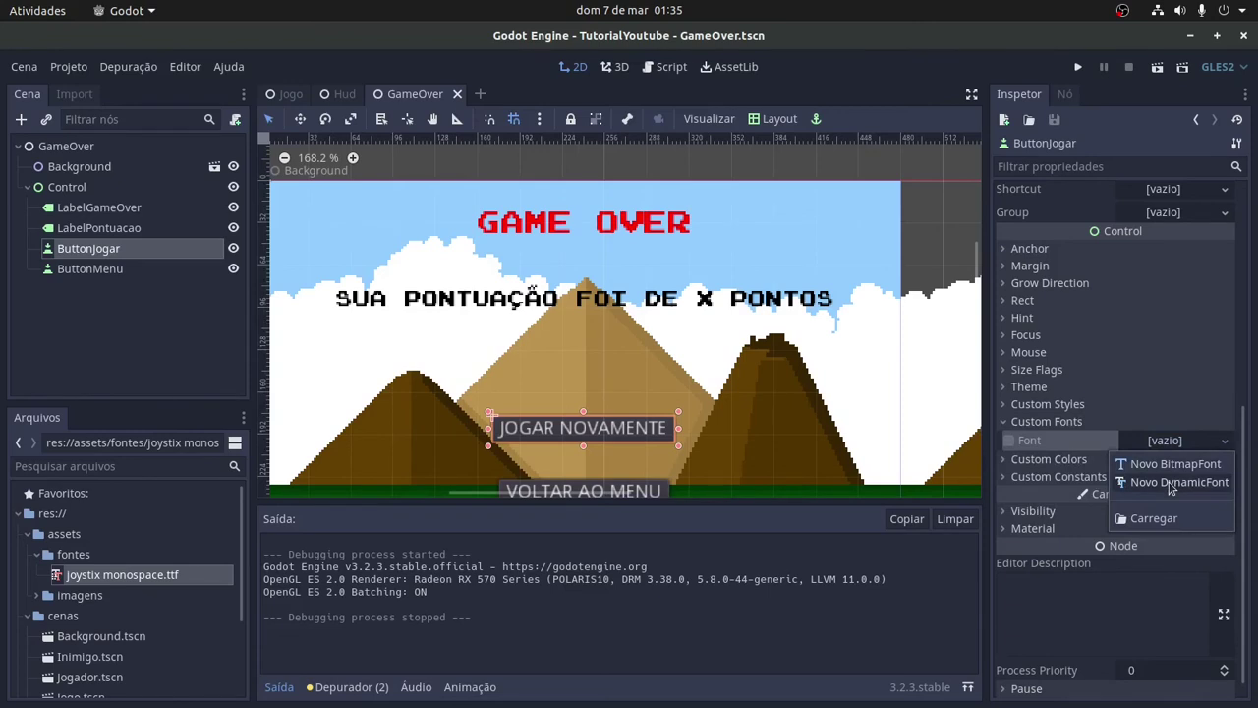
click(1171, 482)
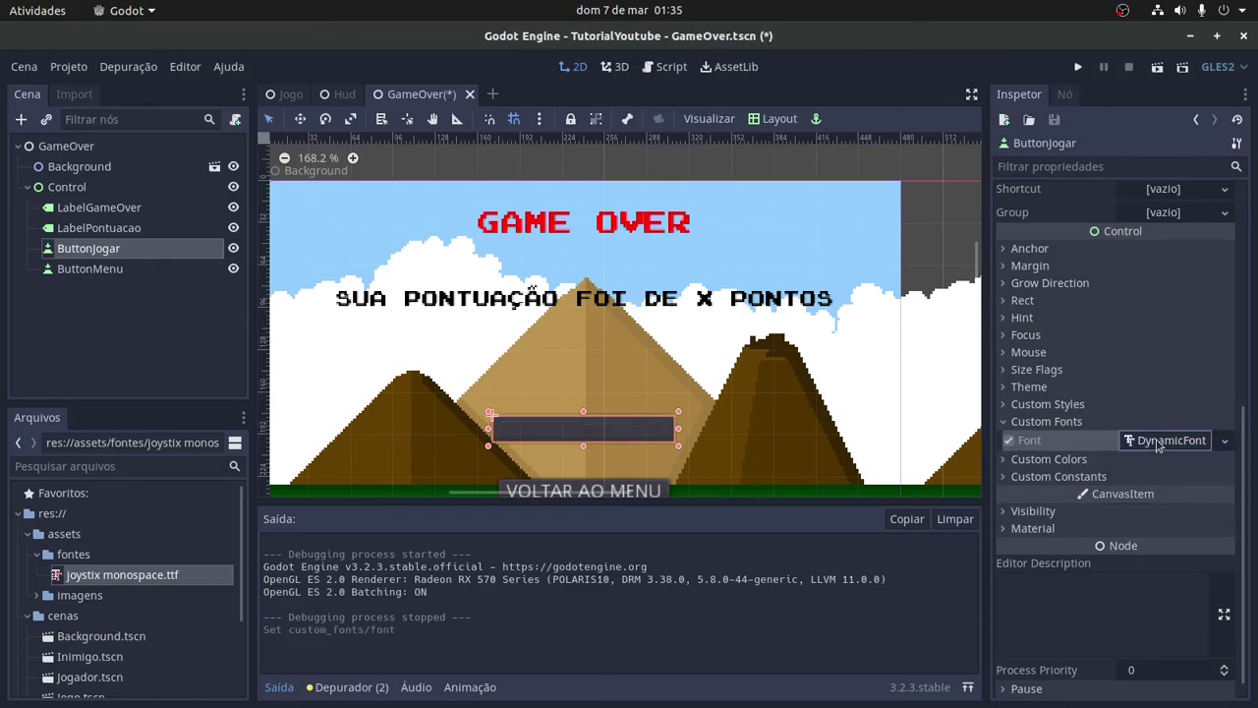
click(1157, 445)
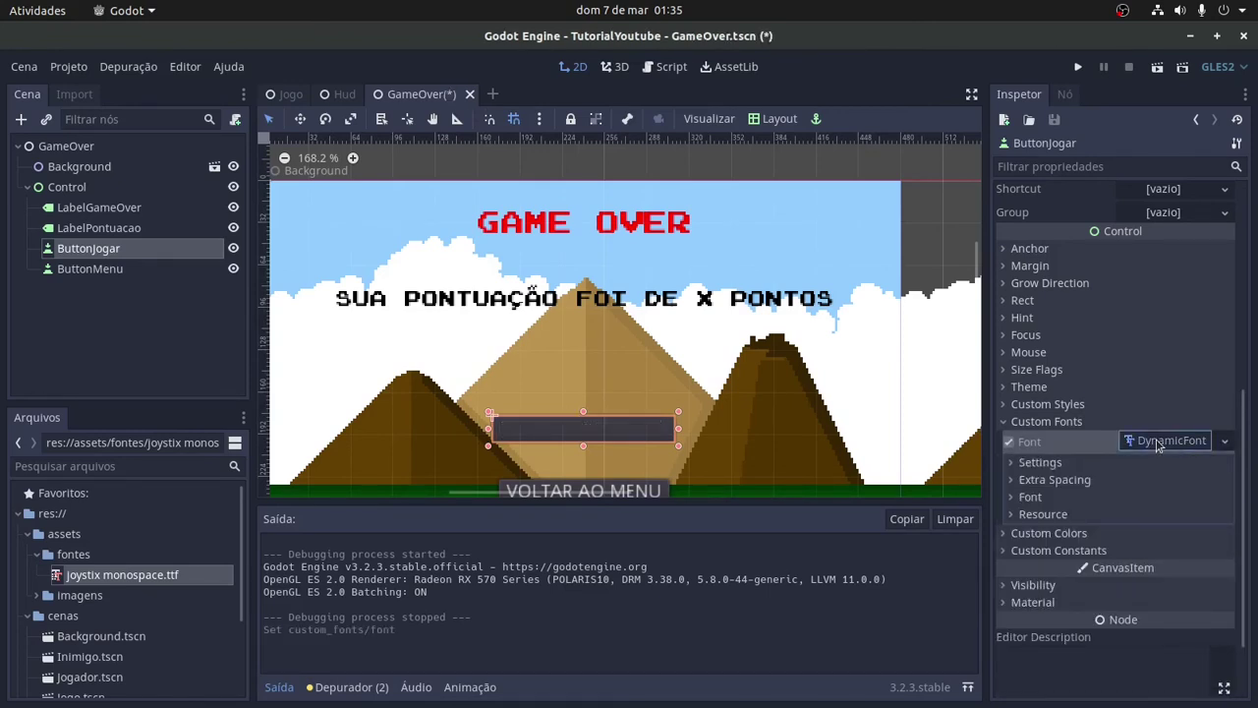
click(1027, 496)
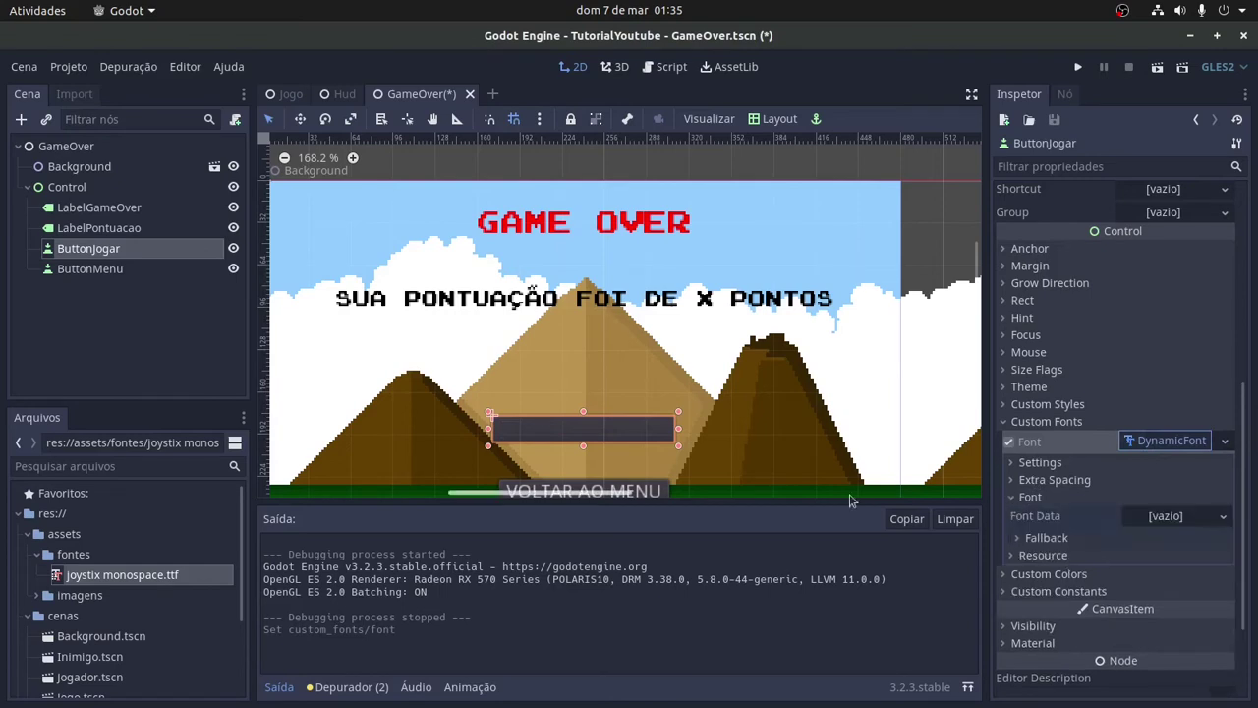
click(70, 573)
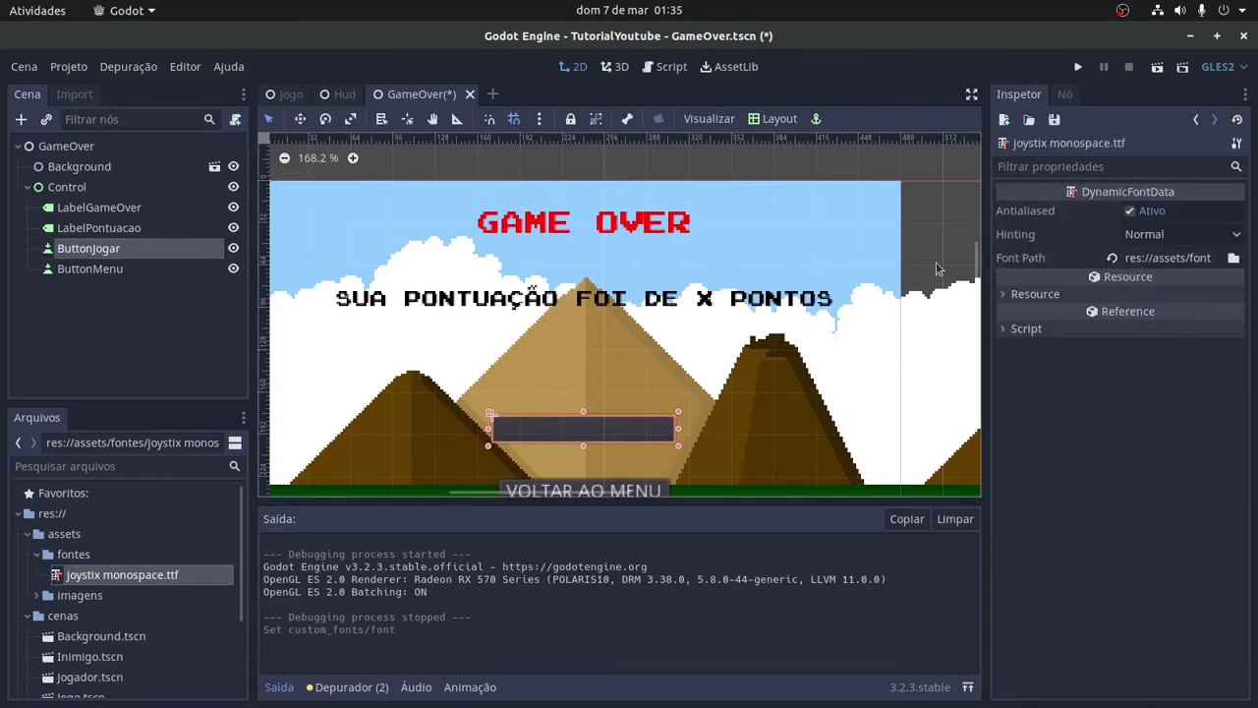
click(171, 259)
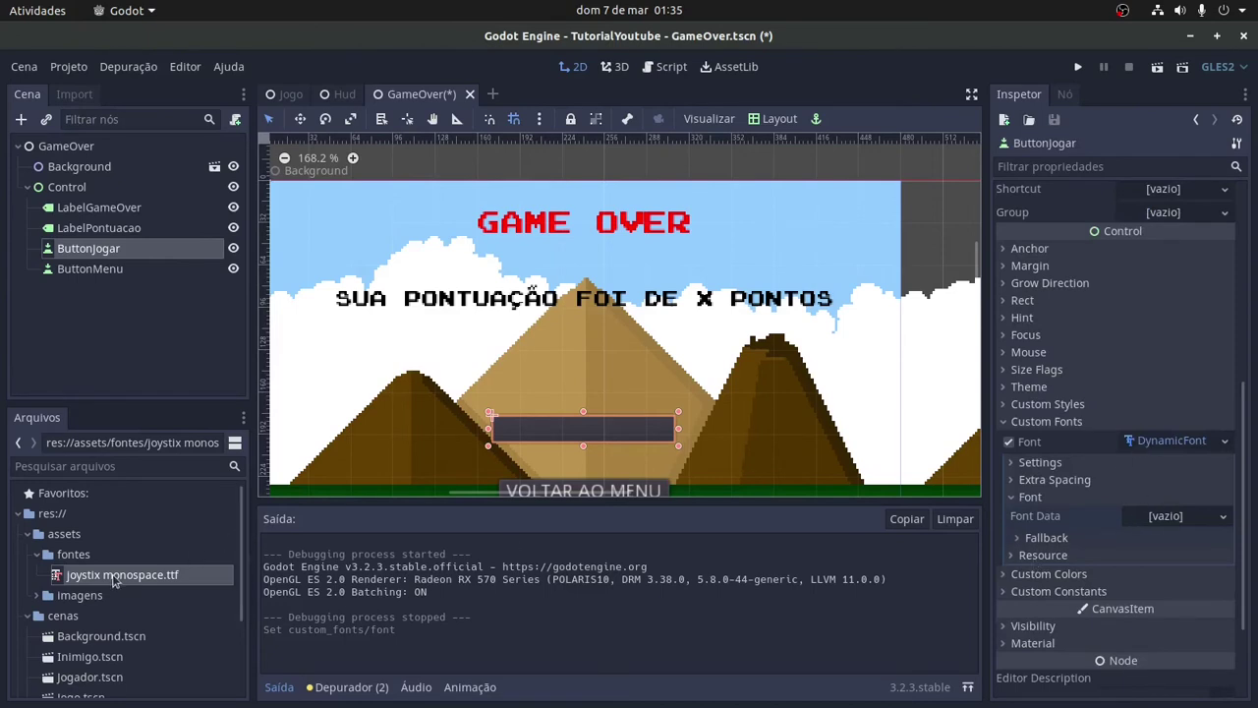
drag(113, 581, 1166, 517)
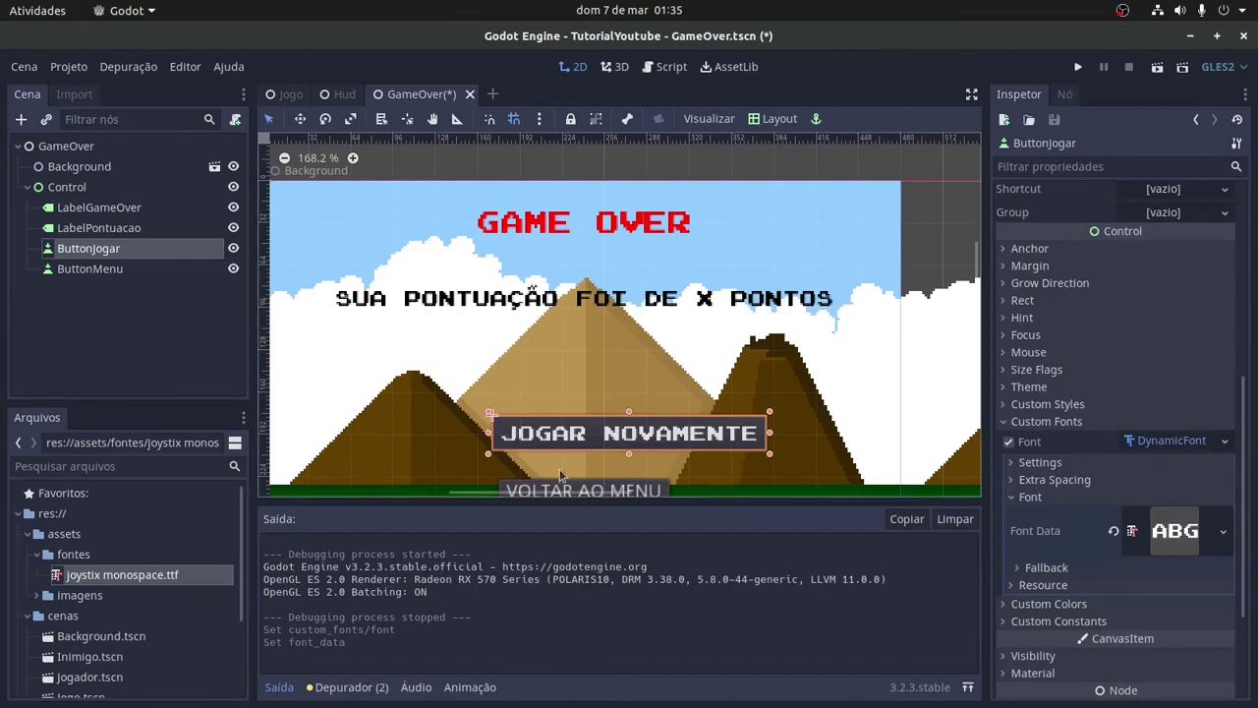
- Set the custom font size of ButtonJogar to 20
scroll(1025, 514, down, 3)
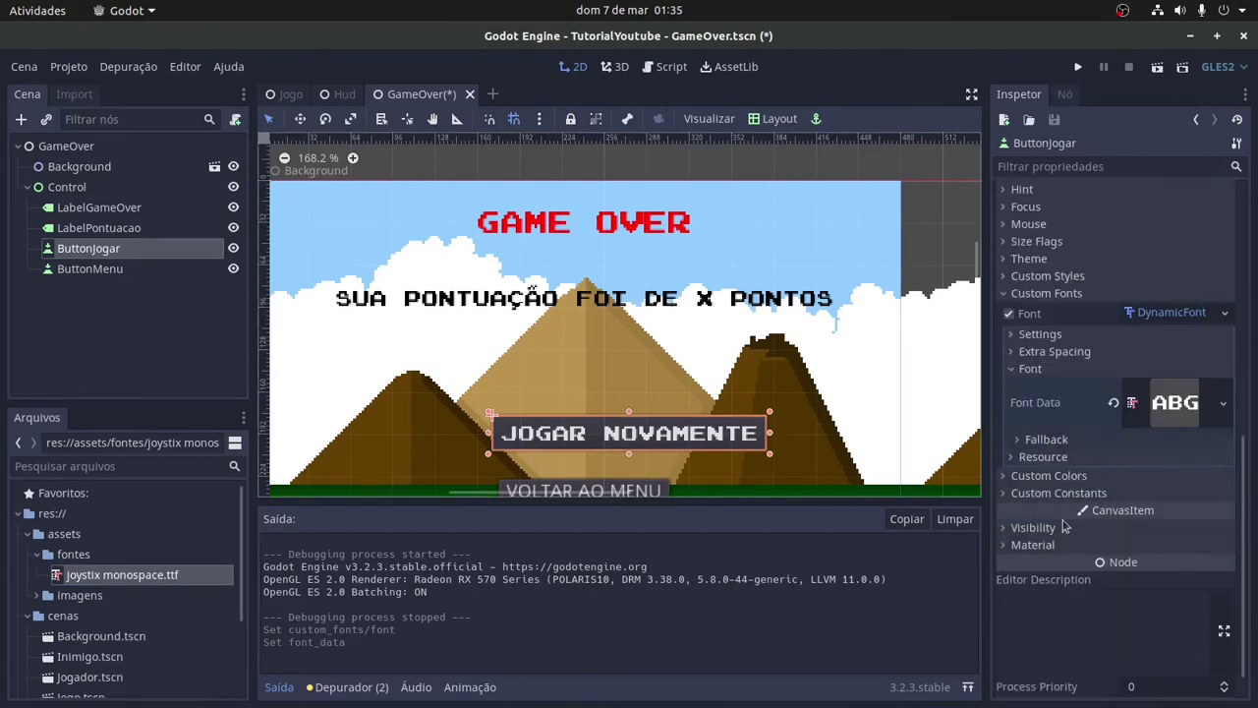
click(1023, 477)
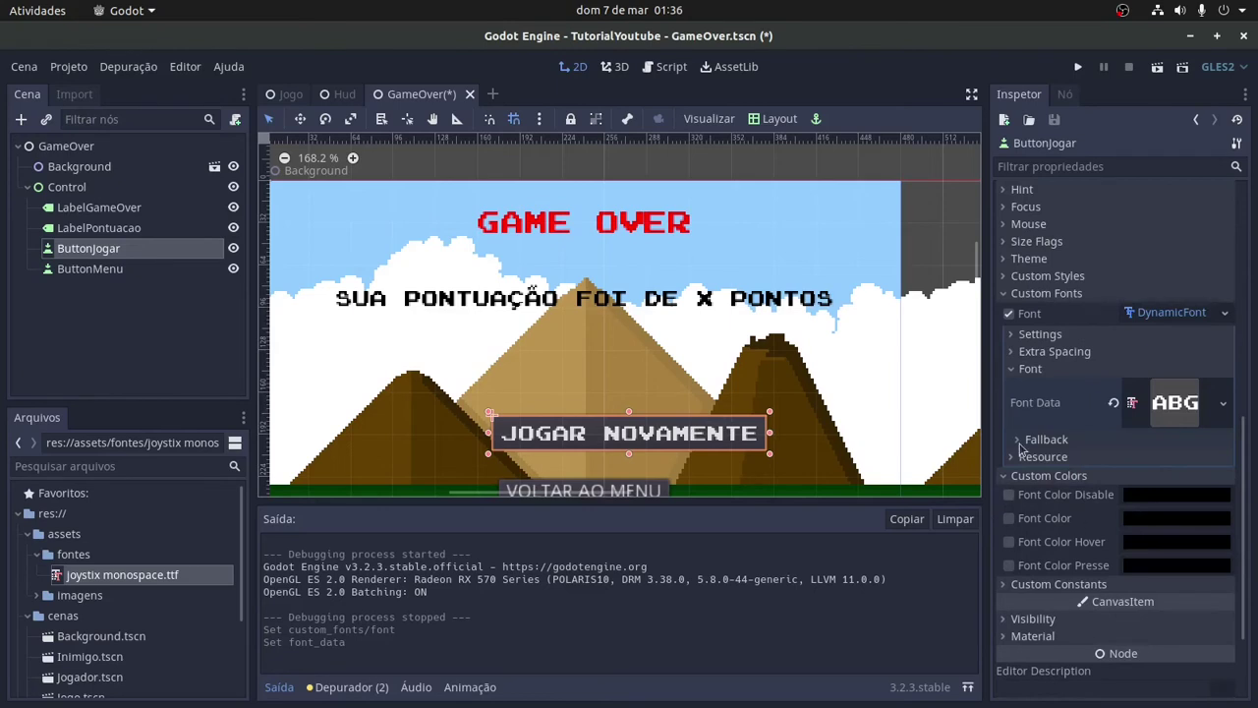
click(1022, 334)
click(1160, 353)
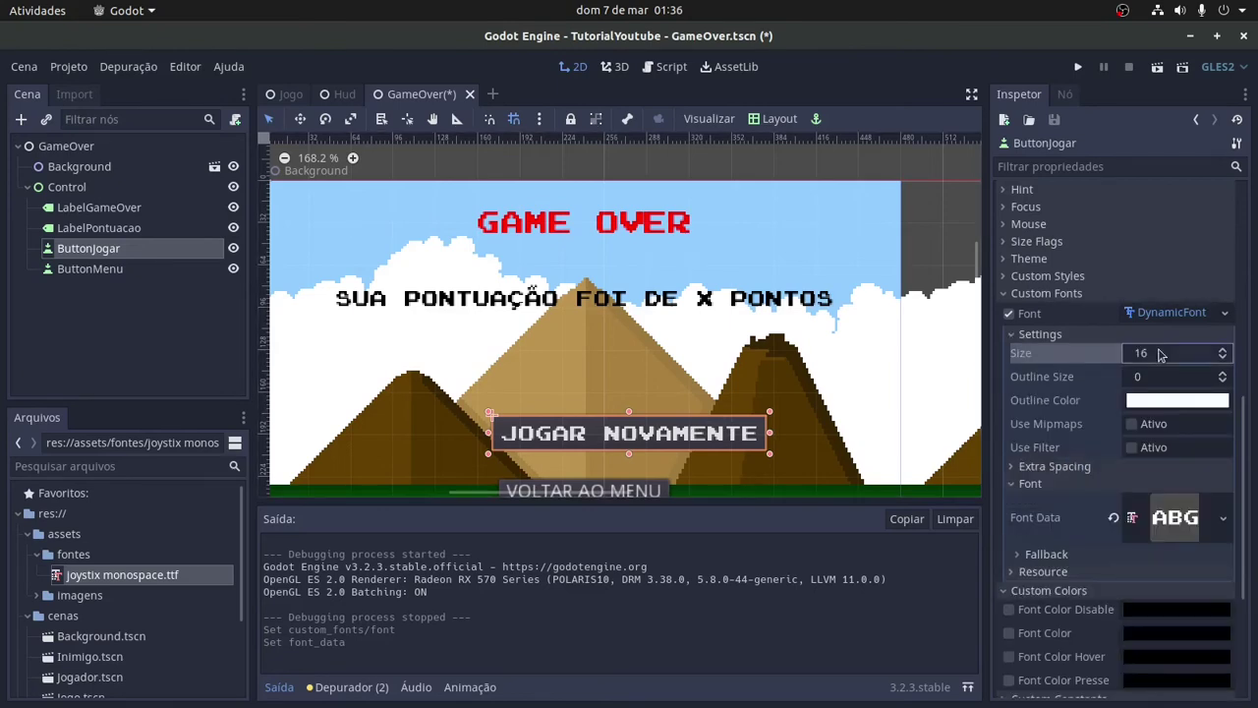
key(Return)
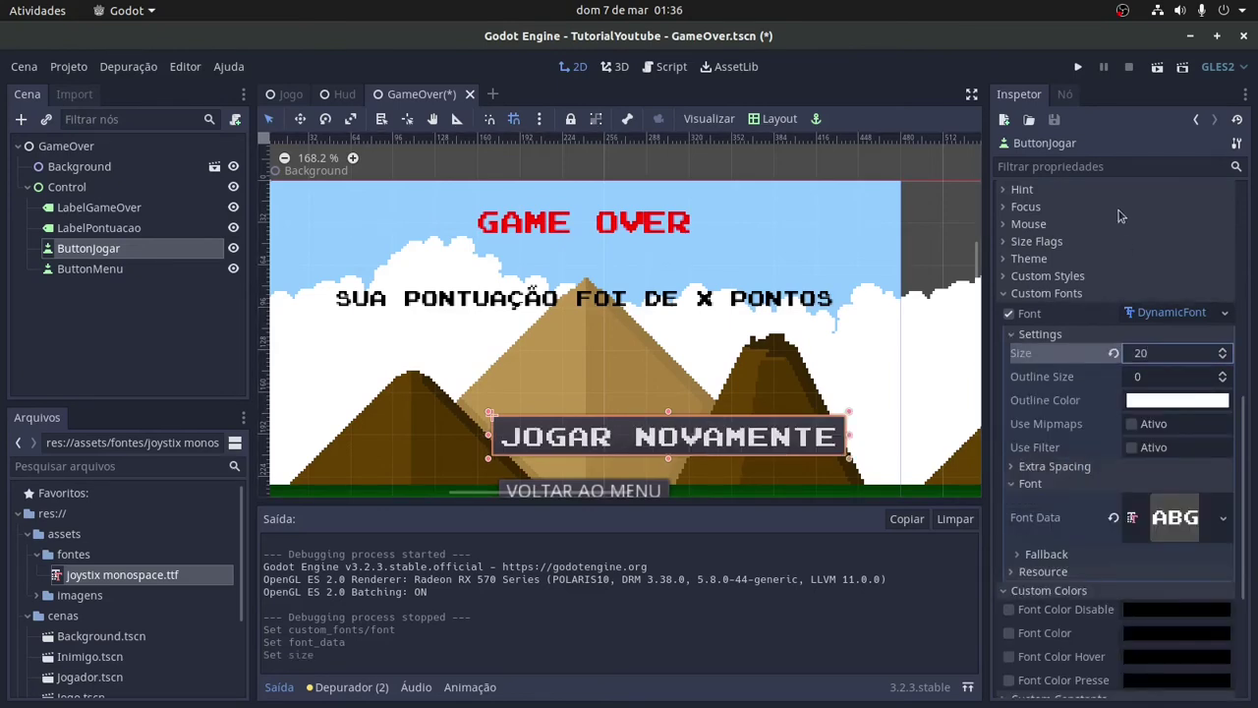
click(564, 487)
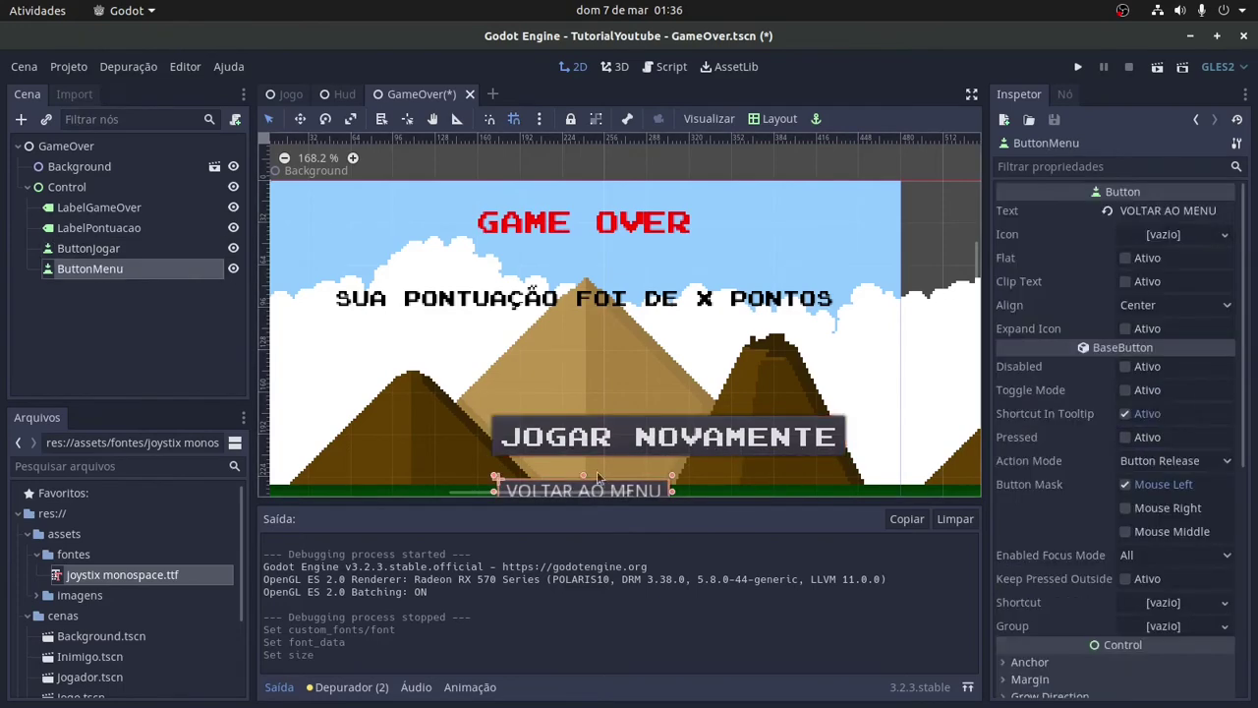
scroll(668, 472, down, 1)
- Set ButtonJogar's custom font size to 16 and narrow the button from its right edge to fit the text
click(692, 443)
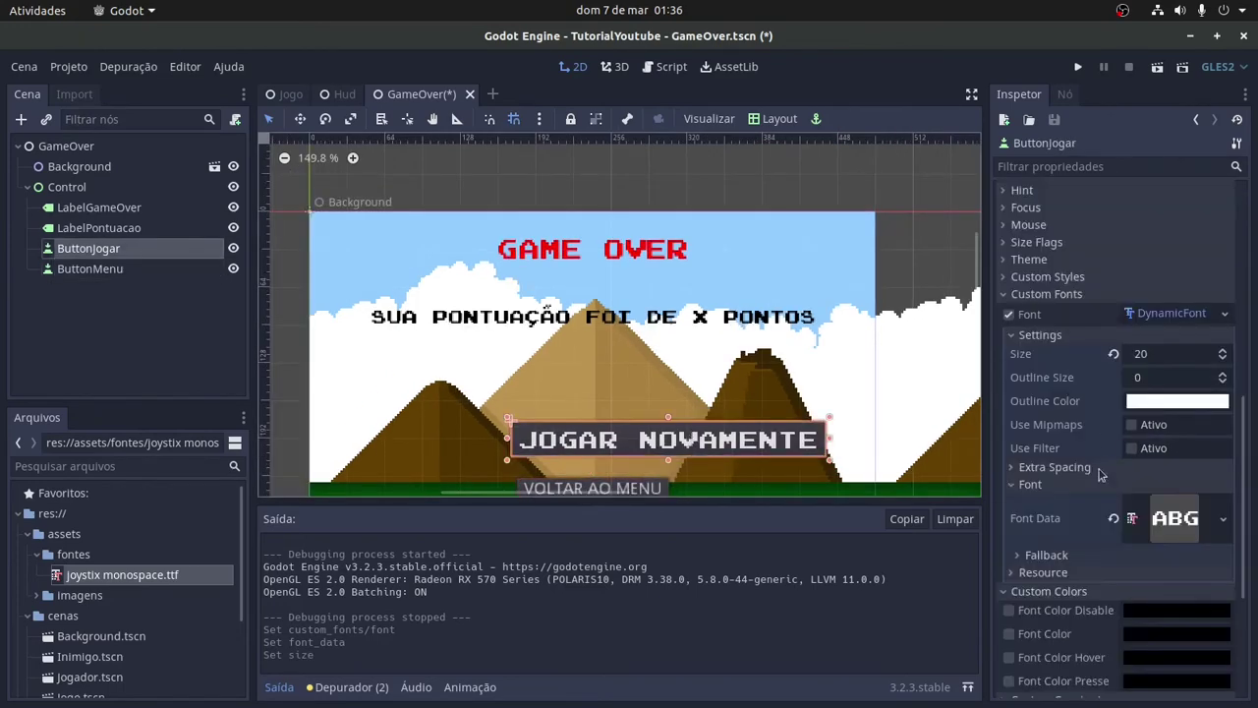
click(1161, 360)
text(16)
key(Return)
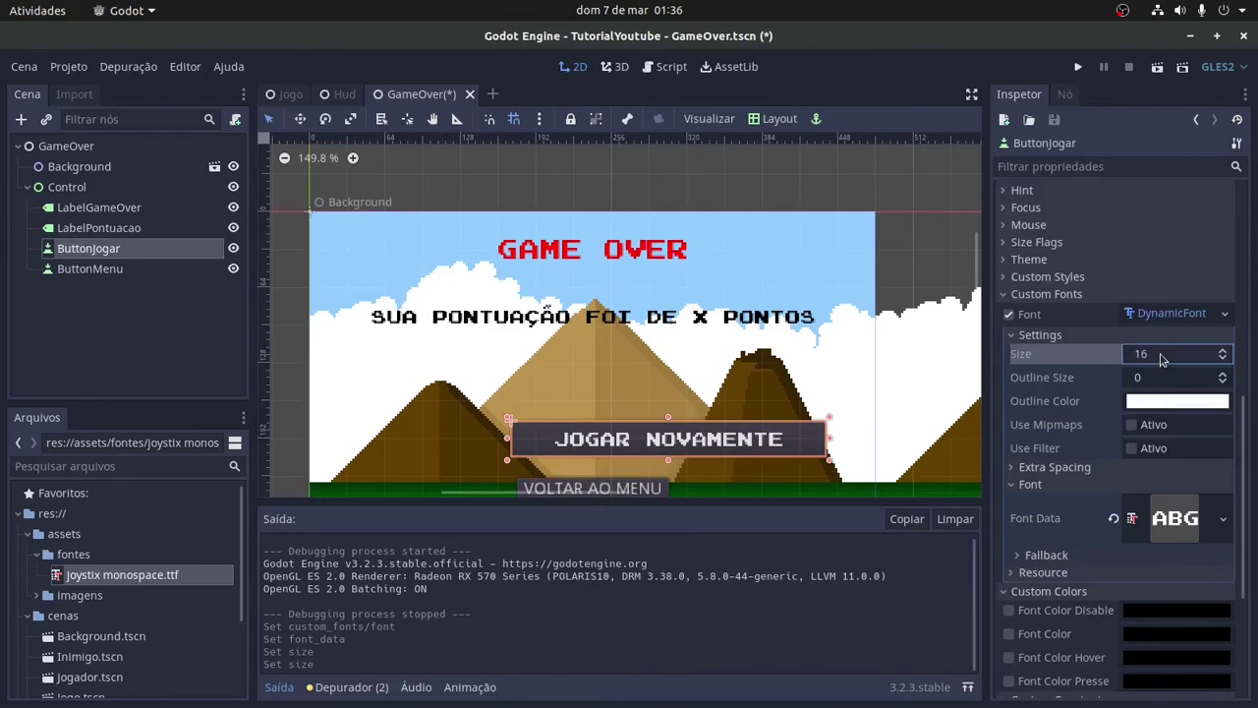
scroll(669, 394, down, 3)
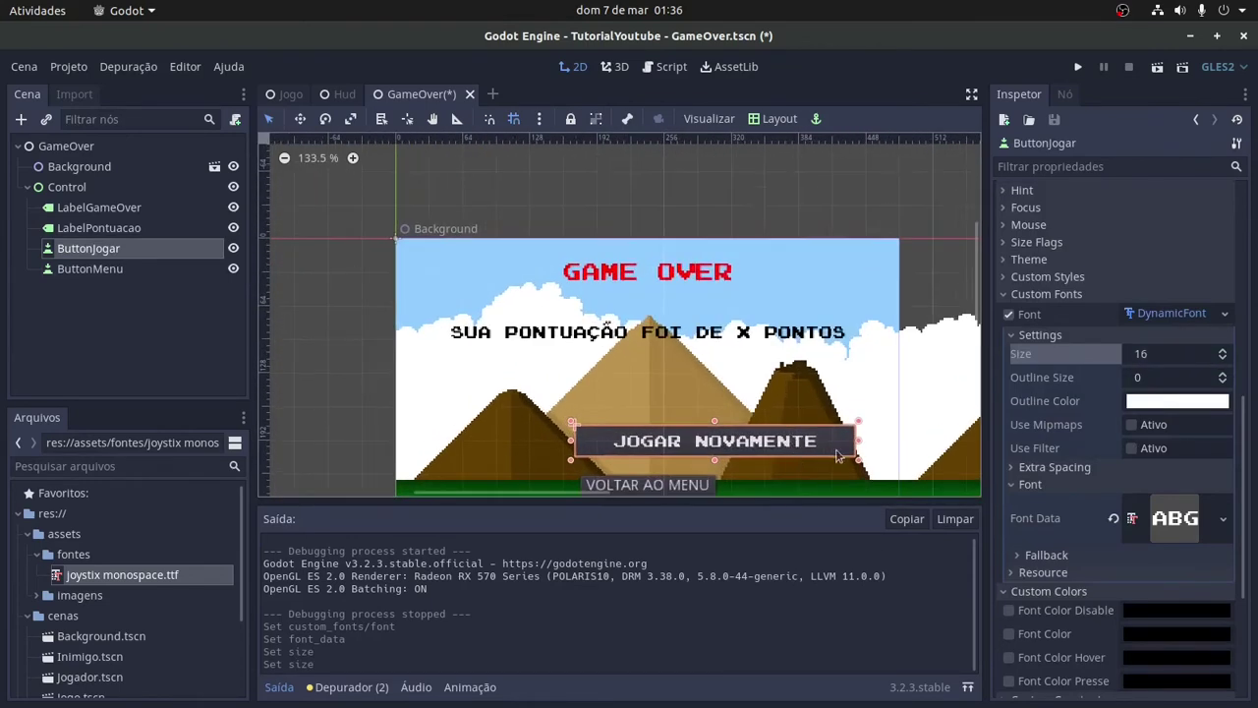
drag(858, 439, 756, 447)
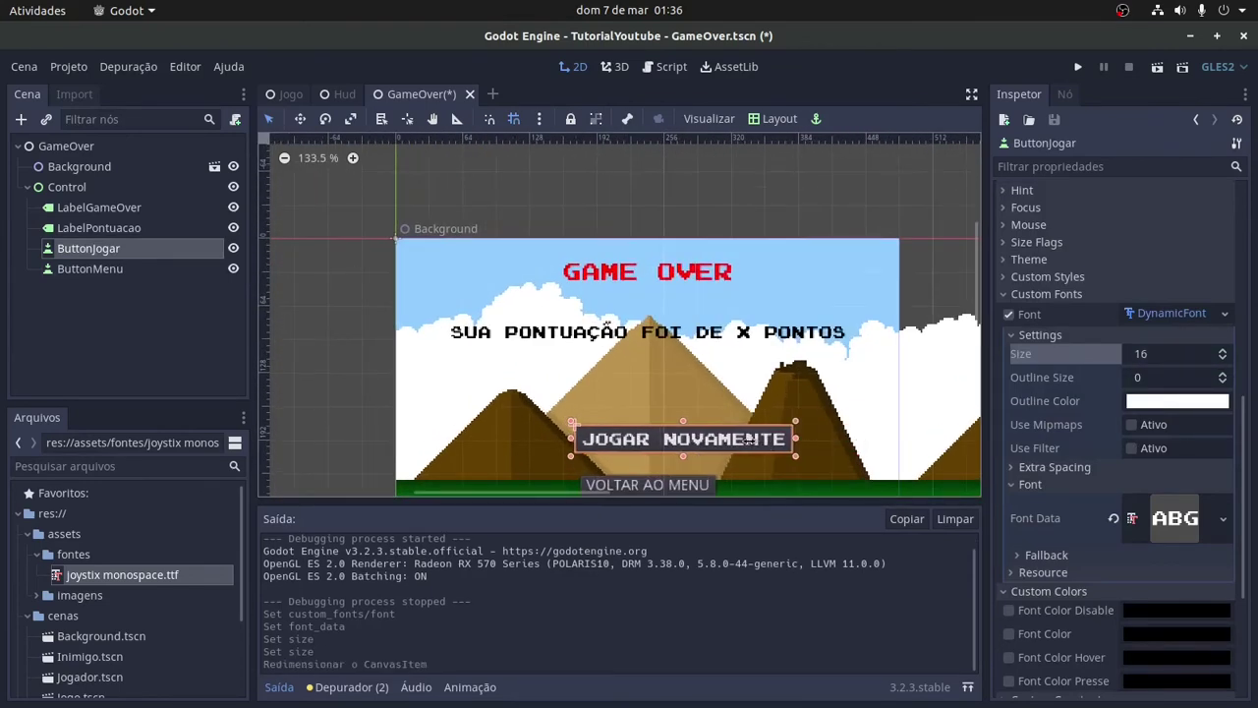
- Give ButtonMenu a new DynamicFont as its custom font, with joystix monospace.ttf as the Font Data
click(640, 485)
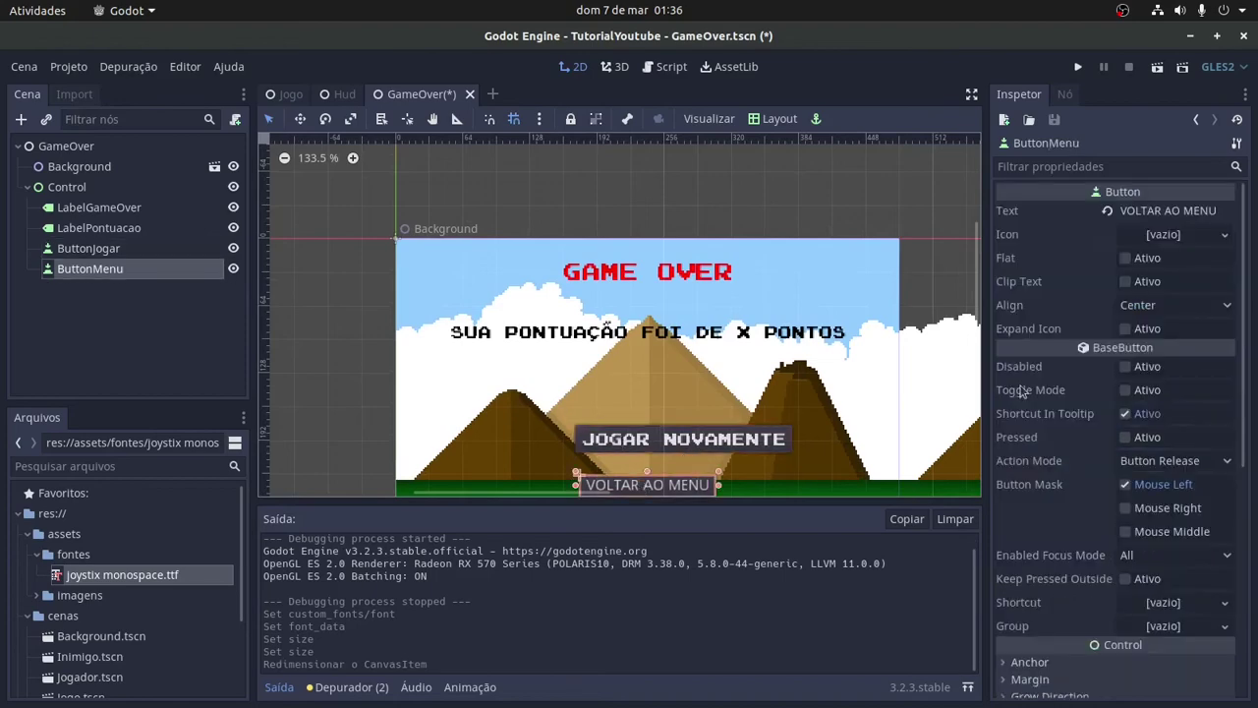
scroll(1017, 393, down, 5)
scroll(649, 411, down, 1)
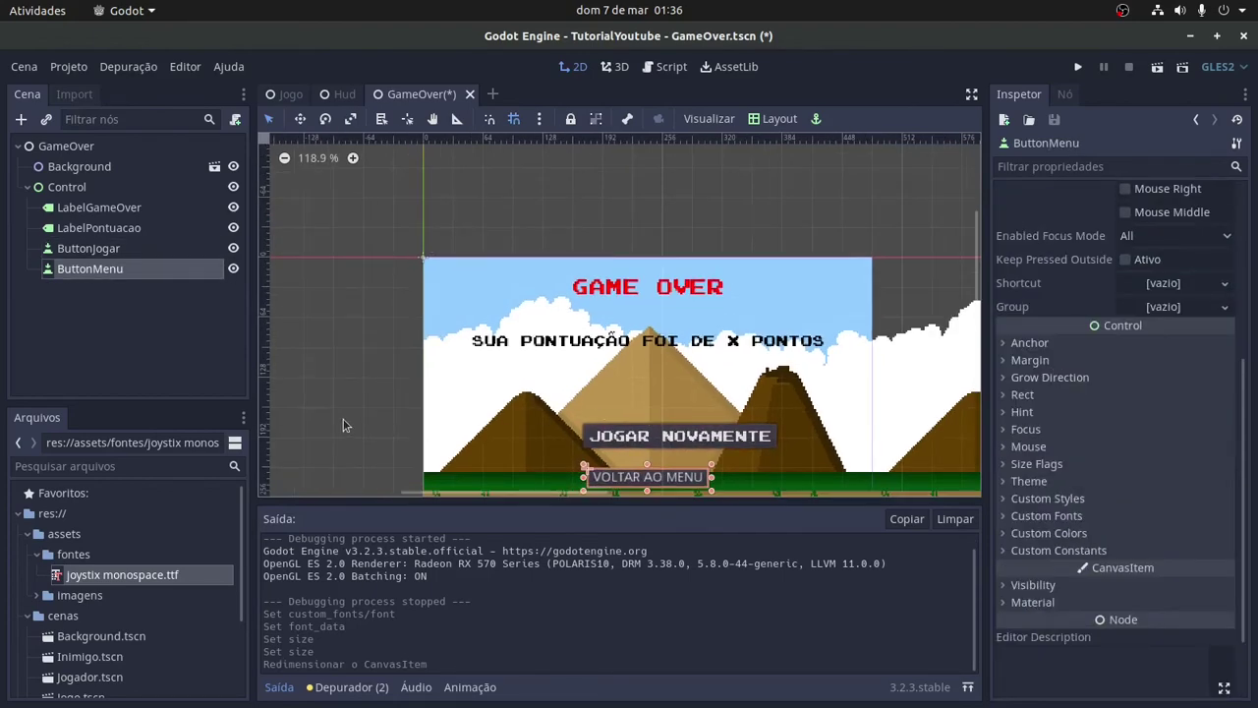
scroll(345, 419, down, 1)
middle_drag(345, 419, 362, 288)
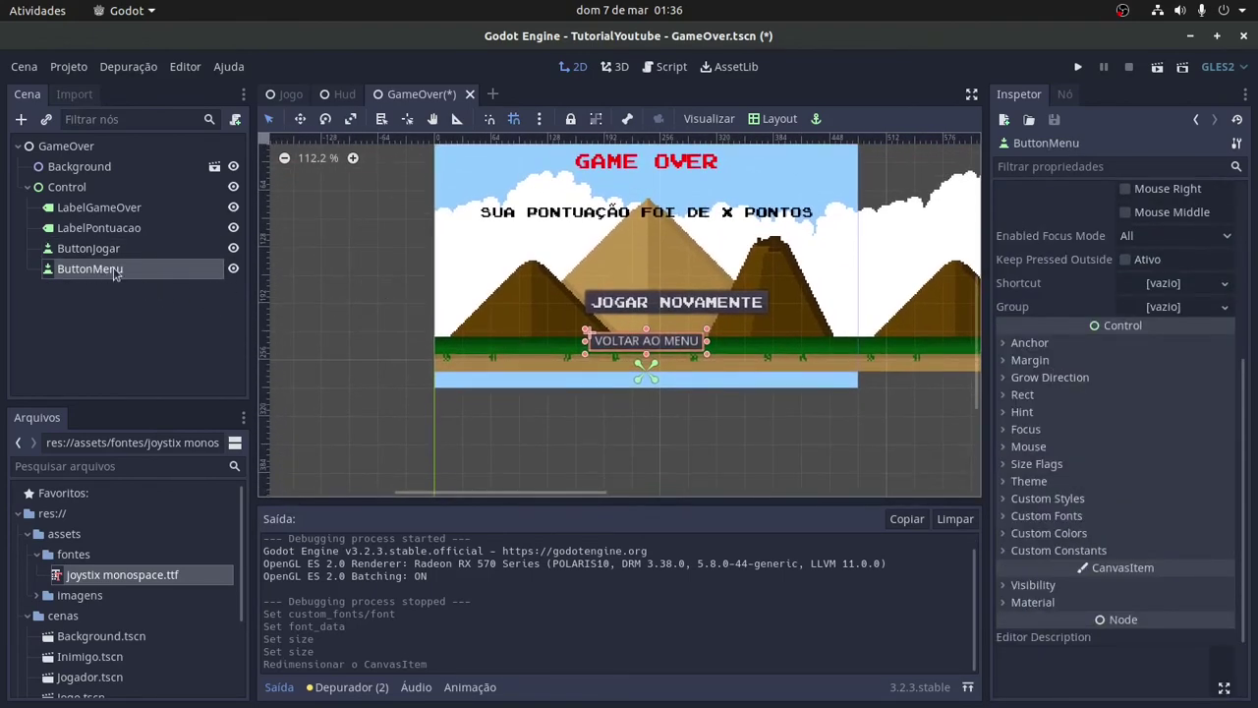
click(123, 273)
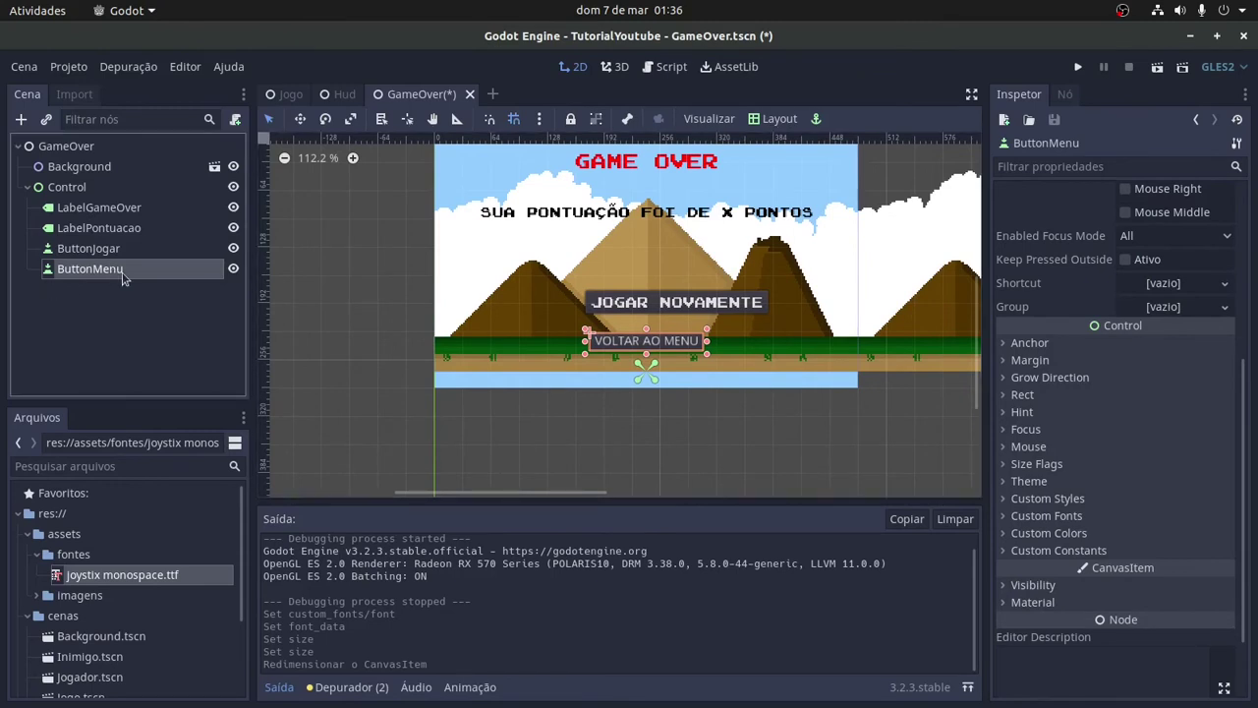
scroll(1081, 442, down, 2)
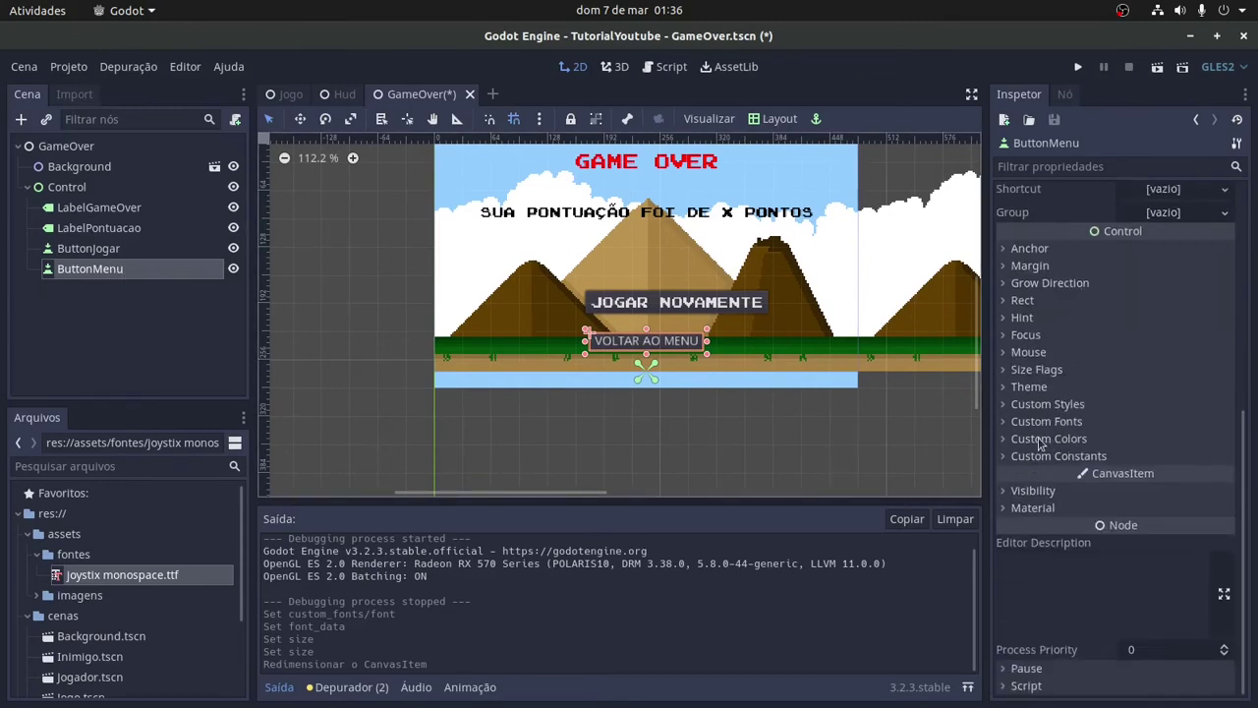
click(1009, 423)
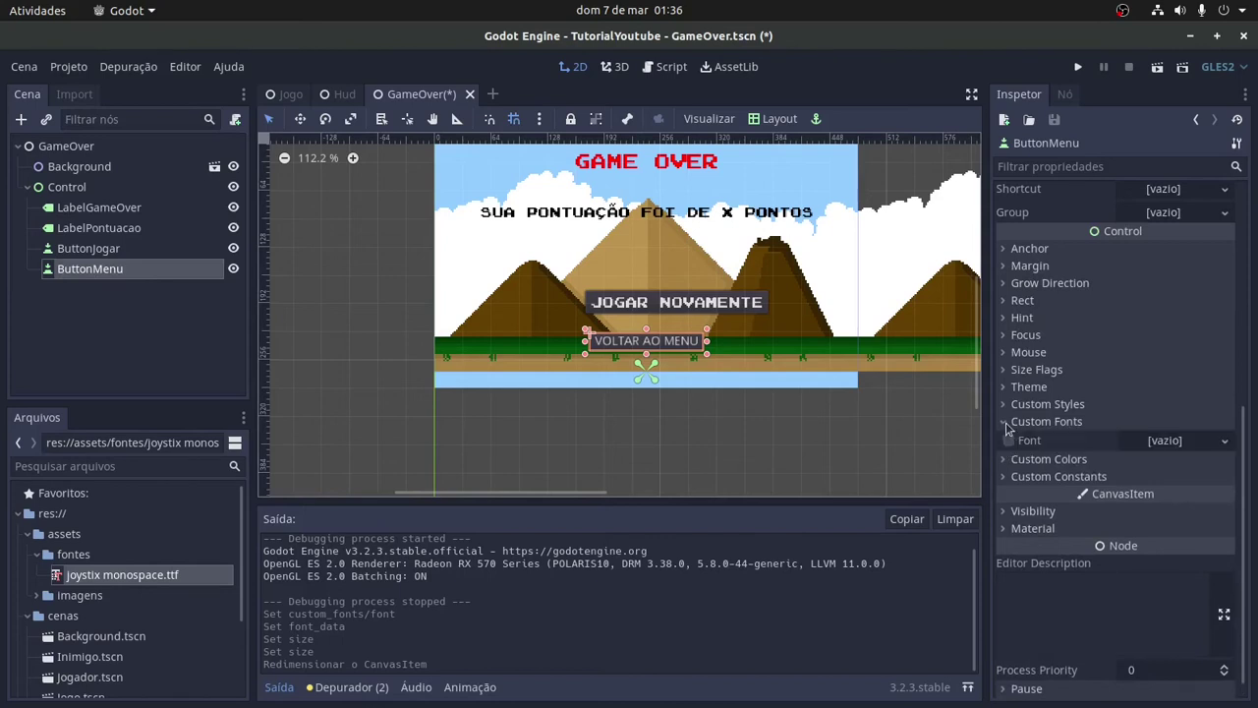
click(1169, 445)
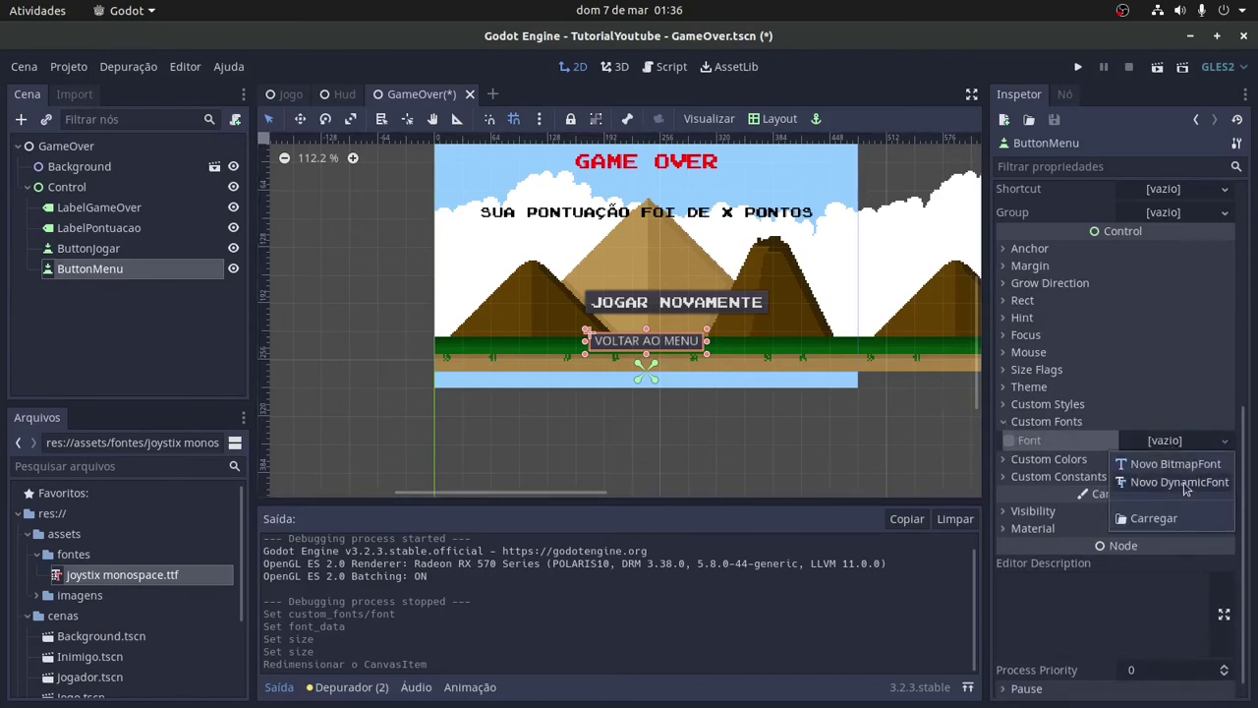
click(1183, 482)
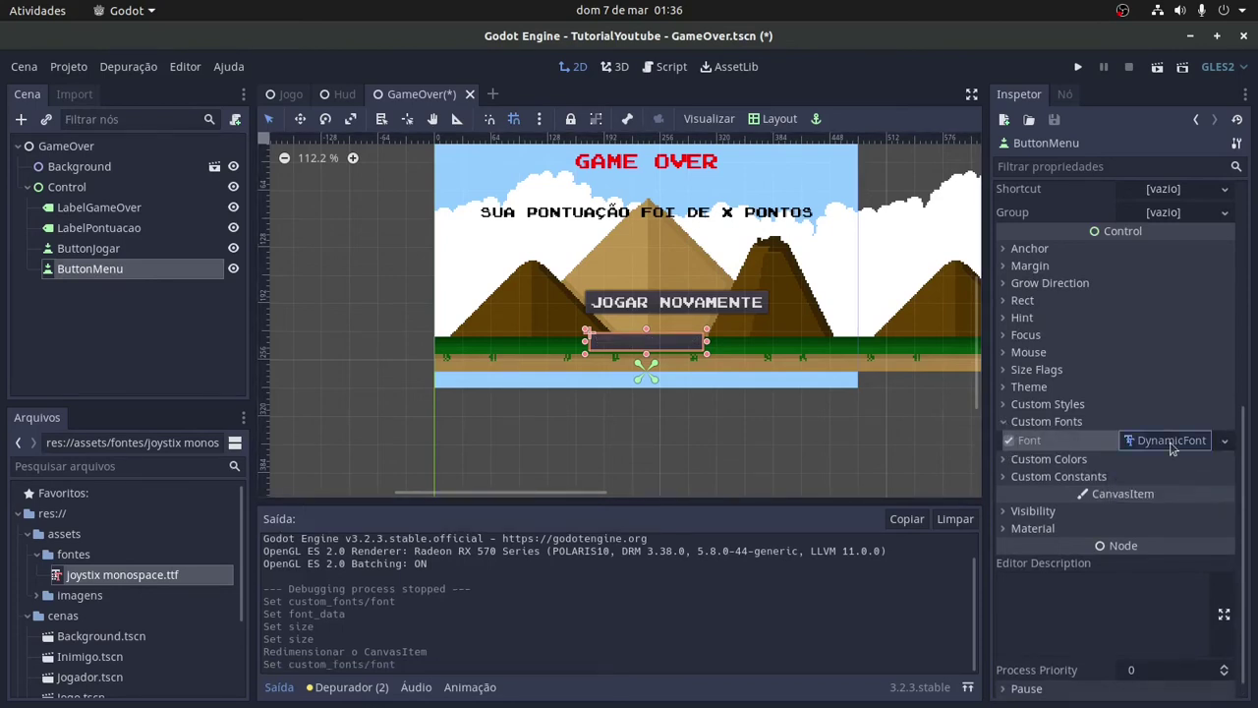
click(1170, 440)
click(1016, 497)
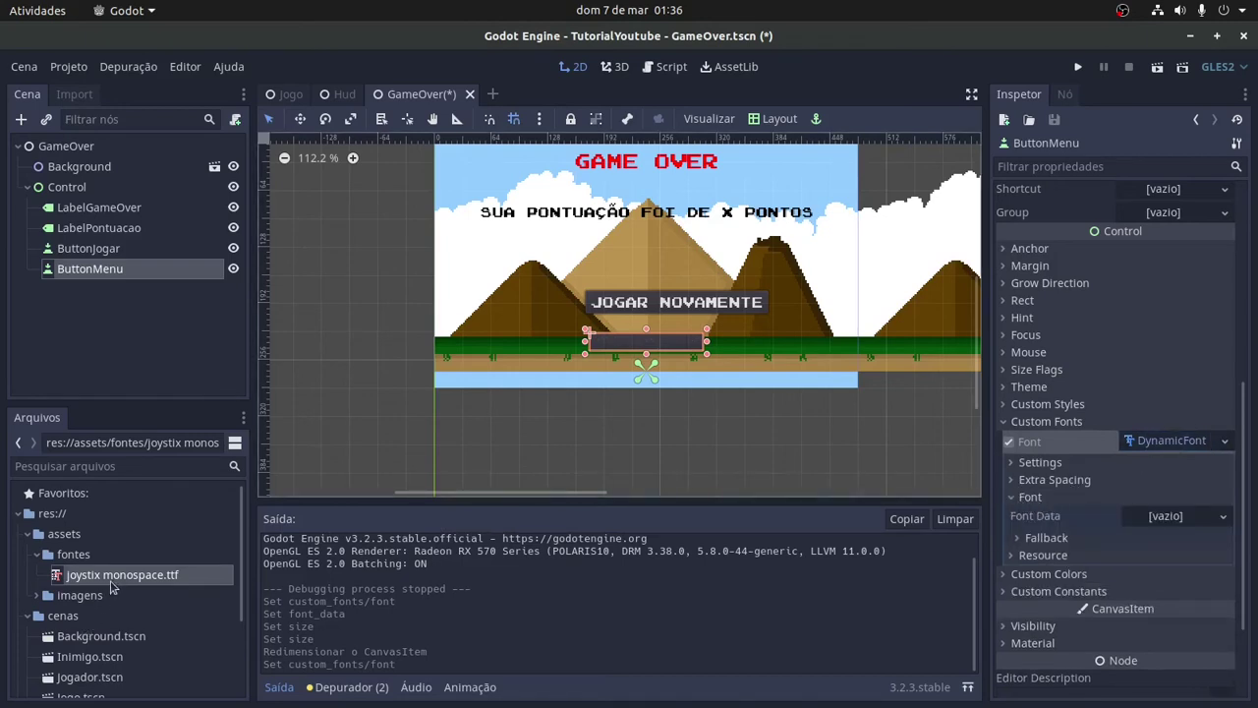
drag(111, 587, 1189, 518)
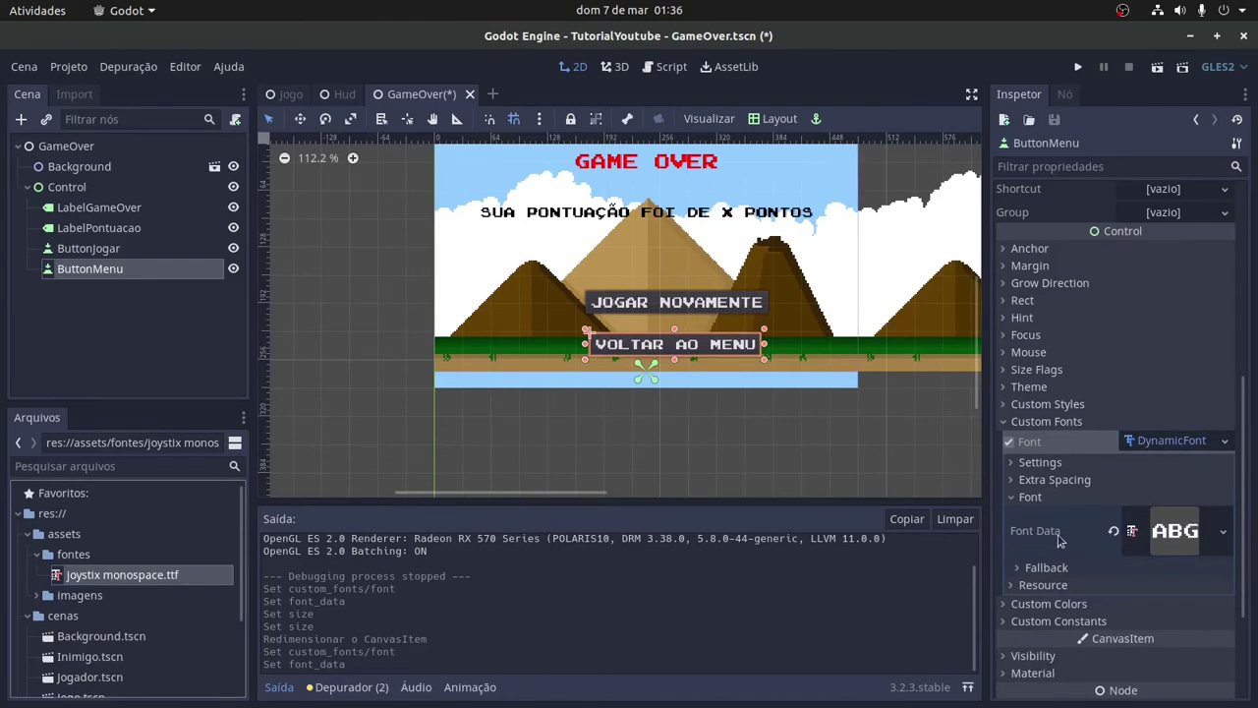
- Nudge the JOGAR NOVAMENTE button to the right until its left edge lines up with that of the VOLTAR AO MENU button
scroll(1066, 531, down, 2)
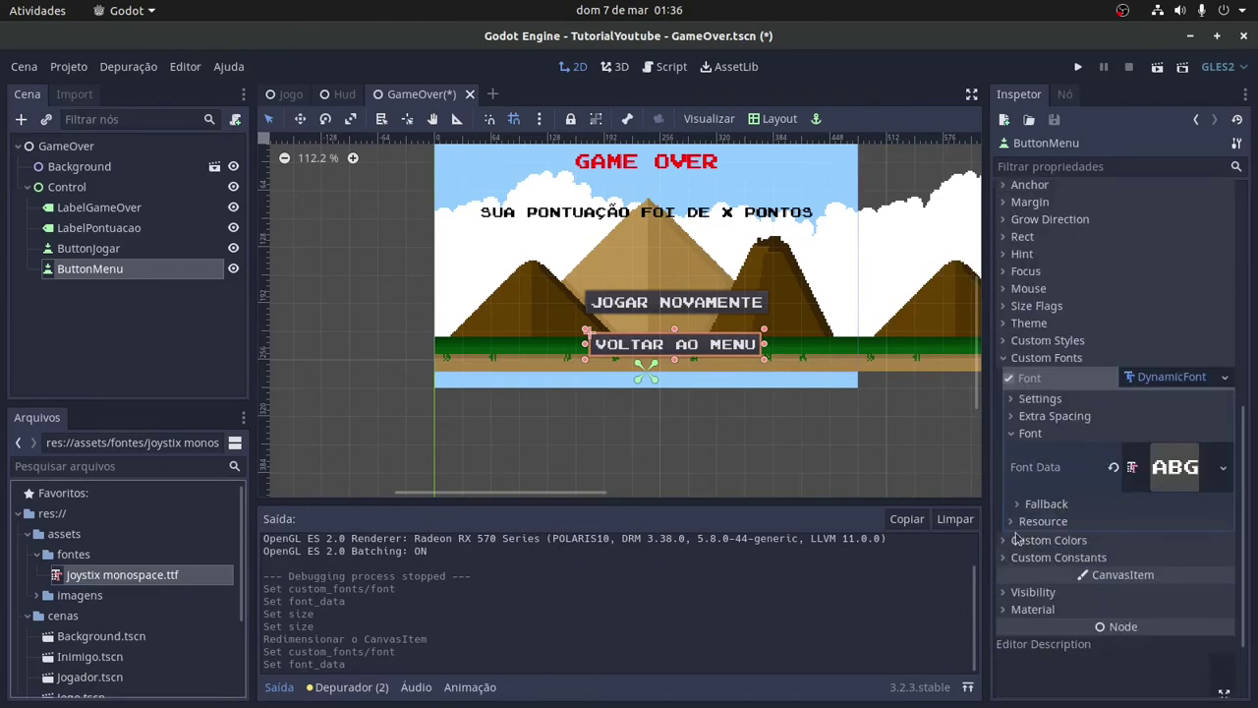
click(683, 314)
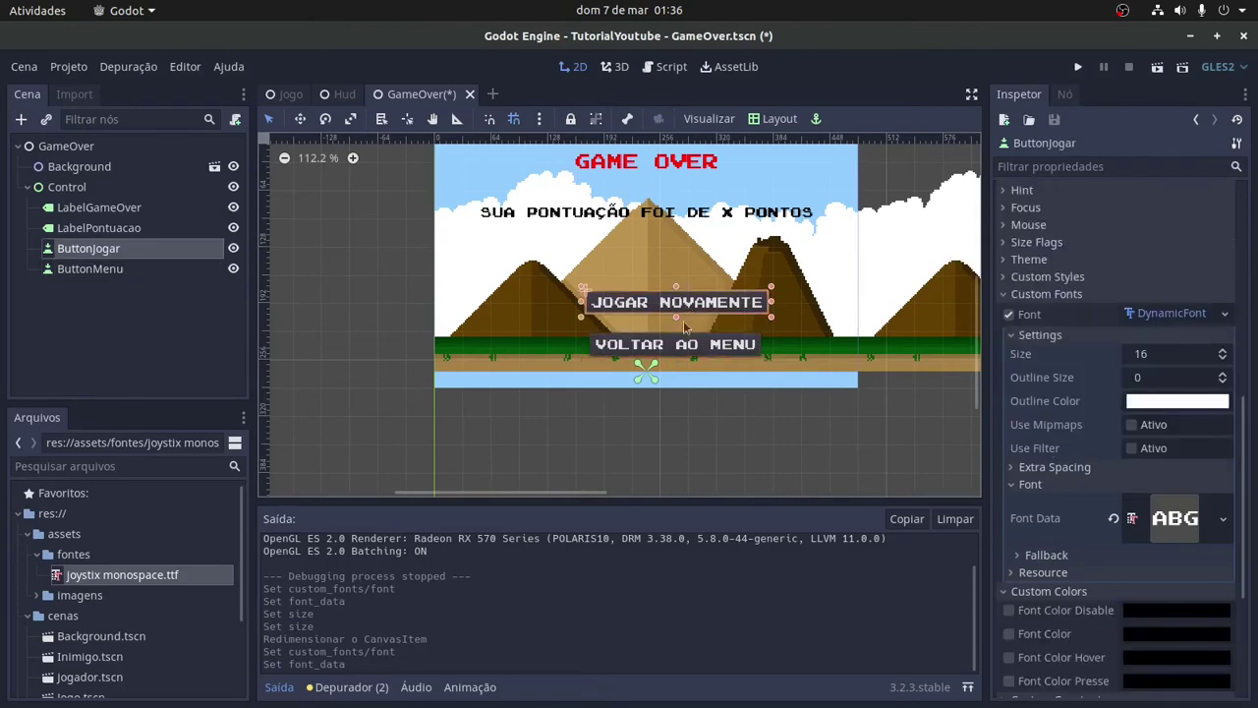
click(688, 349)
scroll(757, 362, up, 8)
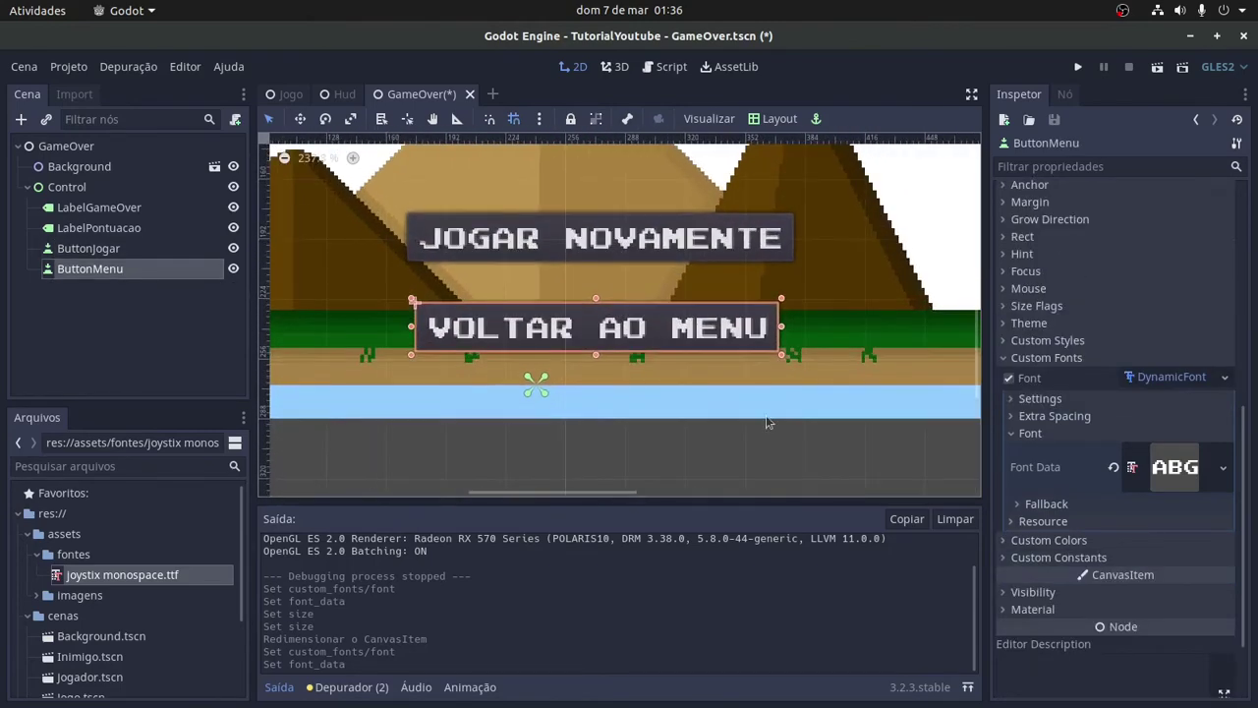
middle_drag(841, 324, 808, 393)
click(432, 318)
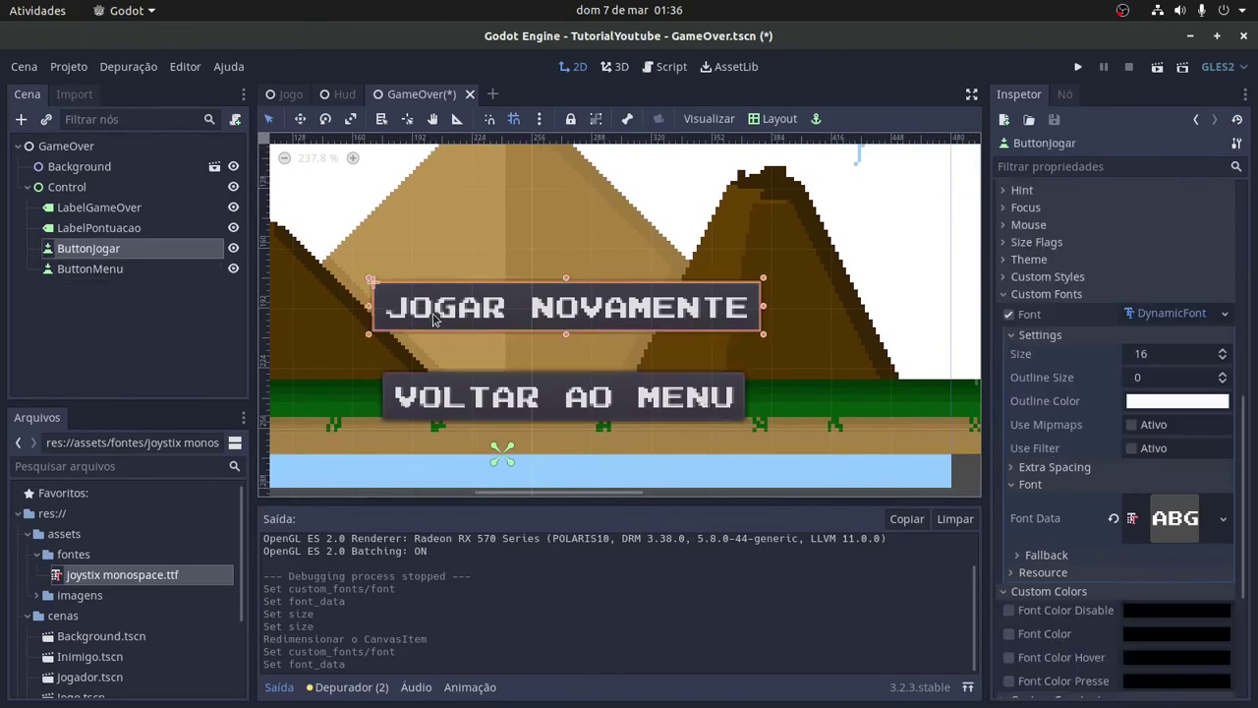
key(Right)
key(Right)
key(Right)
key(Right)
key(Right)
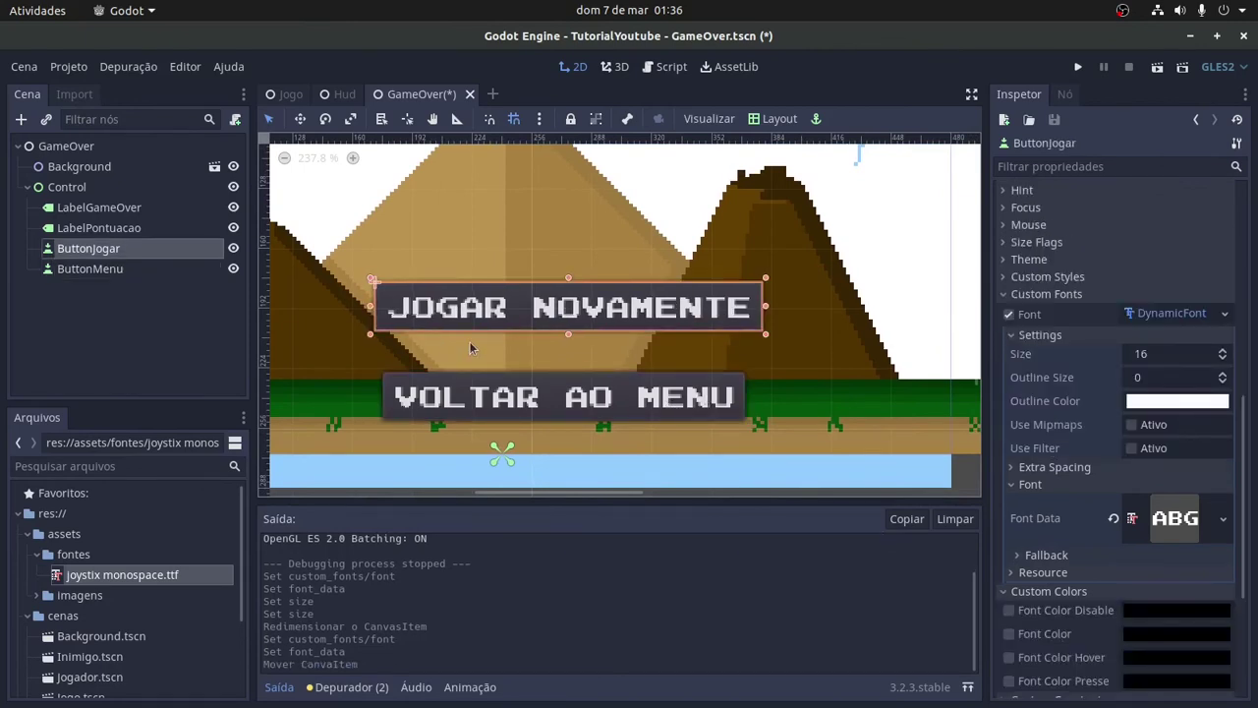
key(Right)
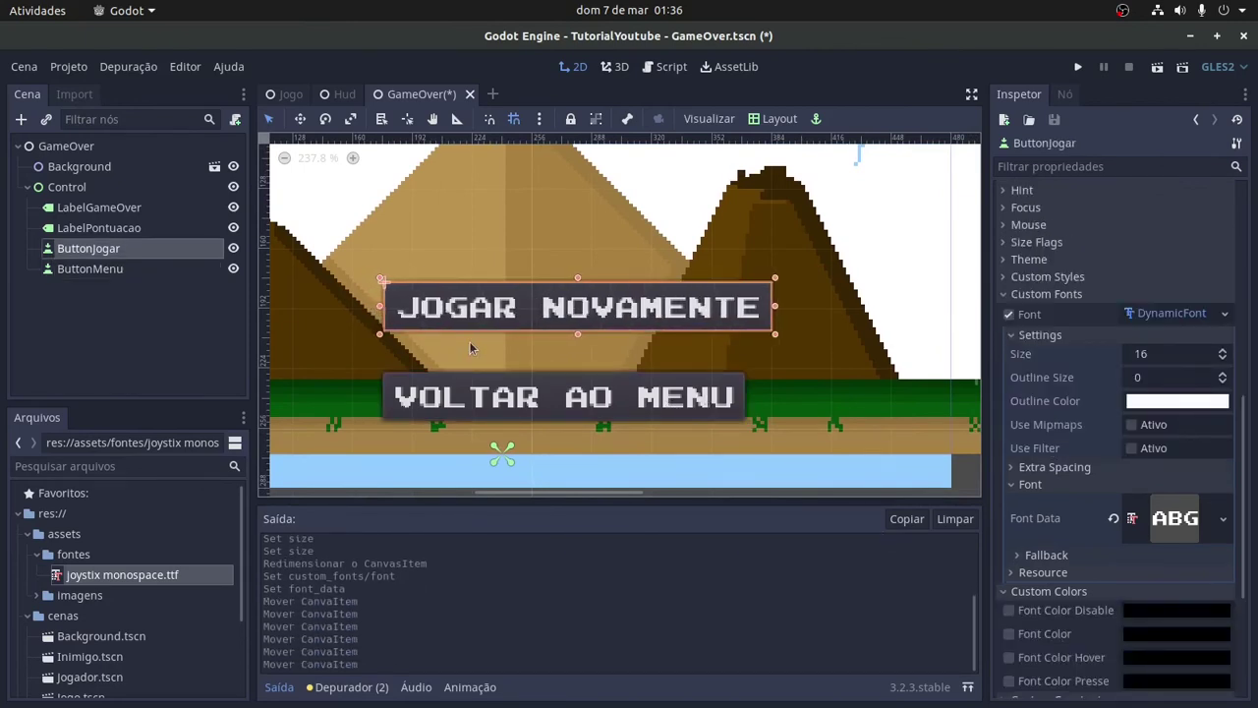
- Nudge the JOGAR NOVAMENTE button left to match VOLTAR AO MENU, then extend both buttons' right edges to the same vertical line
key(Left)
click(509, 407)
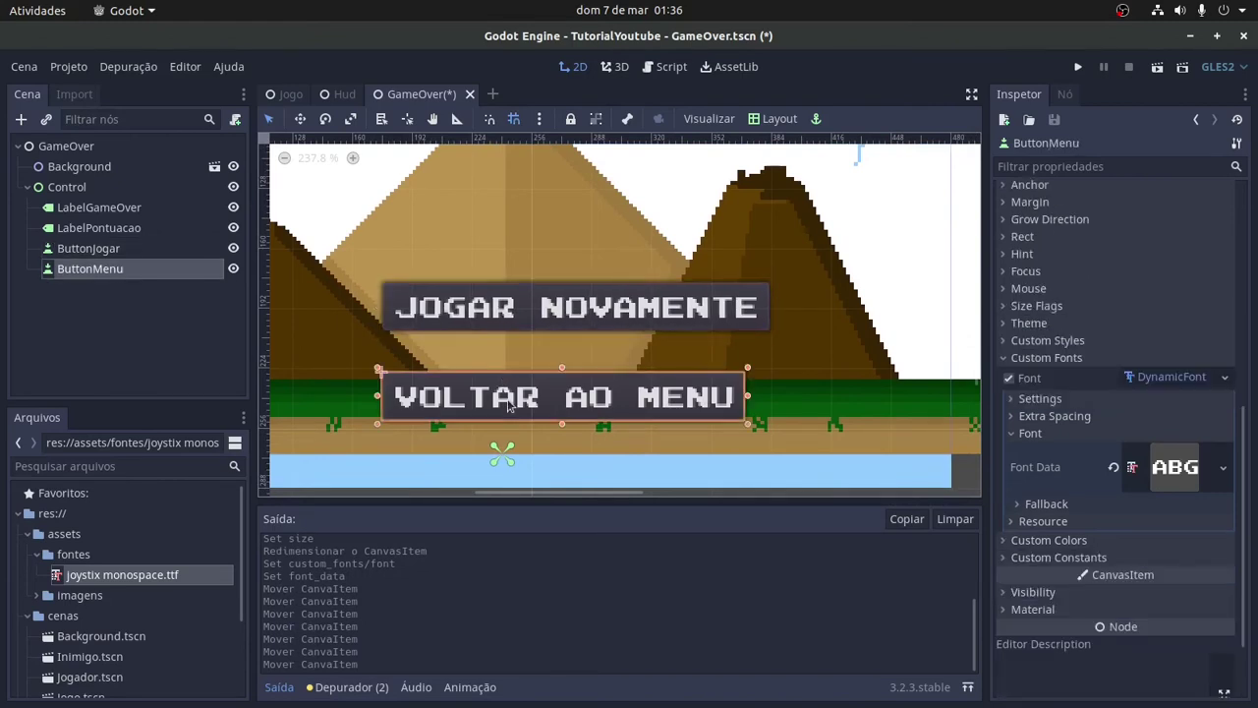
drag(749, 399, 758, 394)
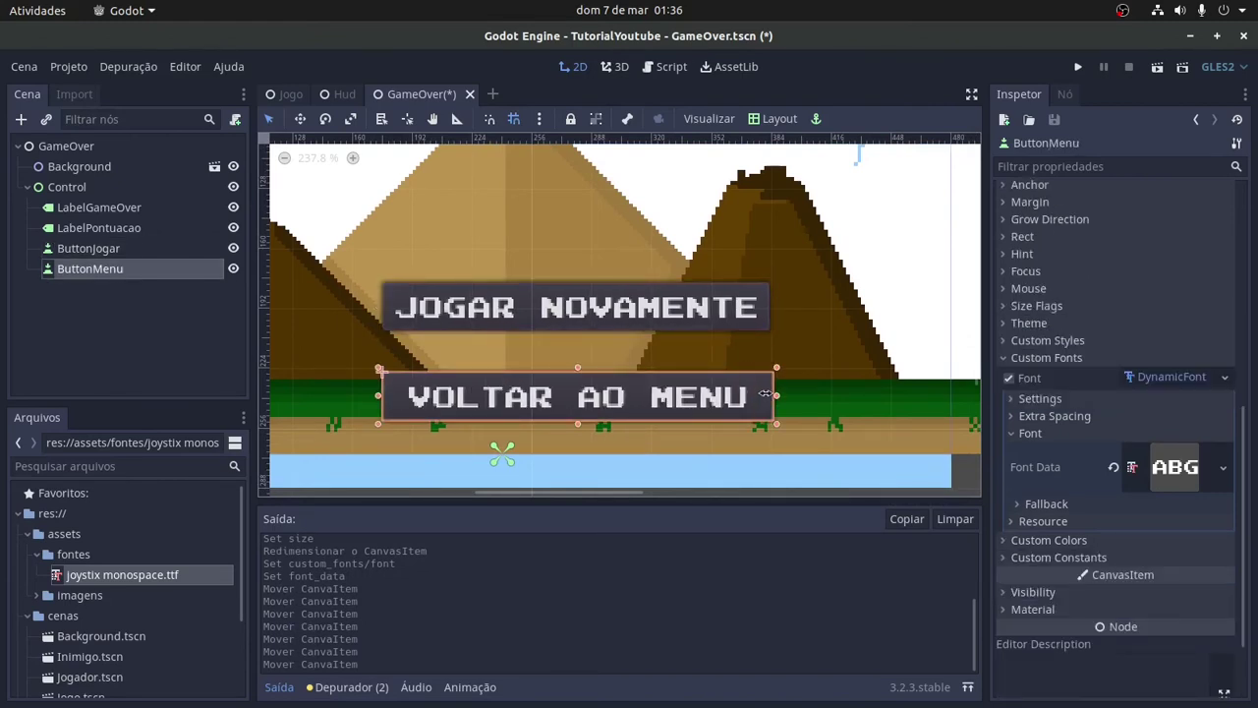
click(759, 313)
drag(764, 308, 777, 306)
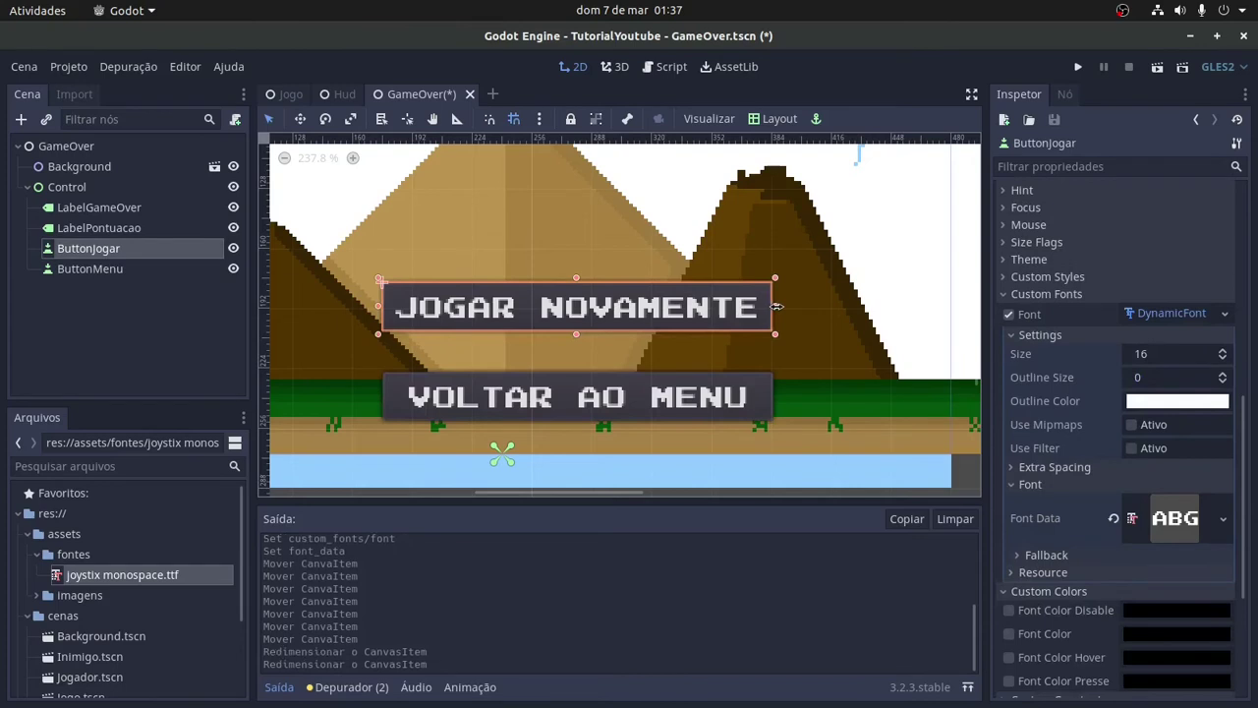
- Extend the left edges of the JOGAR NOVAMENTE and VOLTAR AO MENU buttons outward to the same vertical line
drag(379, 307, 354, 309)
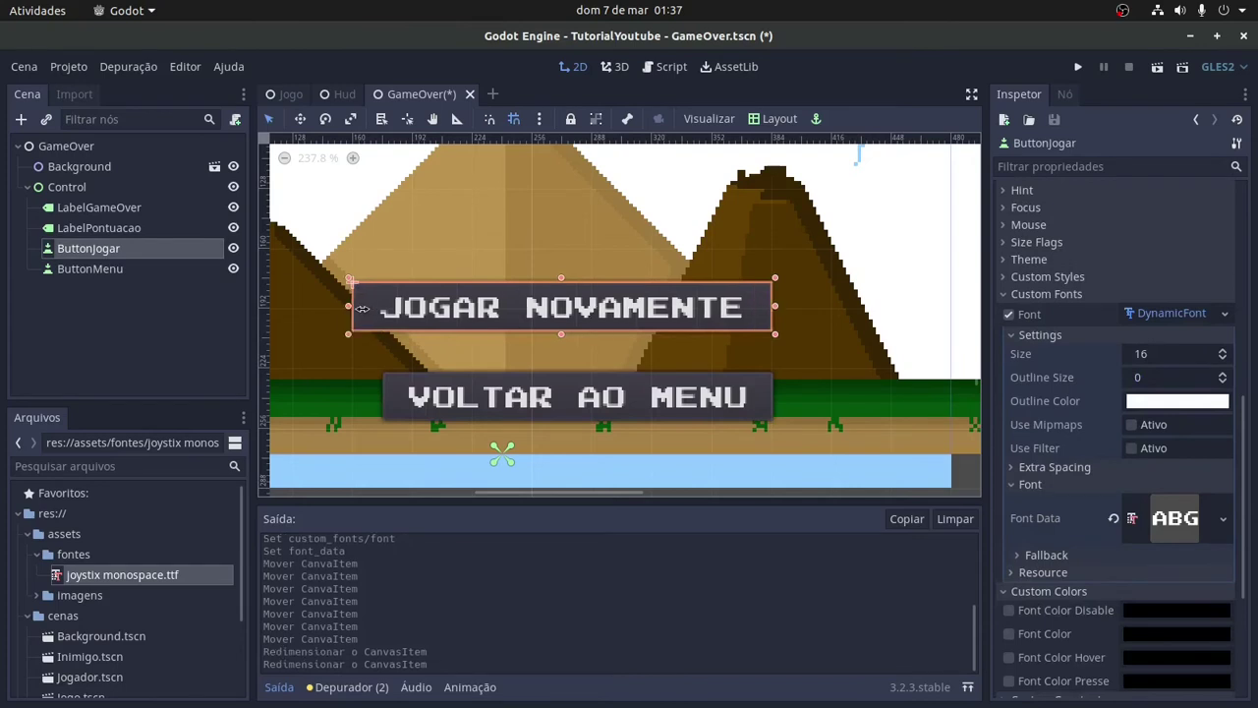
click(395, 409)
drag(381, 395, 350, 396)
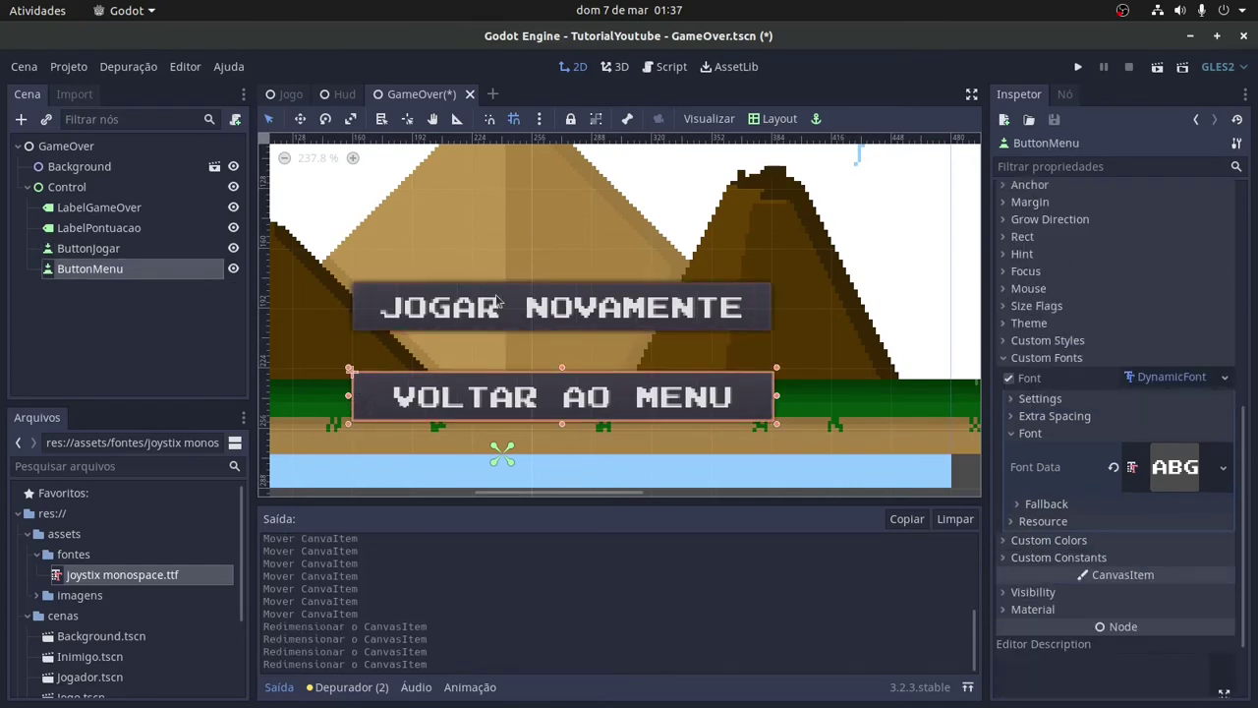
- Select ButtonJogar and ButtonMenu together and shift both to the right across the scene
scroll(532, 354, down, 4)
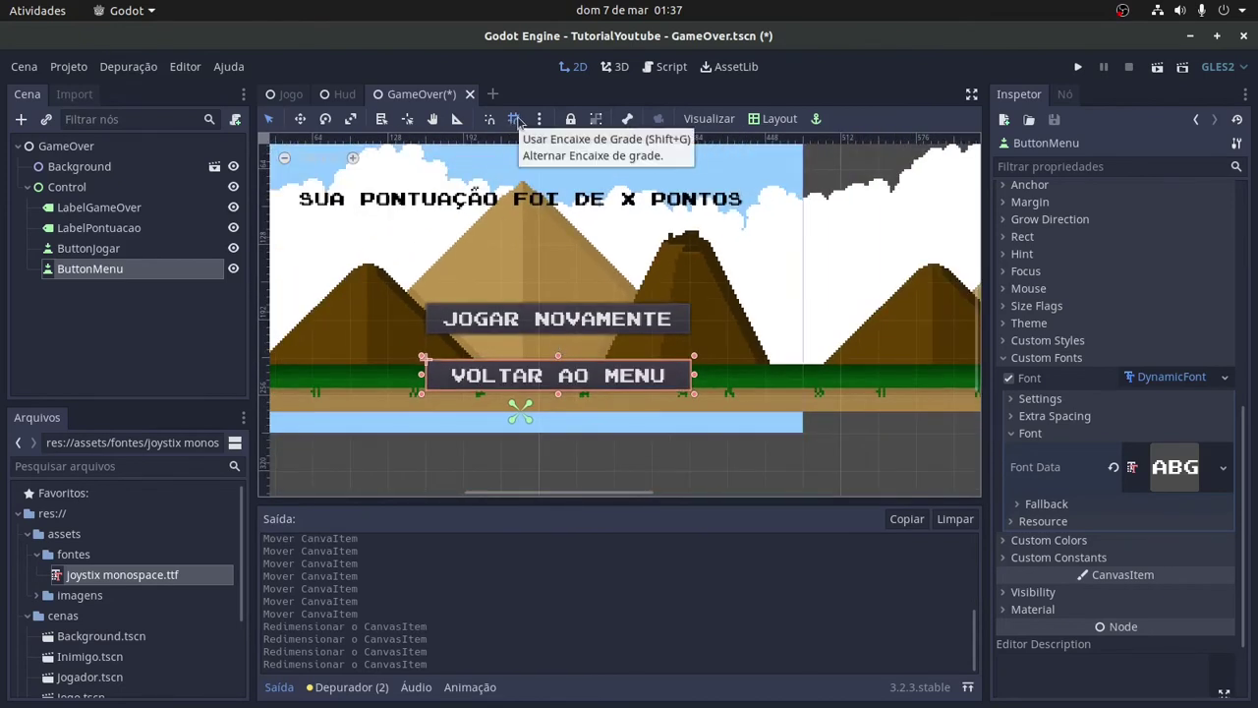
click(514, 118)
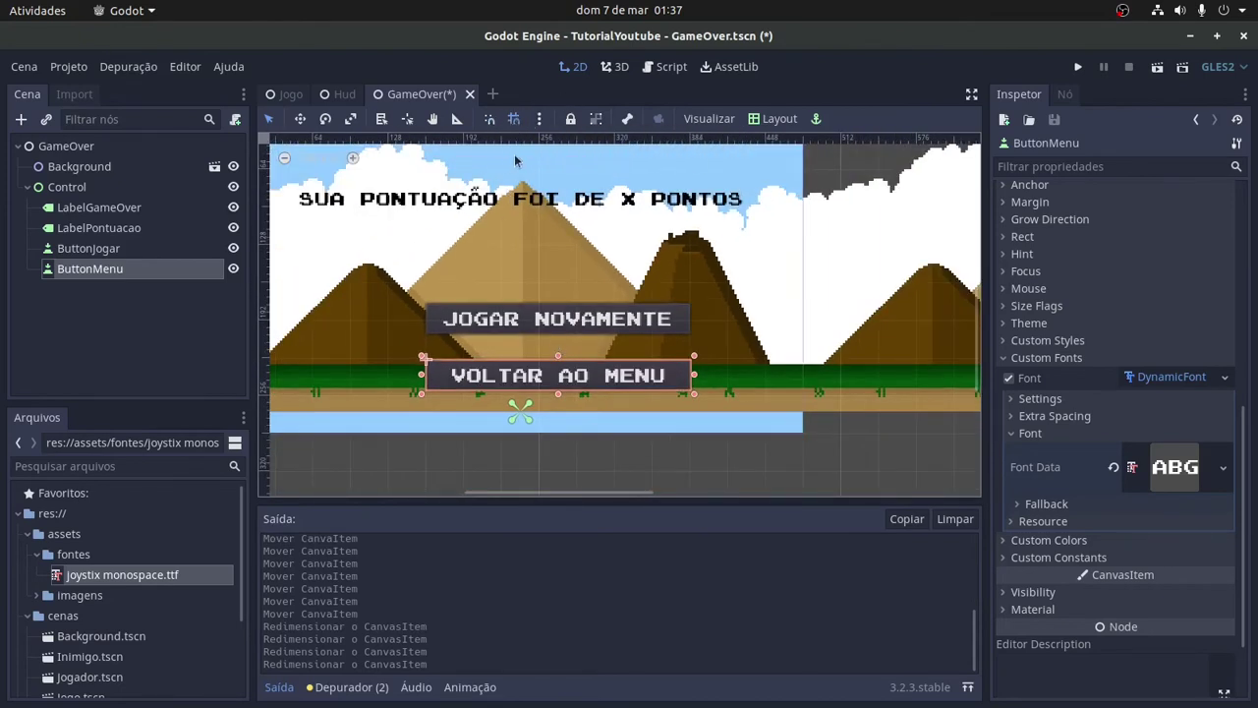
click(515, 331)
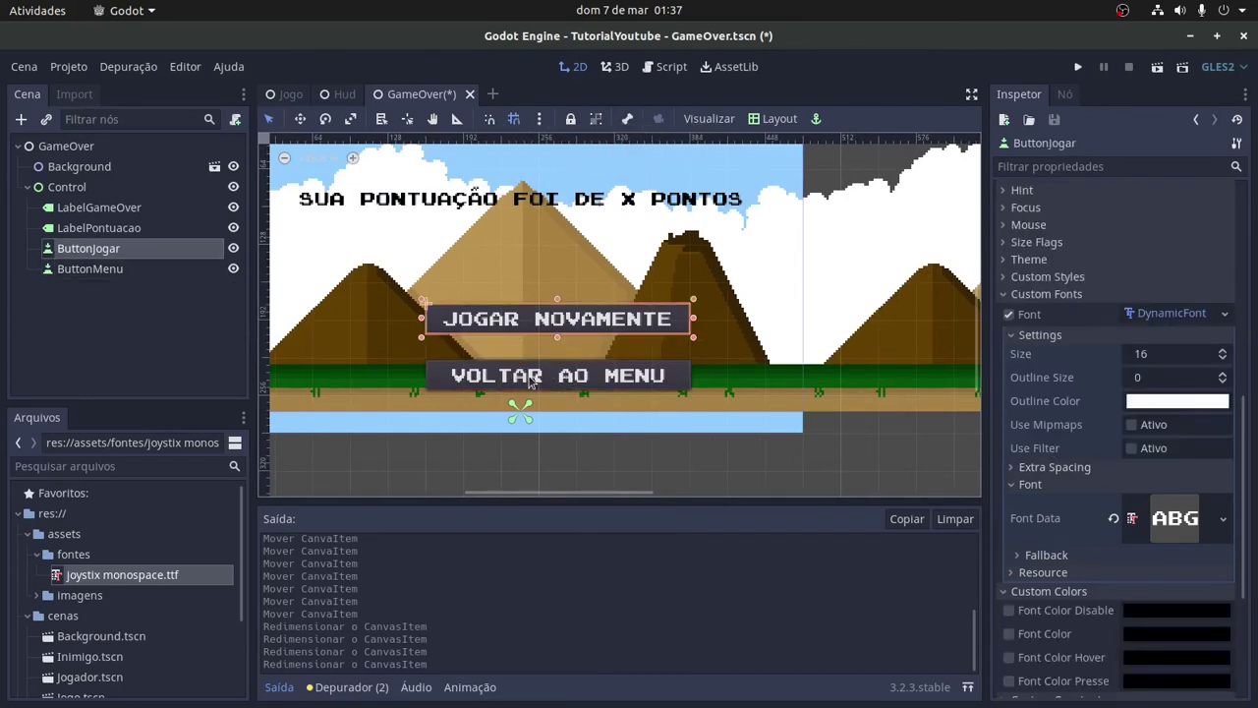
shift+click(531, 381)
click(132, 249)
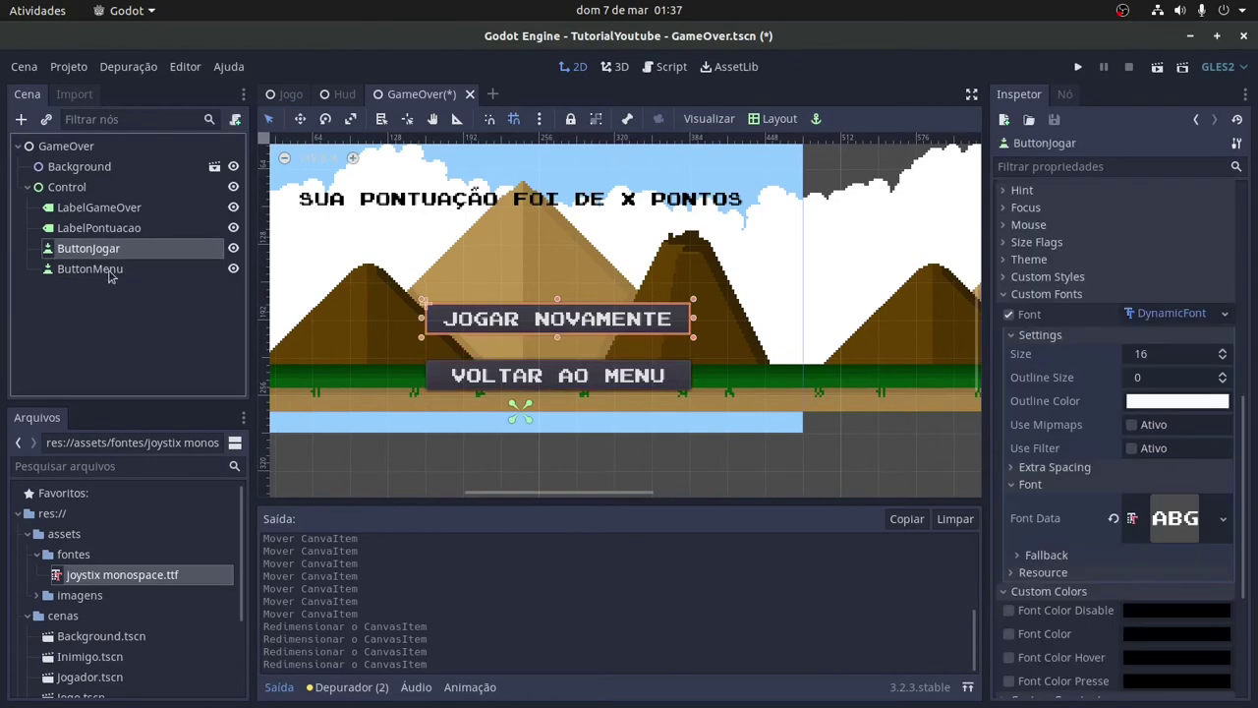
shift+click(546, 386)
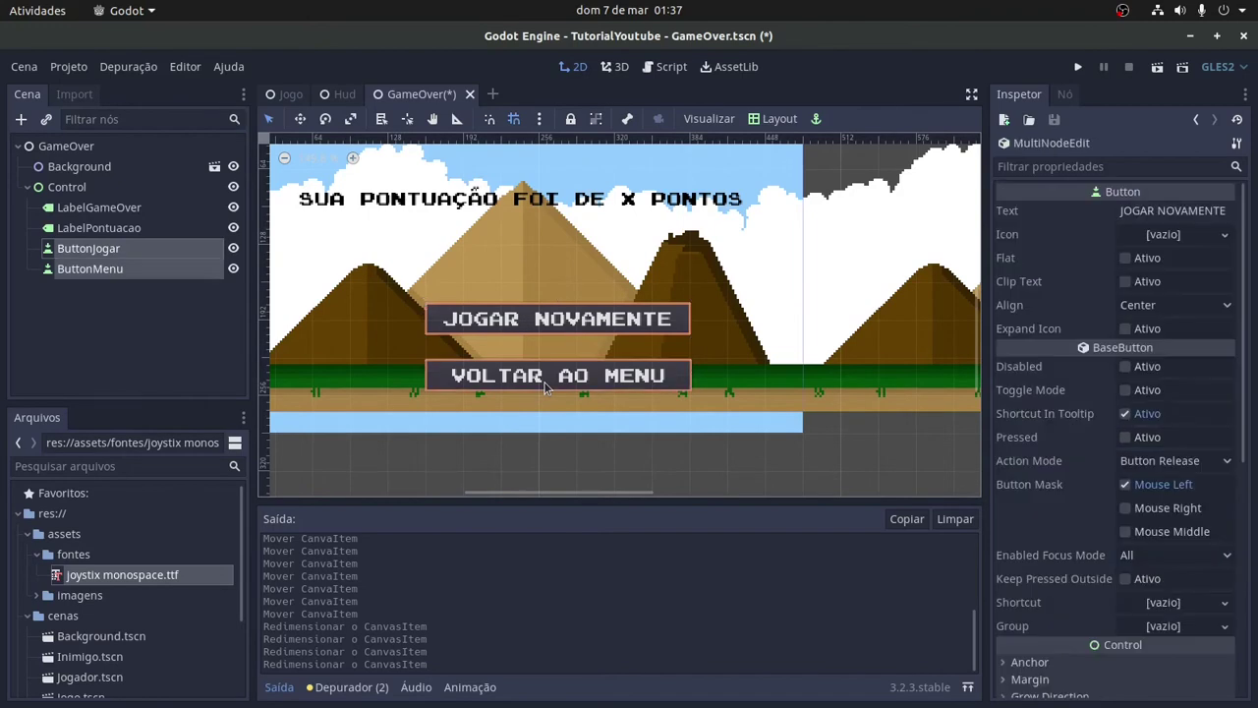
key(Right)
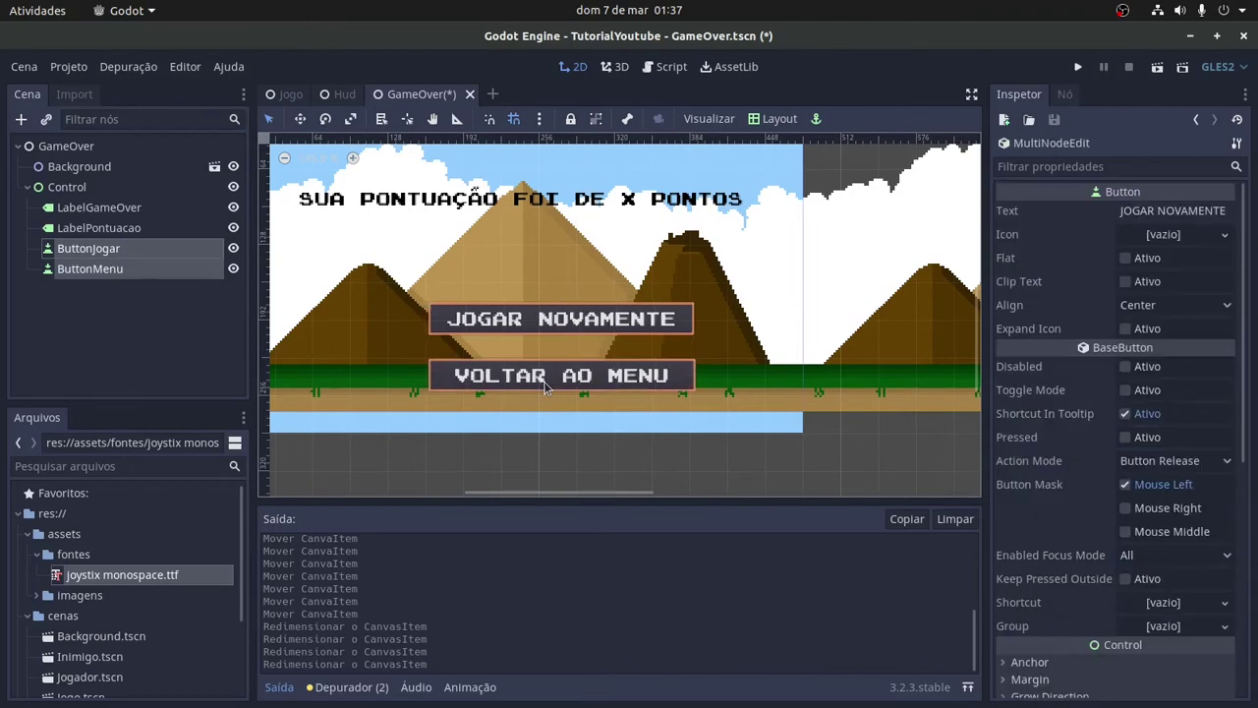
key(Right)
key(Right)
key(Right)
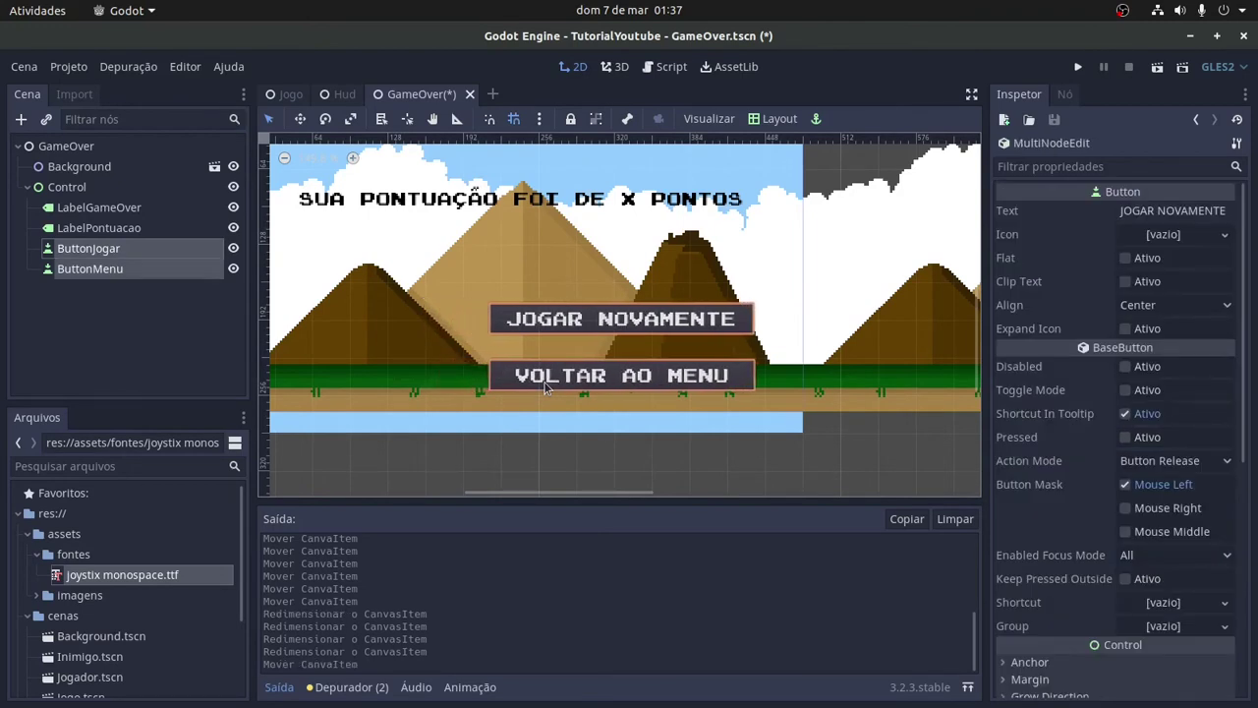
- Nudge the JOGAR NOVAMENTE and VOLTAR AO MENU buttons upward together, keeping their spacing
key(Up)
key(Up)
key(Up)
key(Up)
key(Up)
key(Up)
key(Up)
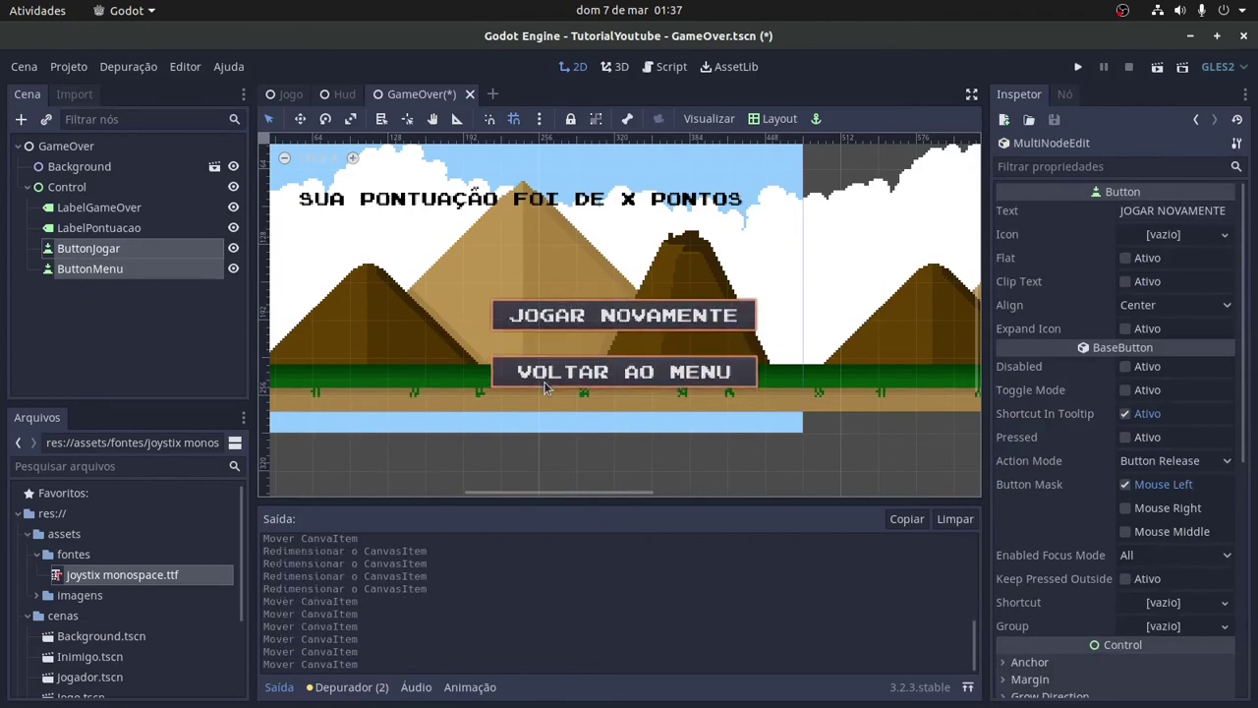
key(Up)
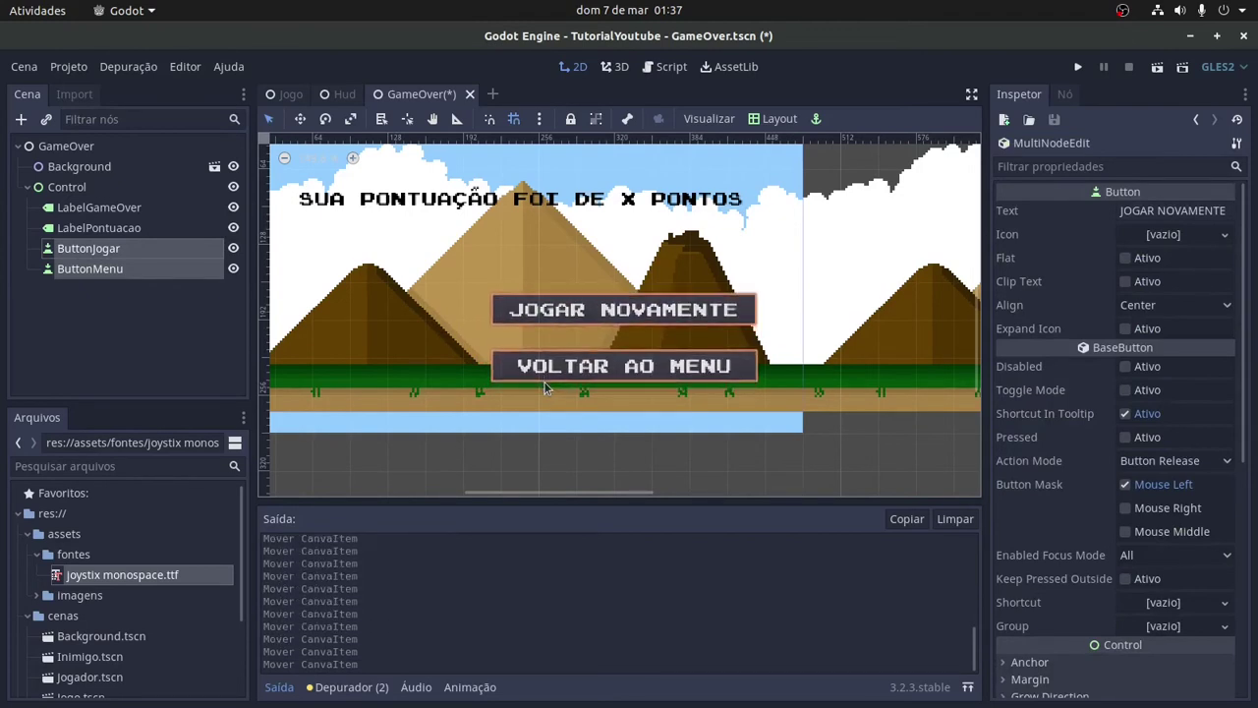
click(868, 300)
scroll(539, 298, down, 2)
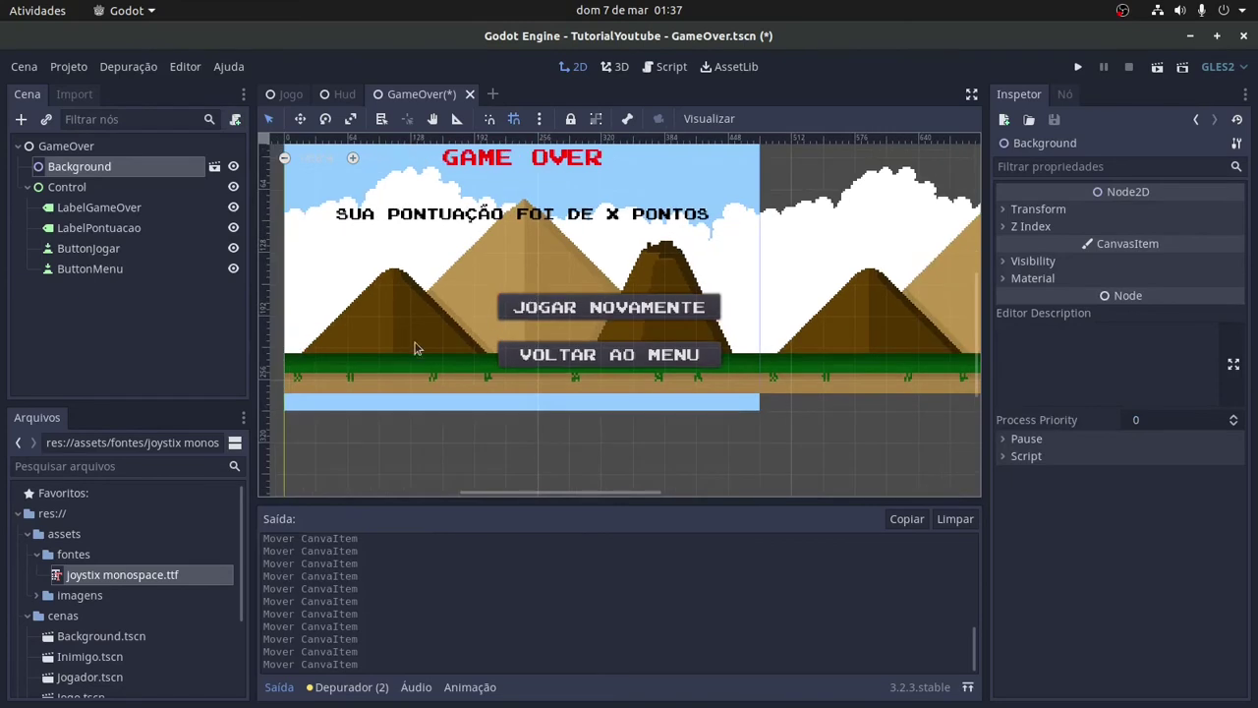
scroll(415, 348, down, 2)
middle_drag(443, 457, 515, 482)
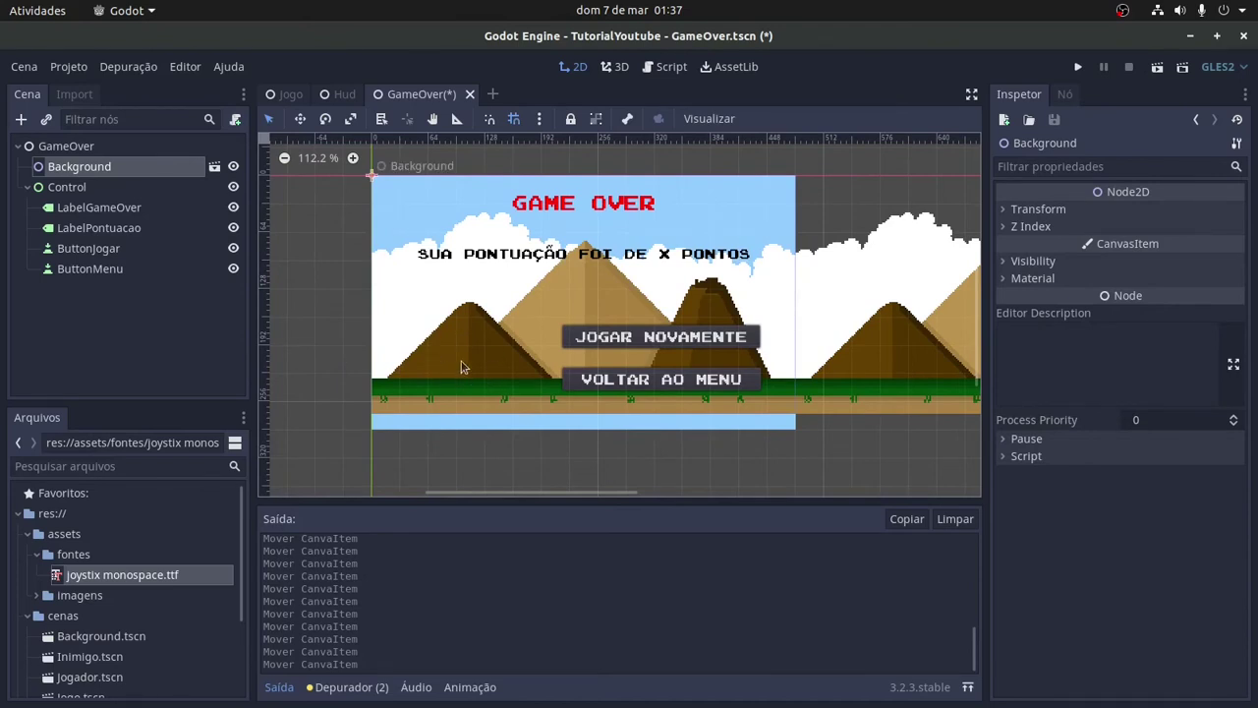
- Add an AnimatedSprite node as a child of GameOver and rename it AnimatedSpritePersonagem
click(61, 147)
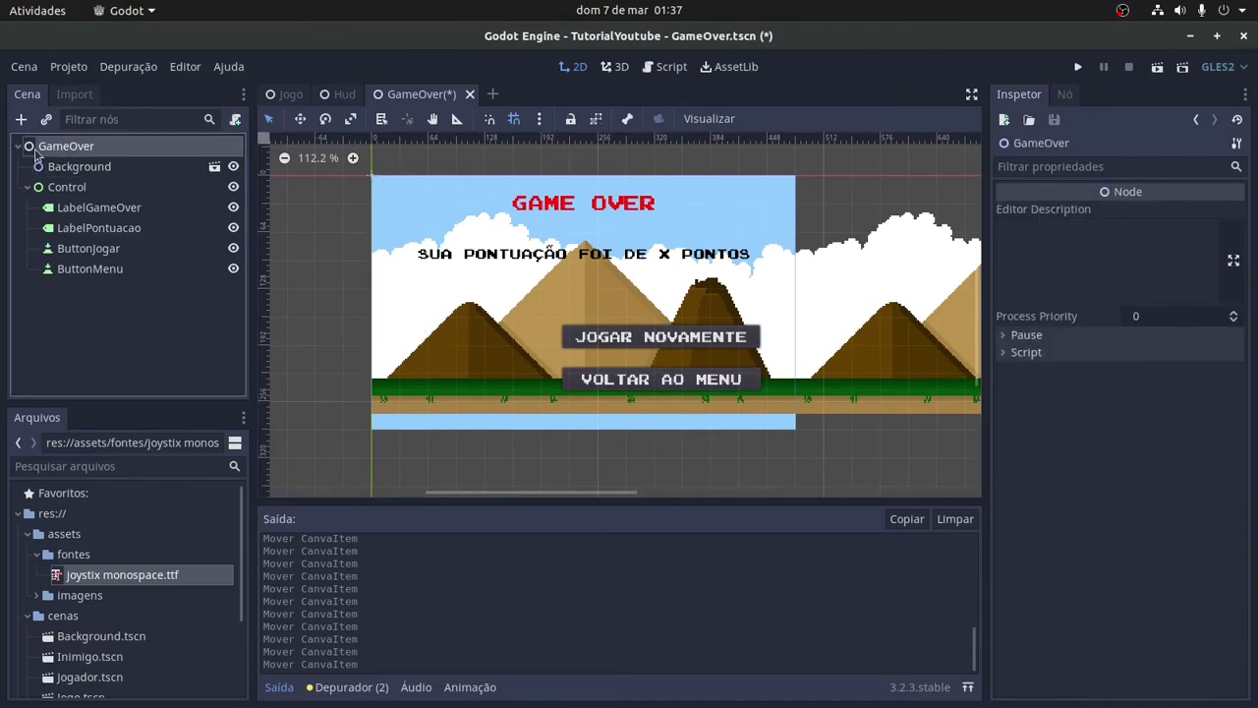
right_click(68, 153)
click(91, 162)
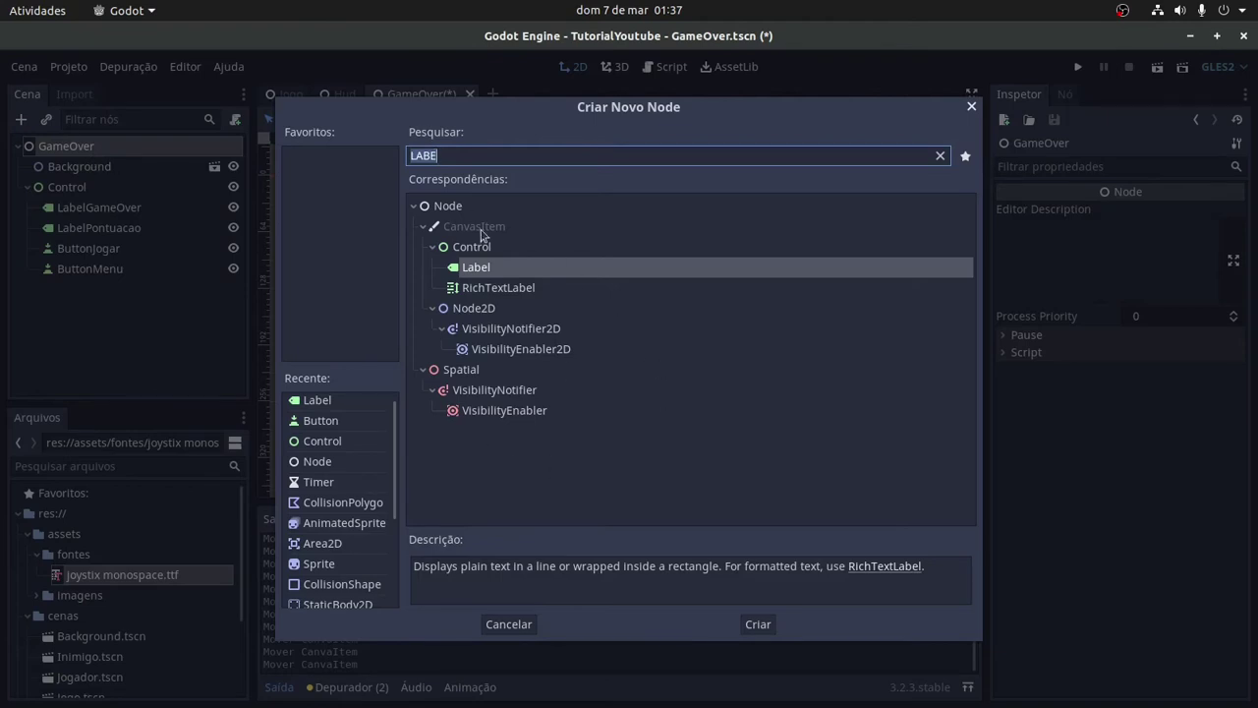
text(anima)
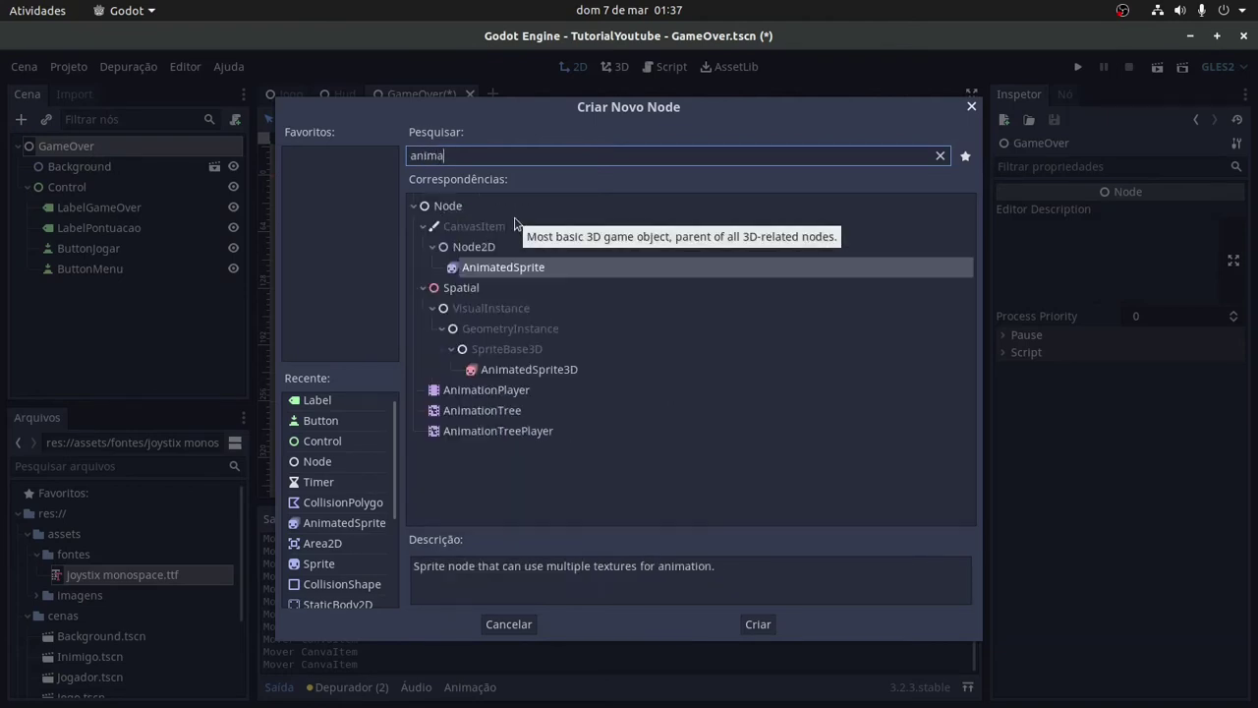
double_click(518, 272)
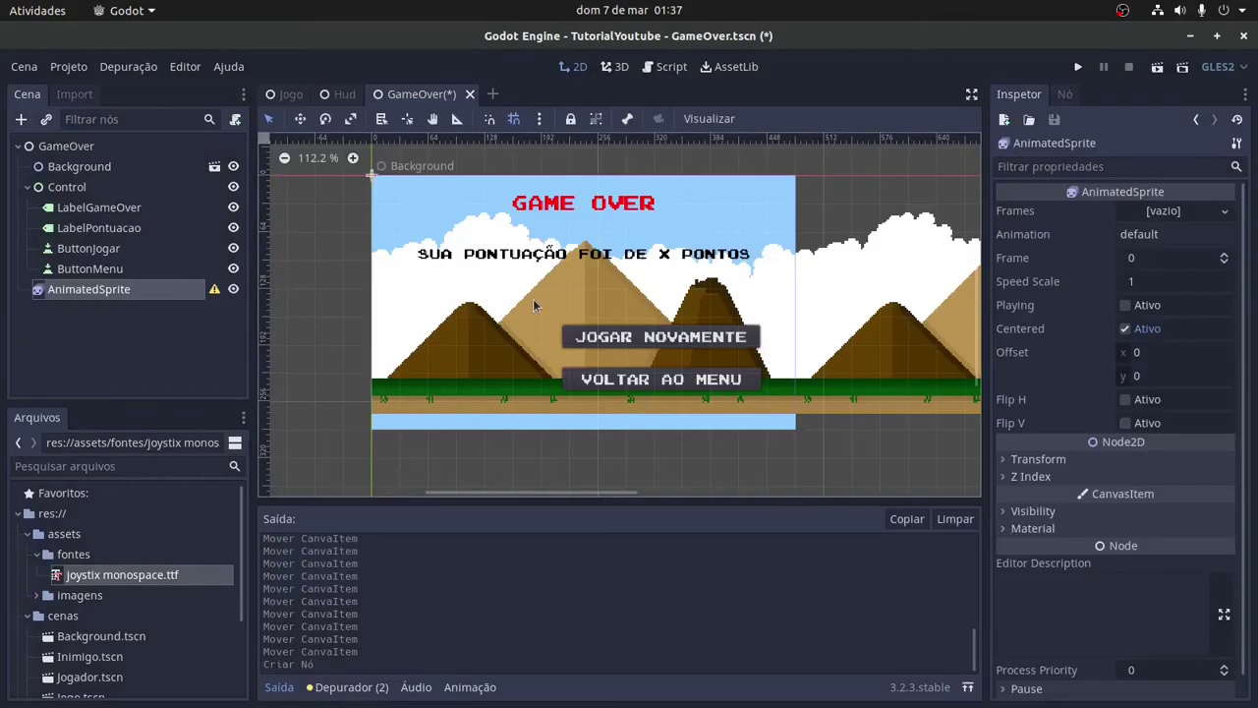
double_click(147, 289)
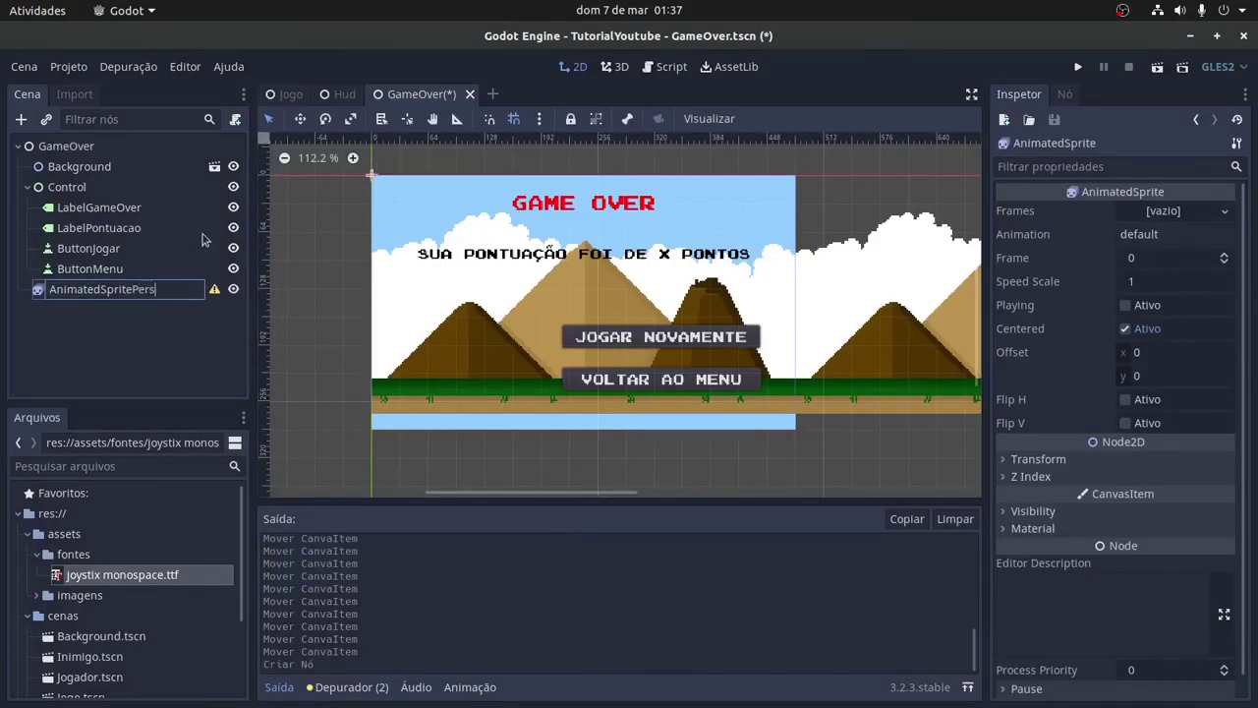
key(Return)
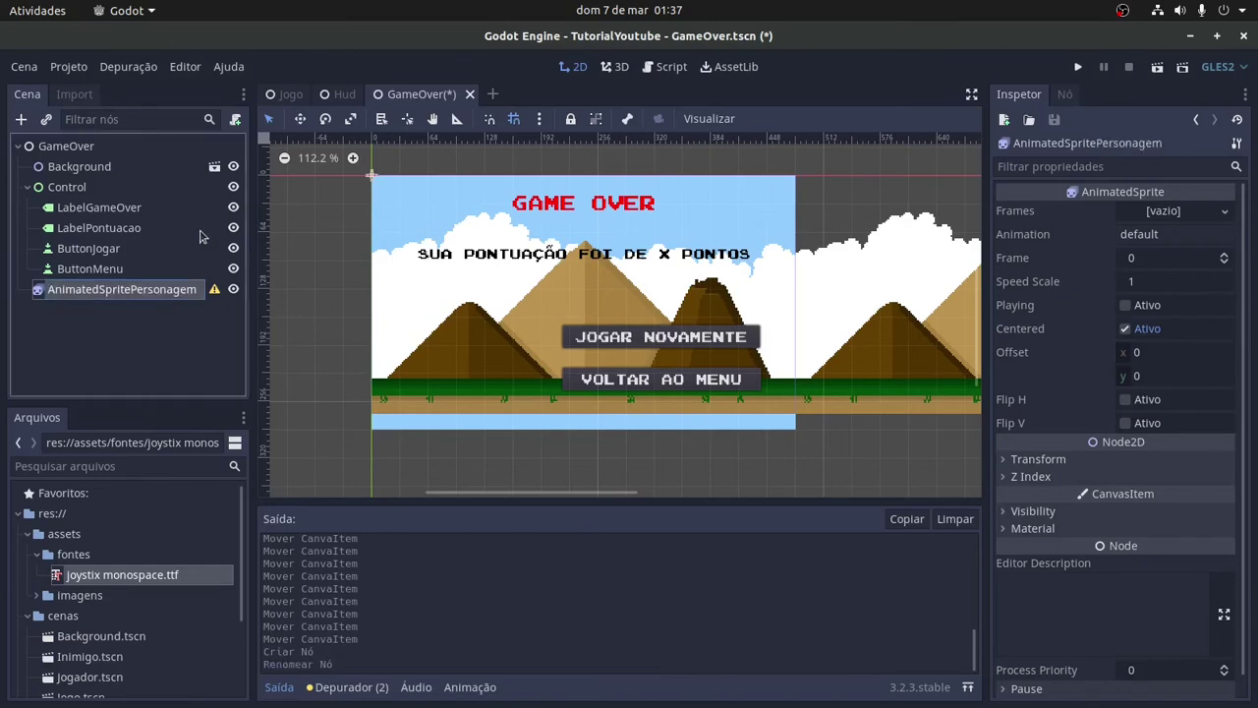
- Assign a new SpriteFrames resource to the character sprite's Frames property and open it for editing
click(1172, 210)
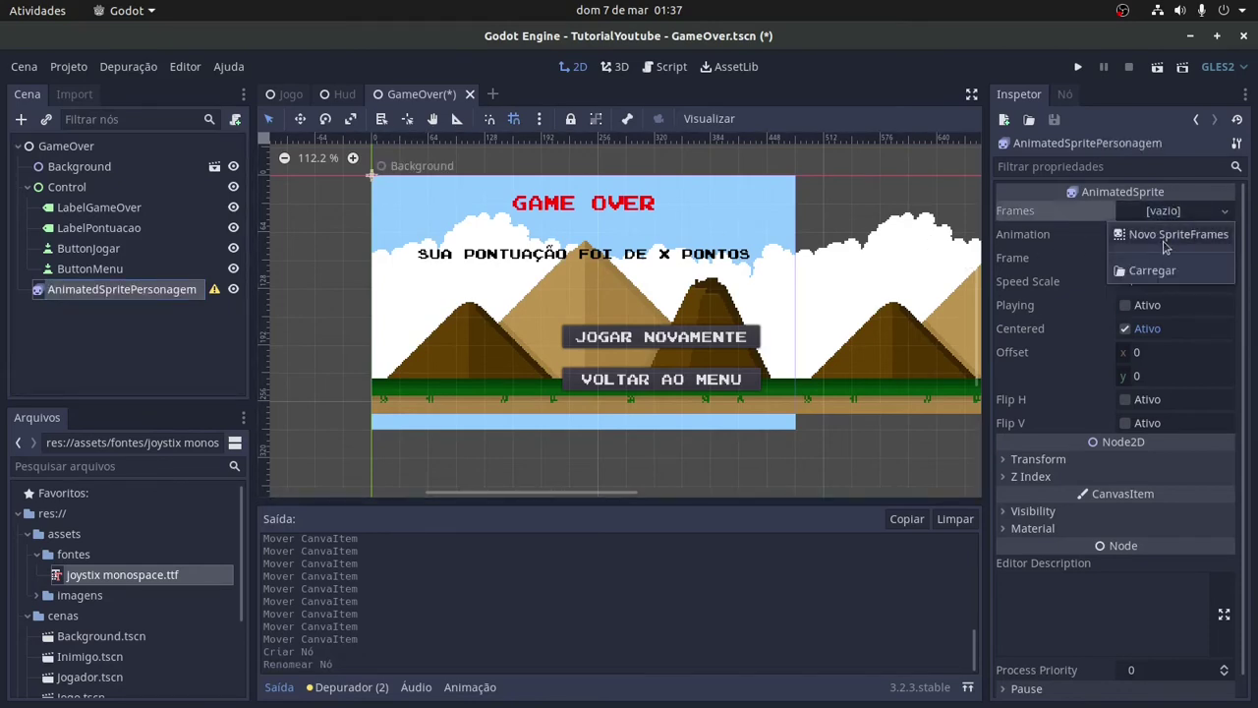
click(1166, 236)
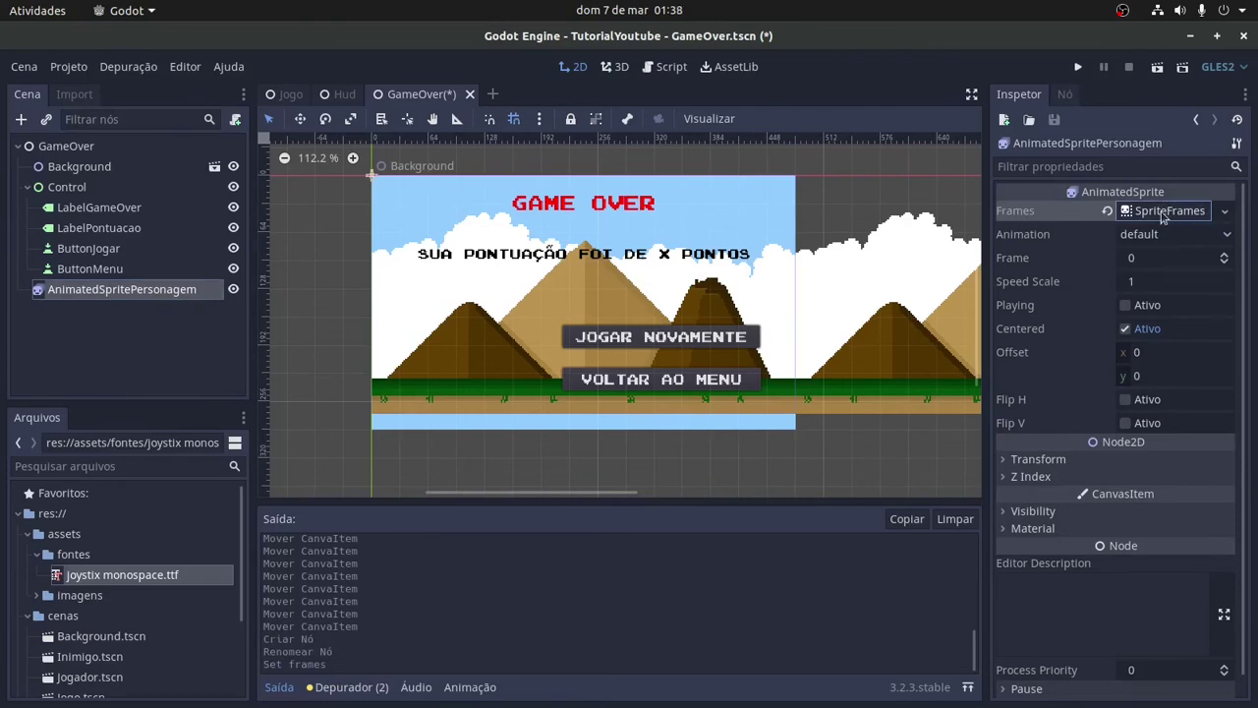
click(1163, 212)
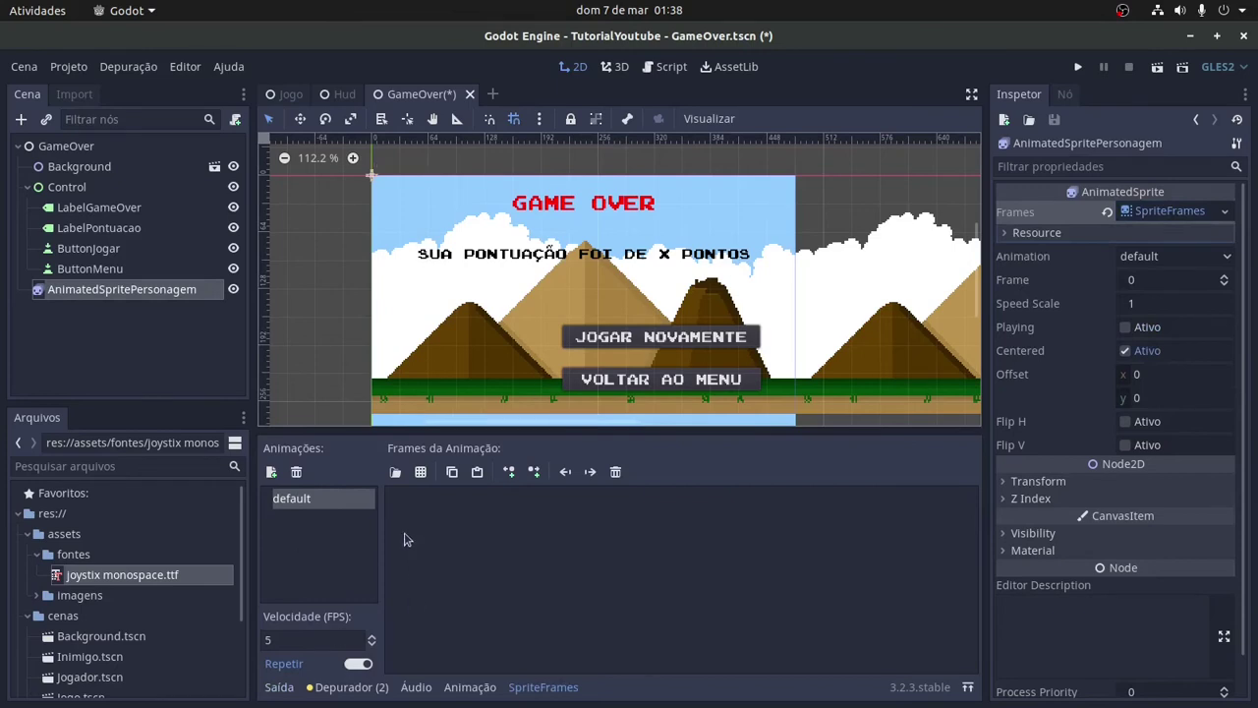
- Load jogador.png from assets/imagens as the sprite sheet for the default animation
click(421, 472)
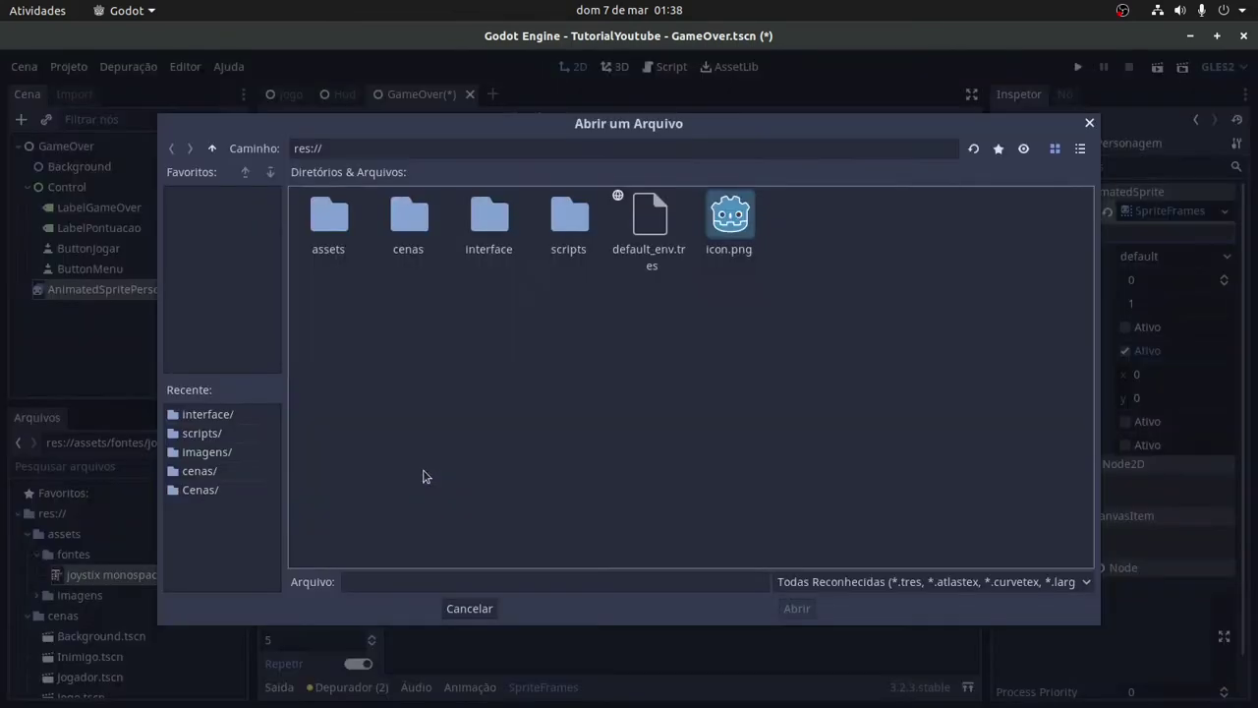
double_click(339, 223)
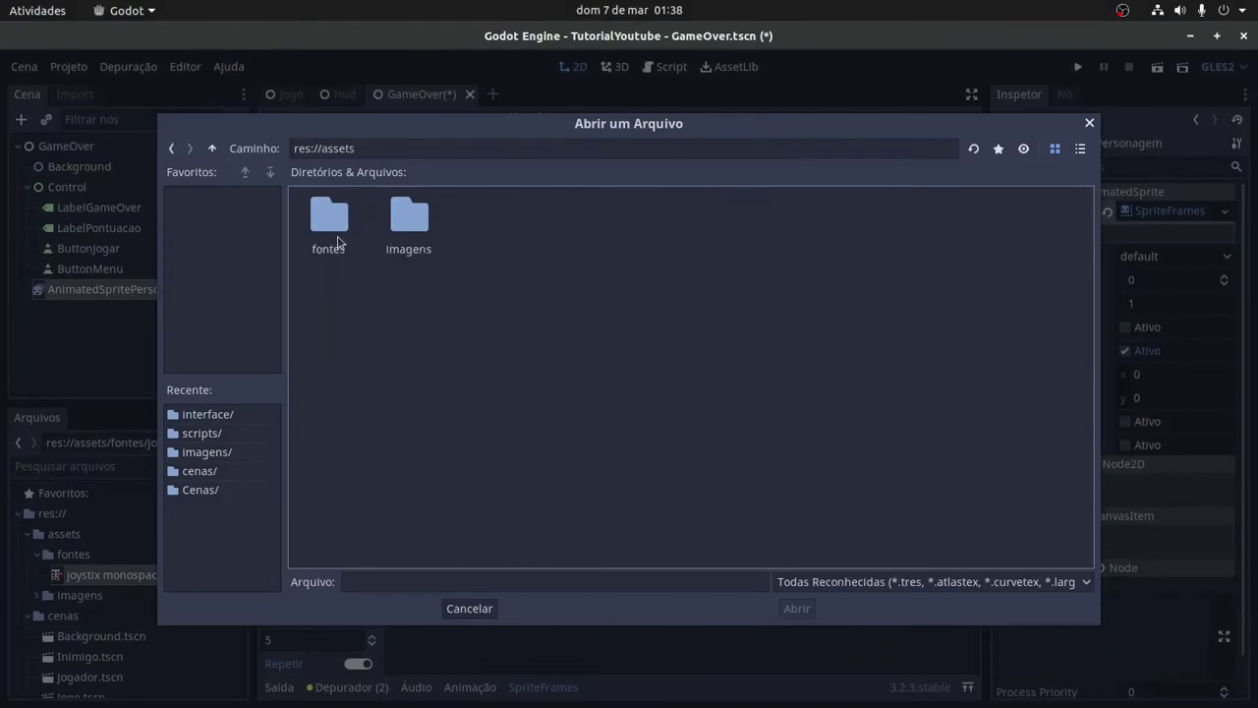
double_click(411, 226)
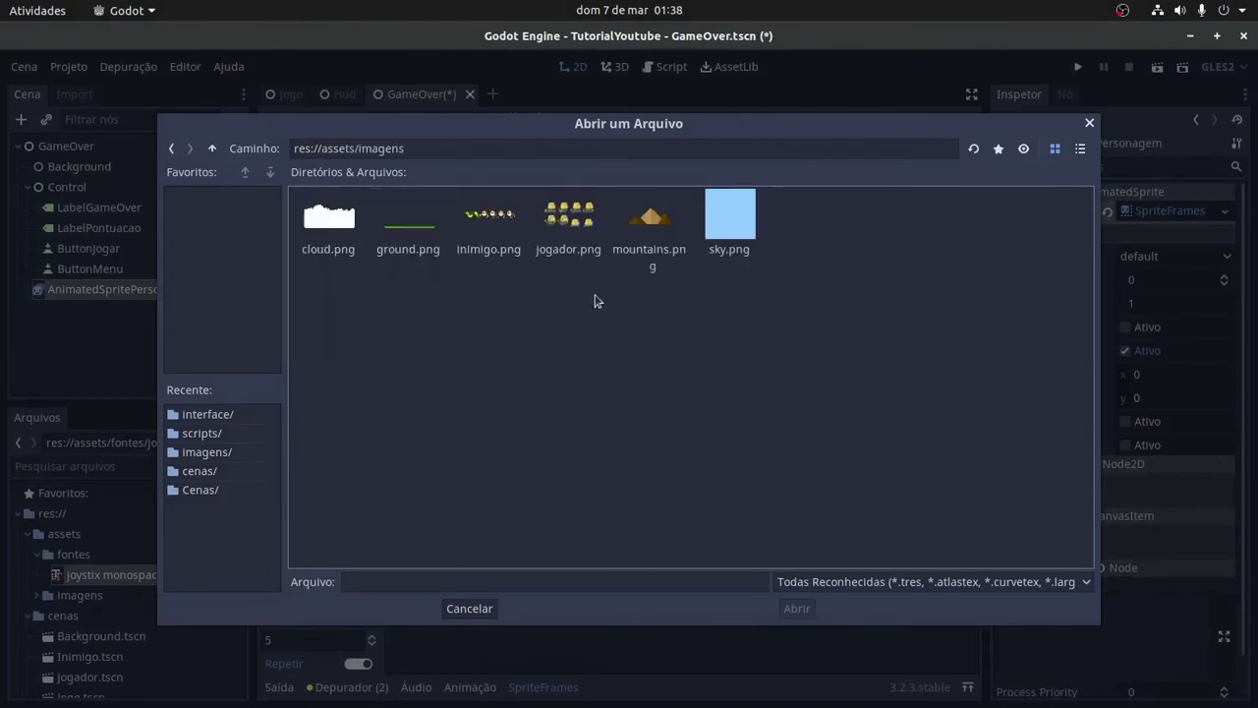
click(578, 232)
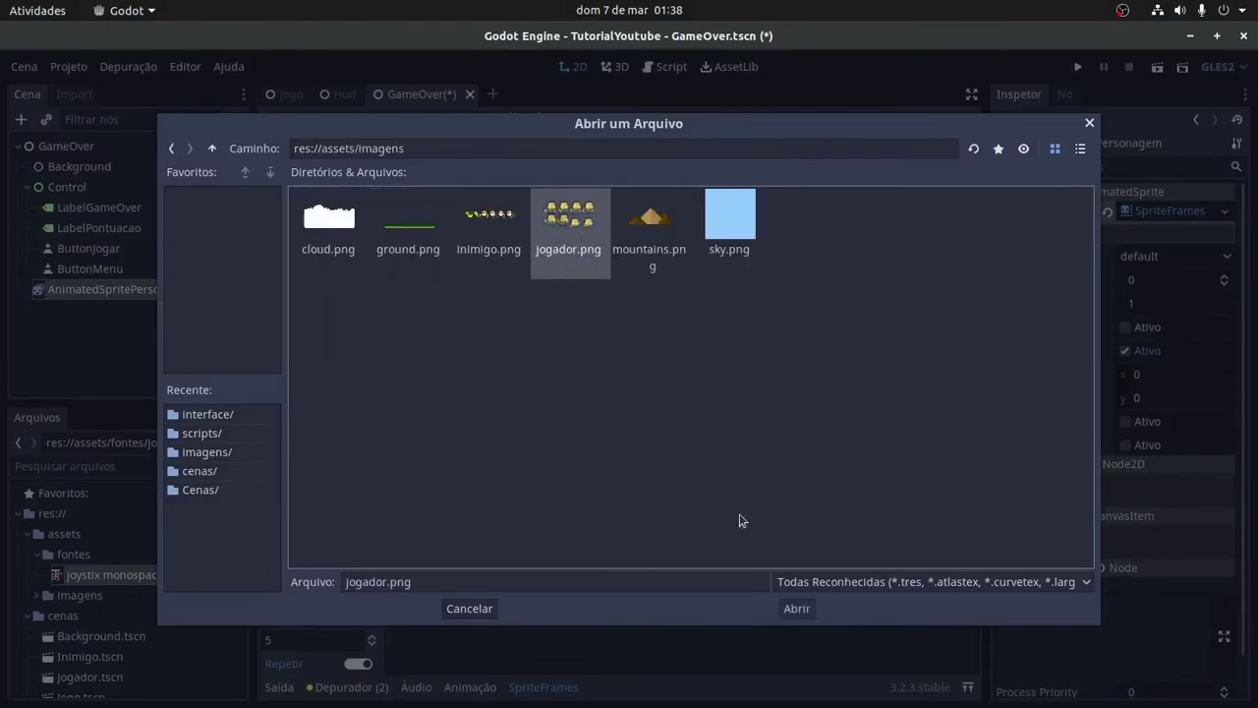
click(796, 608)
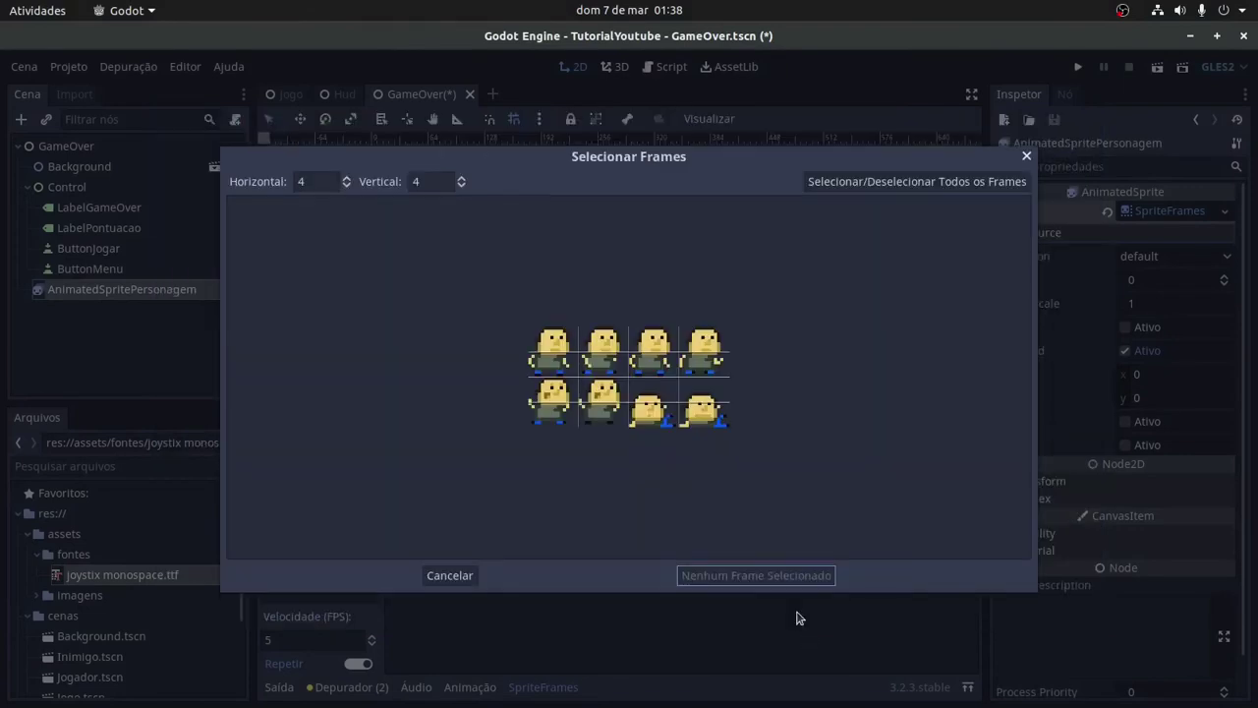
- Divide the sprite sheet into a grid of 4 horizontal and 2 vertical frames
click(310, 181)
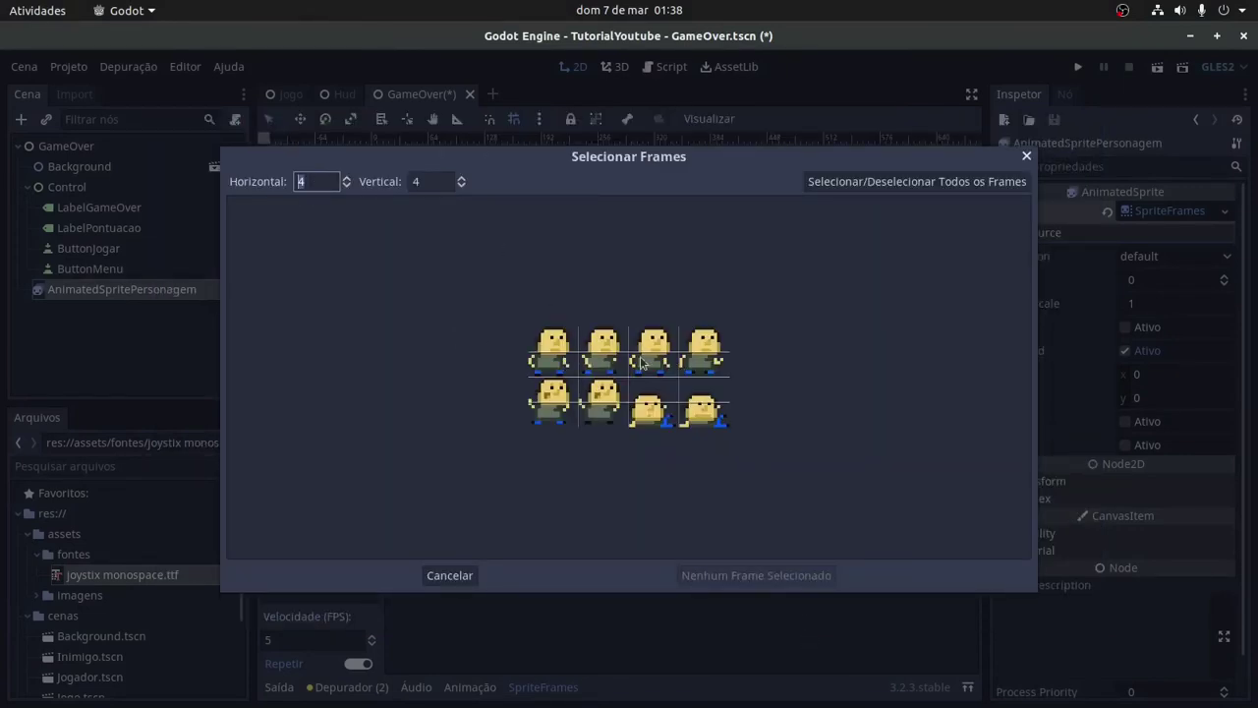
click(314, 182)
key(Tab)
text(2)
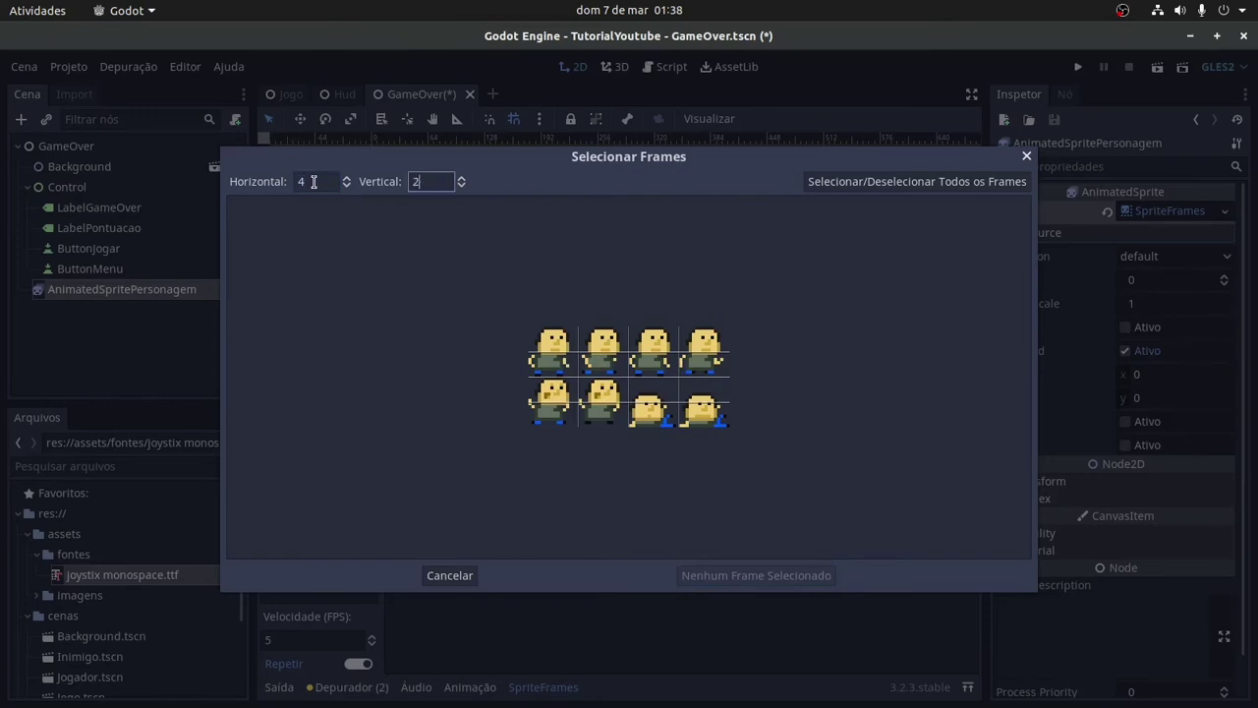
key(Return)
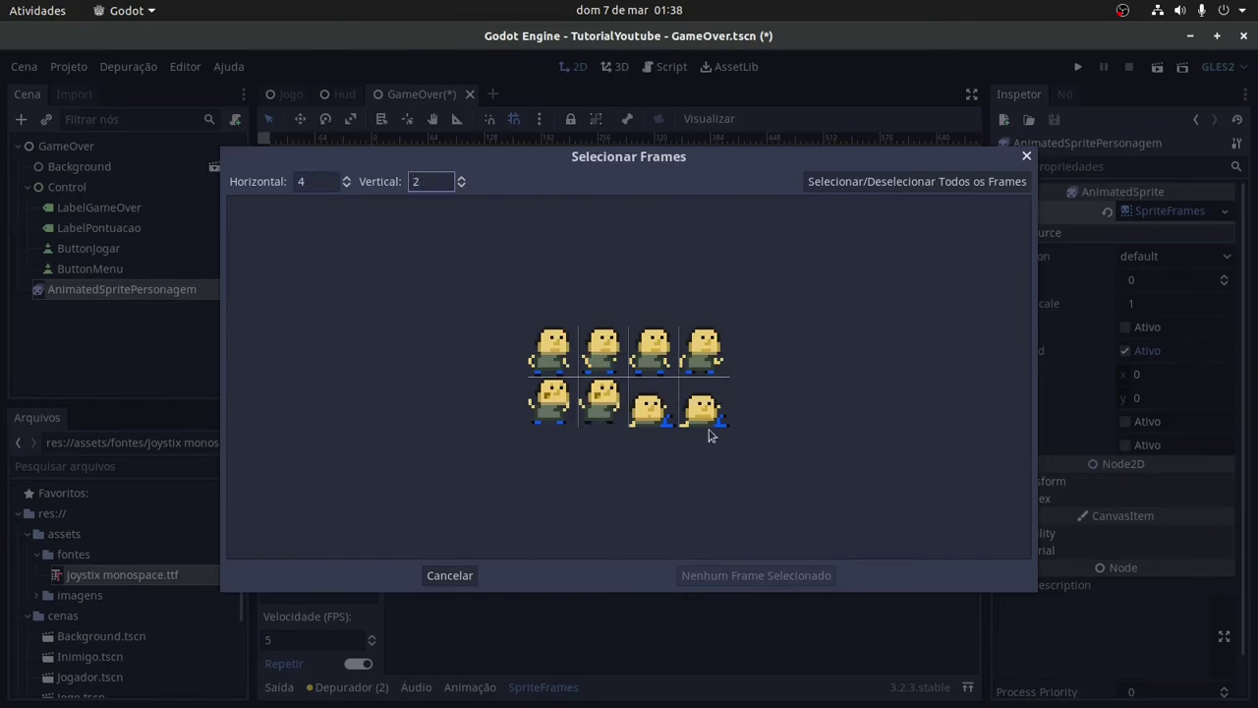
click(606, 422)
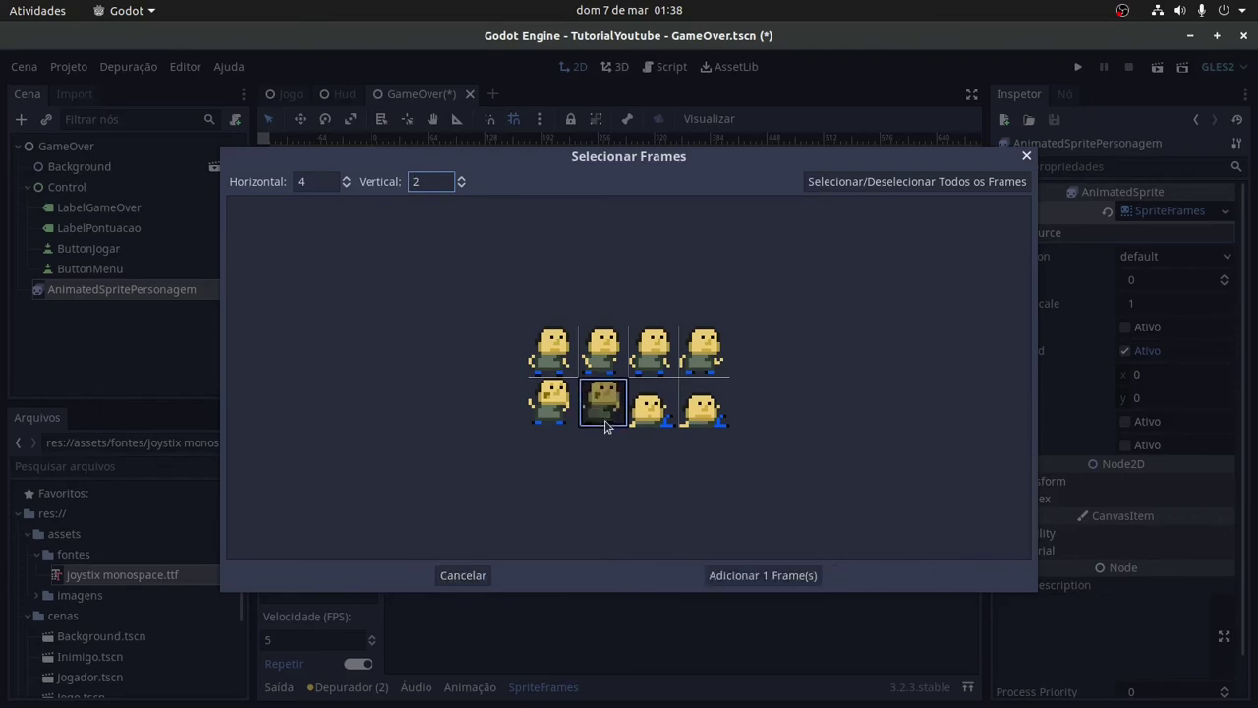
click(651, 411)
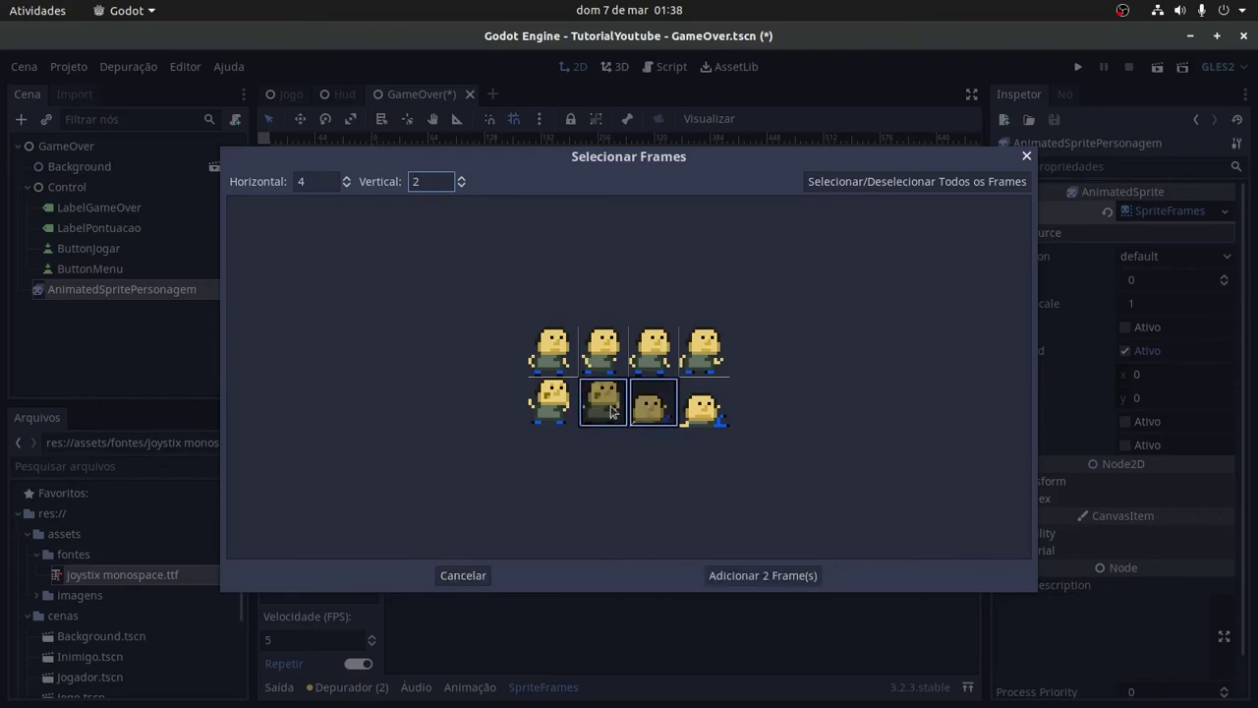
click(632, 416)
click(608, 413)
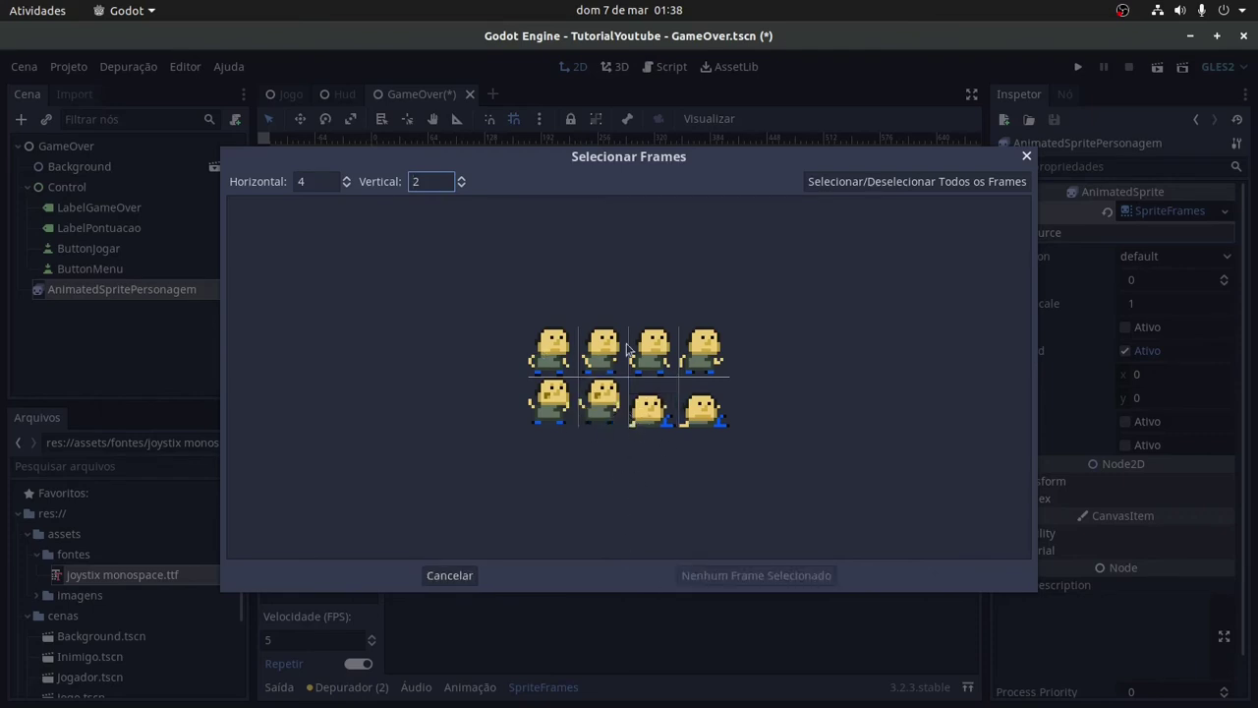
- Add the second and third frames of the sheet's lower row to the default animation
click(611, 403)
click(646, 412)
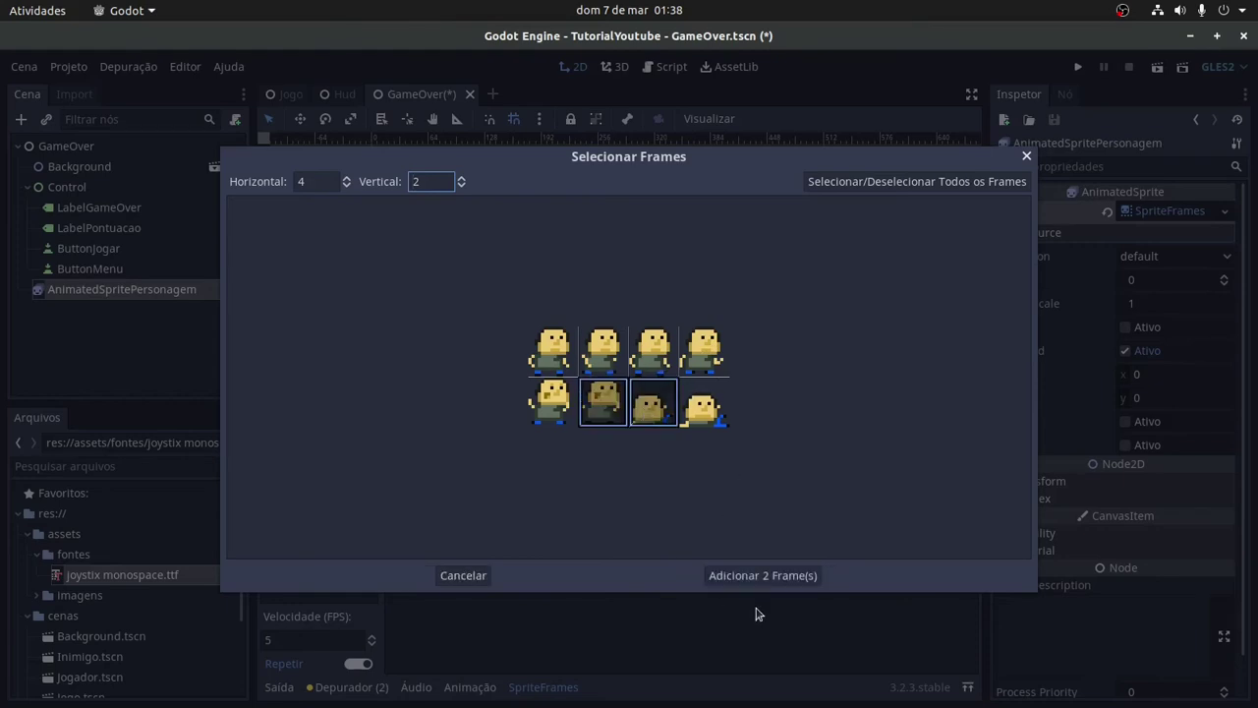
click(763, 576)
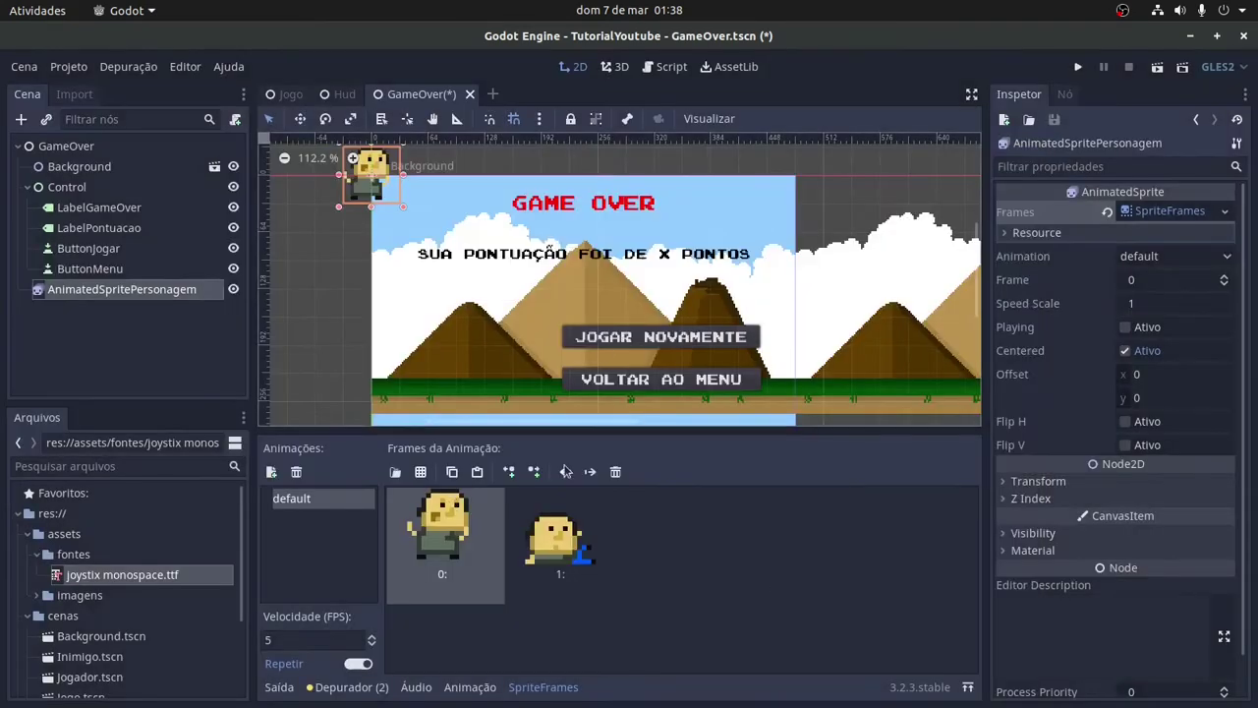
- Set the default animation's speed to 2 FPS and enable Playing on the character sprite
double_click(278, 639)
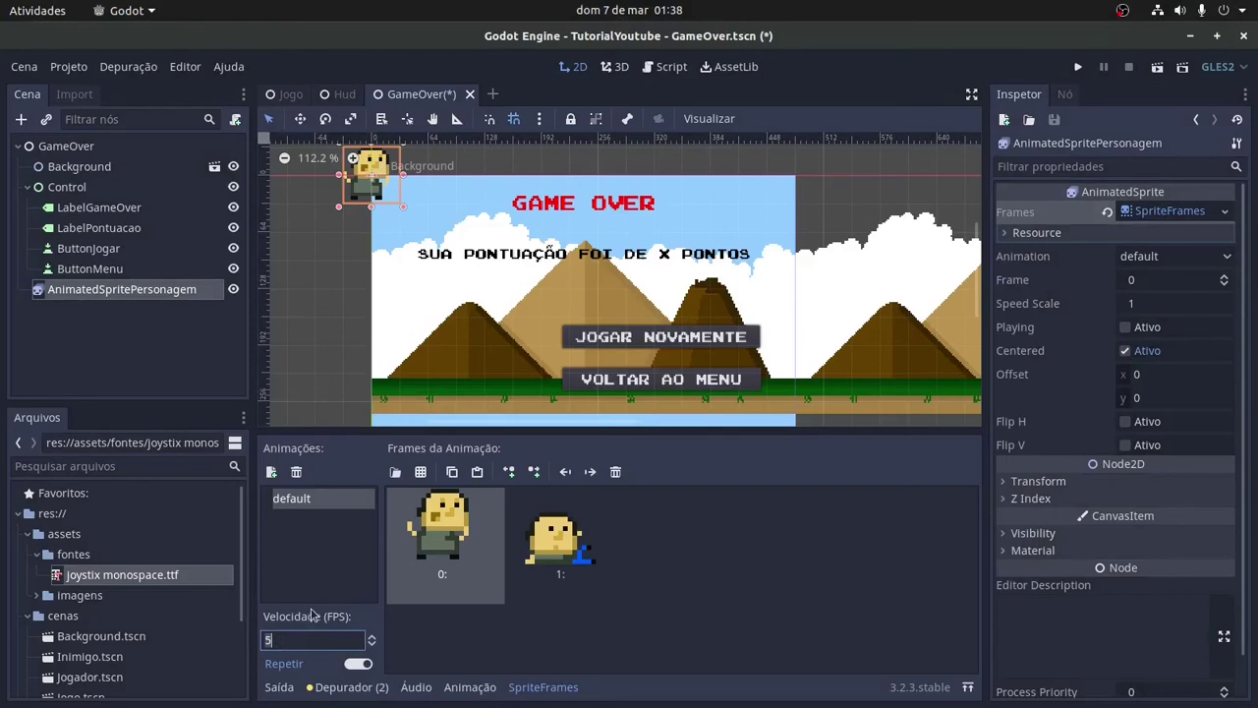
text(2)
click(509, 623)
click(561, 543)
click(471, 550)
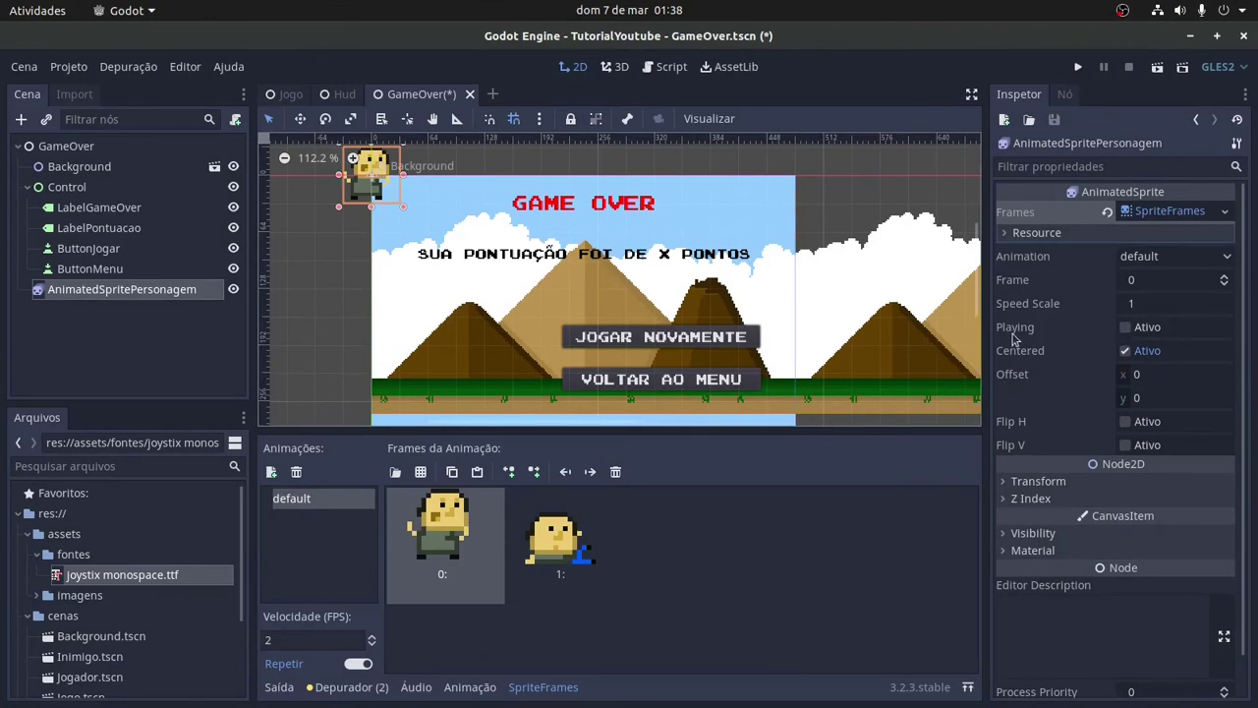
click(1125, 327)
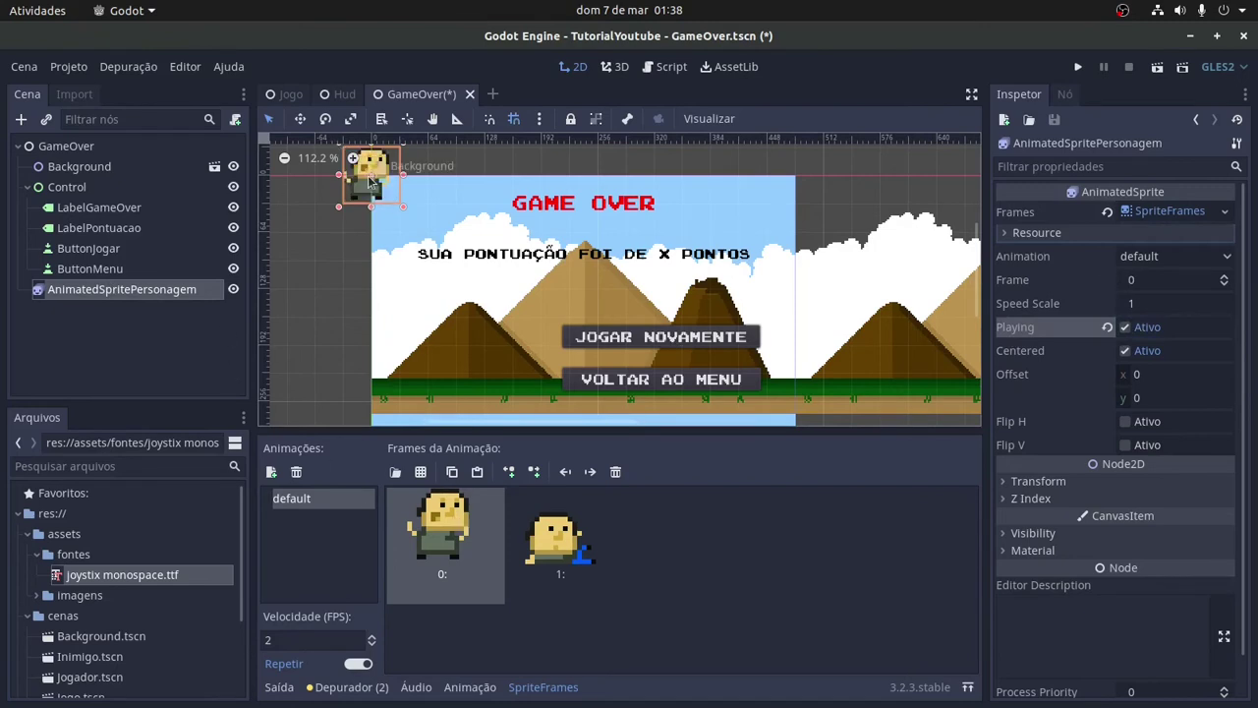
- Place the character sprite beside the buttons at position x 160, y 205 and deselect it
drag(371, 182, 455, 385)
scroll(1122, 342, down, 1)
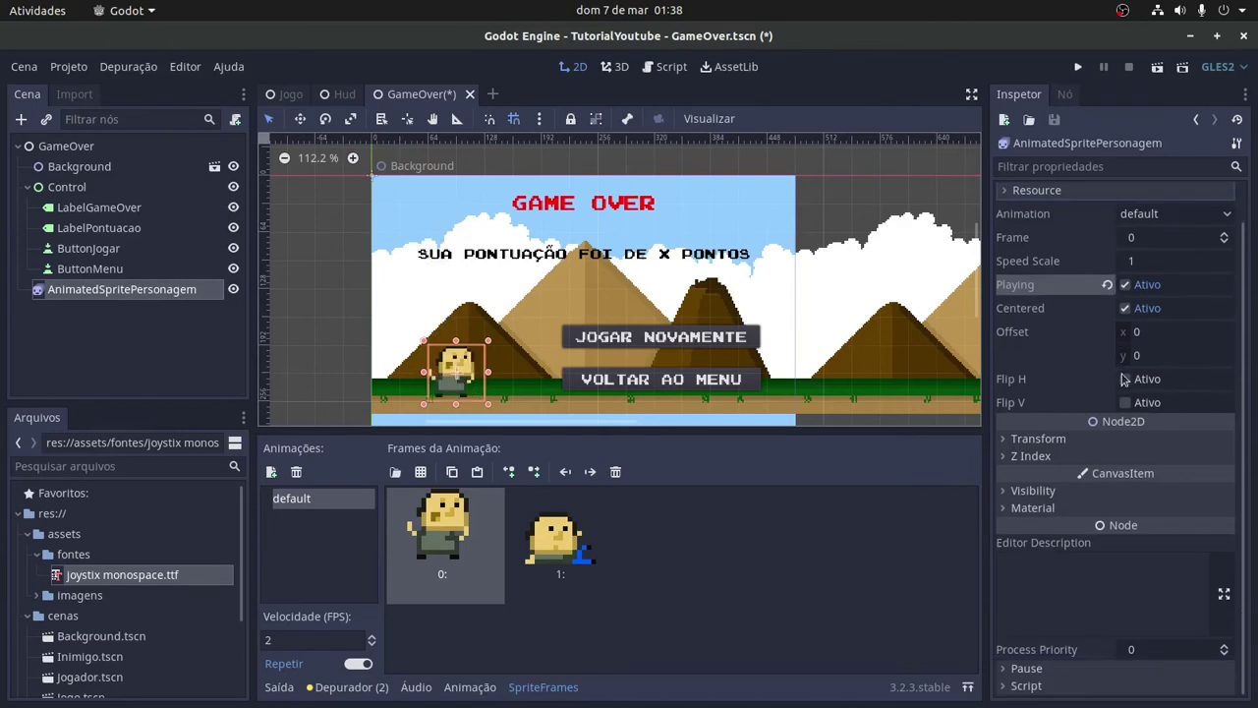
click(1177, 334)
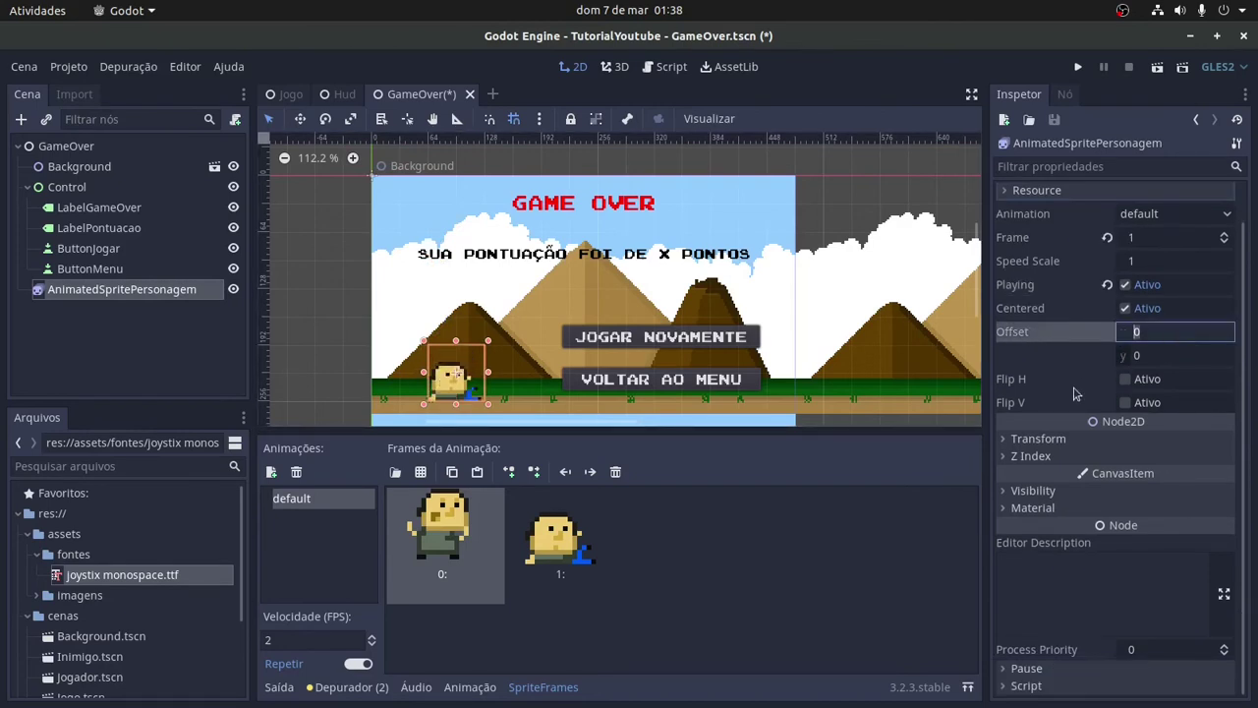
click(1038, 439)
click(1180, 458)
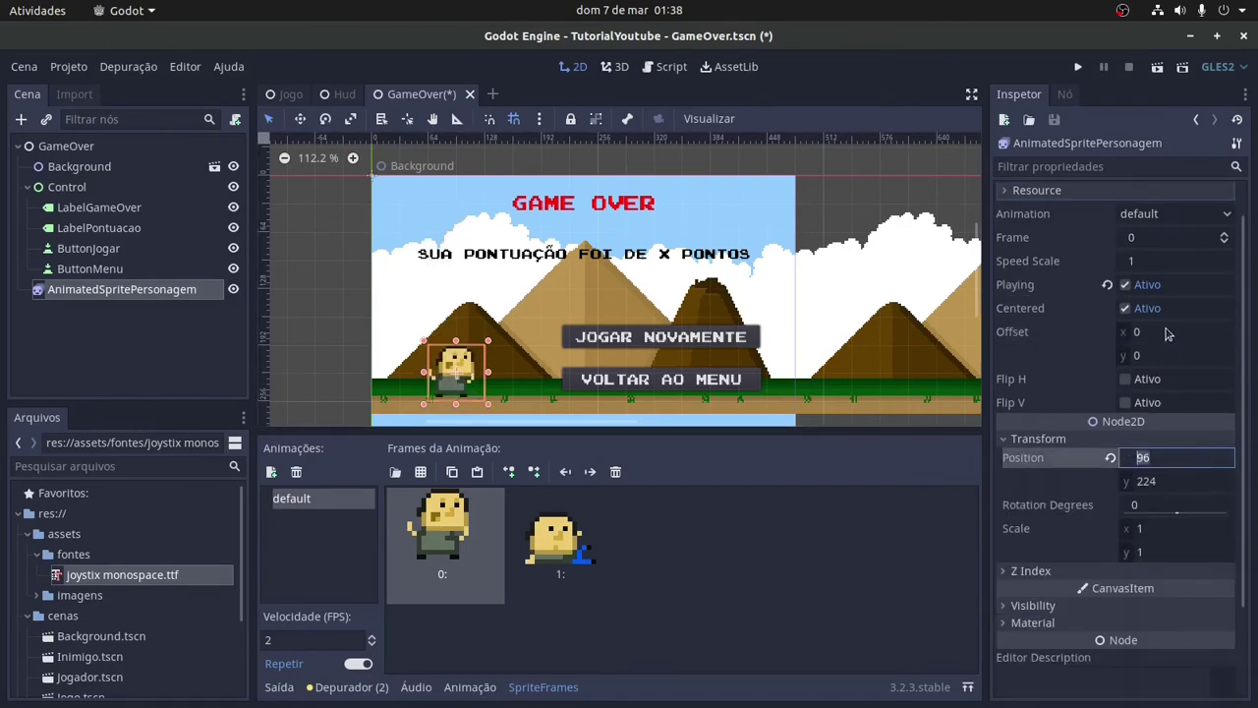
text(160)
key(Tab)
text(2)
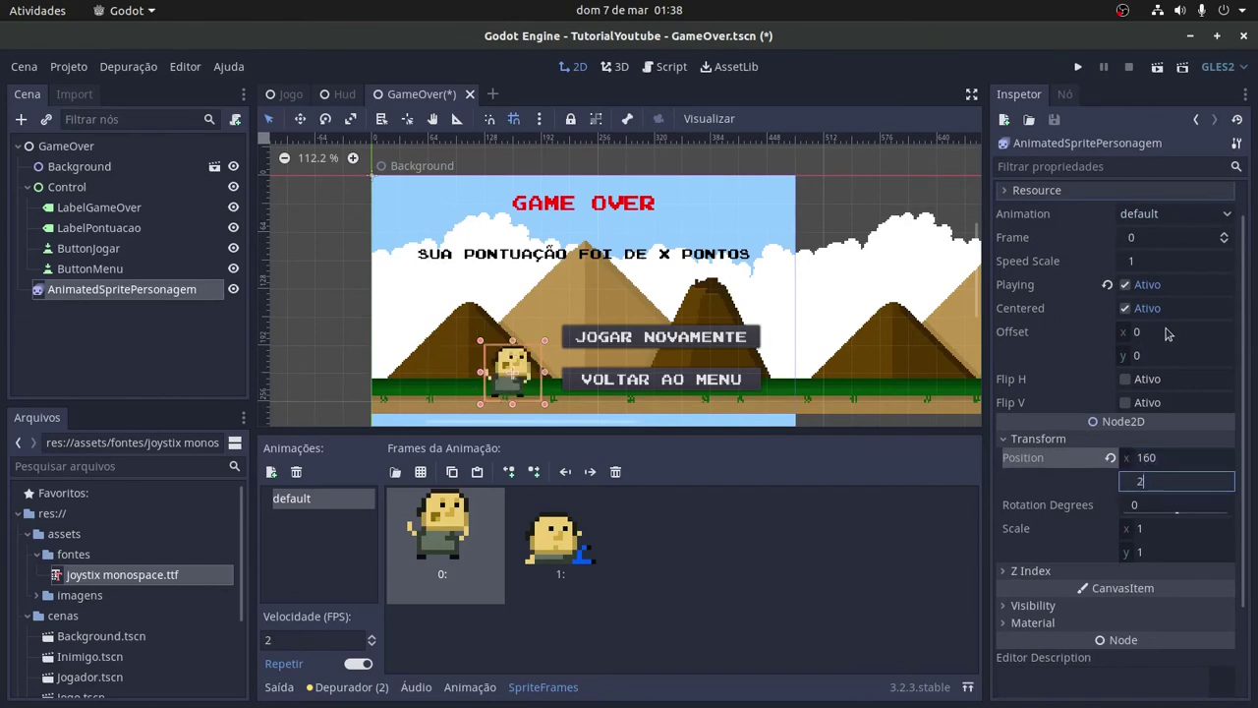
text(05)
key(Return)
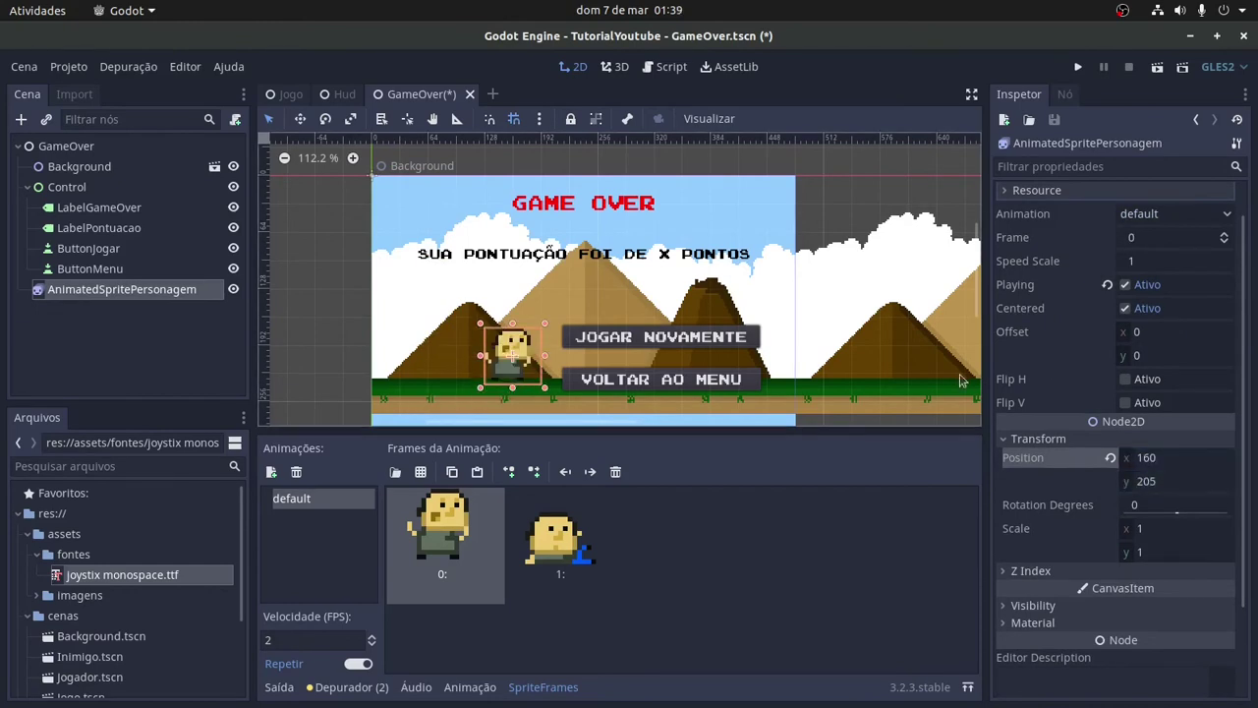
click(871, 285)
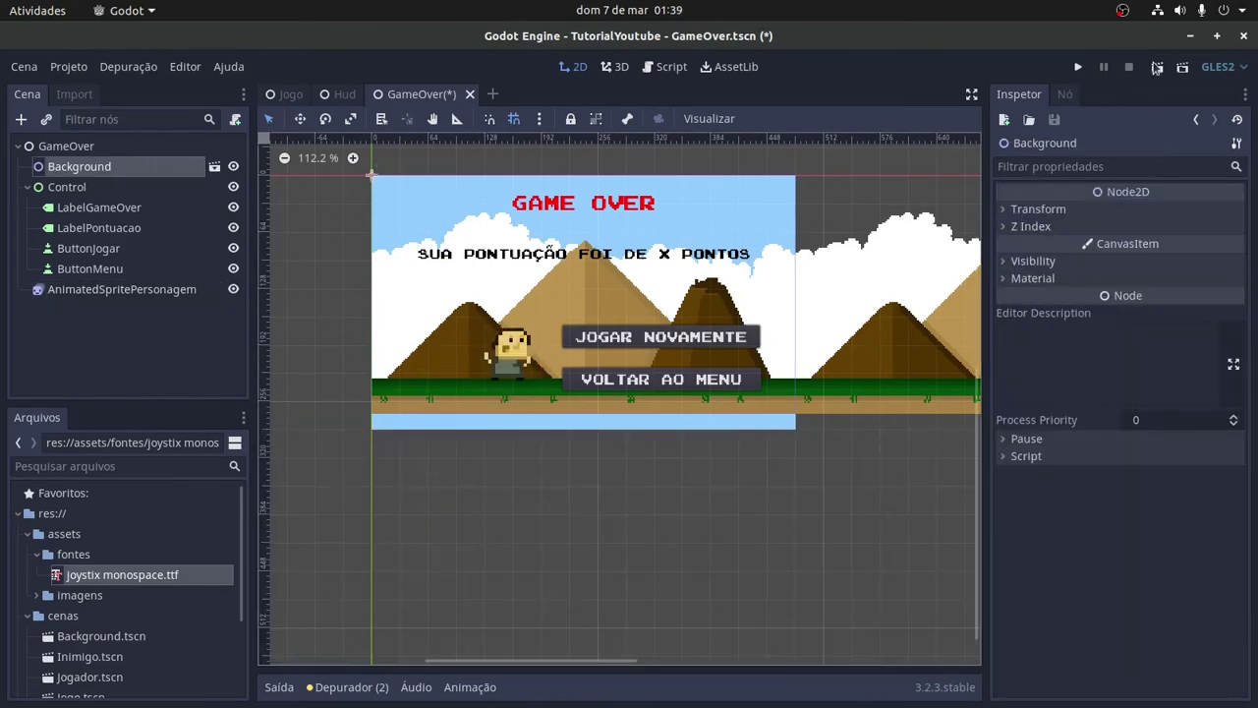
- Test-run the Game Over scene and close the game window
click(1157, 66)
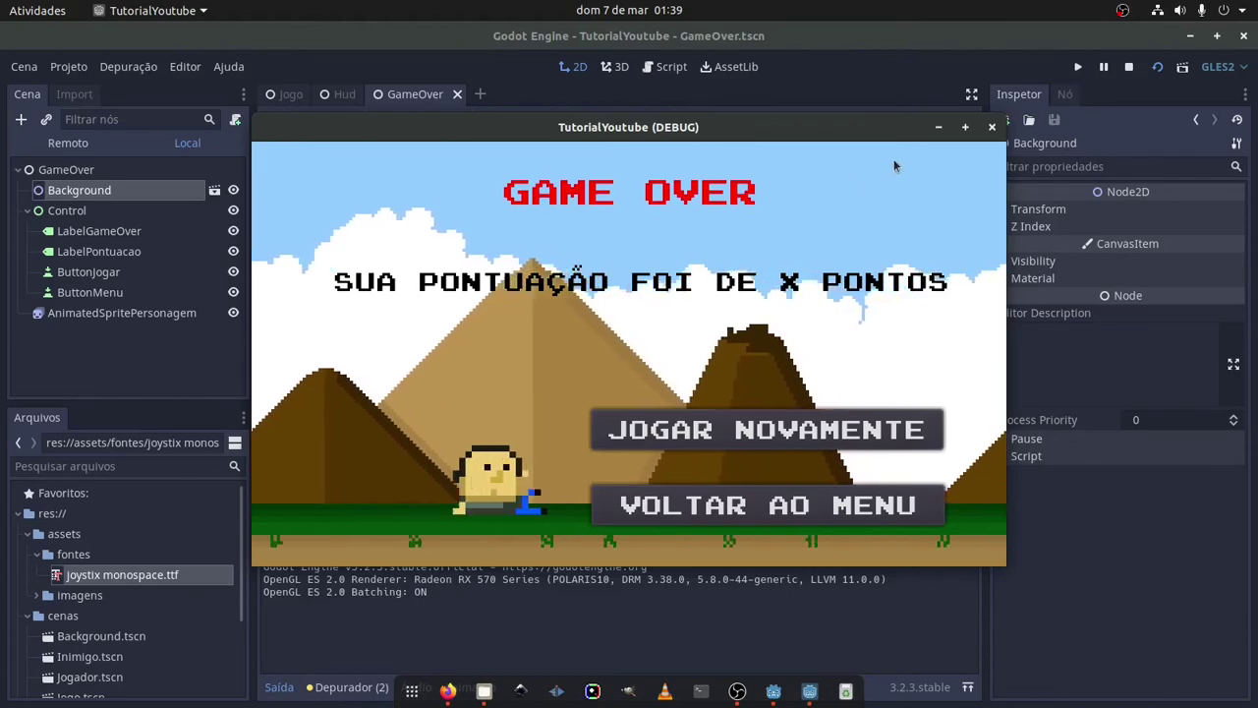
click(991, 128)
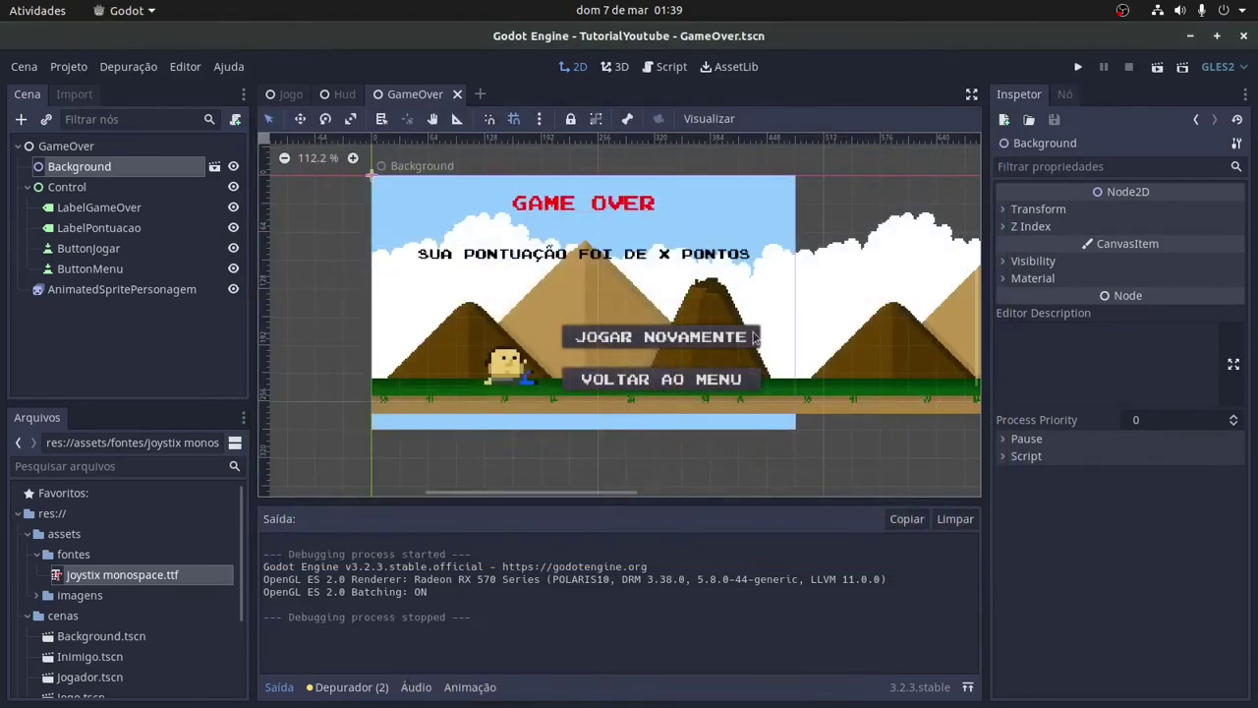
- Examine the signals available for the JOGAR NOVAMENTE button, including pressed()
click(722, 339)
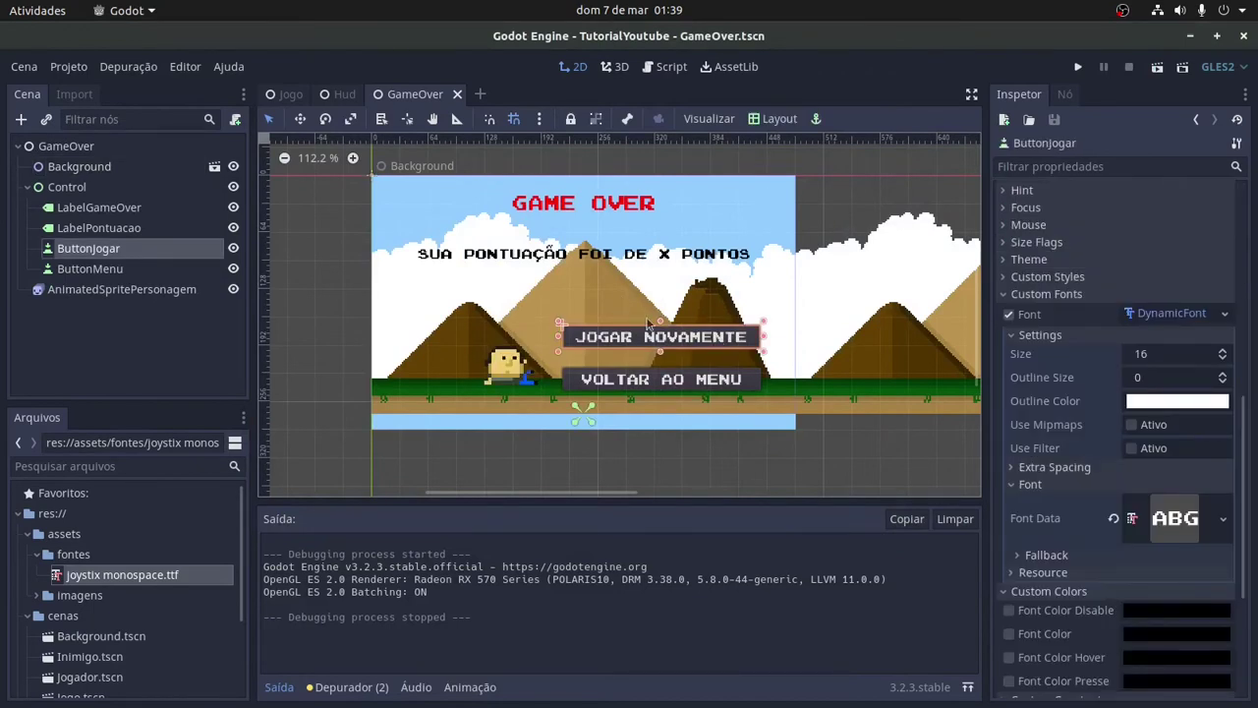
click(639, 389)
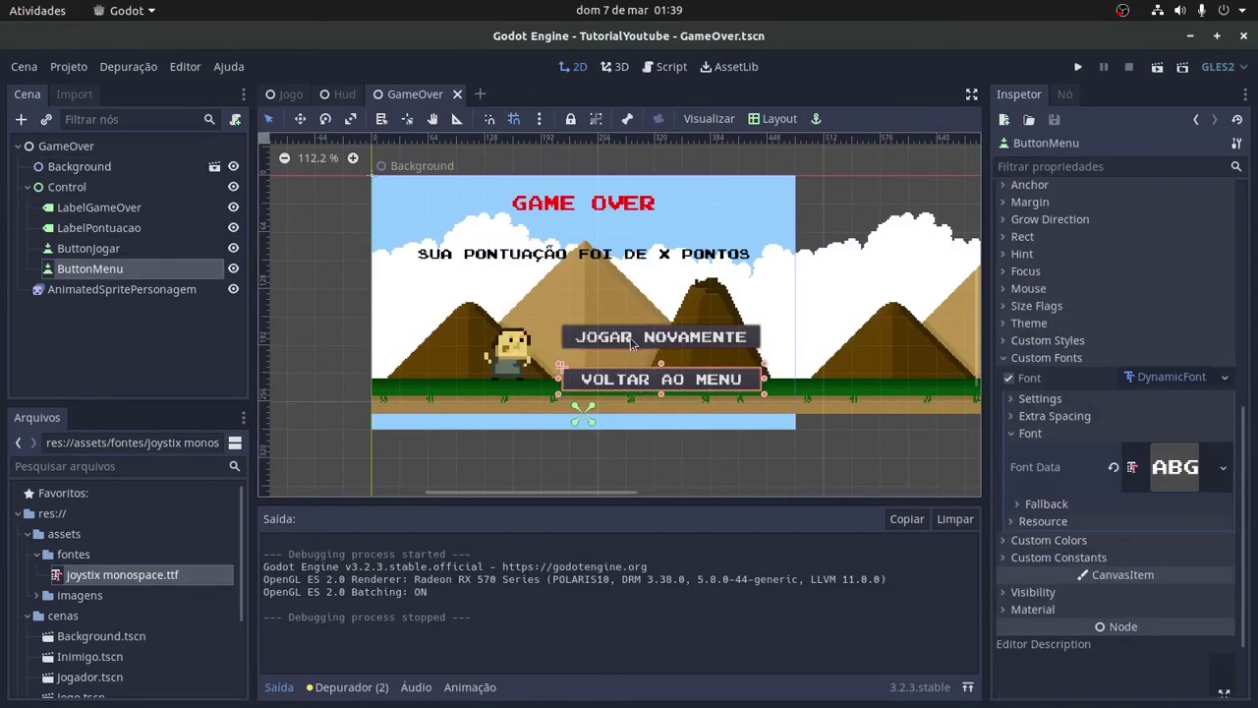
click(635, 342)
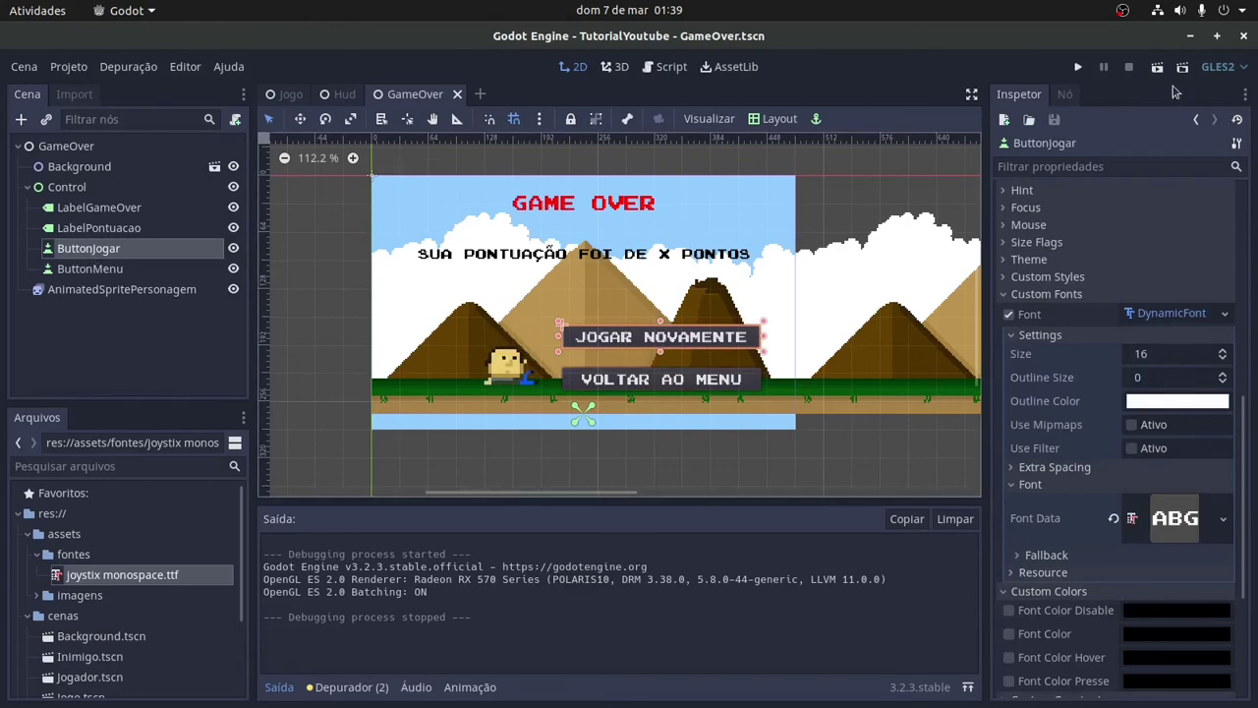
click(1064, 94)
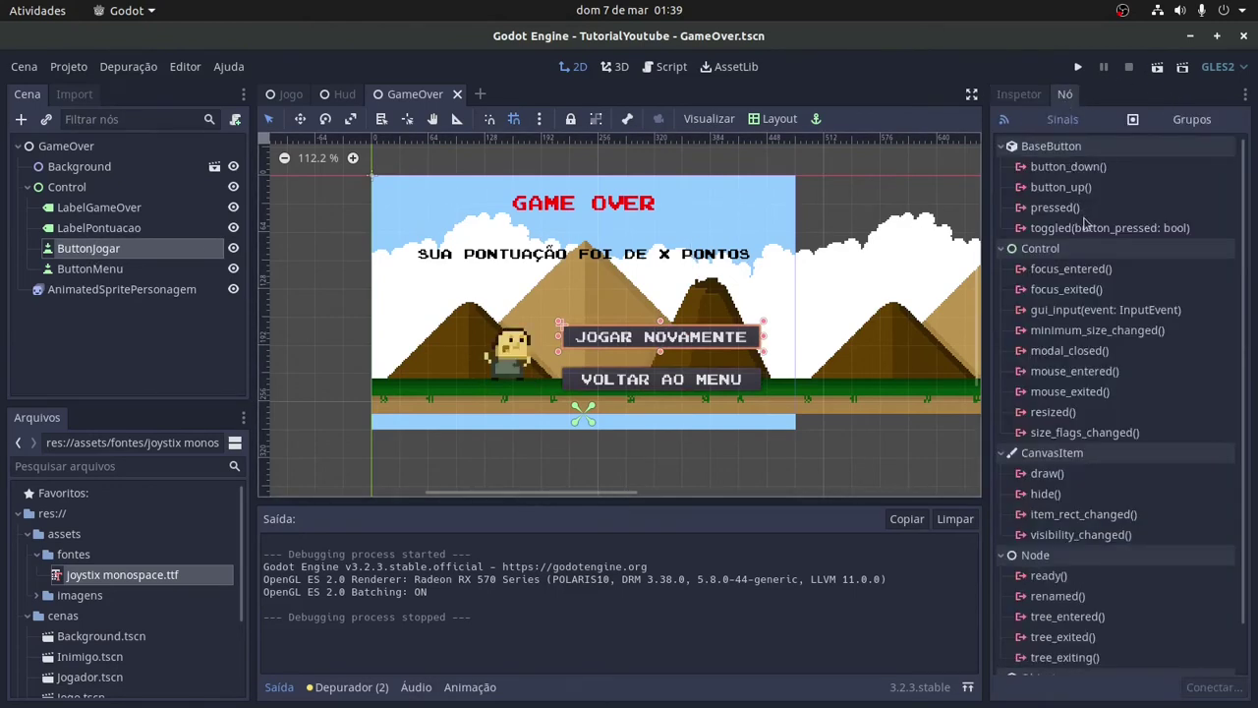
click(1061, 210)
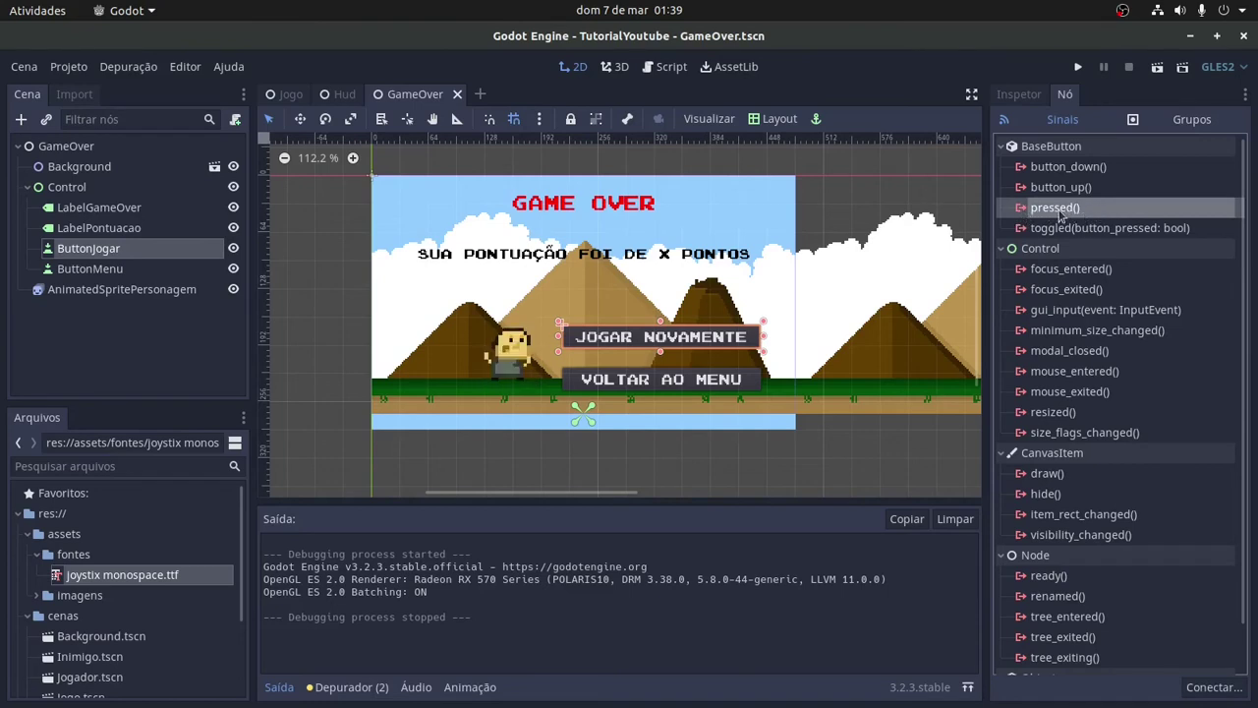
- Attach a new GDScript named GameOver.gd, stored in the res://scripts folder, to the GameOver root node
click(116, 145)
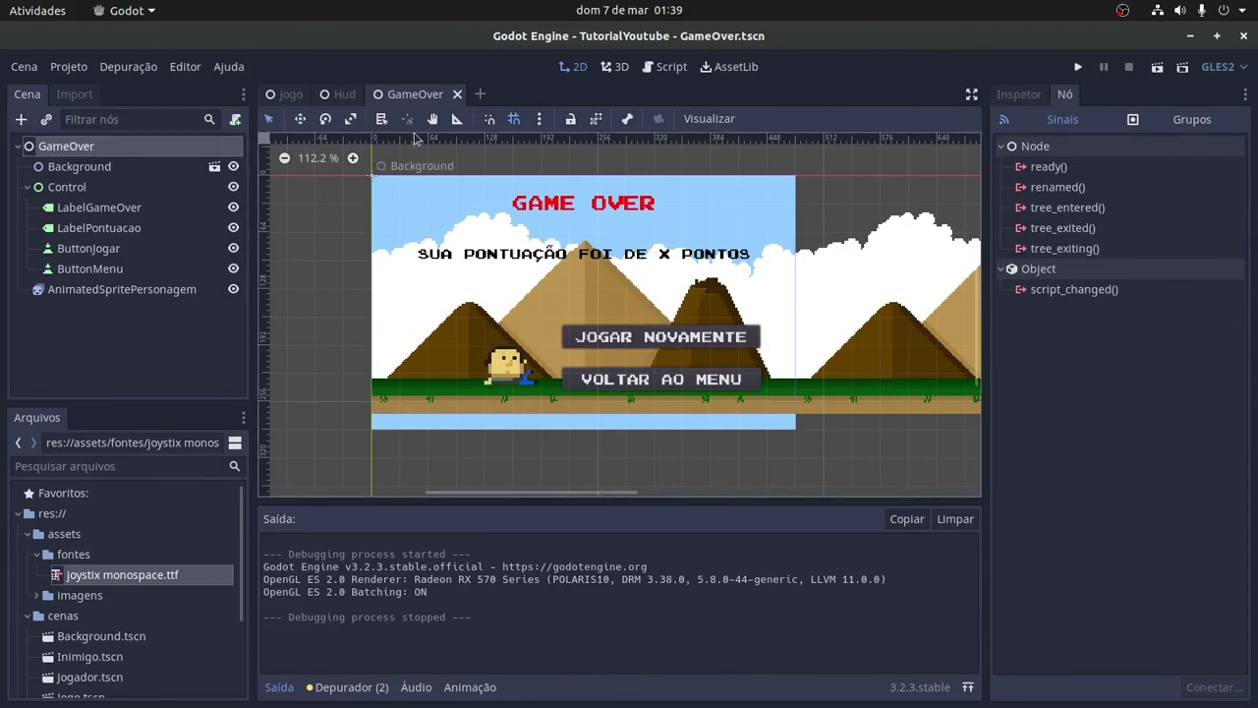
click(111, 147)
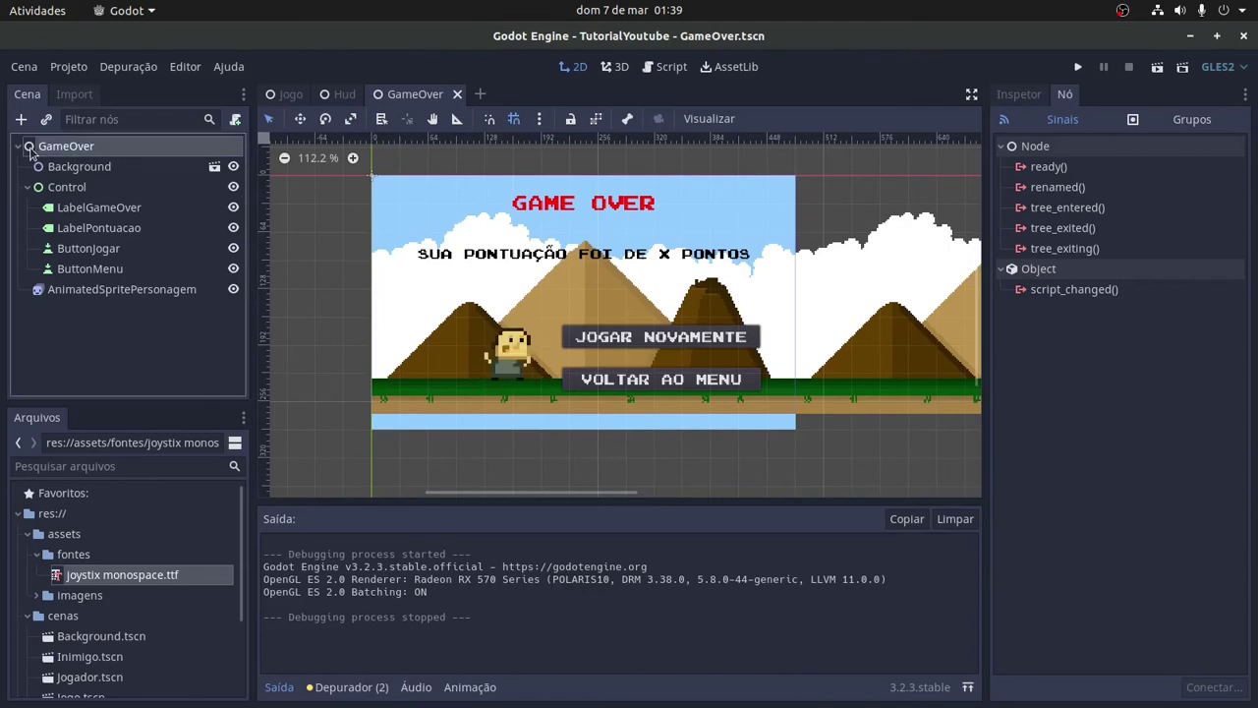
click(236, 121)
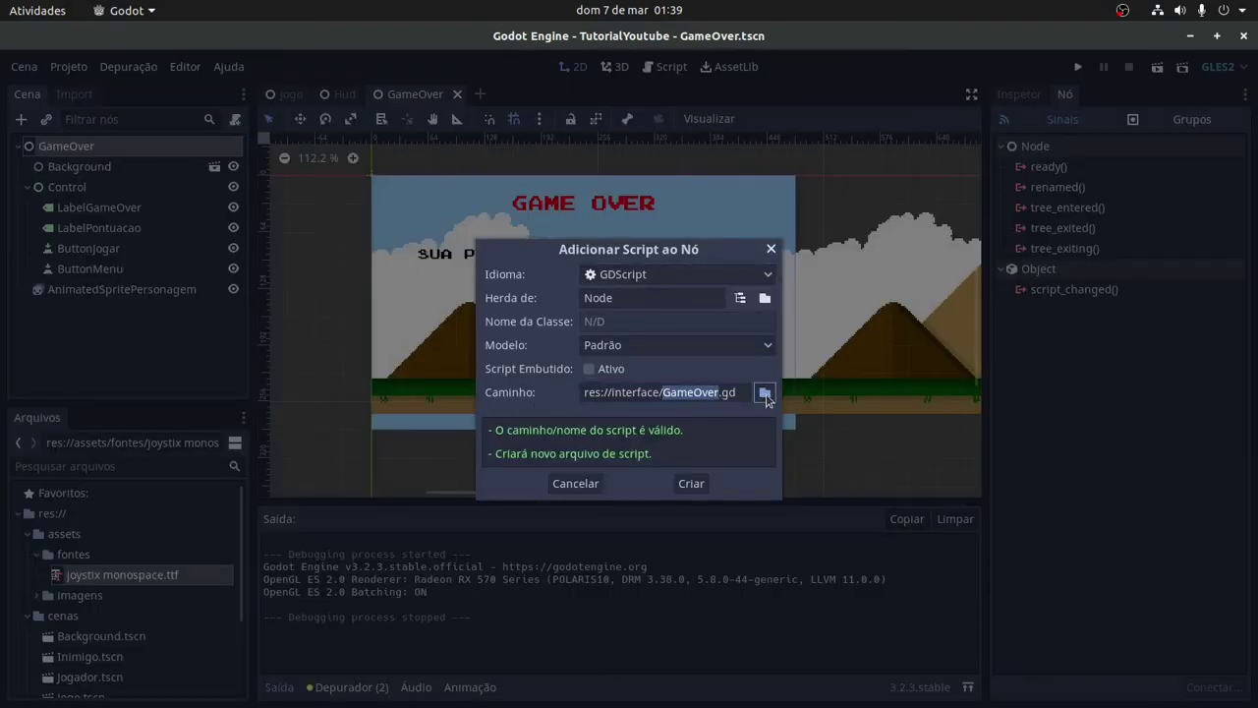
click(764, 392)
click(211, 149)
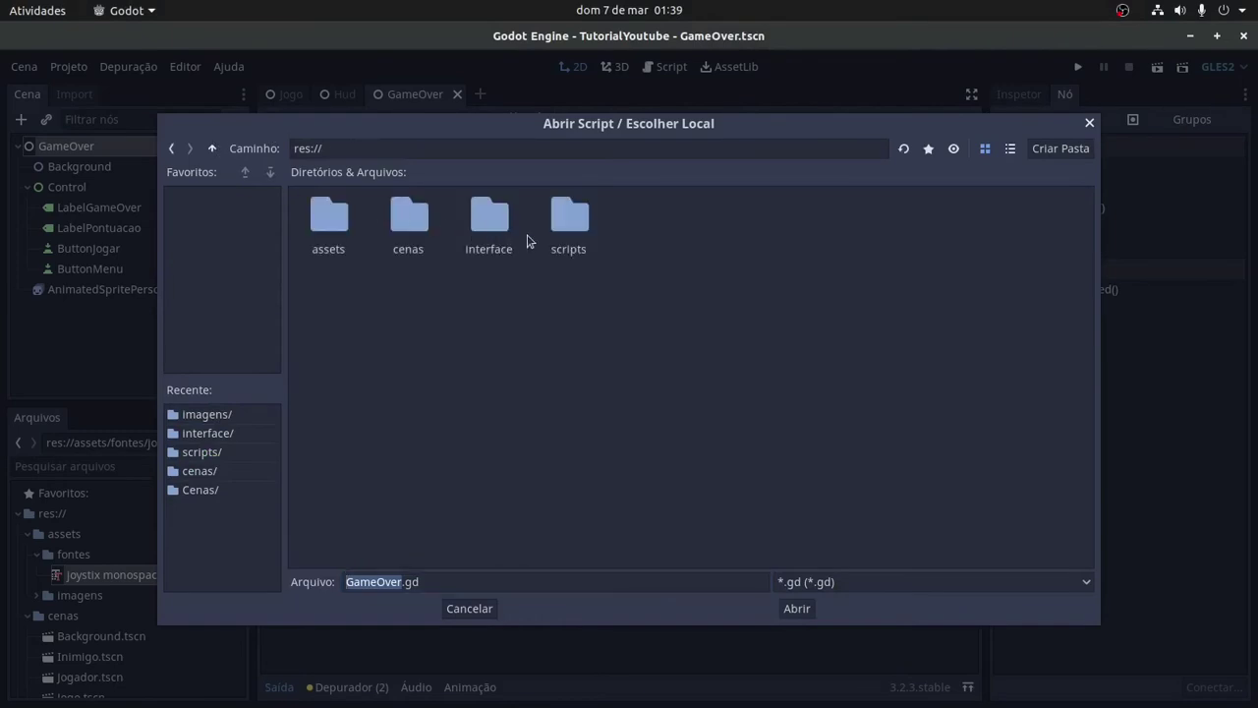
double_click(570, 218)
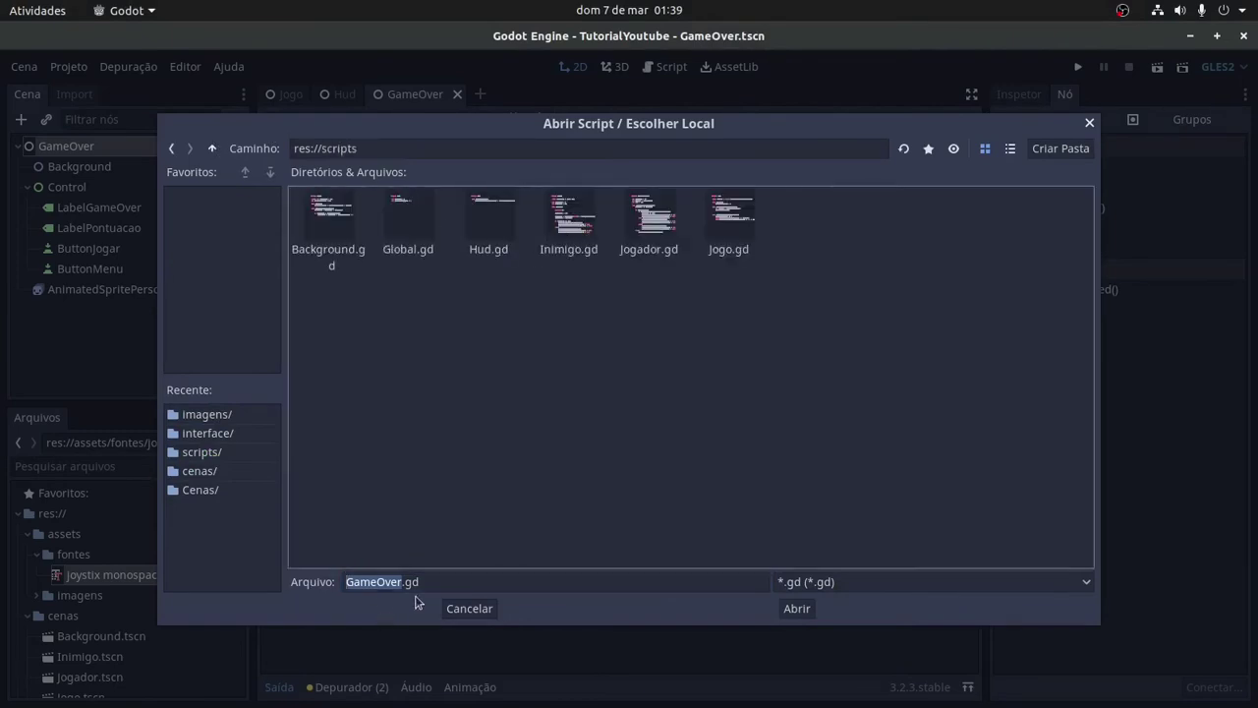
click(816, 609)
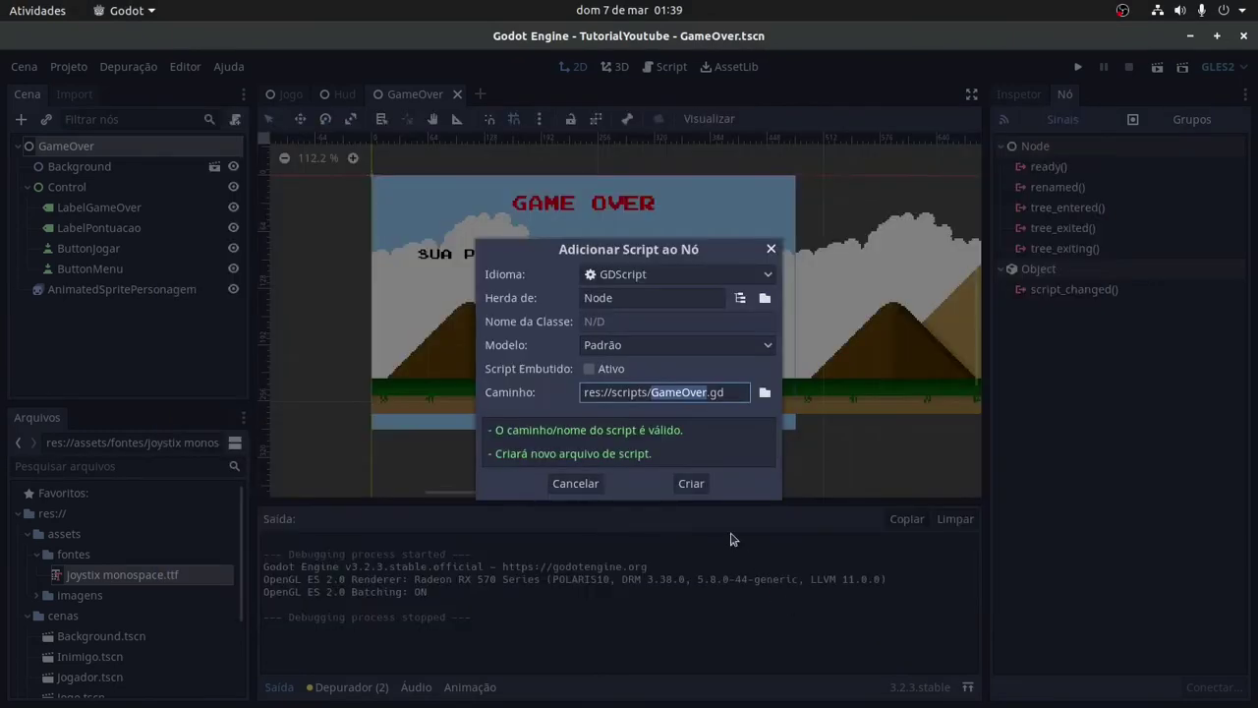
click(691, 483)
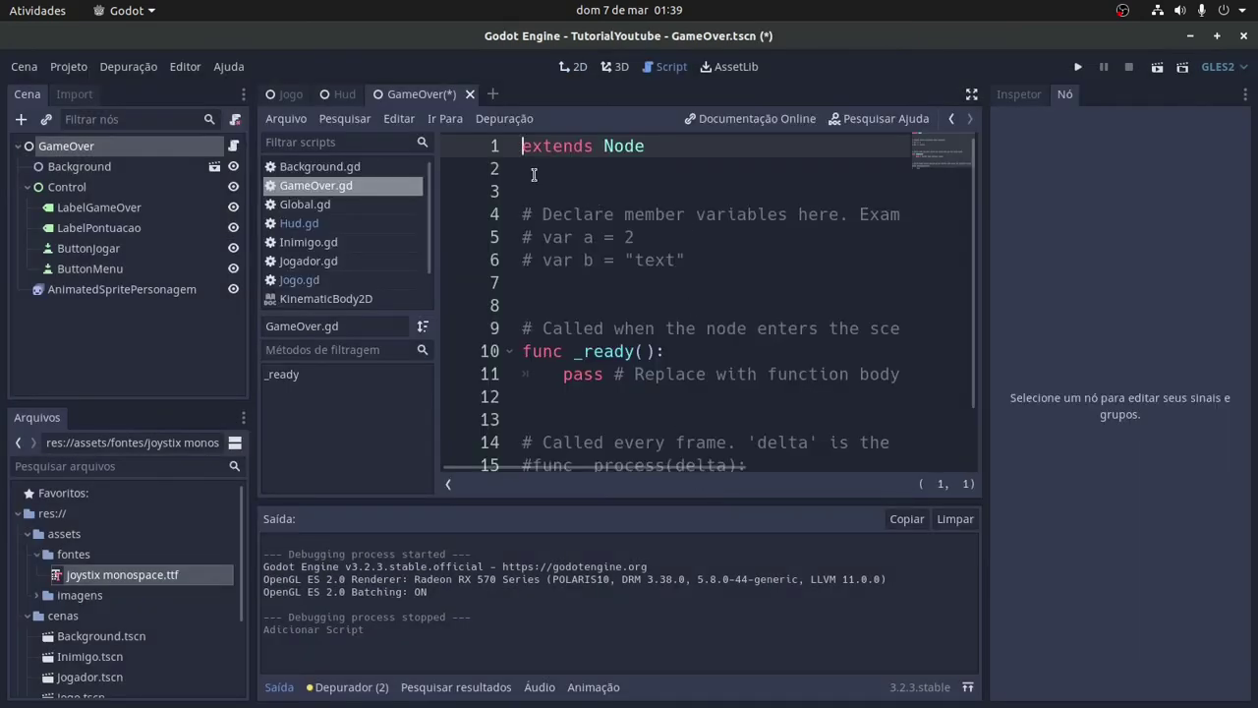
- Delete the template code below "extends Node" in GameOver.gd and save the scene
key(Down)
key(Down)
key(ctrl+shift+End)
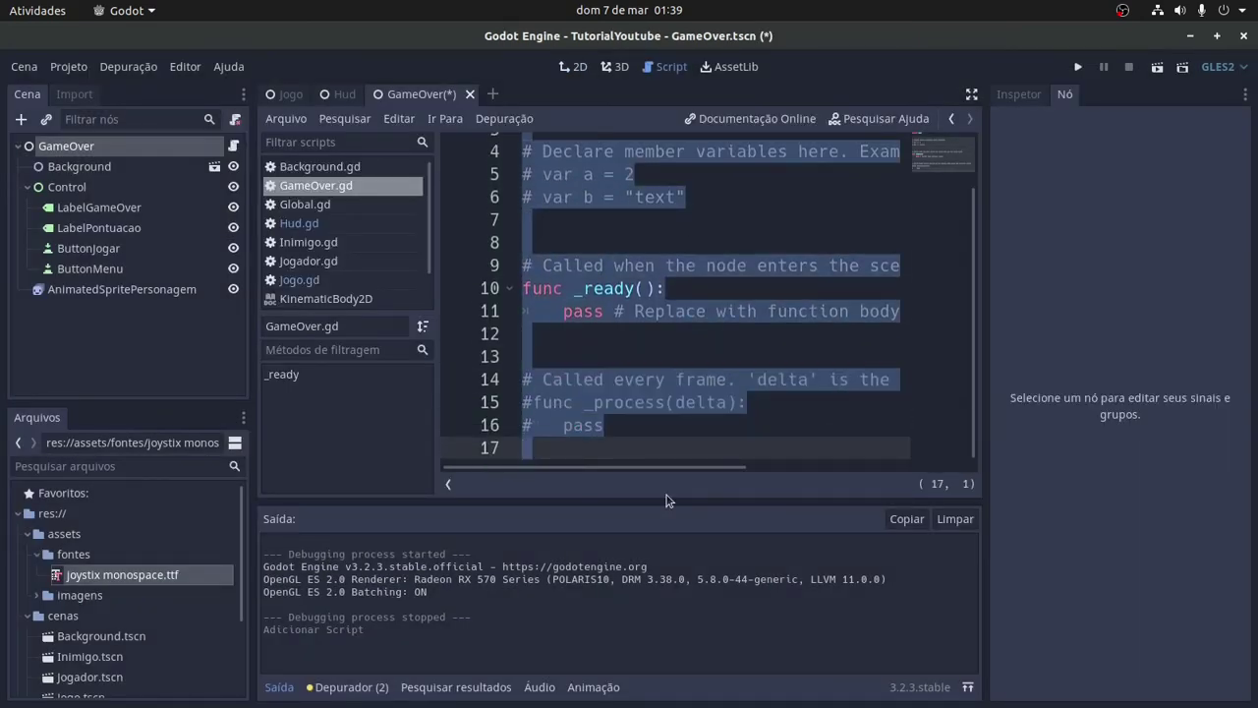
key(BackSpace)
key(BackSpace)
key(ctrl+s)
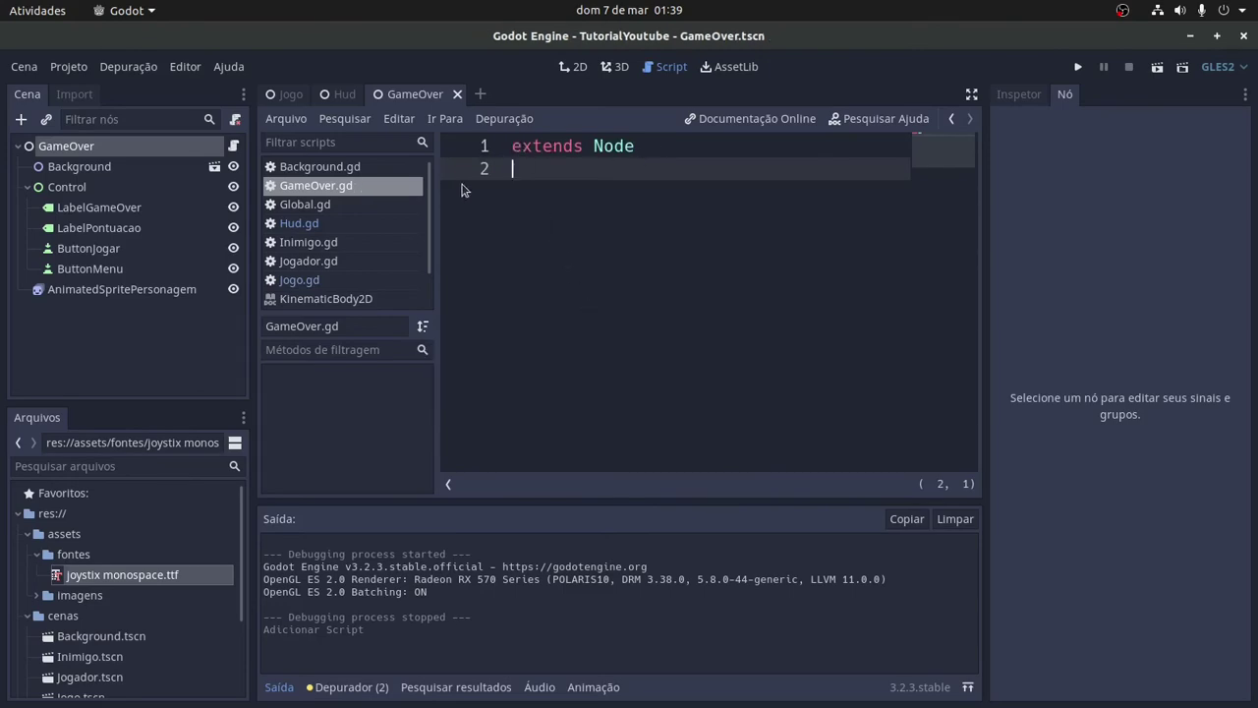
- Connect the pressed() signal of ButtonJogar to the GameOver node's _on_ButtonJogar_pressed method
click(79, 249)
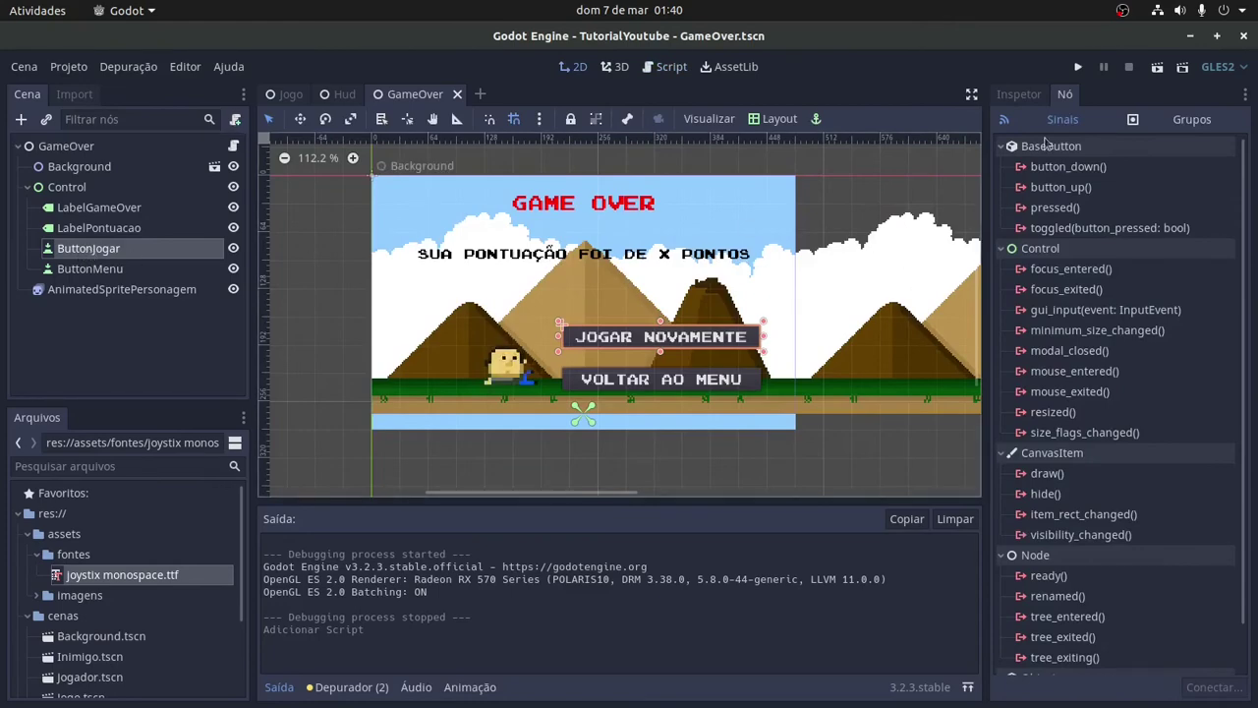
click(1048, 207)
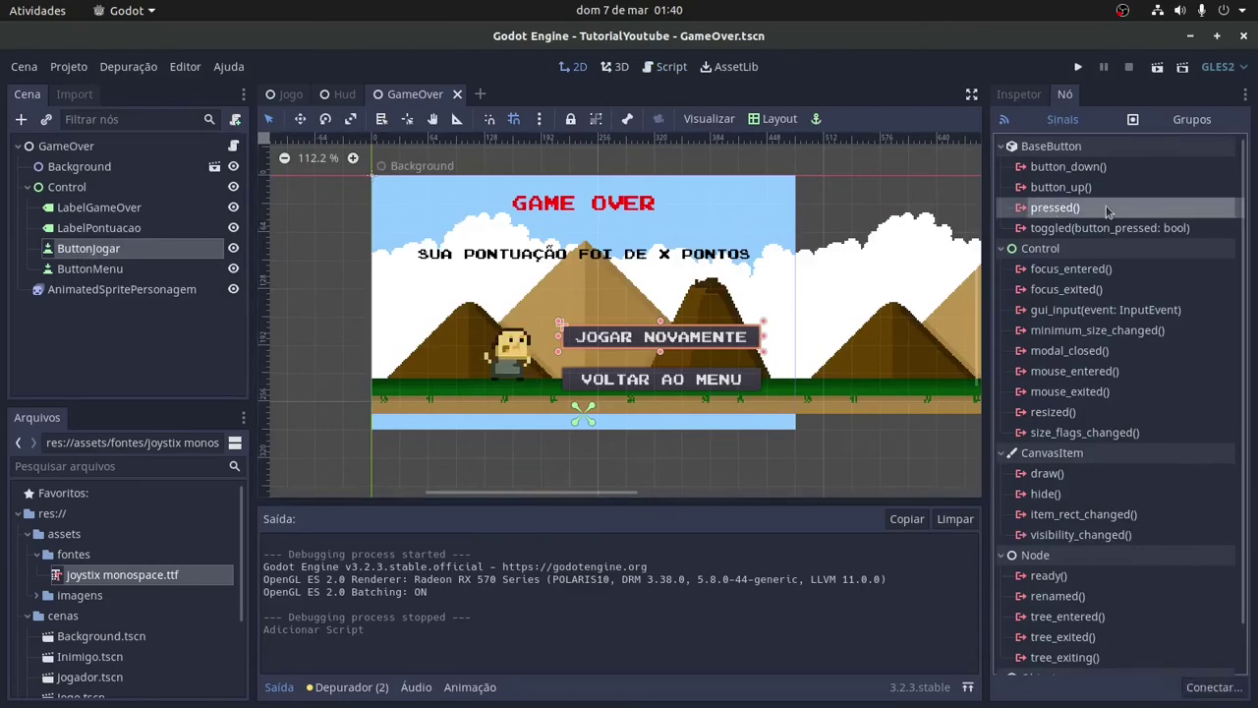
click(1227, 688)
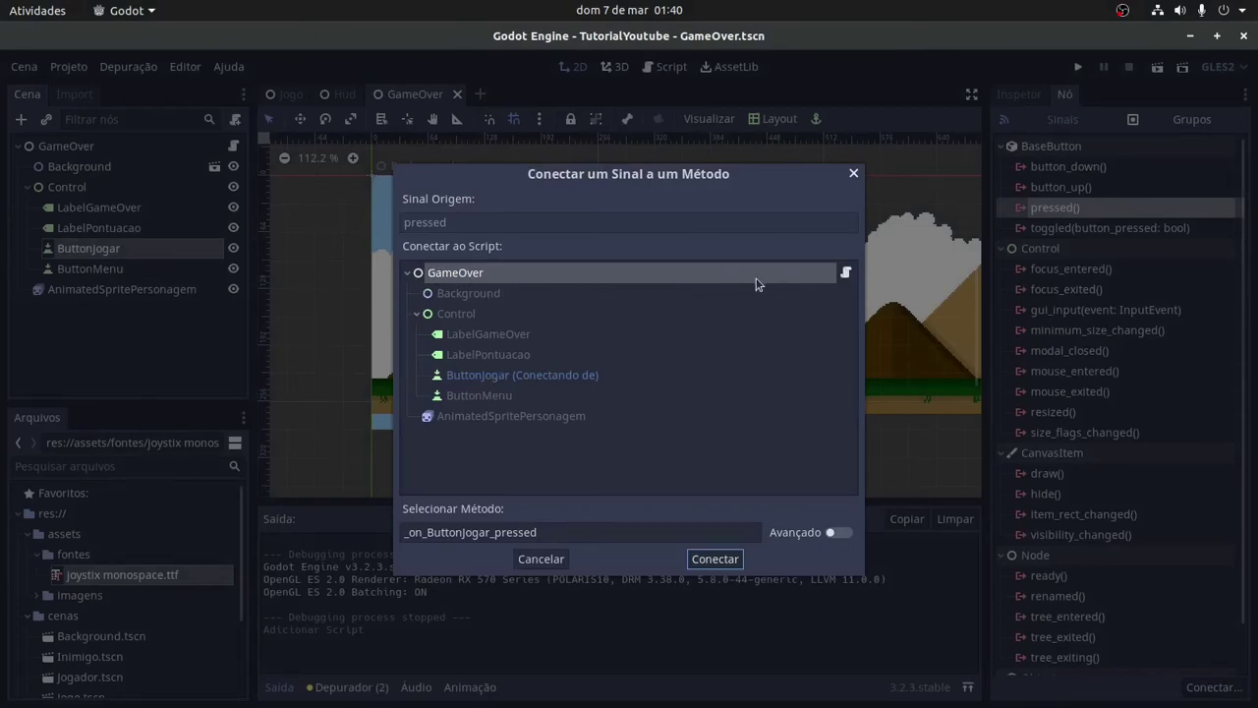
click(727, 562)
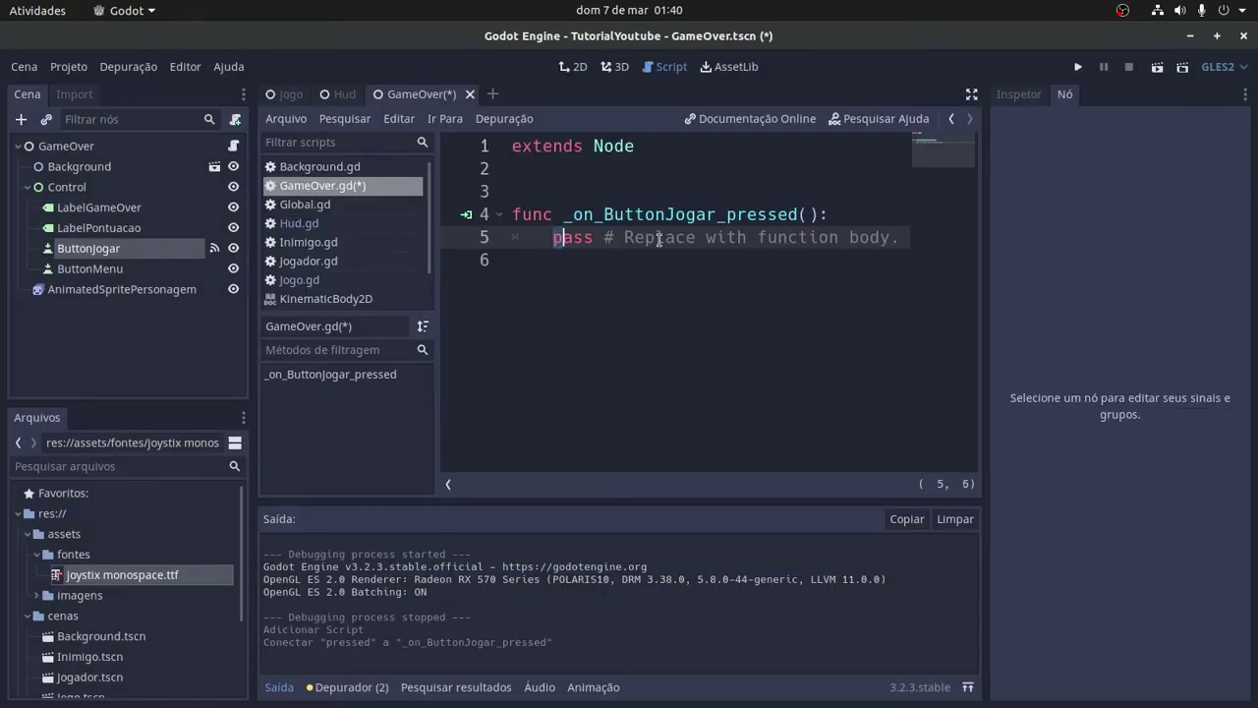
- Replace the body of _on_ButtonJogar_pressed with get_tree().change_scene("res://cenas/Jogo.tscn")
drag(553, 237, 950, 251)
key(BackSpace)
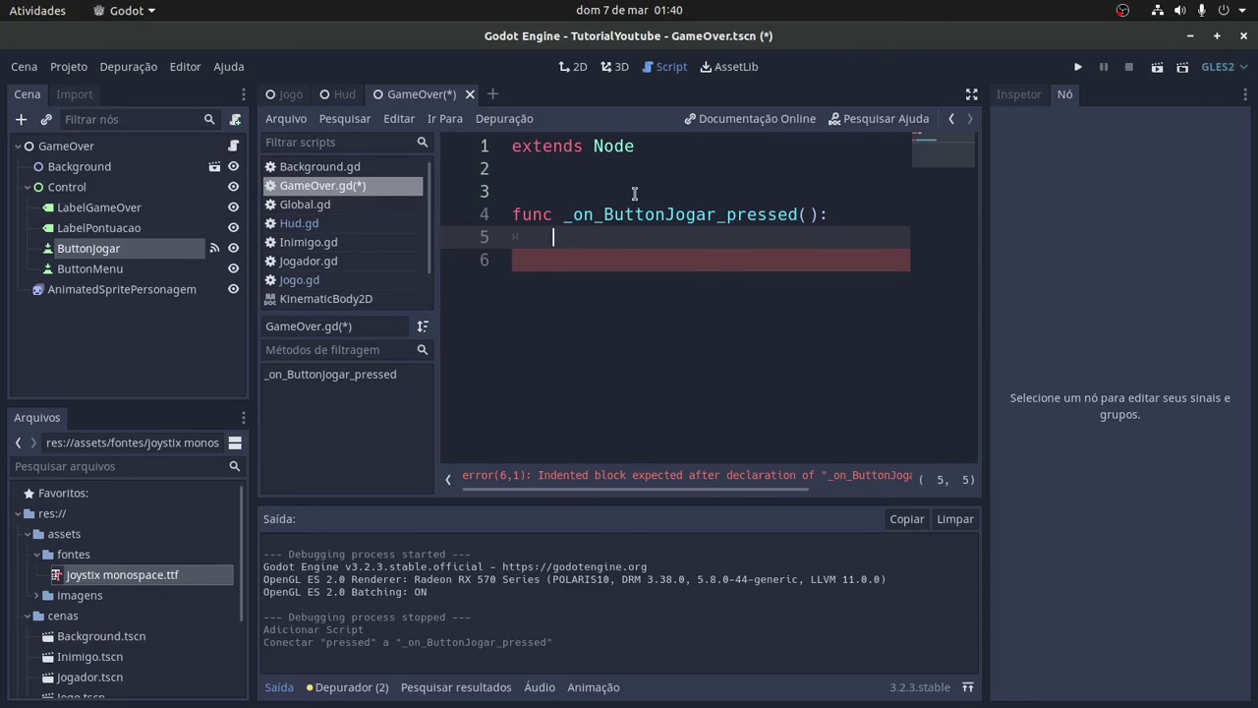
text(get_)
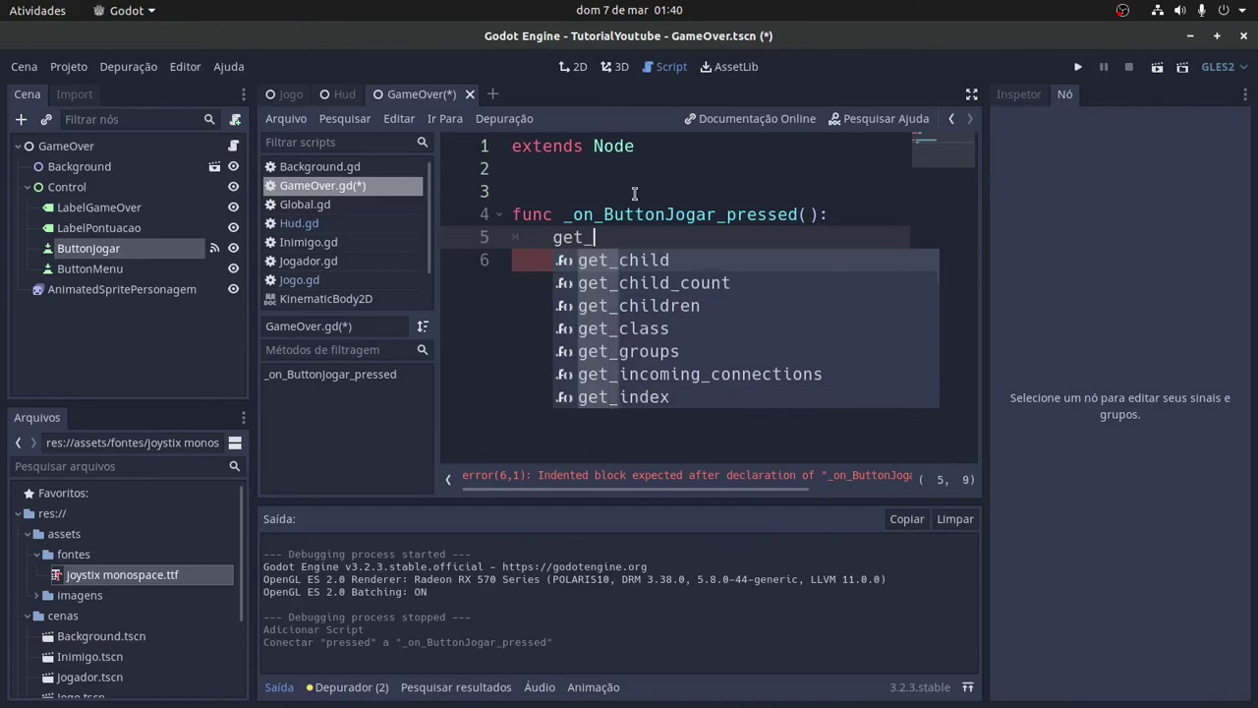
text(tre)
key(Return)
text(.)
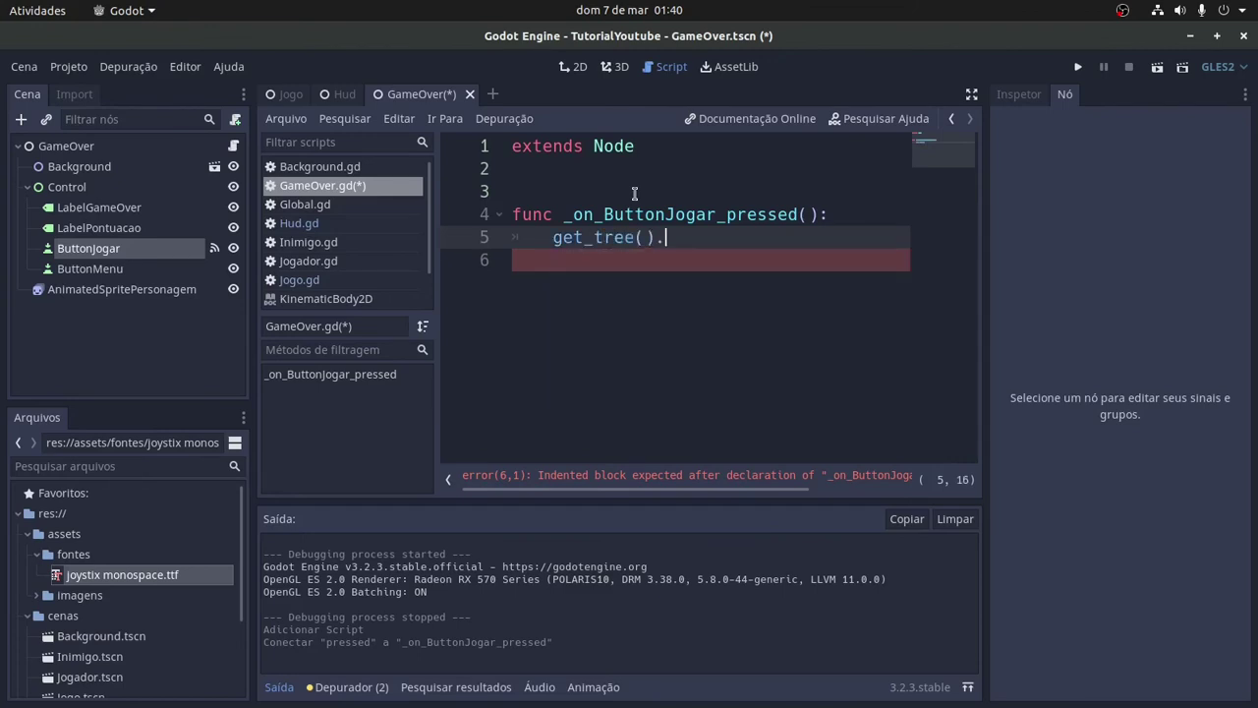
text(chan)
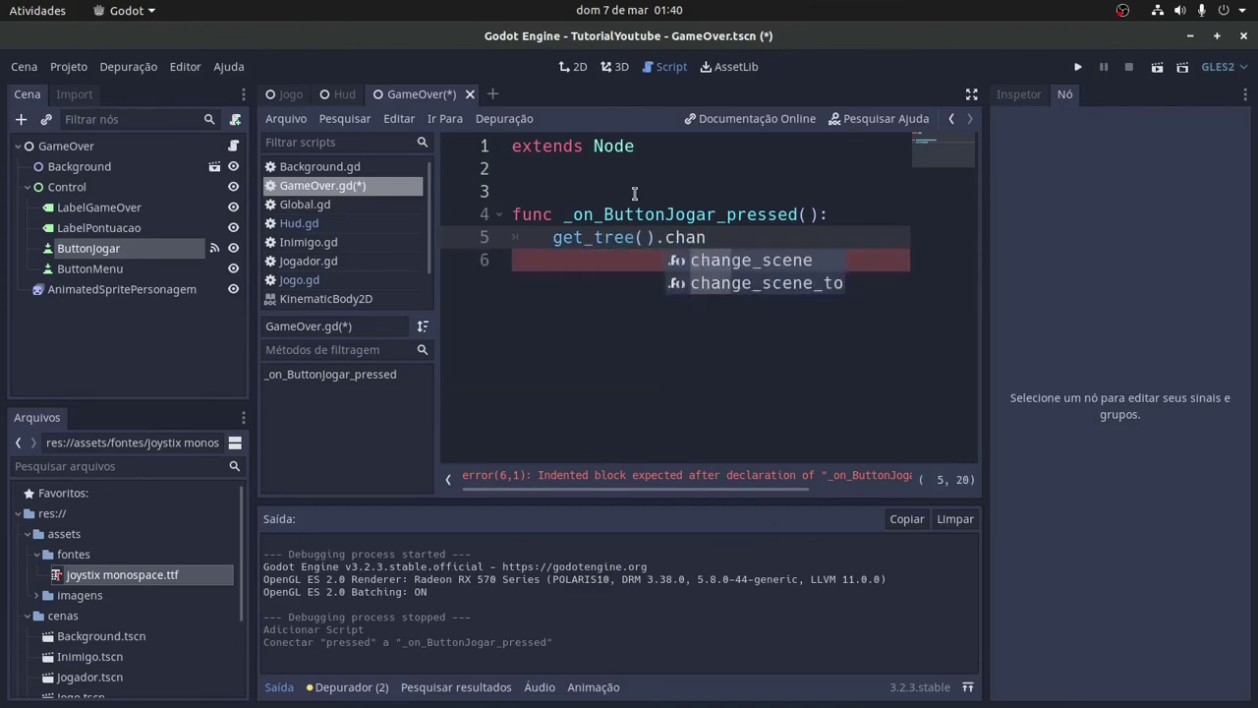
key(Return)
key(Down)
key(Down)
key(Down)
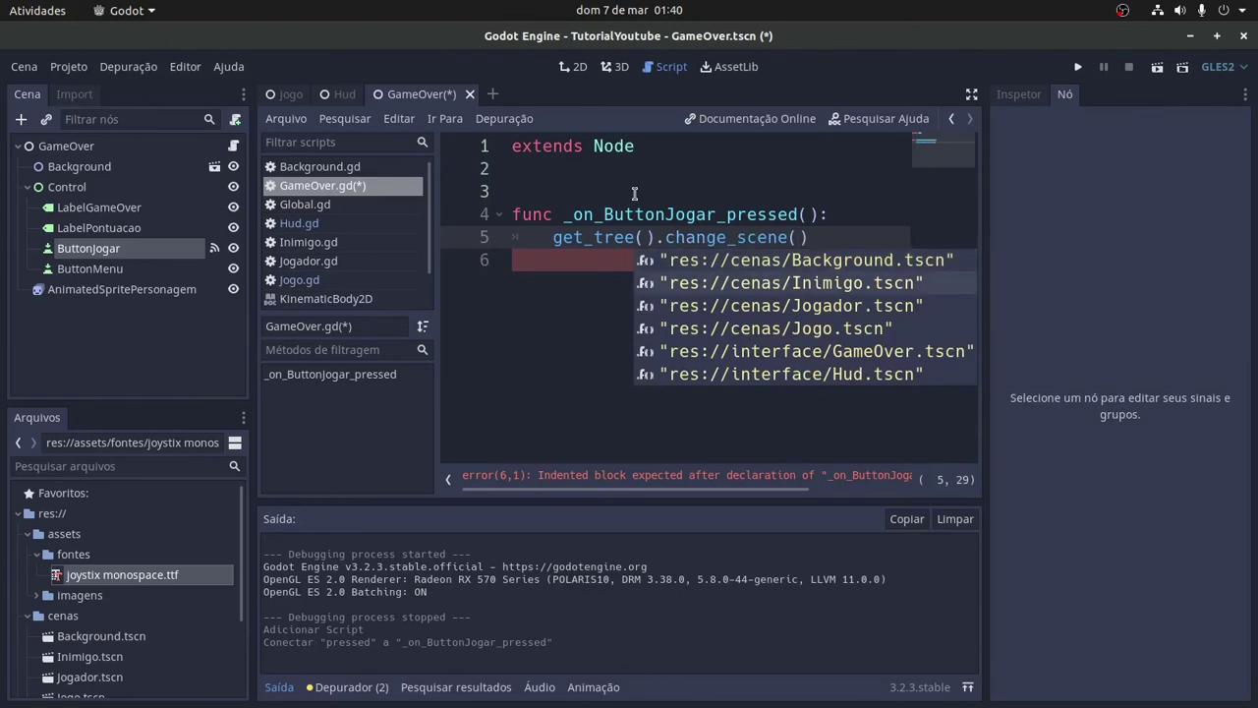
key(Return)
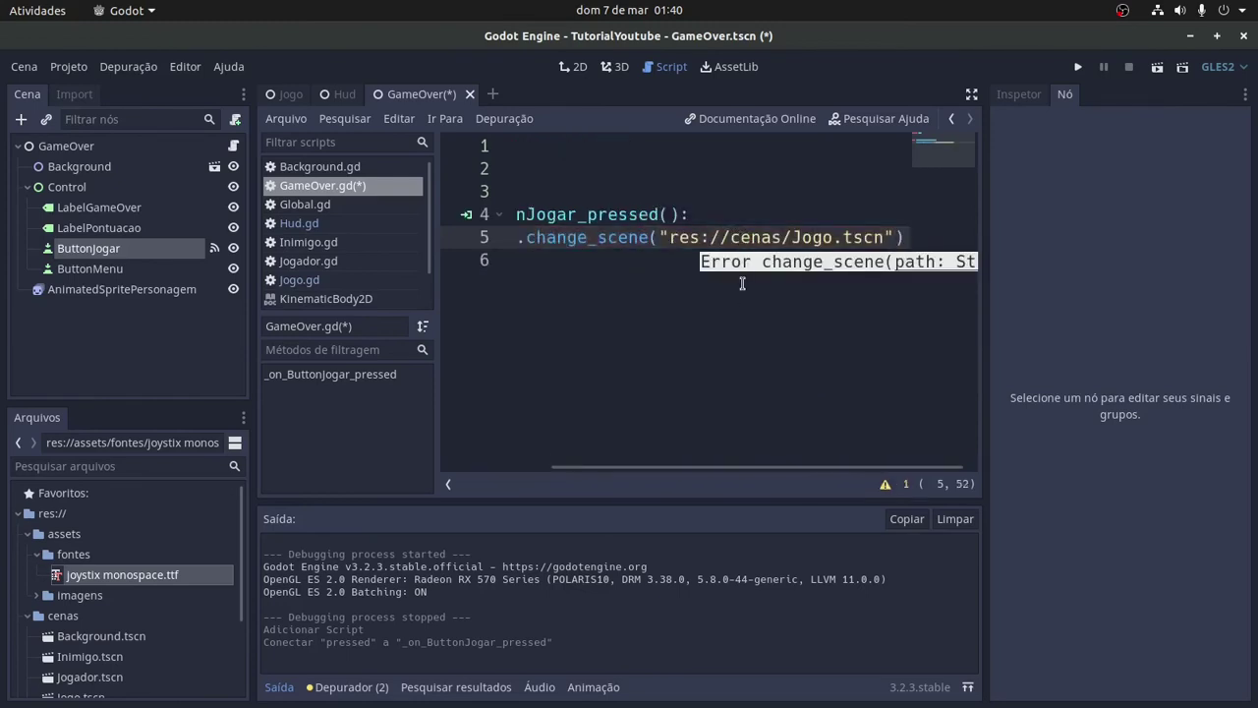
click(688, 267)
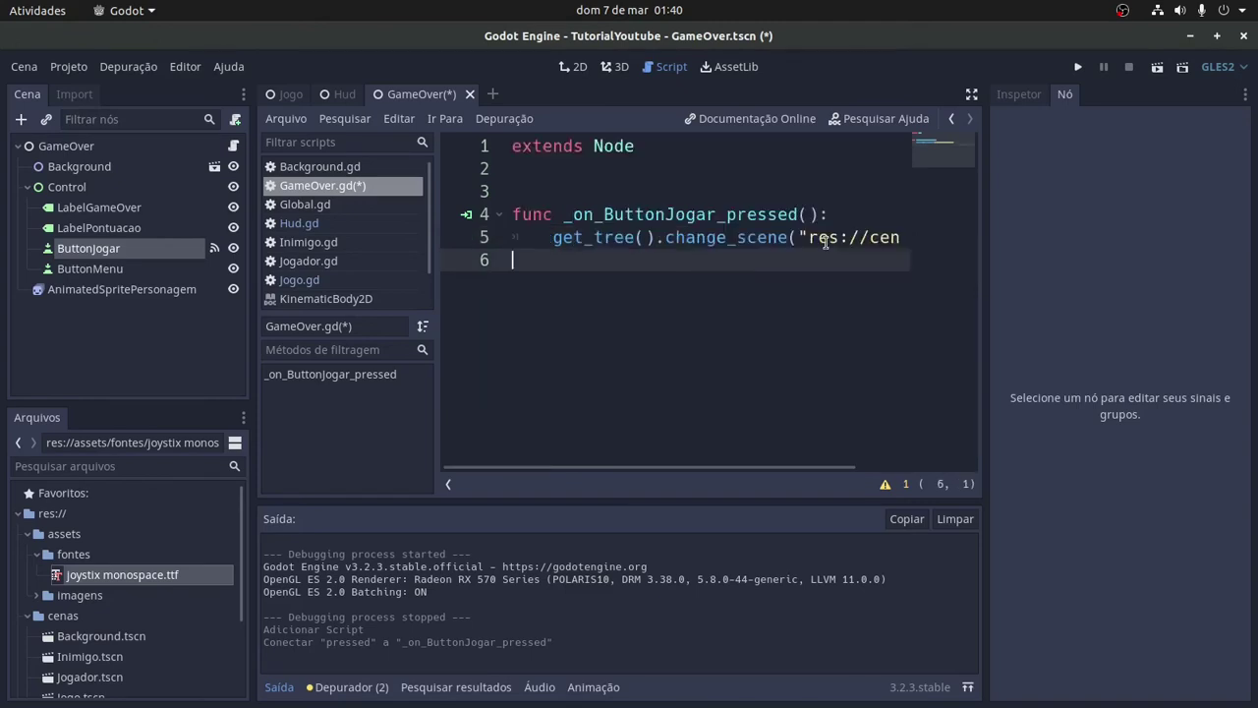
- Enlarge the script view to review the change_scene line and copy its quoted scene path
drag(804, 238, 932, 247)
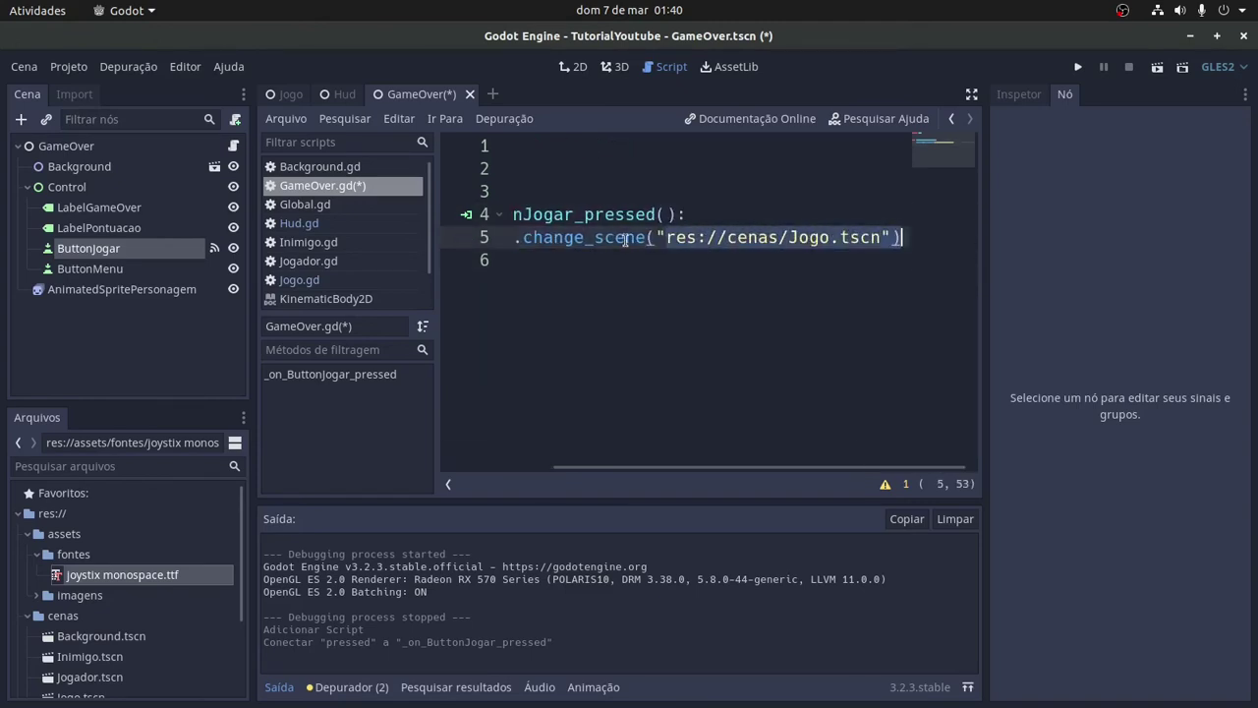
click(972, 94)
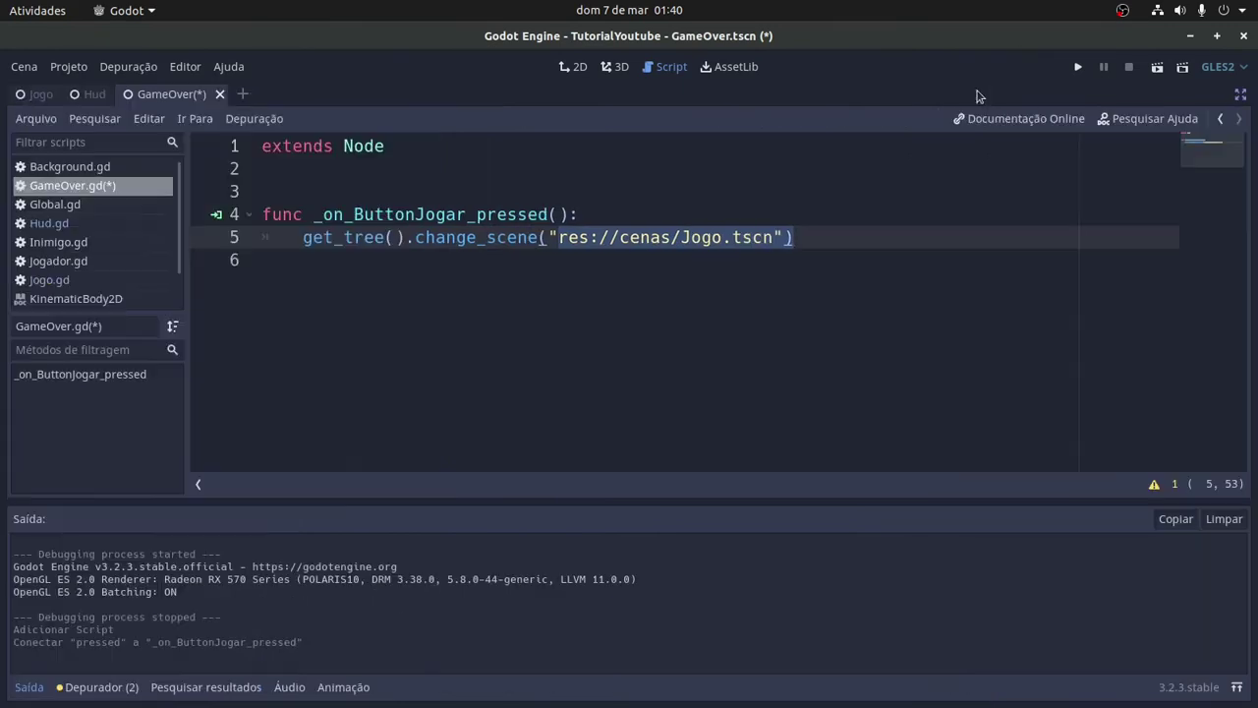
ctrl+scroll(342, 273, up, 2)
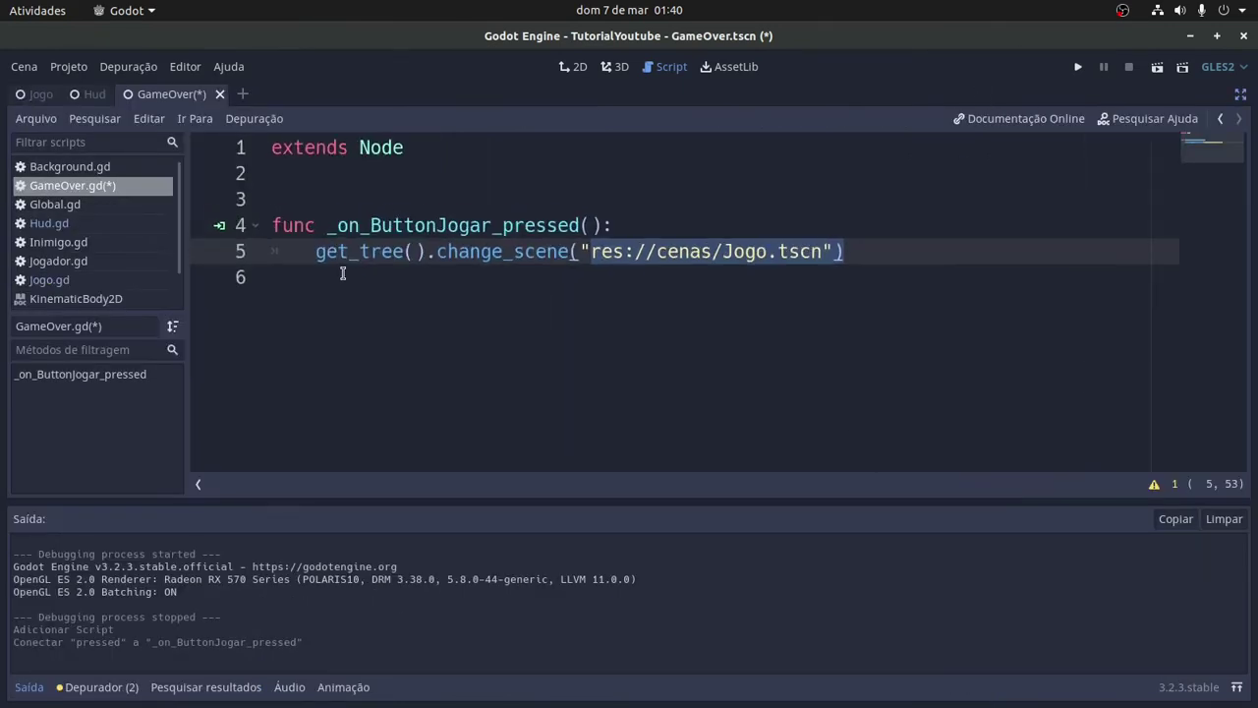
click(314, 254)
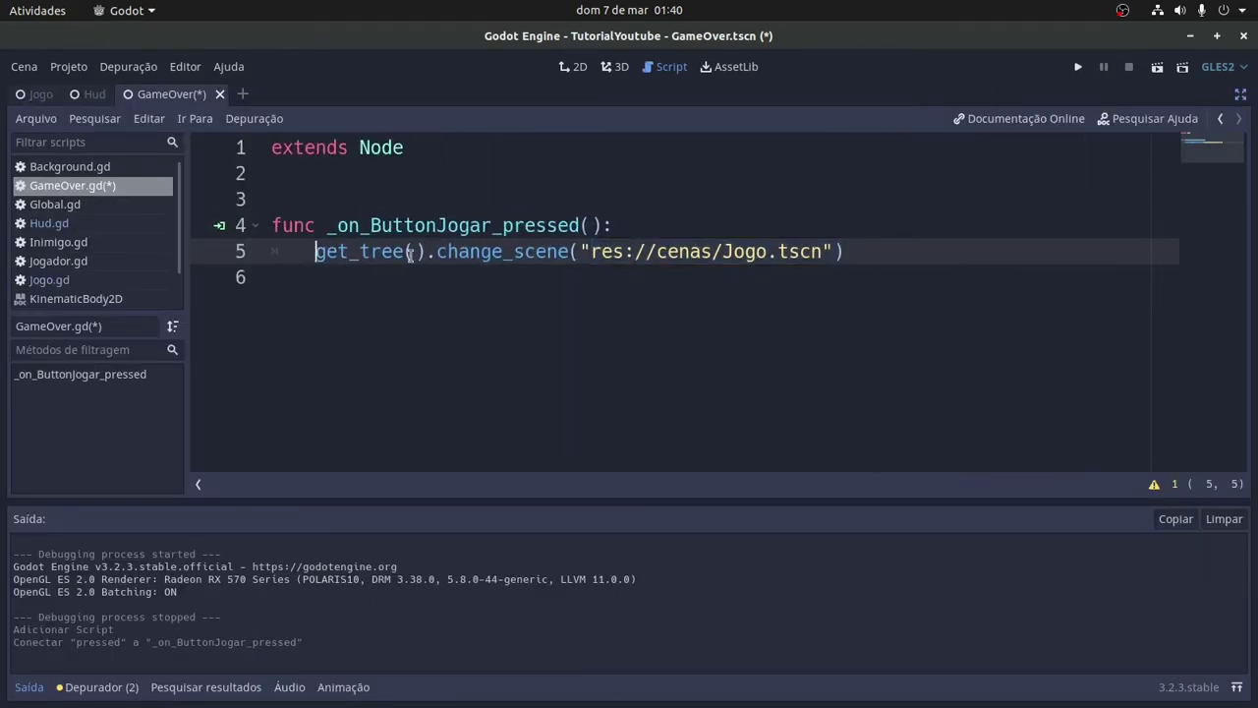
click(590, 253)
drag(590, 252, 833, 251)
key(ctrl+c)
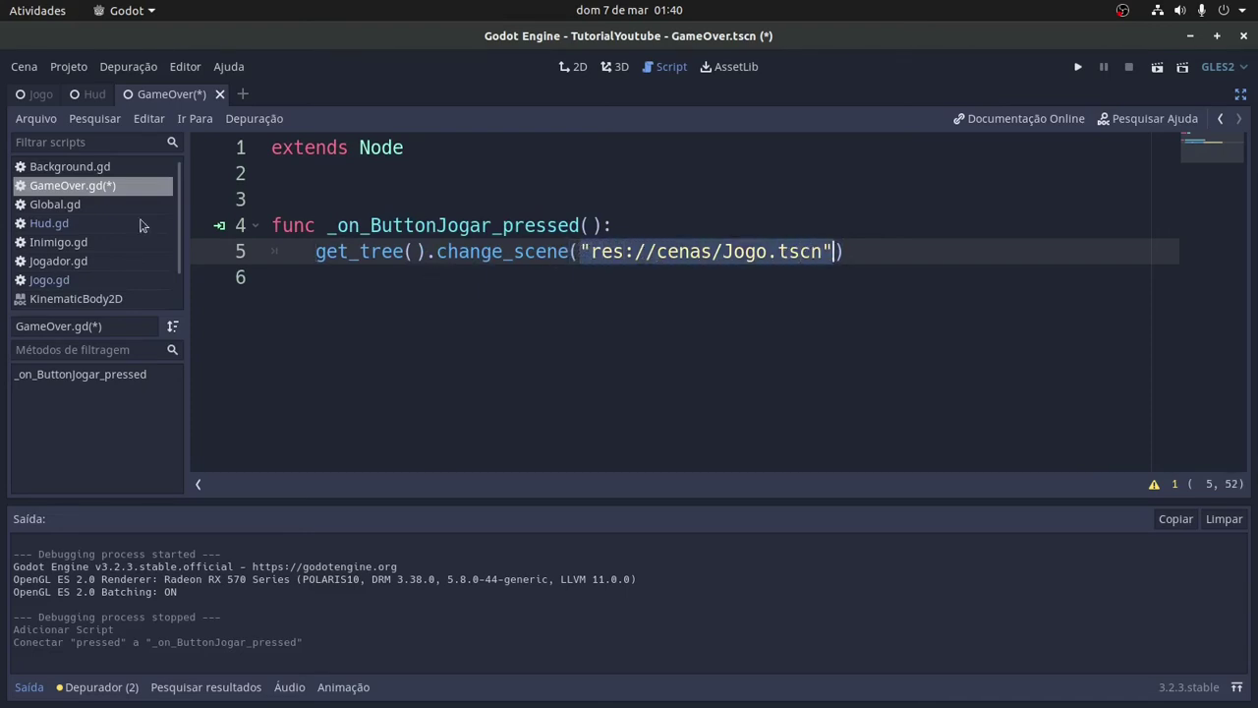
- Restore the side docks and look at the file options of Jogo.tscn in the cenas folder
click(1240, 96)
scroll(50, 558, down, 1)
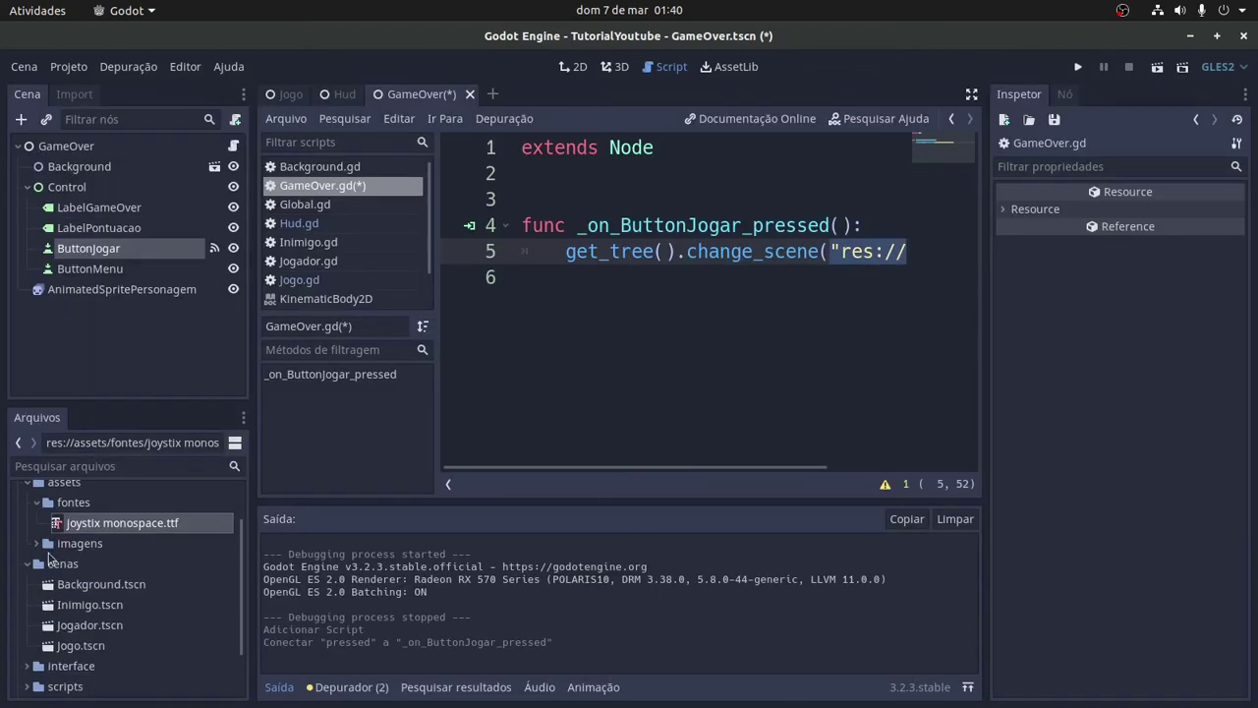
right_click(75, 646)
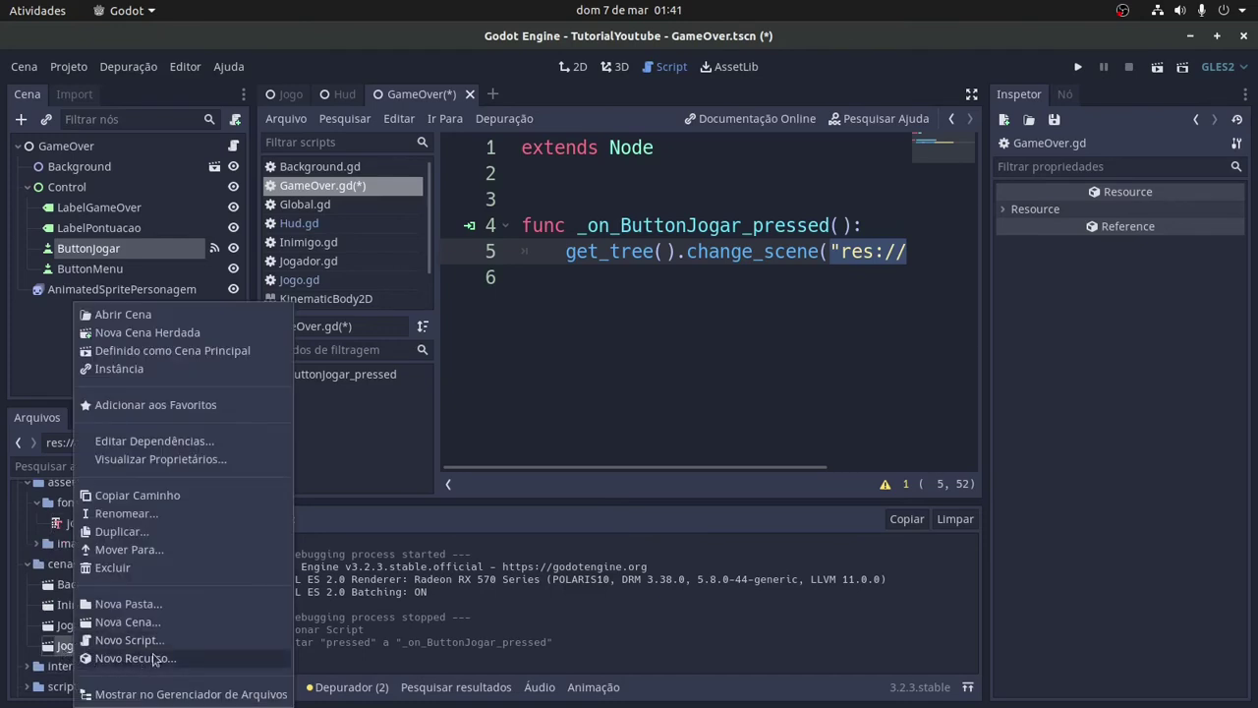
click(41, 653)
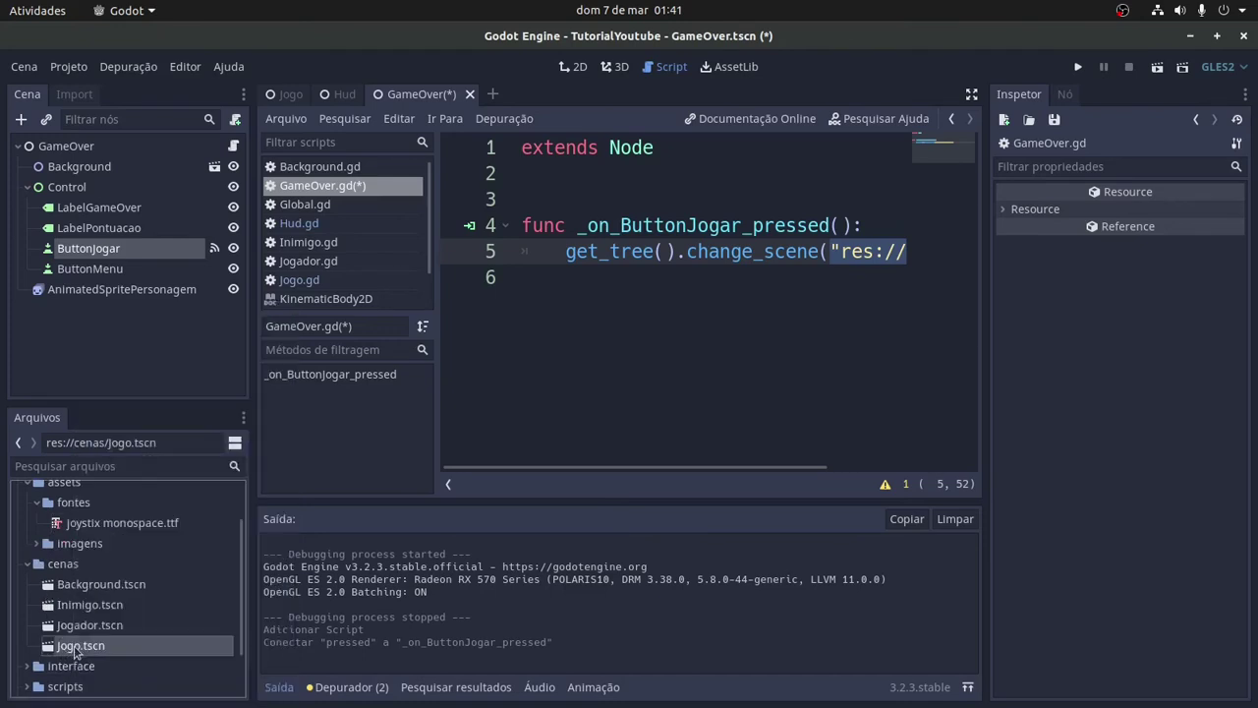
- Copy the path of Jogo.tscn, paste it on the empty line 6 of GameOver.gd as a demonstration, and delete it again
right_click(74, 649)
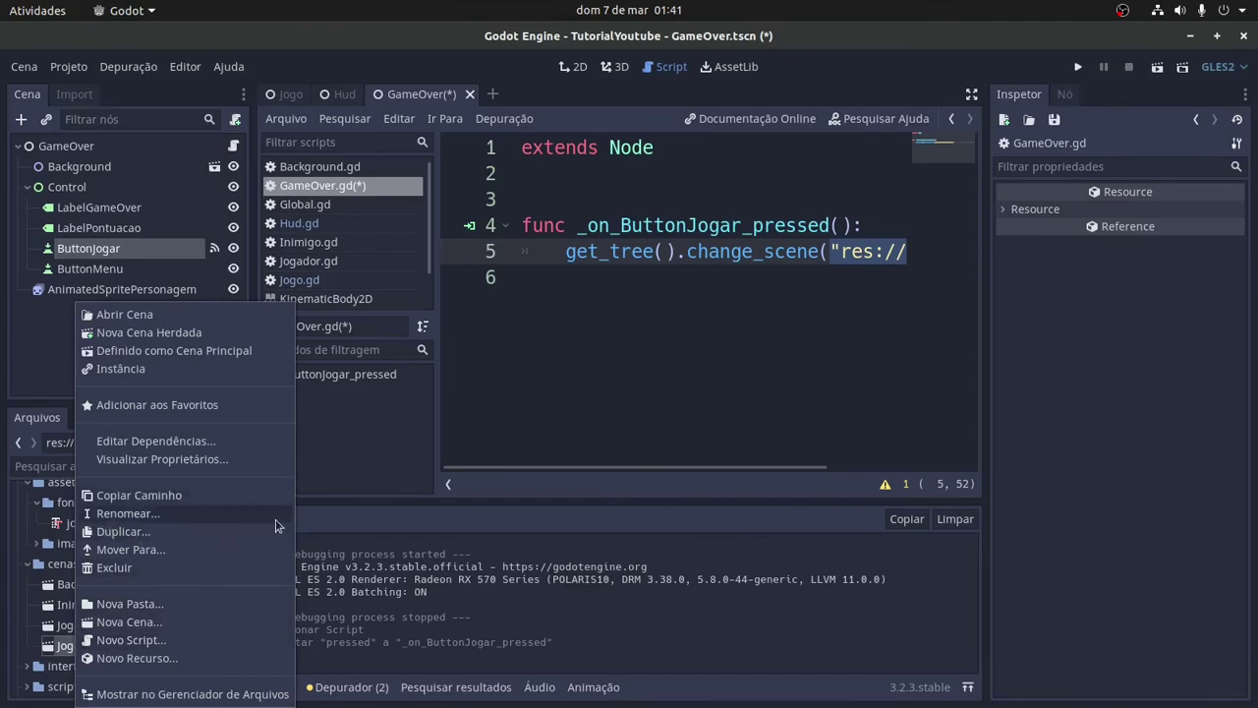
click(136, 496)
click(535, 326)
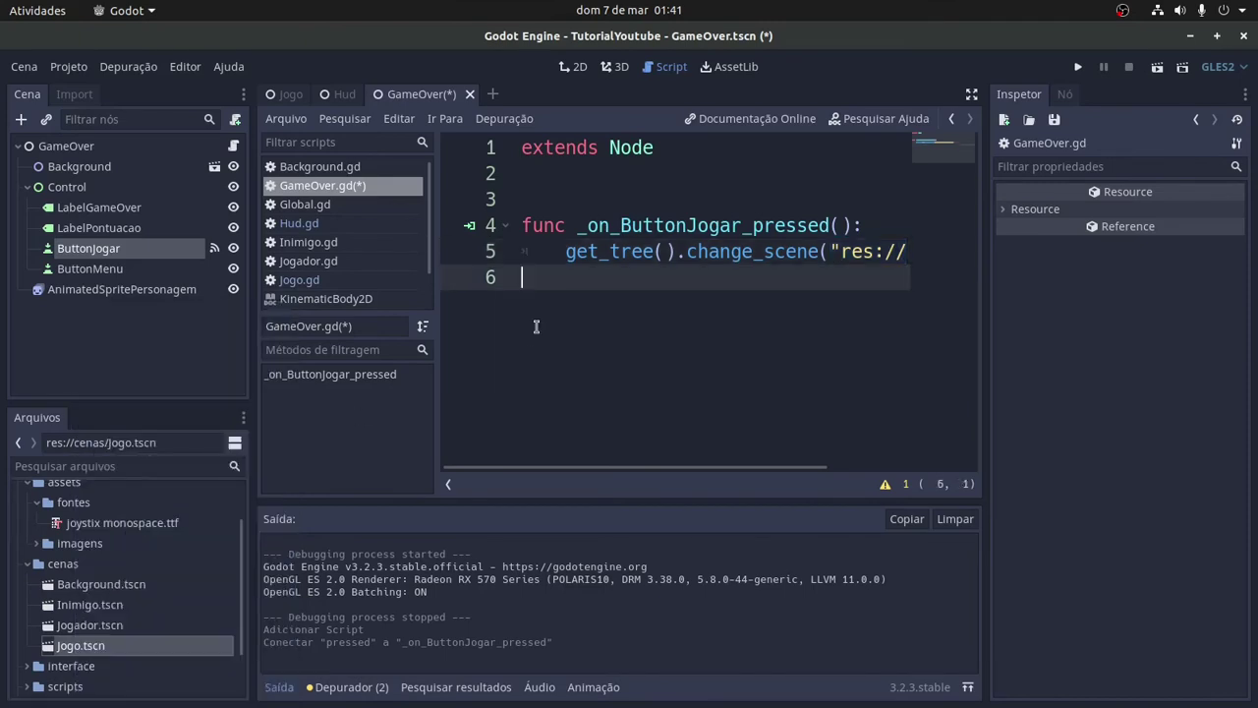
key(ctrl+v)
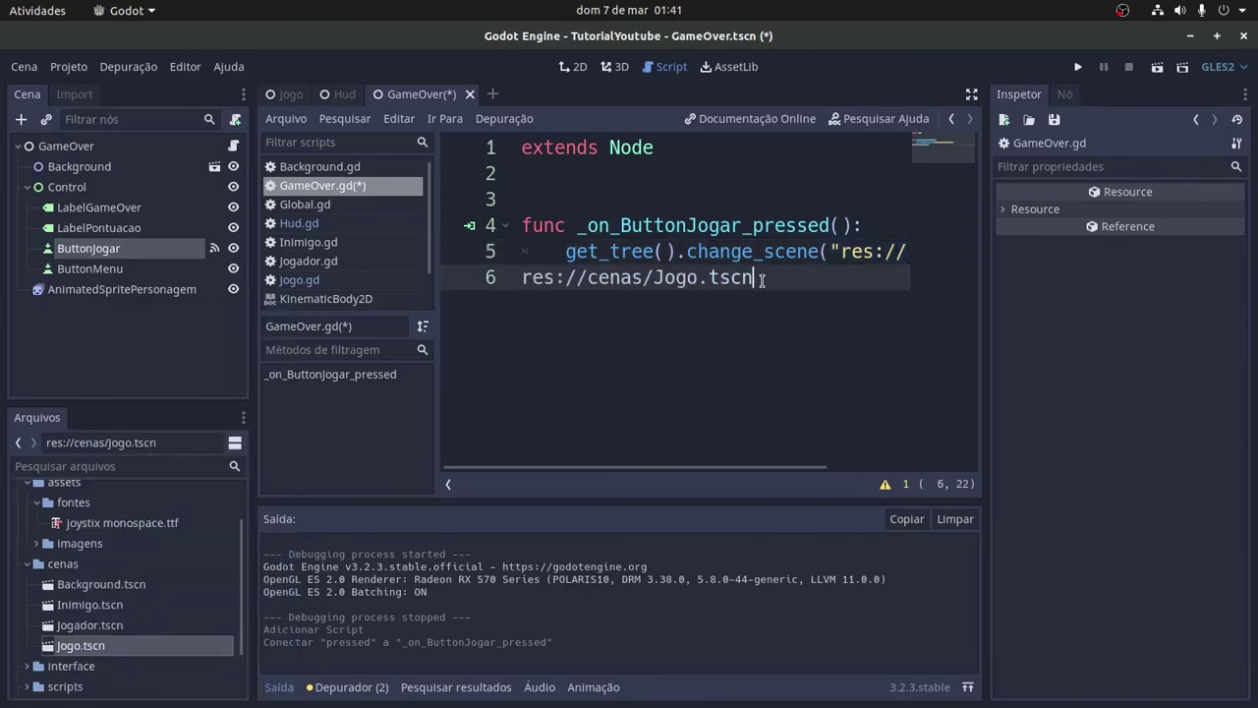
drag(759, 278, 507, 278)
key(BackSpace)
- Save the GameOver scene and open the Inimigo scene from the cenas folder together with its attached script
key(ctrl+s)
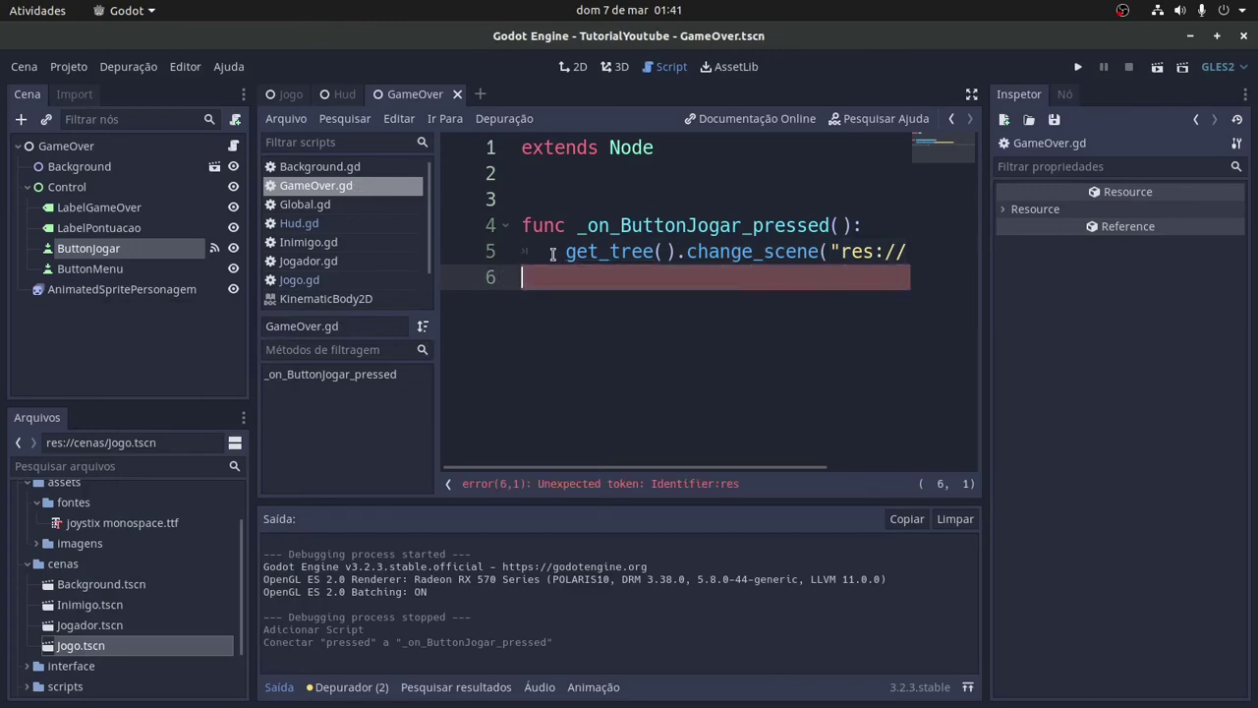
click(79, 269)
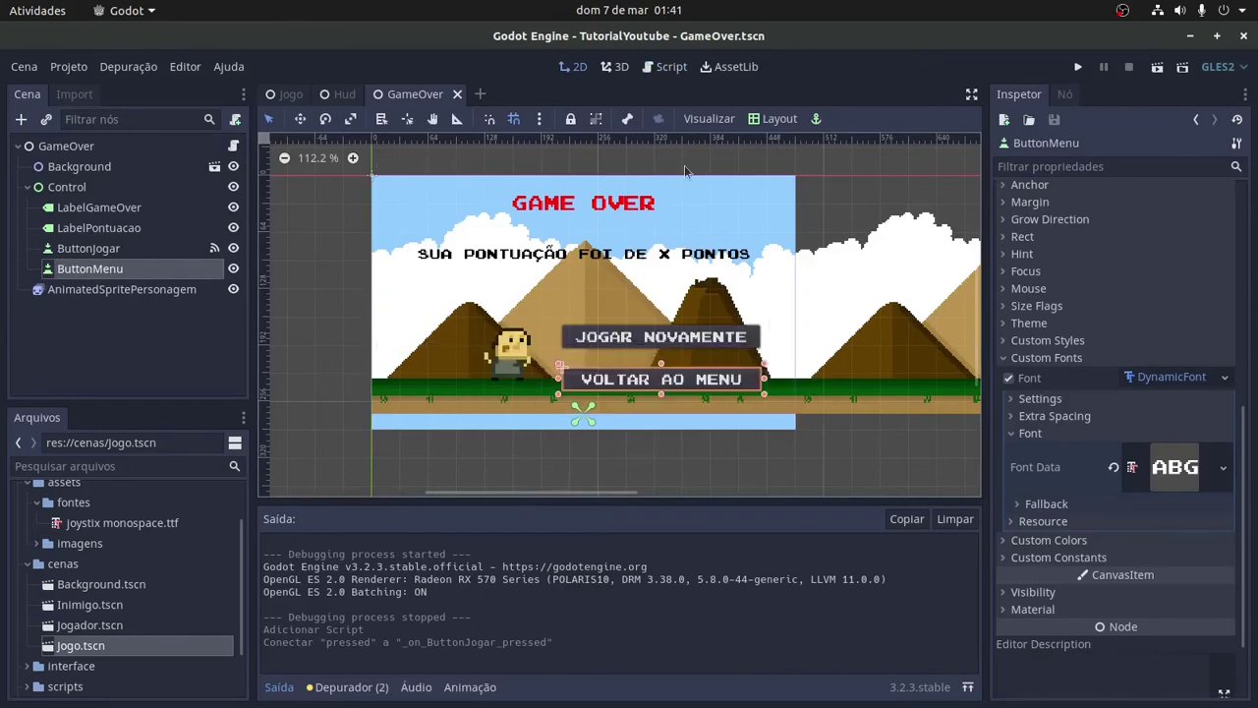
click(286, 93)
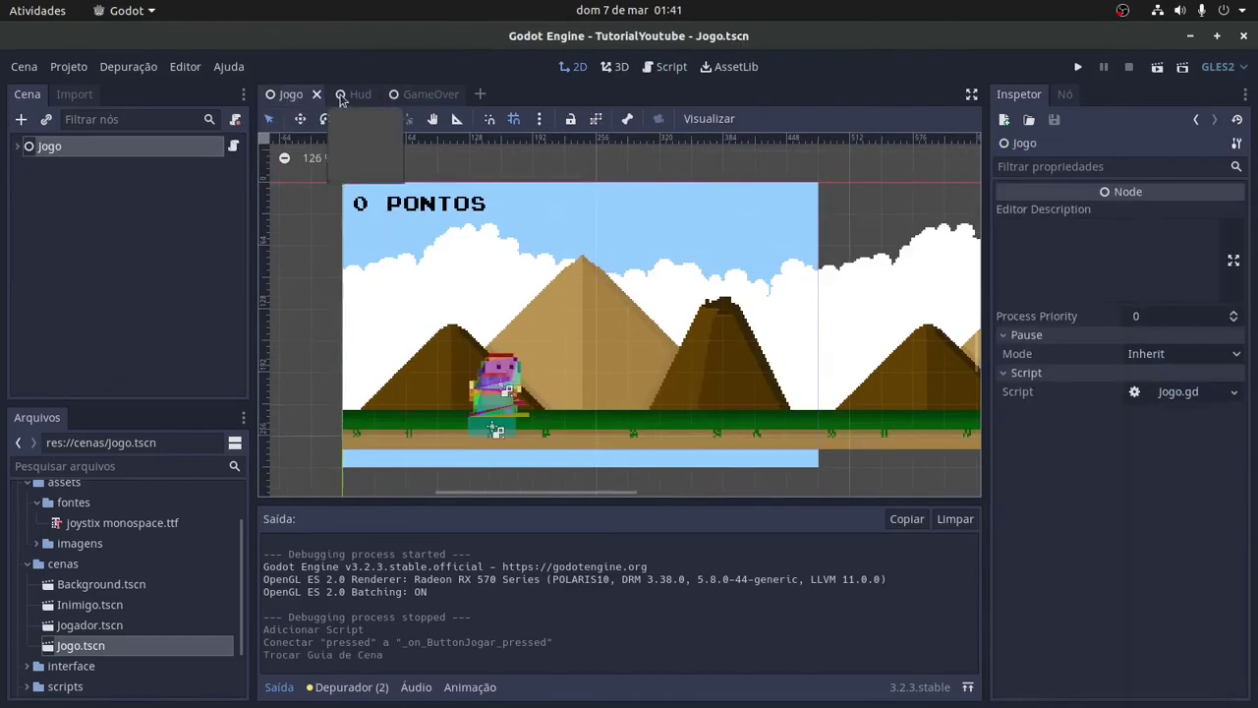
click(341, 93)
click(432, 93)
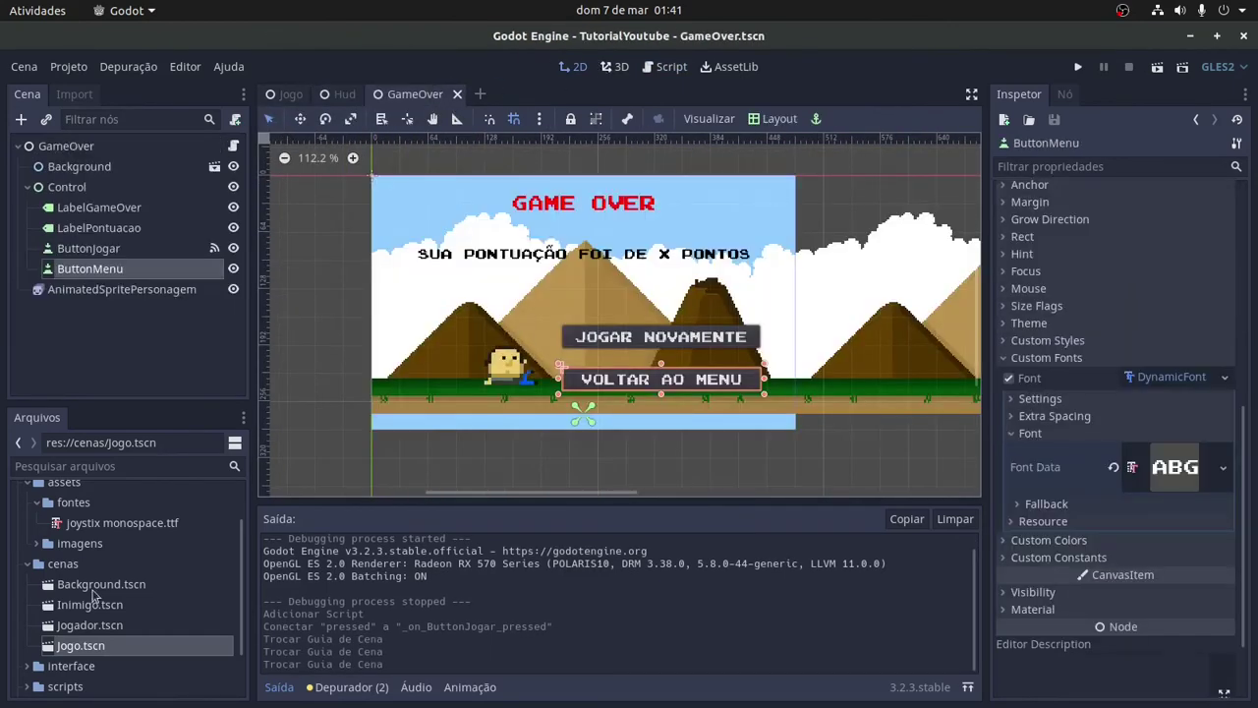
scroll(98, 600, down, 2)
double_click(98, 552)
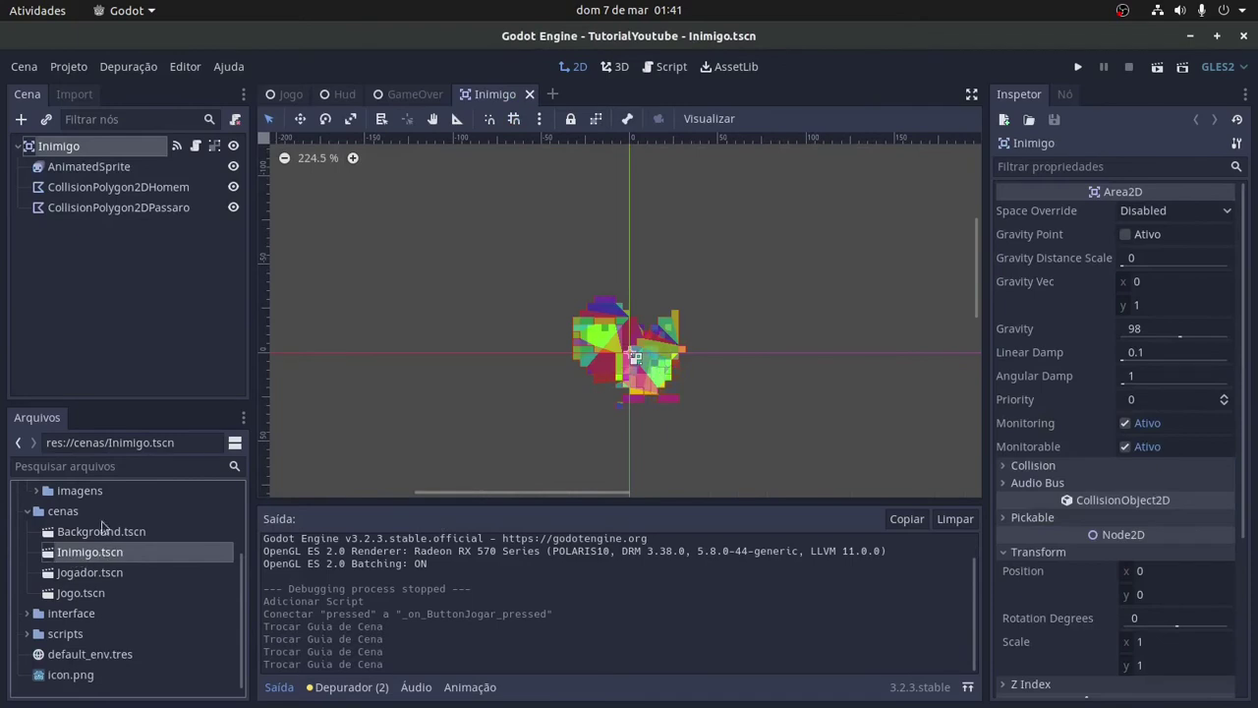
click(196, 146)
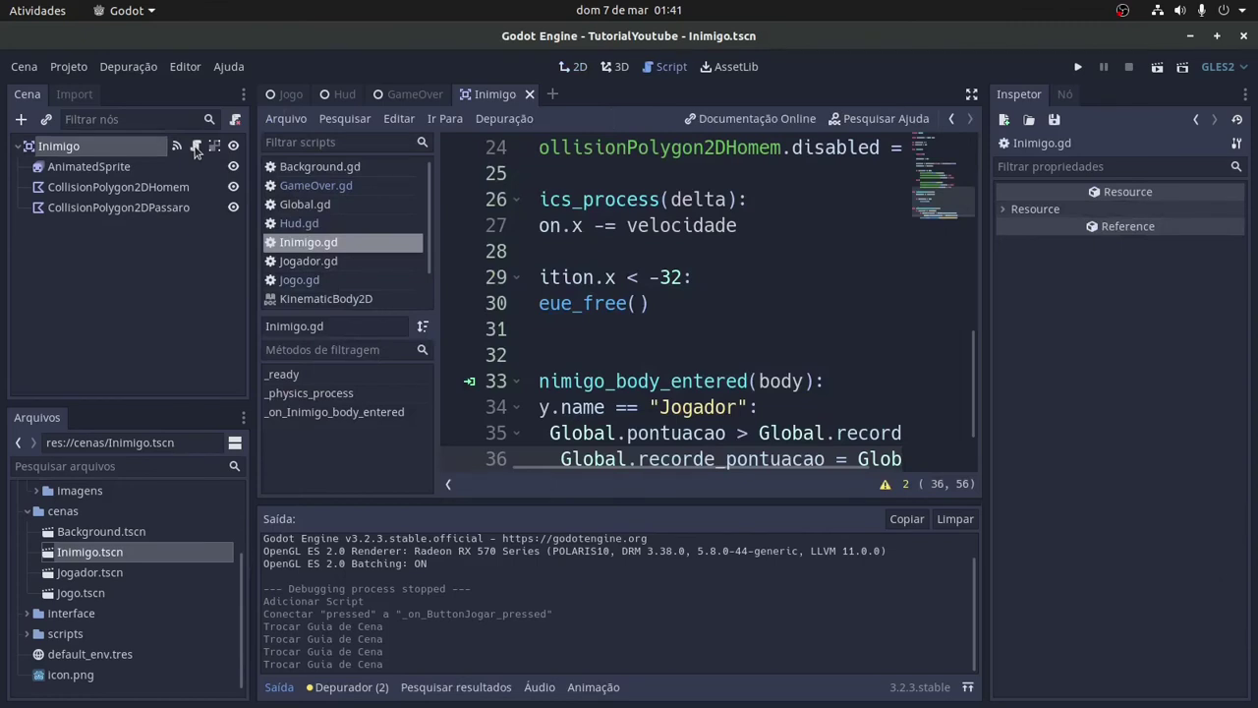
- Enlarge the script view and examine the _on_Inimigo_body_entered function, including its player check and its change_scene call
scroll(655, 252, down, 1)
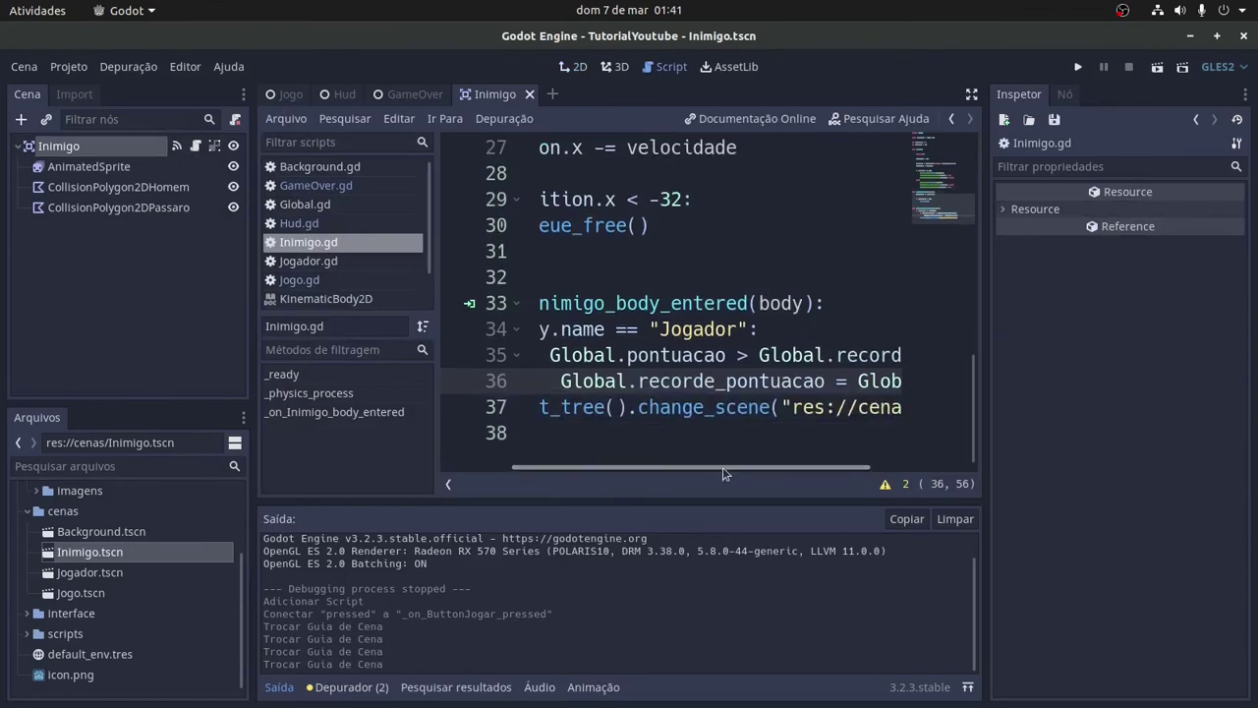
drag(722, 467, 650, 469)
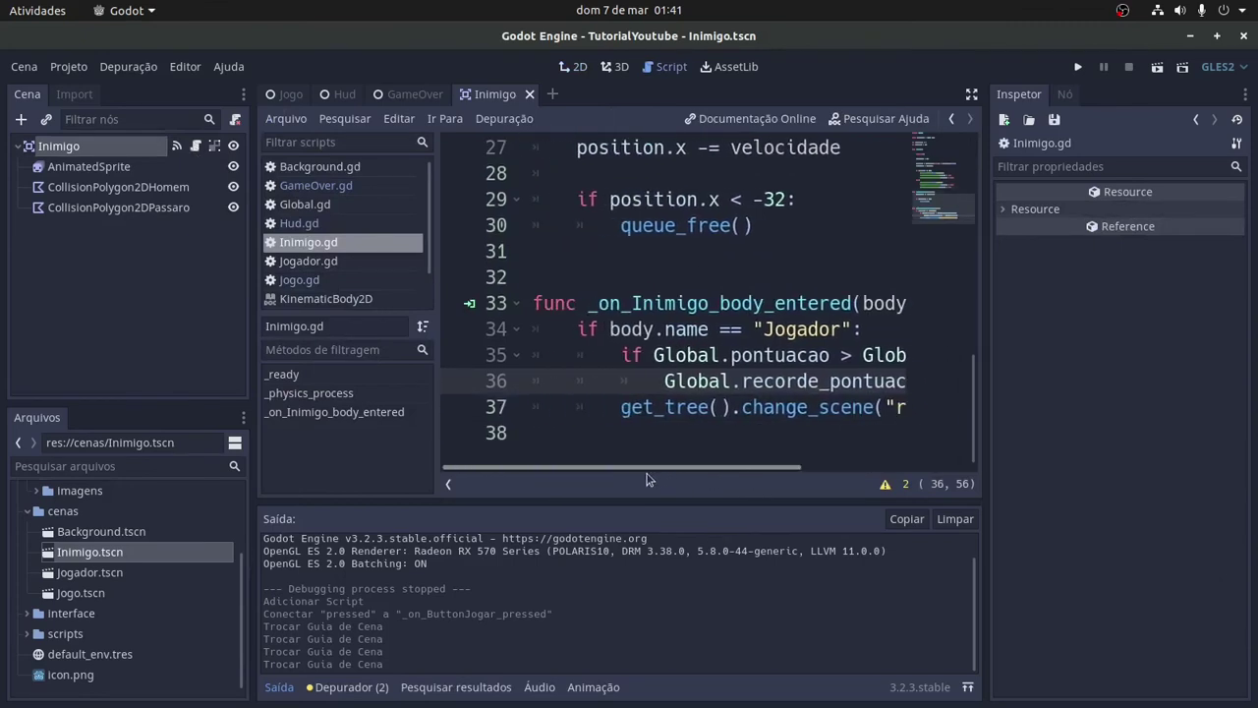
click(974, 93)
click(373, 336)
click(360, 310)
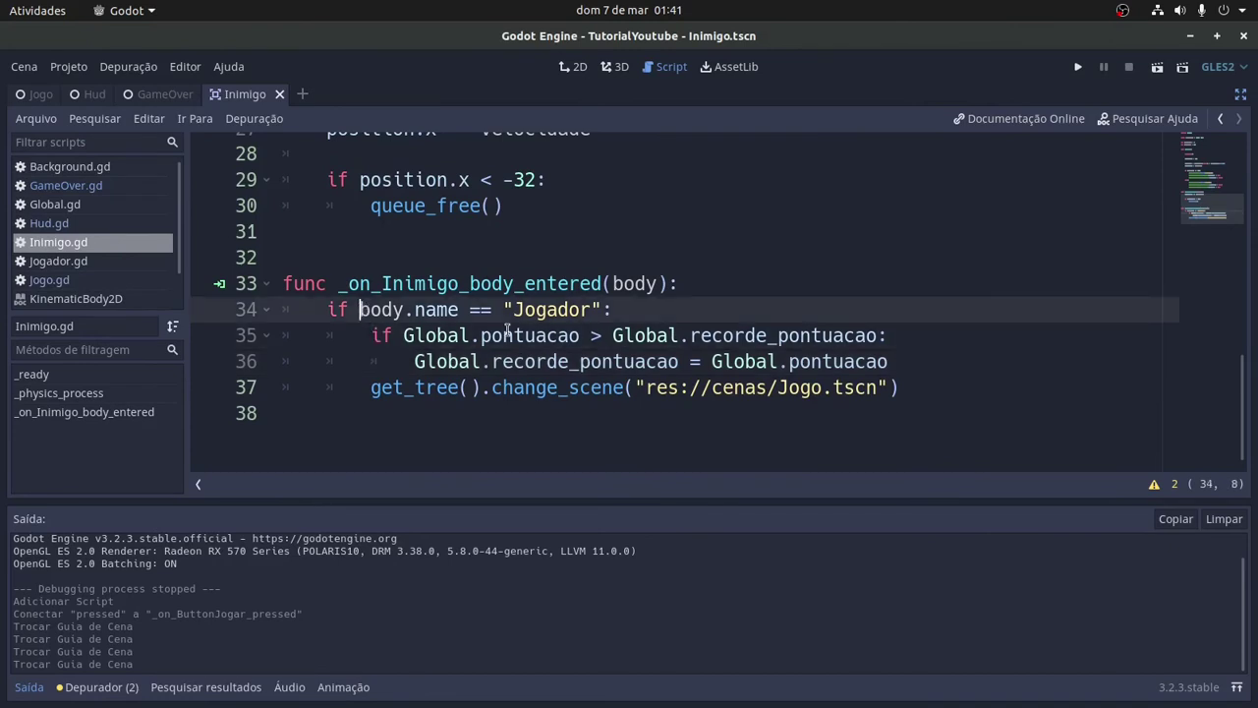
drag(615, 310, 327, 309)
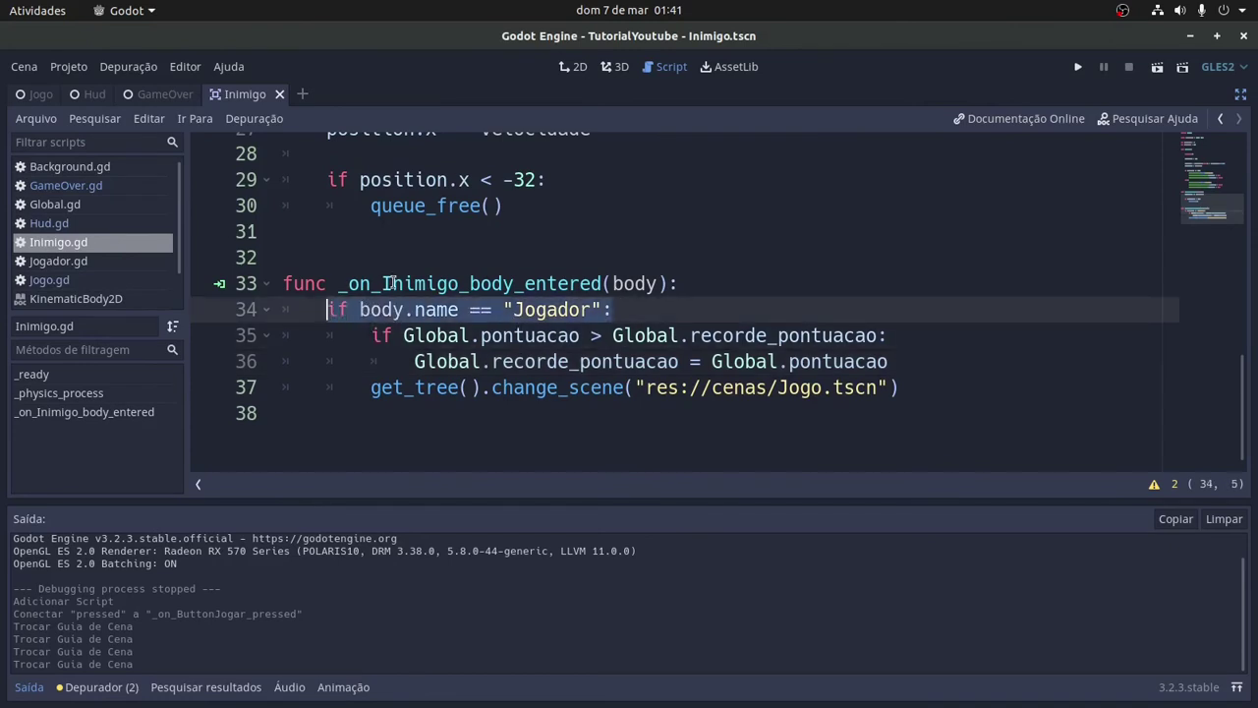
click(403, 283)
click(543, 310)
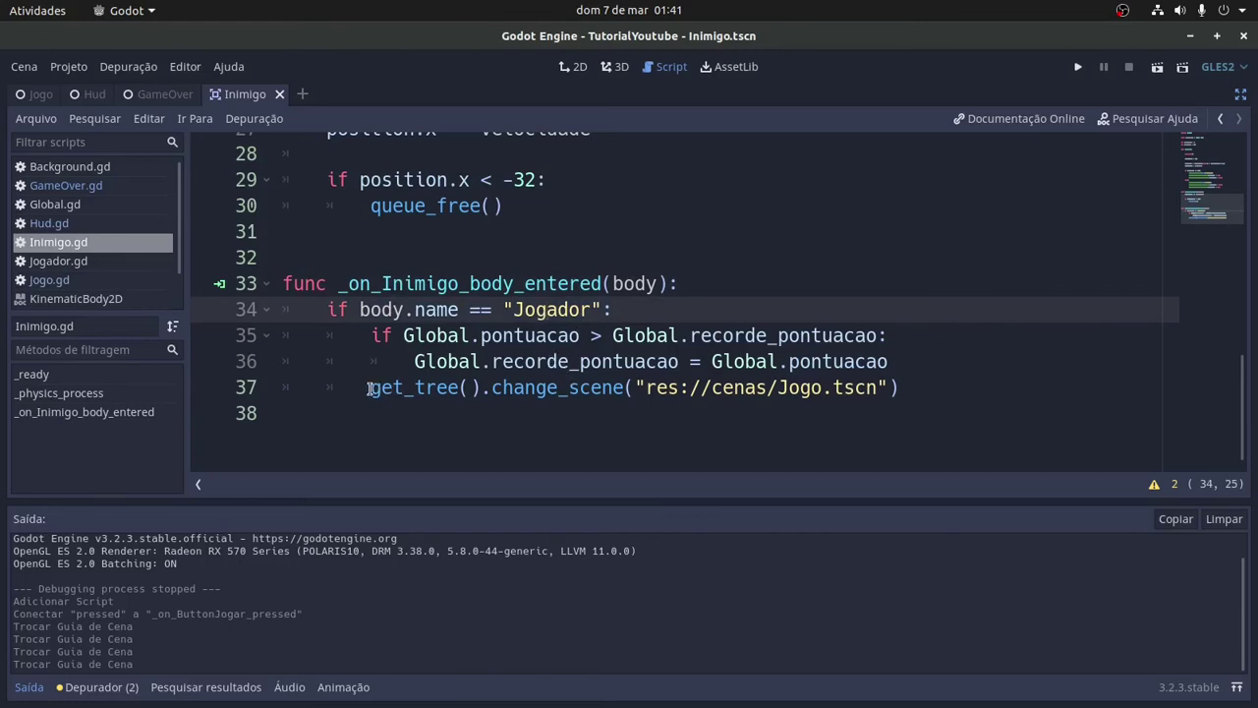
drag(370, 387, 479, 387)
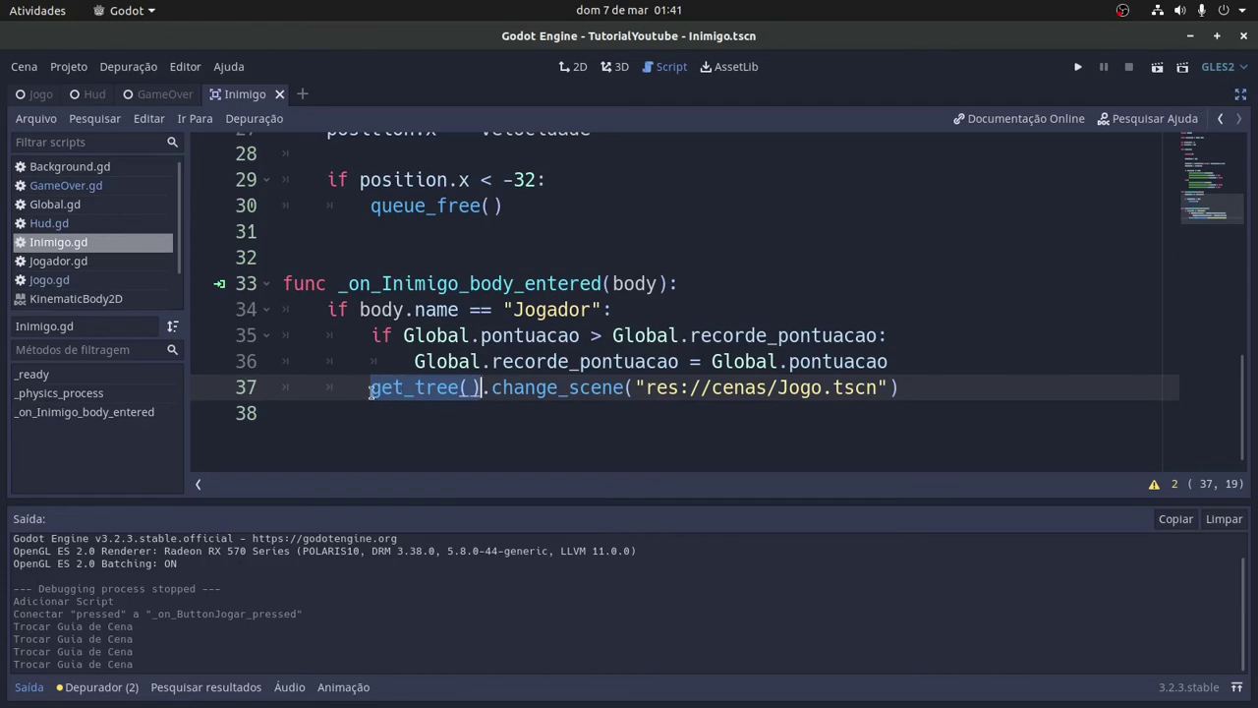
click(821, 388)
- Delete the quoted Jogo.tscn path from the change_scene call on line 37 and restore the side docks
drag(877, 387, 630, 389)
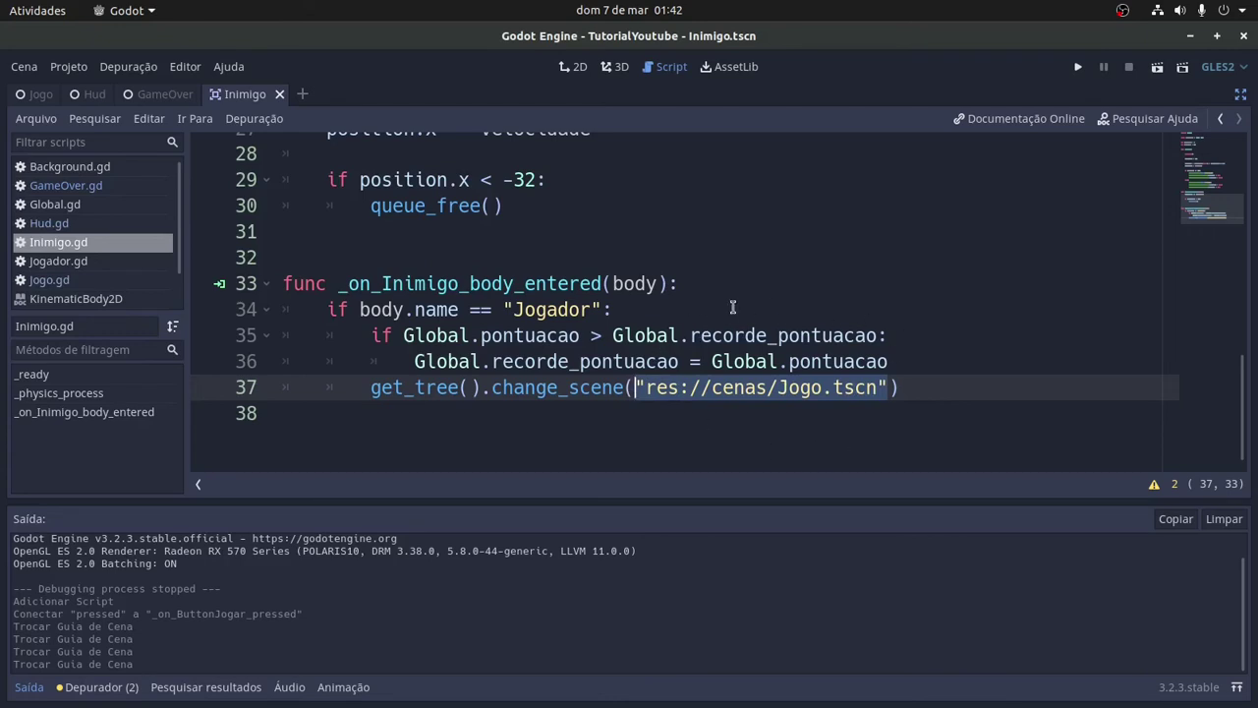
key(BackSpace)
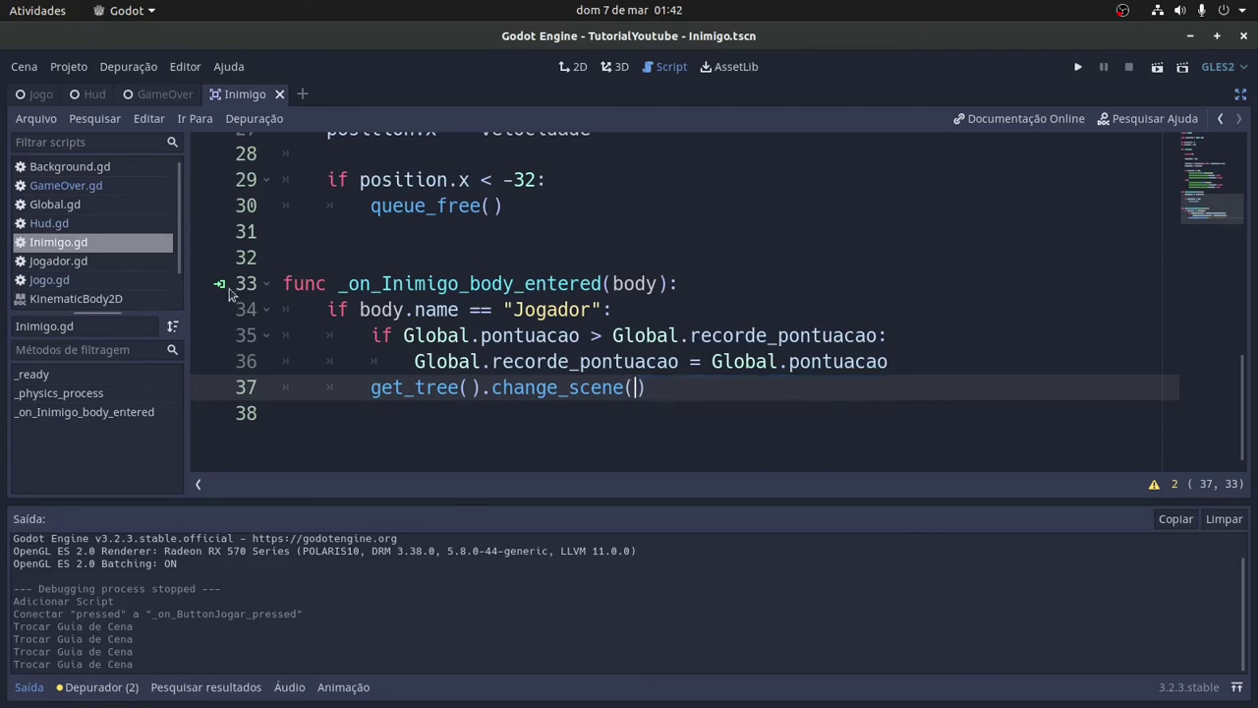
click(1241, 95)
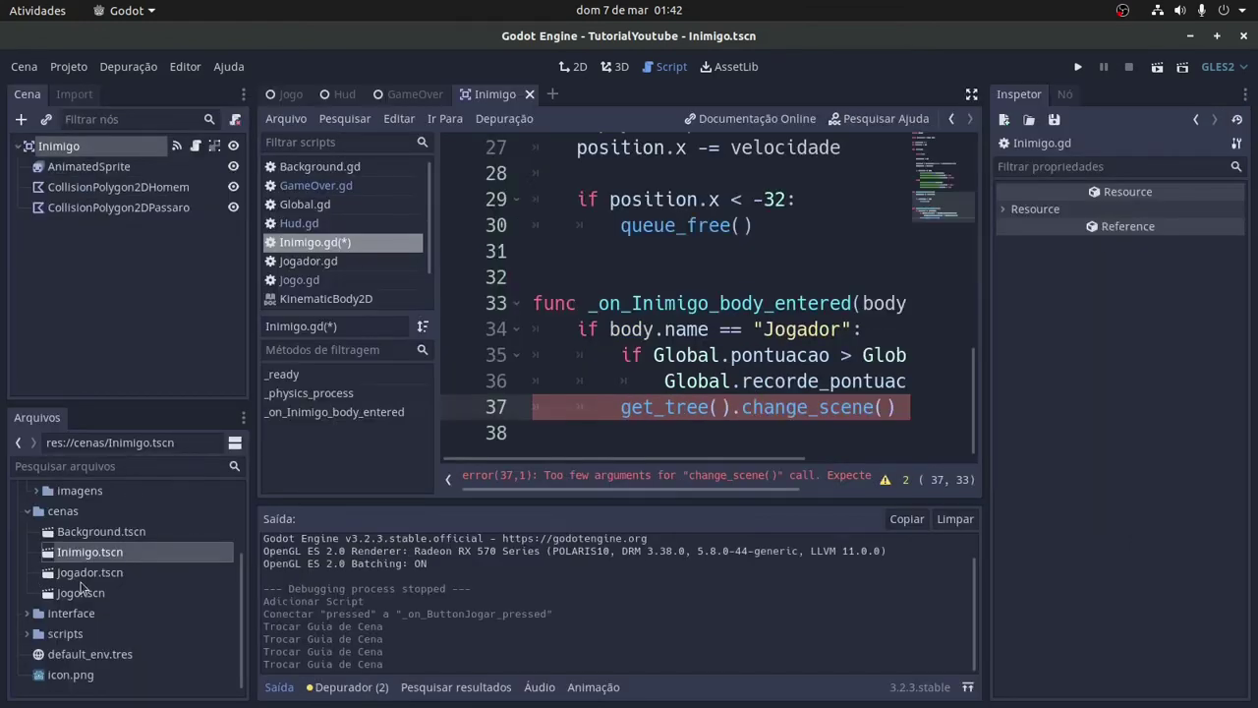
- Expand the interface folder and copy the path of GameOver.tscn
right_click(71, 594)
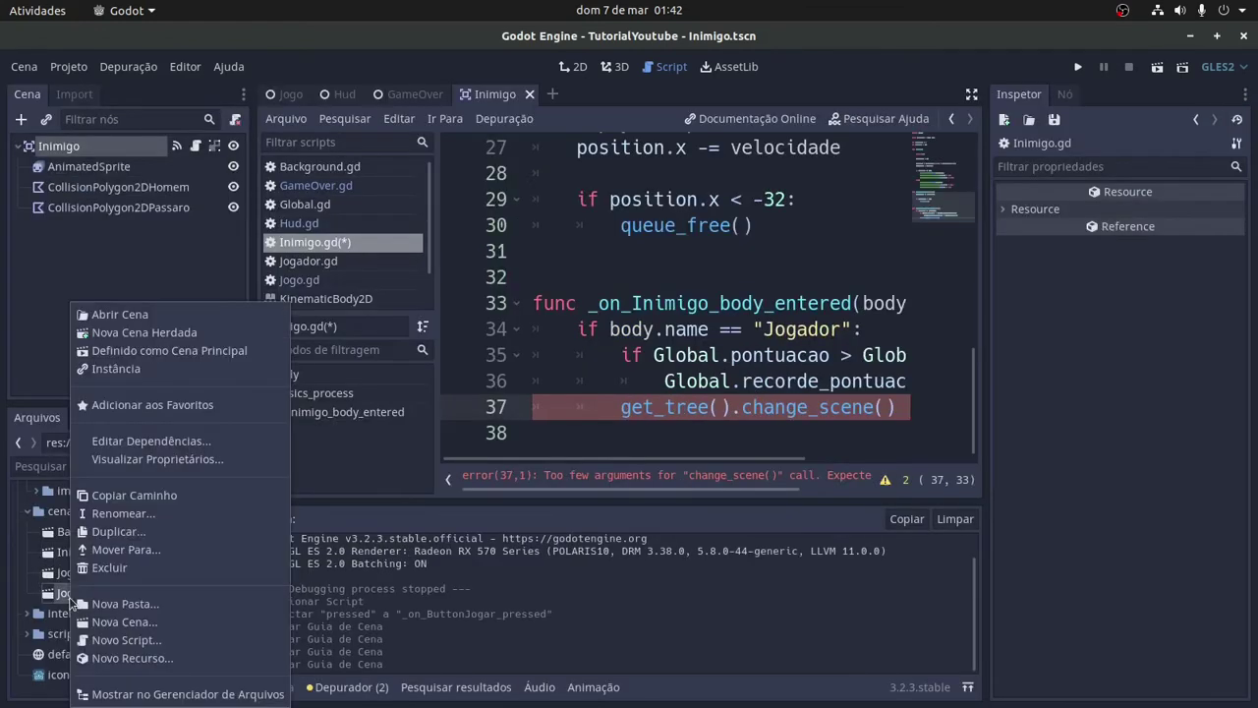
key(Escape)
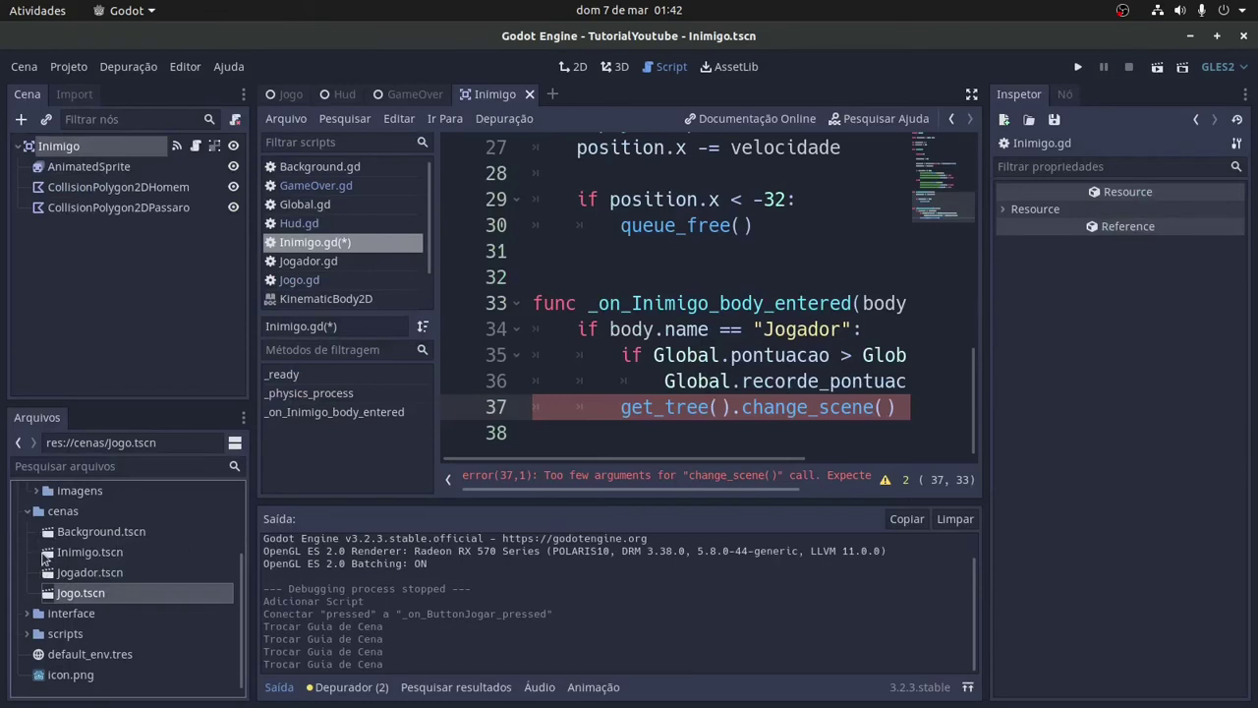
click(27, 613)
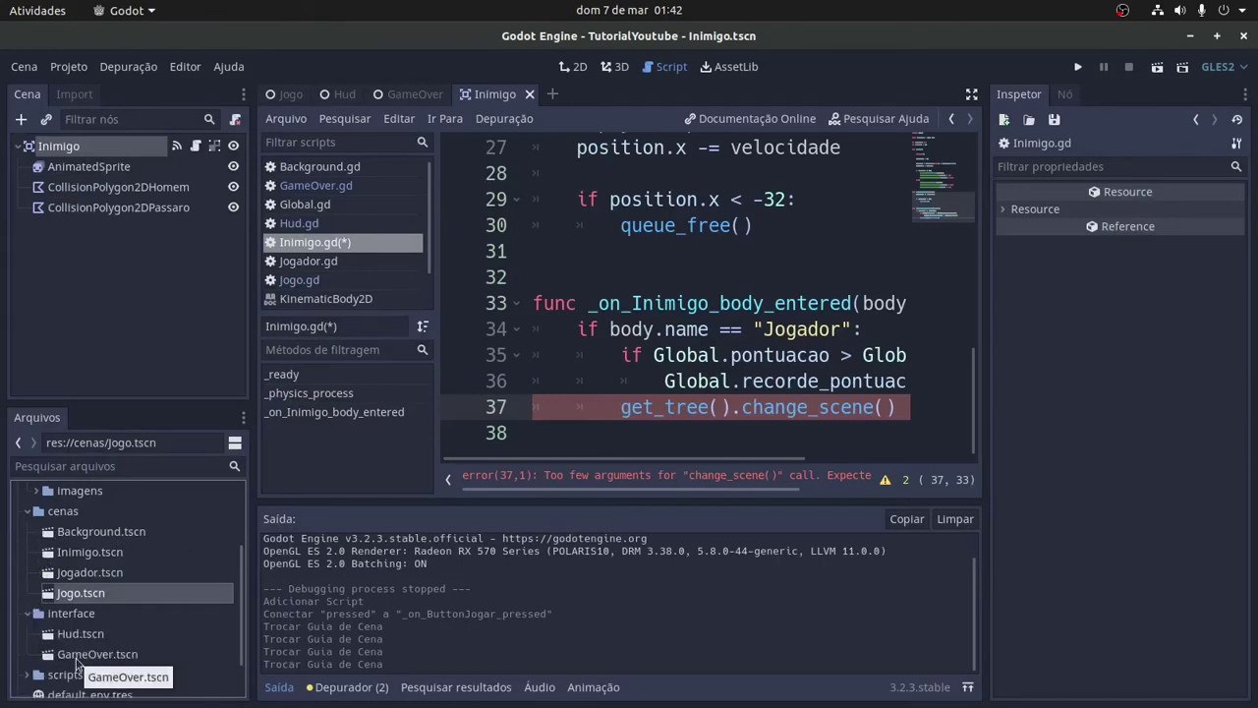
right_click(78, 655)
click(68, 661)
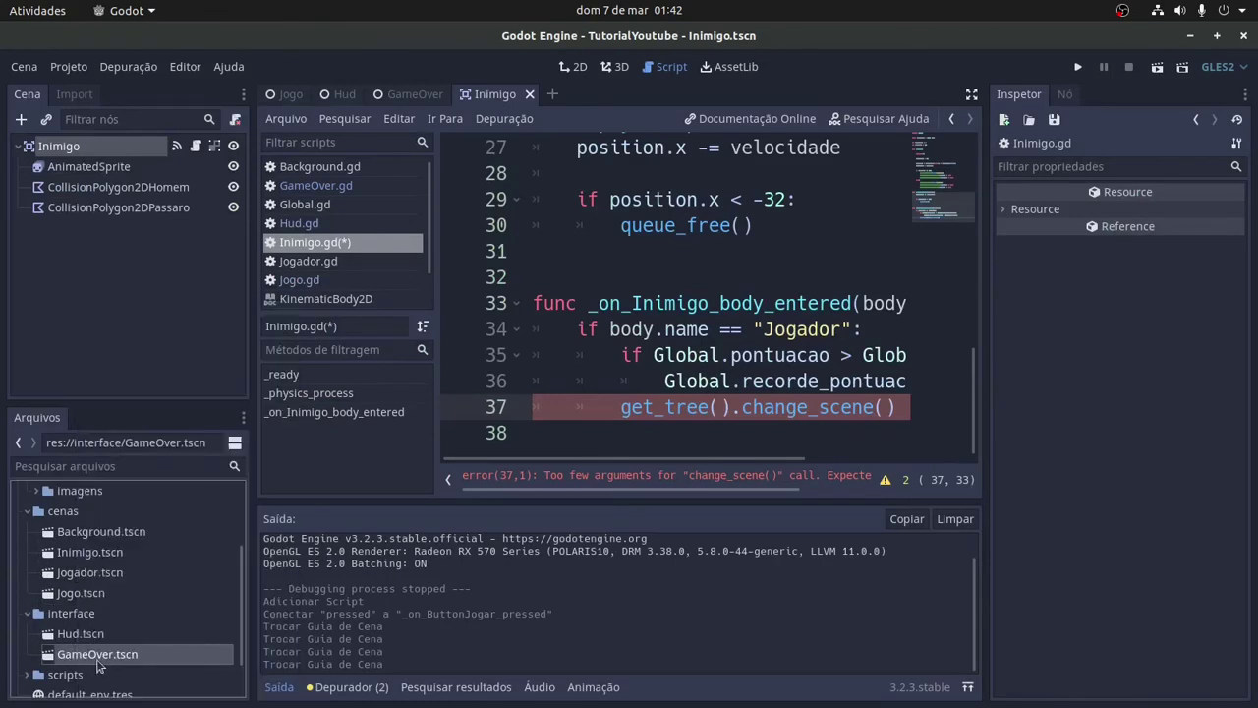
right_click(106, 657)
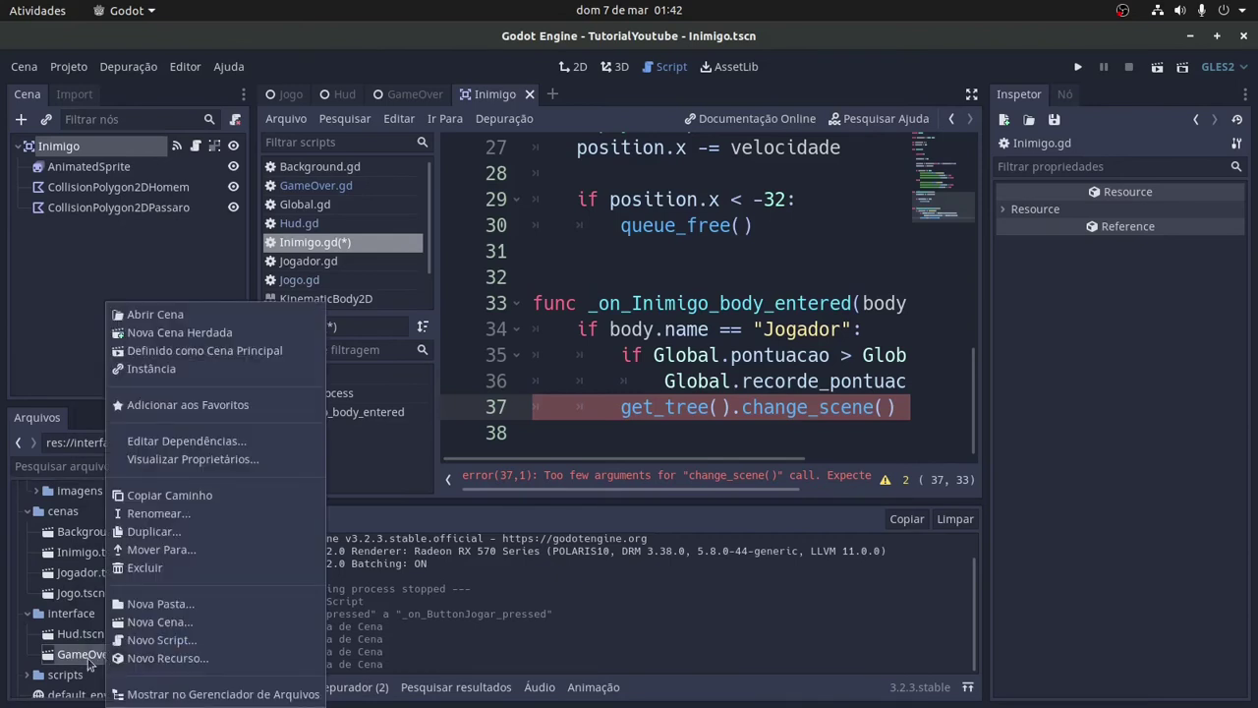
click(175, 499)
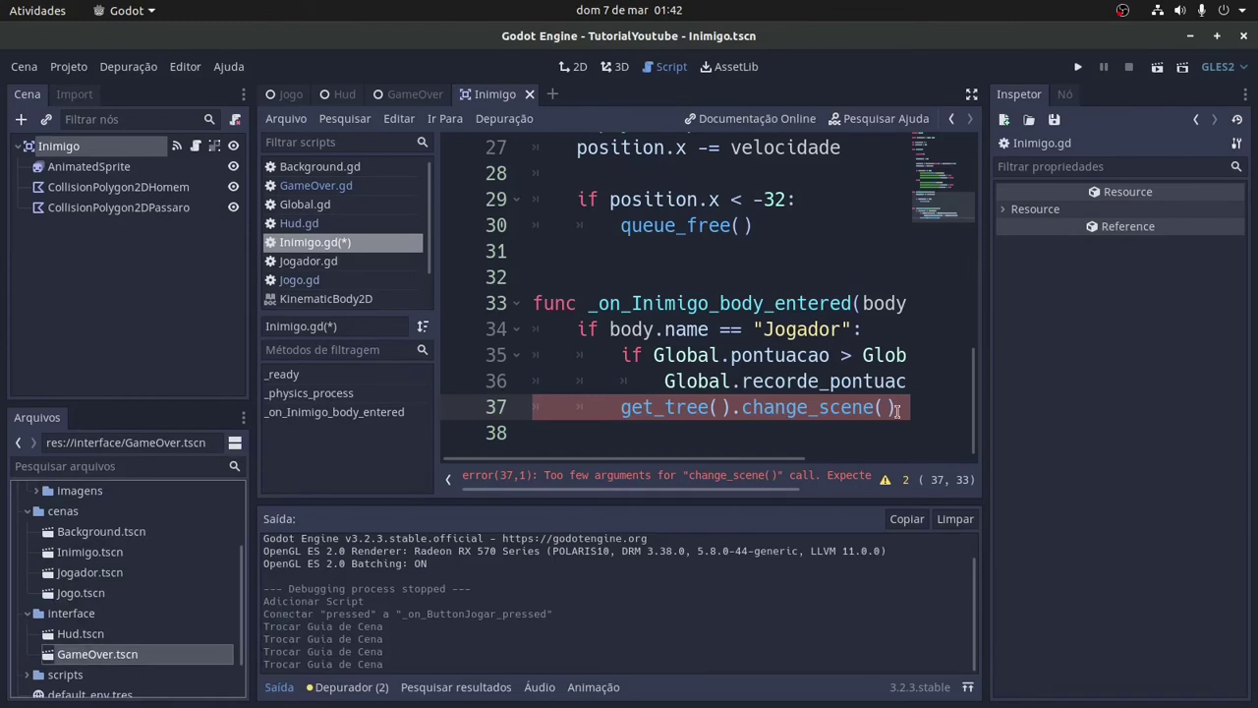
- Pass "res://interface/GameOver.tscn" as the change_scene argument on line 37 of Inimigo.gd and save the script
text(")
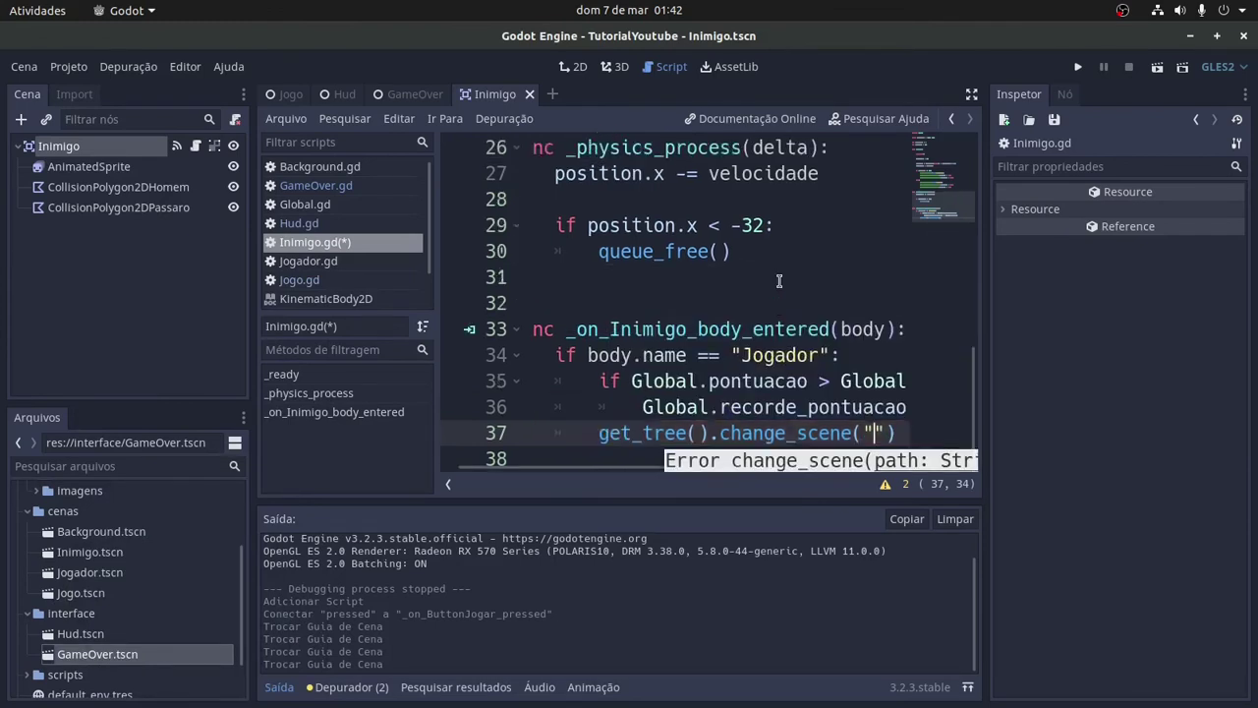
text(res://interface/GameOver.tscn)
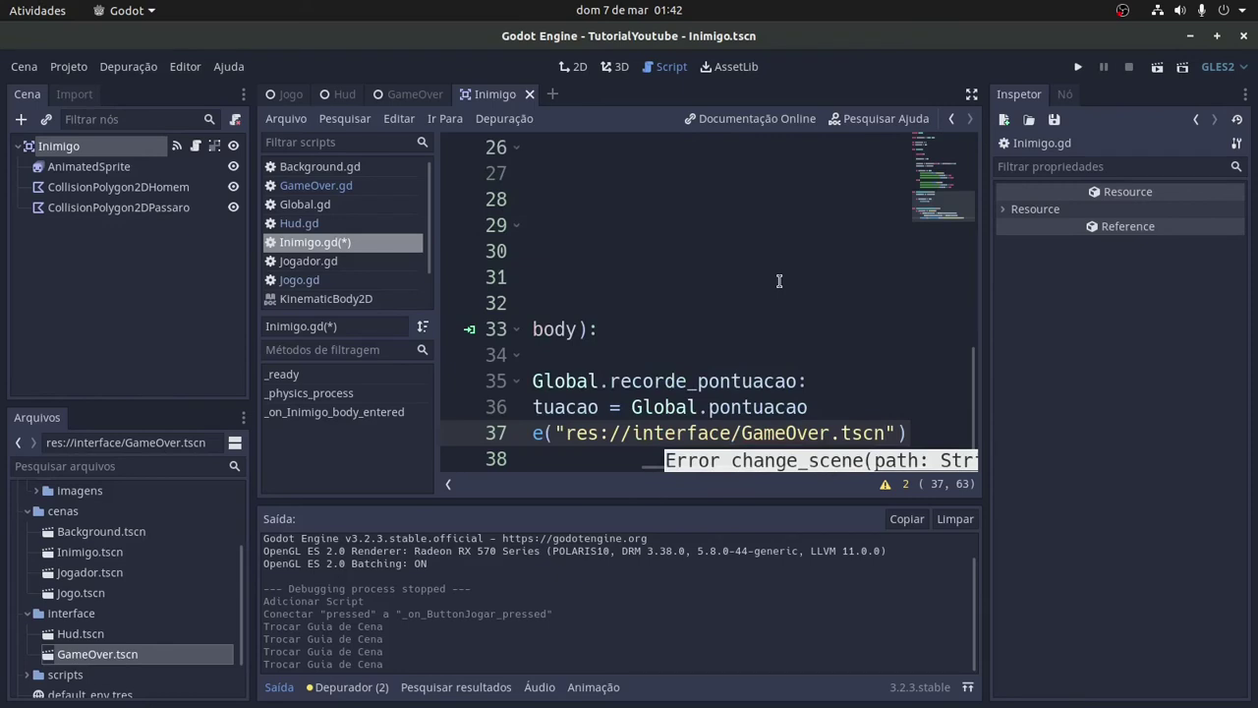
click(798, 433)
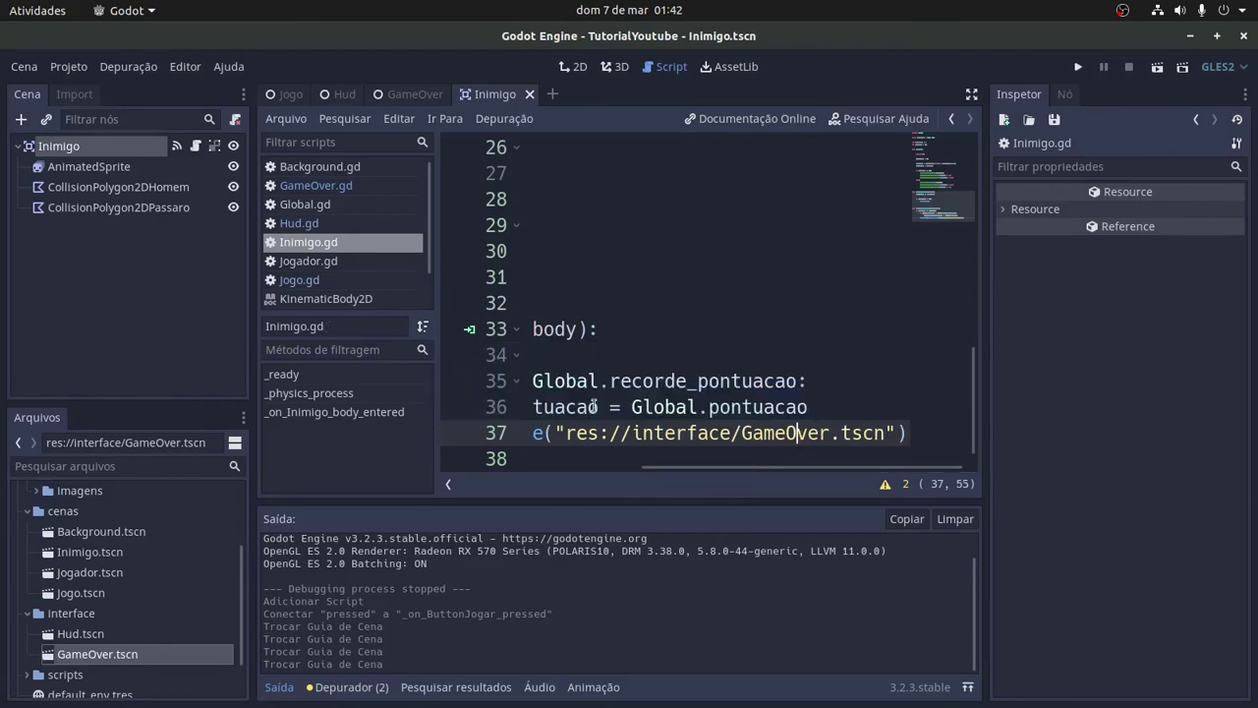
- Shrink the code font and narrow the script list to review the whole change_scene line in _on_Inimigo_body_entered
drag(568, 433, 874, 434)
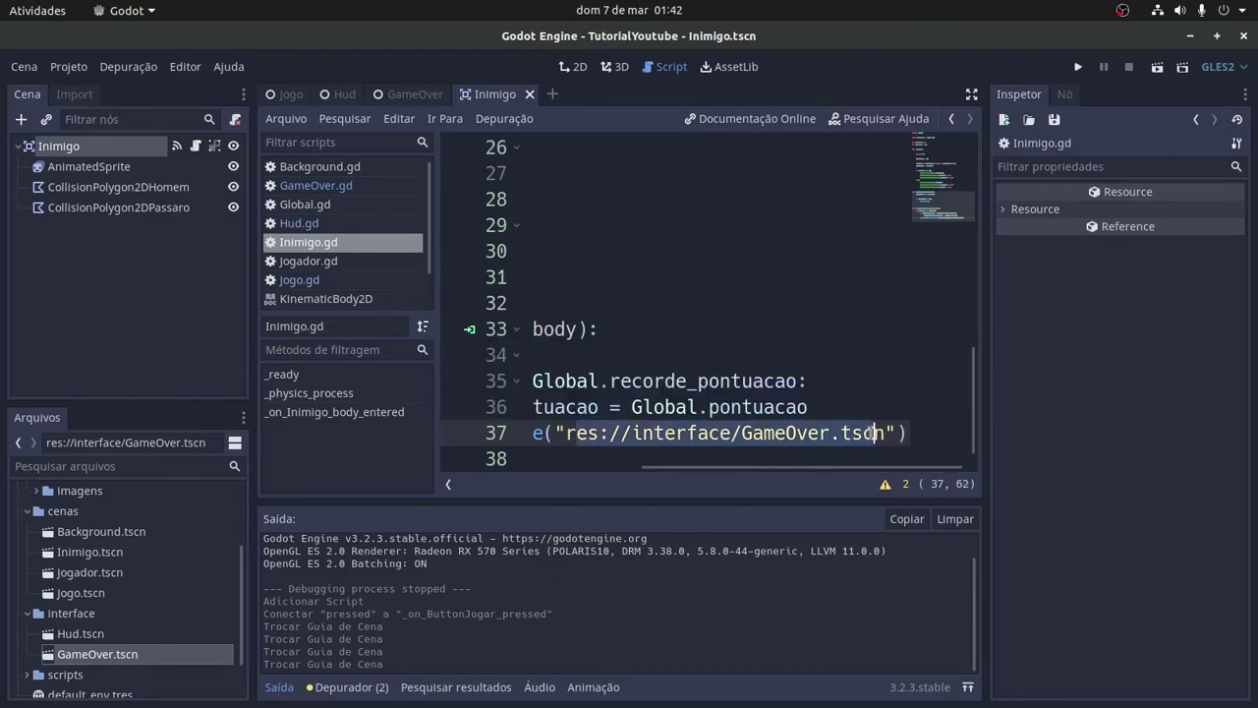
scroll(860, 475, left, 5)
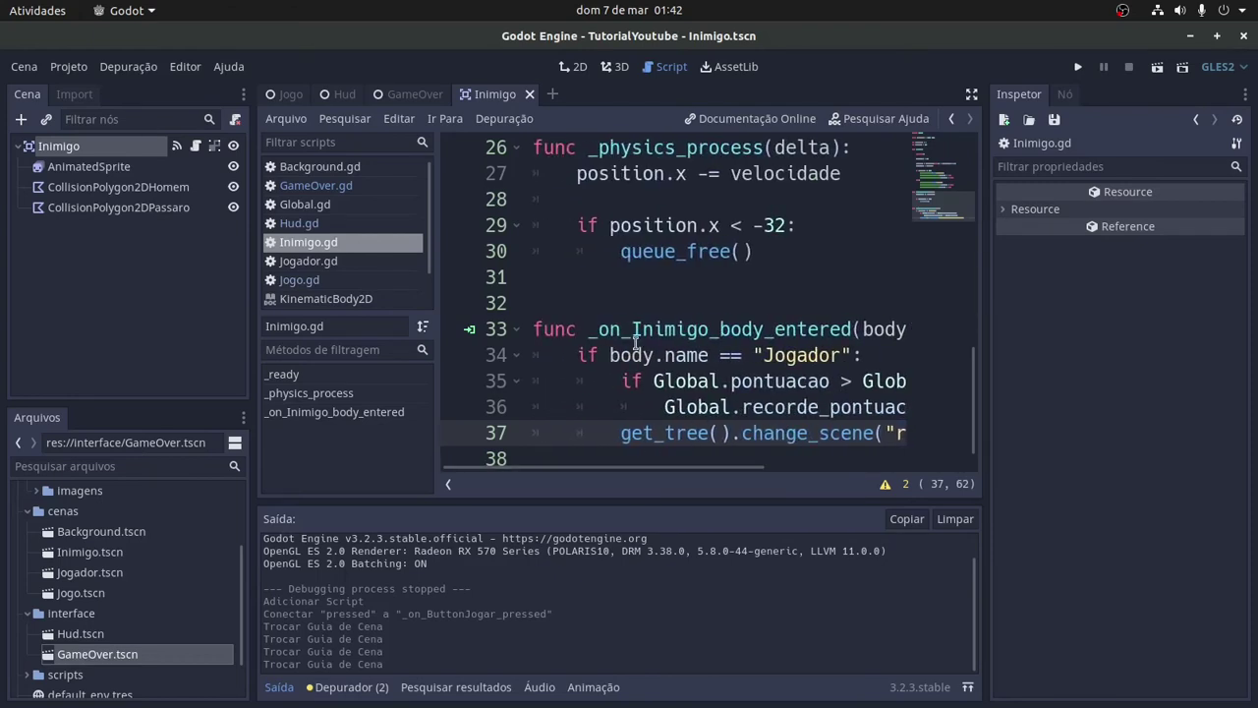
ctrl+scroll(668, 306, down, 5)
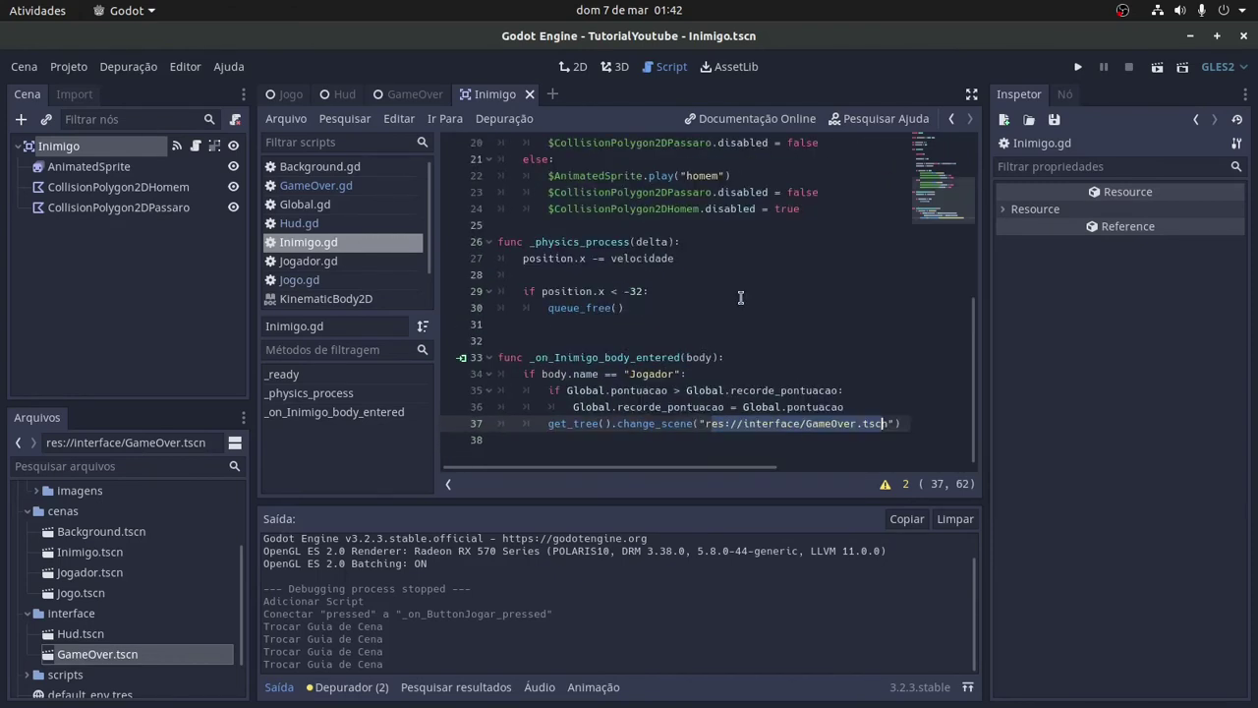
scroll(764, 371, up, 1)
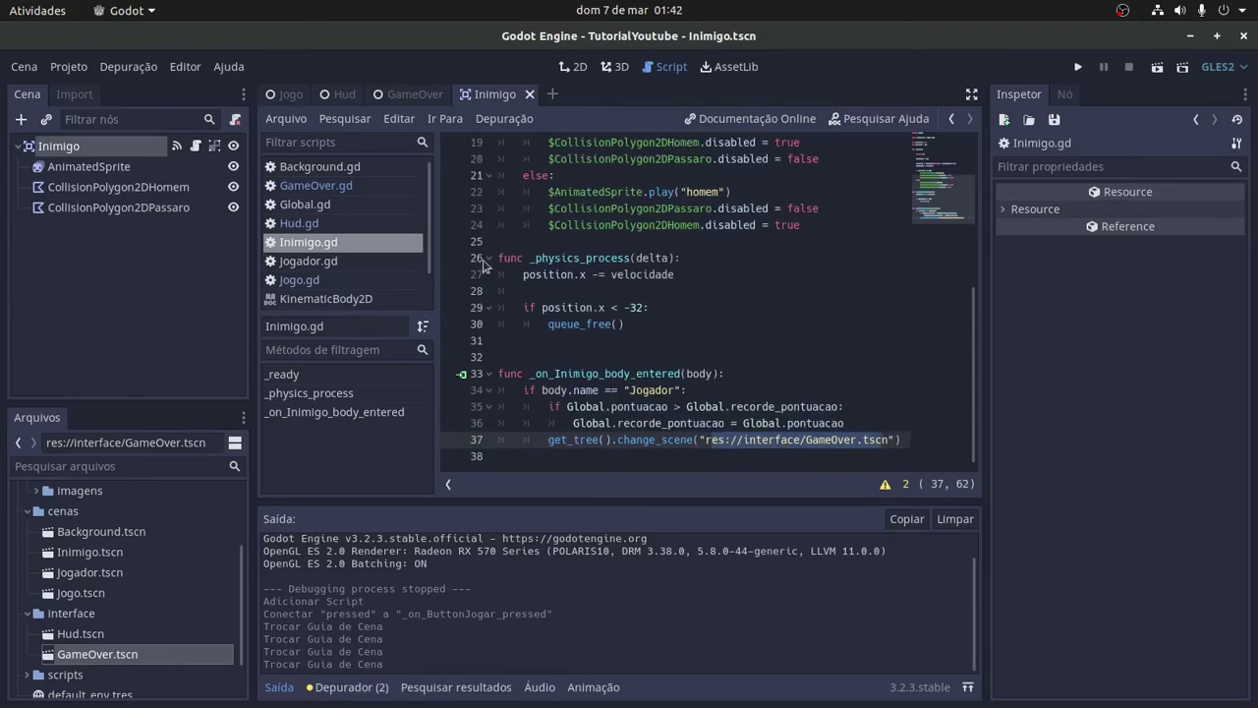
drag(434, 275, 370, 273)
scroll(575, 433, up, 3)
scroll(543, 389, down, 3)
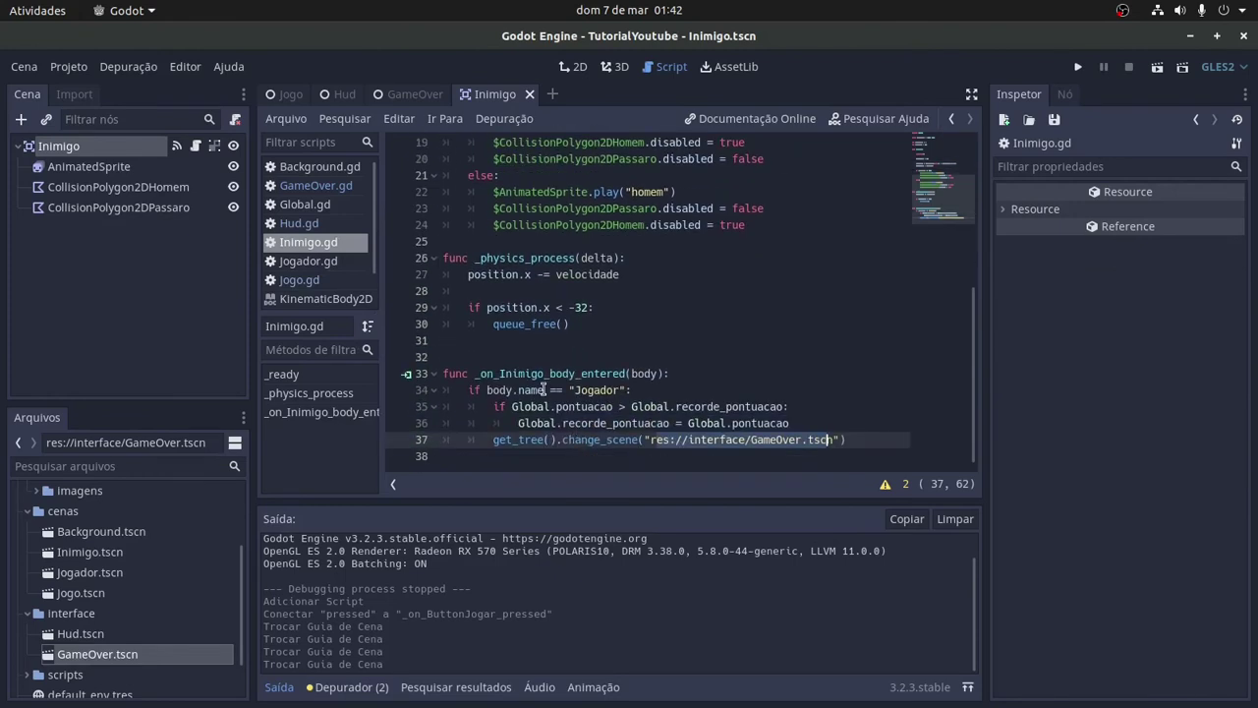
click(523, 441)
drag(492, 446, 644, 440)
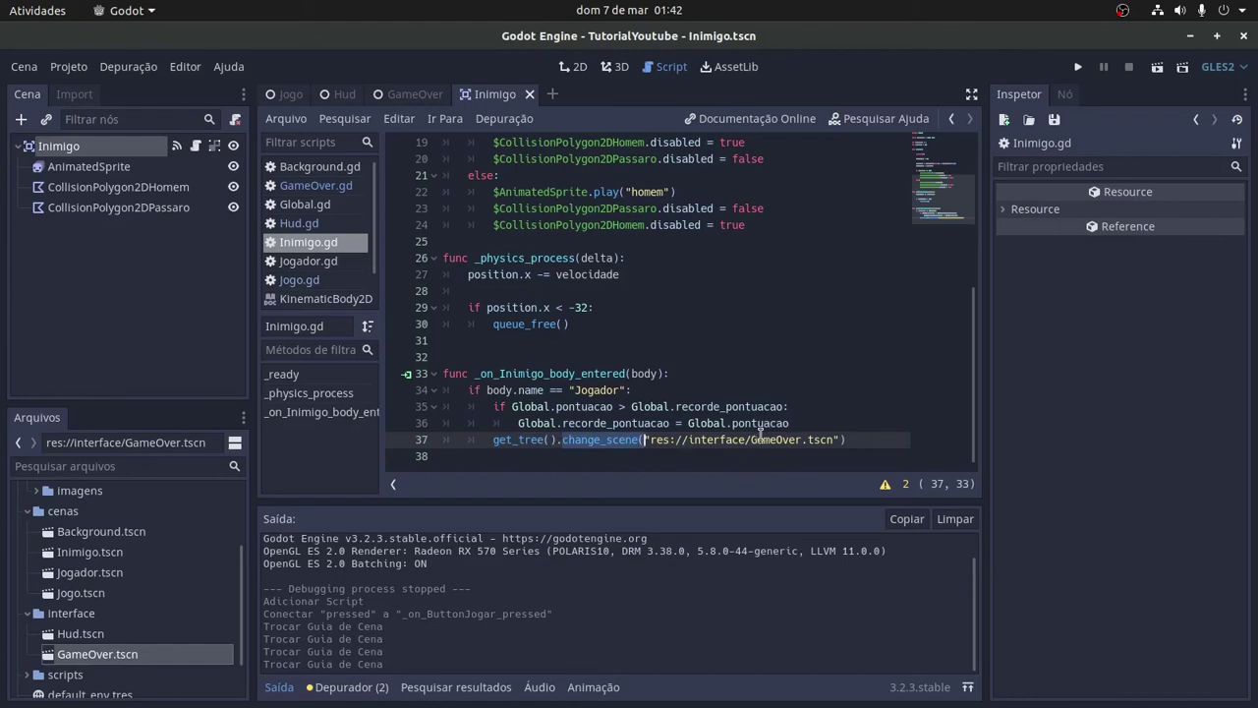
click(812, 383)
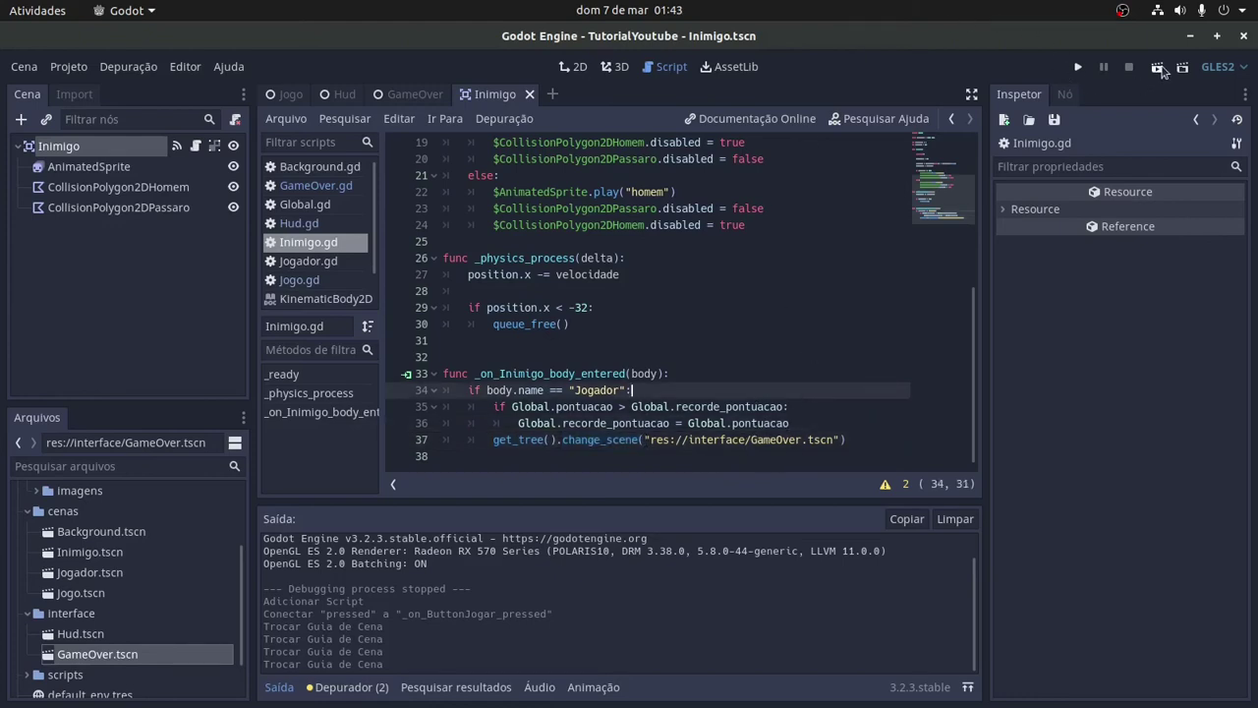
- Run the Jogo.tscn scene and play, dodging enemies until the Game Over screen is reached
click(287, 94)
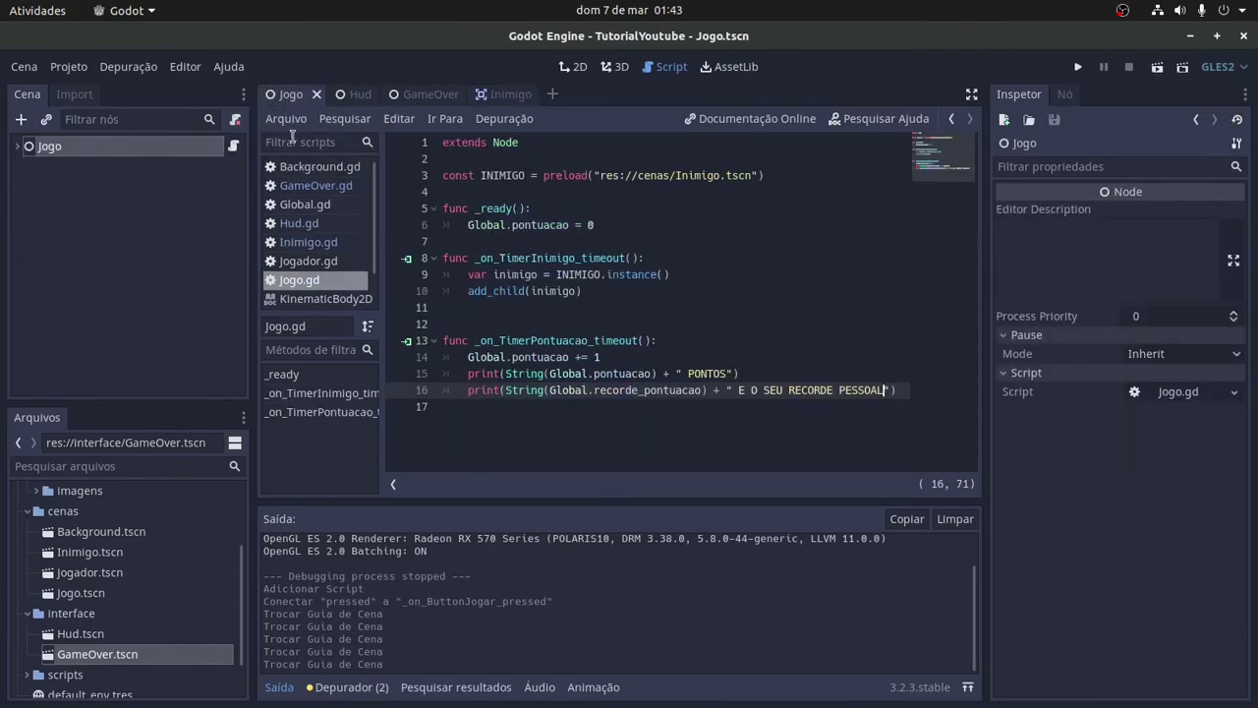
click(1184, 69)
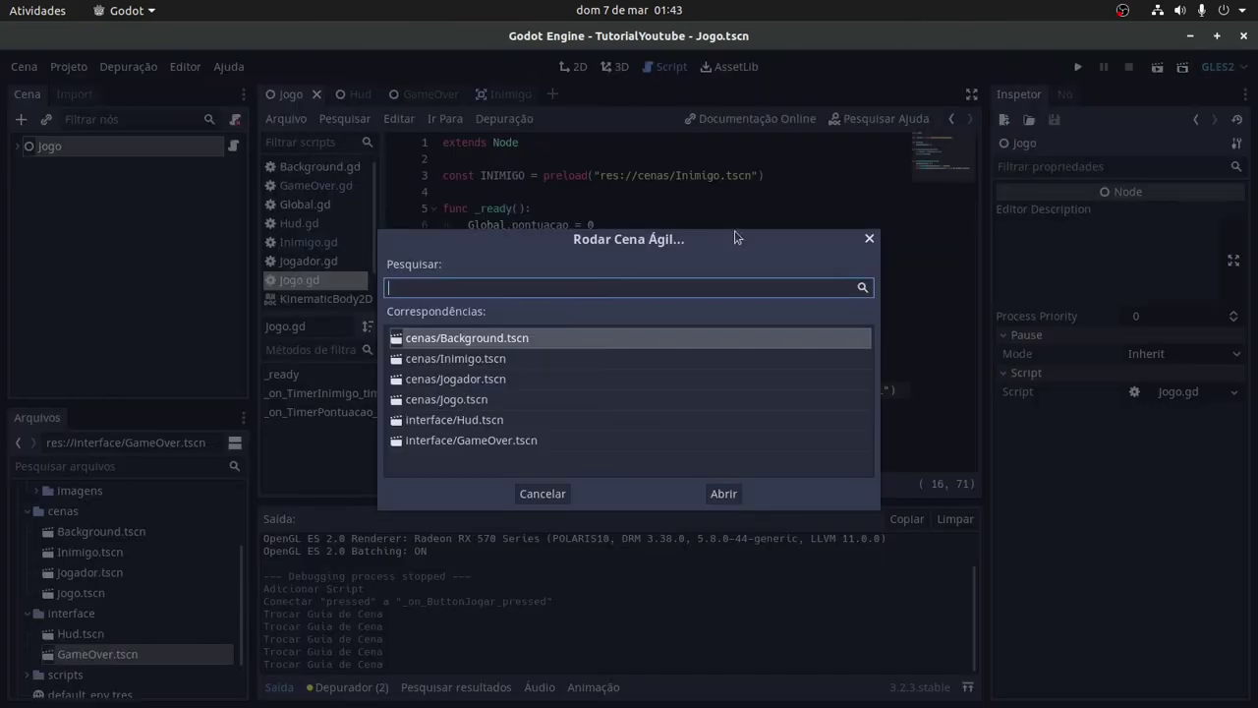
double_click(472, 399)
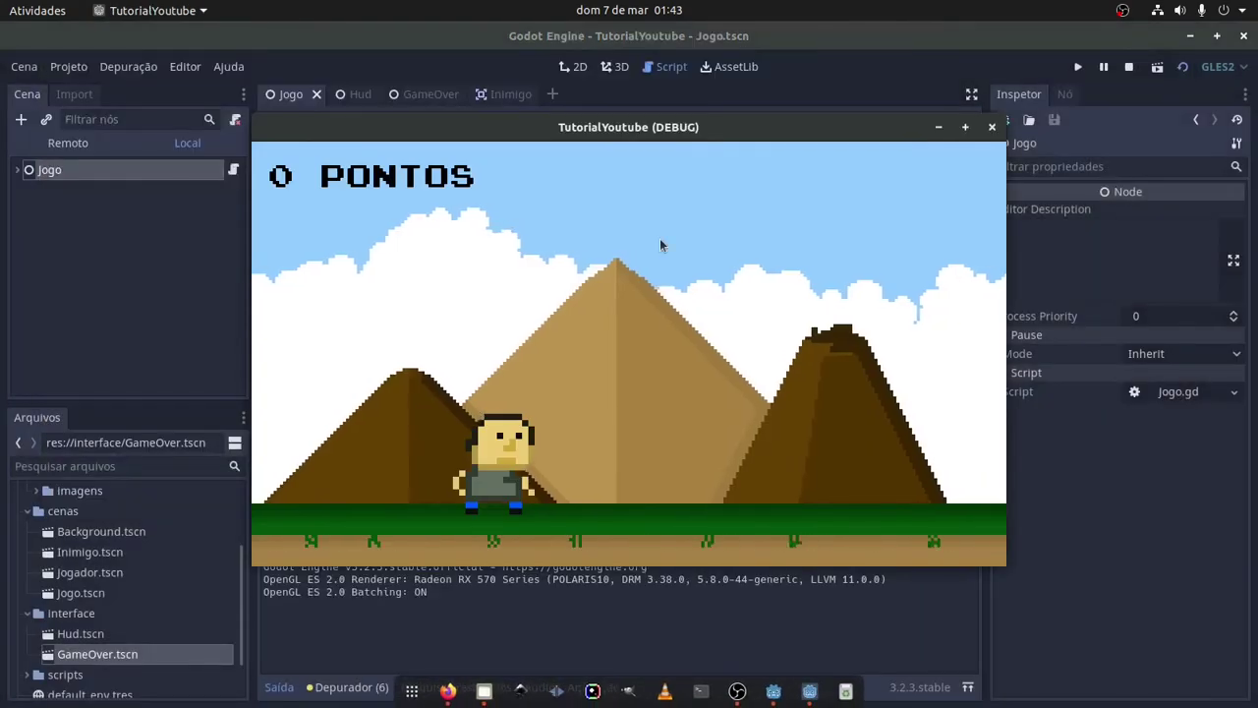
key(Down)
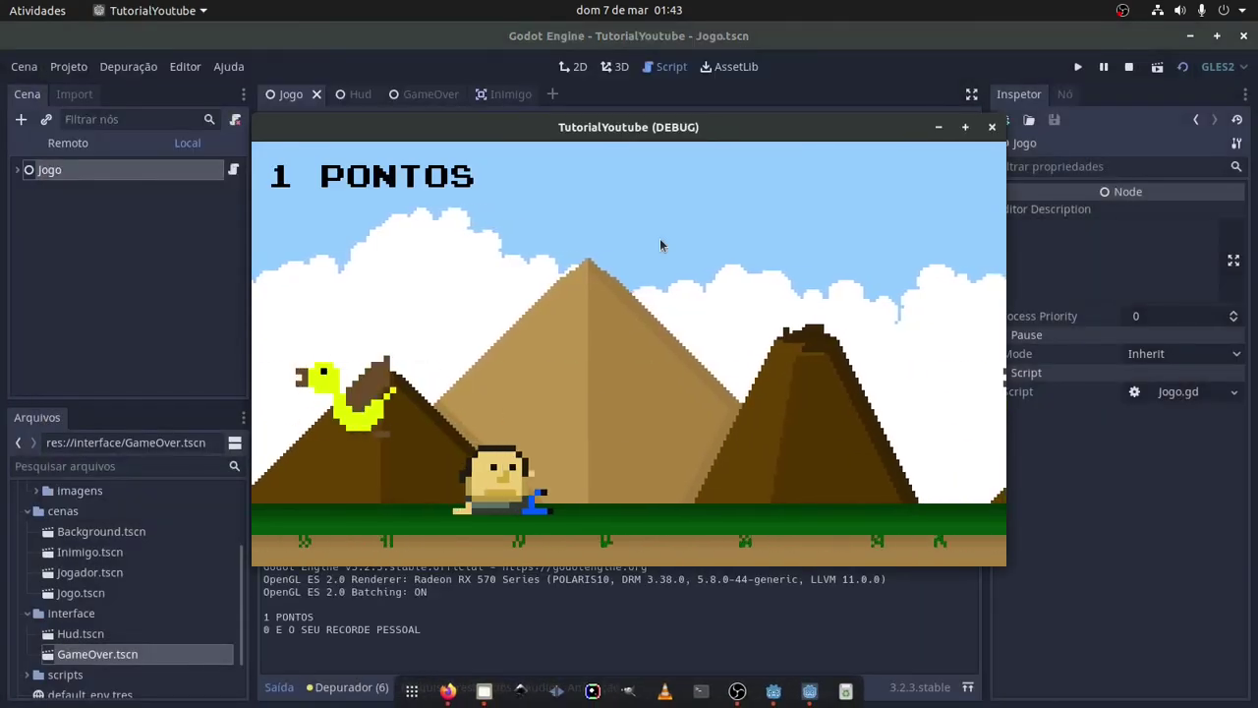
key(Down)
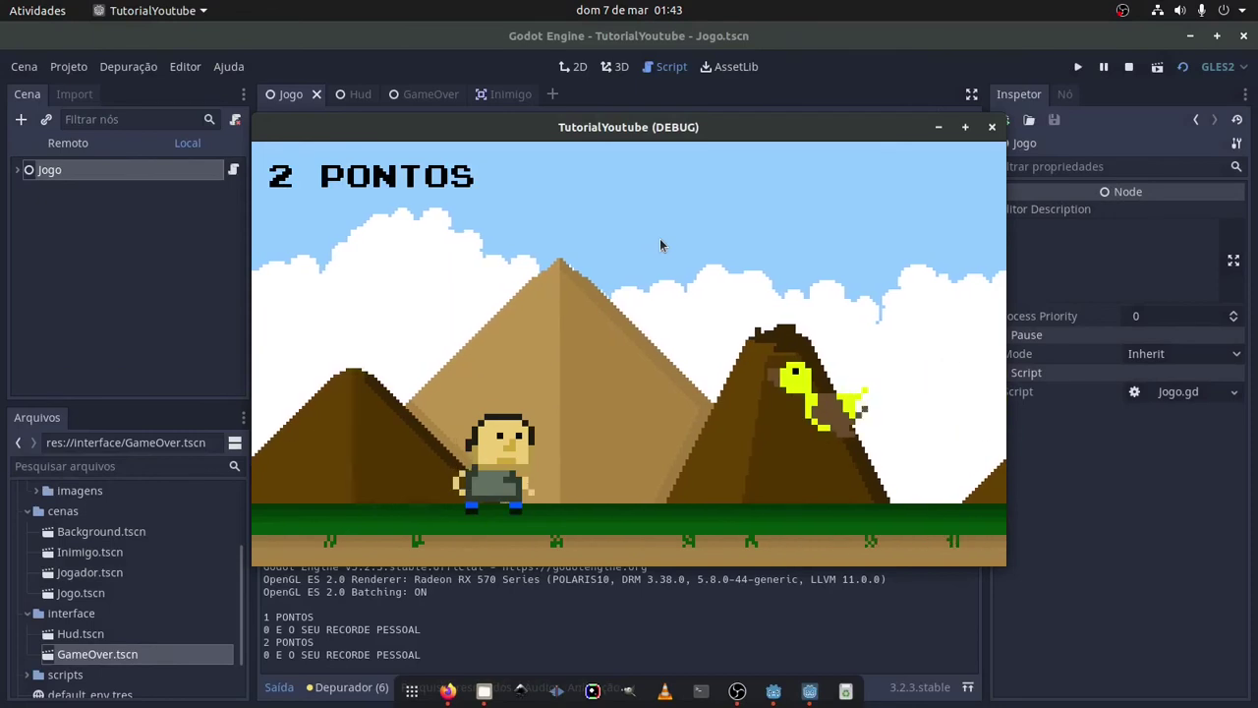
key(Down)
key(Up)
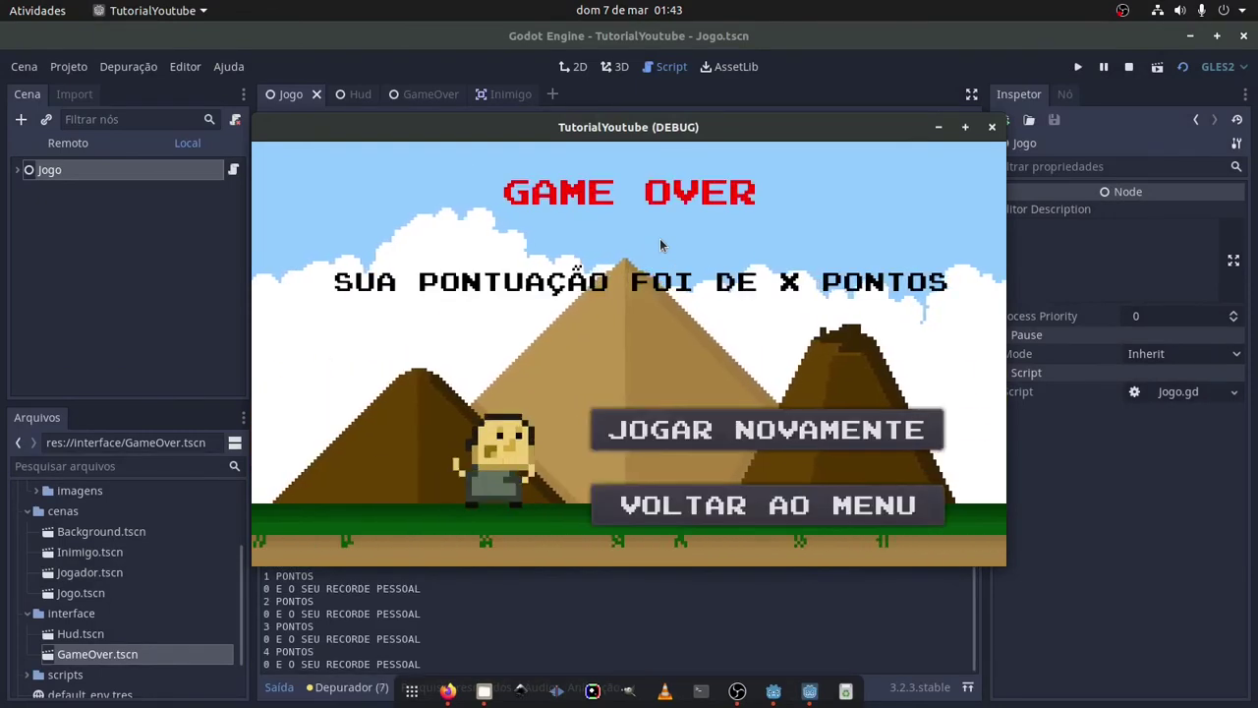
- Test the JOGAR NOVAMENTE button by replaying until Game Over, and close the game window
click(732, 432)
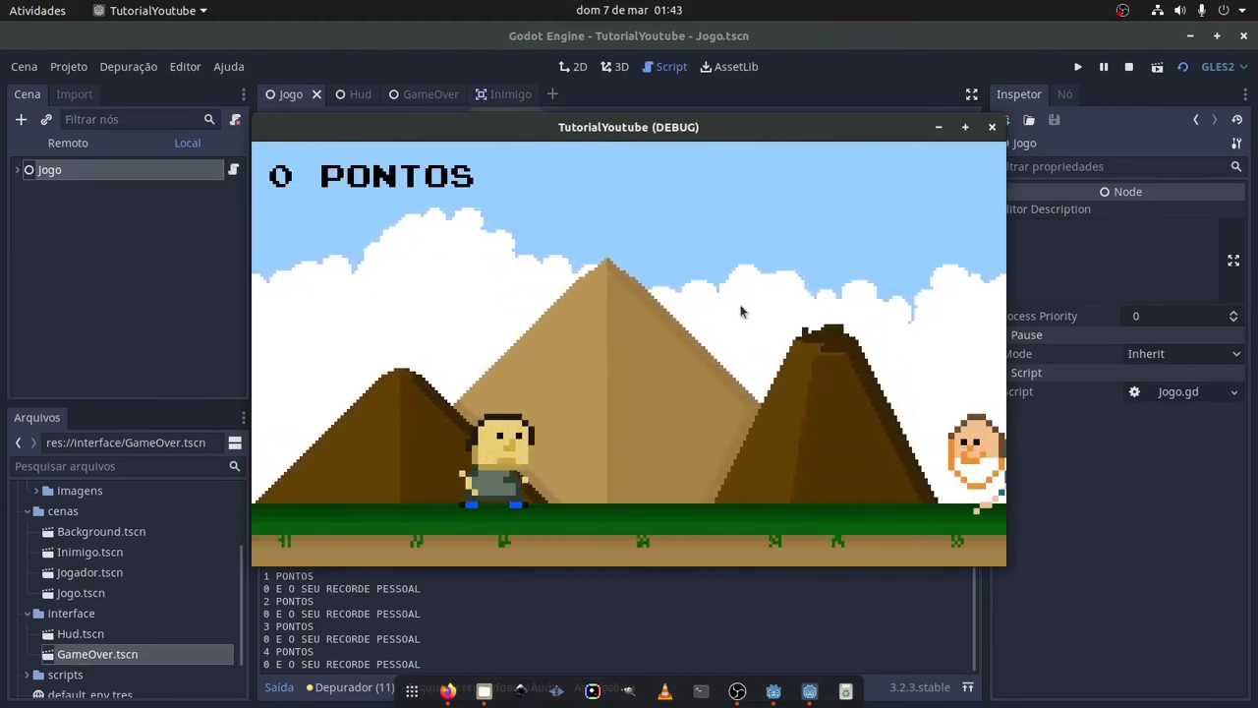
key(space)
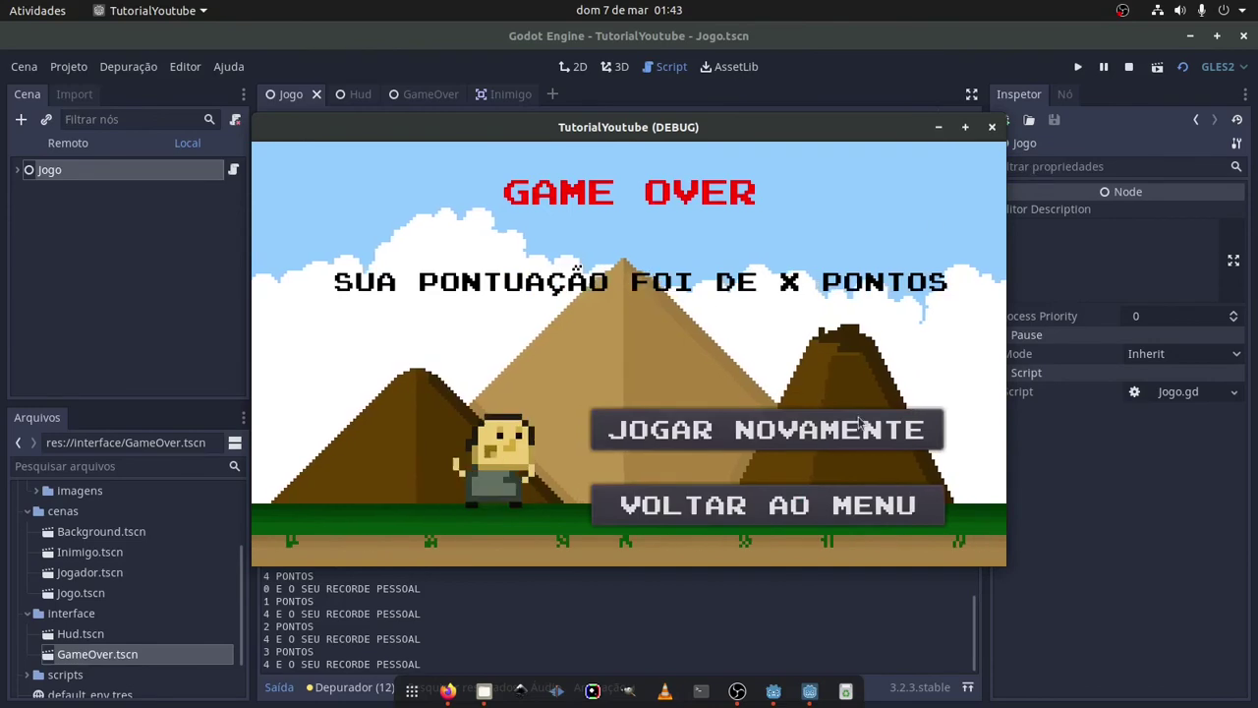
click(992, 127)
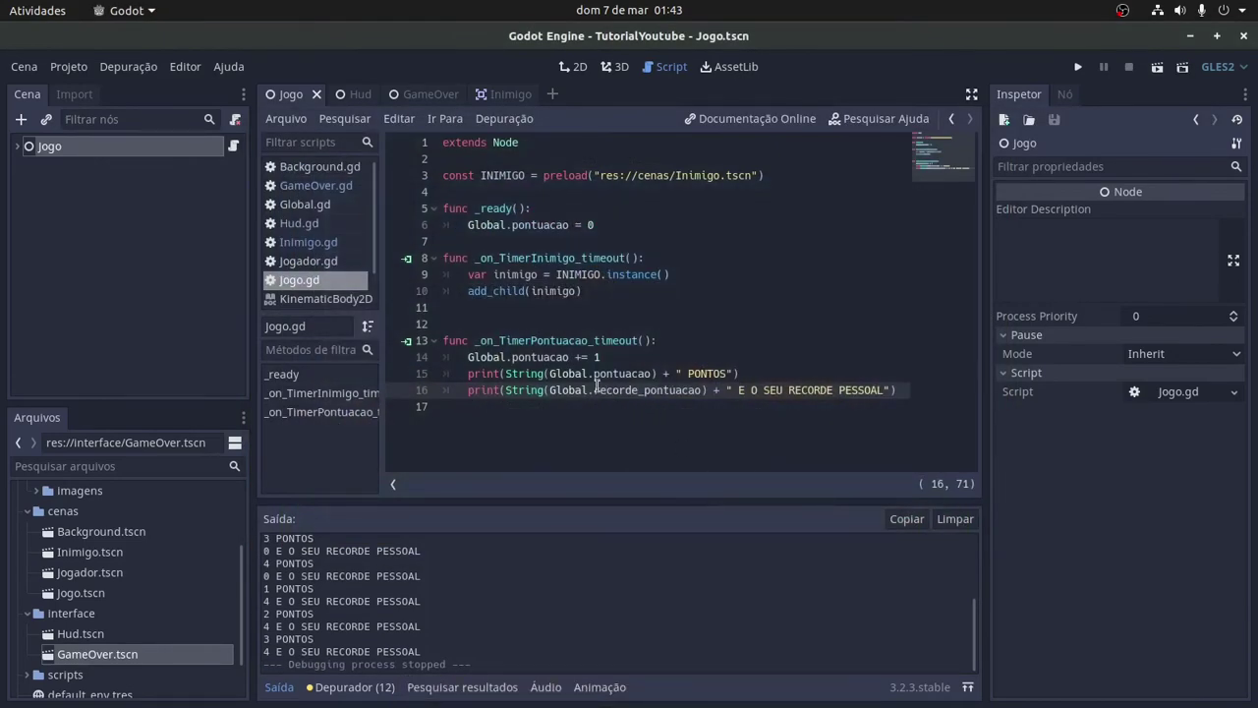
- Close the Inimigo, GameOver and Hud scenes, leaving only the Jogo scene open
click(513, 96)
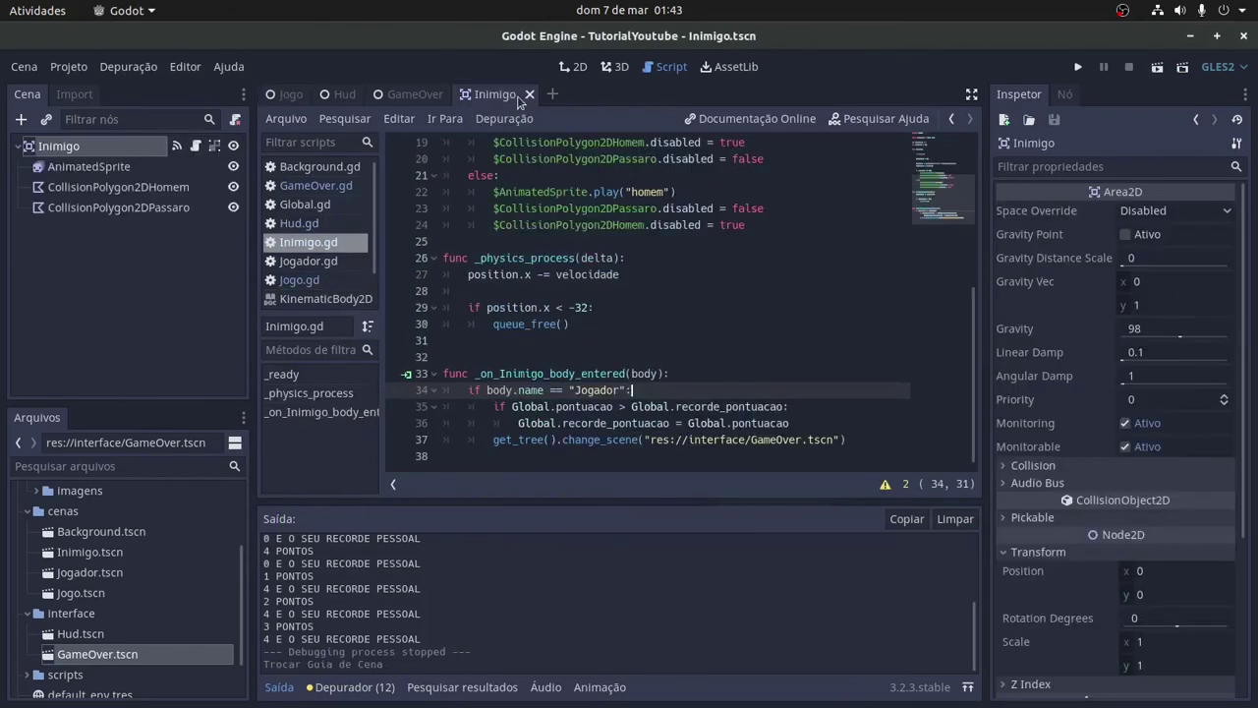
click(528, 94)
click(459, 95)
click(372, 95)
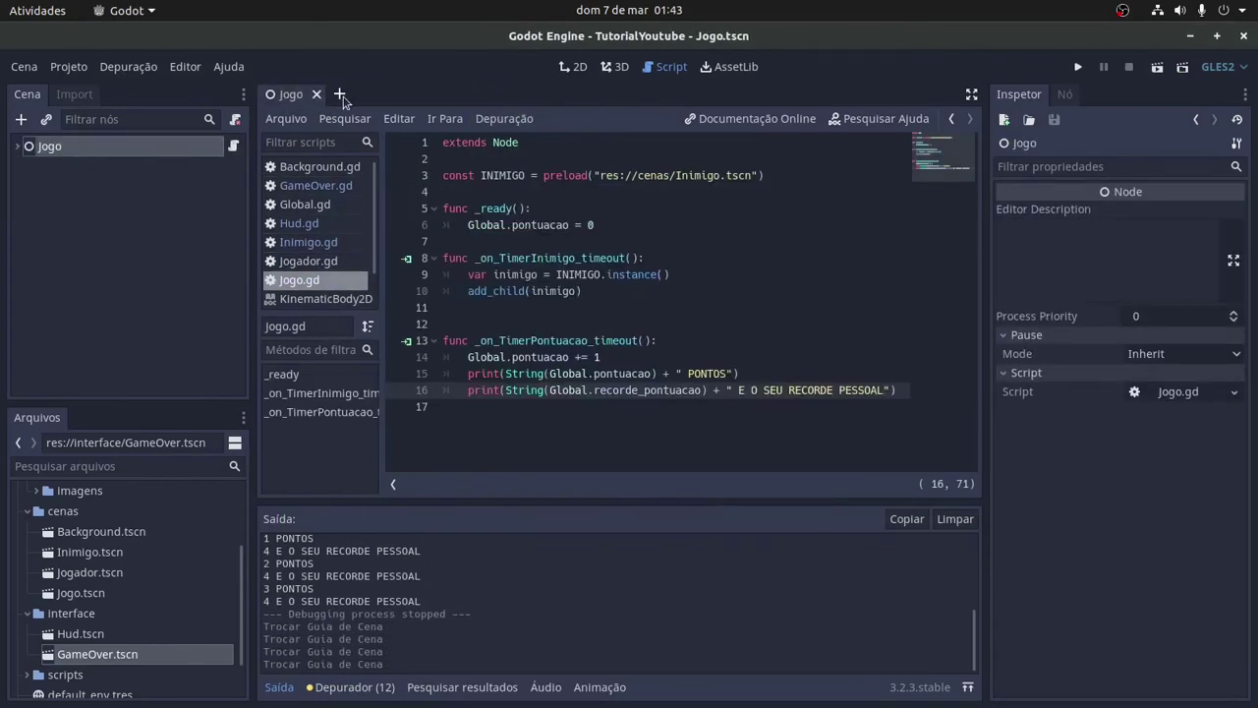
- Create a new empty scene and display it in the 2D workspace
click(24, 66)
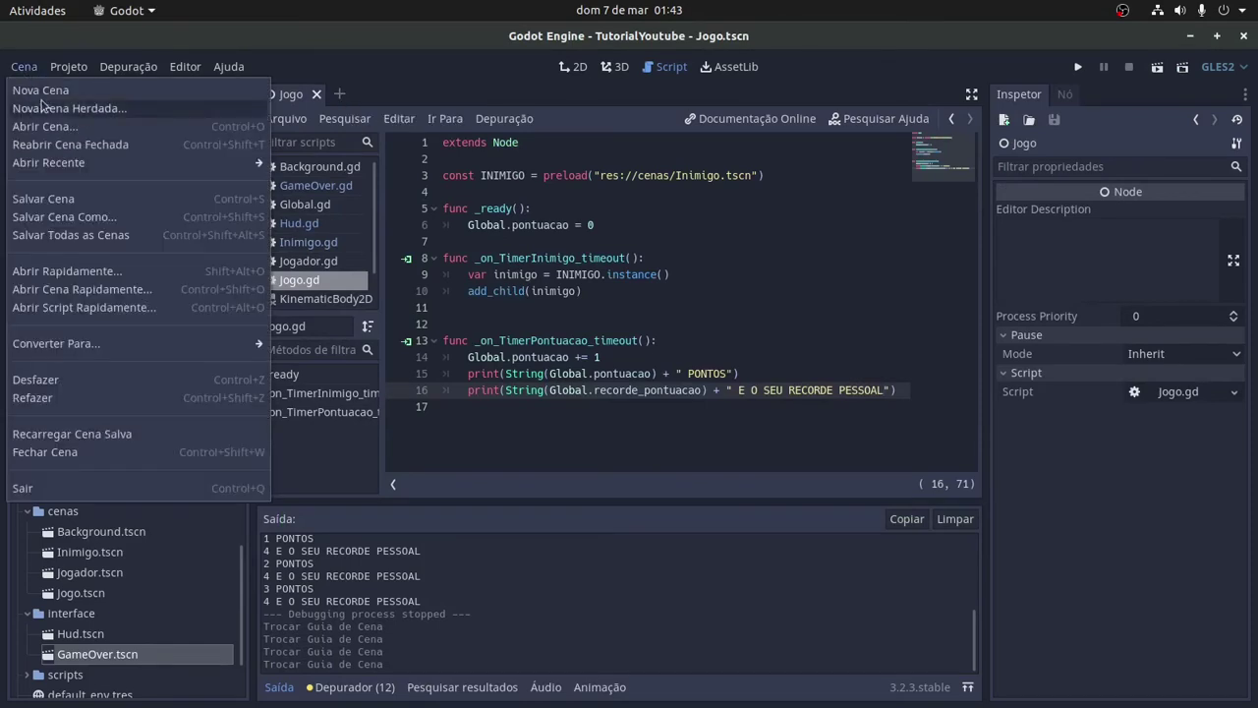
click(42, 95)
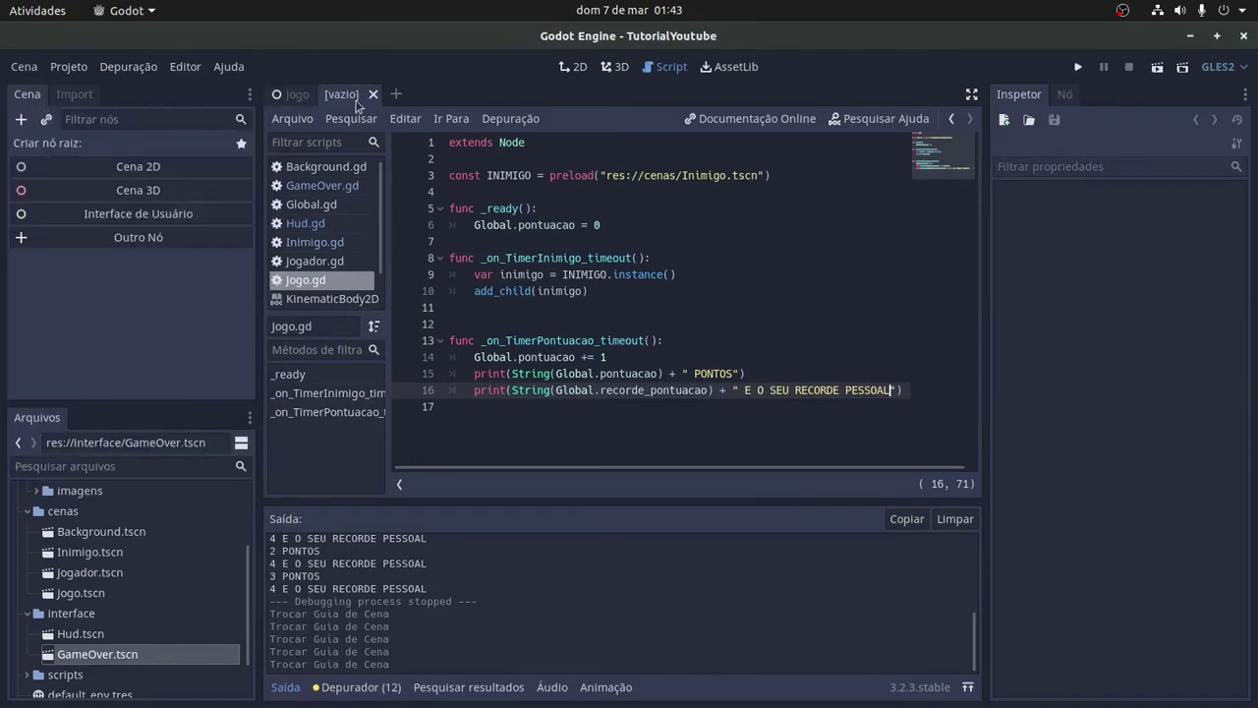
click(576, 67)
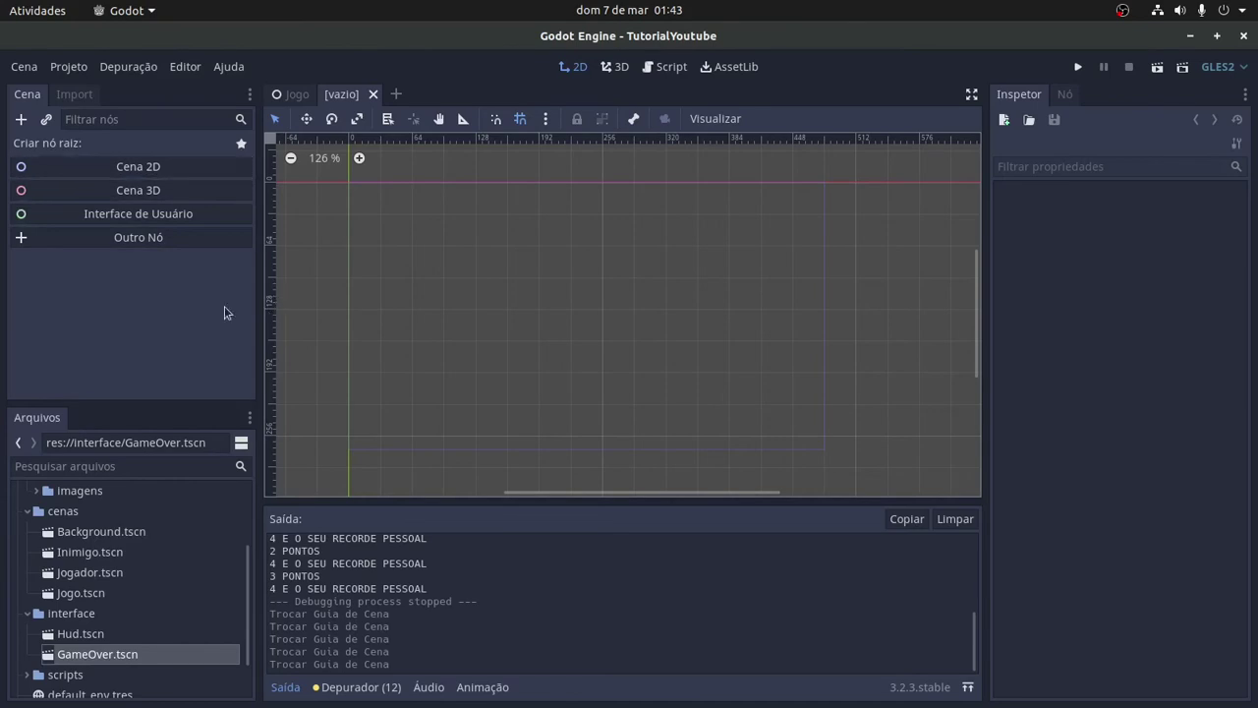
- Add a plain Node as the root of the new scene and rename it Menu
click(22, 119)
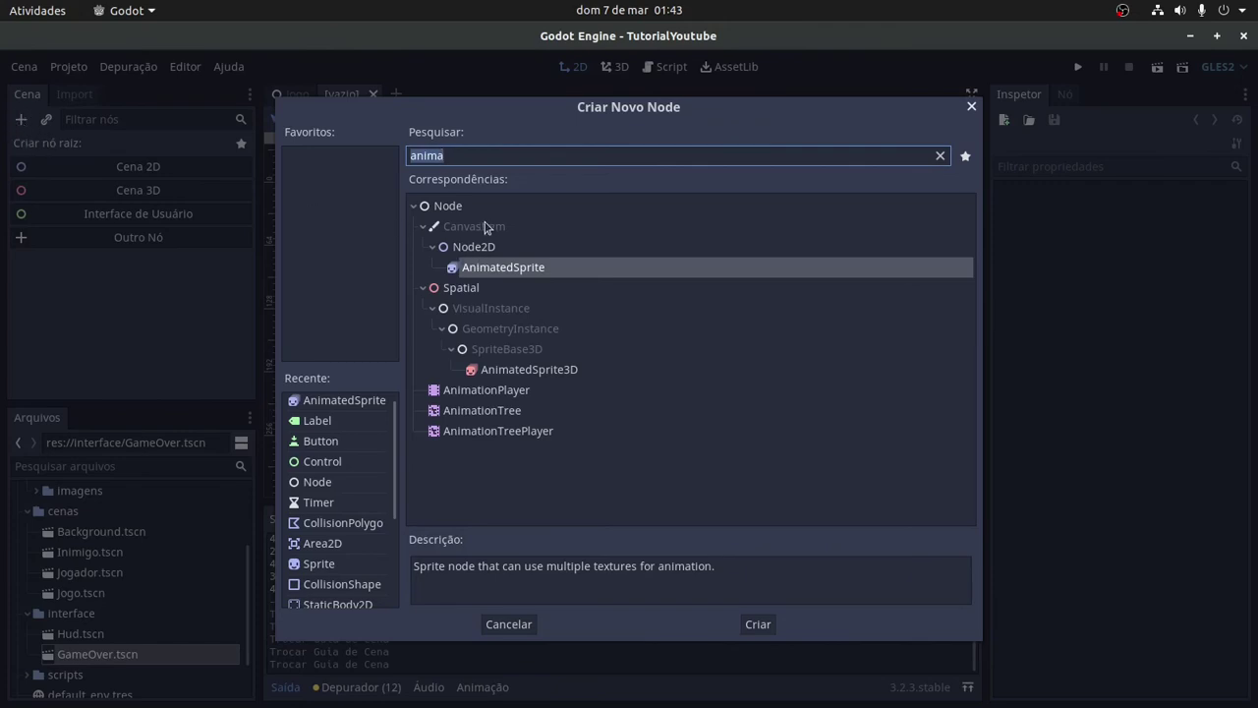
click(451, 205)
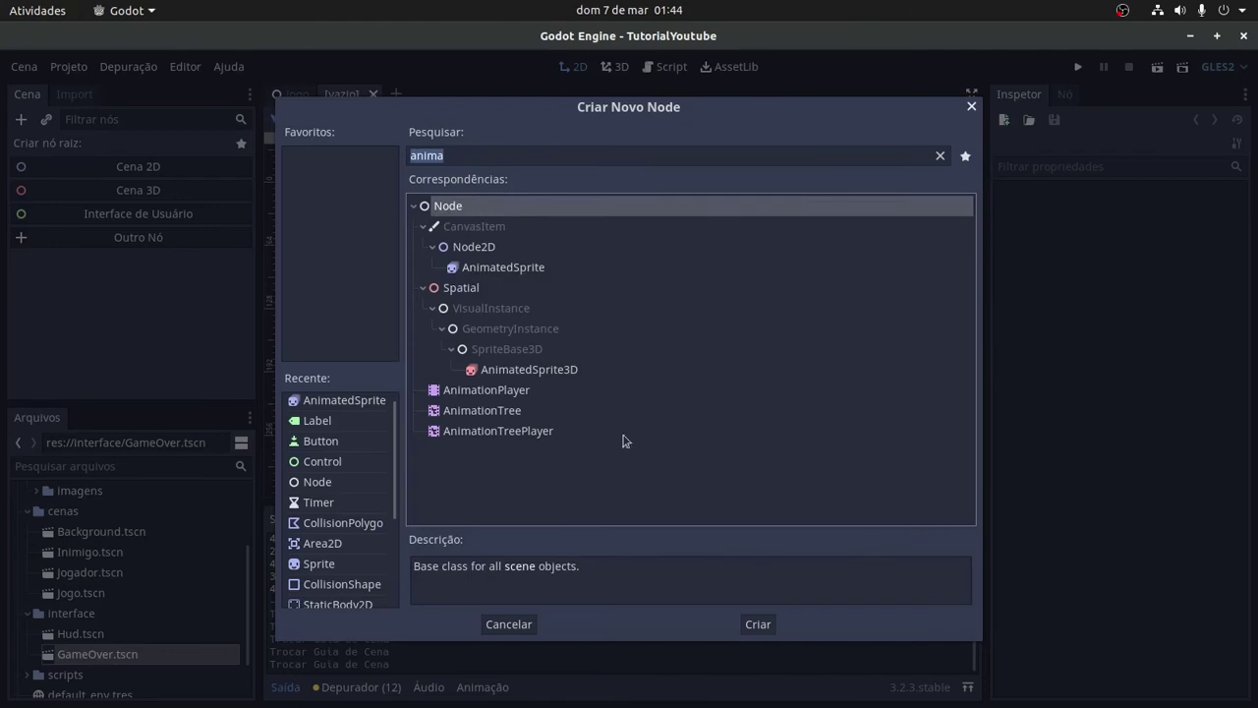
click(767, 626)
double_click(98, 147)
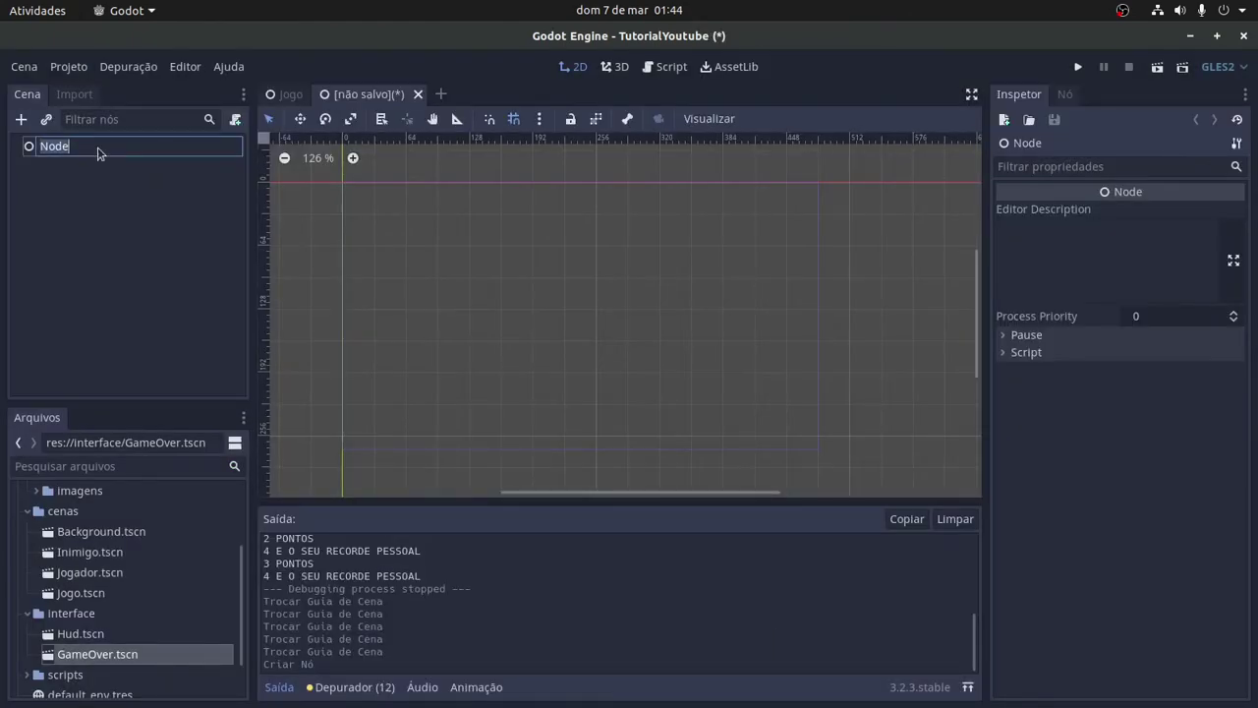
text(Menu)
key(Return)
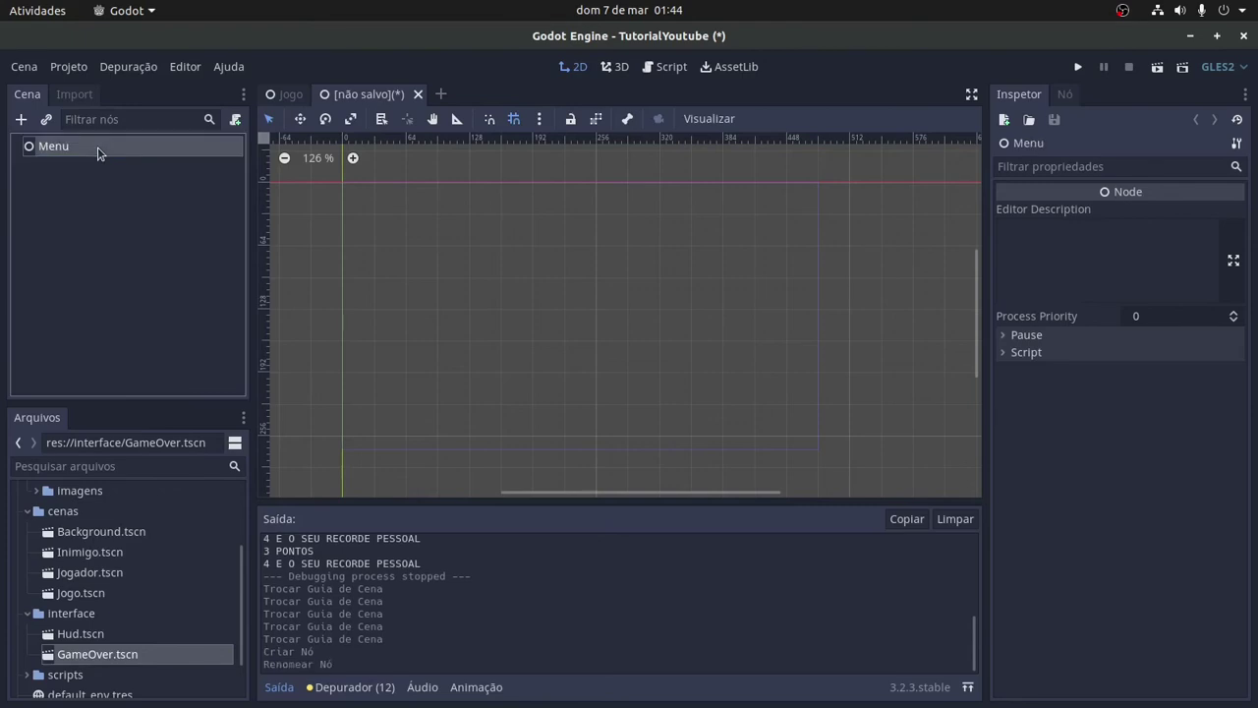
- Add a Control node as a child of the Menu root node
right_click(98, 150)
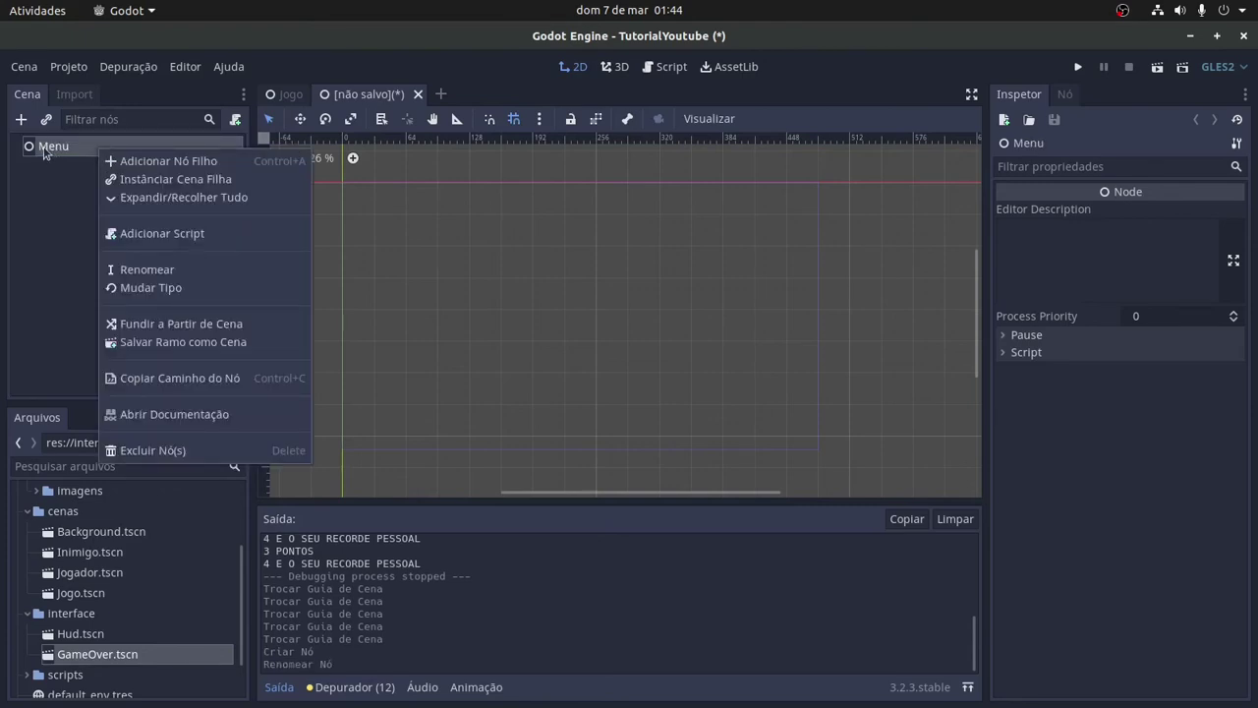
click(188, 168)
text(contro)
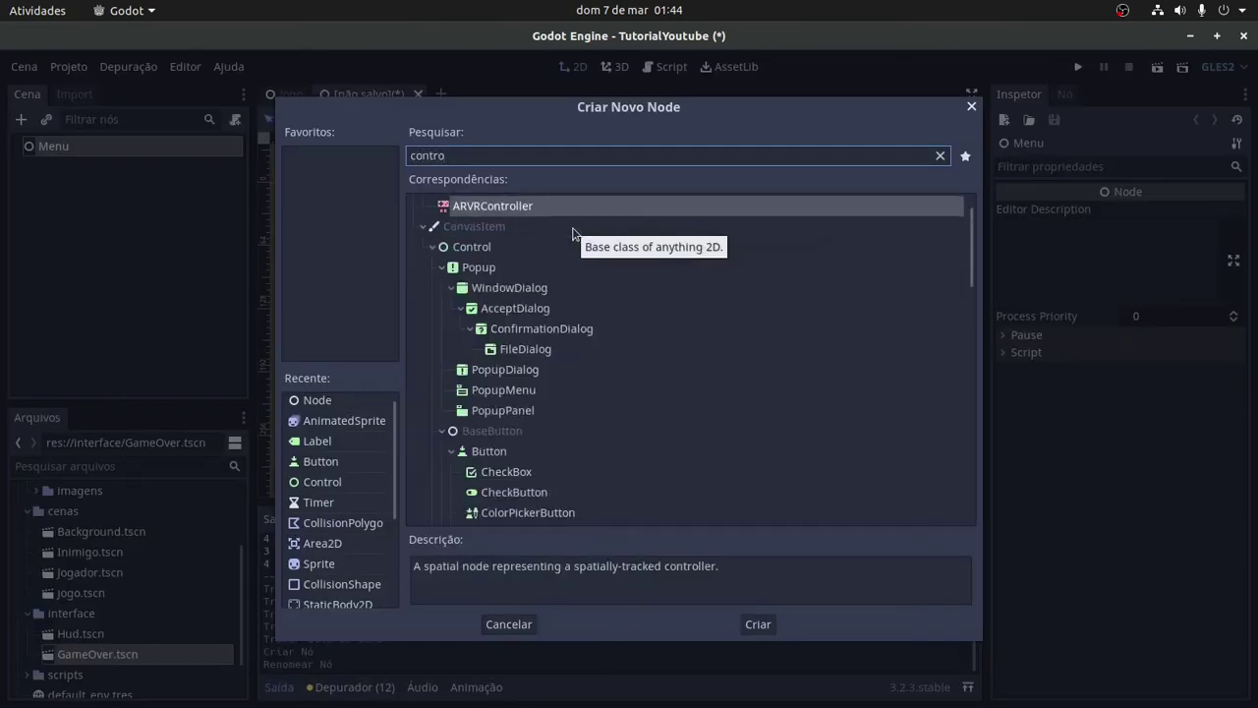
key(Down)
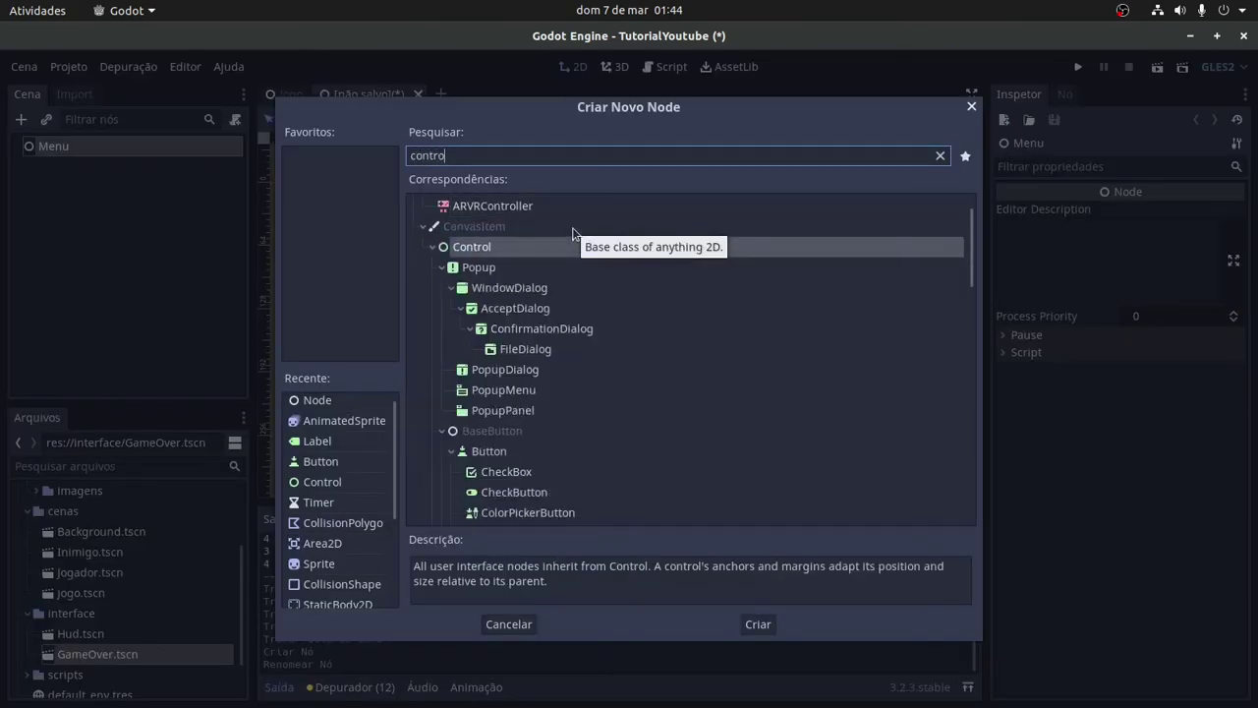
key(Return)
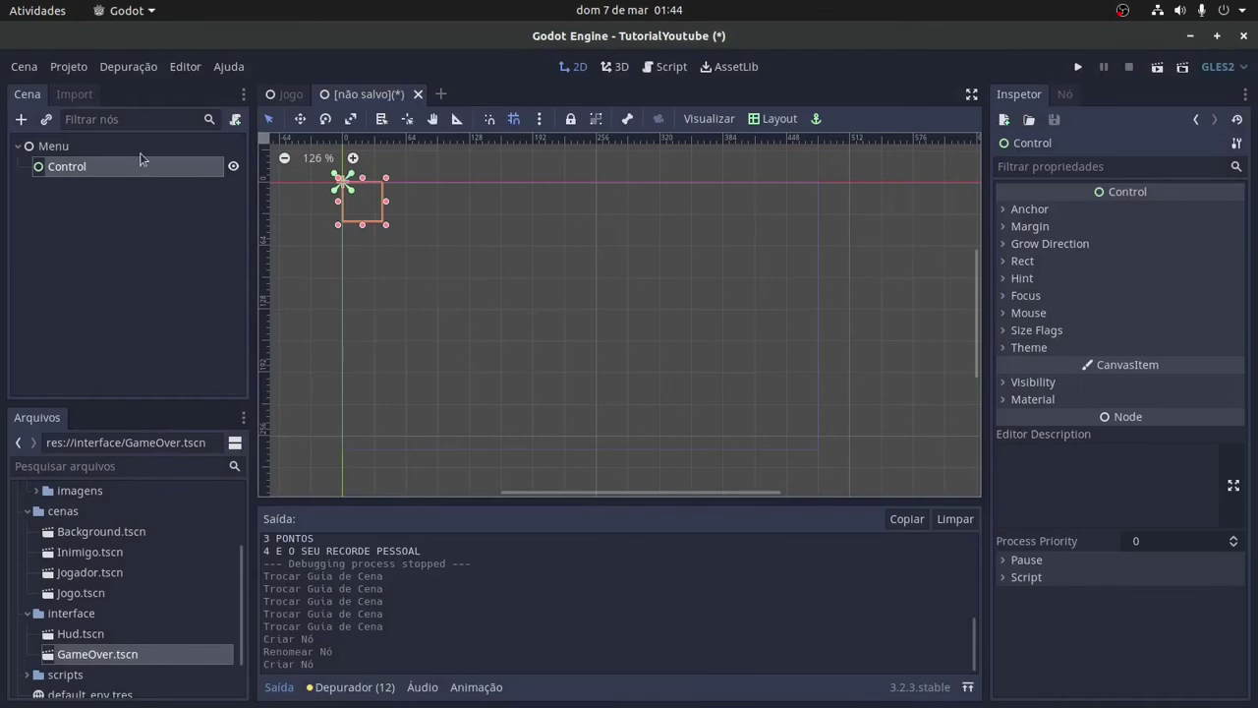
- Set the Control node's layout to Rect Completo so it fills the whole screen area
right_click(108, 170)
click(40, 168)
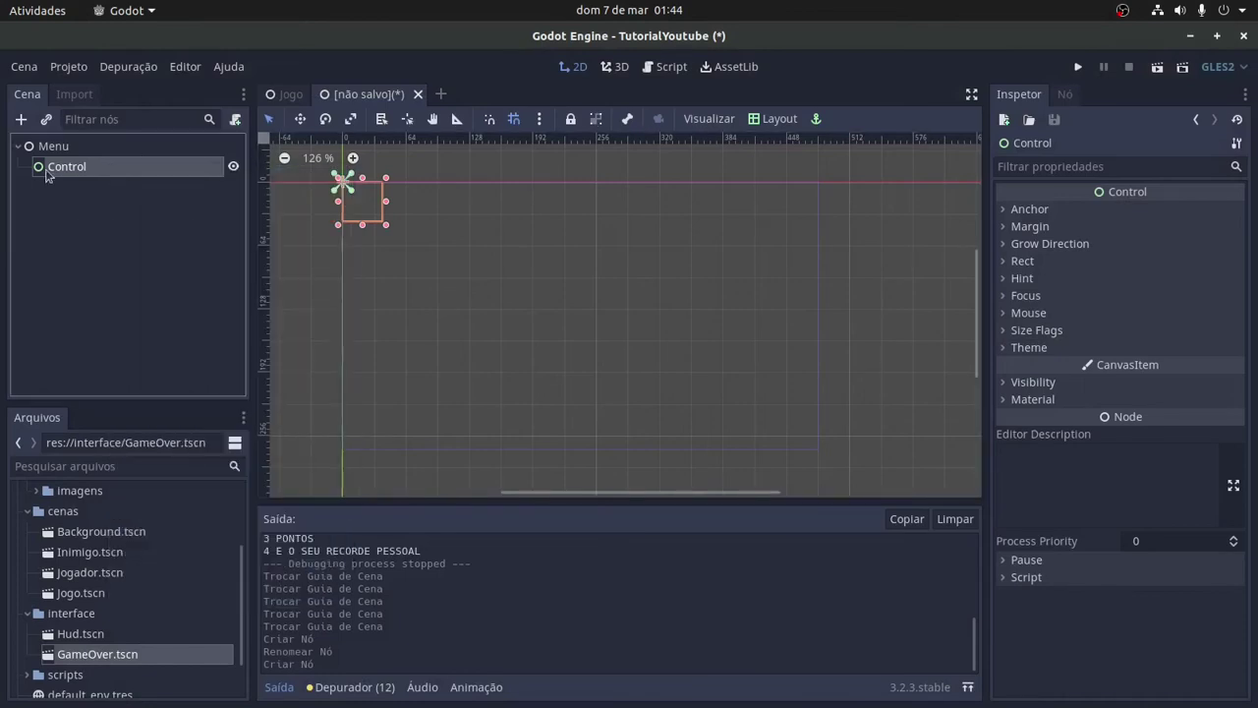
click(791, 120)
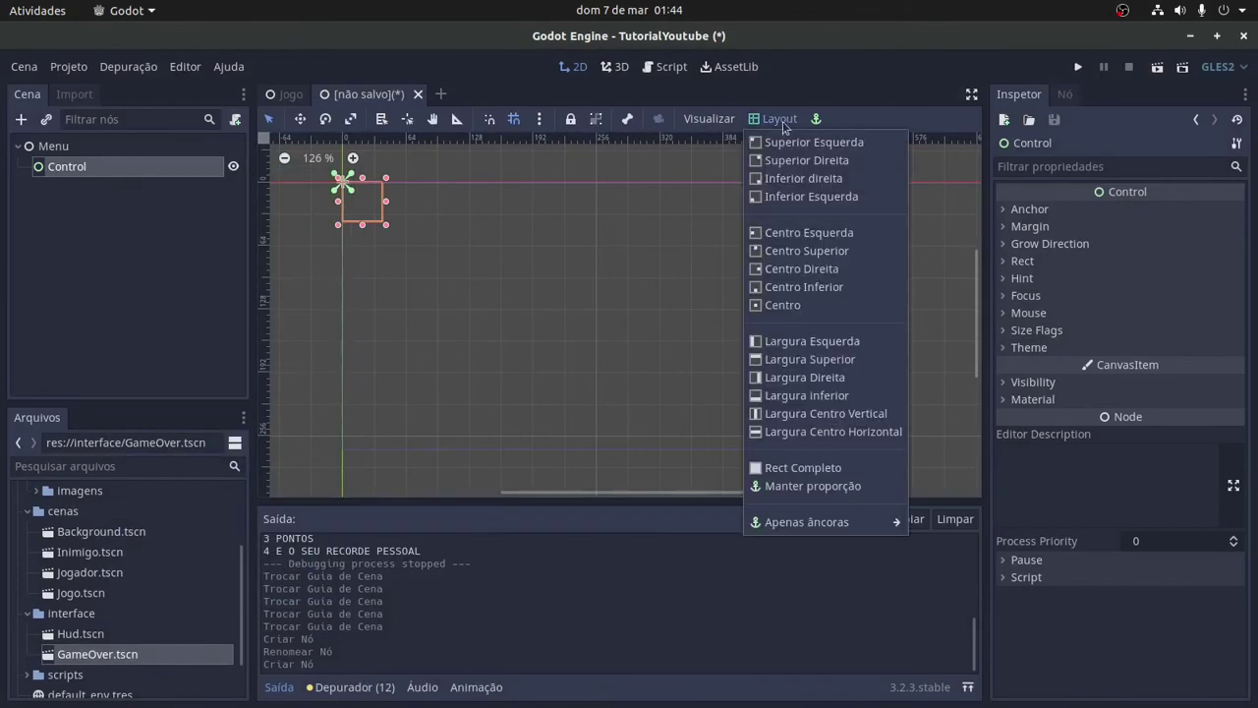
click(786, 469)
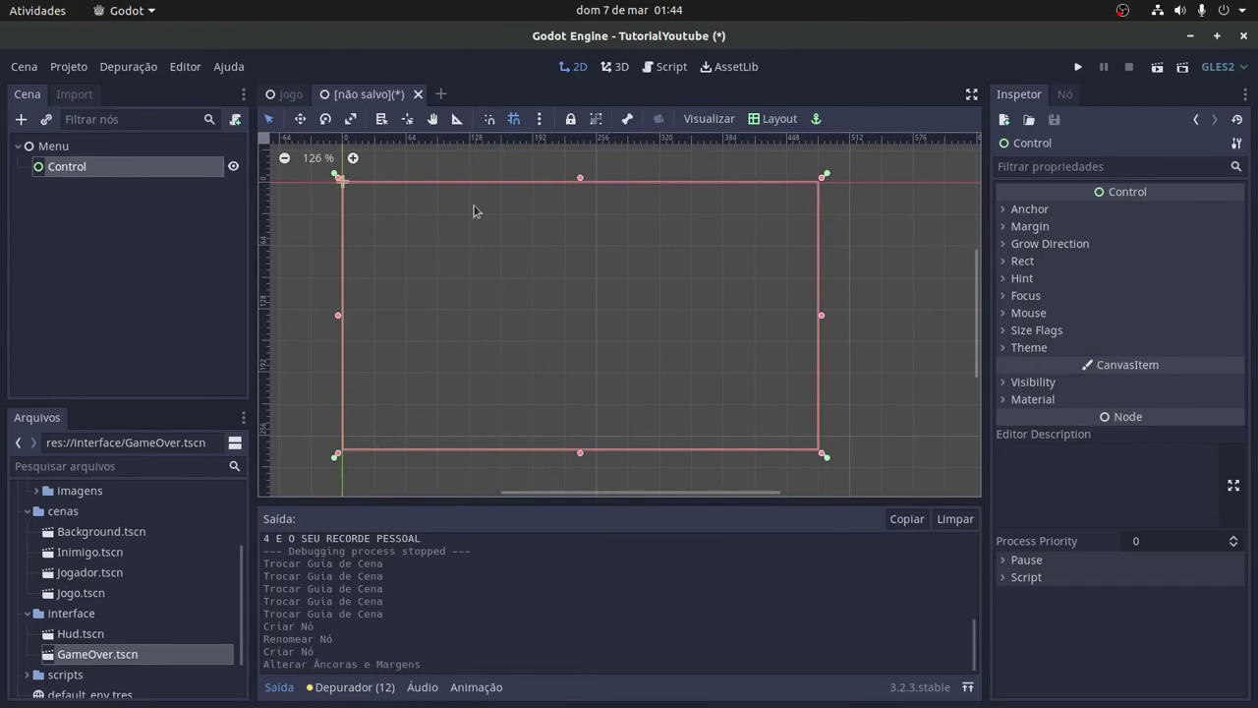
- Add a Label node as a child of the Control node
click(57, 176)
right_click(63, 175)
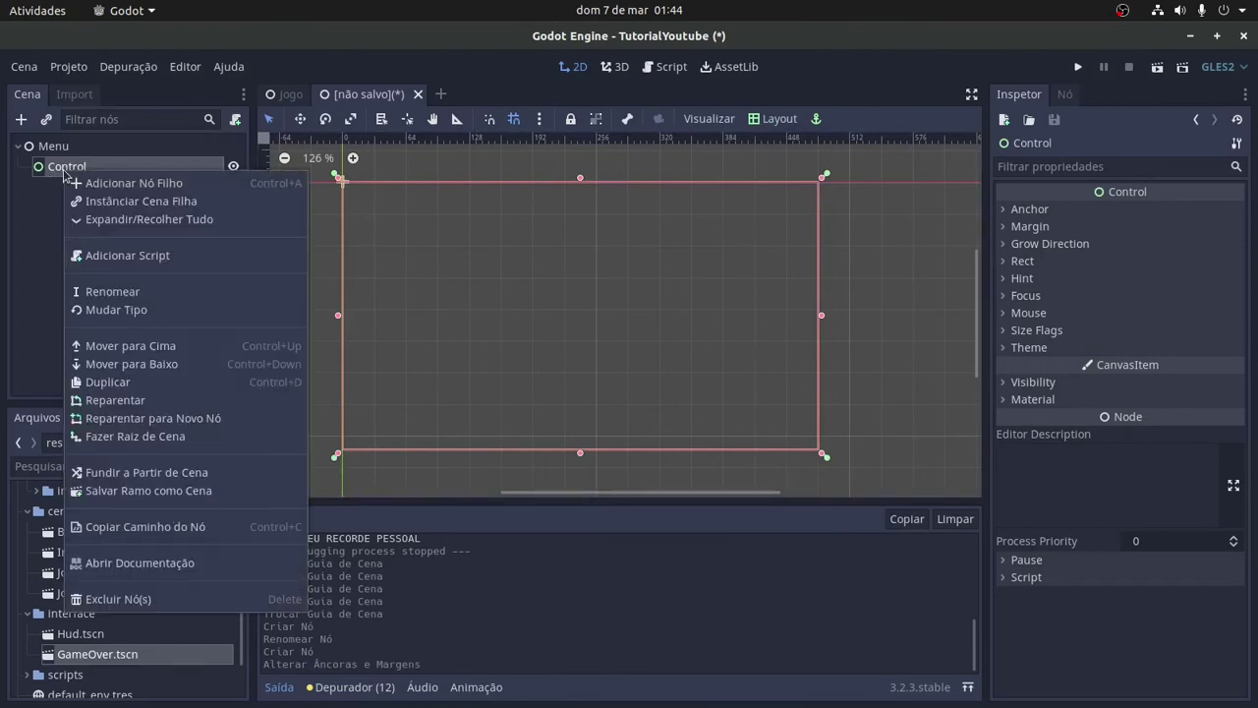
click(52, 180)
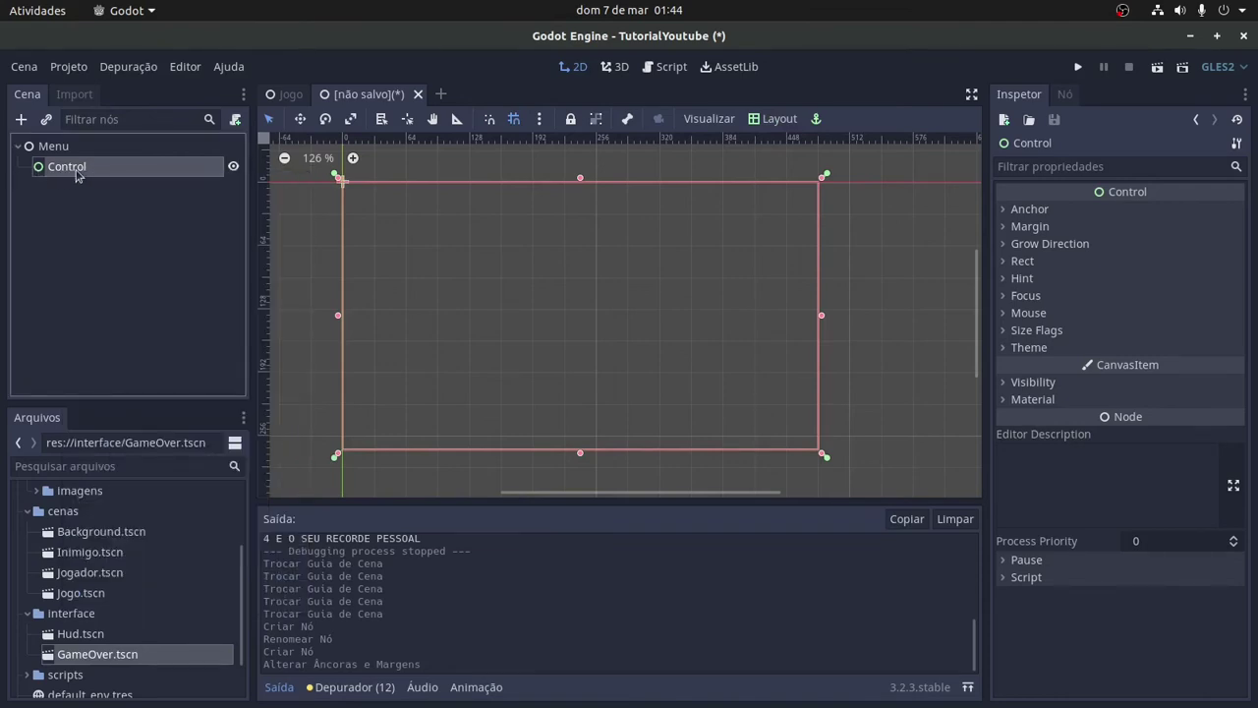
right_click(78, 175)
click(121, 189)
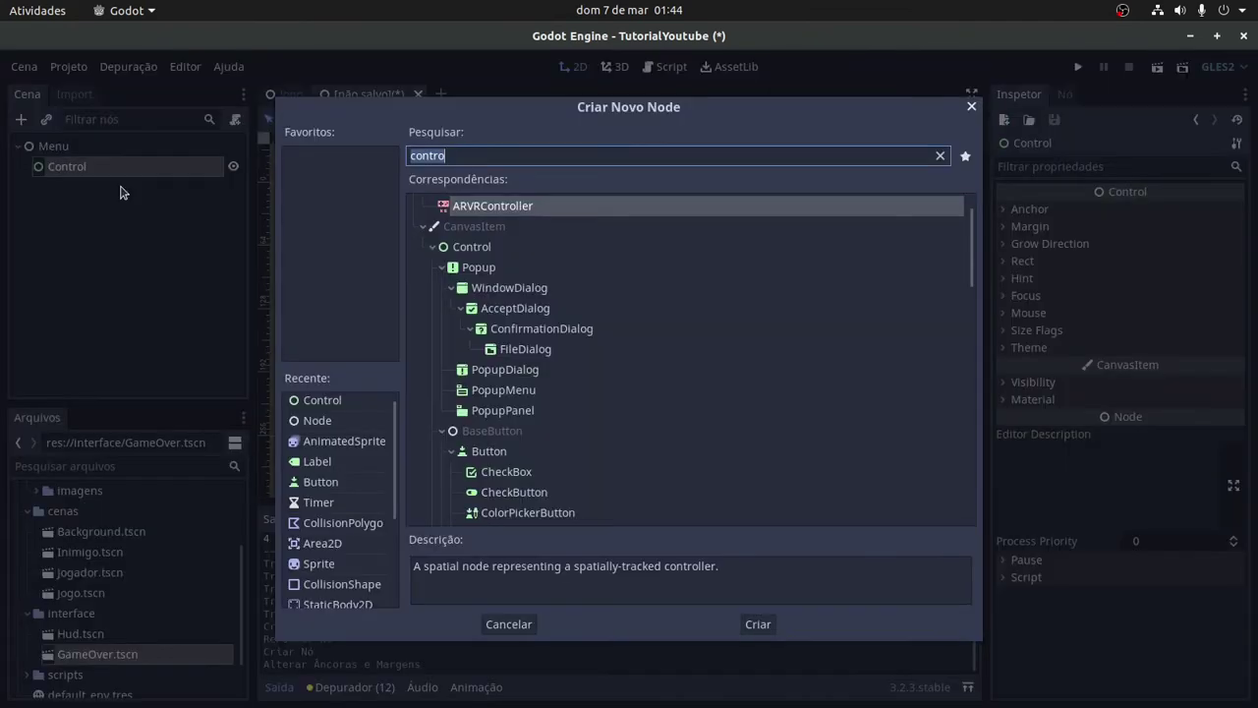
text(label)
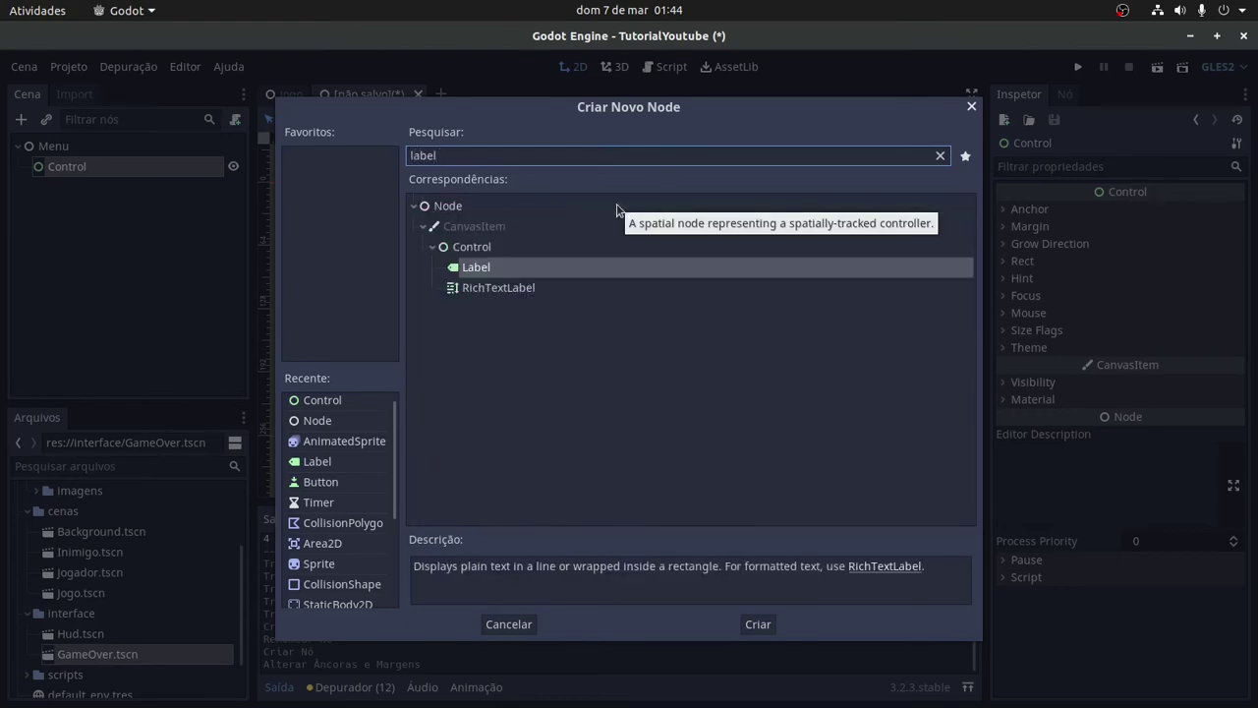
key(Return)
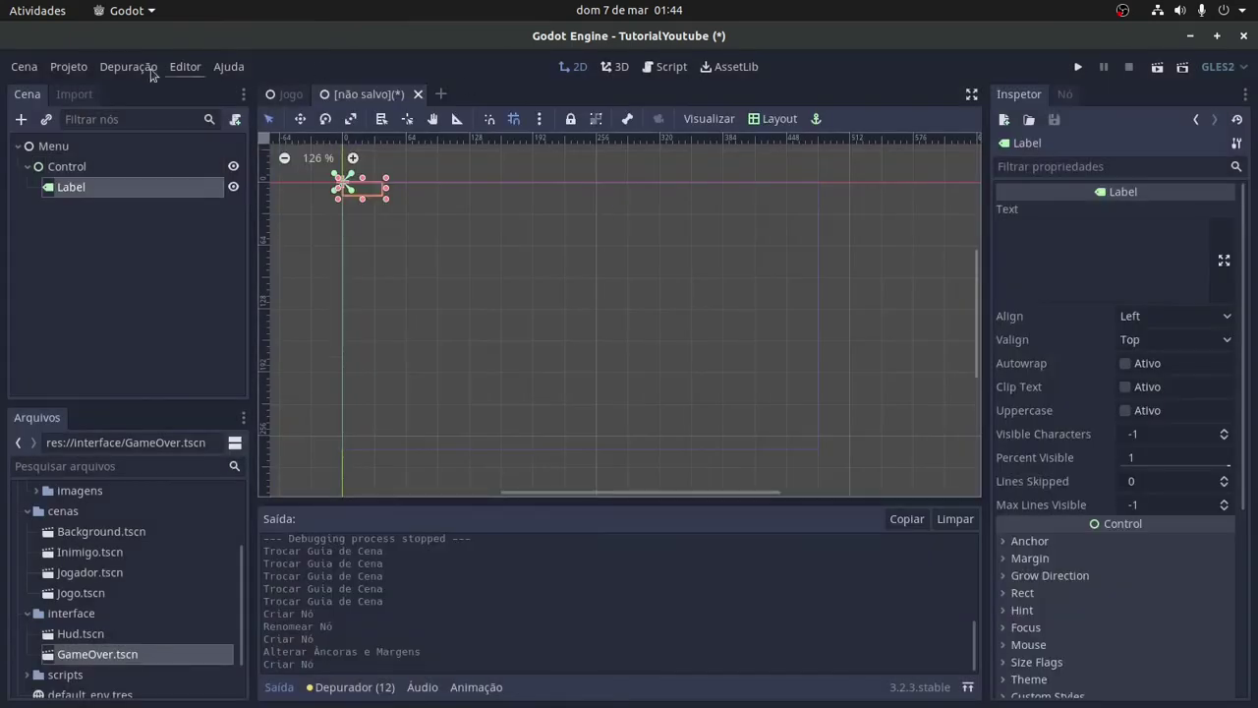
- Add a Button node as a child of the Control node
click(75, 171)
right_click(74, 173)
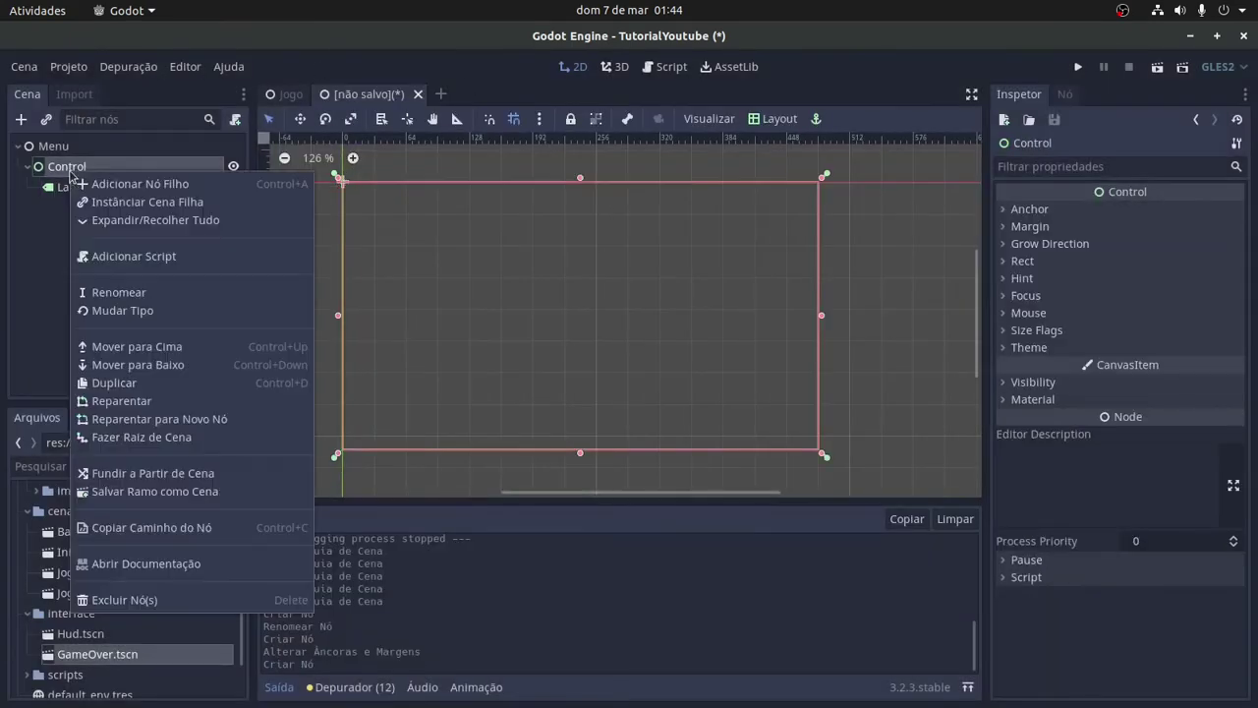
click(96, 190)
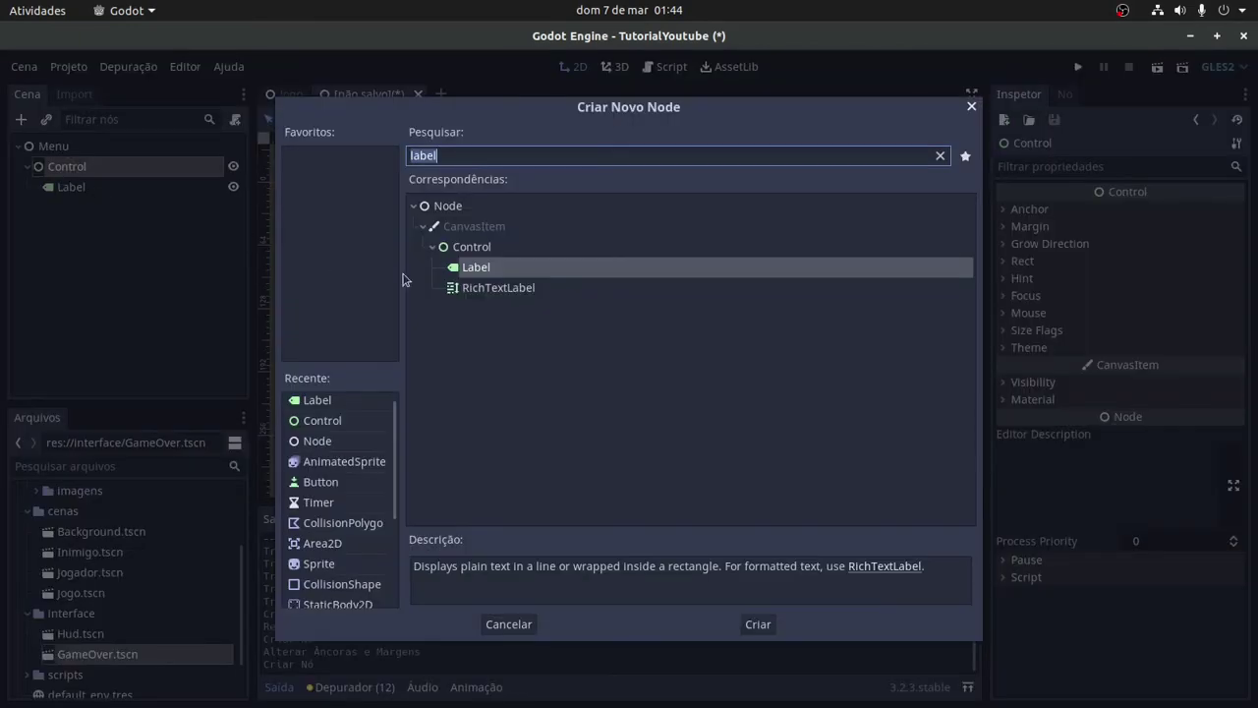
text(butto)
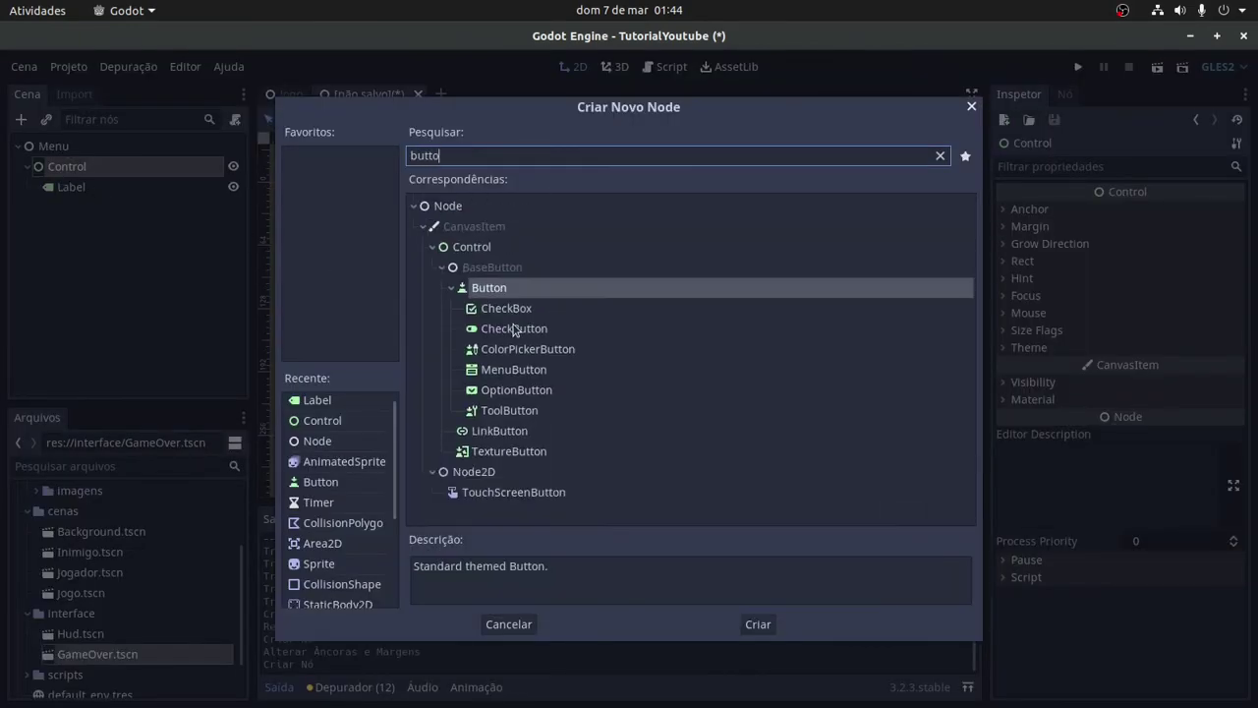
key(Return)
- Add a second Button node as a child of the Control node
click(112, 167)
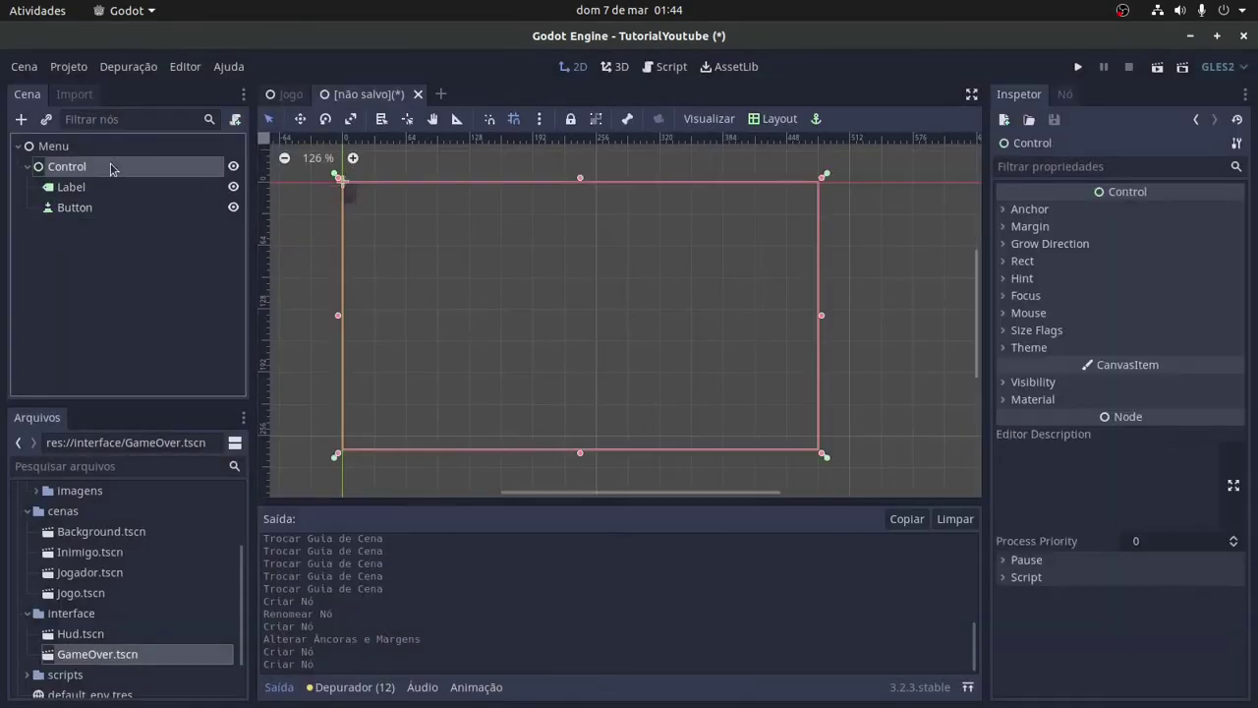
right_click(71, 177)
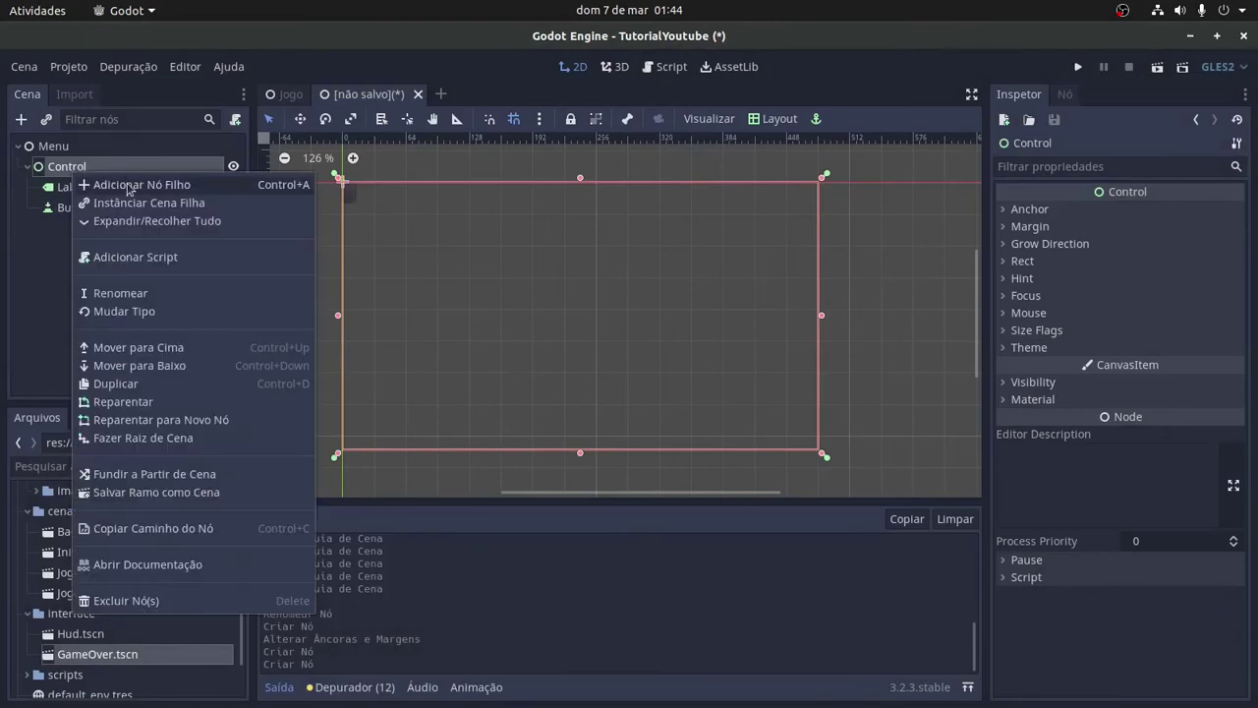
click(127, 186)
text(but)
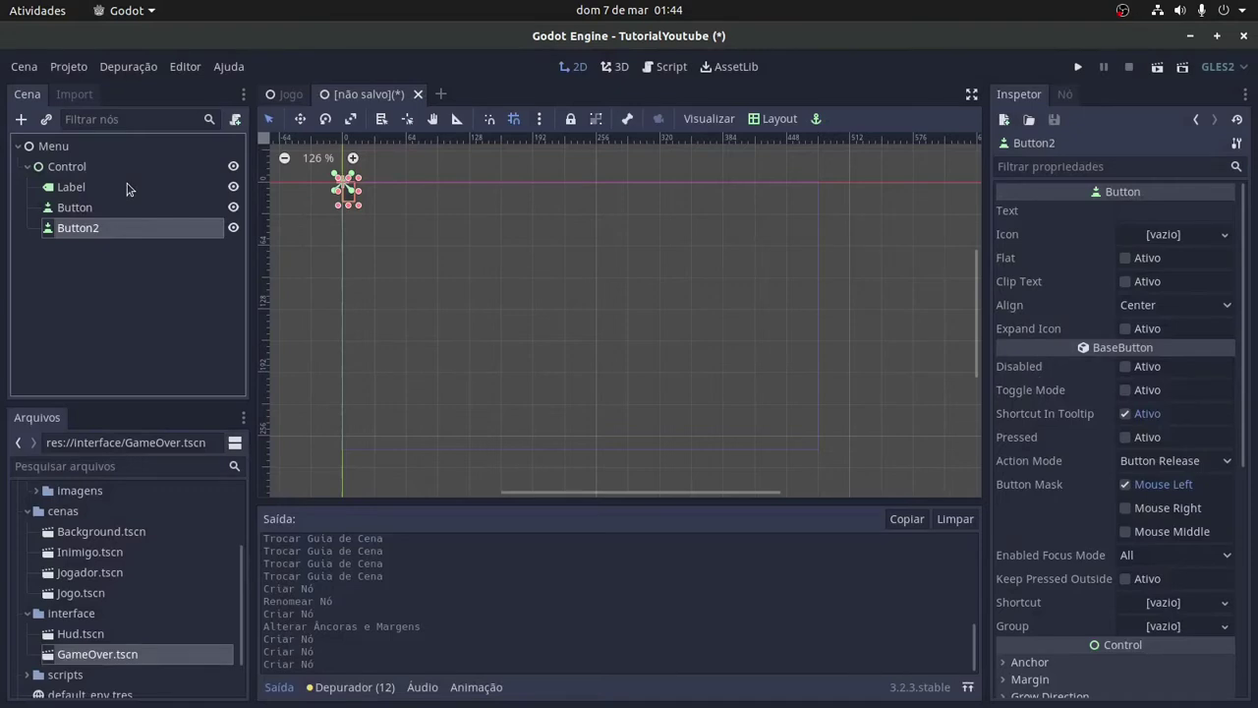
- Rename the Label node under Control to LabelJogo
click(96, 188)
click(79, 166)
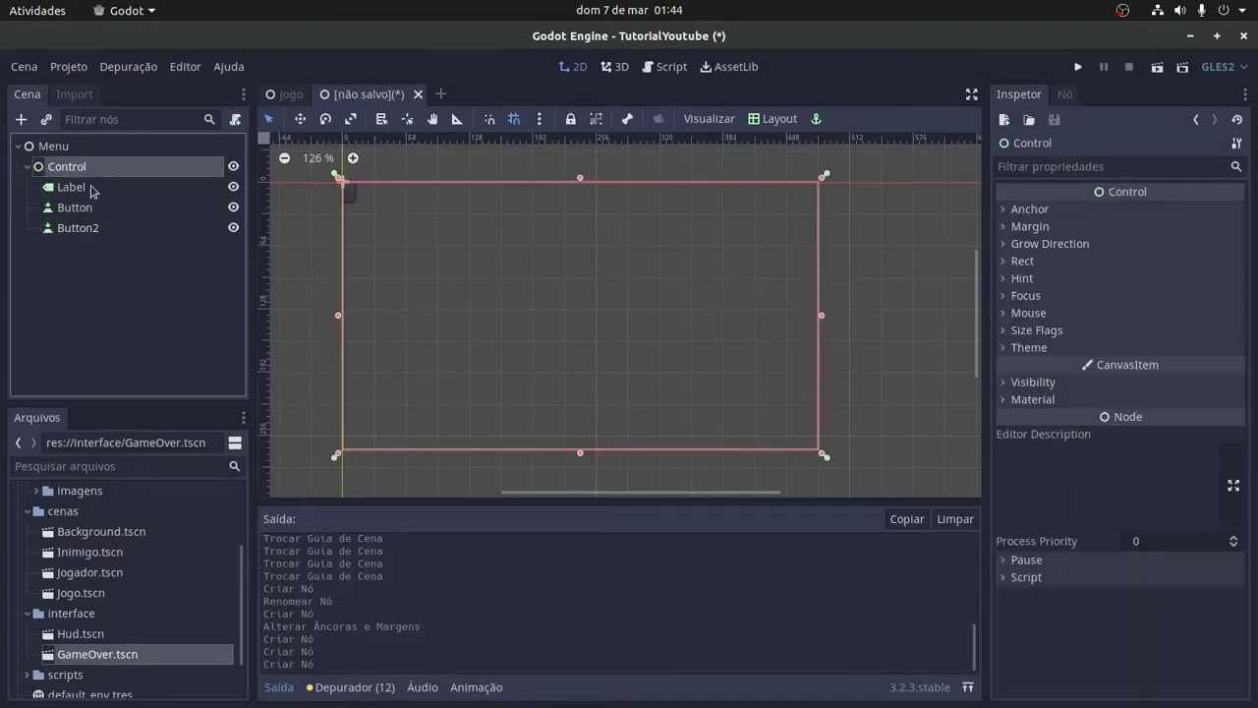
click(92, 189)
click(105, 187)
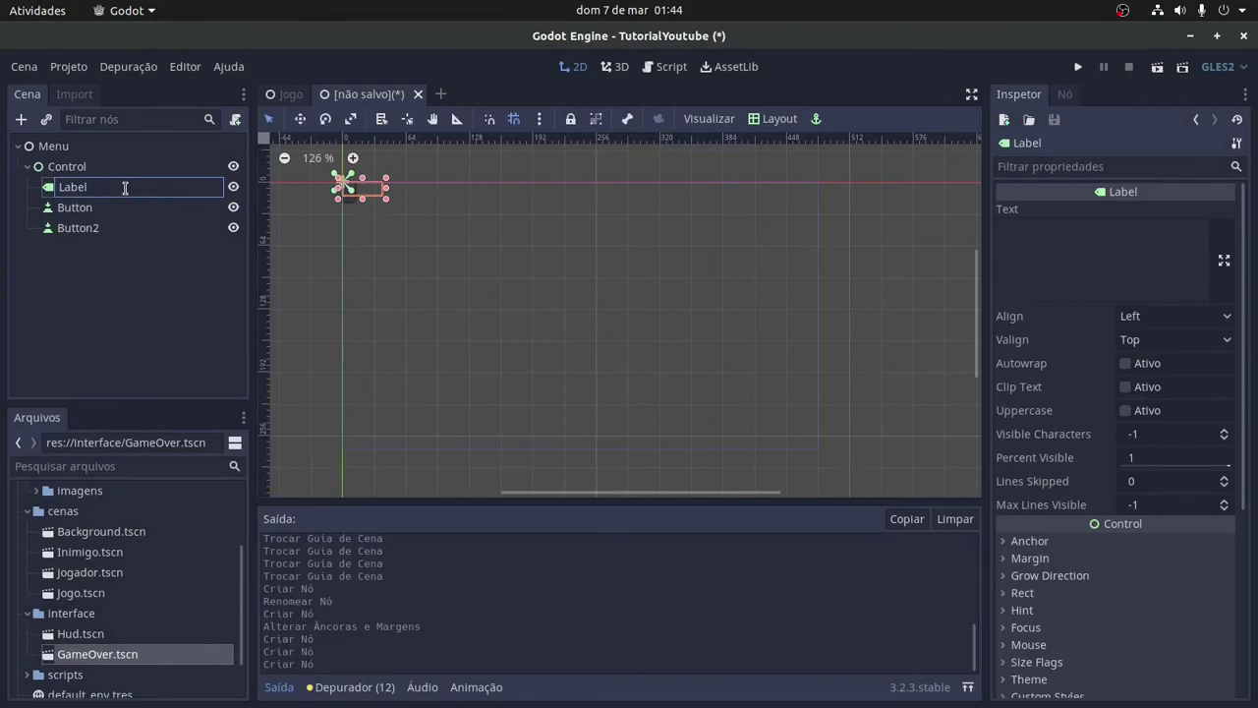
key(Return)
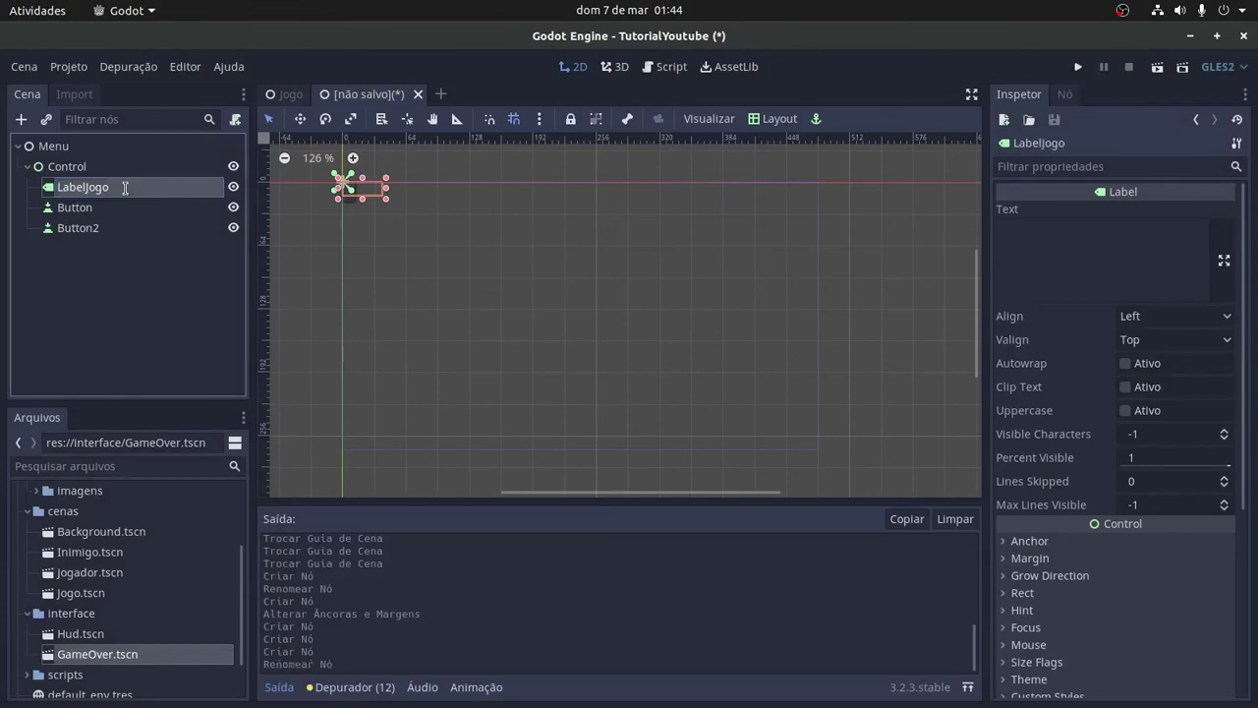
- Delete the Button2 node from the Menu scene
click(83, 208)
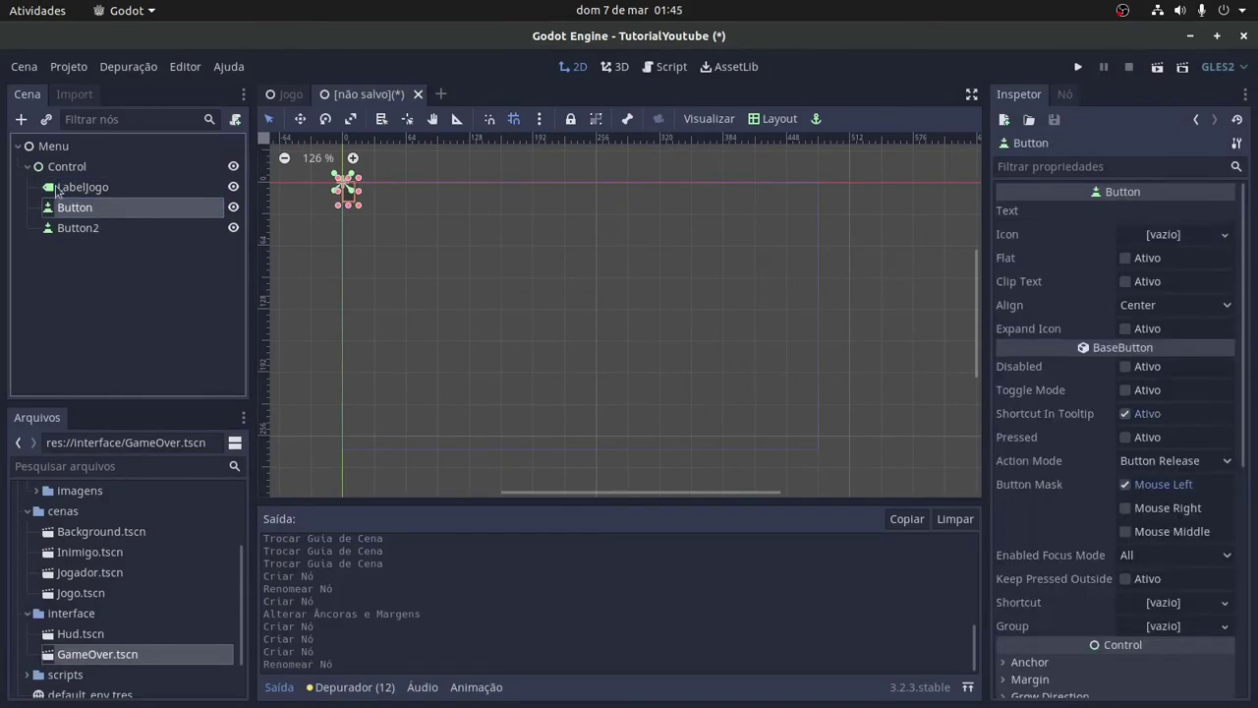
click(128, 224)
key(Delete)
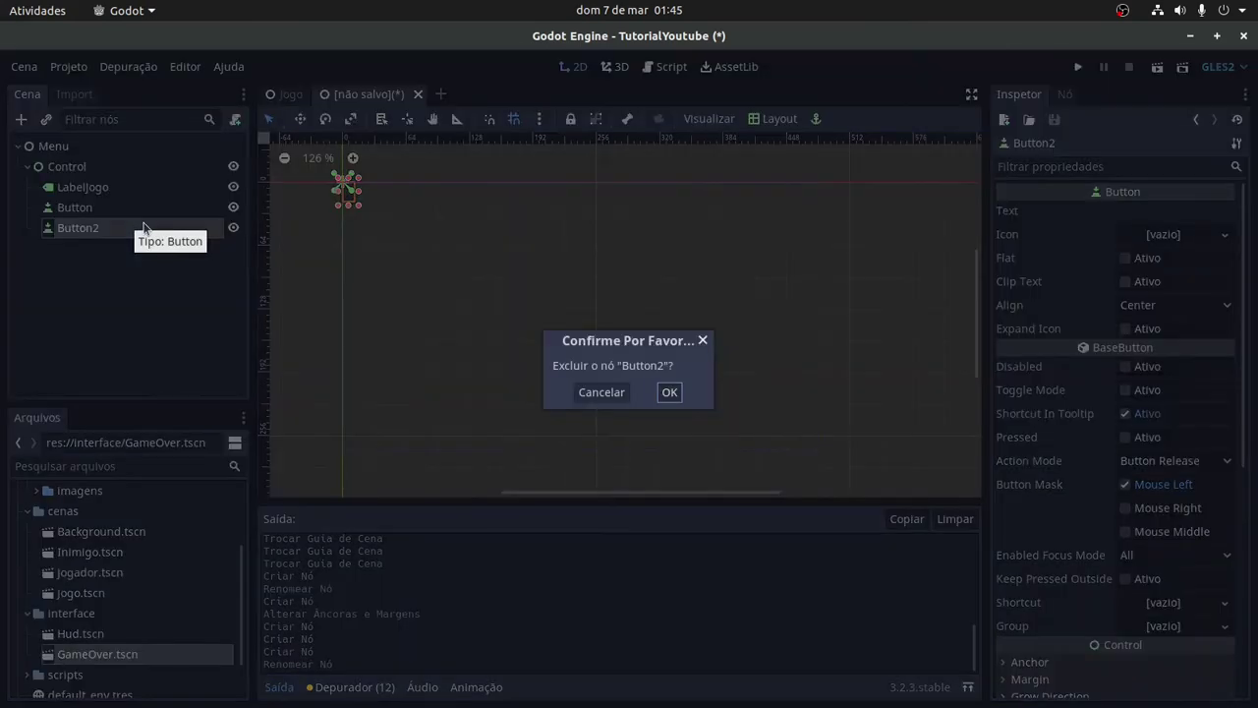
key(Return)
- Rename the Button node under Control to ButtonJogo
click(118, 207)
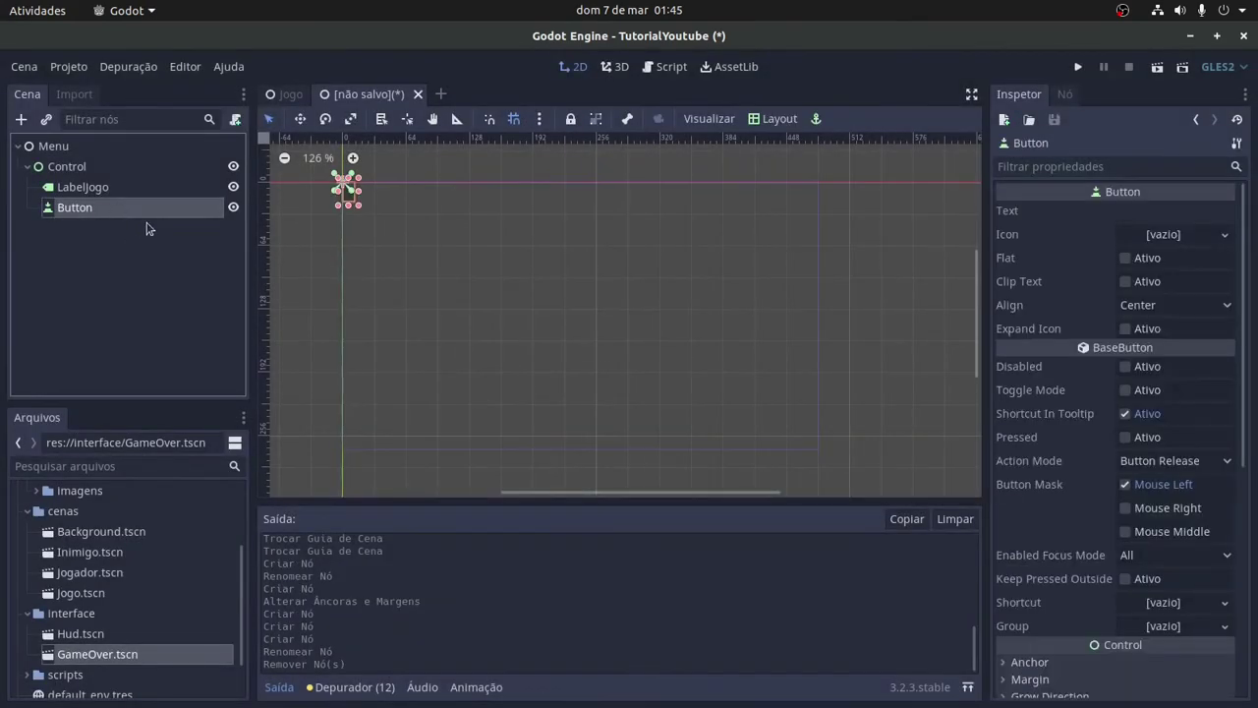
click(142, 209)
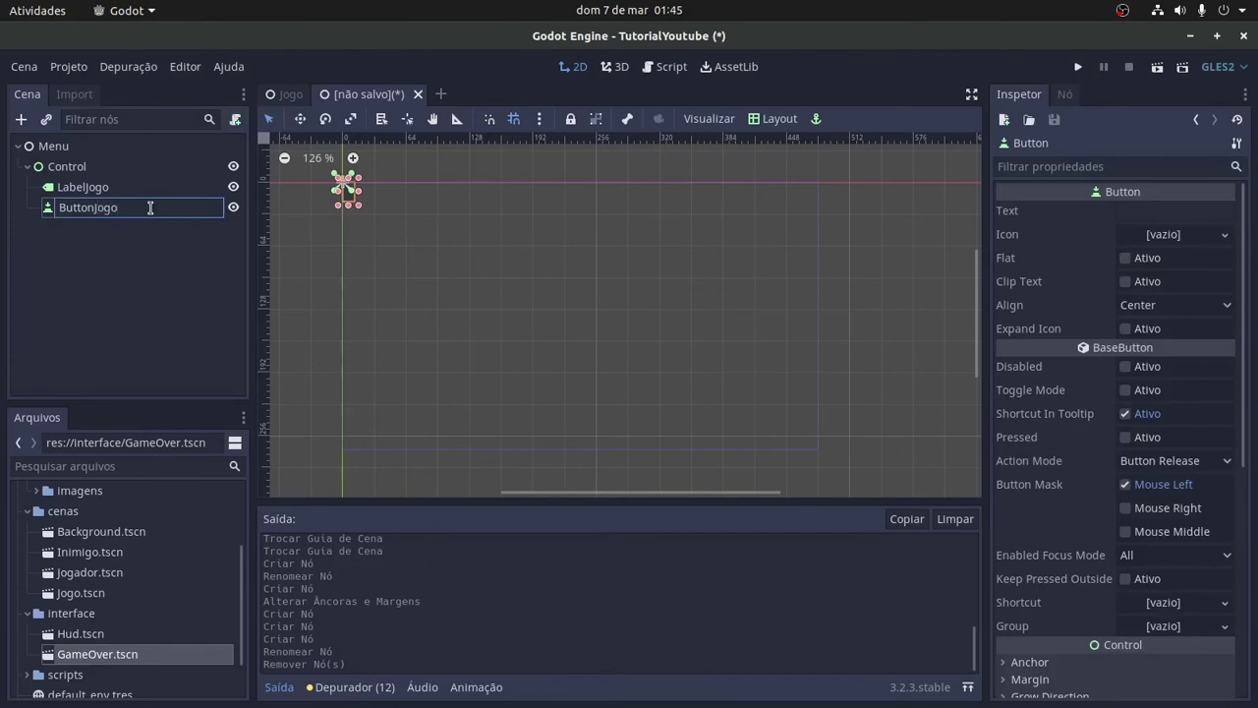
key(Return)
- Set the text of the LabelJogo node to "NOME DO JOGO"
click(139, 167)
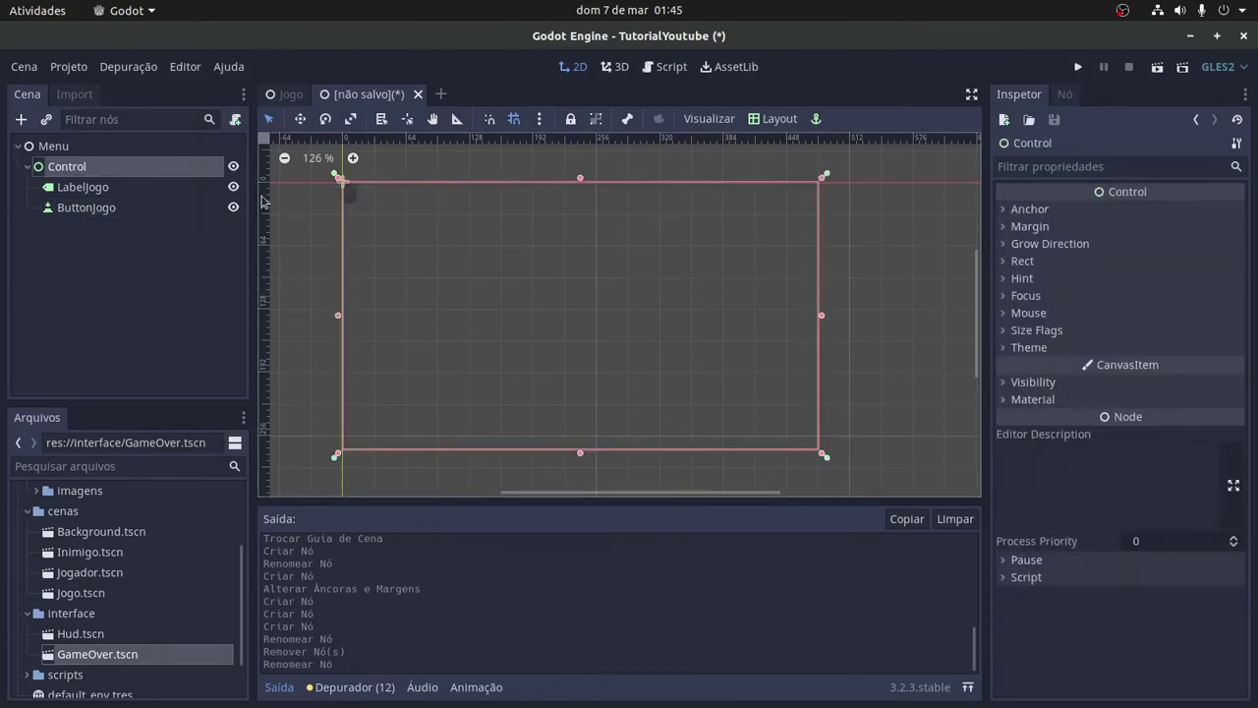
click(153, 189)
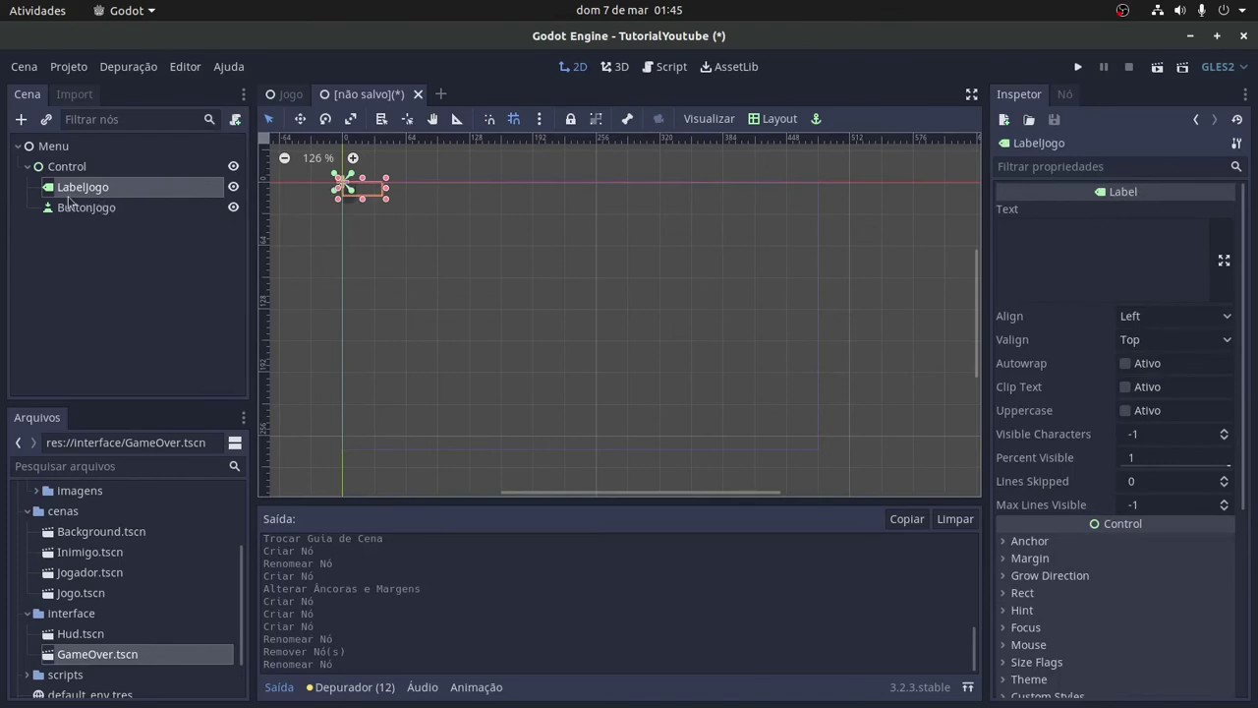
click(1066, 259)
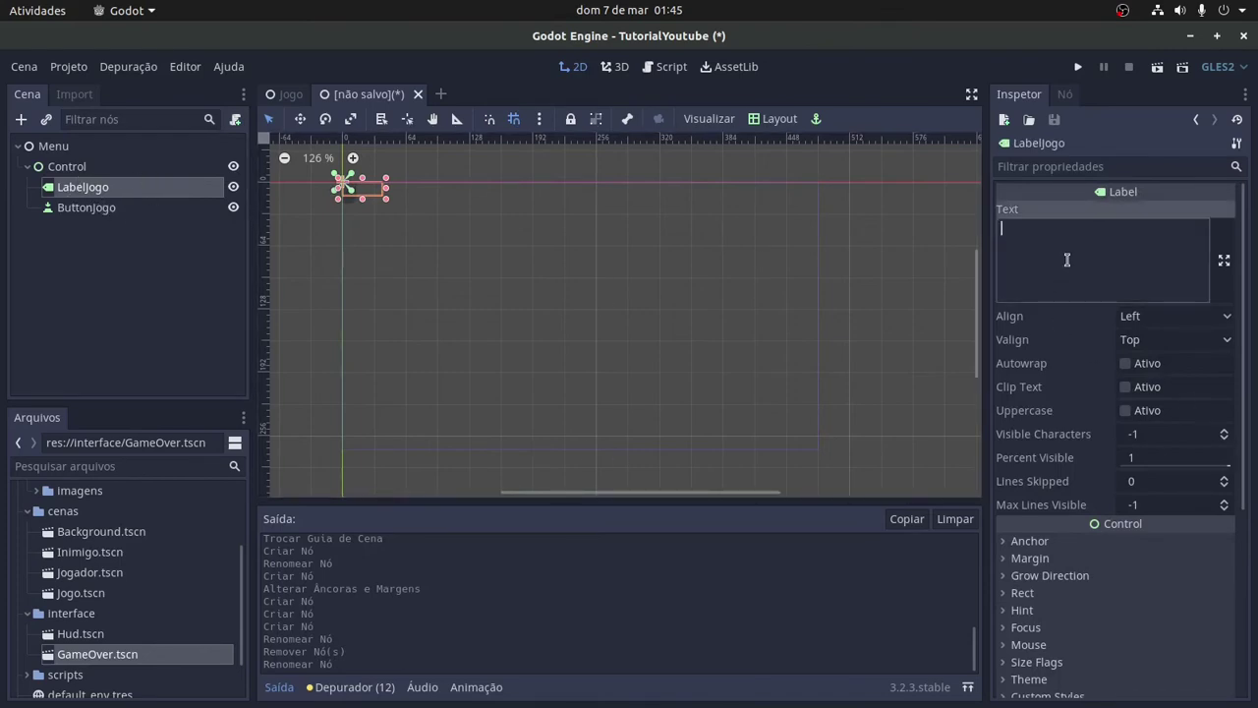
text(NOME DO)
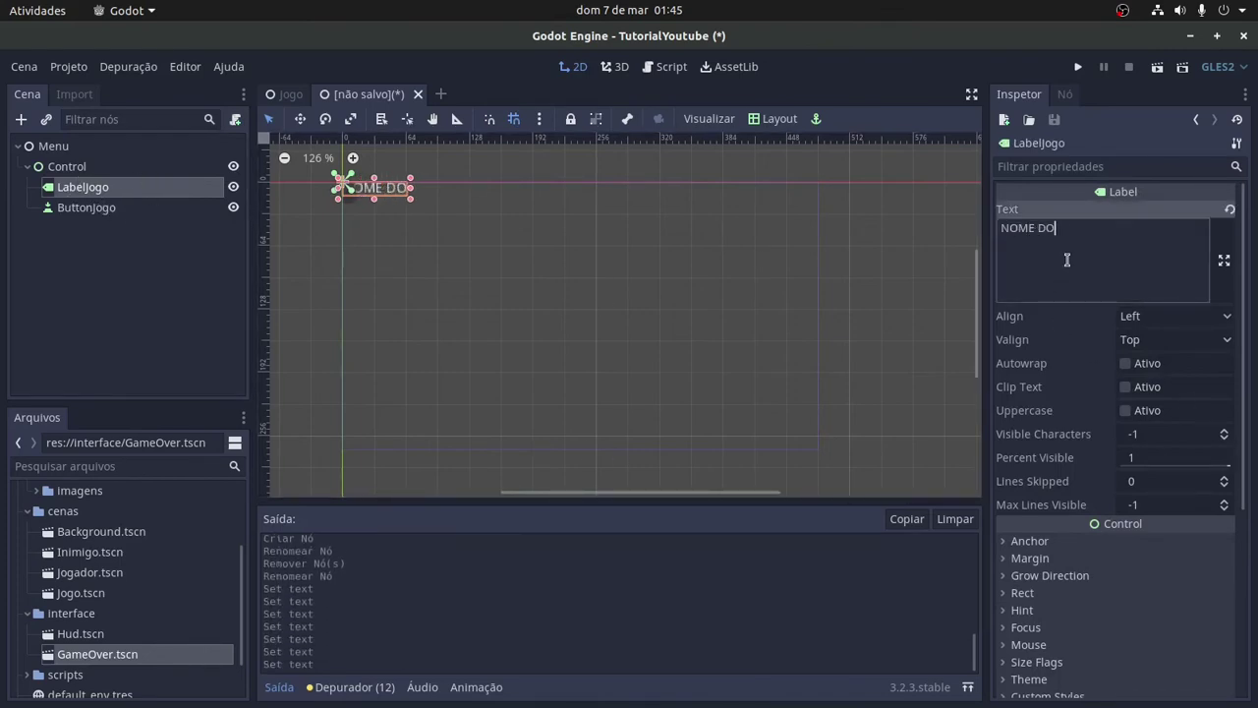
text( JOGO)
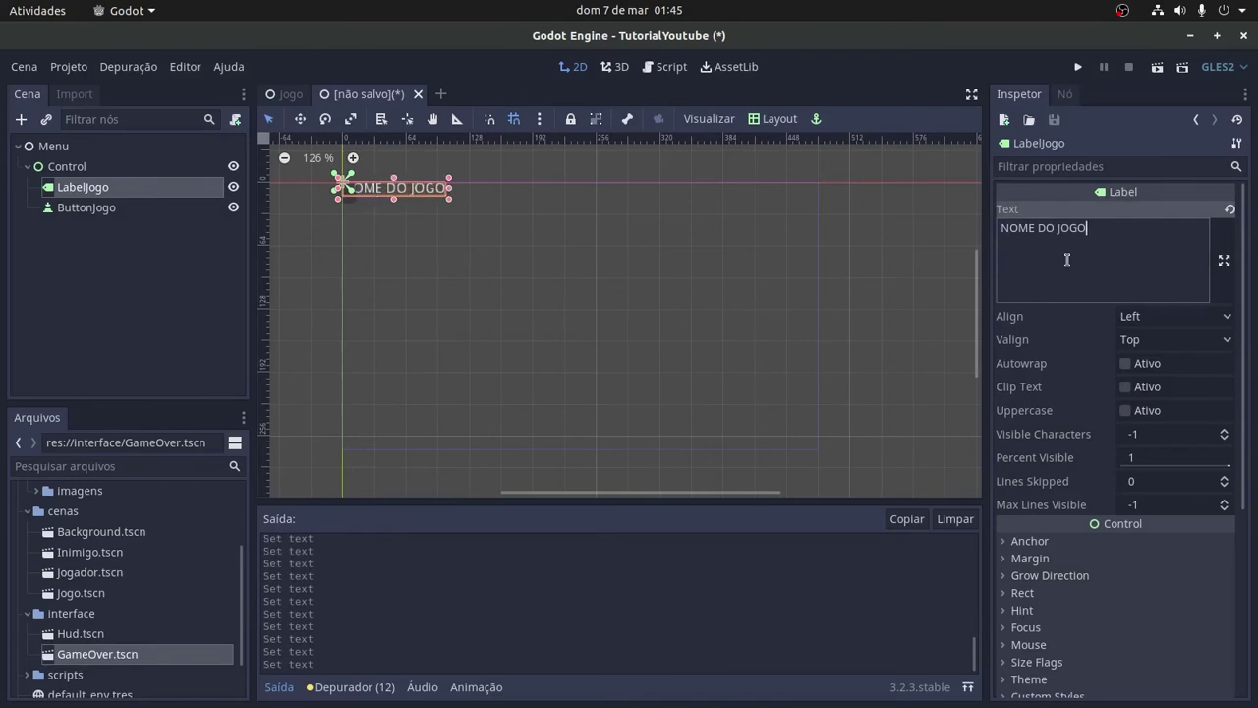
click(747, 205)
click(378, 196)
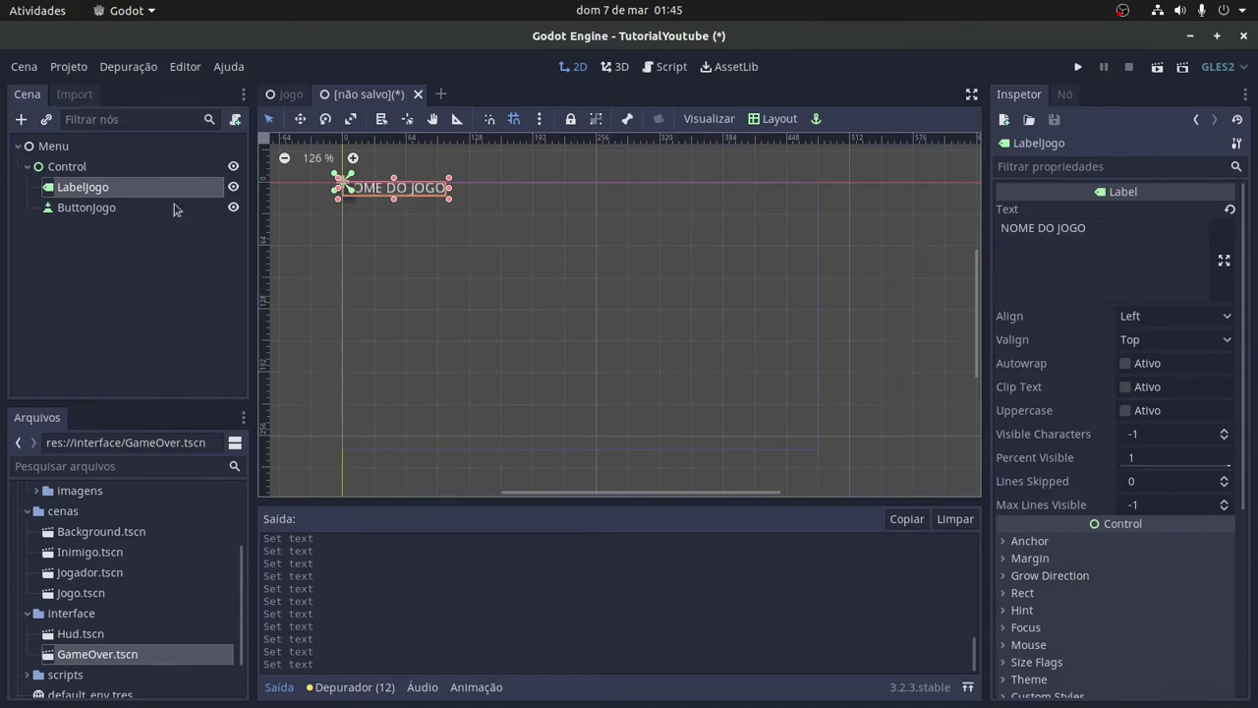
- Set the text of the ButtonJogo node to "JOGAR"
click(116, 218)
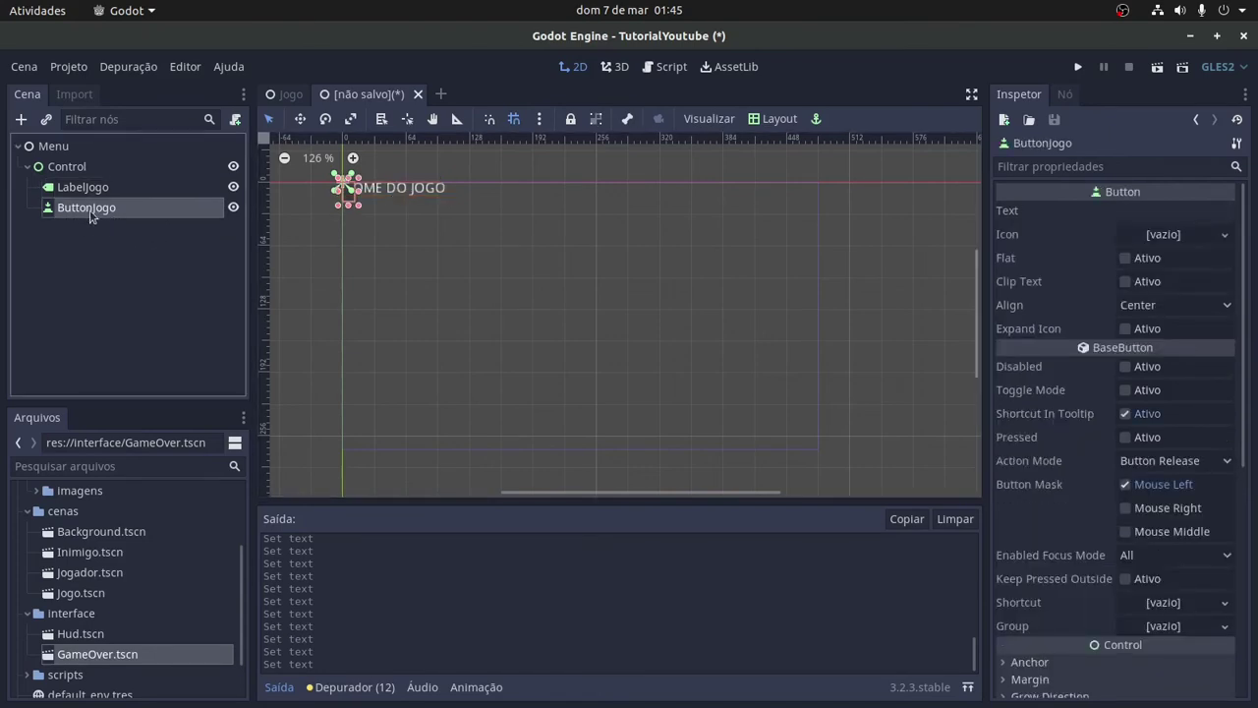
click(1165, 210)
text(JOGAR)
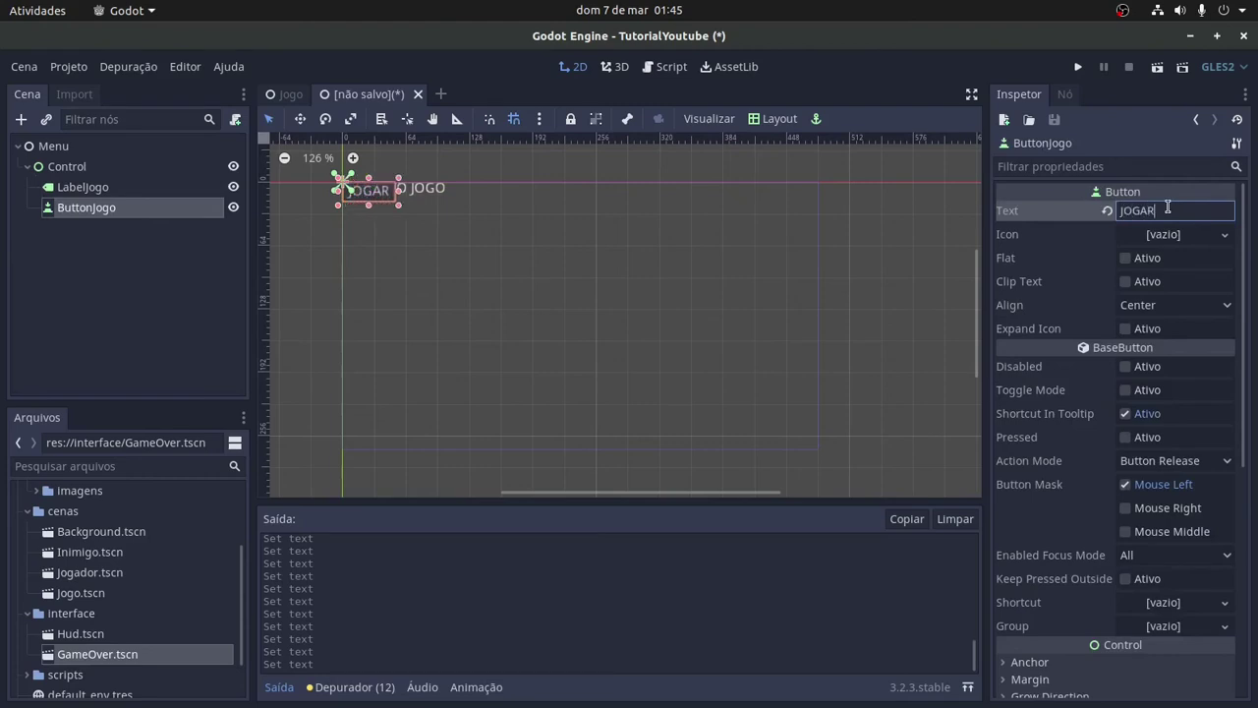
key(Return)
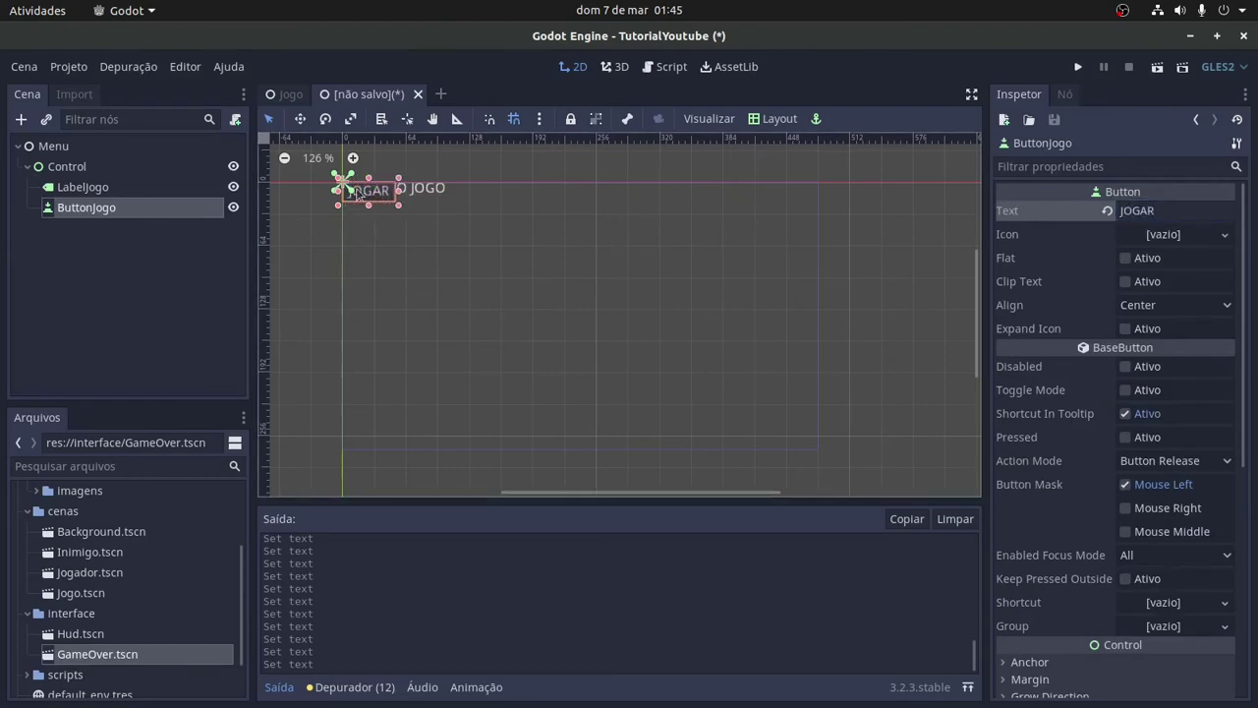
- Assign a new DynamicFont as the custom font of the LabelJogo node and expand its properties
click(79, 167)
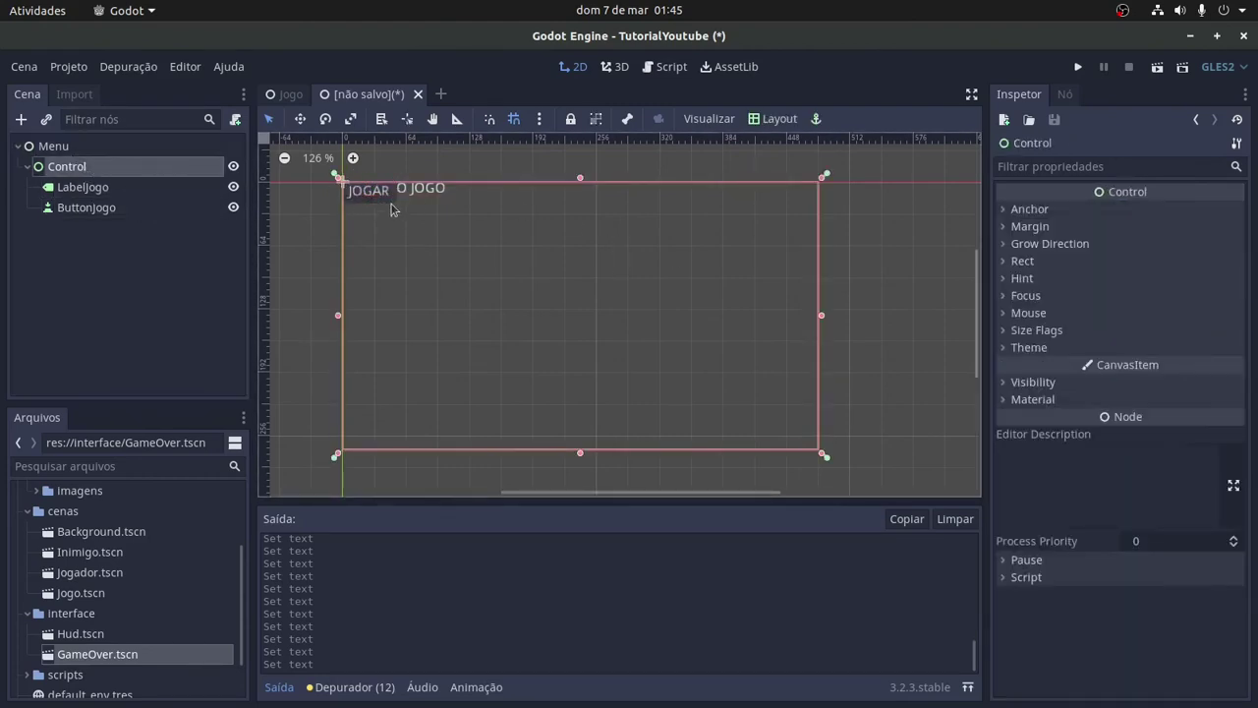
click(85, 190)
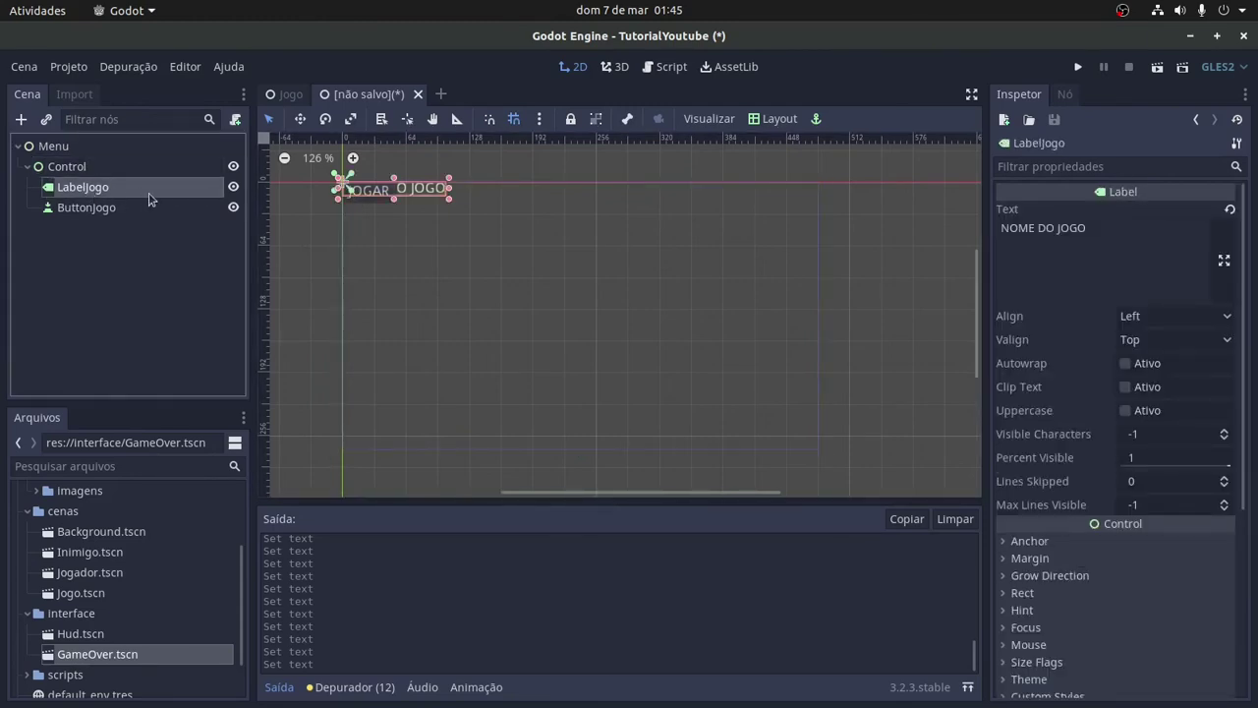
scroll(1127, 543, down, 5)
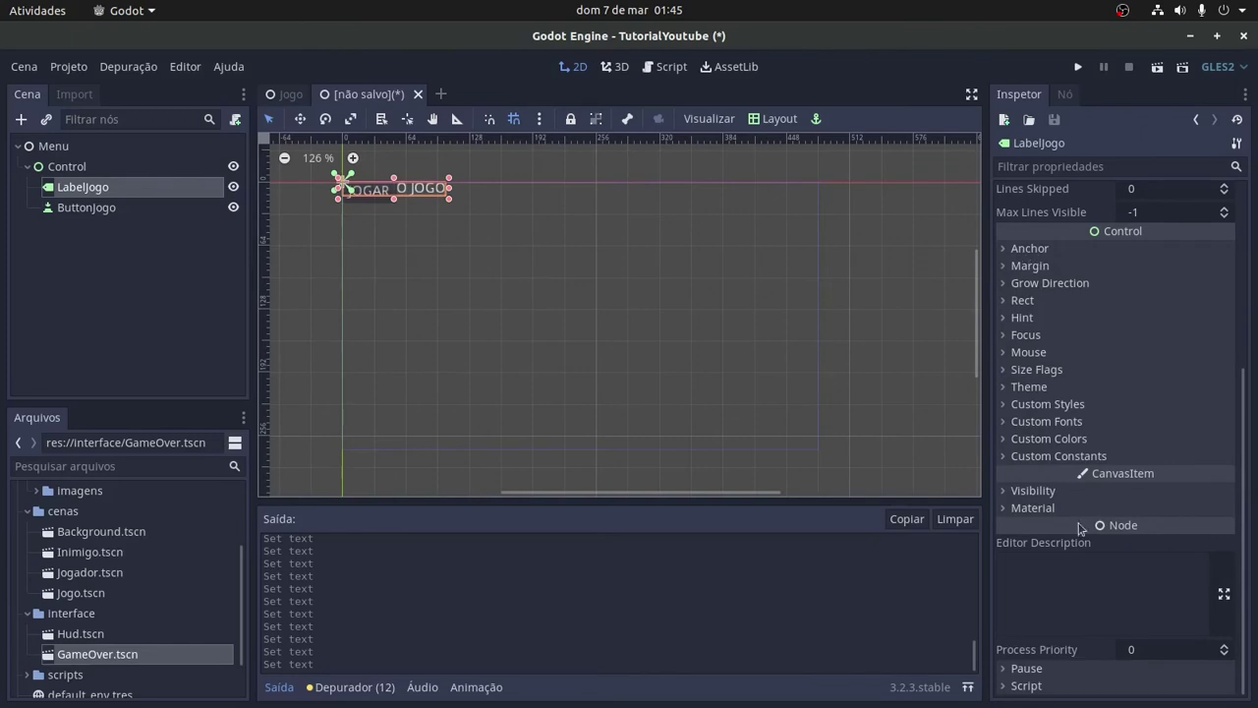
click(1003, 422)
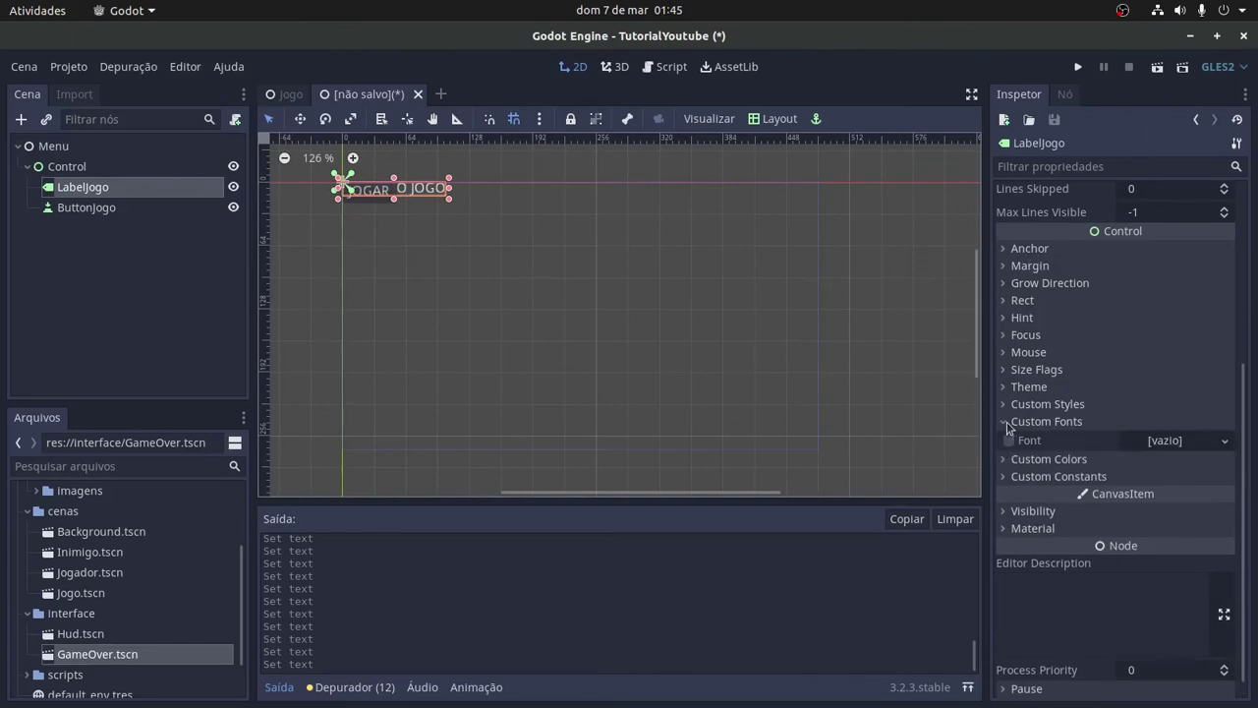
click(1154, 444)
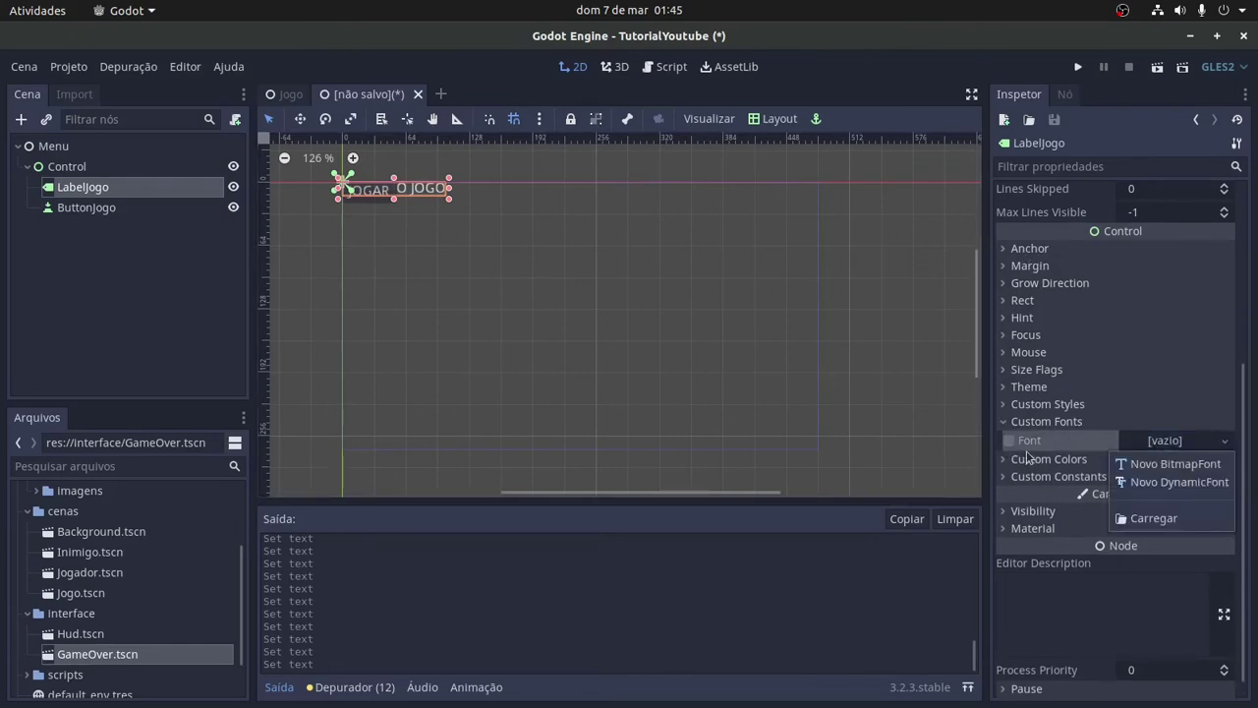
click(1176, 482)
click(1172, 440)
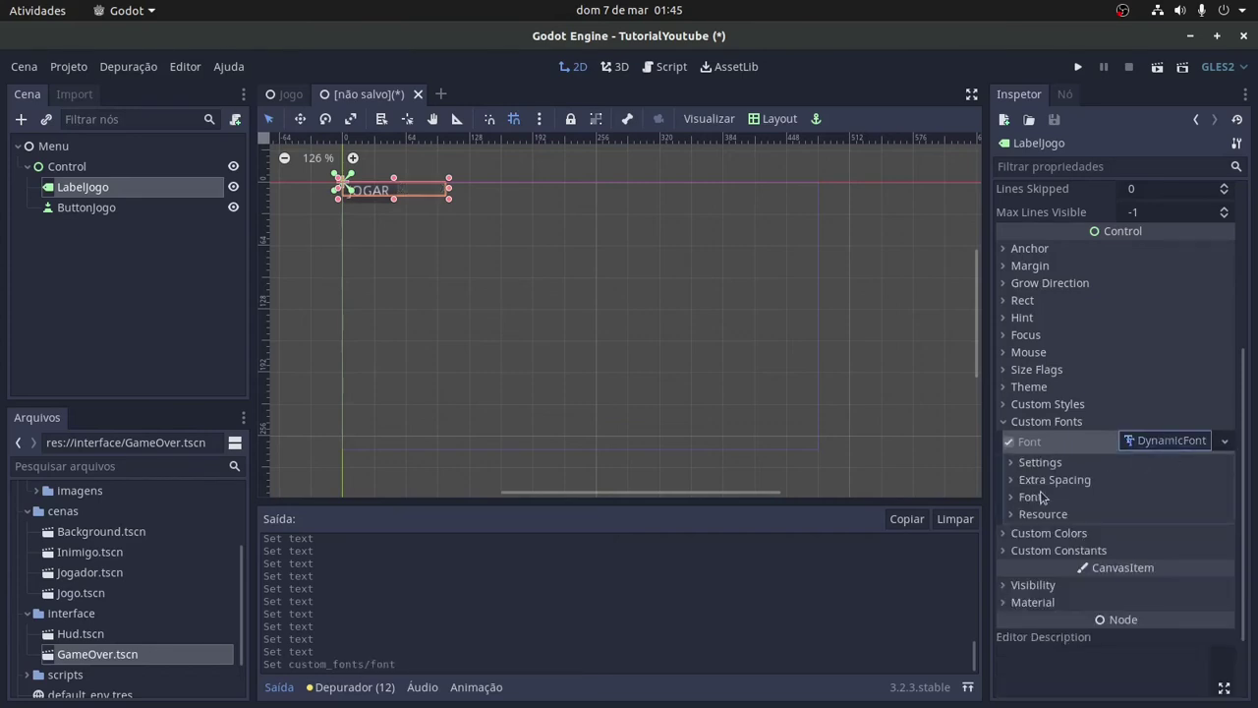
- Use joystix monospace.ttf from the fontes folder as the font data of LabelJogo's DynamicFont
click(1016, 503)
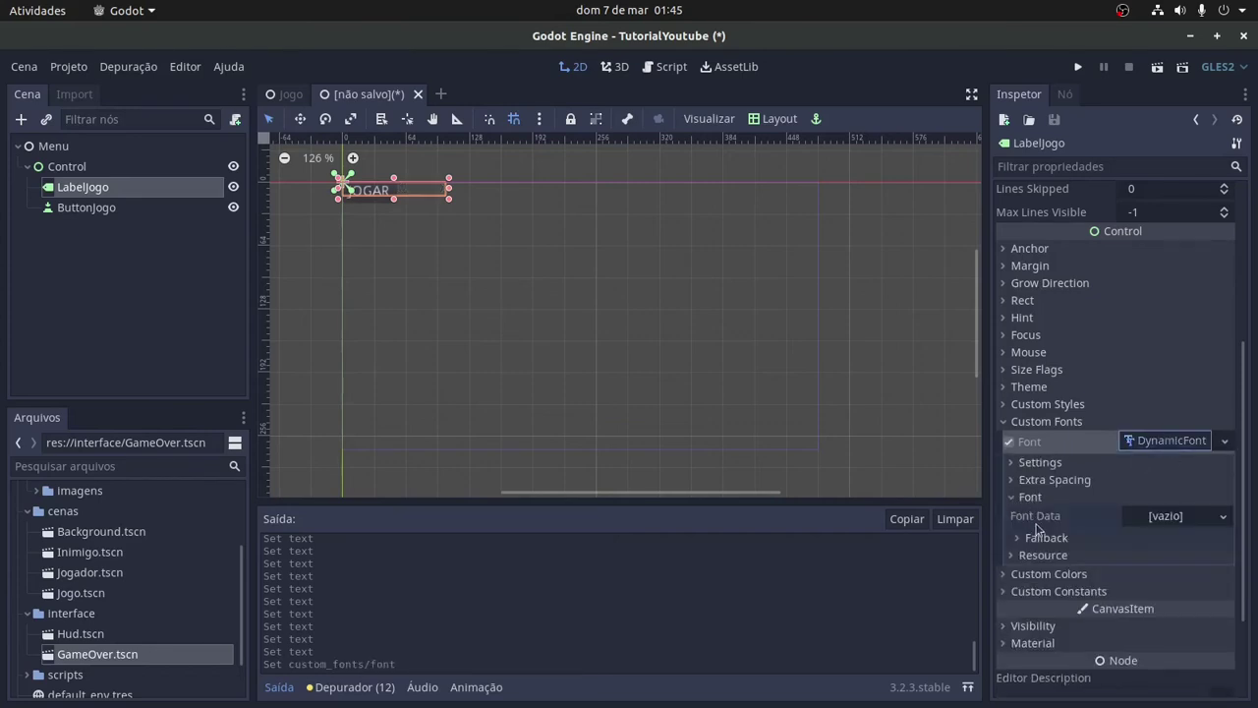
scroll(61, 582, up, 5)
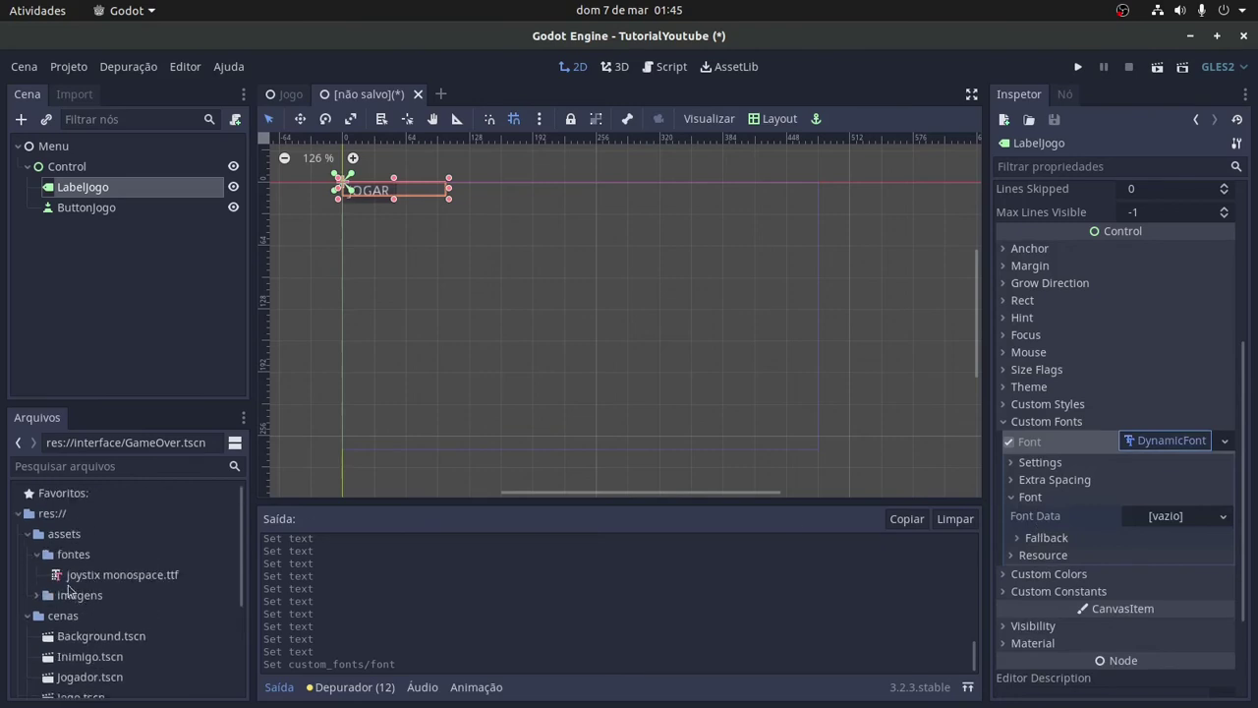
click(54, 577)
drag(74, 577, 1185, 514)
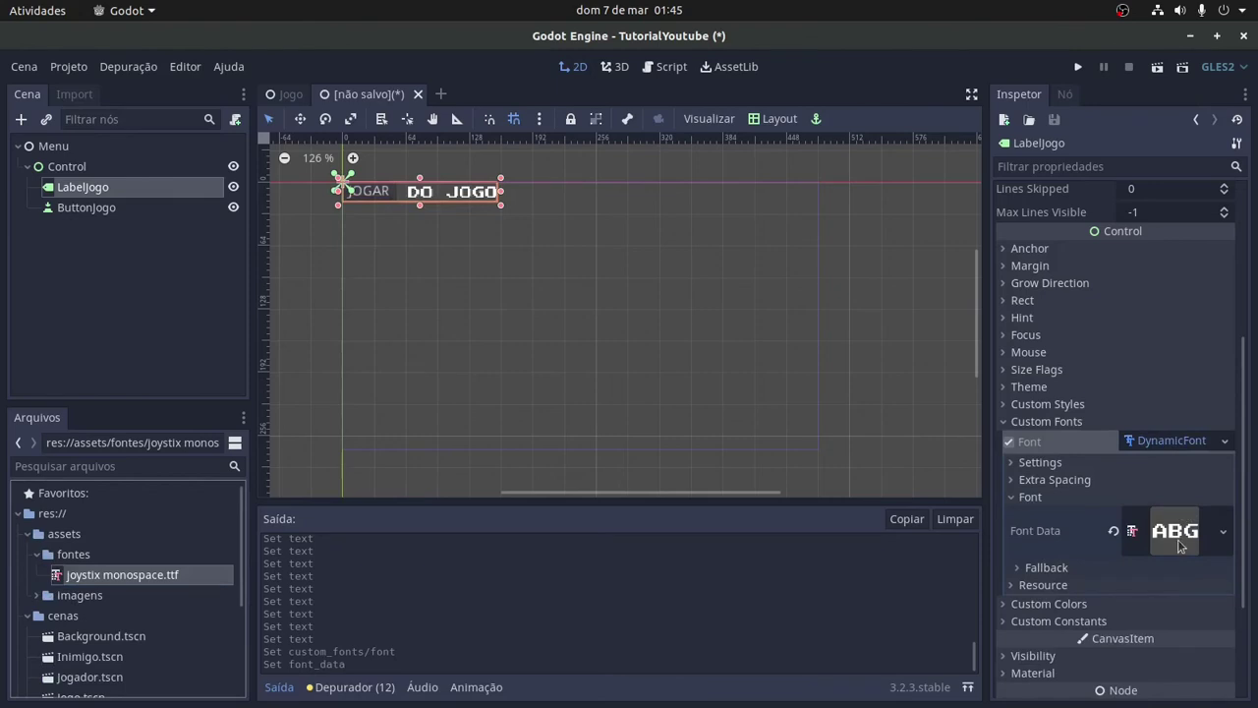
- Enable the custom Font Color override on LabelJogo with the default black
click(1011, 606)
scroll(1086, 606, down, 5)
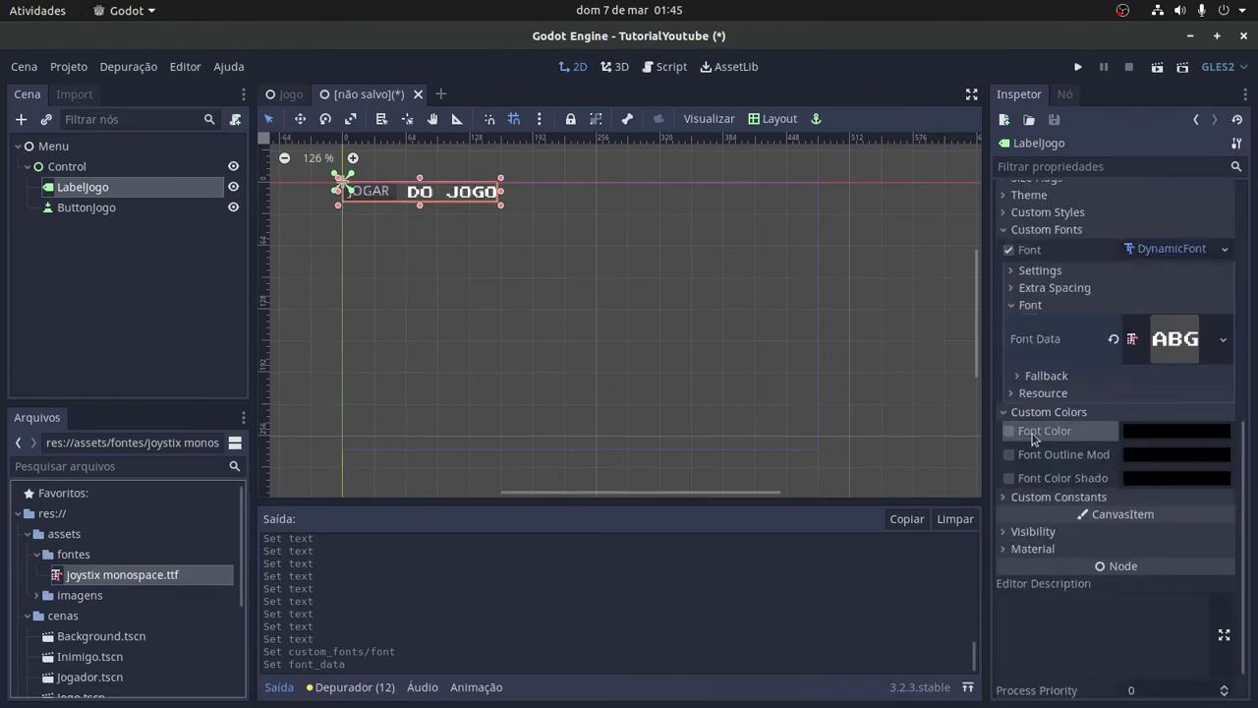
click(1008, 432)
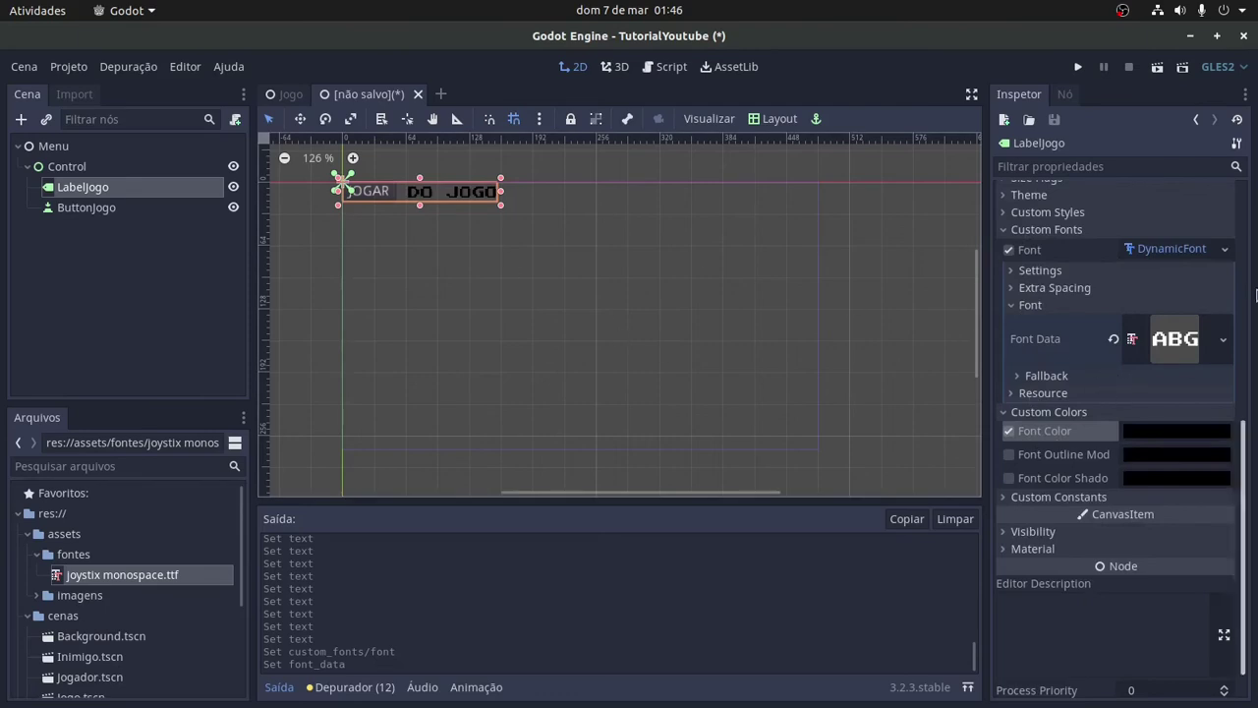
- Set LabelJogo's font size to 32 and its layout to Centro Superior
scroll(1127, 329, up, 2)
click(1040, 334)
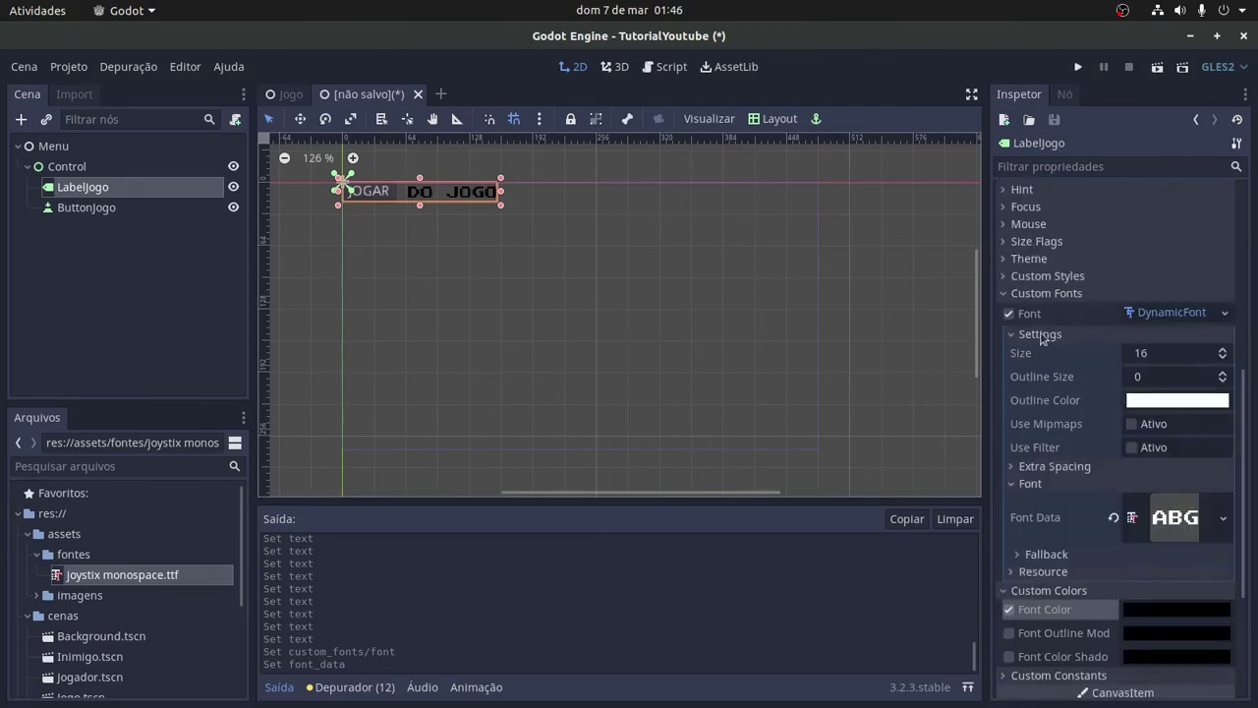
click(1167, 358)
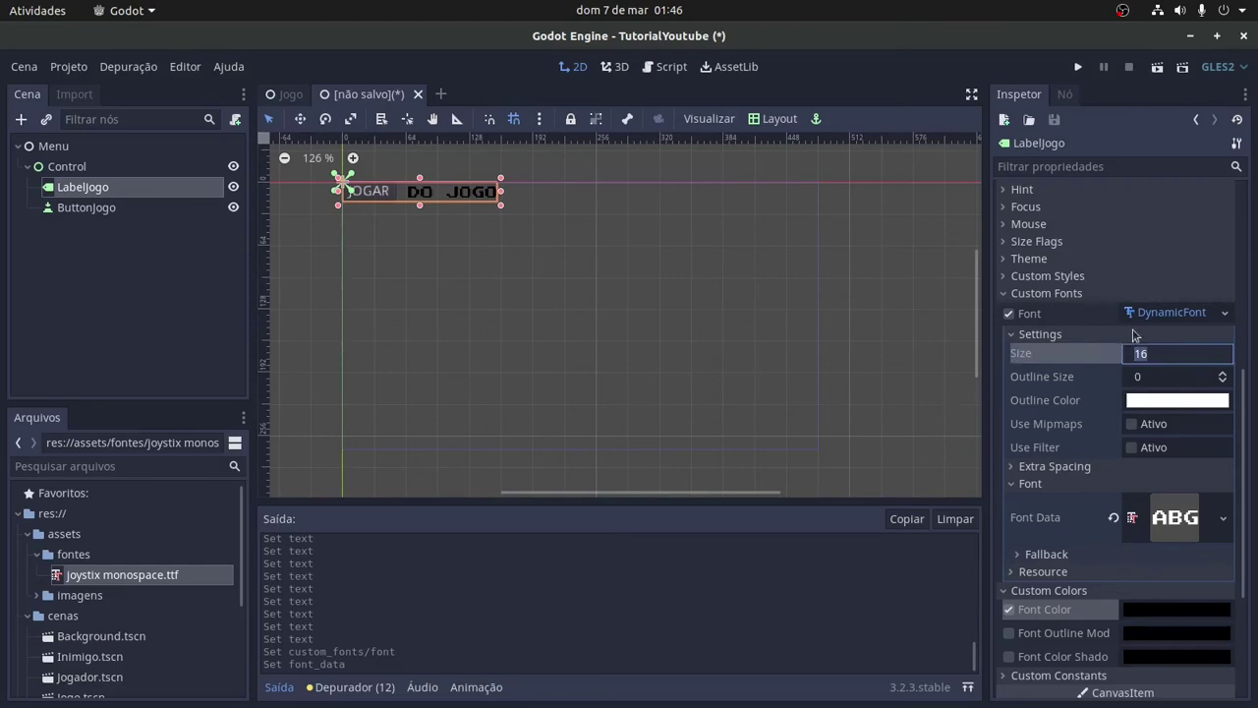
key(Return)
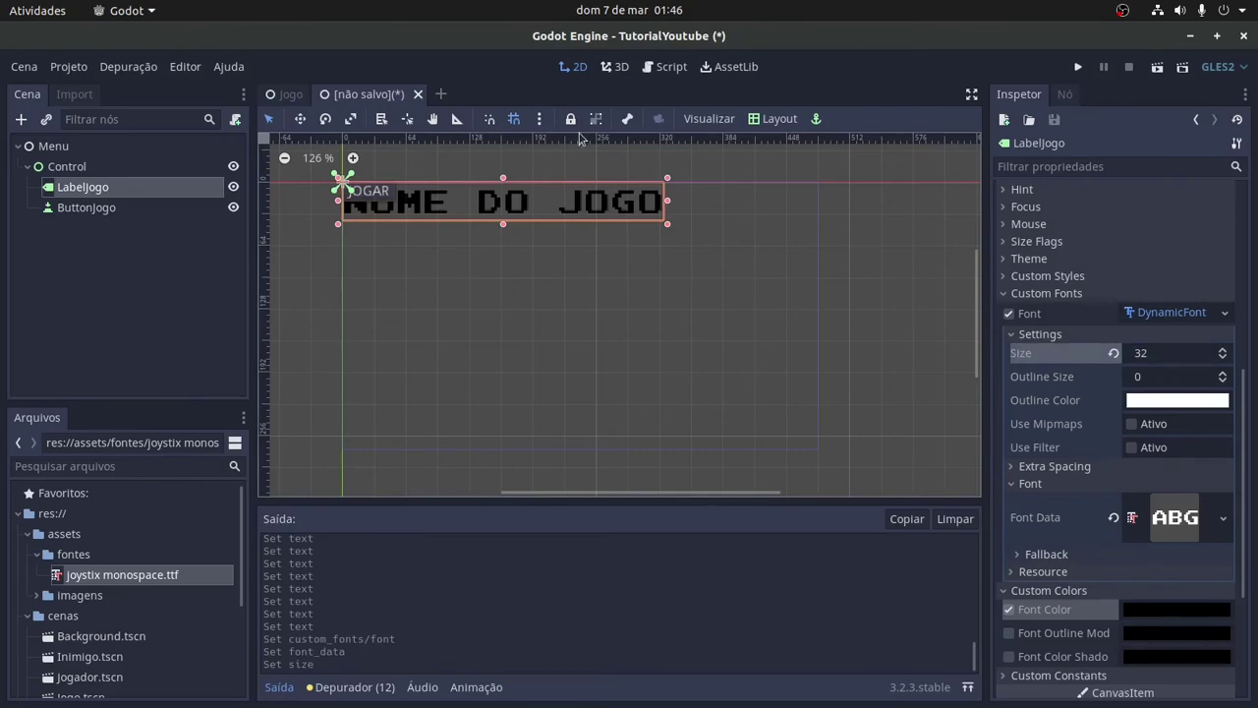
click(767, 120)
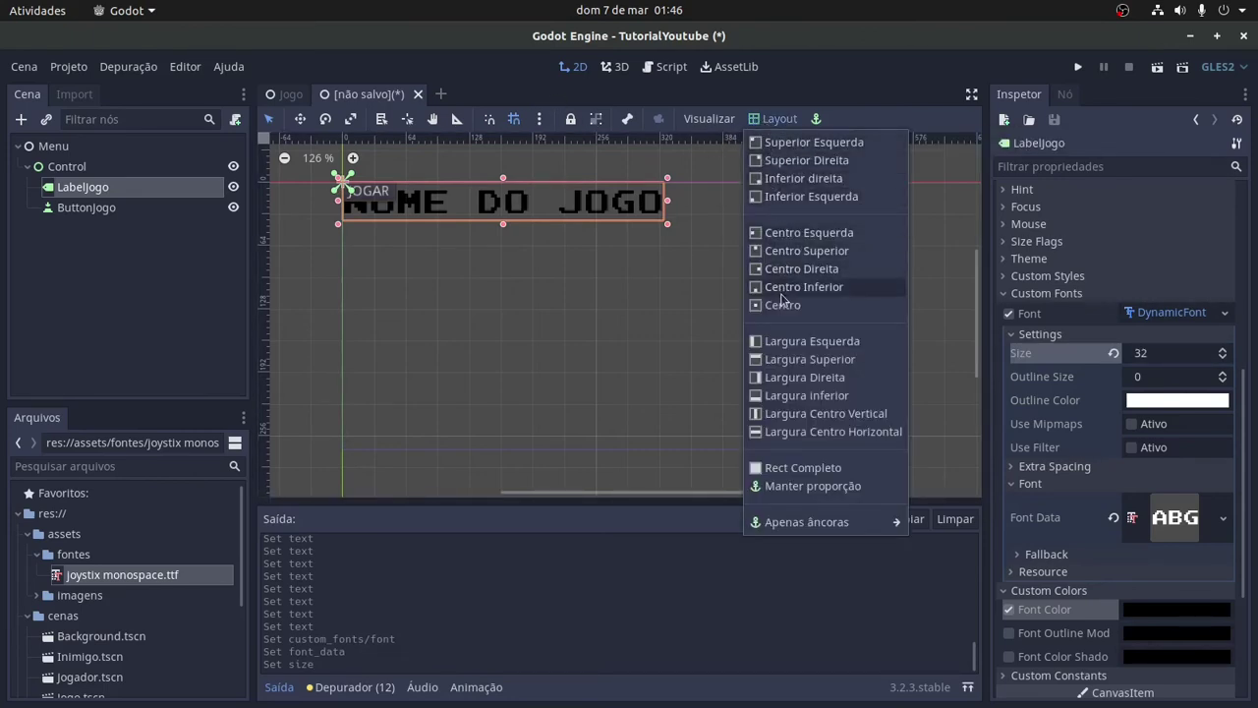
click(806, 250)
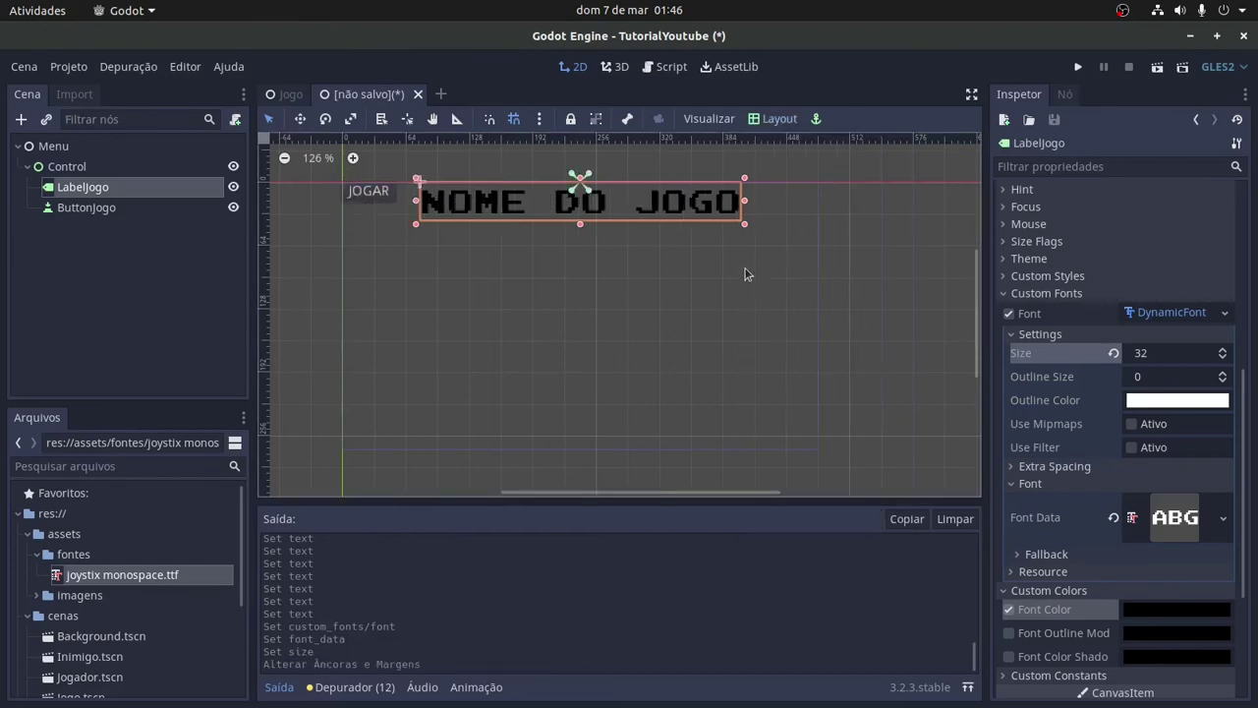
- Move the LabelJogo title down so it sits slightly below the upper edge of the game area
key(Down)
key(Down)
key(Down)
key(Down)
key(Down)
key(Down)
key(Down)
key(Down)
key(Down)
key(Down)
key(Down)
key(Down)
key(Down)
key(Down)
key(Down)
key(Down)
key(Down)
key(Down)
key(Down)
key(Down)
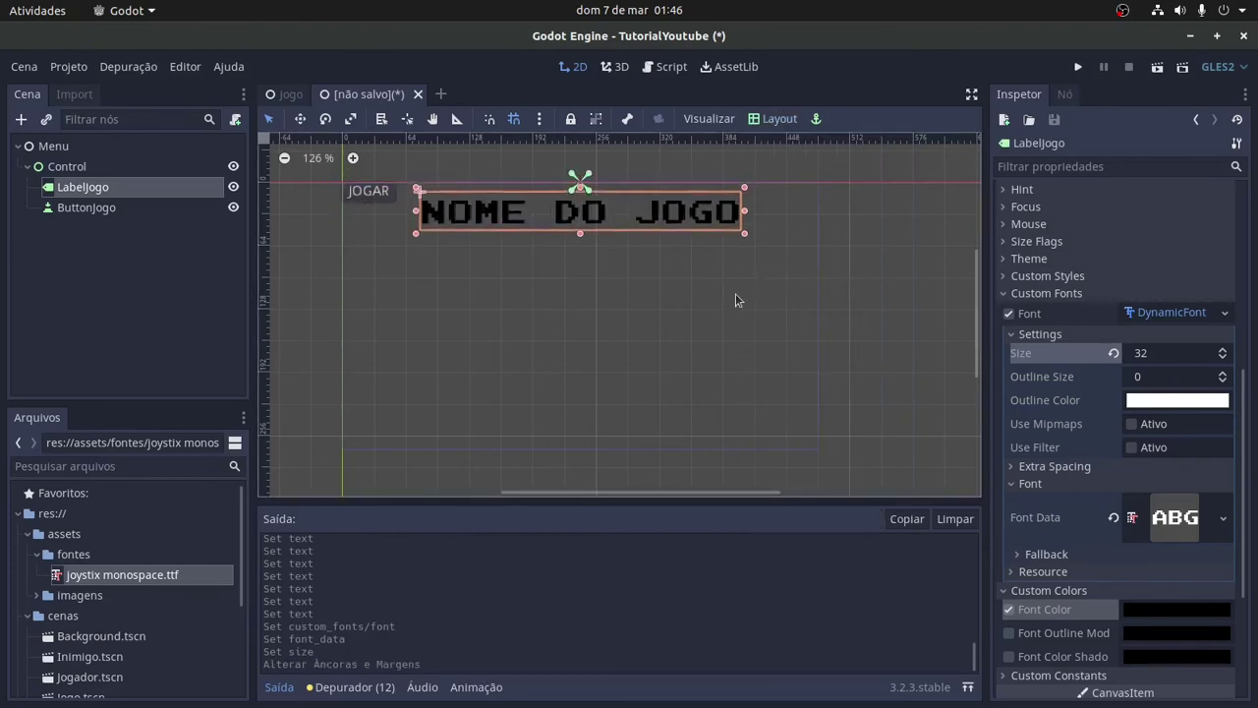
- Assign a new DynamicFont as the custom font of the ButtonJogo node and expand its properties
click(379, 200)
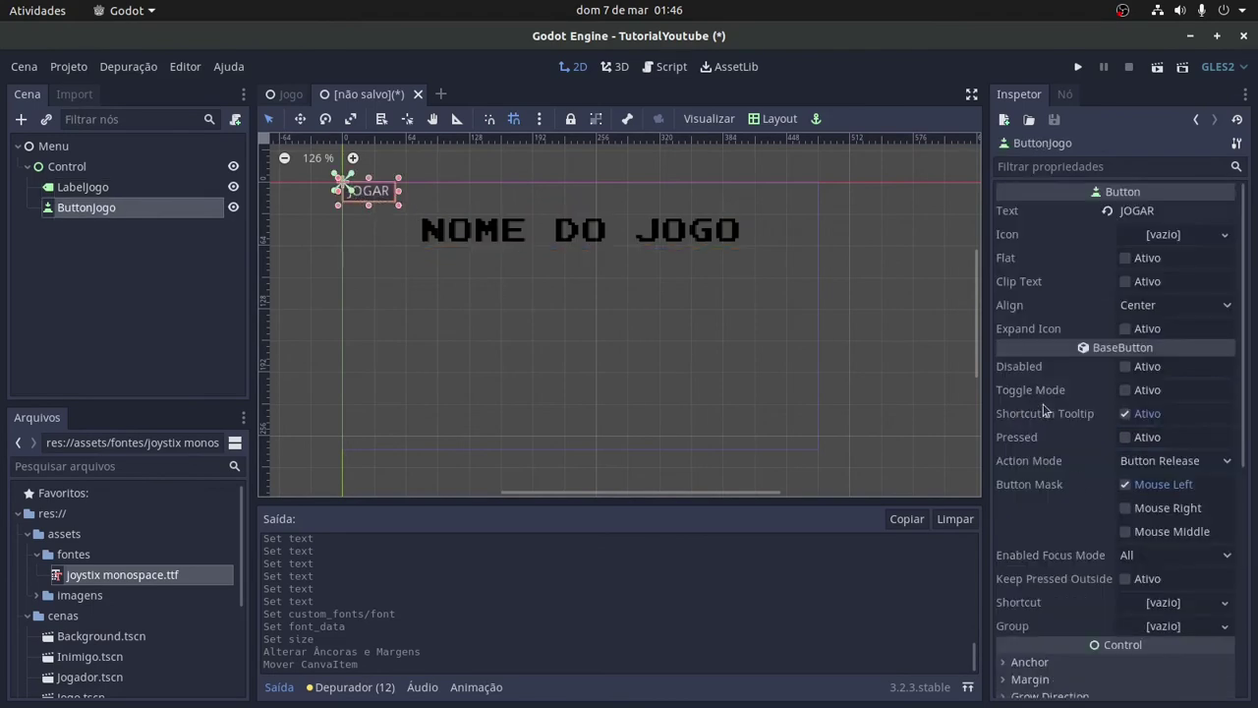
scroll(1048, 411, down, 3)
scroll(1103, 362, down, 3)
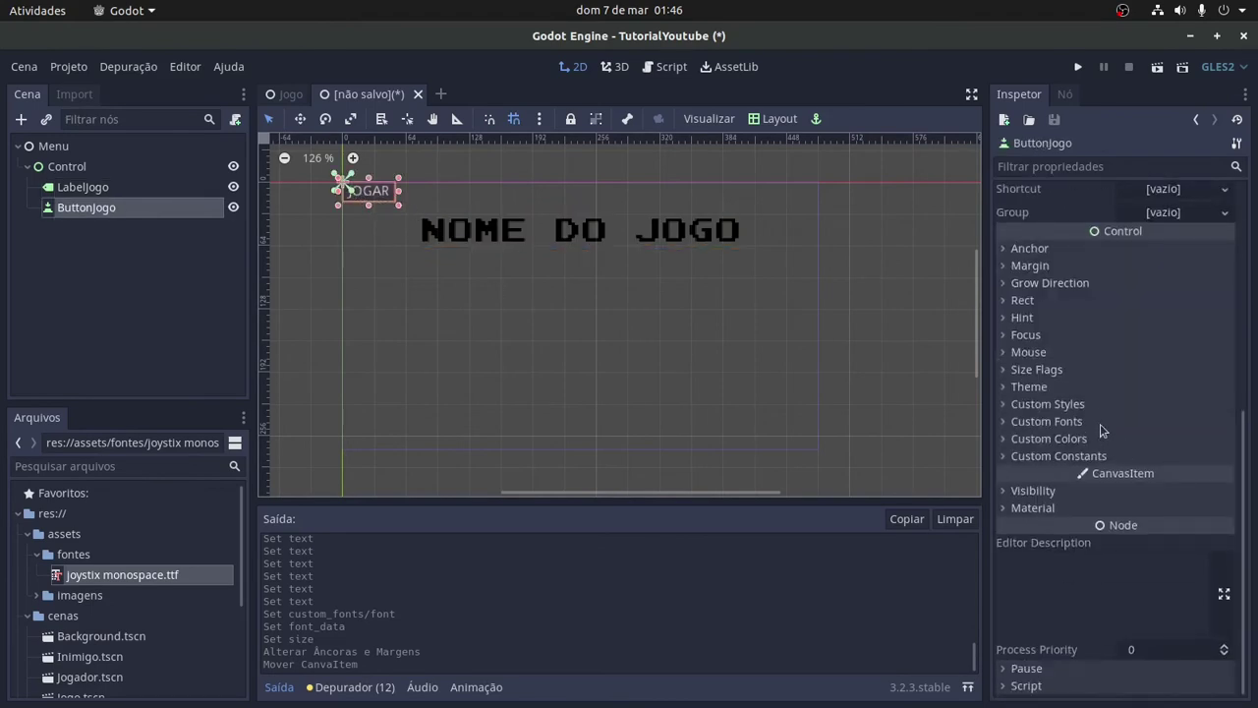
click(1005, 424)
click(1174, 439)
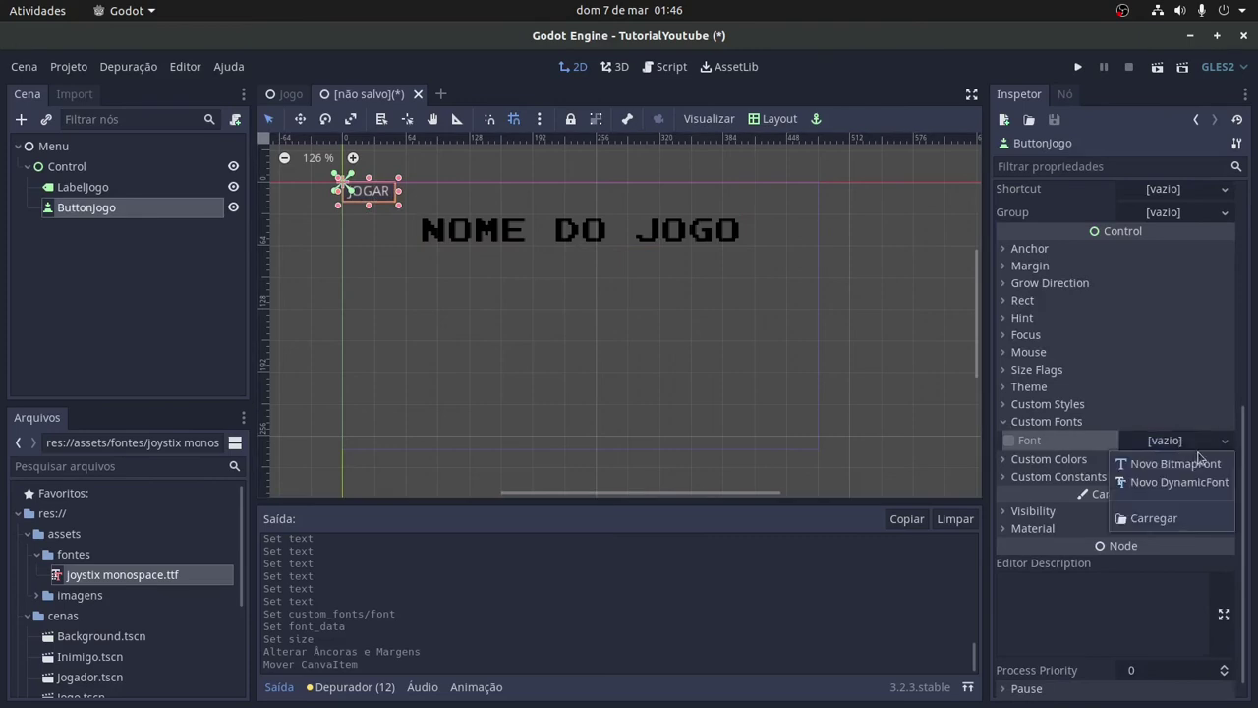
click(1180, 482)
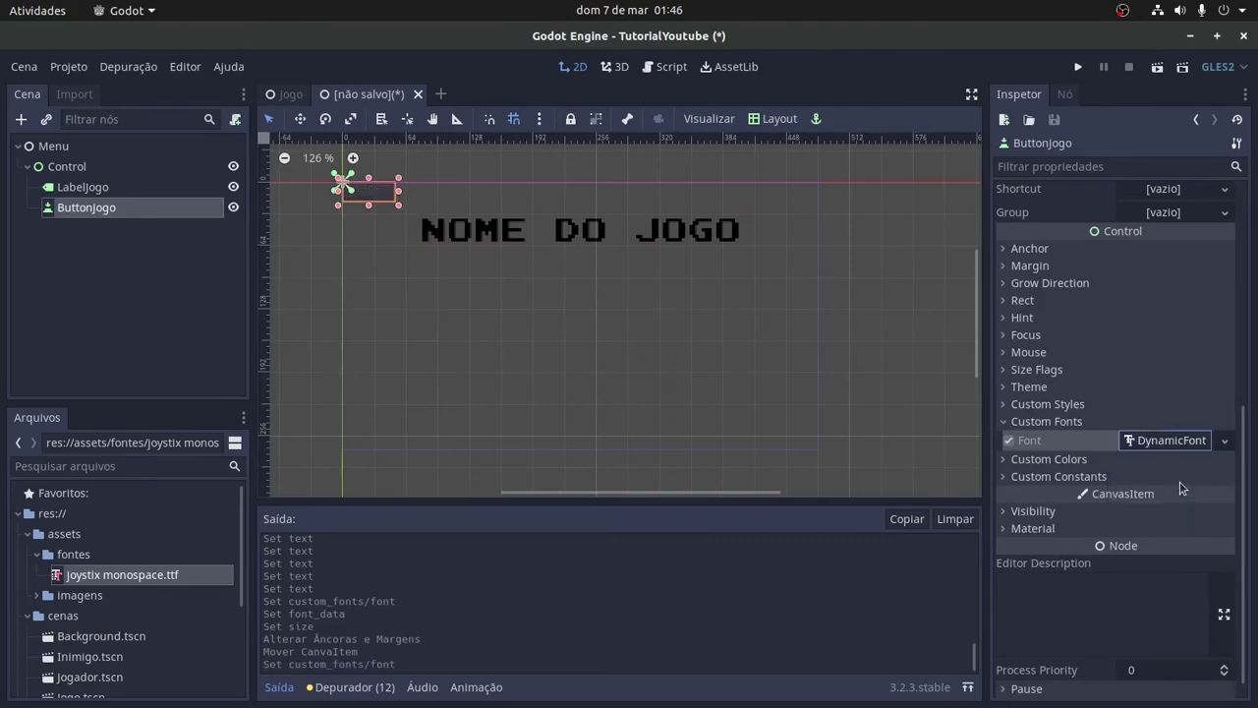
click(1178, 442)
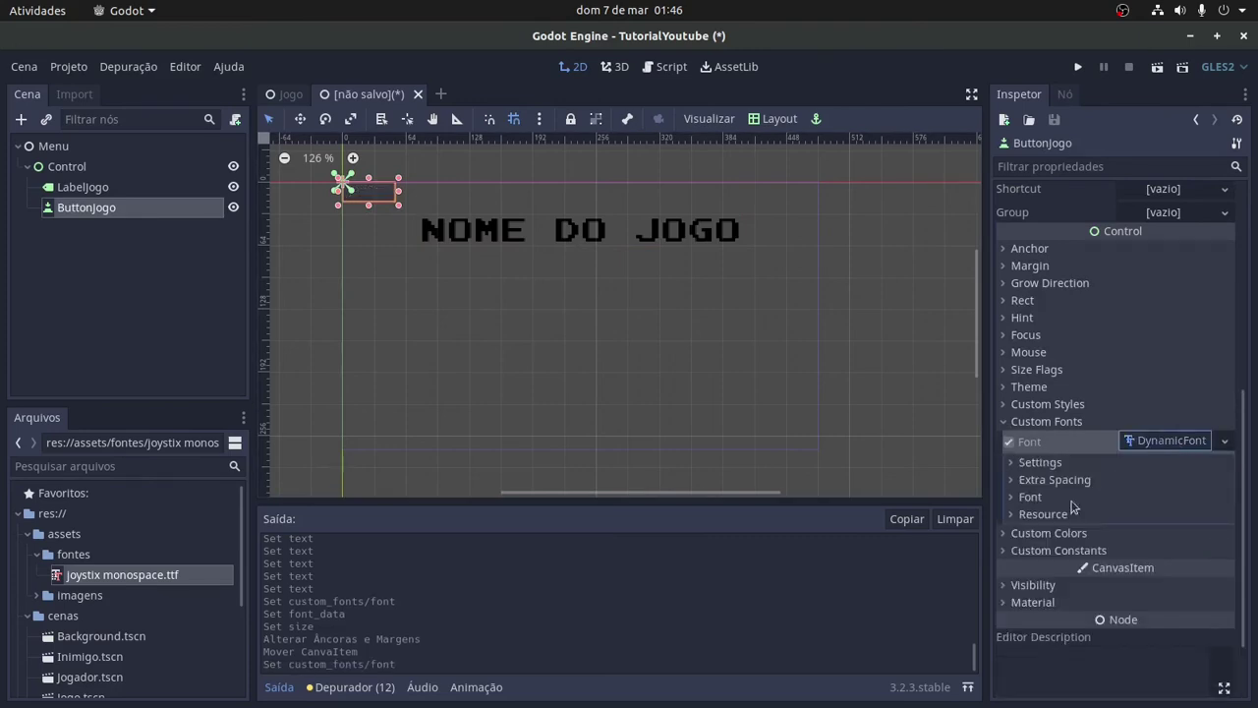
- Use joystix monospace.ttf from the fontes folder as the font data of ButtonJogo's DynamicFont
click(1016, 500)
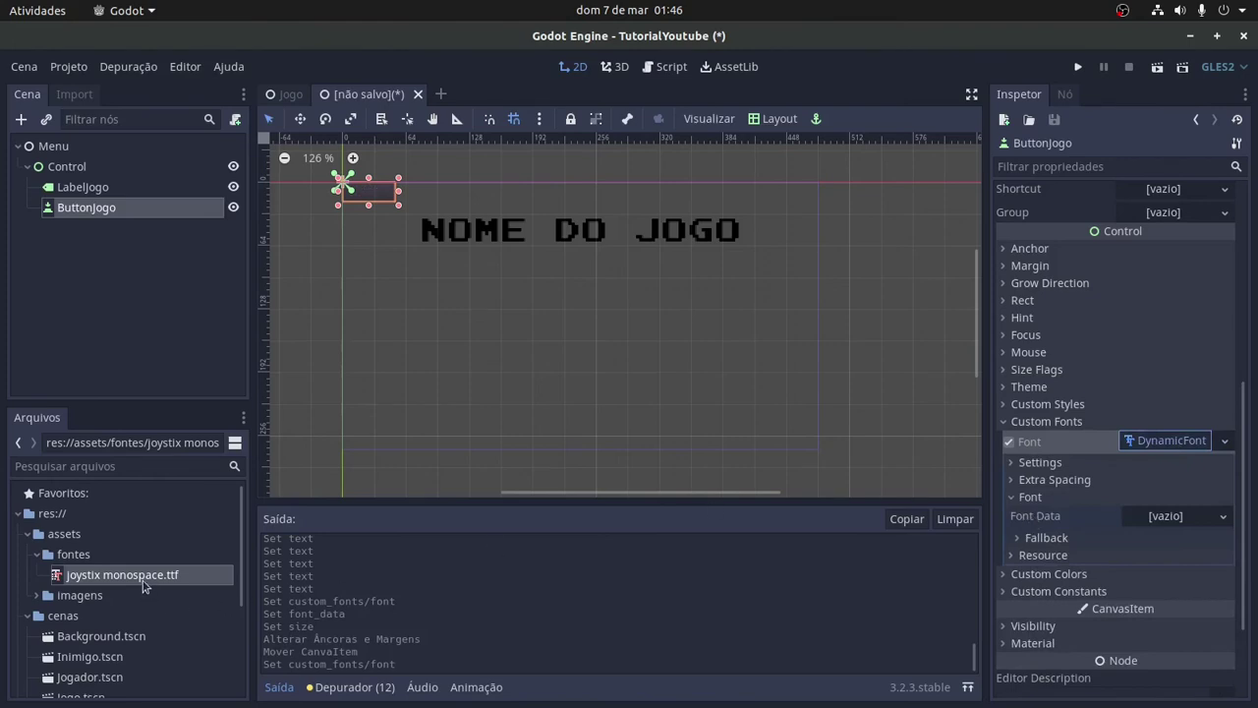
drag(145, 578, 1189, 517)
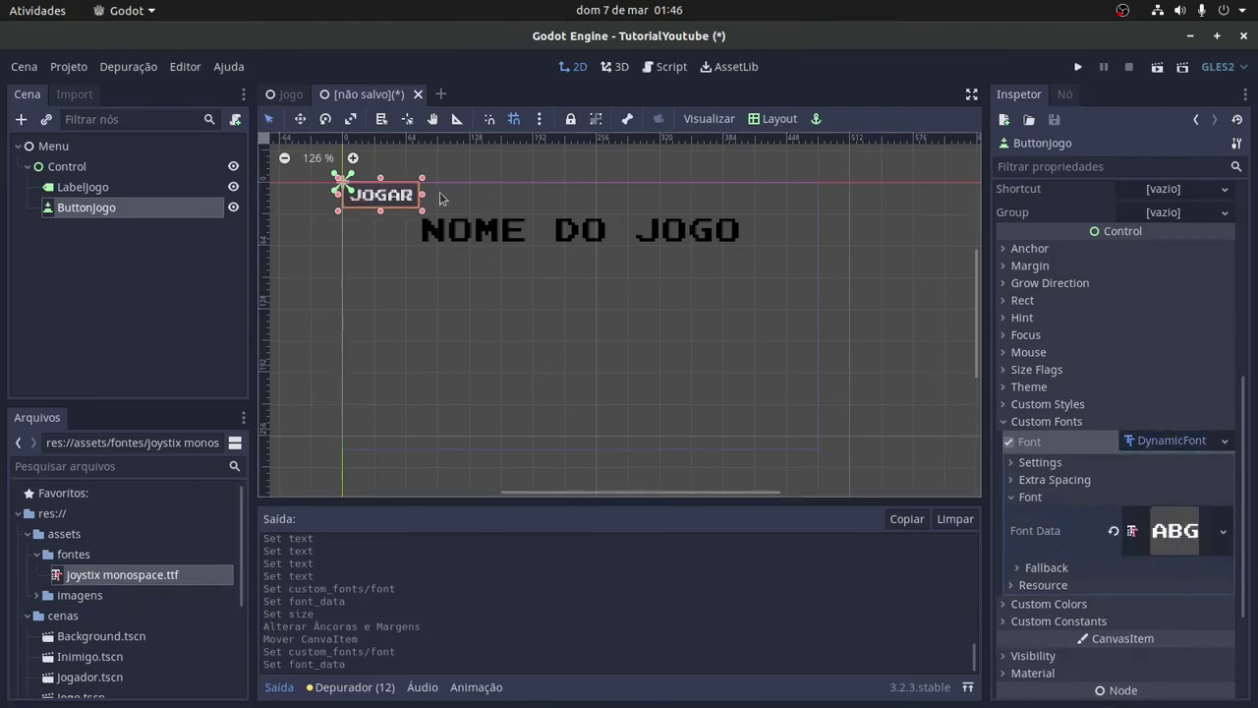
scroll(1057, 525, down, 4)
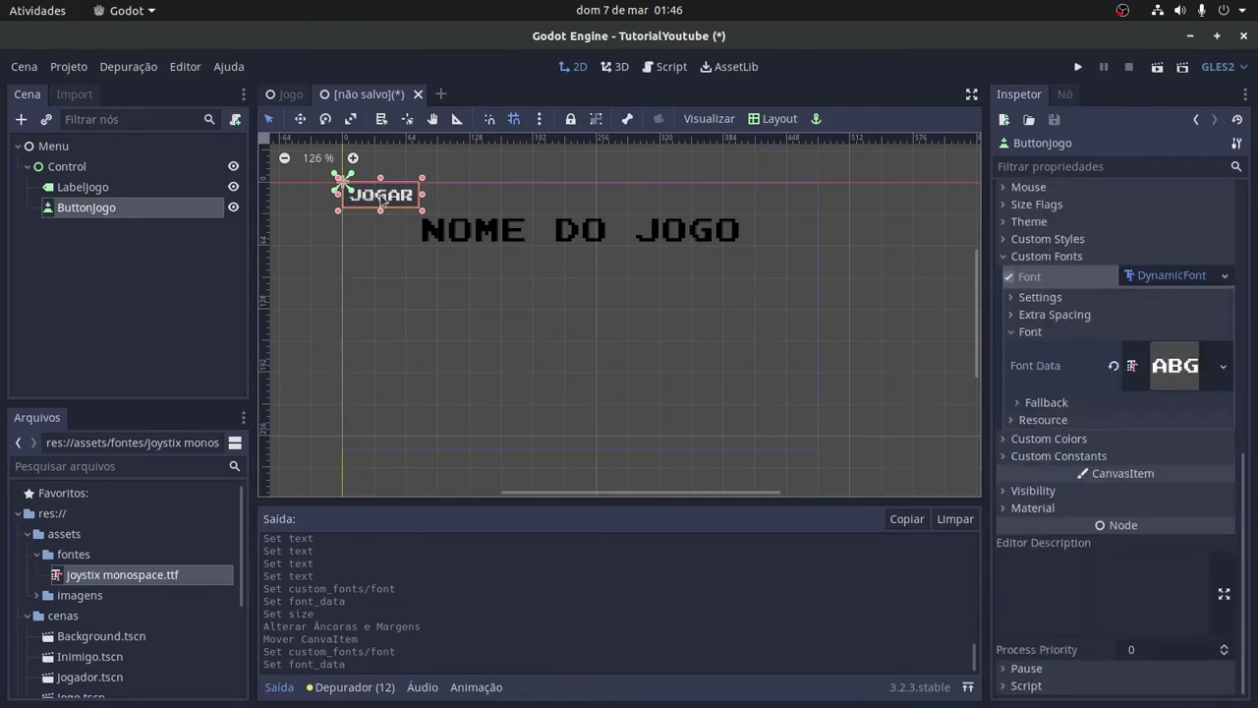
- Set ButtonJogo's layout to Centro Inferior and move the button up from the lower edge of the game area
click(775, 119)
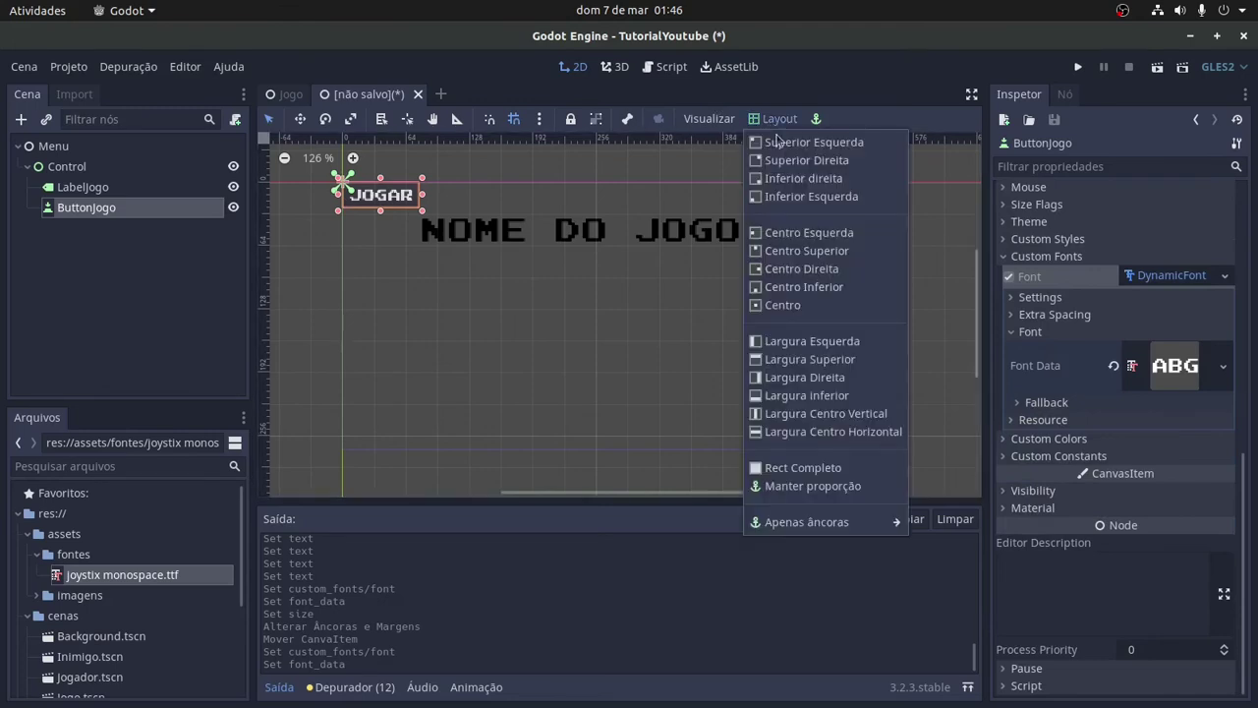
click(780, 304)
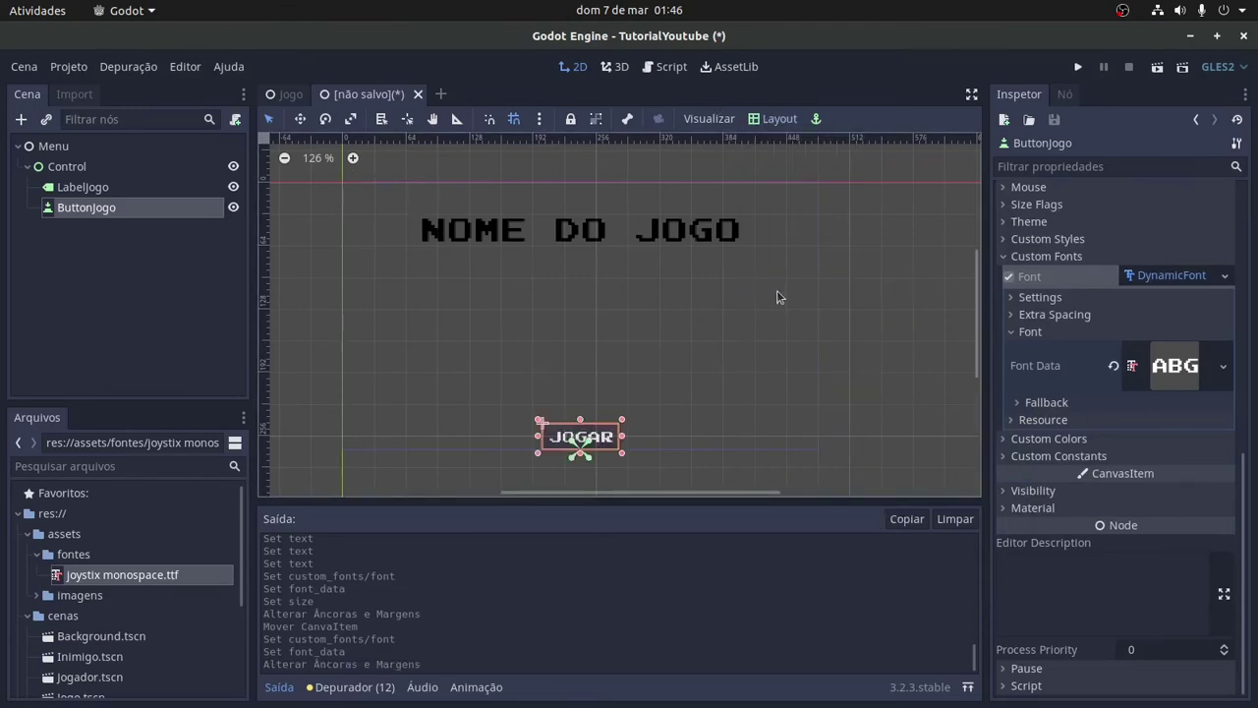
key(Up)
key(Up)
key(Up)
key(Up)
key(Up)
key(Up)
key(Up)
key(Up)
key(Up)
key(Up)
key(Up)
key(Up)
key(Up)
key(Up)
key(Up)
key(Up)
key(Up)
key(Up)
key(Up)
key(Up)
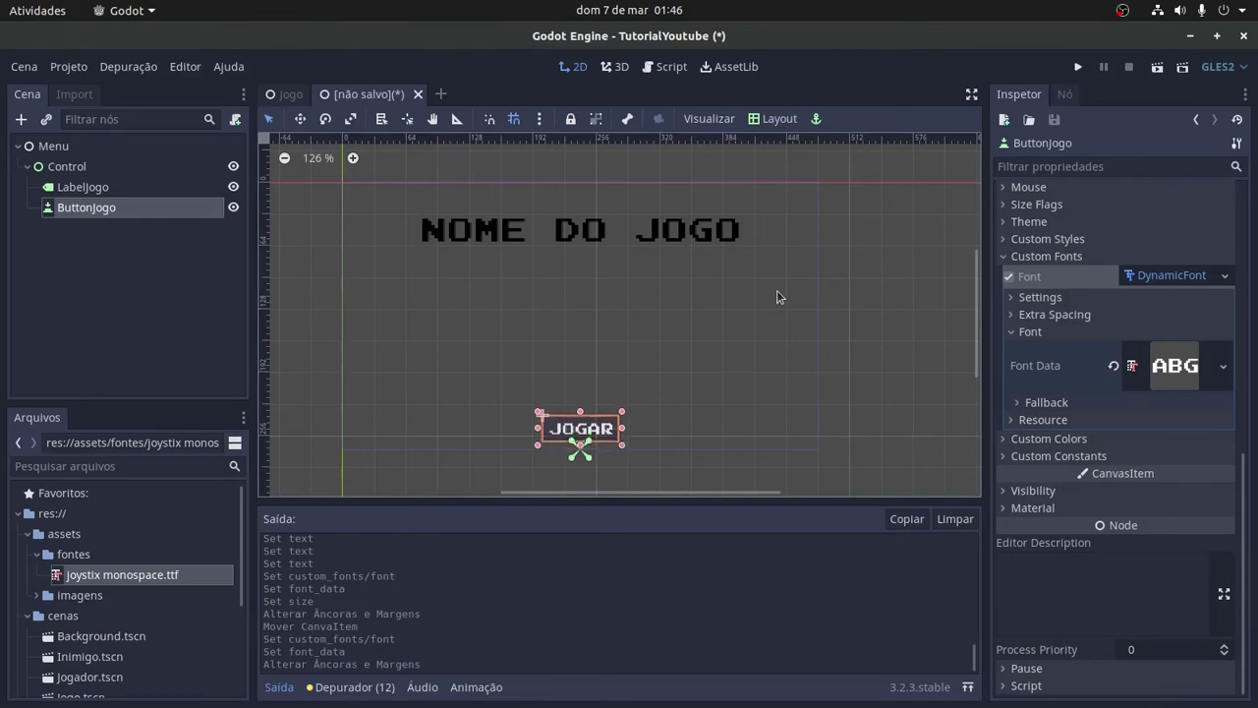
key(Up)
key(Up)
key(Up)
key(Up)
key(Up)
key(Up)
key(Up)
key(Up)
key(Up)
key(Up)
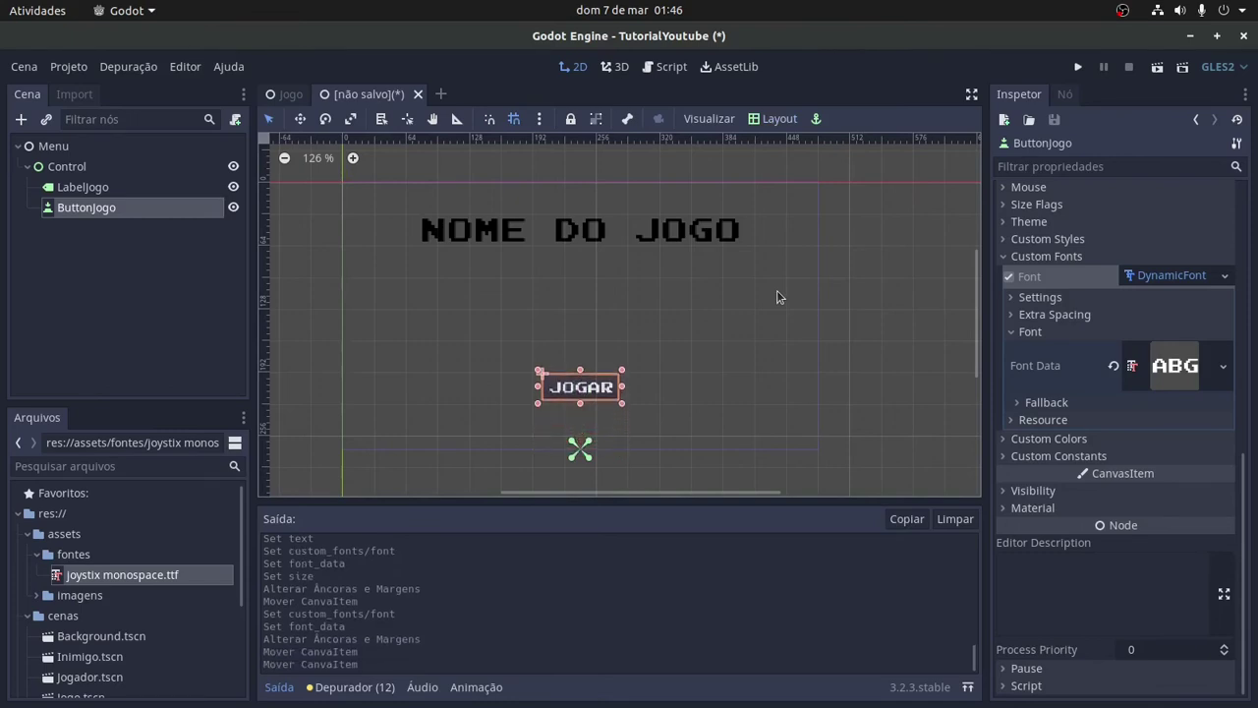
- Move ButtonJogo to the right until it sits under the word JOGO of the title
key(Right)
key(Right)
key(Right)
key(Right)
key(Right)
key(Right)
key(Right)
key(Right)
key(Right)
key(Right)
key(Right)
key(Right)
key(Right)
key(Right)
key(Right)
key(Right)
key(Right)
key(Right)
key(Right)
key(Right)
key(Right)
key(Right)
key(Right)
key(Right)
key(Right)
key(Right)
key(Right)
key(Right)
key(Right)
key(Right)
key(Right)
key(Right)
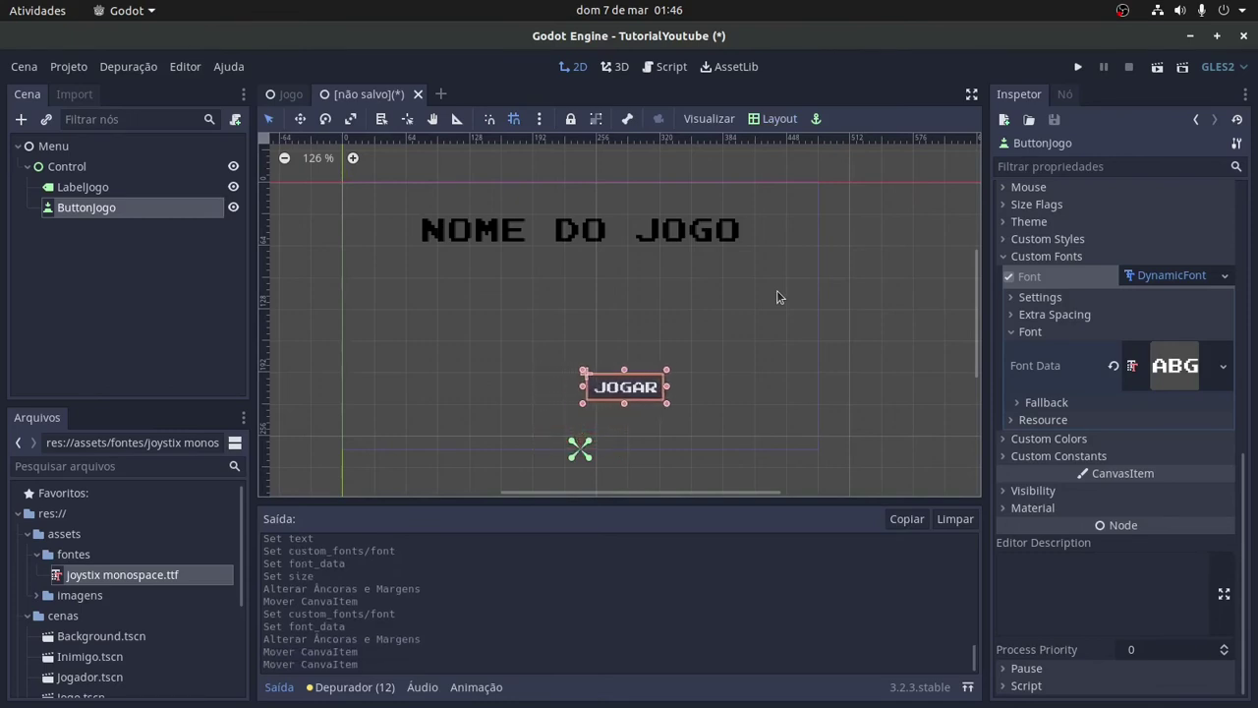
key(Right)
key(Right)
key(Right)
key(Right)
key(Right)
key(Right)
key(Right)
key(Right)
key(Right)
key(Right)
key(Right)
key(Right)
key(Right)
key(Right)
key(Right)
key(Right)
key(Right)
key(Right)
key(Right)
key(Right)
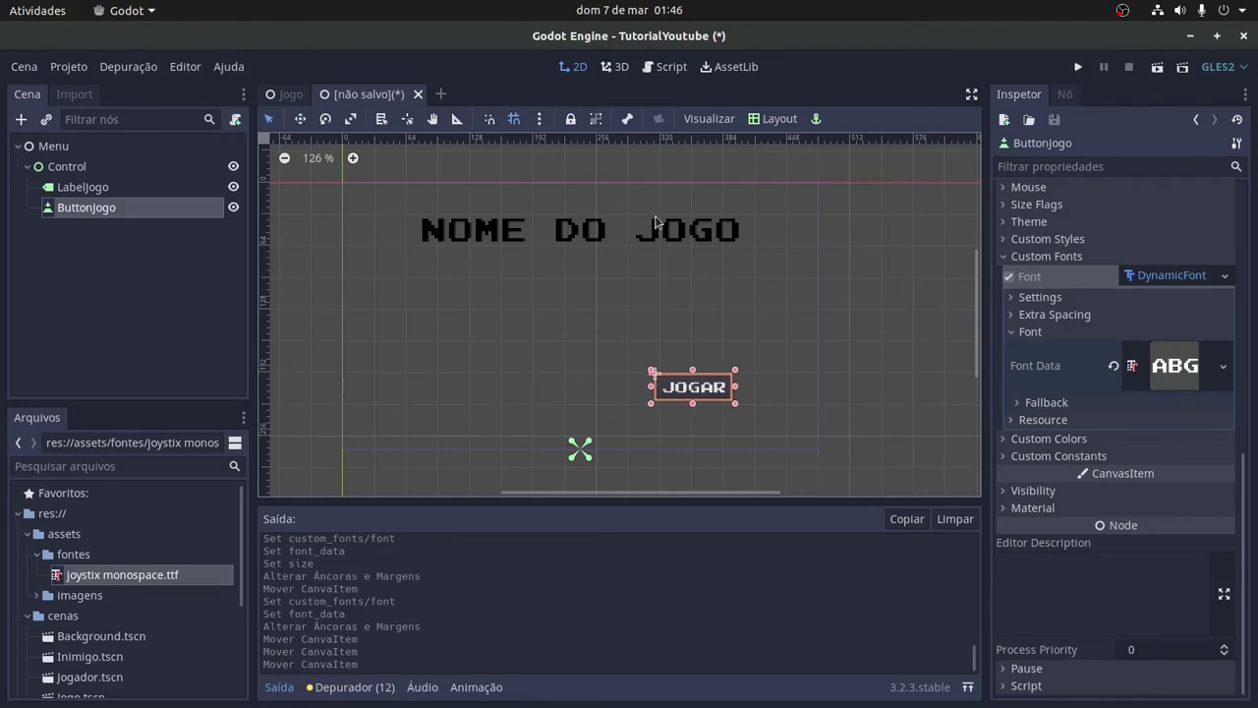
click(665, 311)
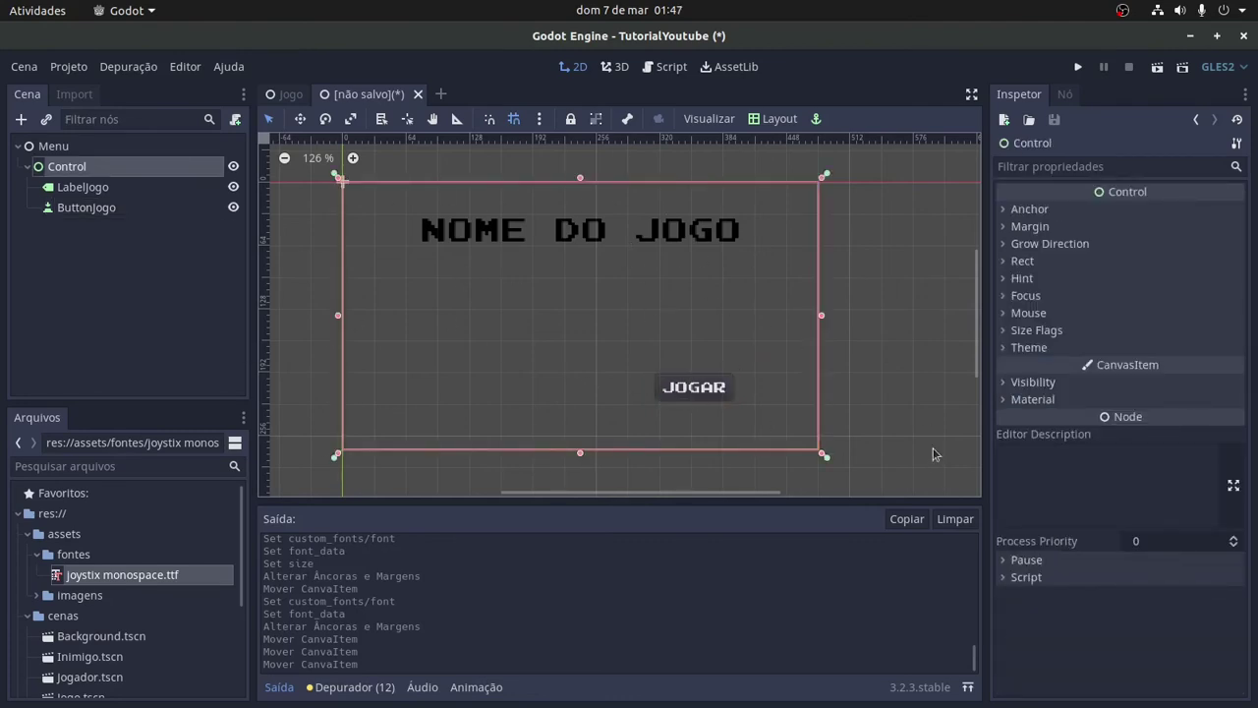
click(90, 187)
click(71, 166)
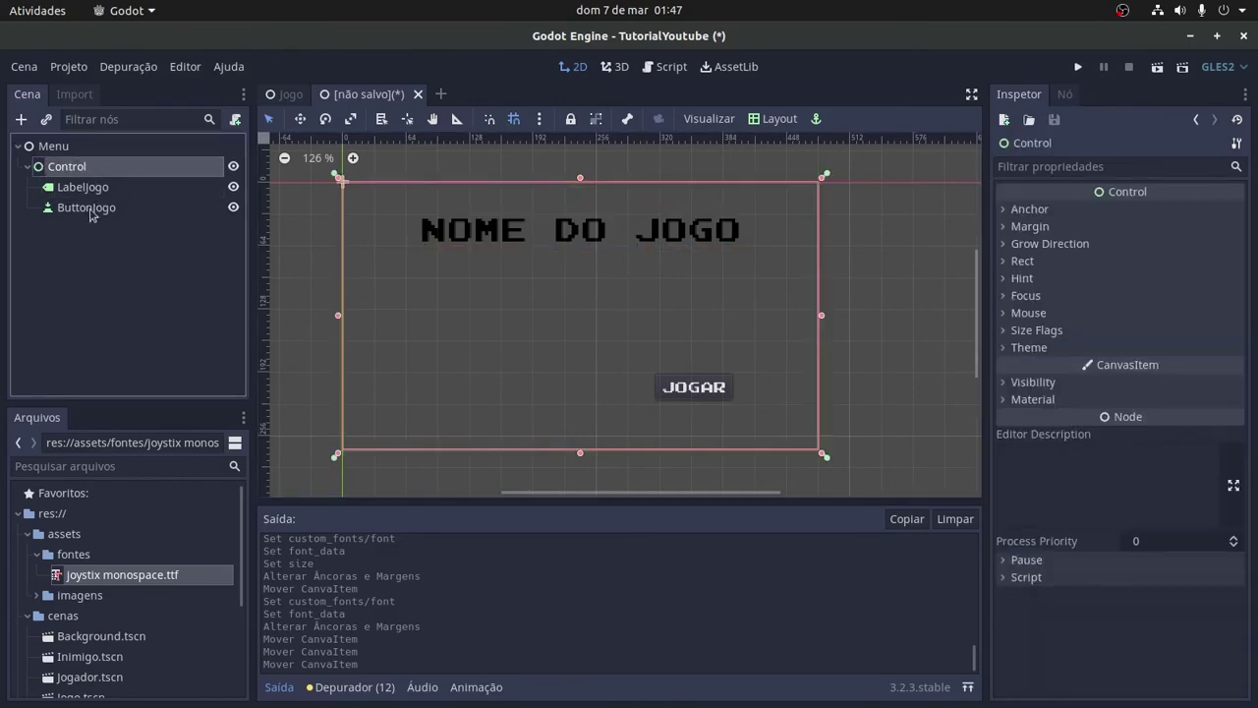
click(54, 147)
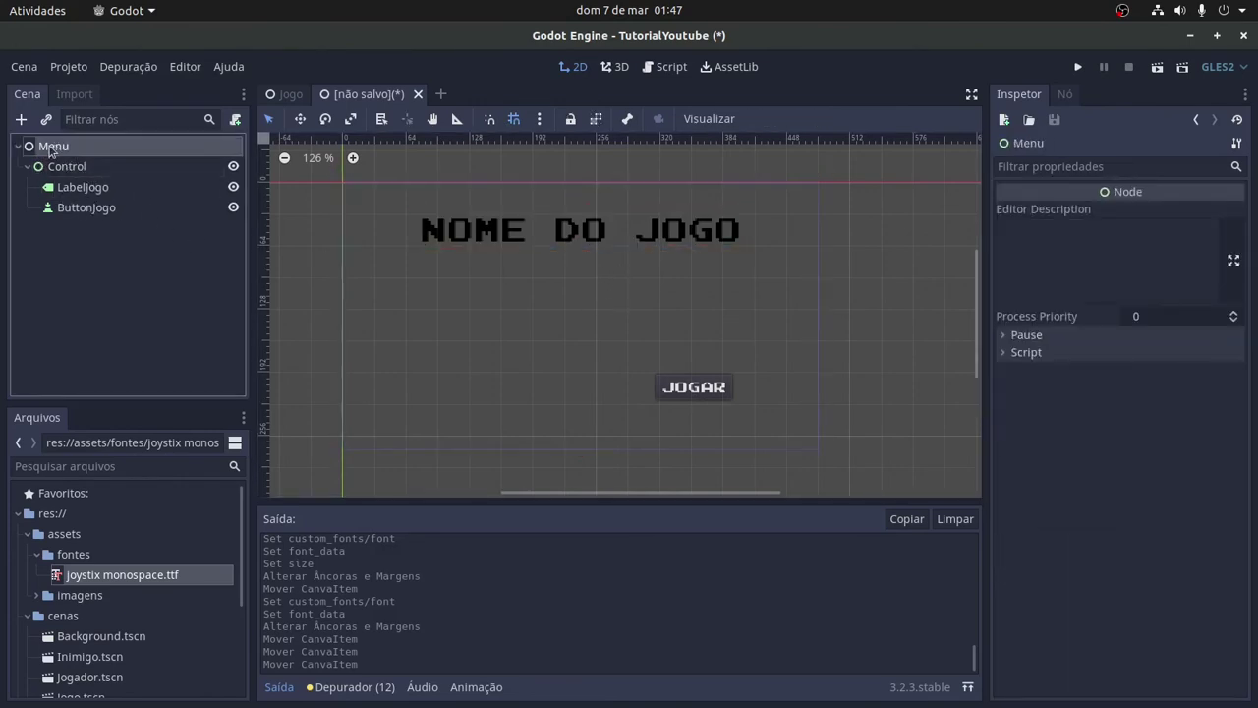
right_click(49, 149)
key(Escape)
right_click(53, 149)
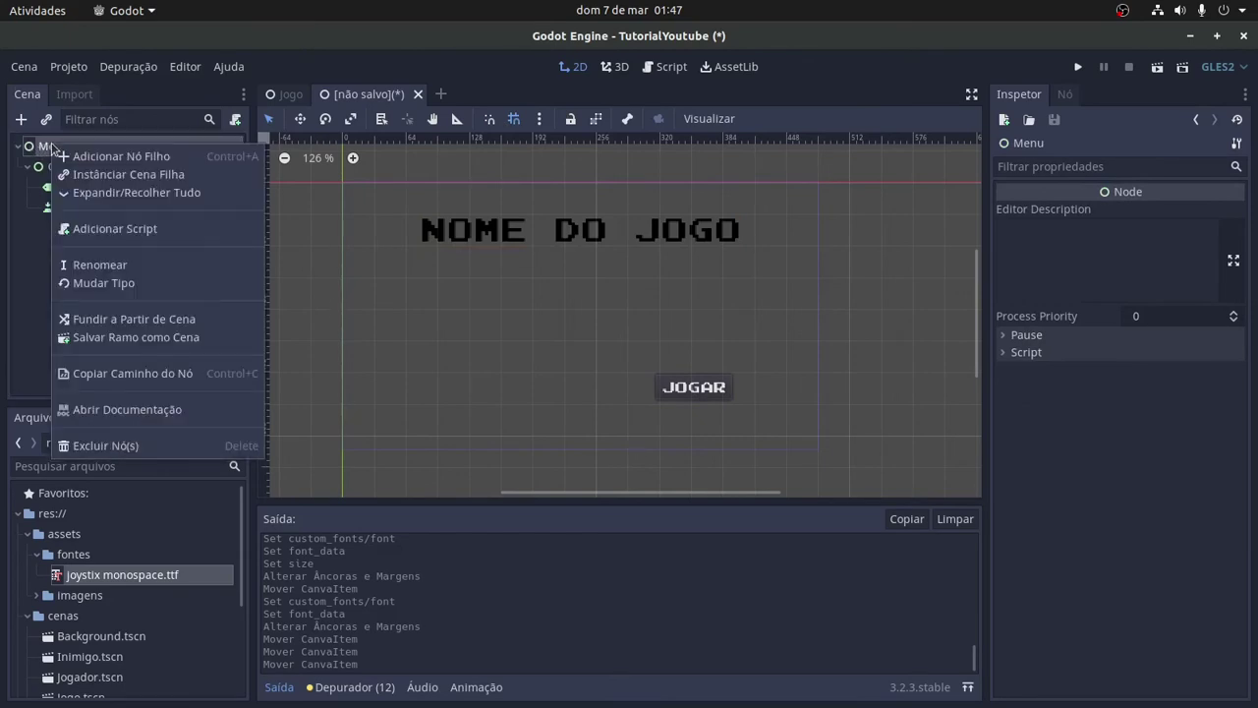
click(101, 157)
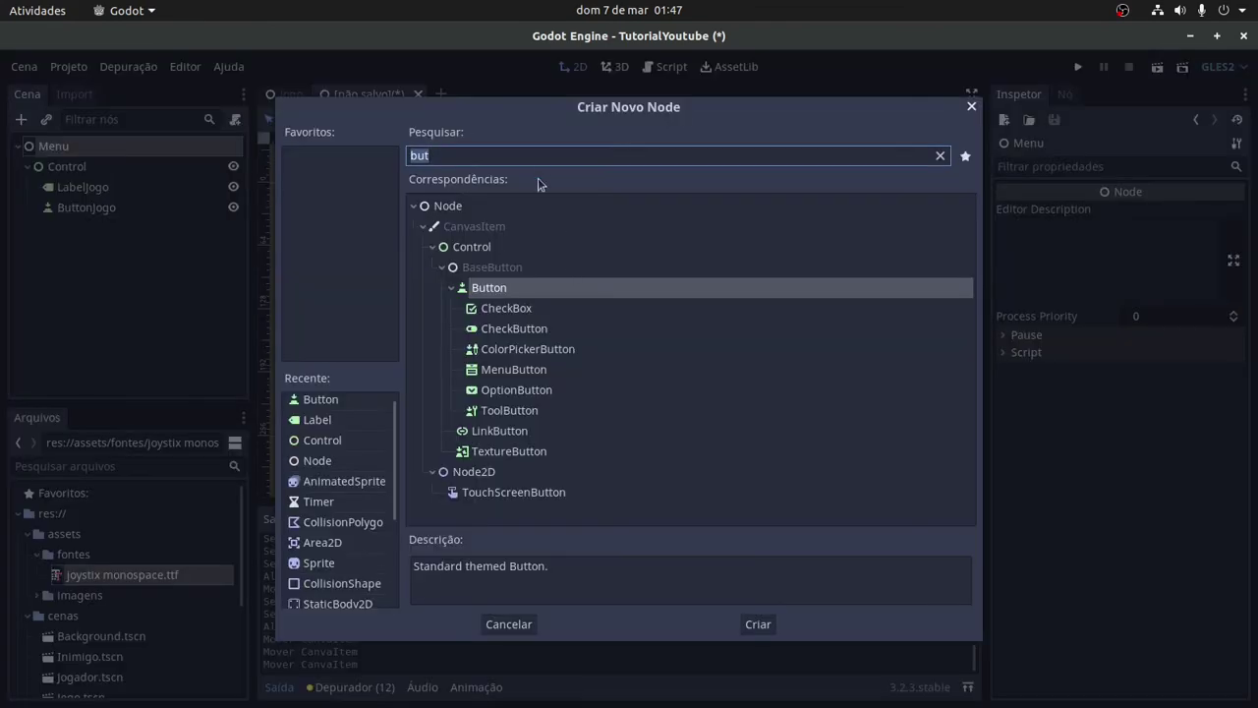
key(Escape)
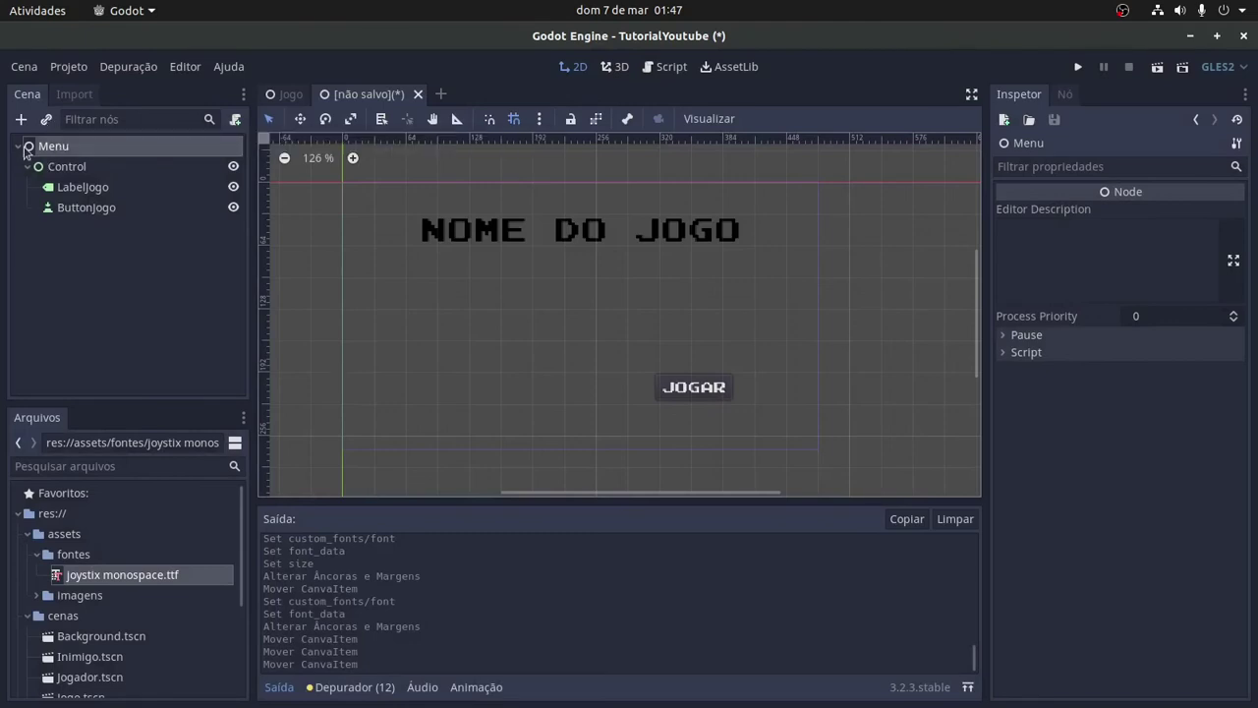
- Instance cenas/Background.tscn as a child of Menu and move it above Control in the scene tree
click(58, 150)
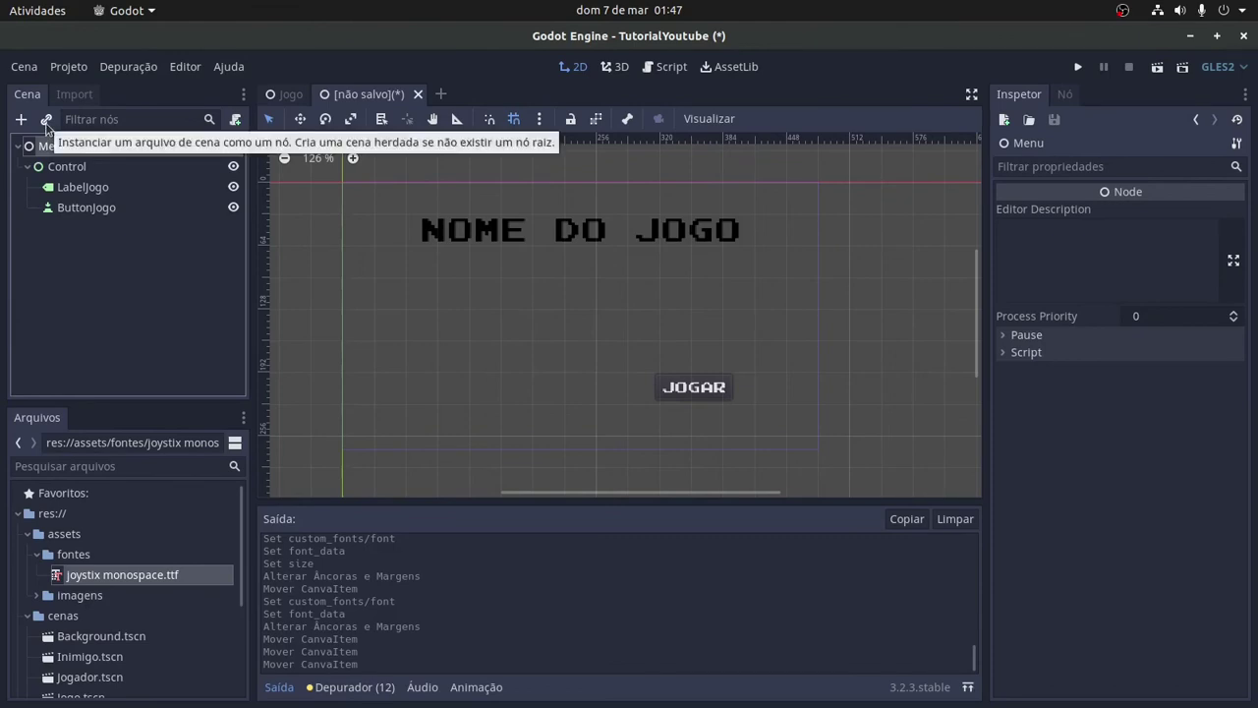
click(46, 120)
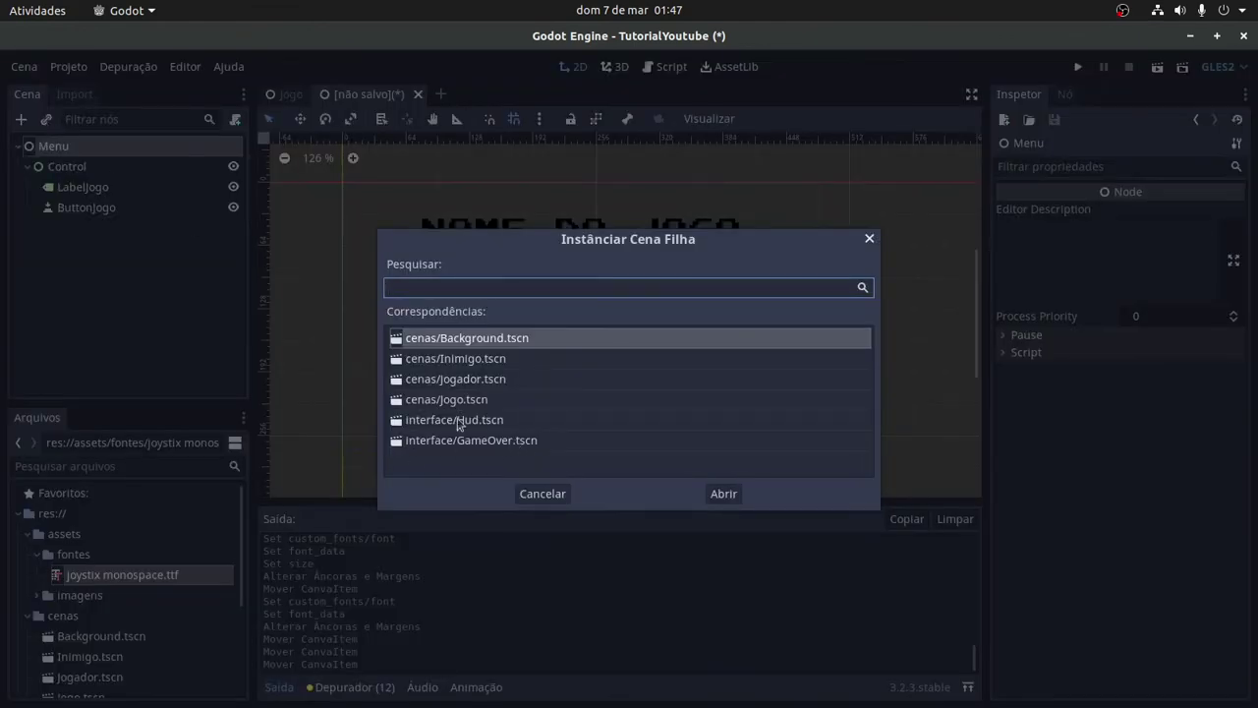
click(474, 344)
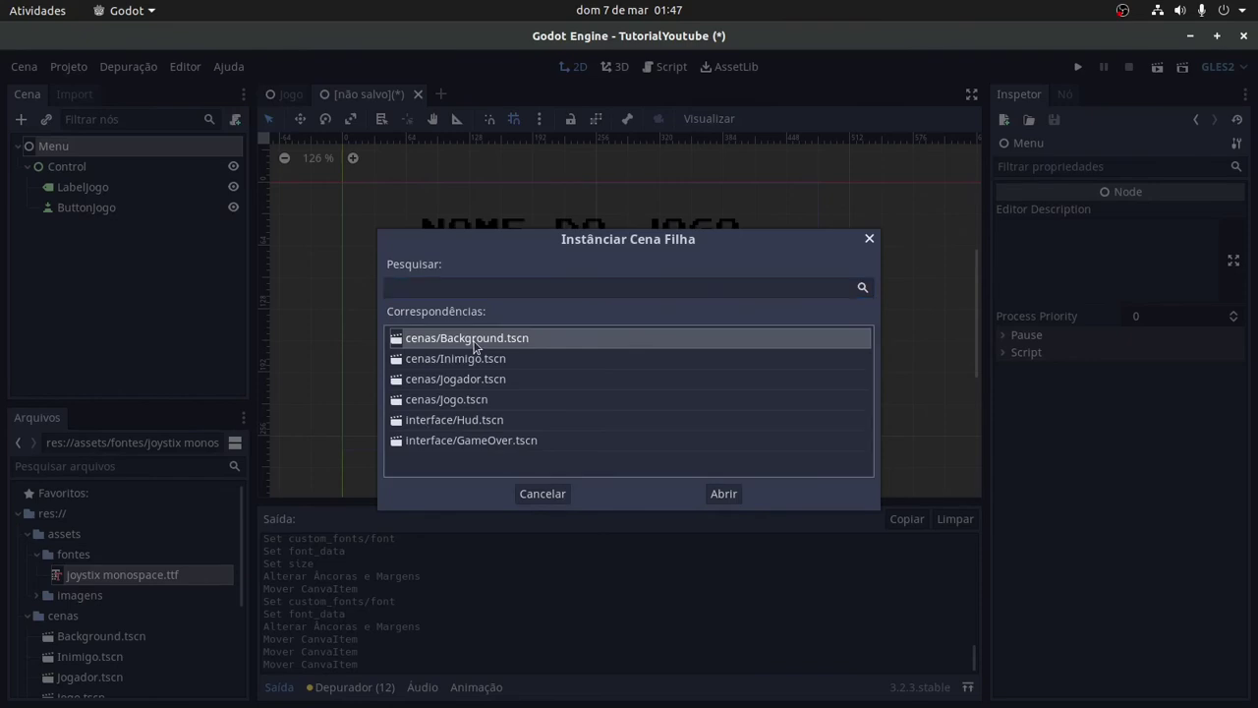
double_click(466, 339)
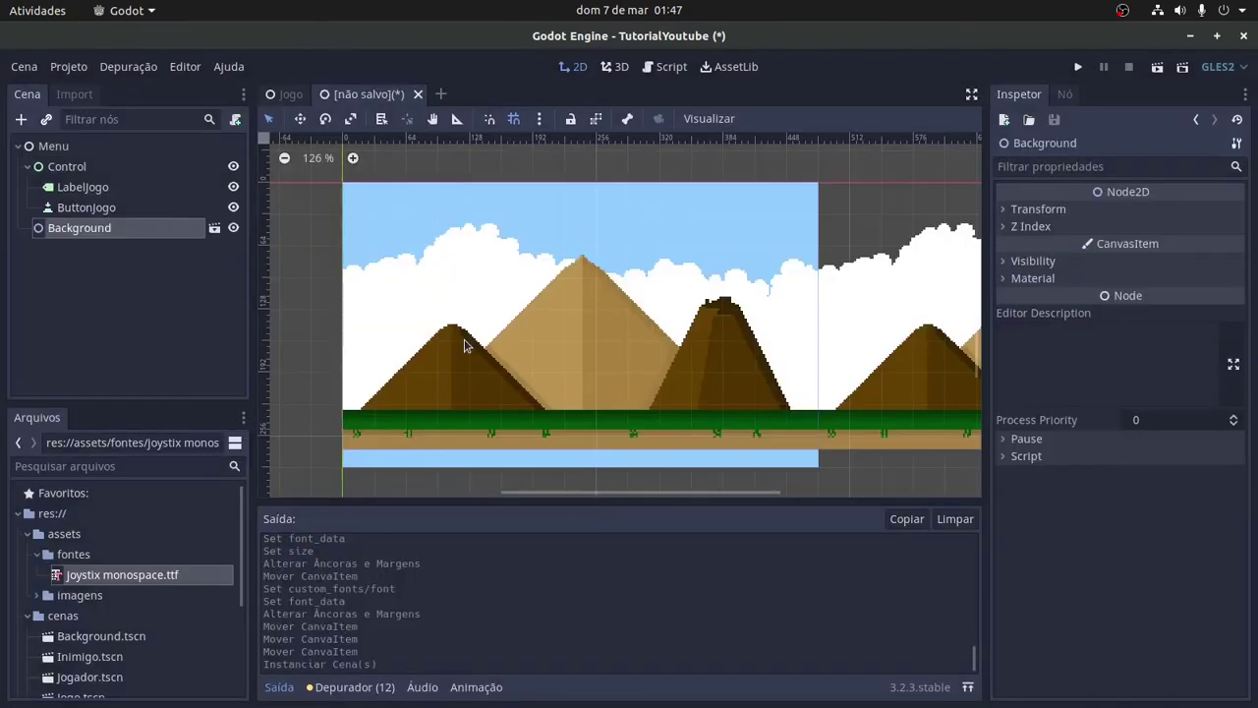
click(1156, 67)
click(576, 391)
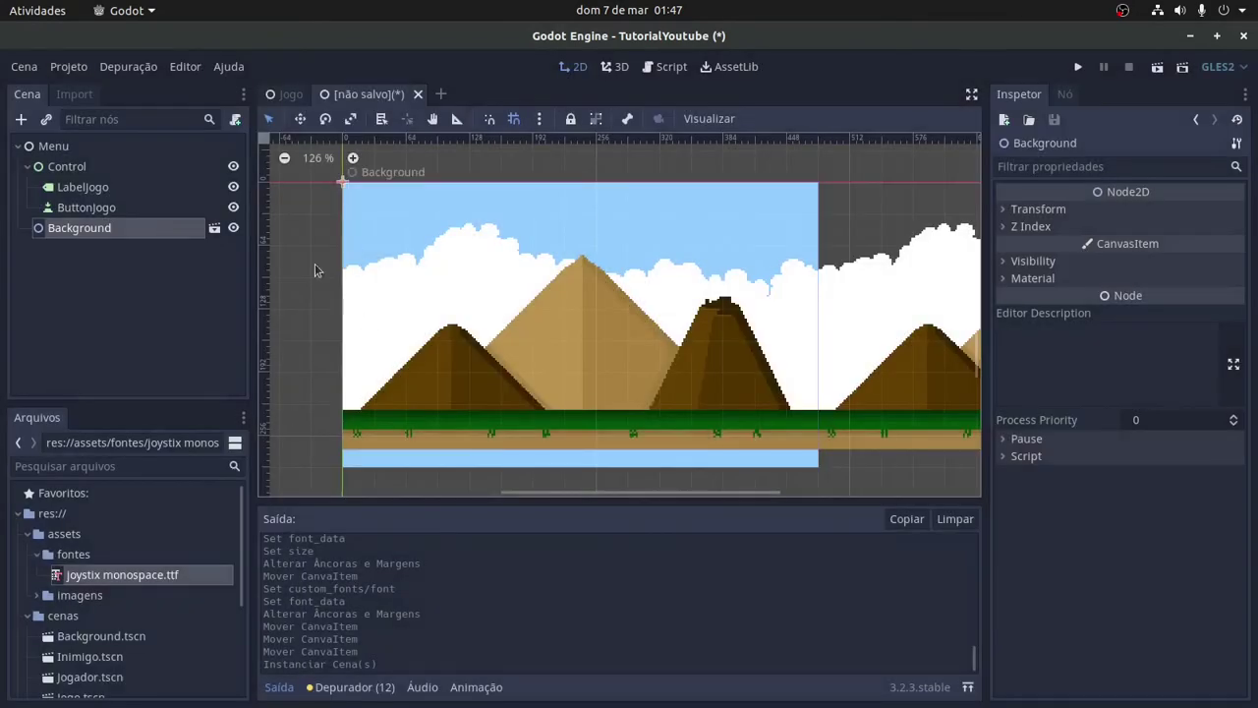
drag(51, 227, 65, 161)
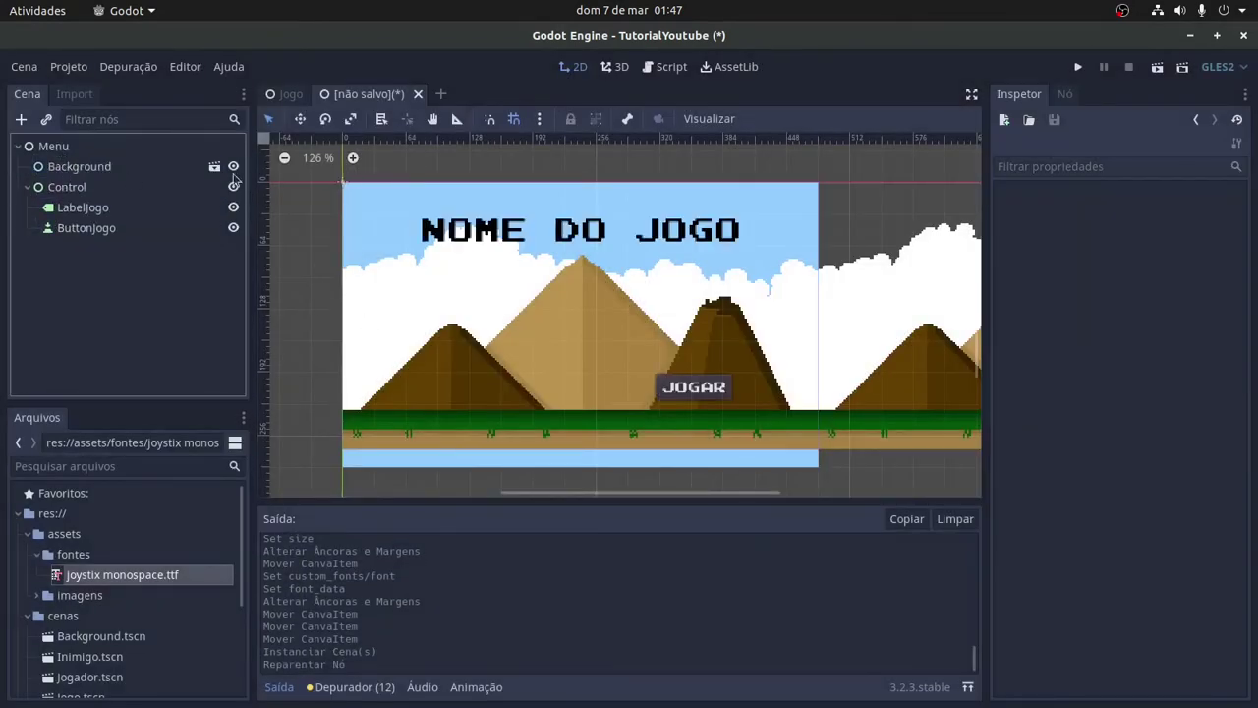
click(59, 169)
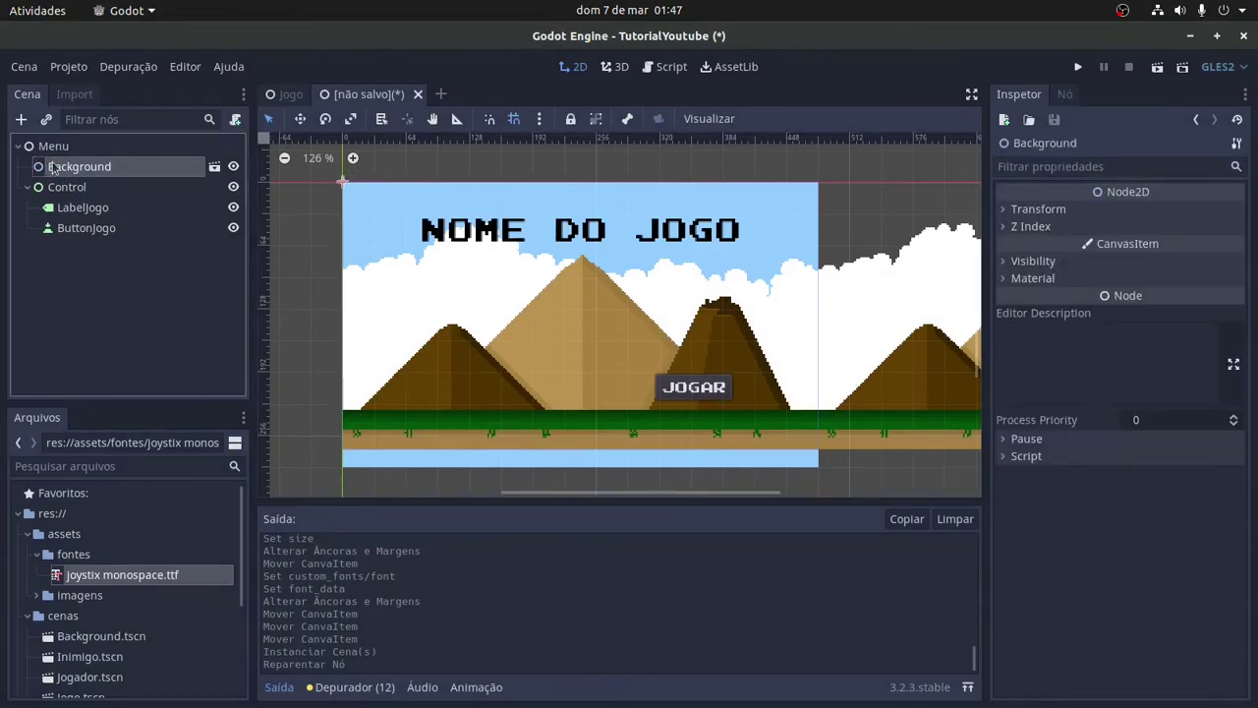
- Add an AnimatedSprite node as a child of Menu and assign a new SpriteFrames resource to its Frames
click(53, 148)
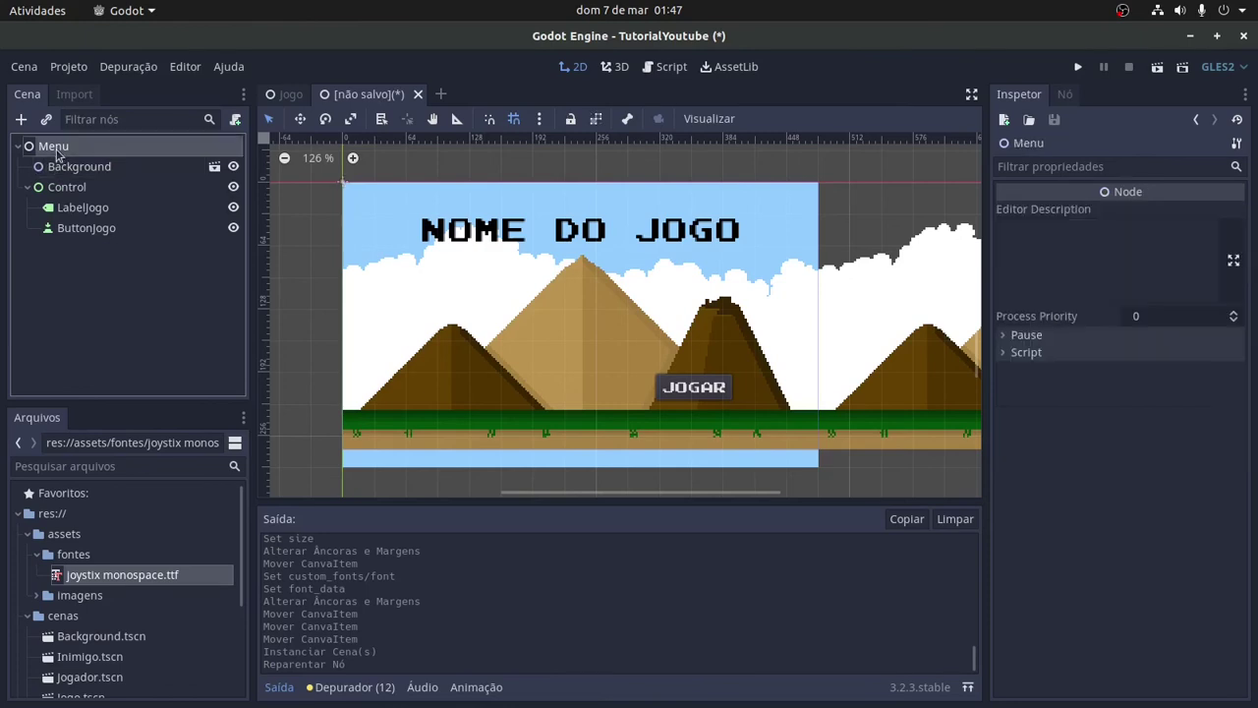
right_click(53, 148)
click(85, 162)
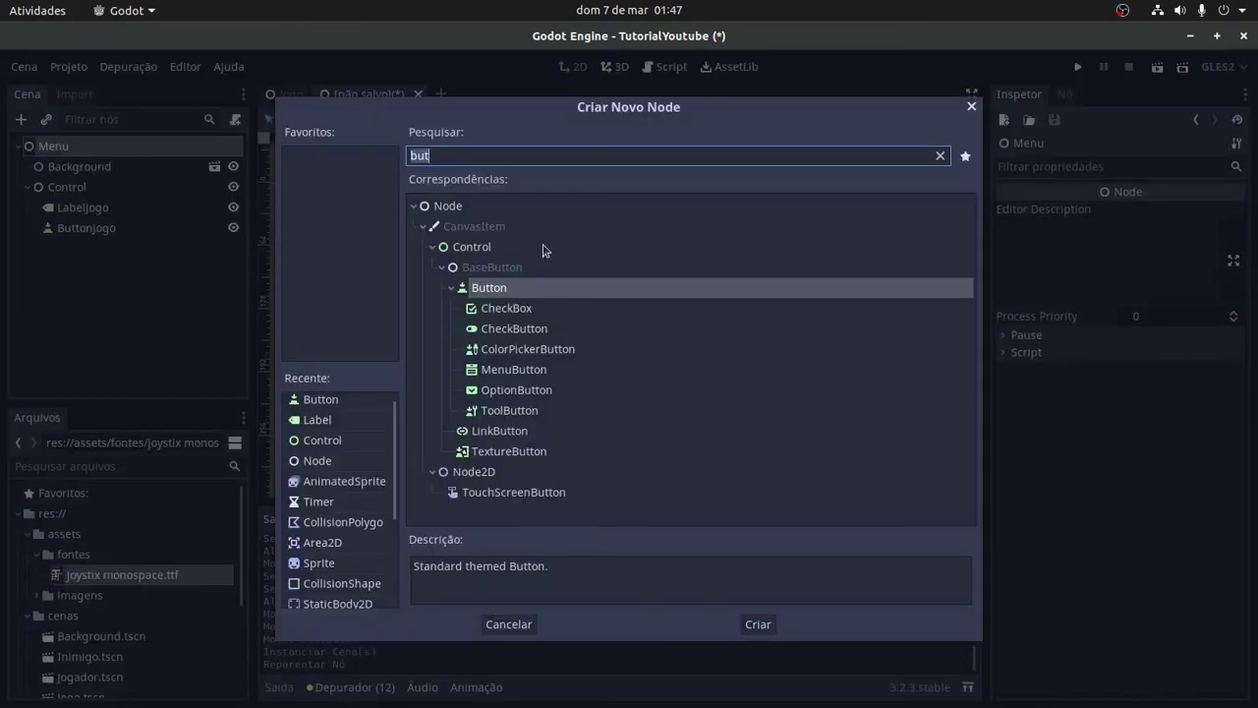
text(ANIMA)
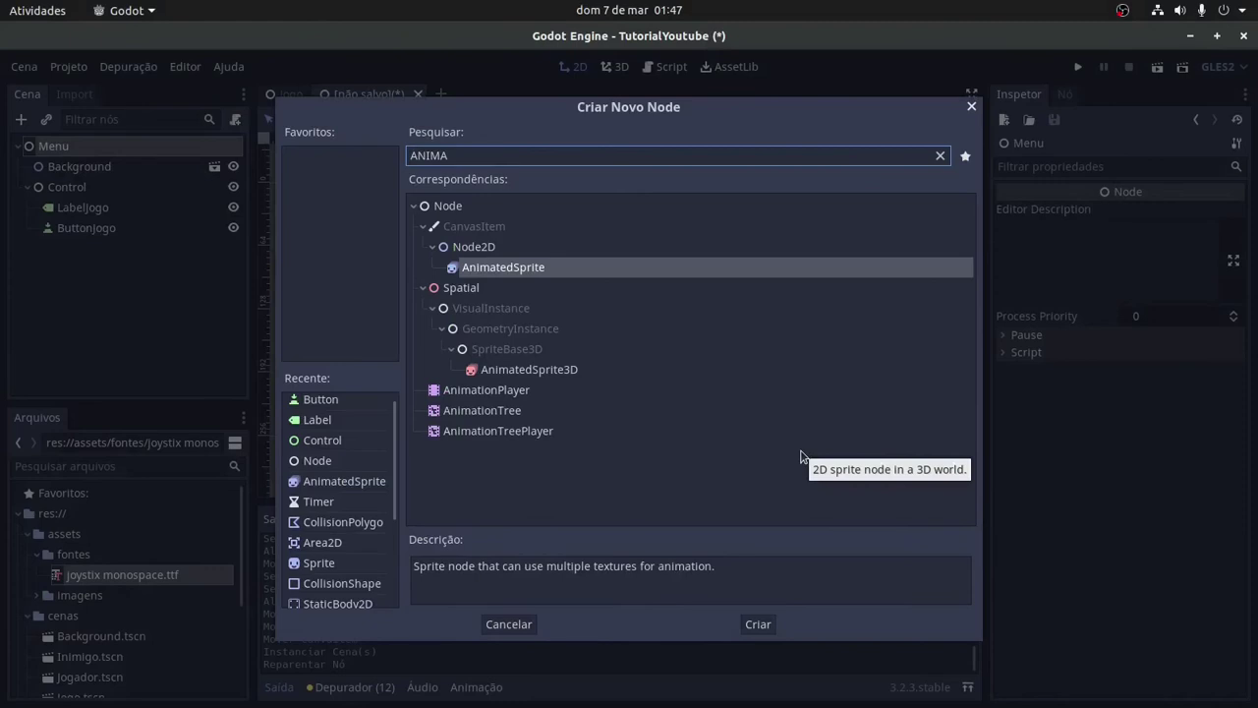
key(Return)
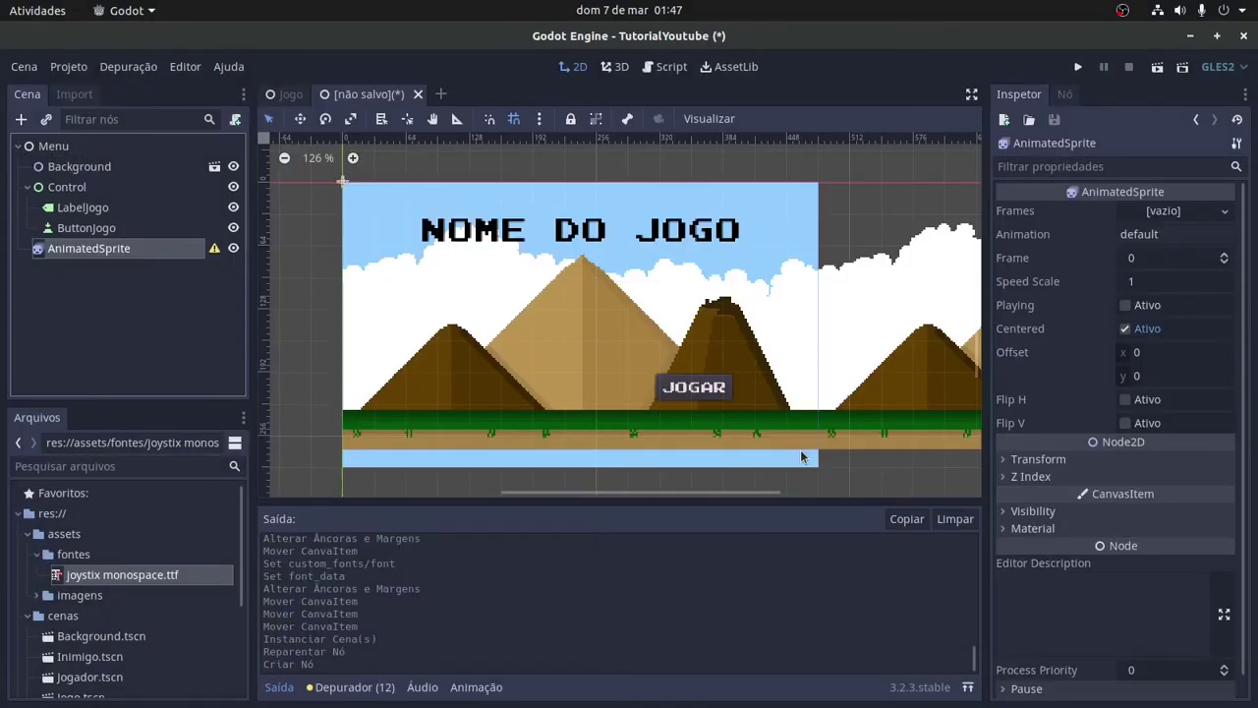
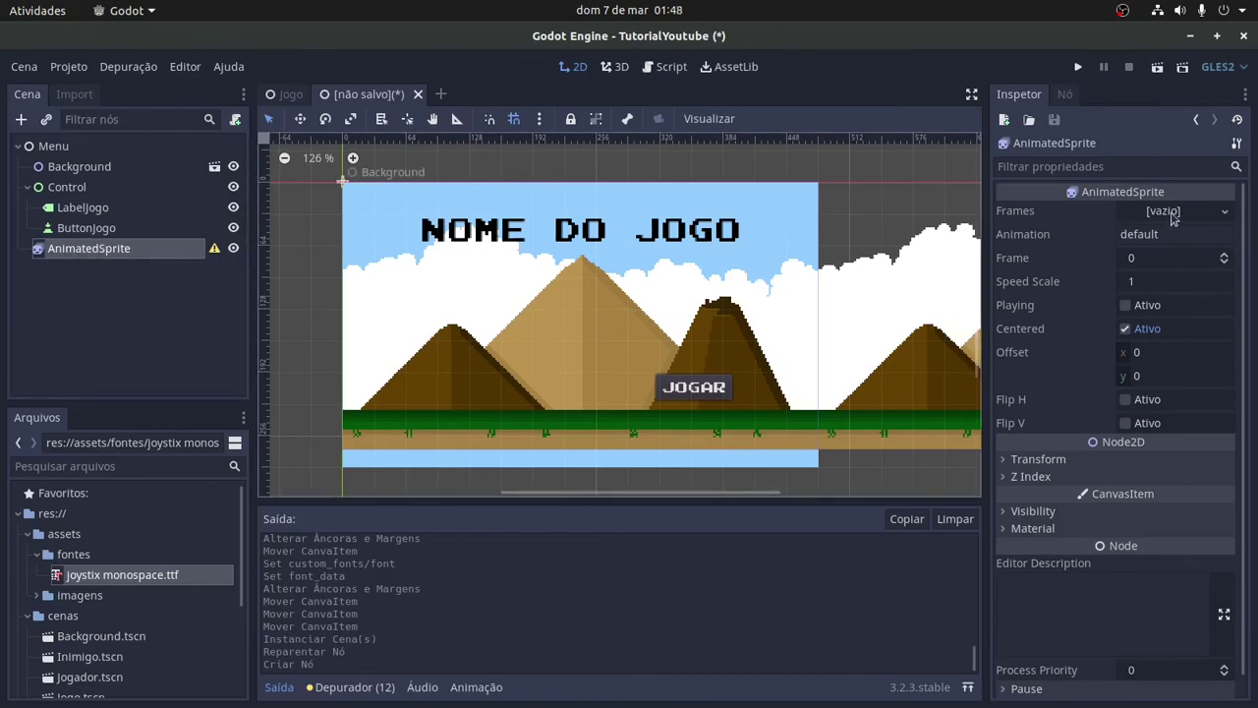
click(1219, 215)
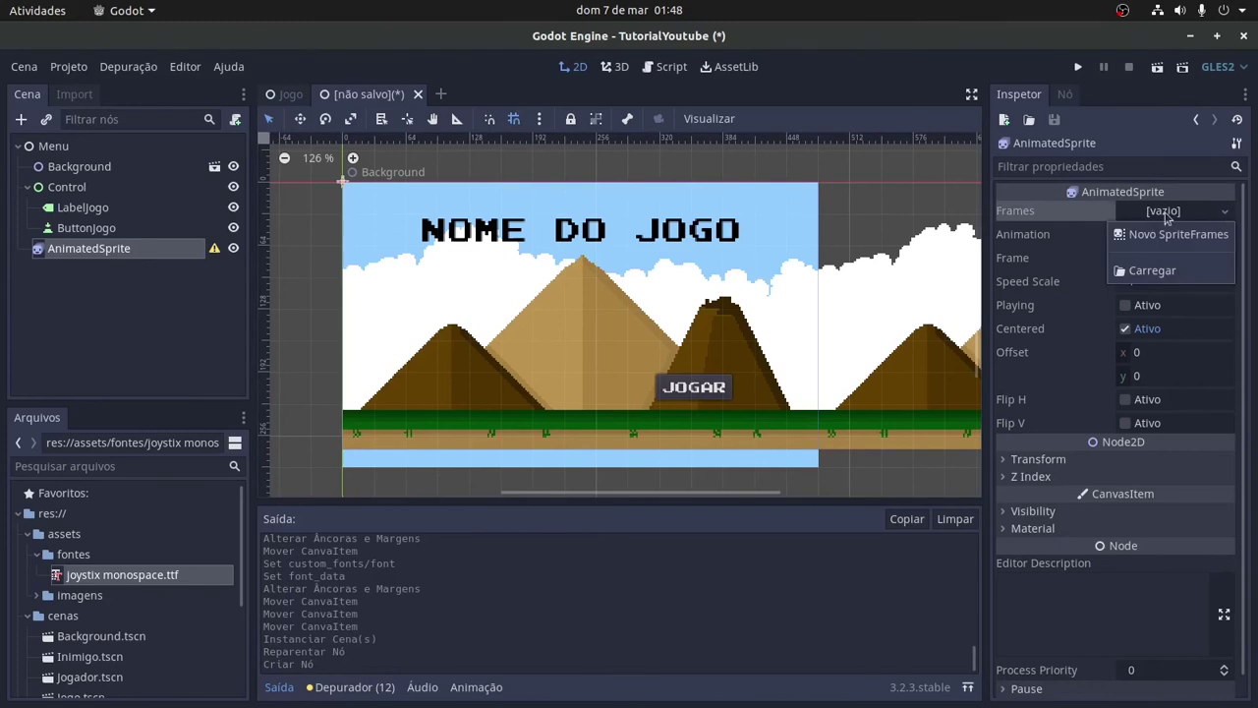
click(1165, 234)
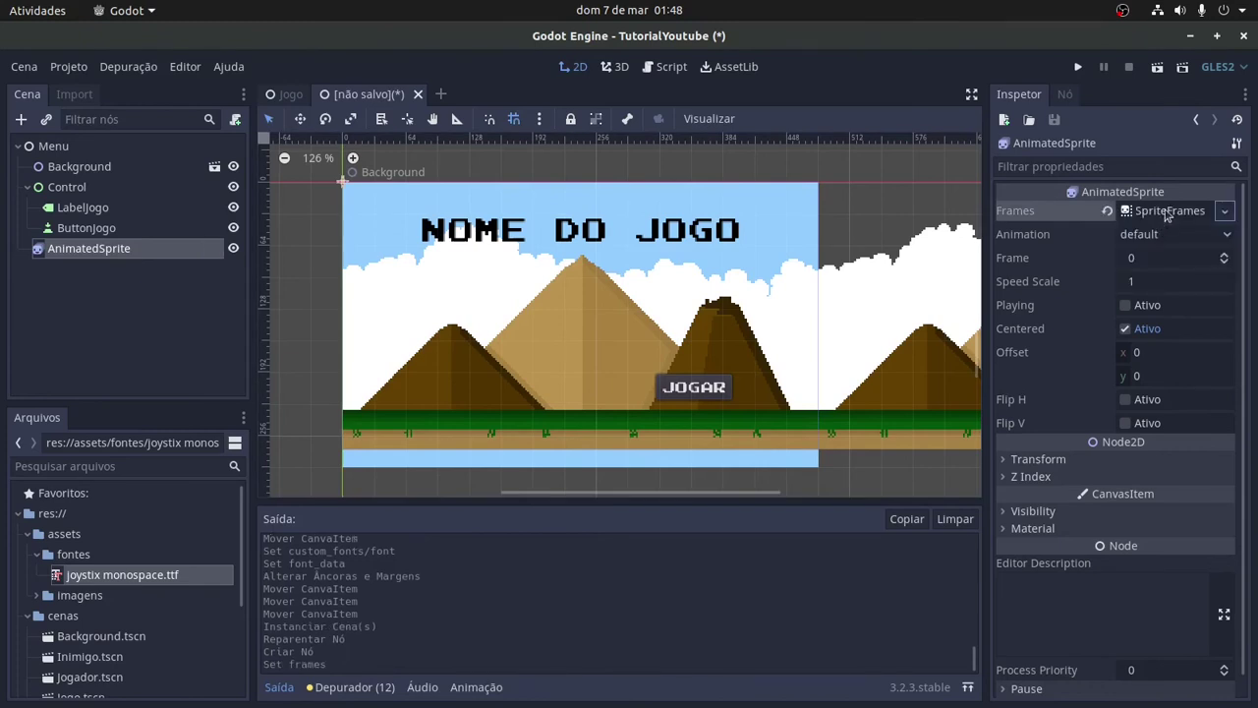
- Add two frames from the jogador.png sprite sheet to the default animation: the first of the upper row and the second of the lower row
click(1166, 211)
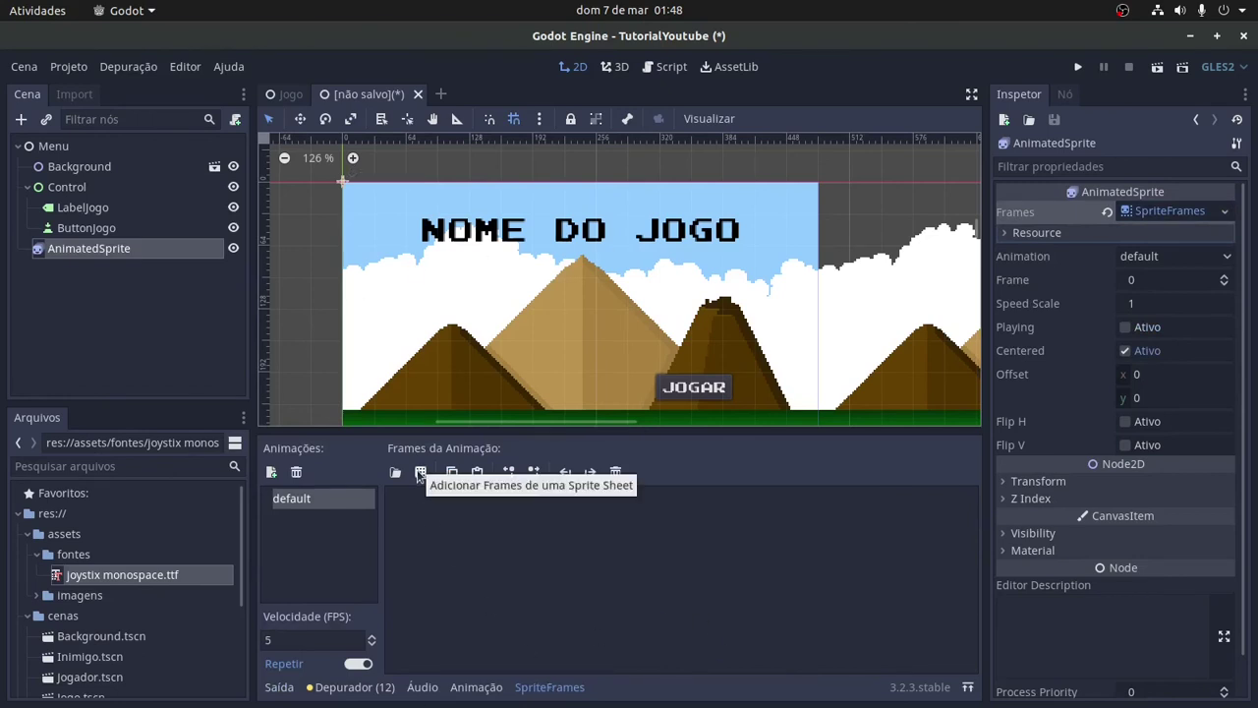
click(420, 474)
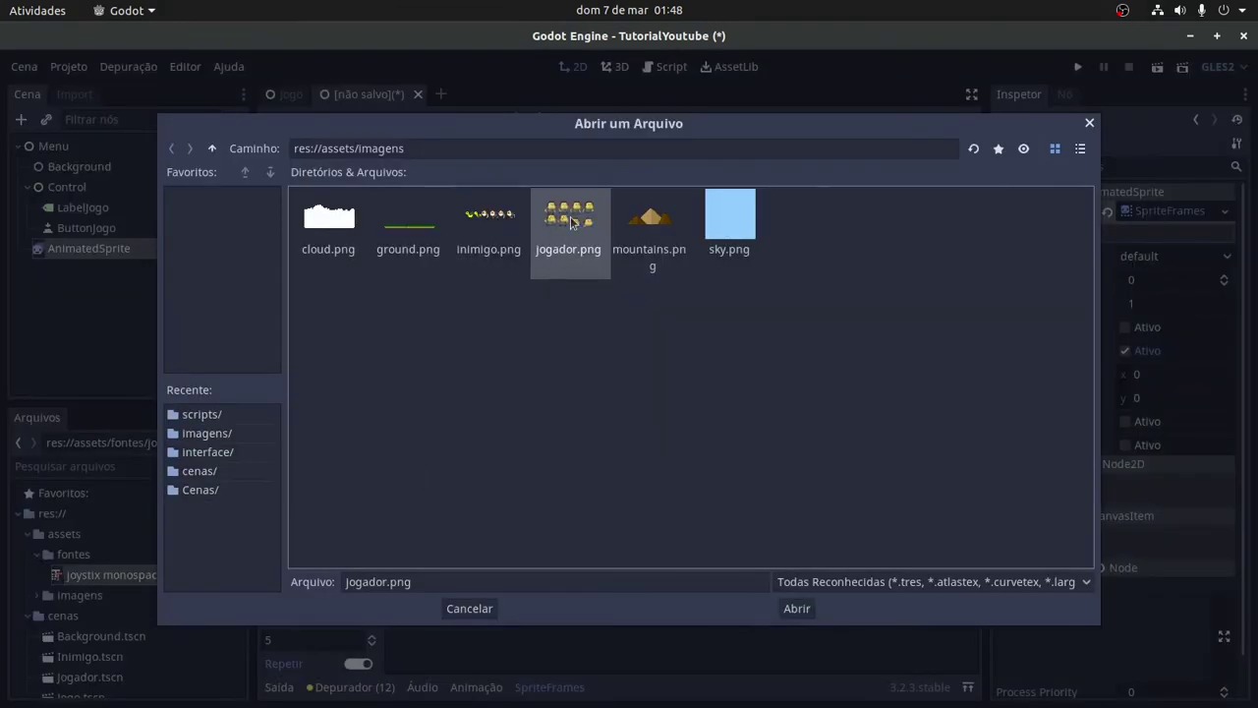
double_click(571, 223)
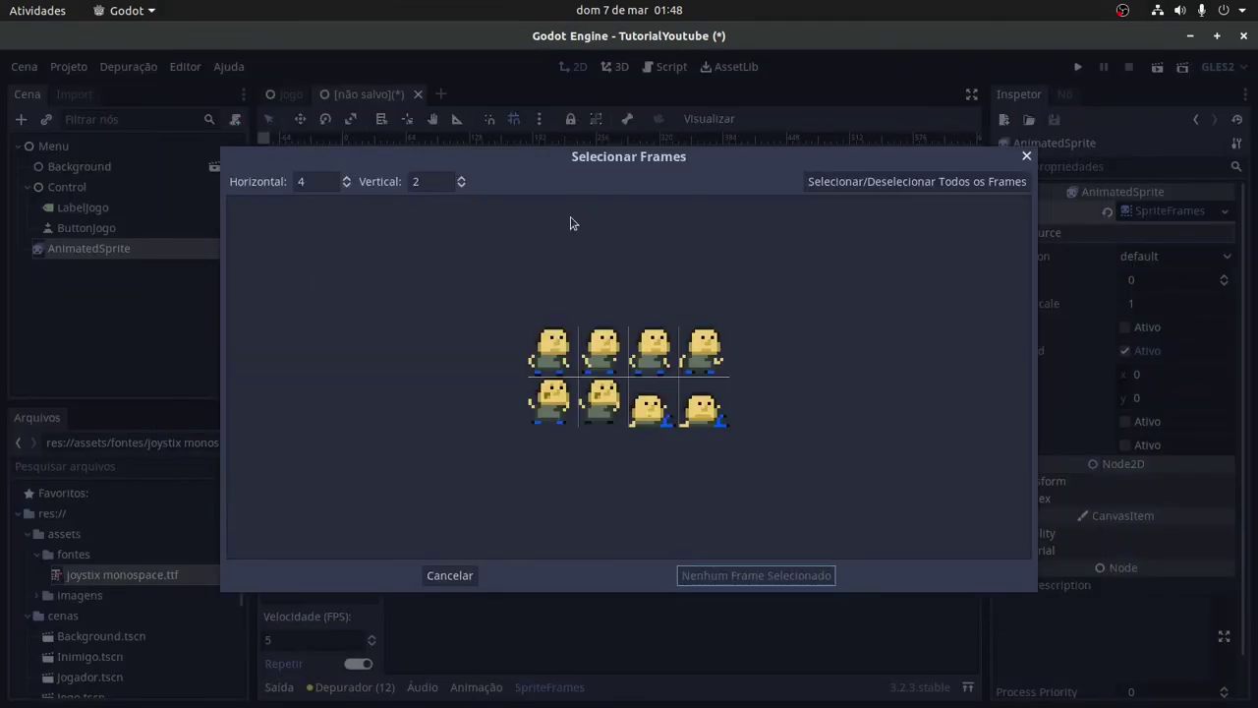
click(607, 403)
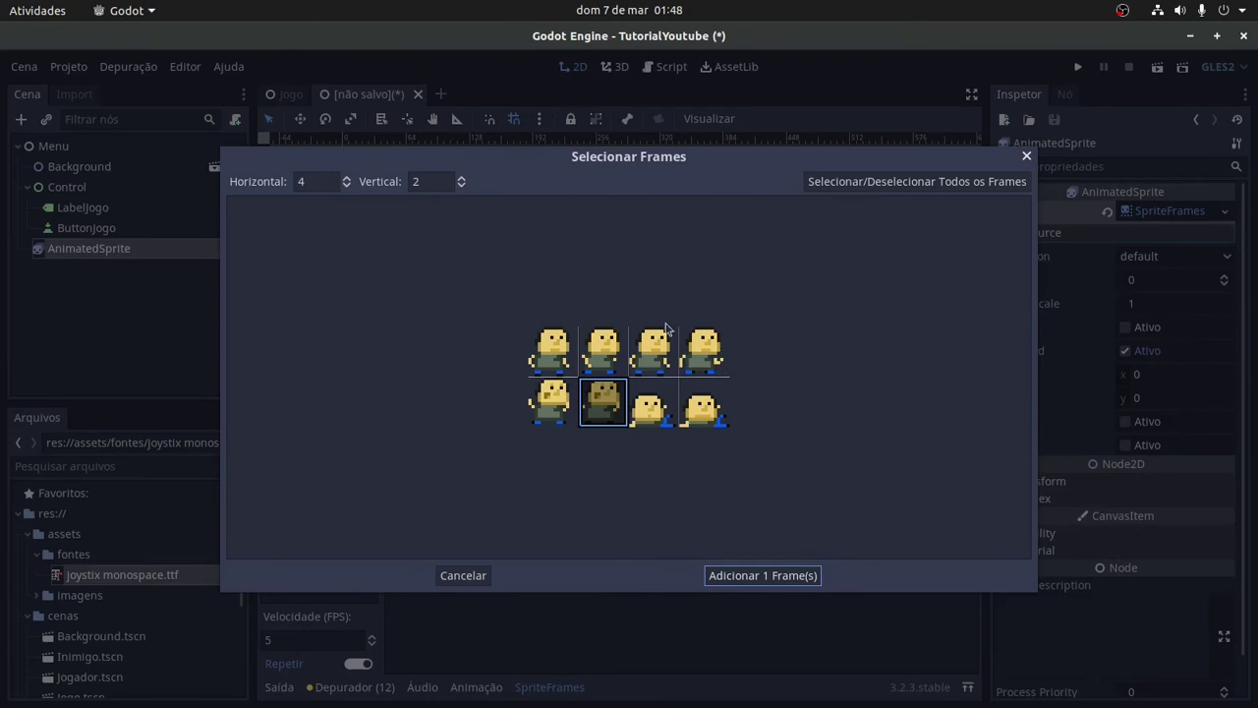
click(555, 364)
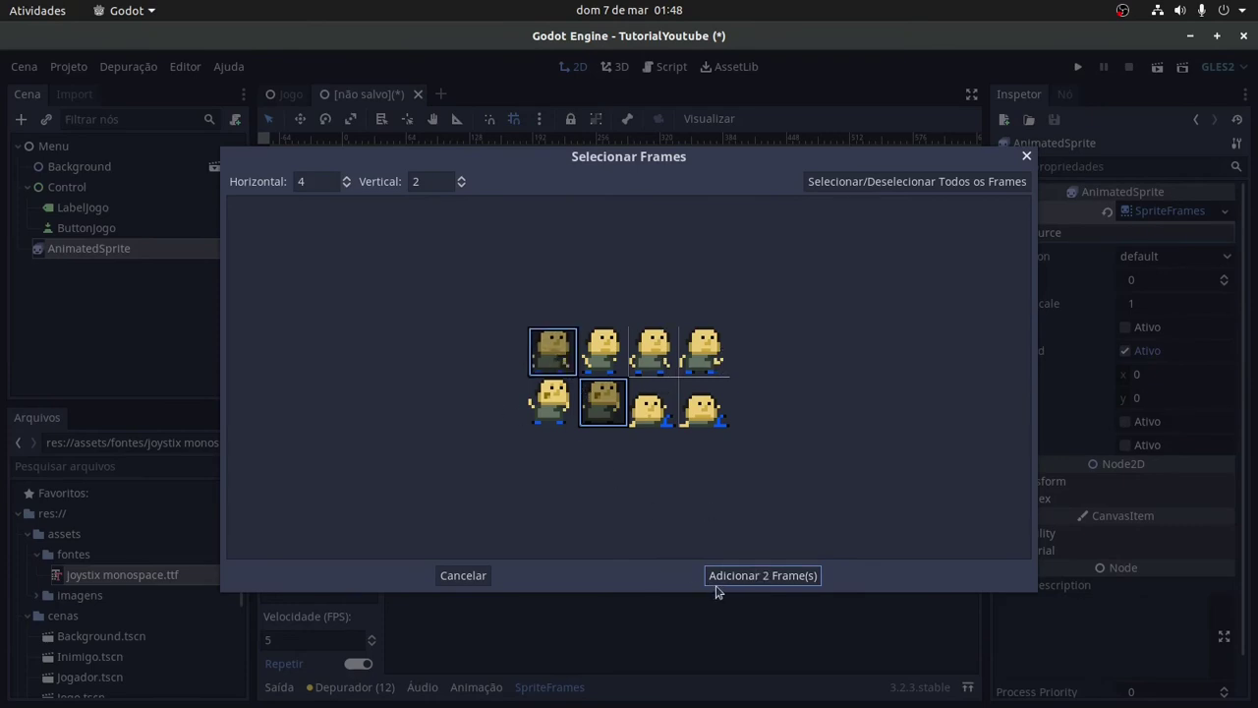
click(746, 578)
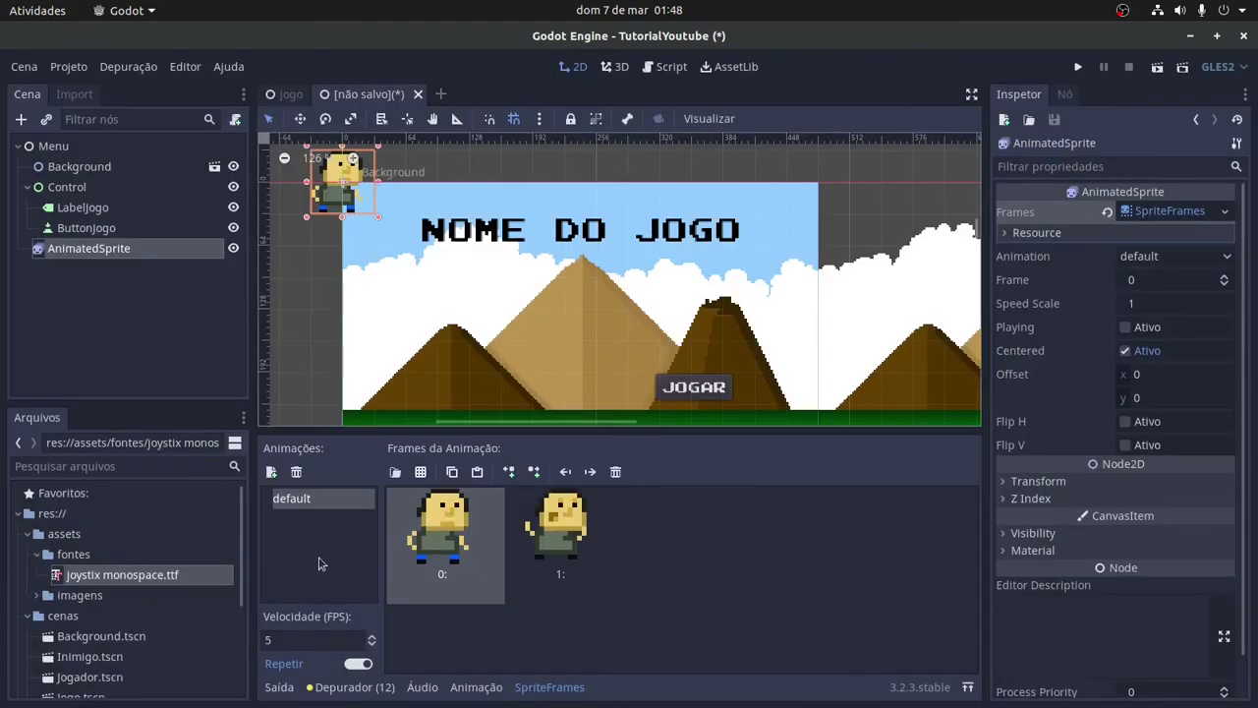
- Enable Playing on AnimatedSprite and set its position to x 160, y 205
click(1125, 328)
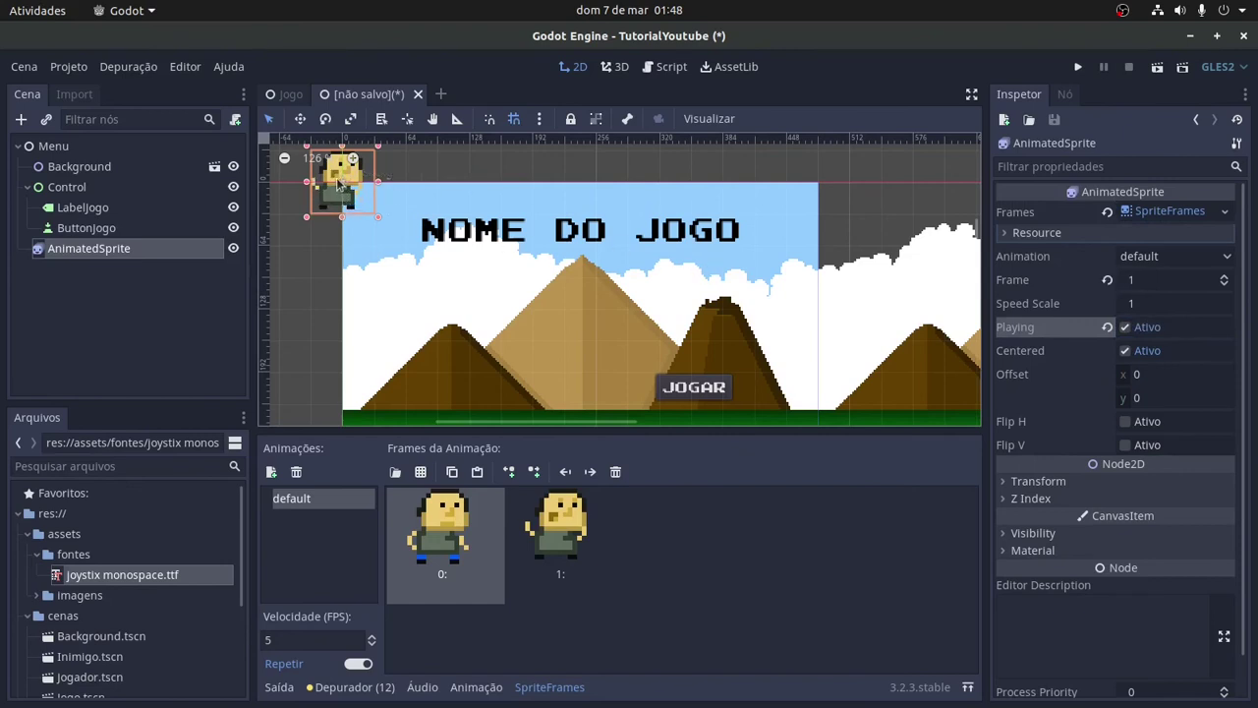
scroll(339, 182, down, 1)
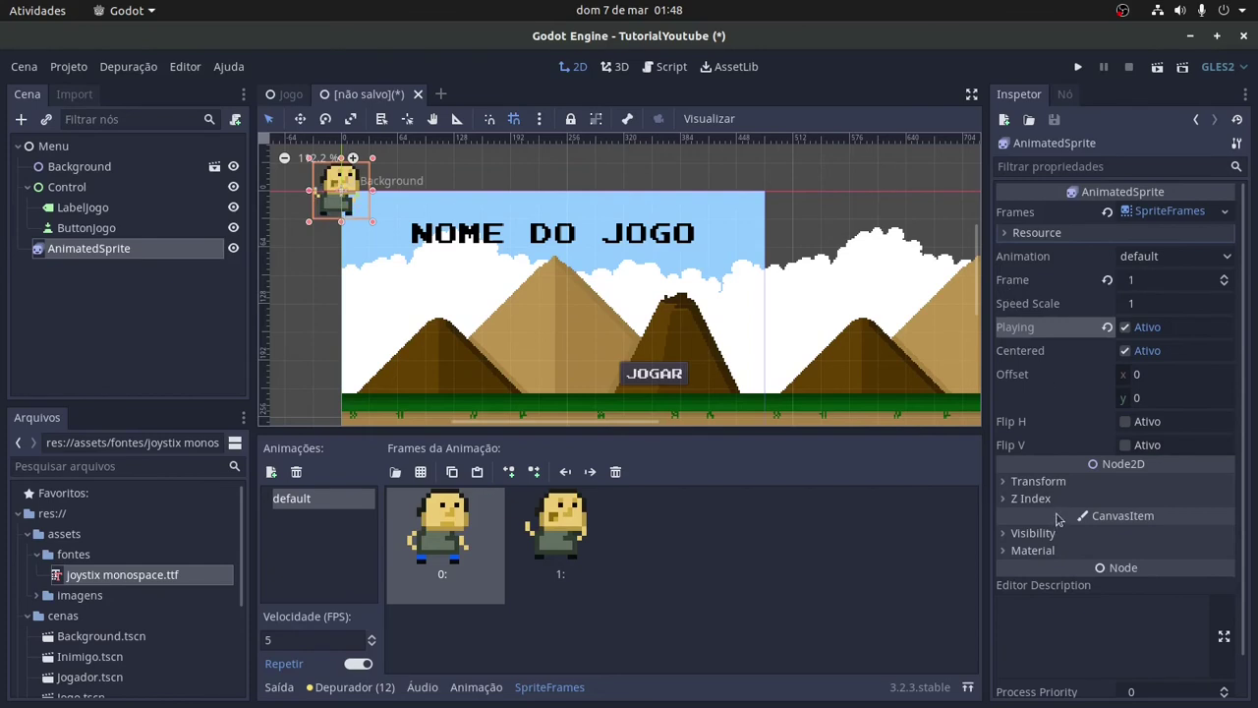
click(1062, 482)
click(1194, 502)
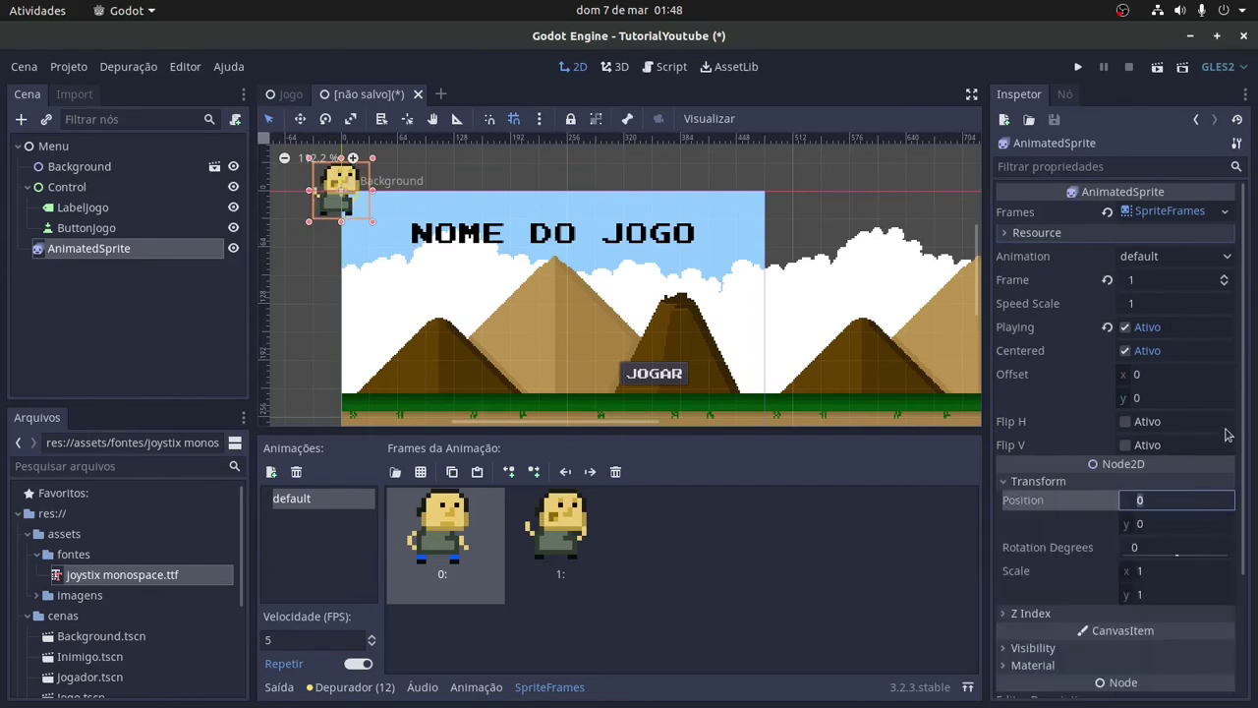
text(160)
key(Tab)
text(205)
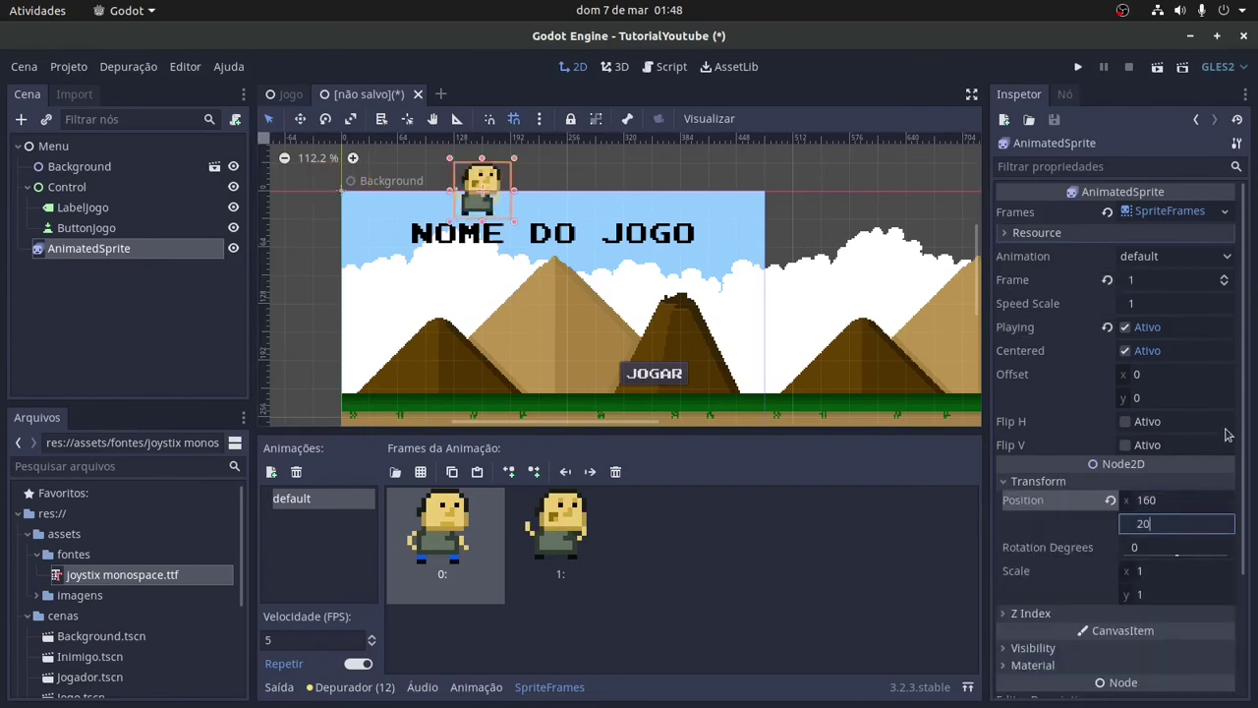
key(Return)
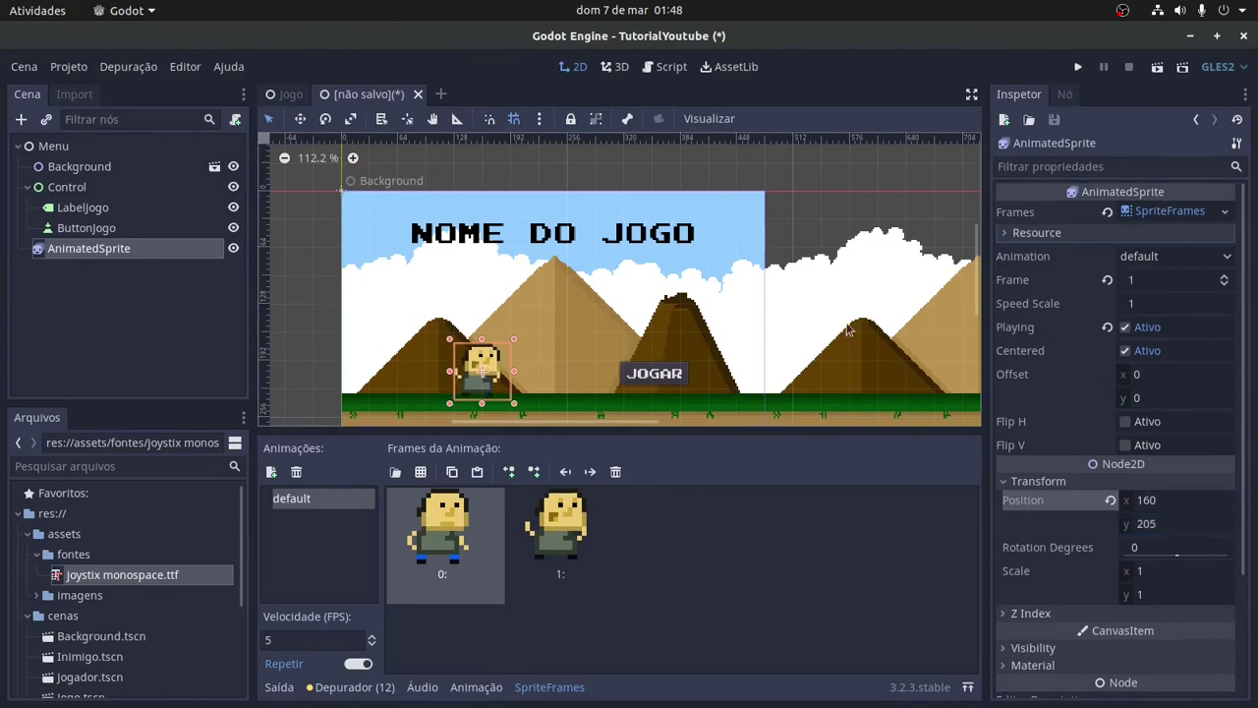
click(79, 166)
scroll(610, 415, up, 3)
scroll(430, 330, down, 5)
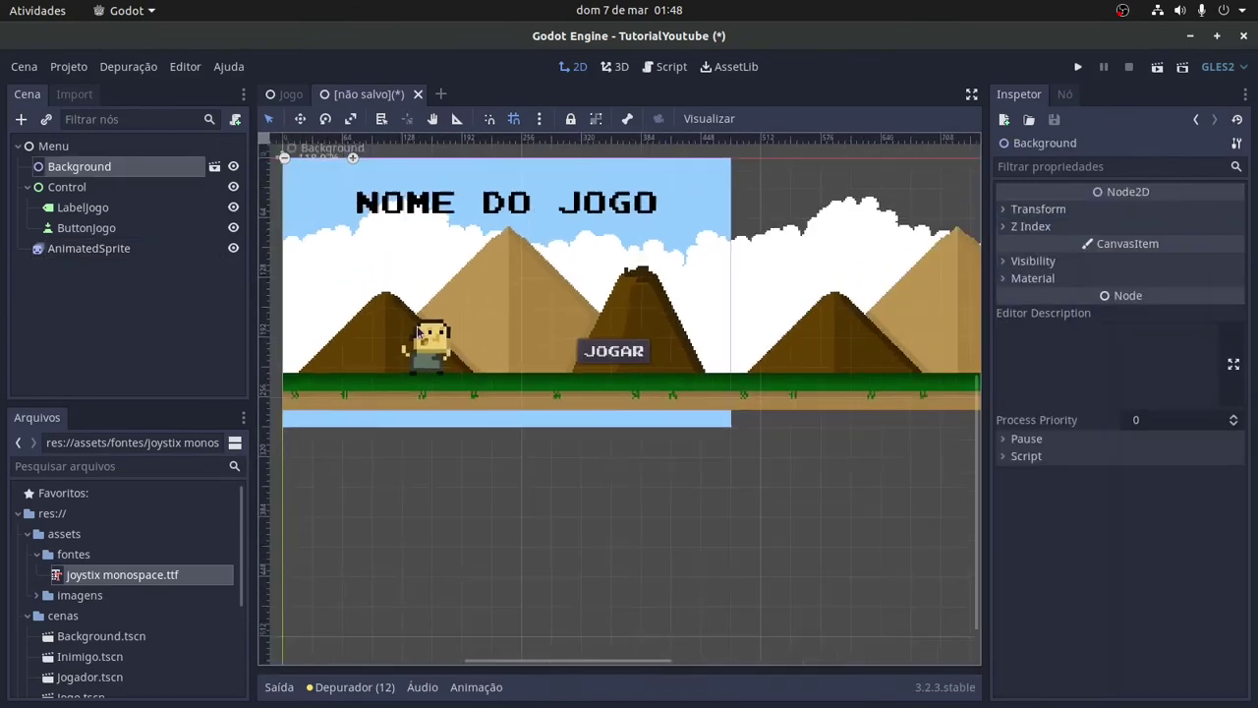
middle_drag(466, 299, 517, 344)
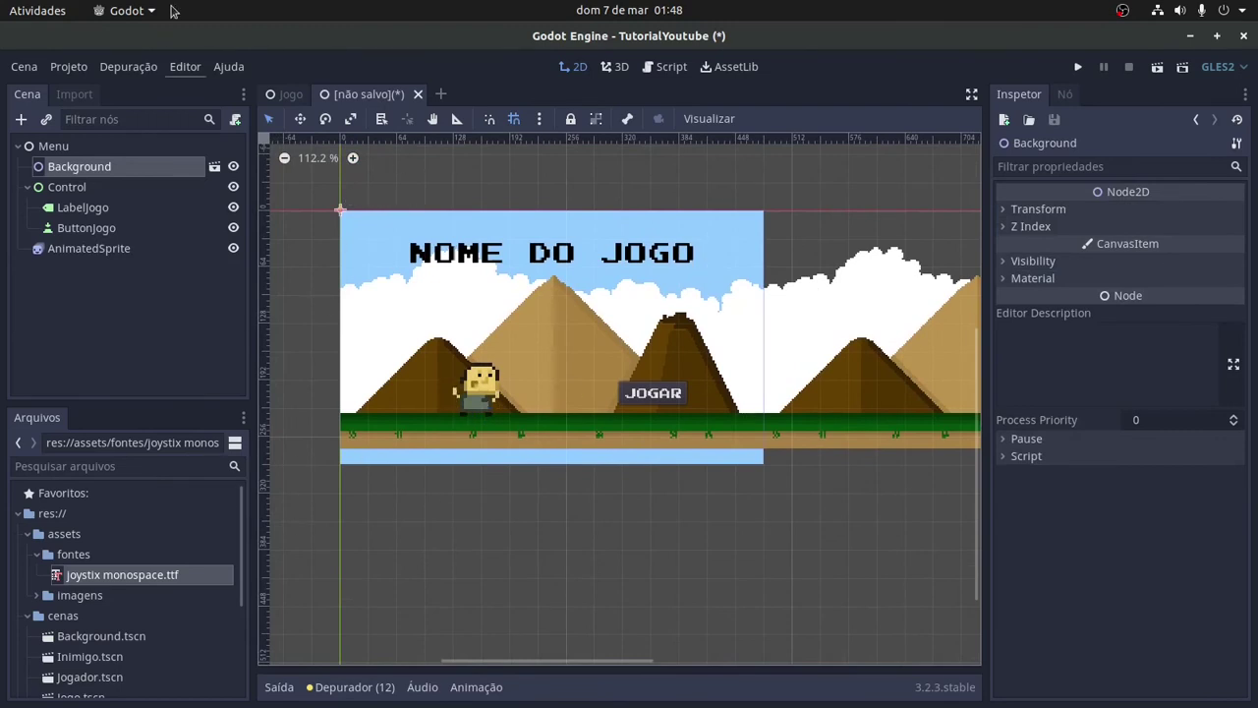
click(106, 146)
click(644, 386)
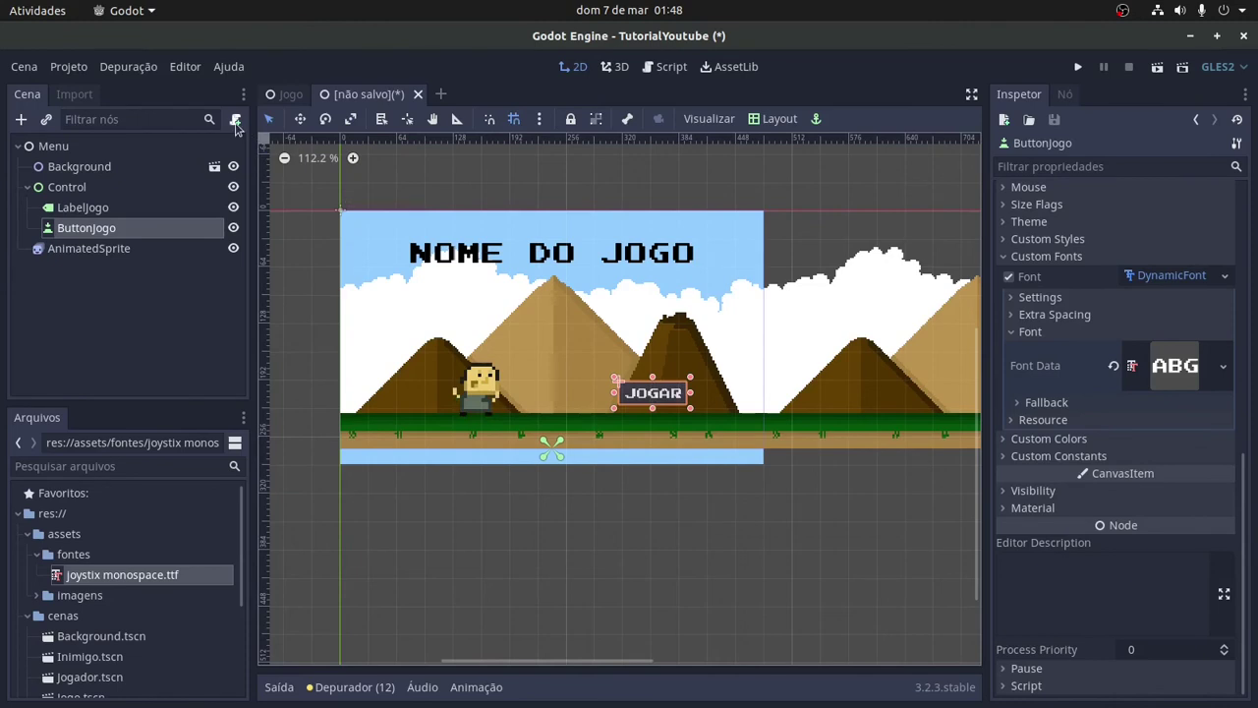
- Attach a new GDScript res://scripts/Menu.gd to the Menu node and delete the template code below extends Node
click(41, 150)
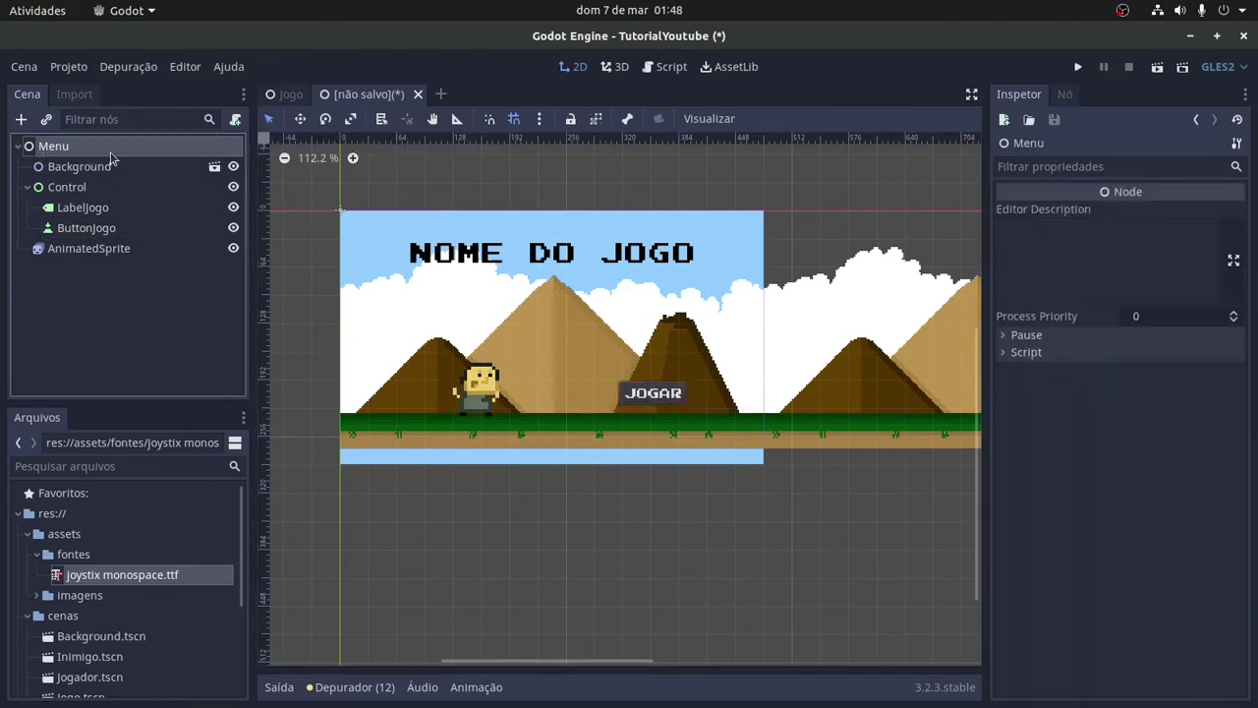
click(237, 121)
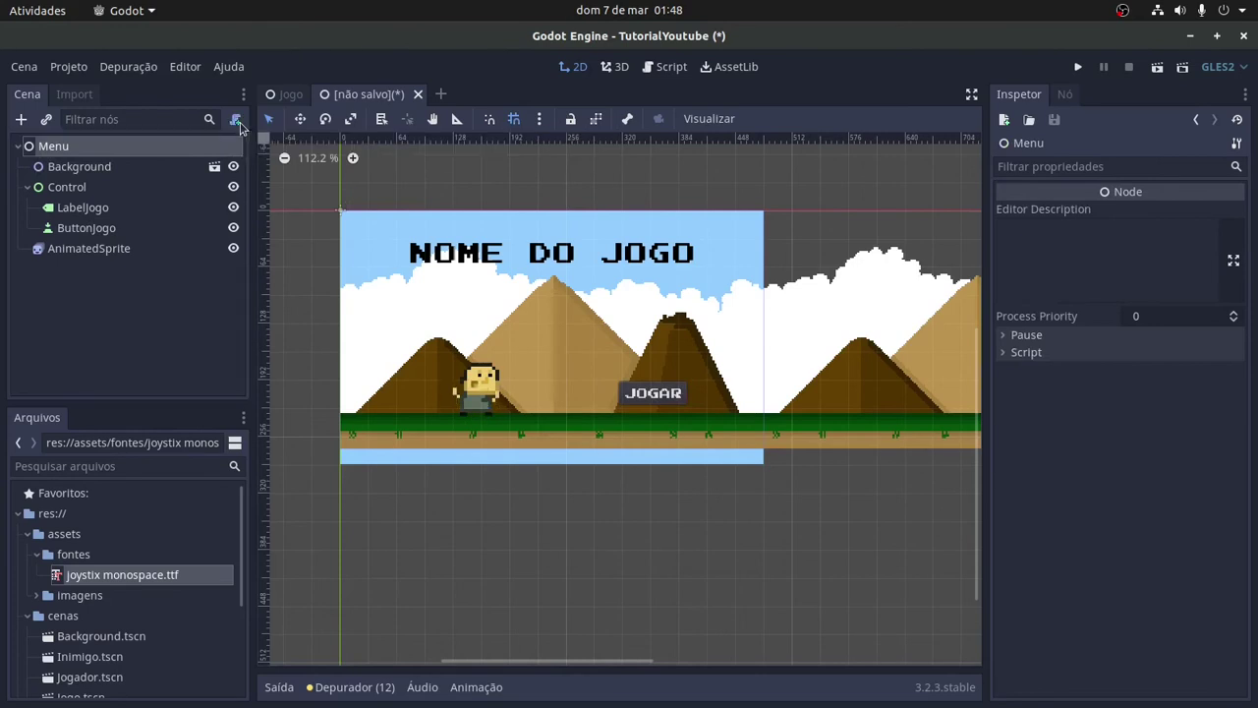
click(765, 392)
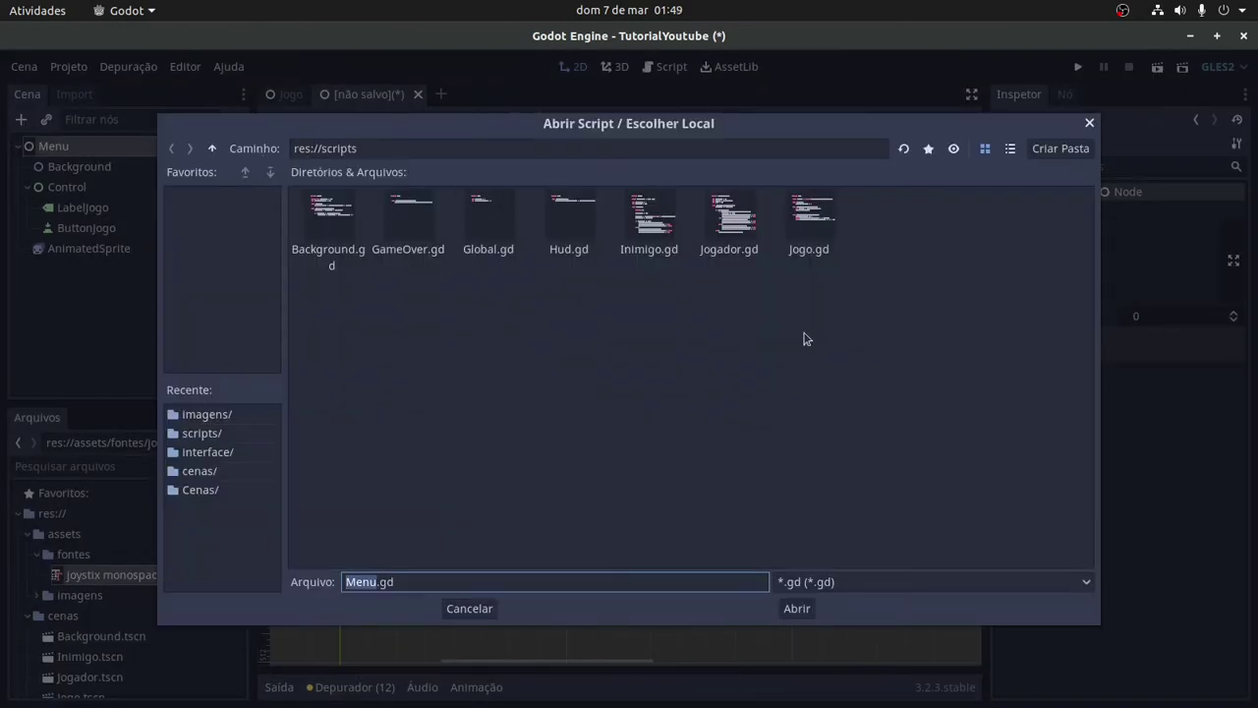
click(796, 608)
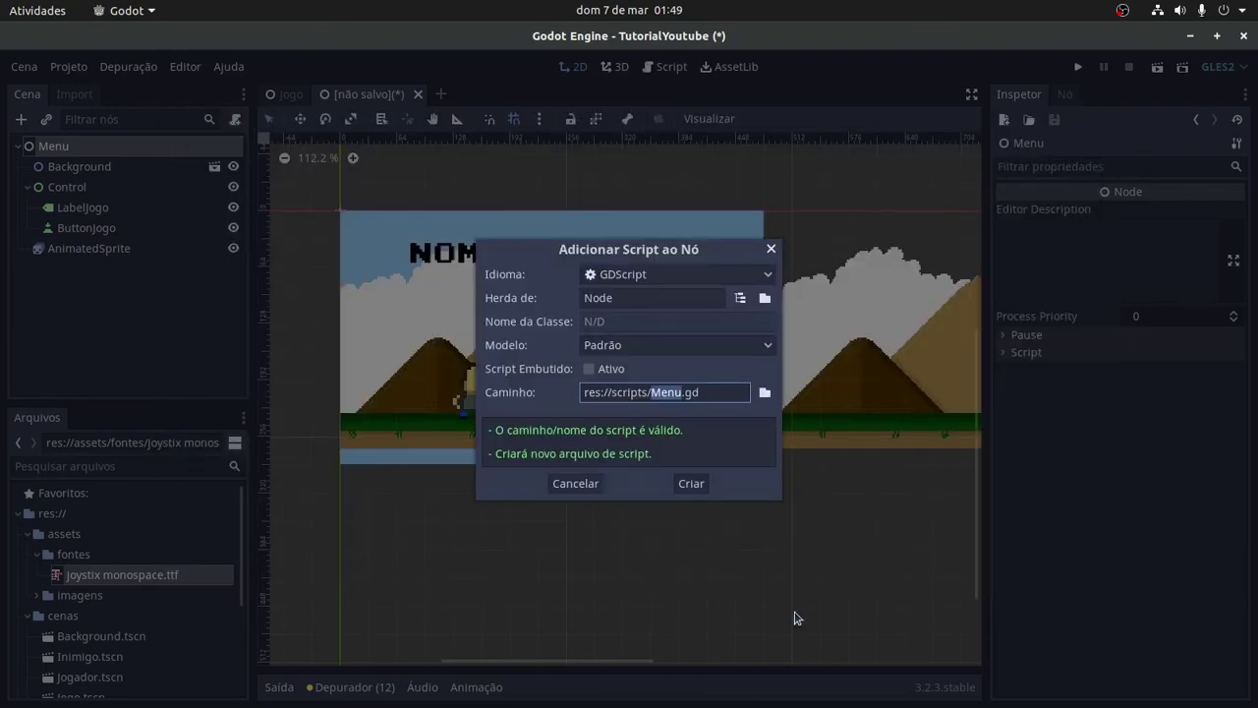
click(689, 485)
drag(531, 388, 415, 187)
key(BackSpace)
- Save the scene as Menu.tscn in the res://interface folder
key(ctrl+s)
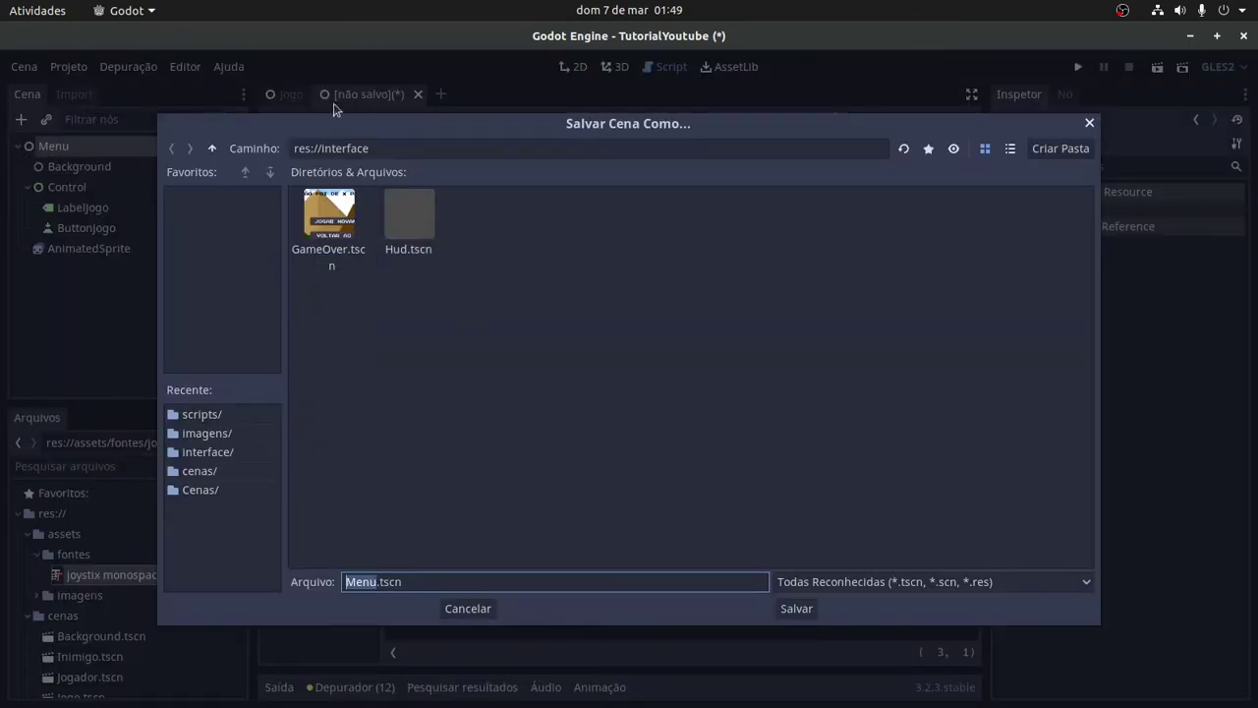
key(Escape)
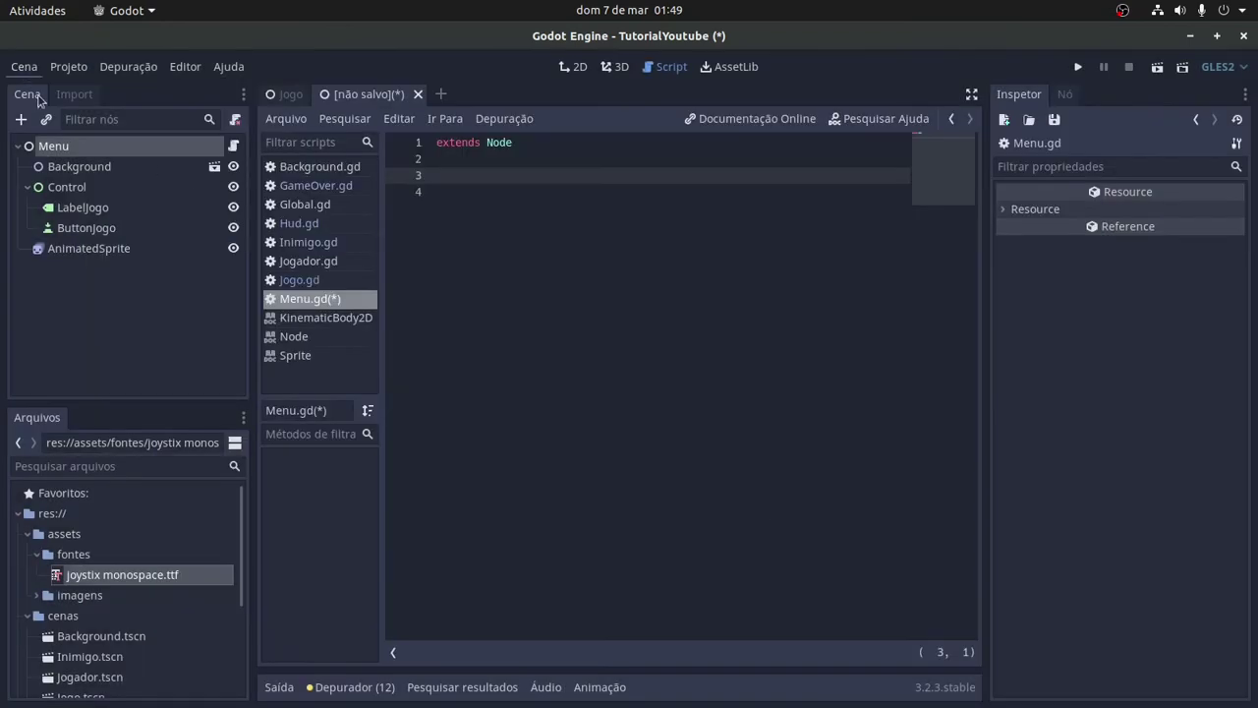
click(77, 148)
click(24, 66)
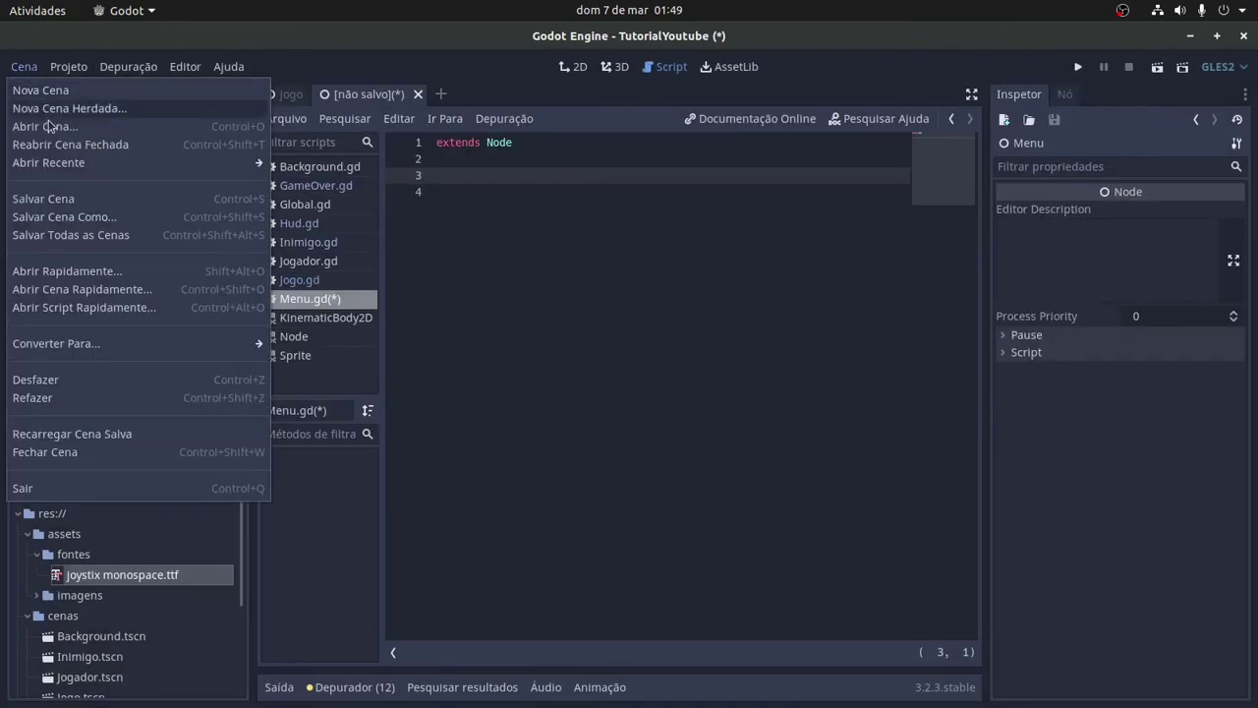
click(61, 216)
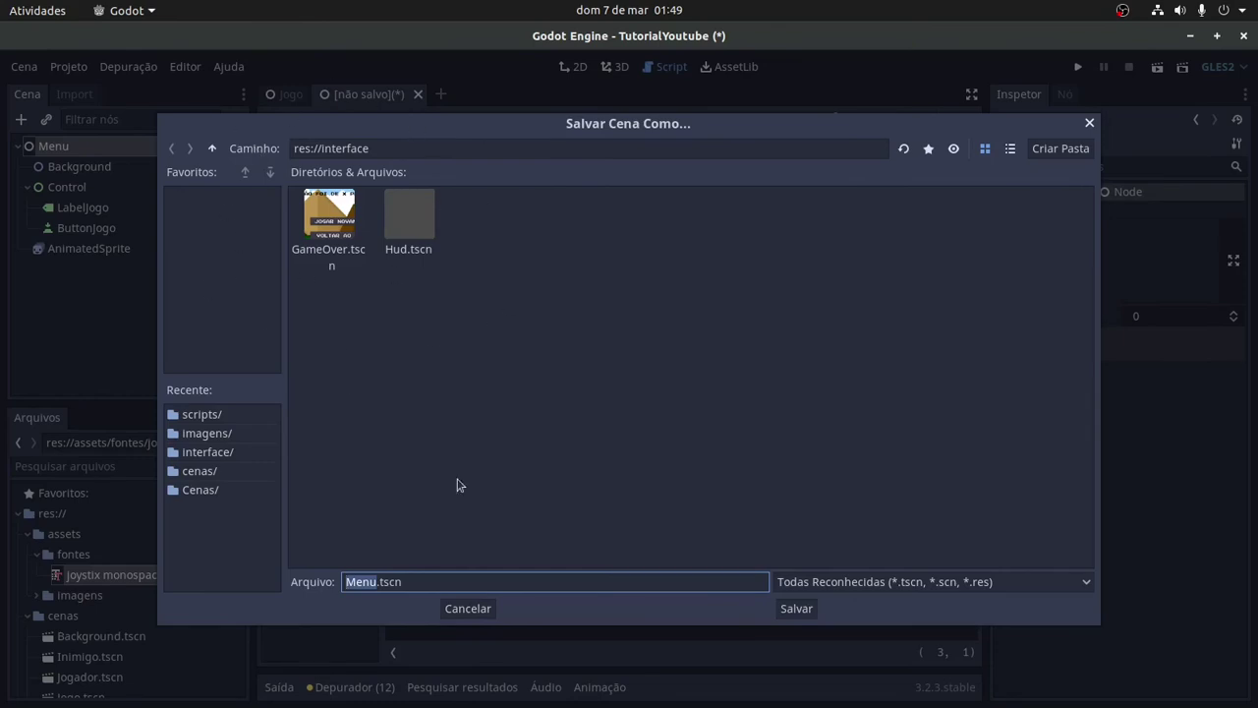
click(797, 609)
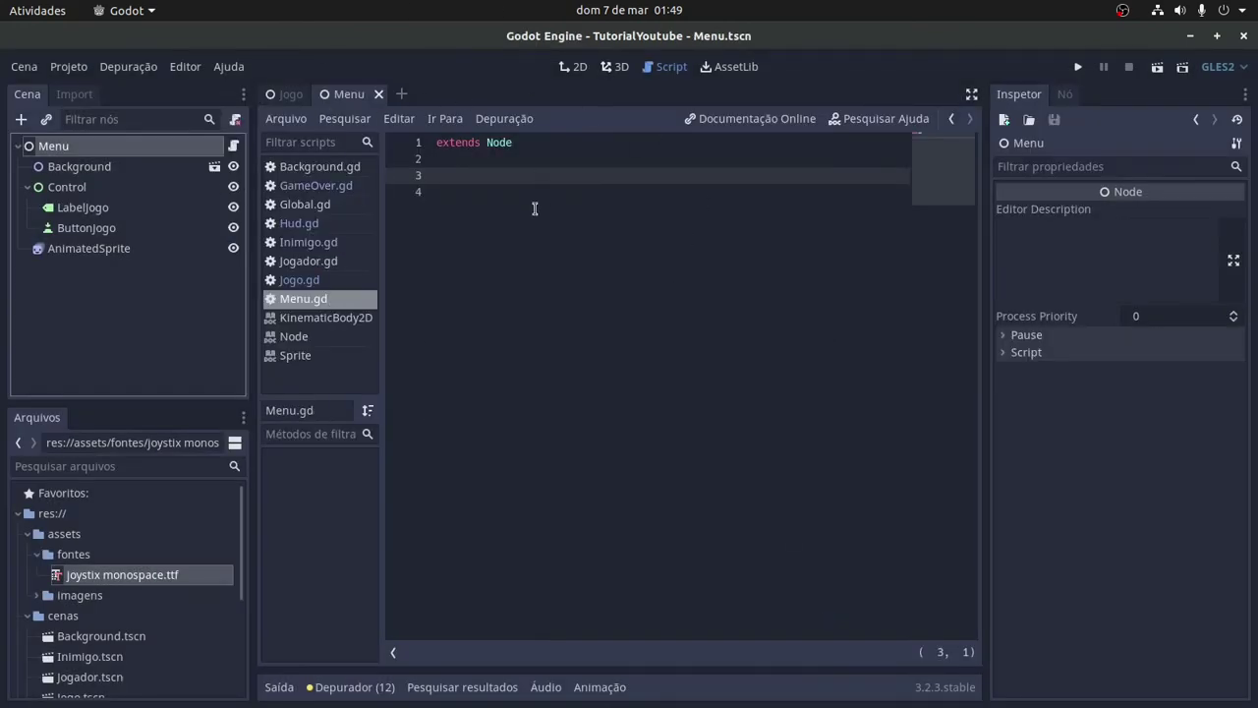
- Connect ButtonJogo's pressed() signal to the Menu node's script with the method _on_ButtonJogo_pressed
click(285, 95)
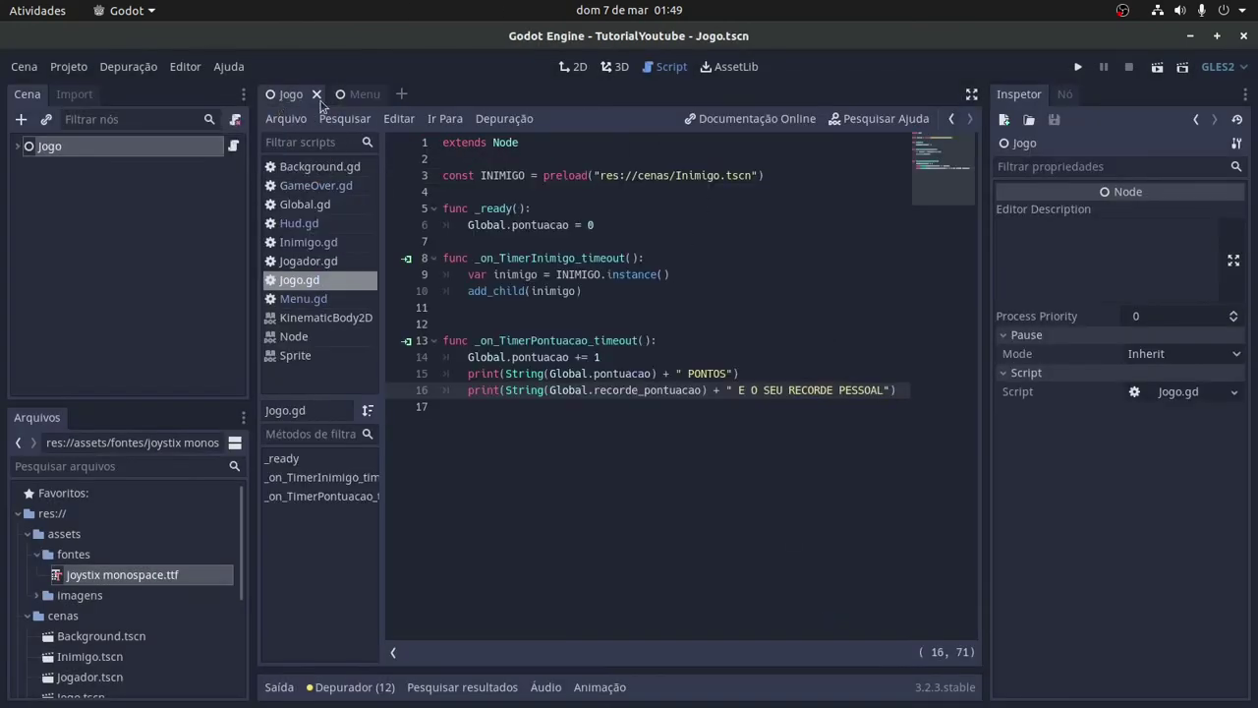
click(364, 97)
click(575, 67)
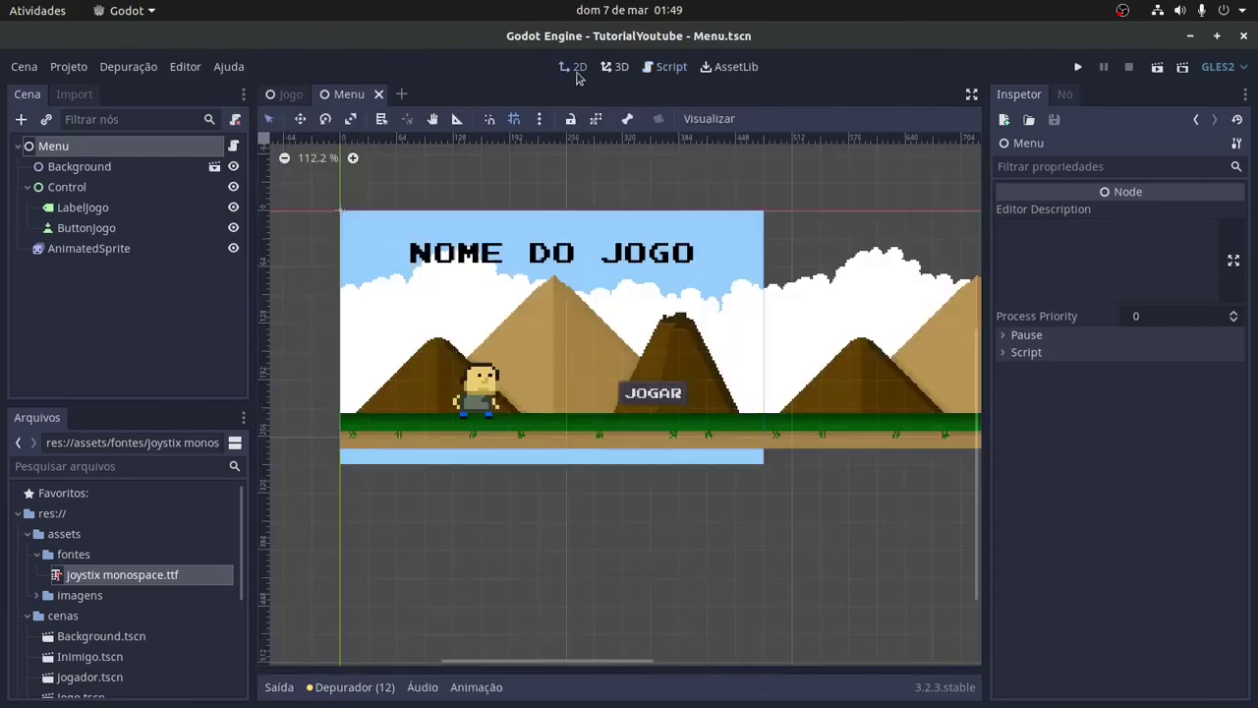
click(85, 229)
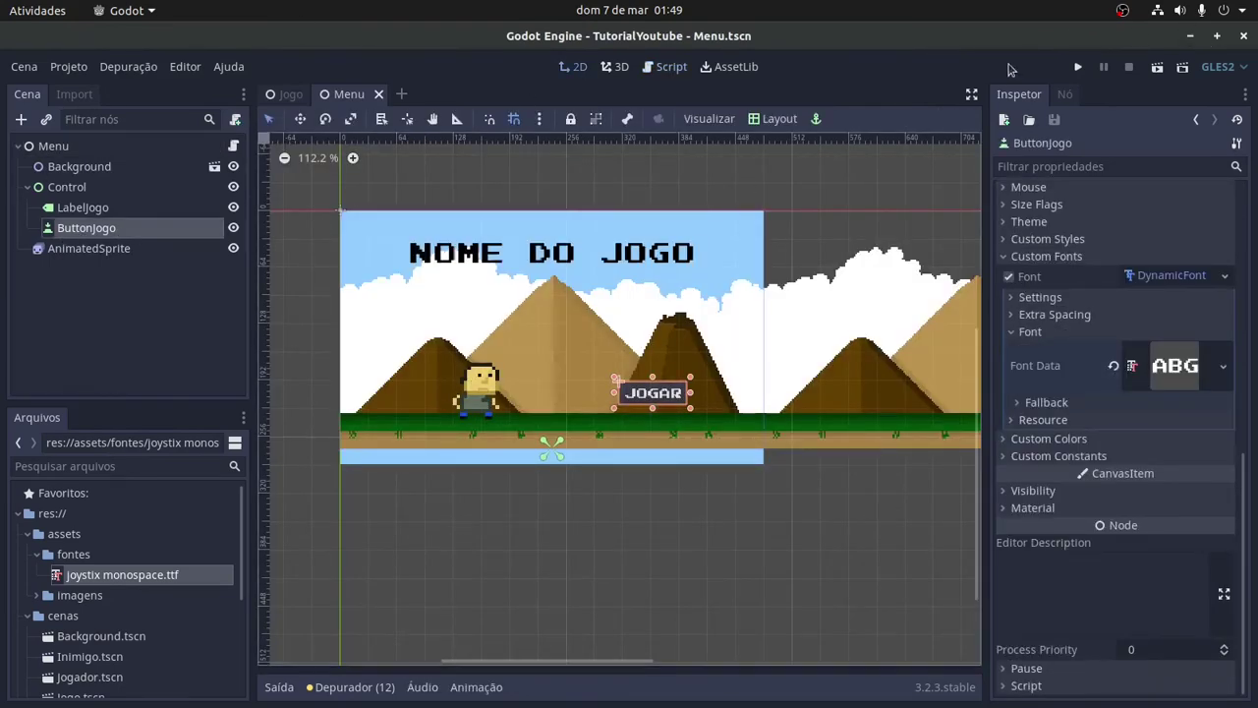
click(1064, 95)
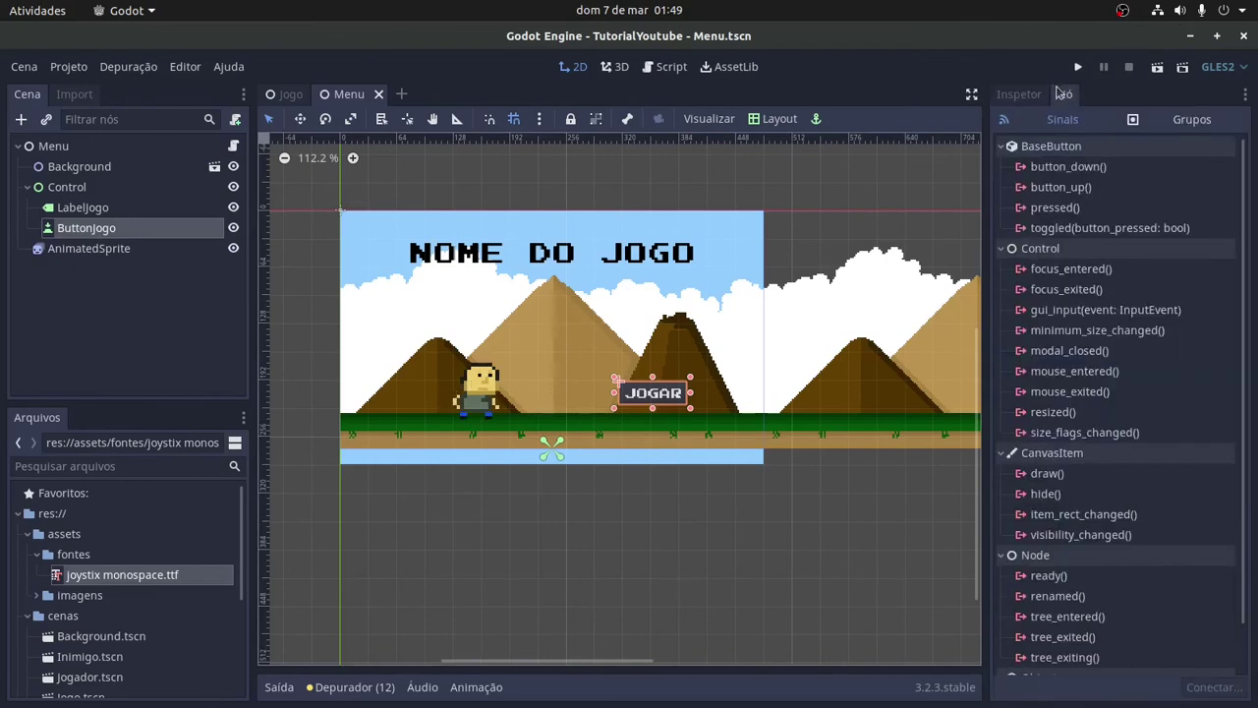
click(1083, 211)
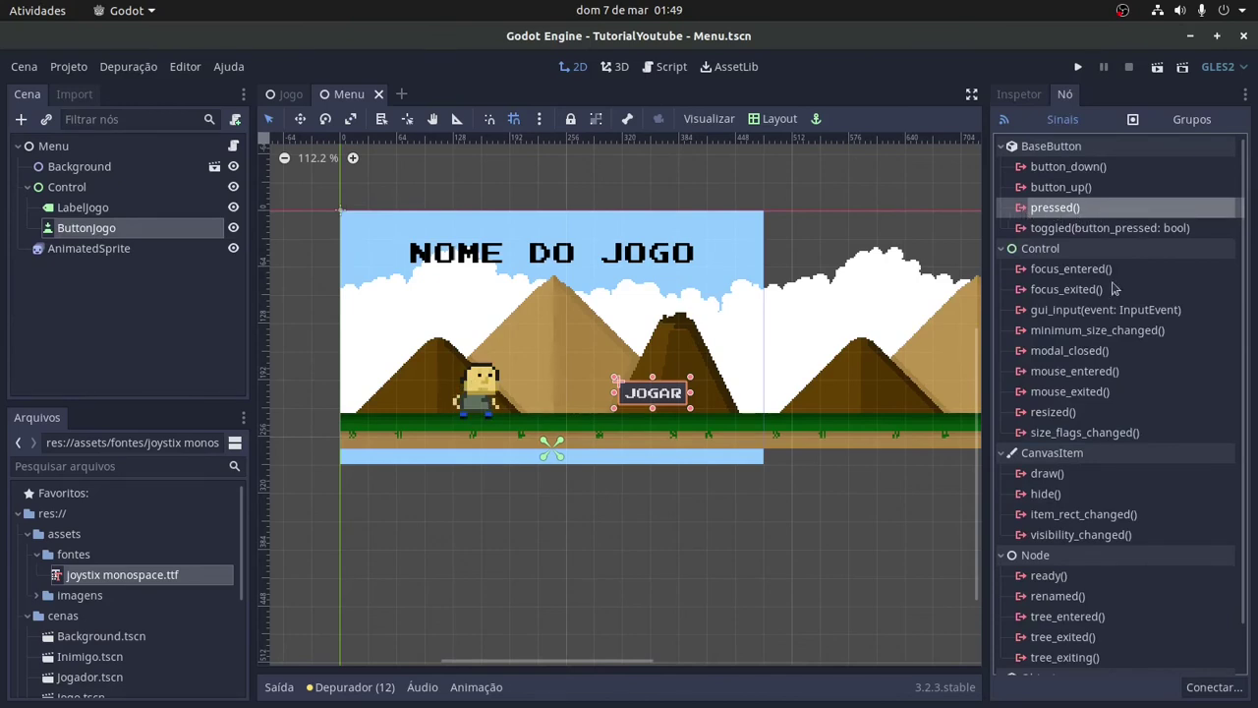
click(1214, 687)
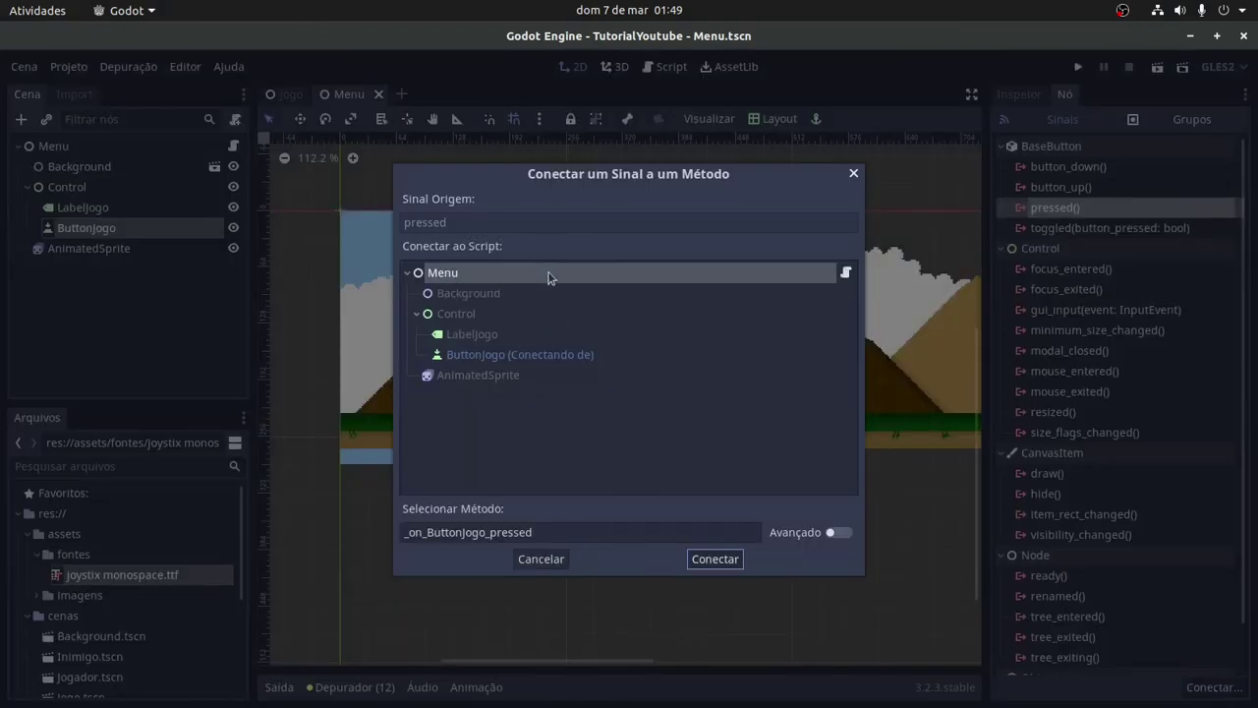
click(715, 559)
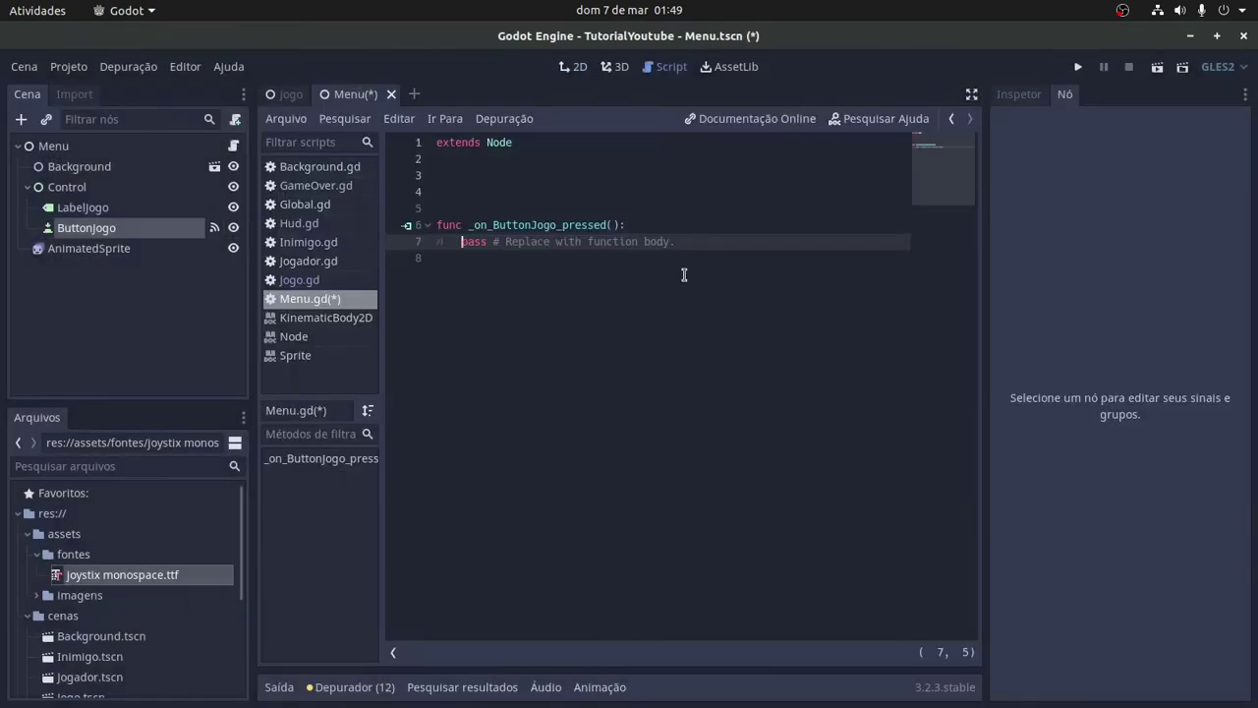
- Replace the placeholder body of _on_ButtonJogo_pressed with get_tree().change_scene("res://cenas/Jogo.tscn") and save the scene
drag(676, 241, 459, 240)
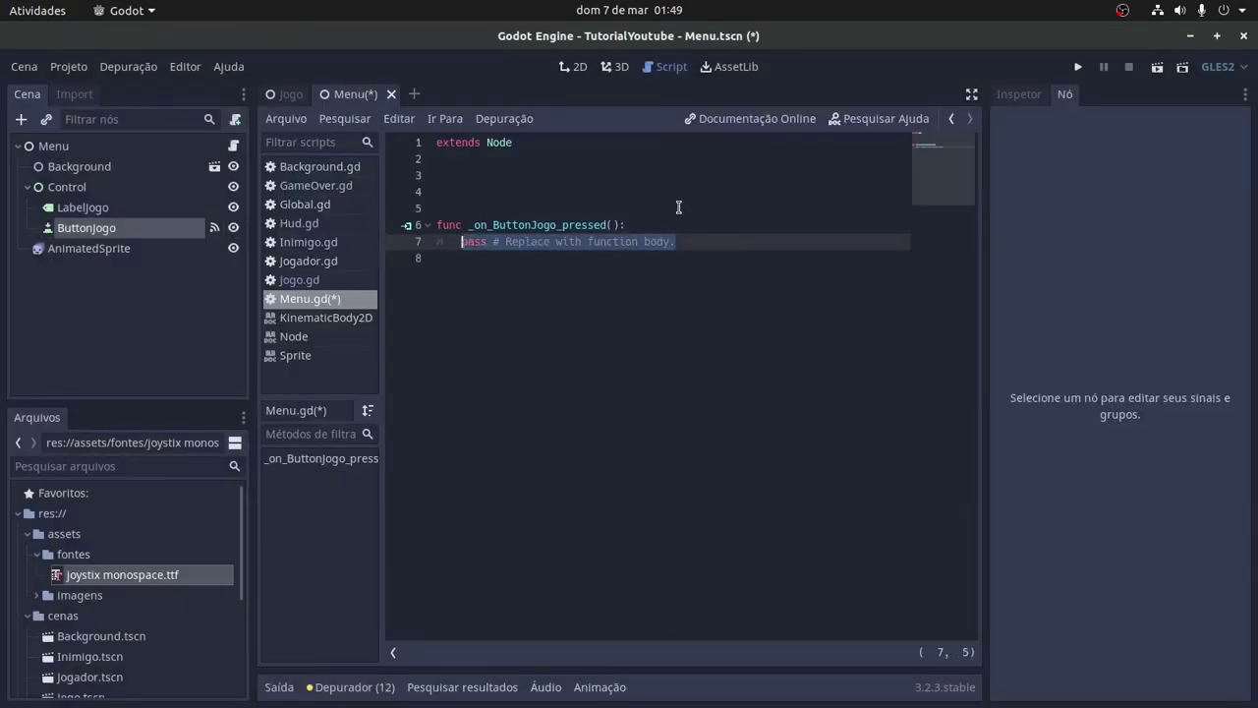
text(get)
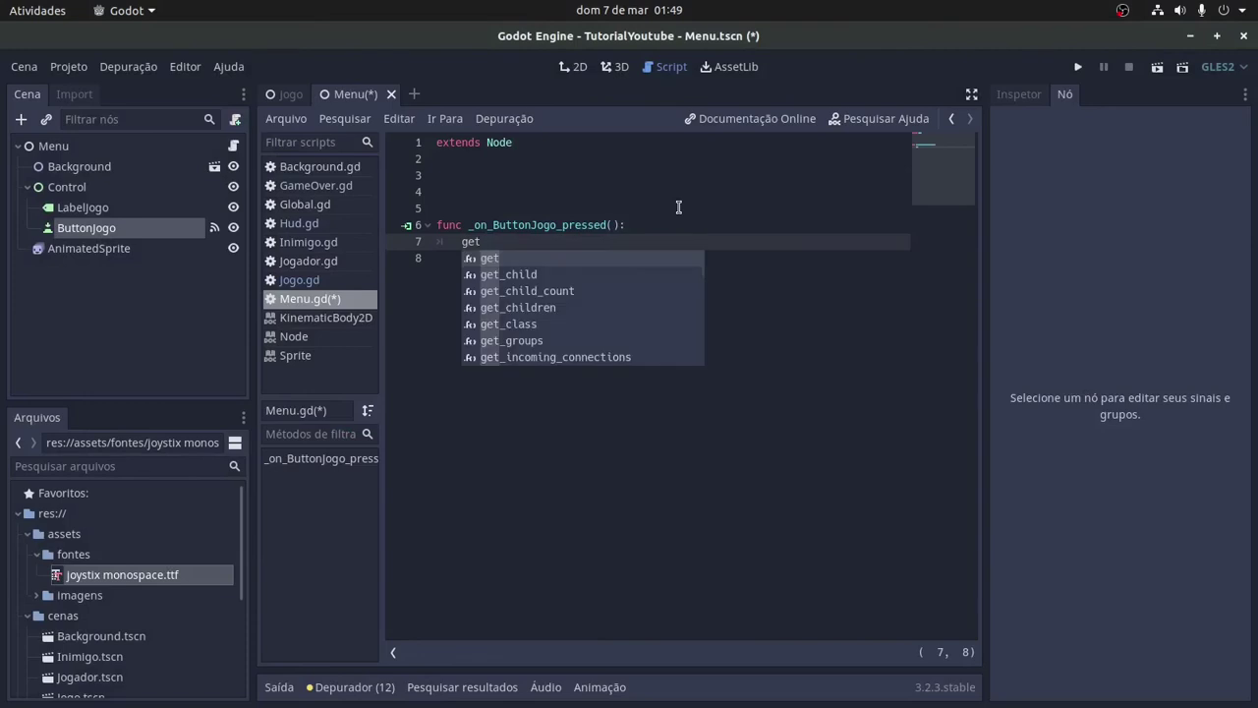
text(_t)
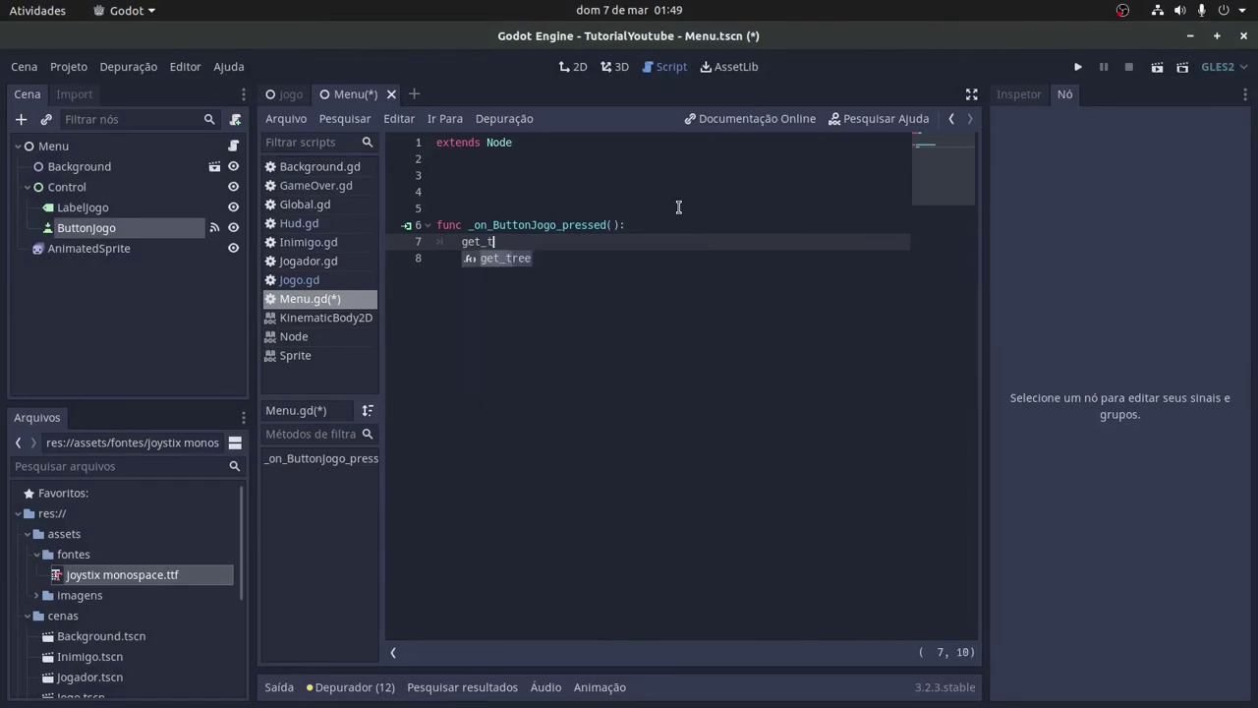
text(re)
key(Return)
text(.)
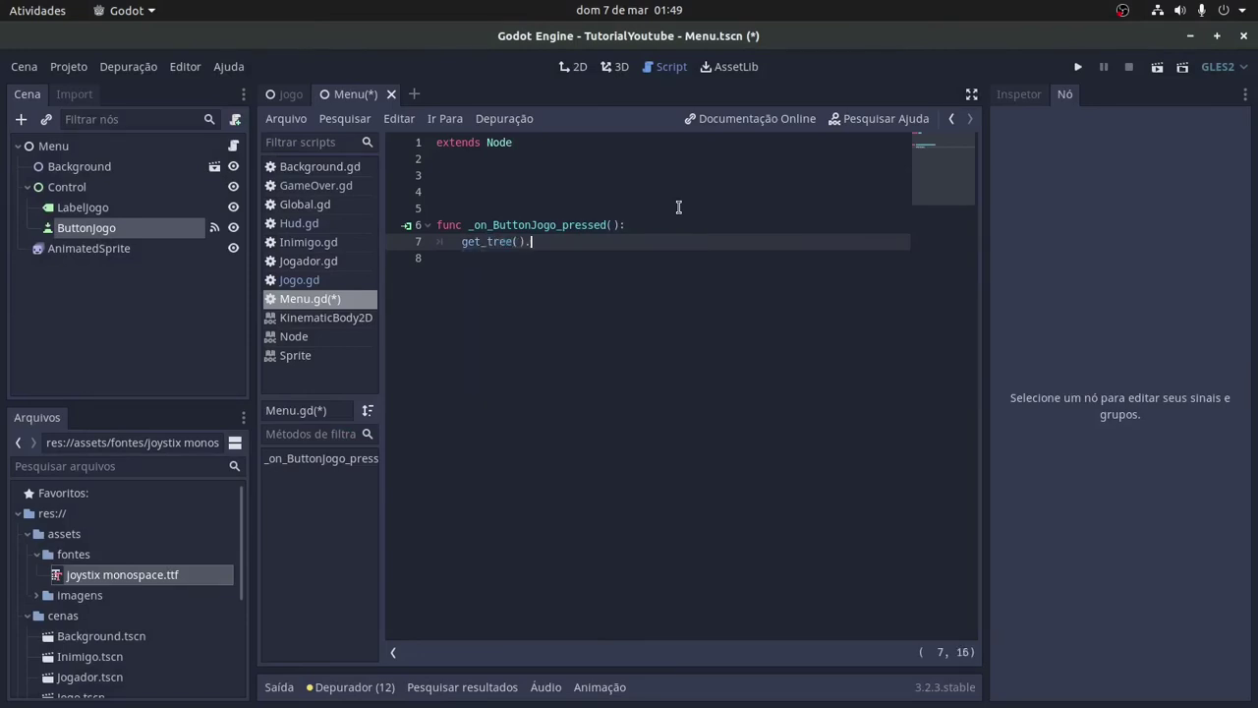
text(chan)
key(Return)
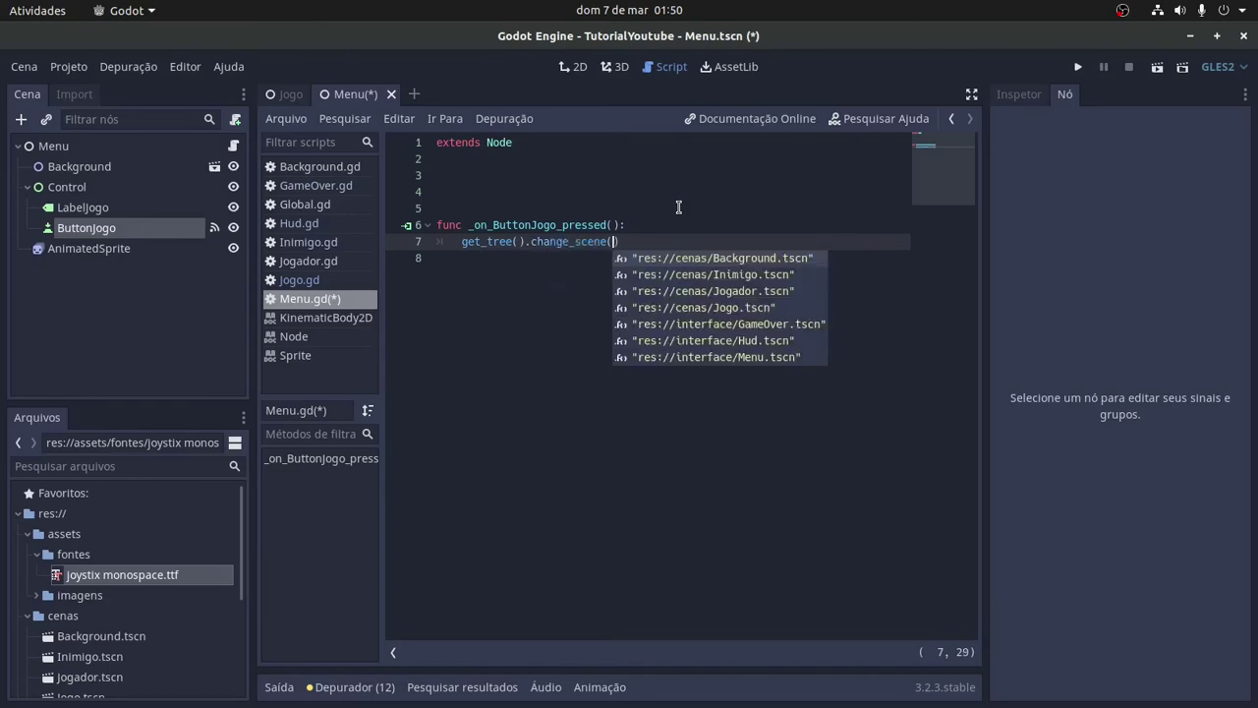
key(Down)
key(Down)
key(Down)
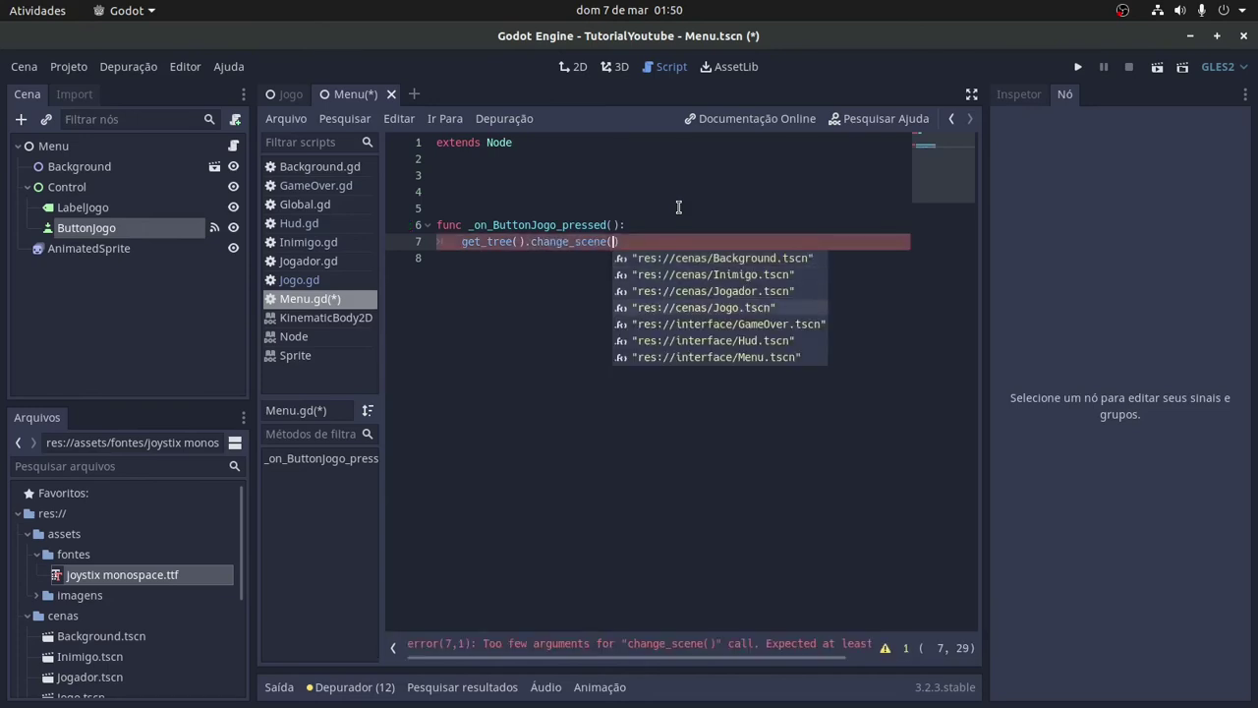
key(Return)
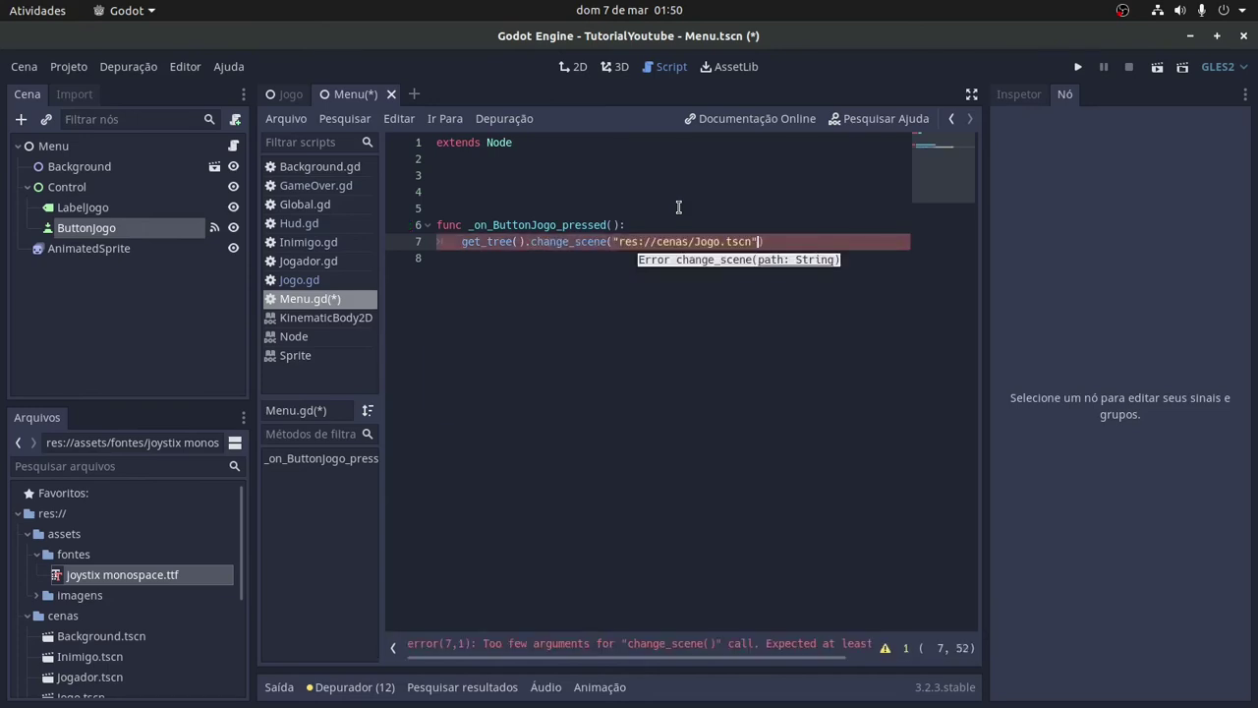
key(ctrl+s)
- Delete two blank lines above the _on_ButtonJogo_pressed function in Menu.gd
click(624, 205)
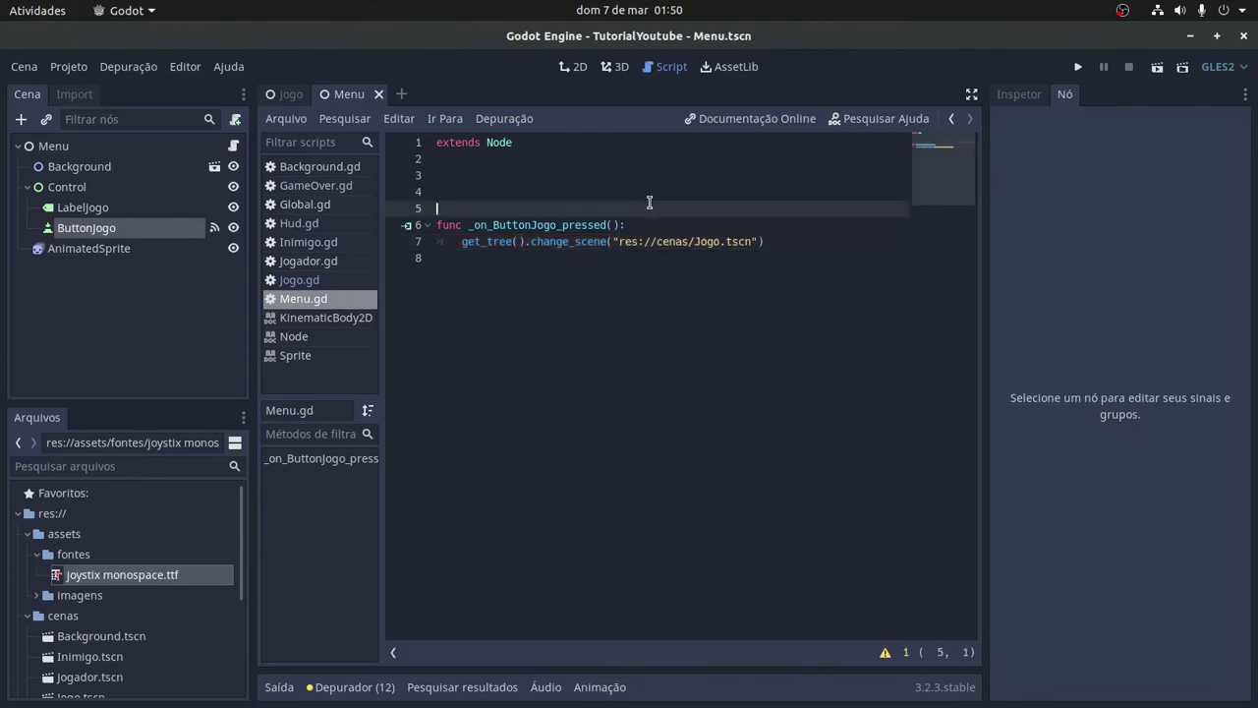
key(BackSpace)
key(BackSpace)
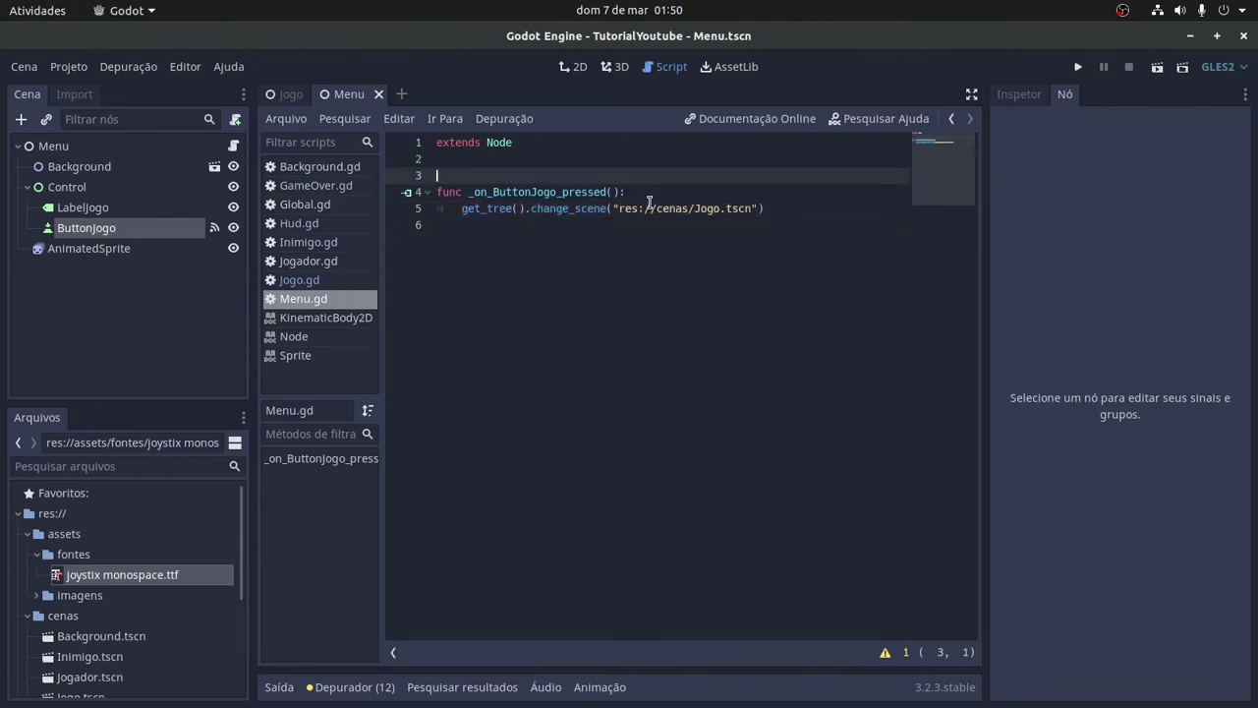
- Run the Menu scene, start the game with JOGAR, play until the Game Over screen, and close the game window
click(1156, 69)
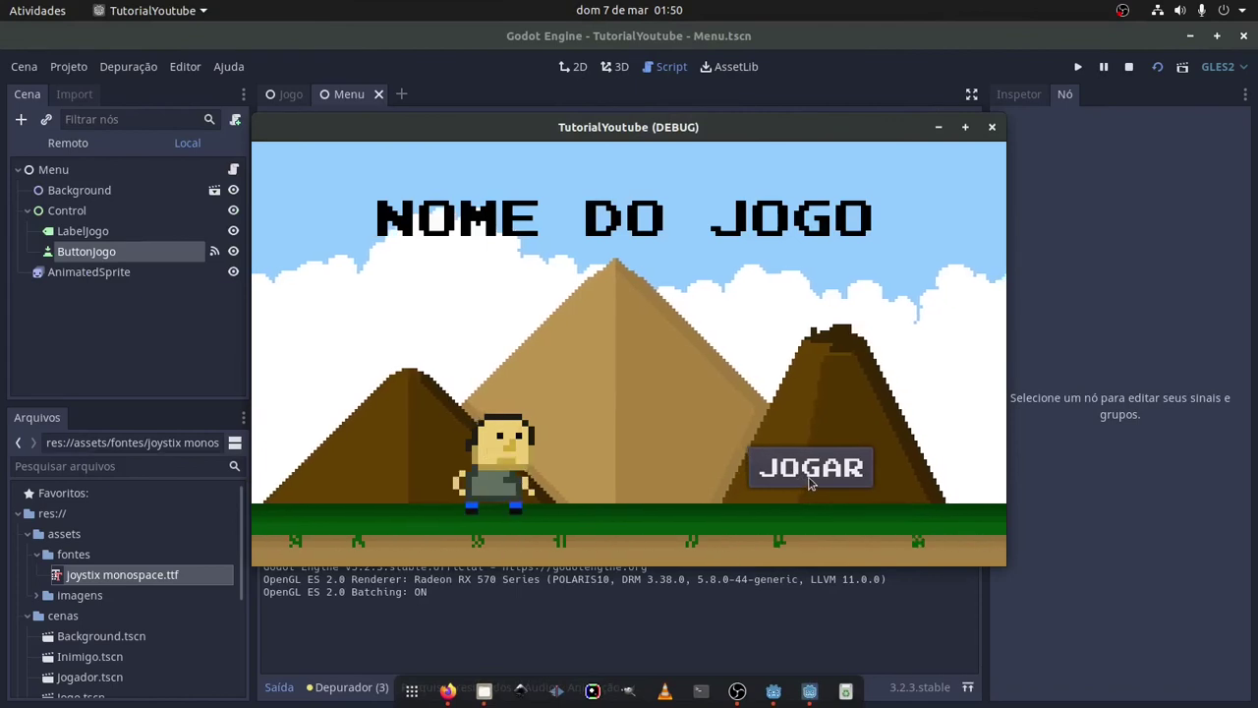
click(811, 480)
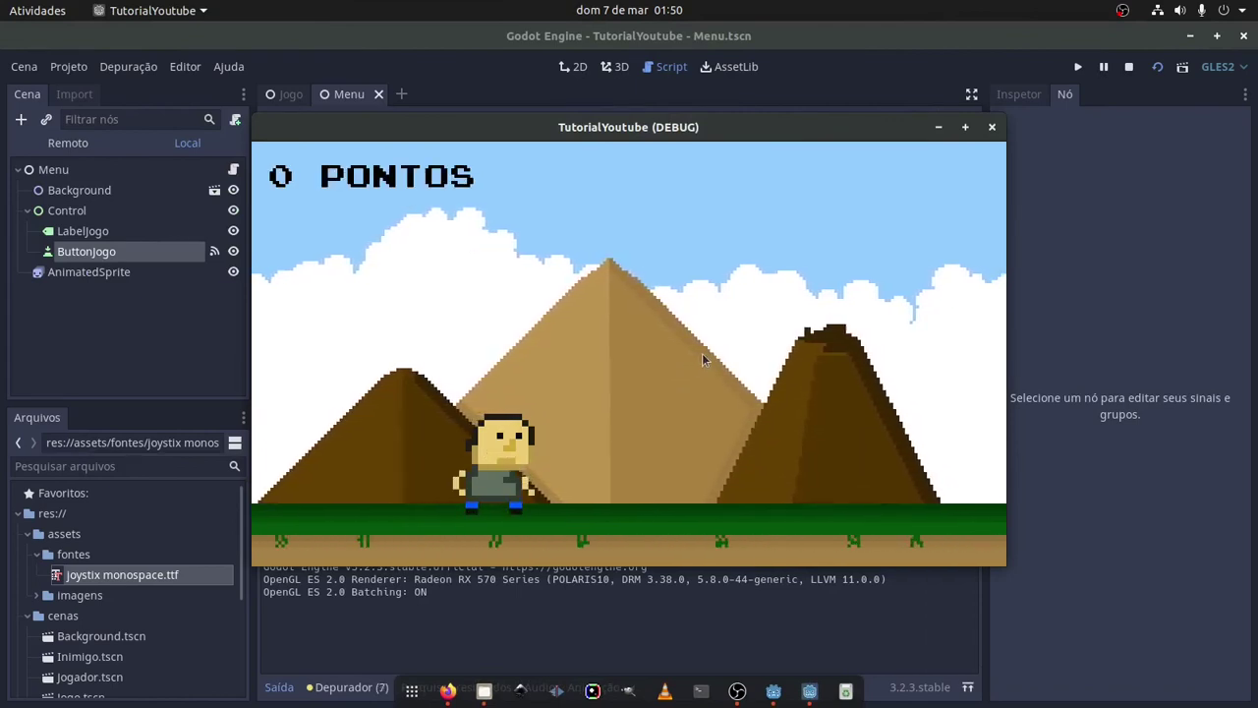
key(Down)
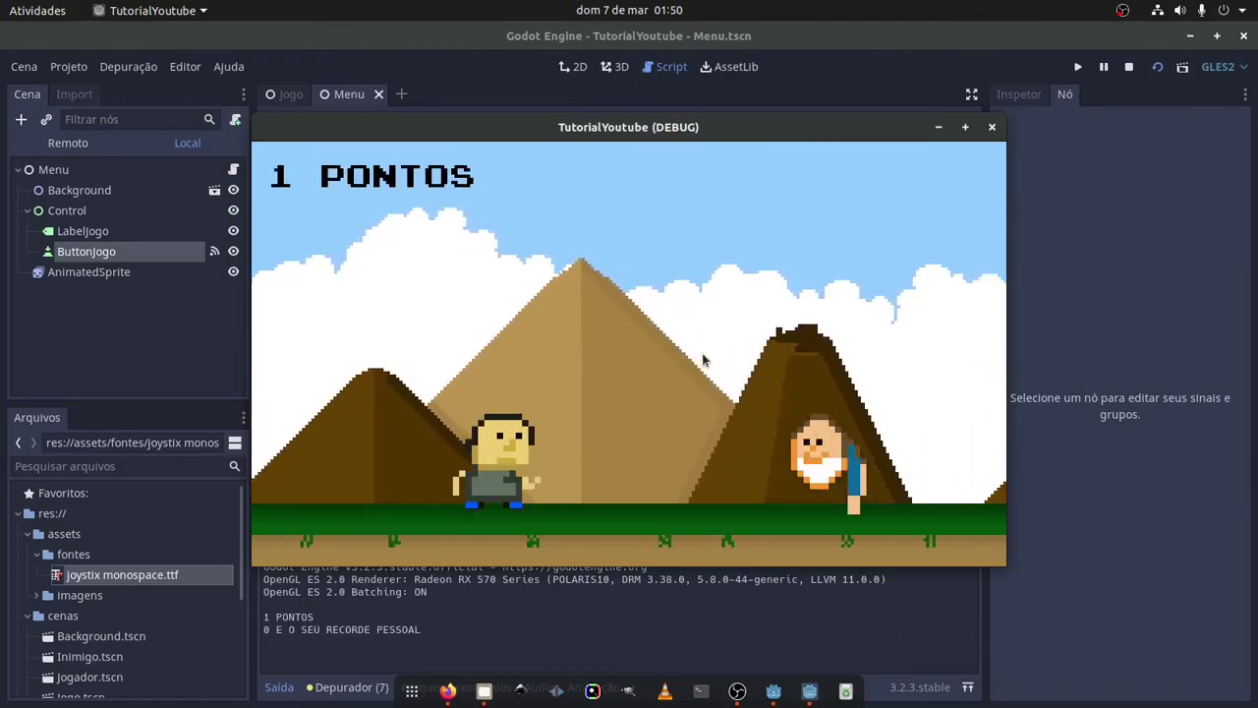
key(Up)
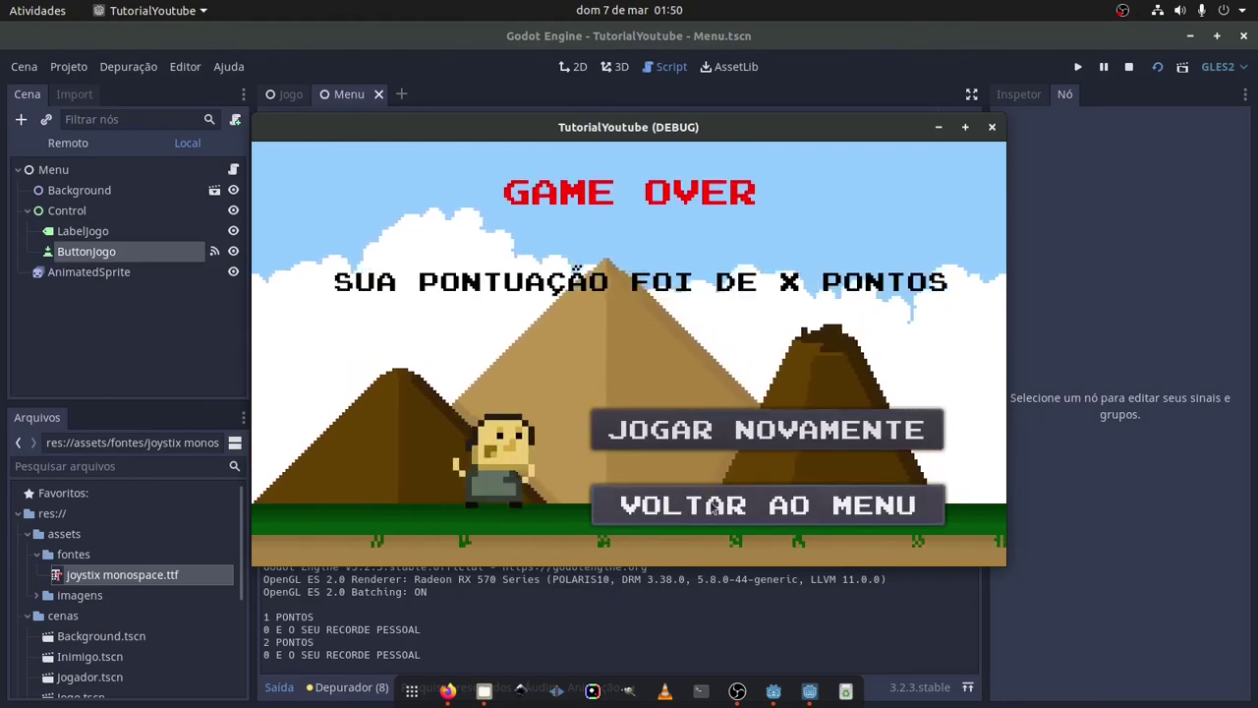
click(992, 127)
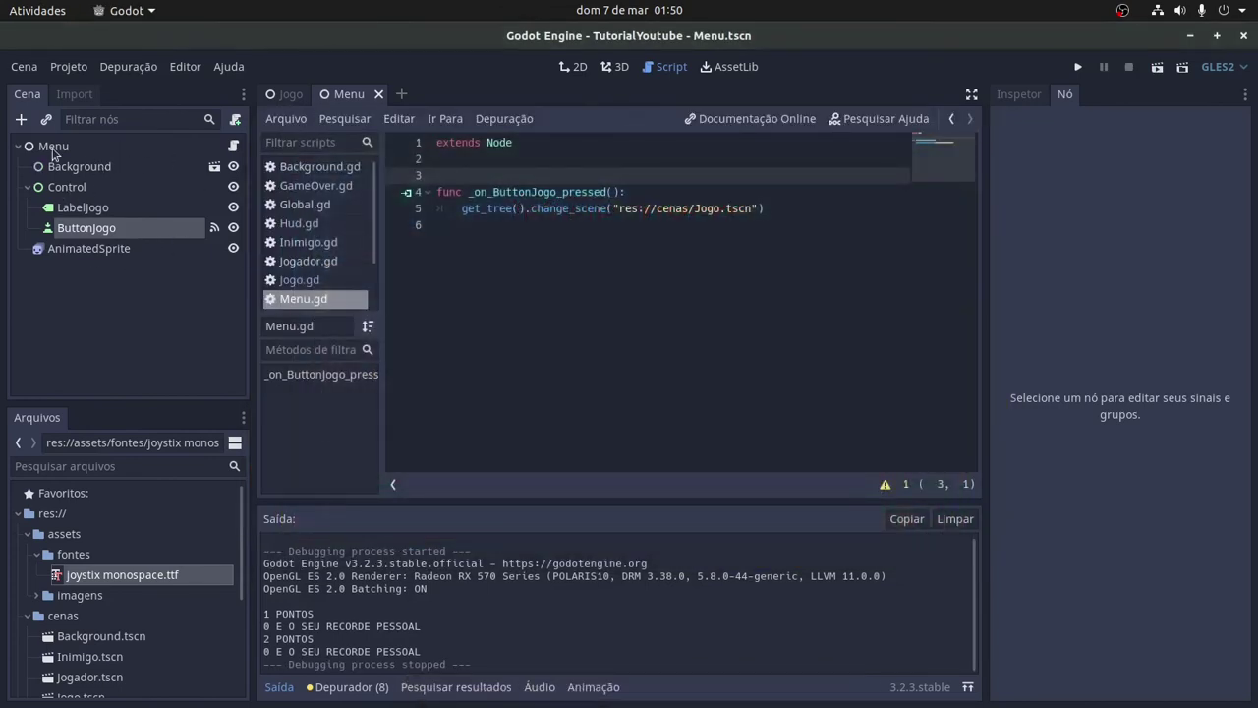
- Open GameOver.tscn from the interface folder and show it in the 2D view
scroll(167, 570, down, 3)
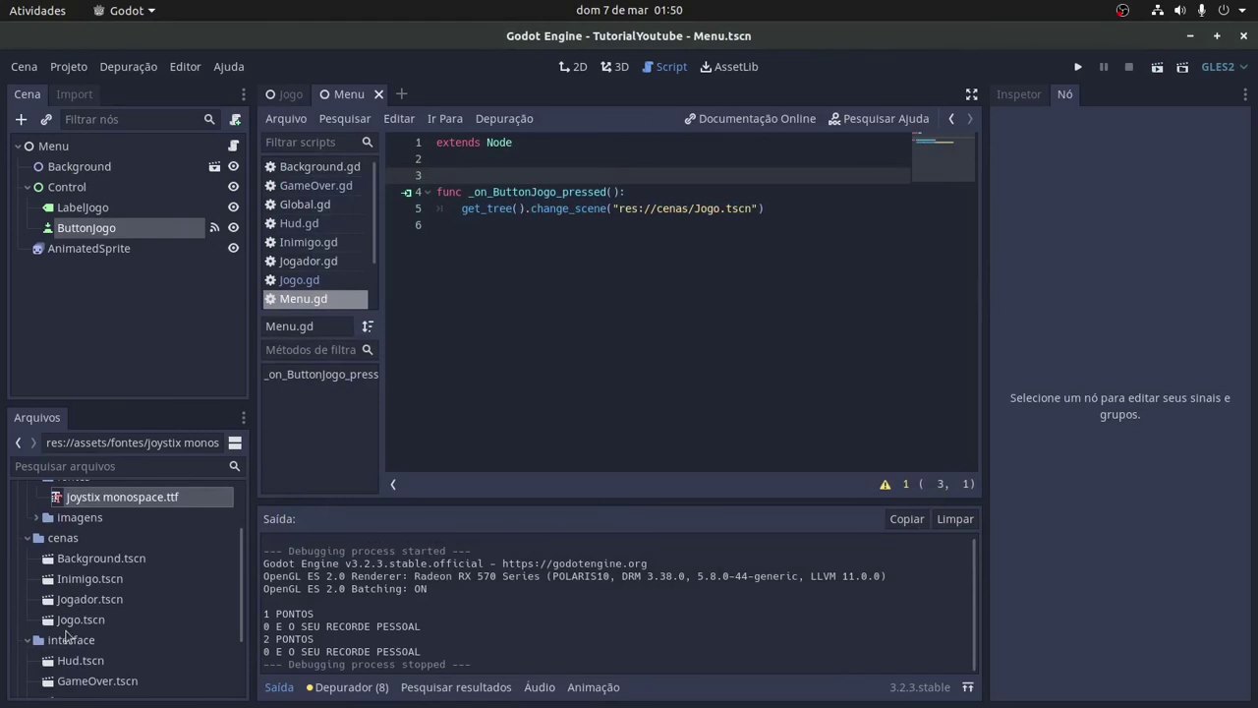
scroll(89, 629, down, 1)
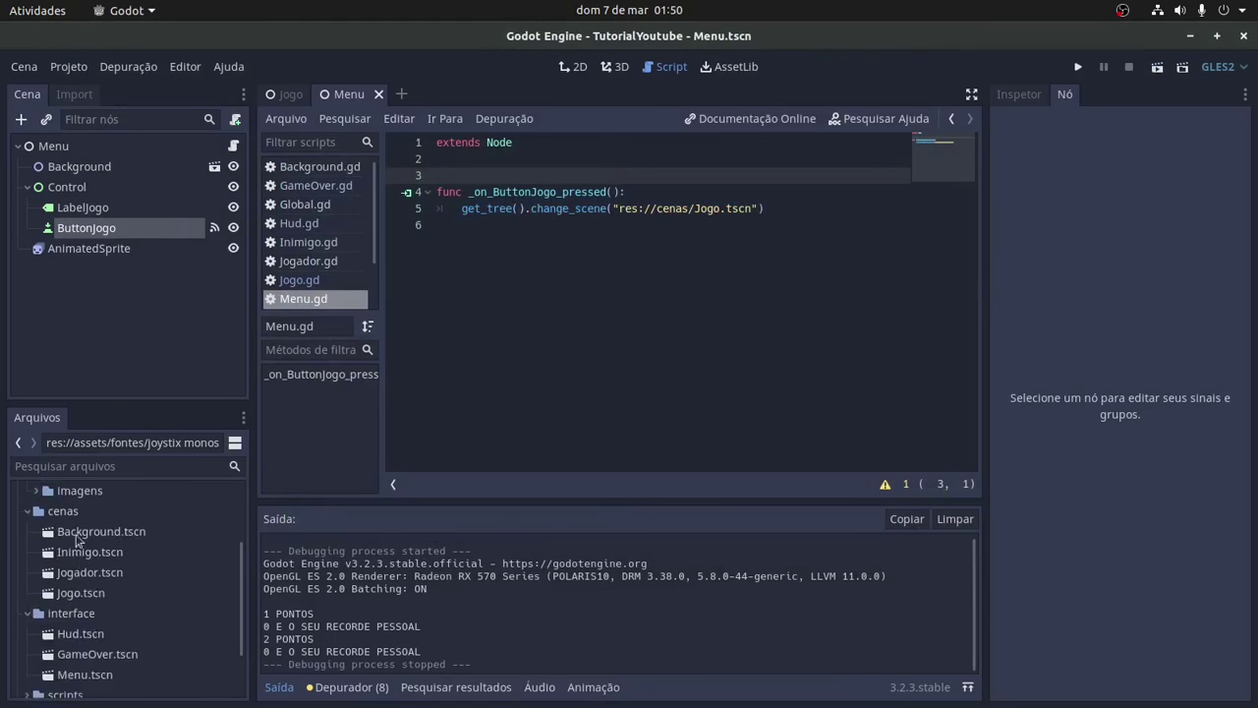
scroll(84, 627, down, 2)
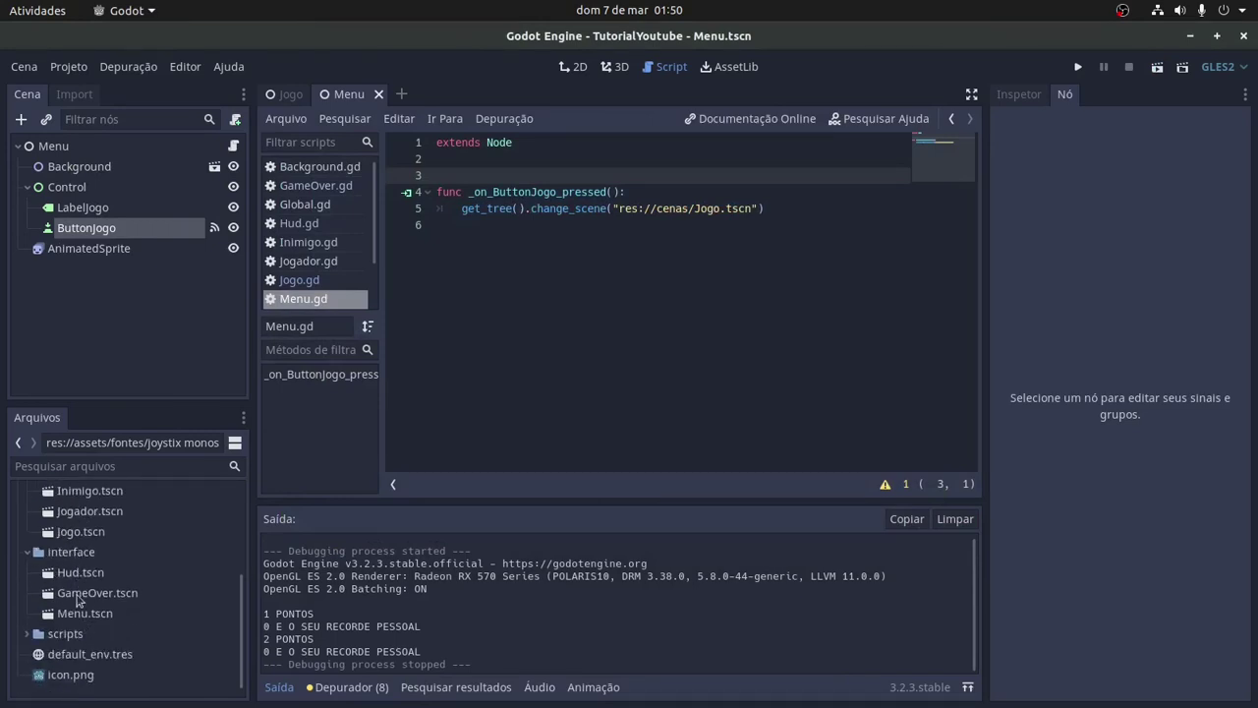
double_click(79, 597)
click(575, 67)
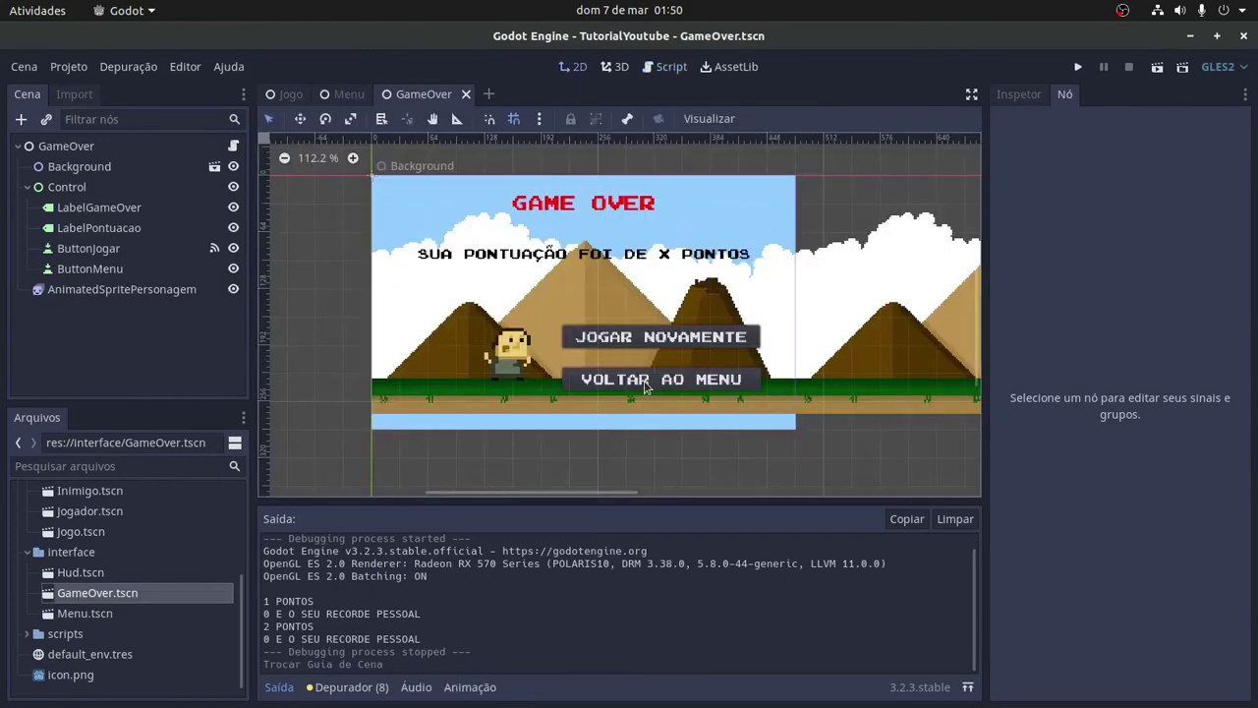
- Connect the pressed() signal of ButtonMenu to the GameOver node's script with the method _on_ButtonMenu_pressed
click(644, 381)
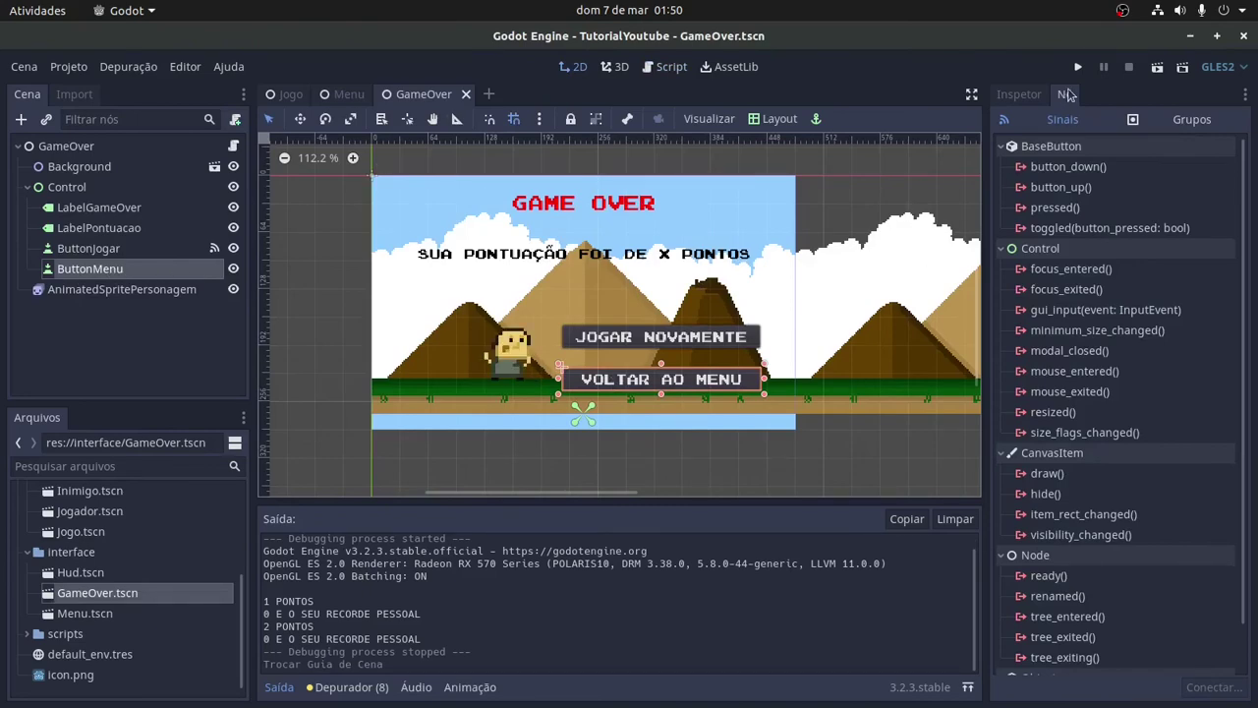
click(1014, 95)
click(1068, 95)
click(1041, 207)
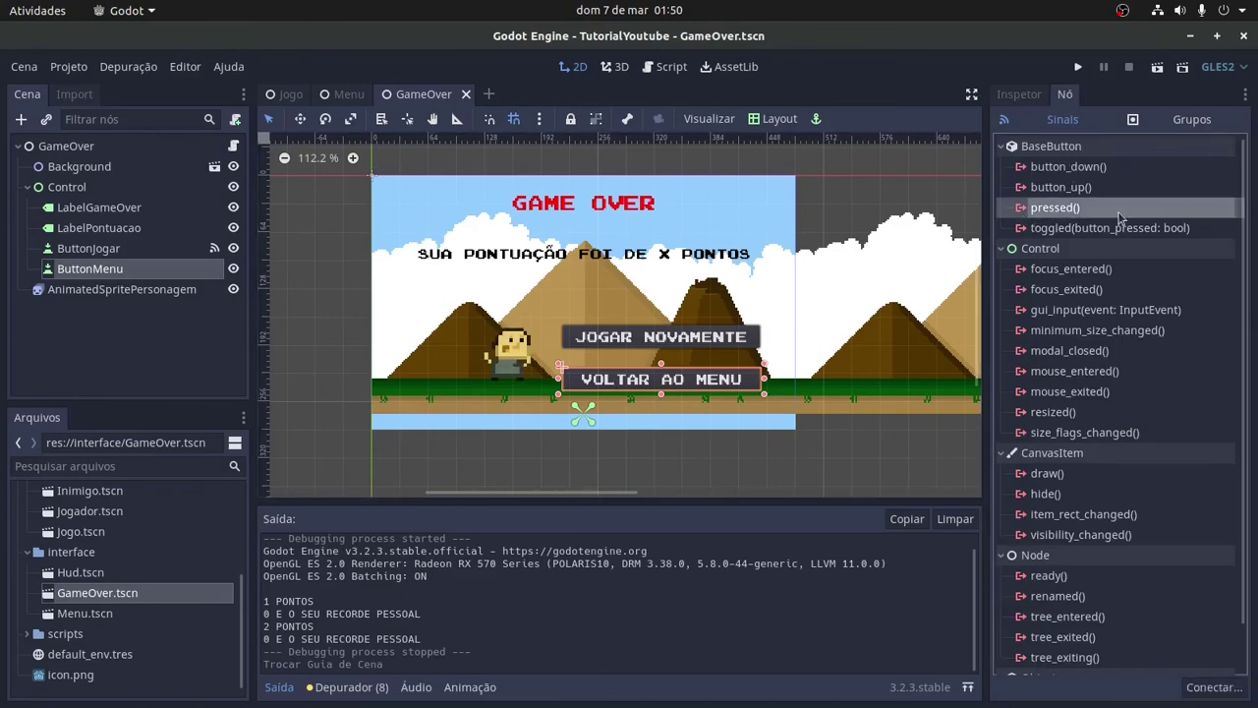
click(1211, 688)
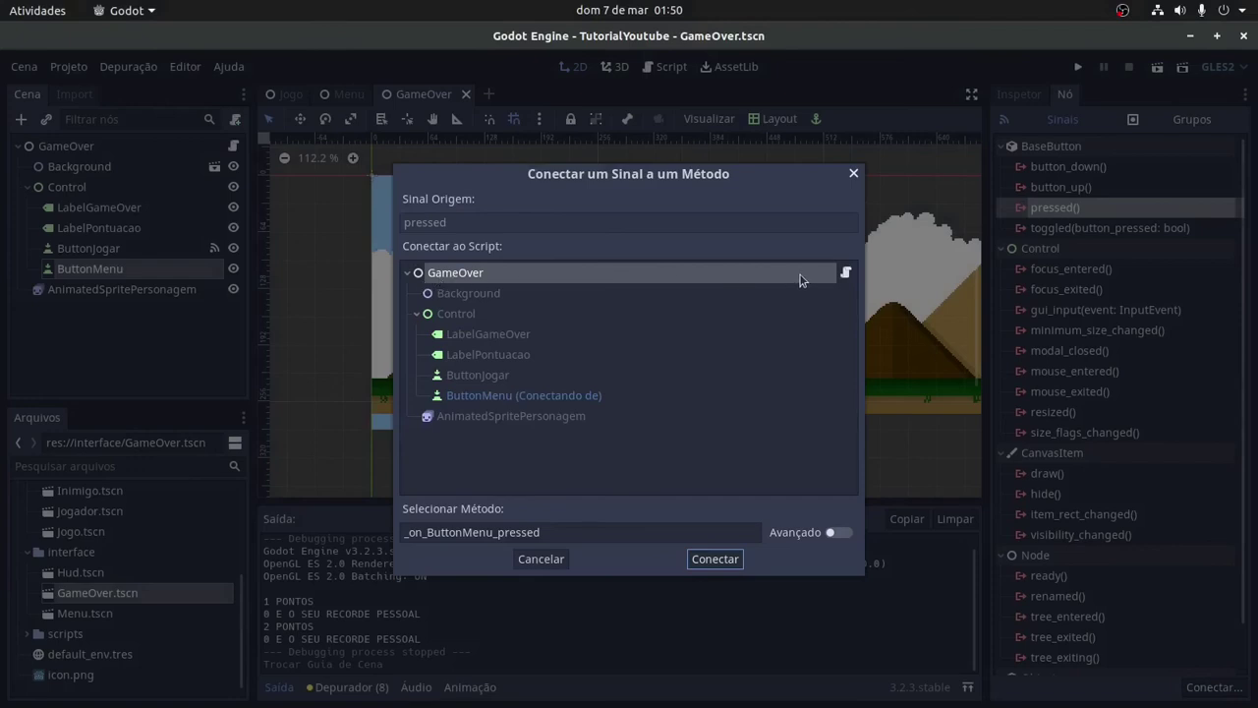
click(715, 558)
- Replace the placeholder body of _on_ButtonMenu_pressed with get_tree().change_scene("res://interface/Menu.tscn") and save the scene
drag(680, 274, 462, 273)
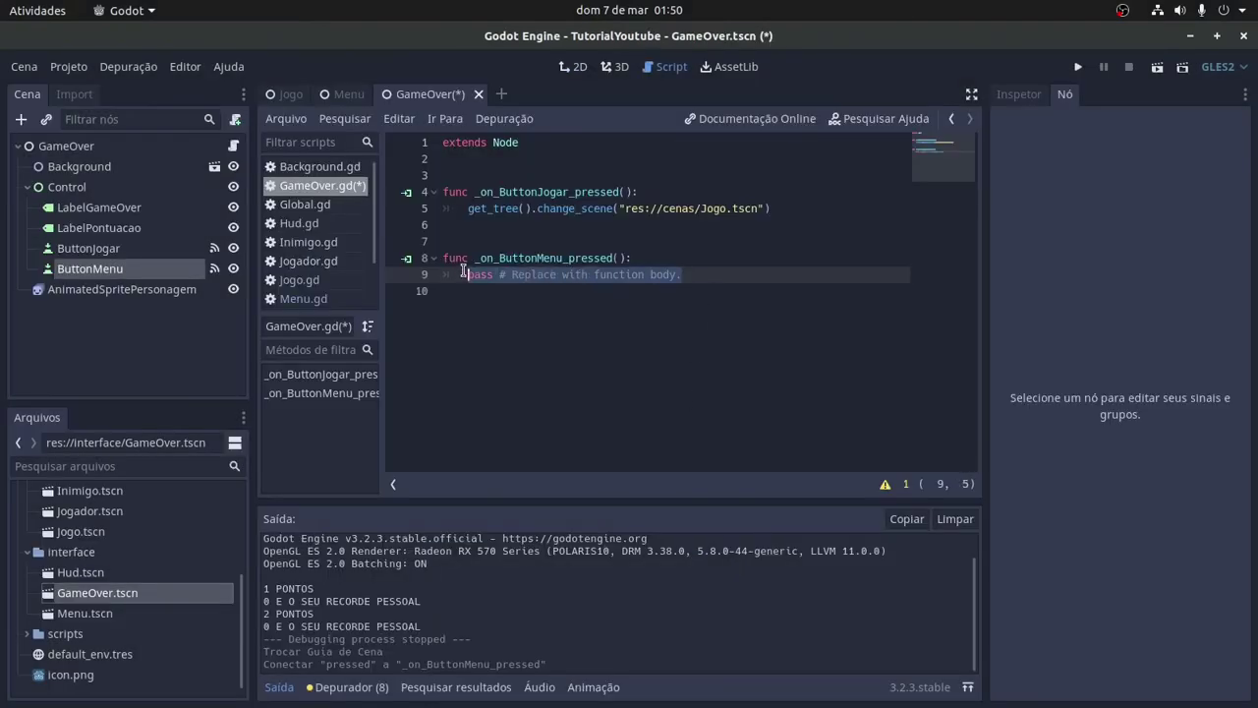
text(get)
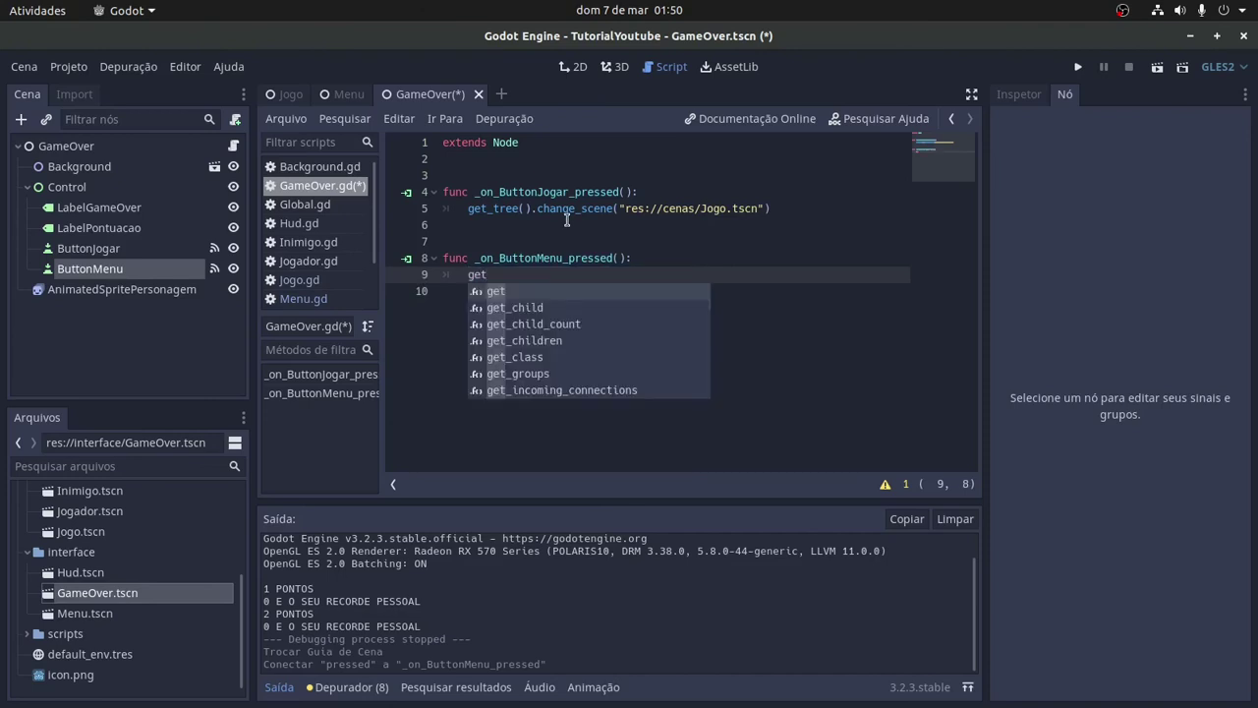
text(_tre)
key(Return)
text(.)
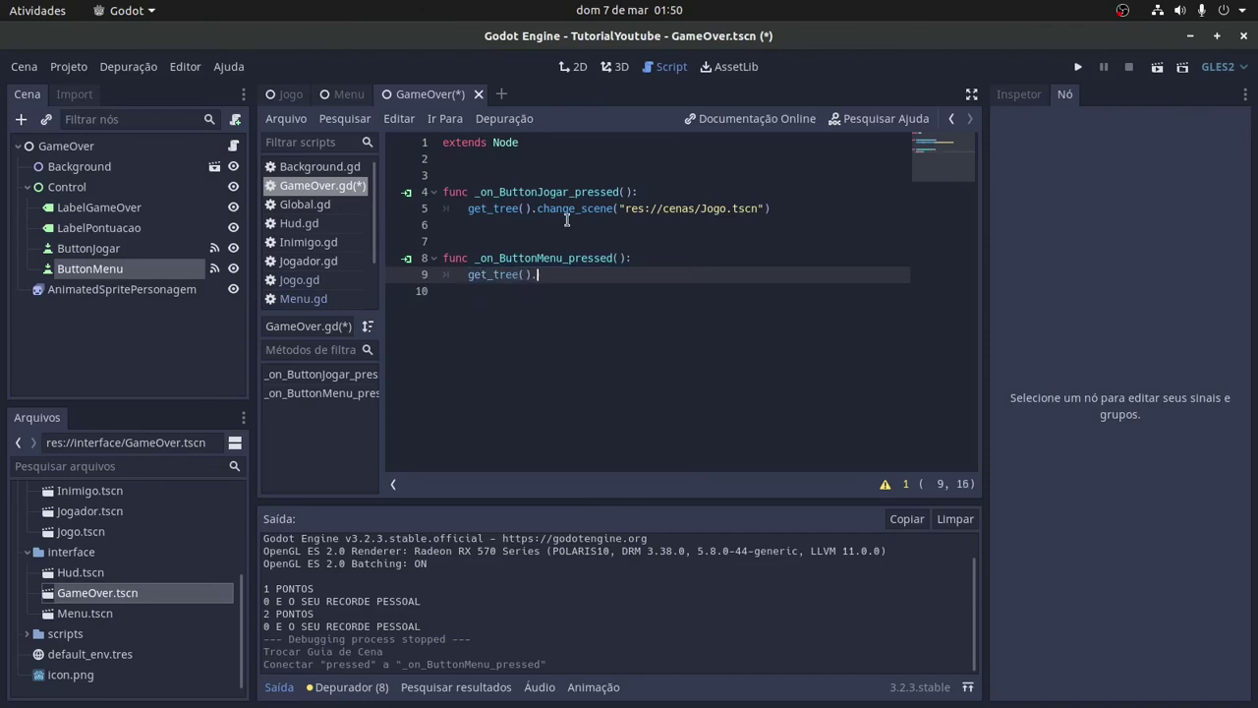
text(chan)
key(Return)
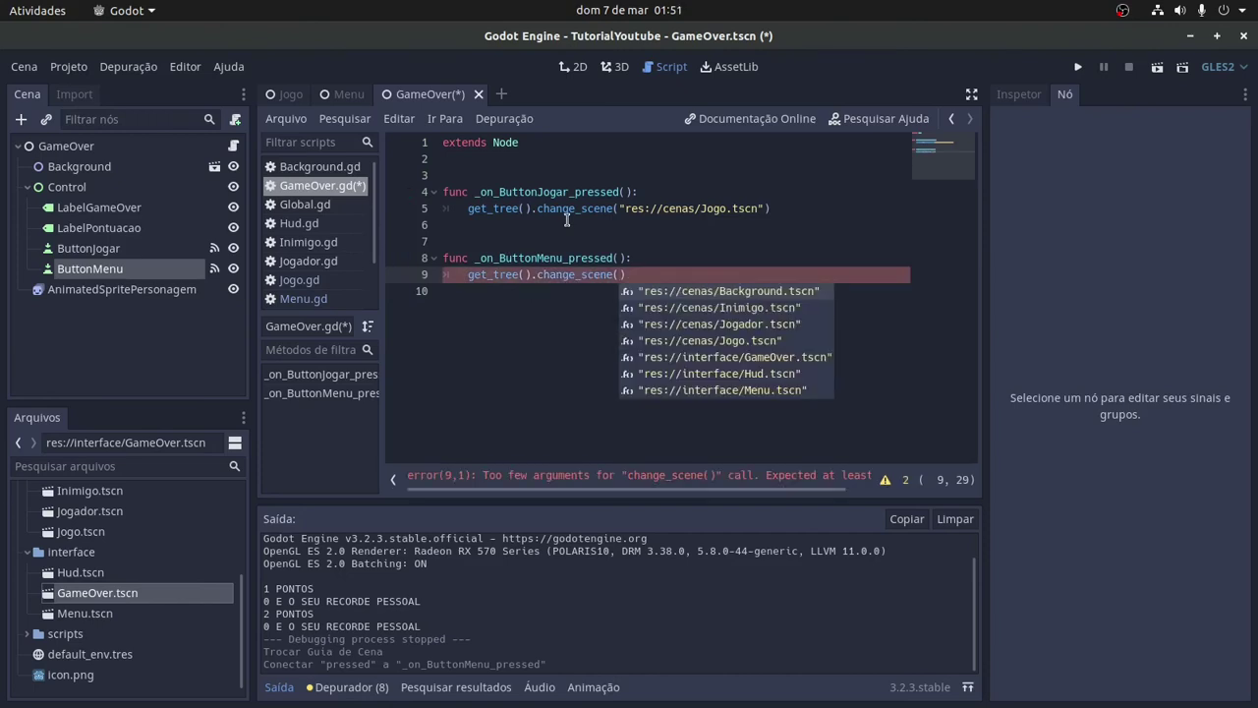
key(Down)
key(Down)
key(Down)
key(Down)
key(Down)
key(Down)
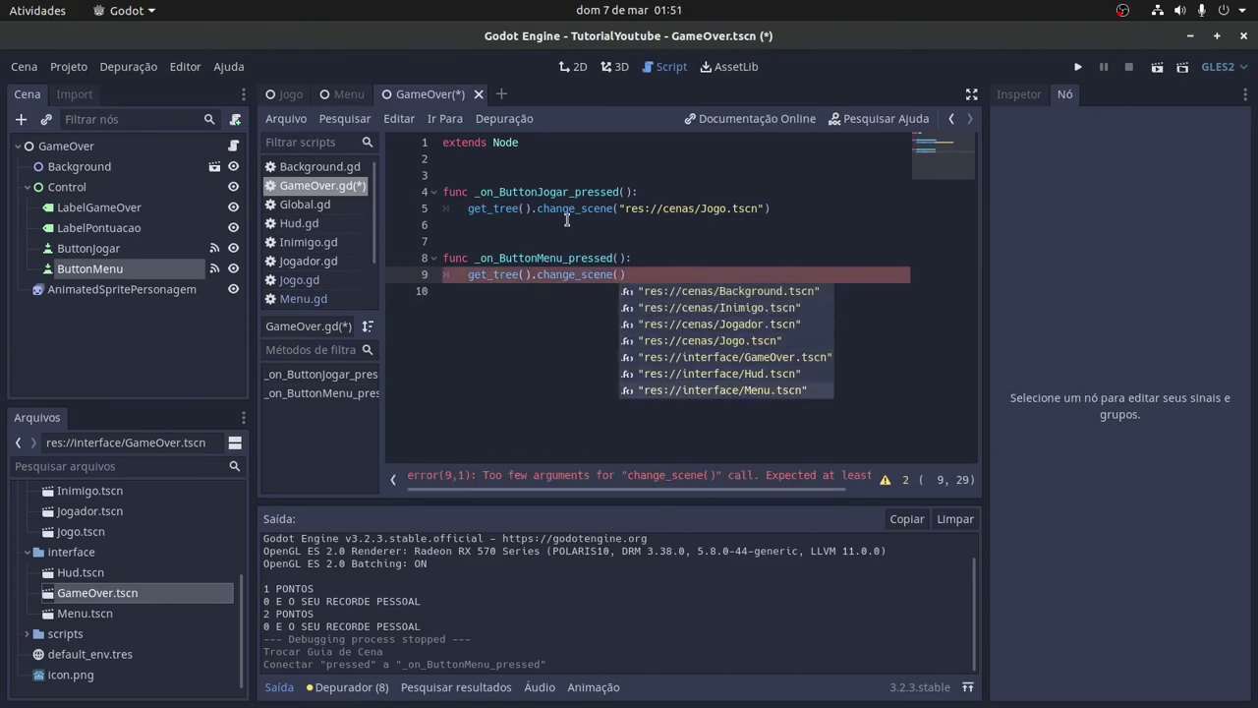
key(Return)
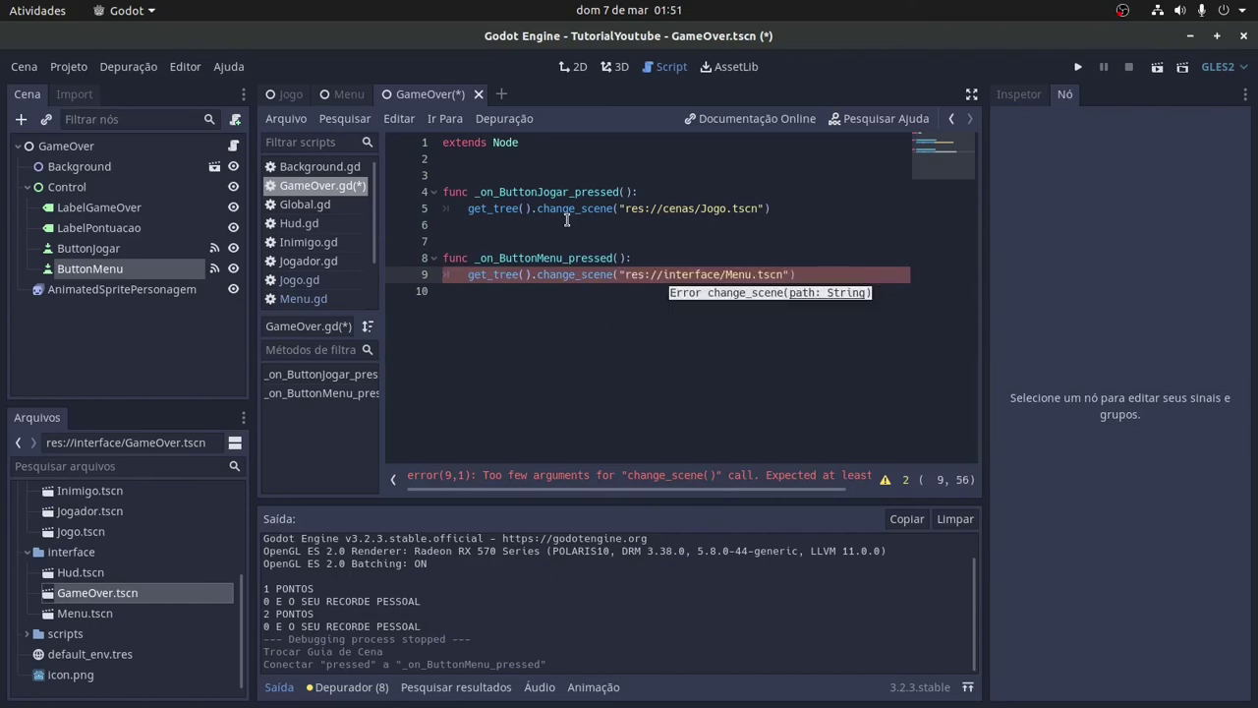
key(ctrl+s)
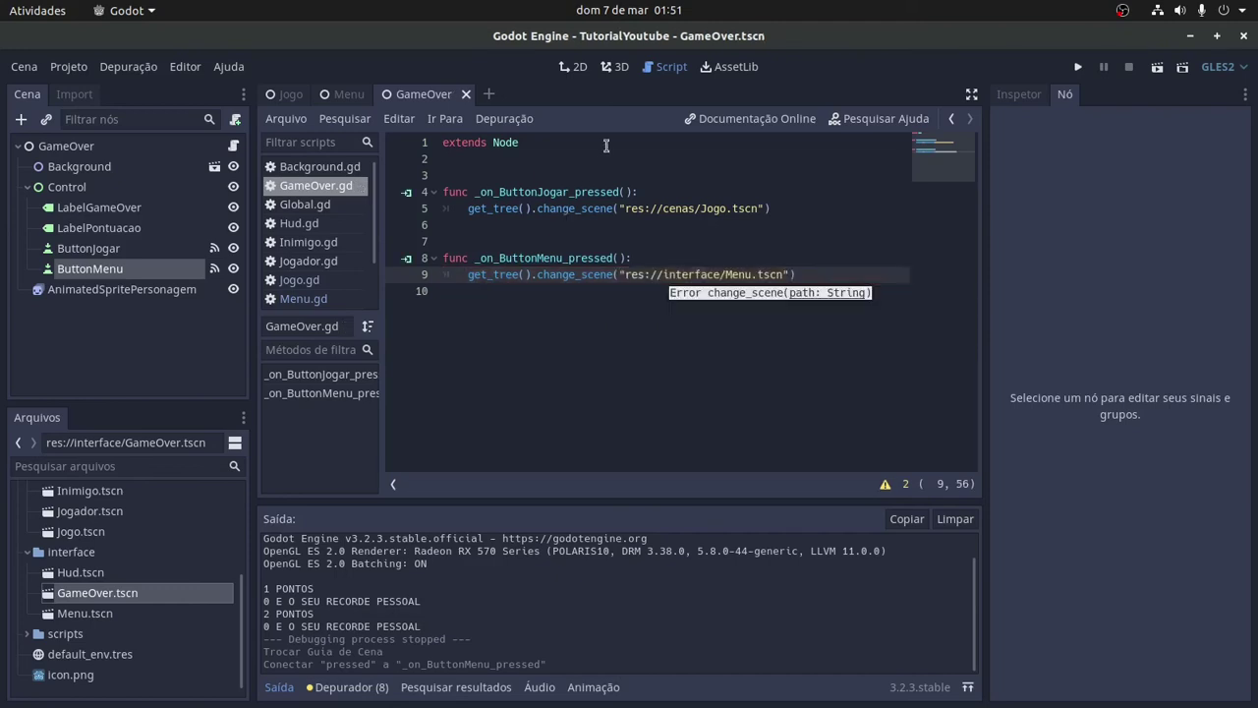
- Run the GameOver scene, test JOGAR NOVAMENTE, VOLTAR AO MENU and the Menu's JOGAR button, and close the game window
click(1157, 69)
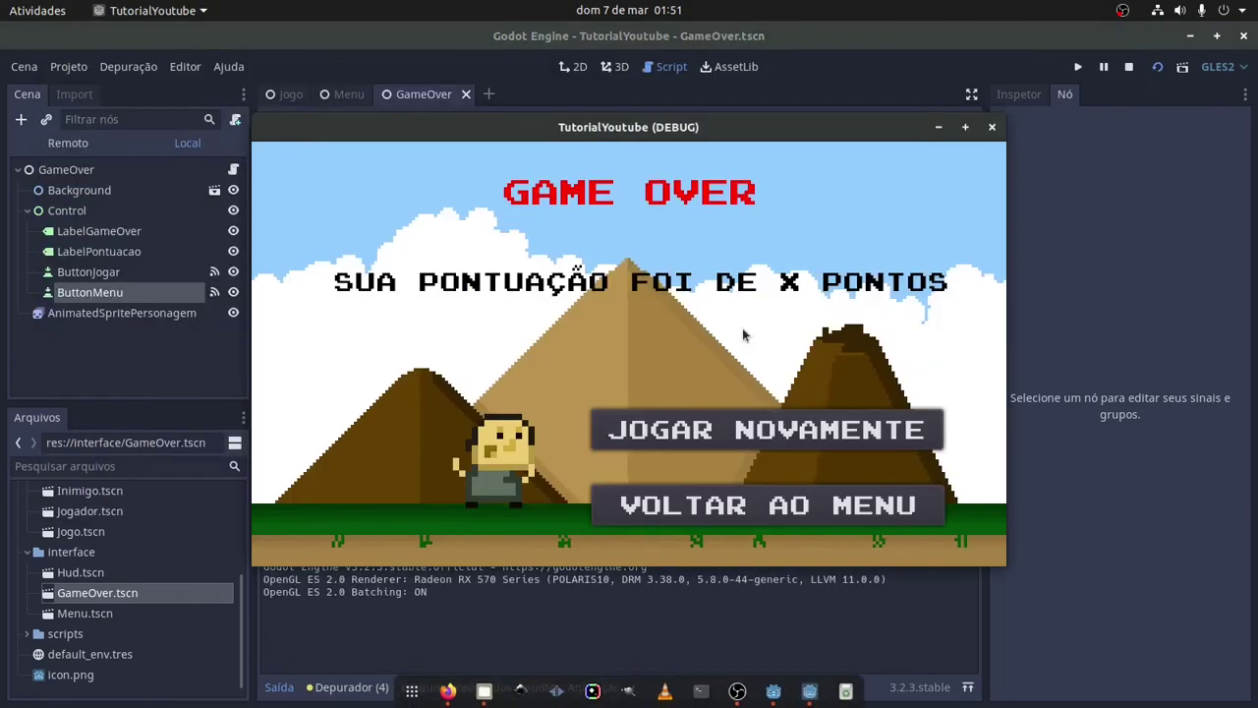
click(715, 441)
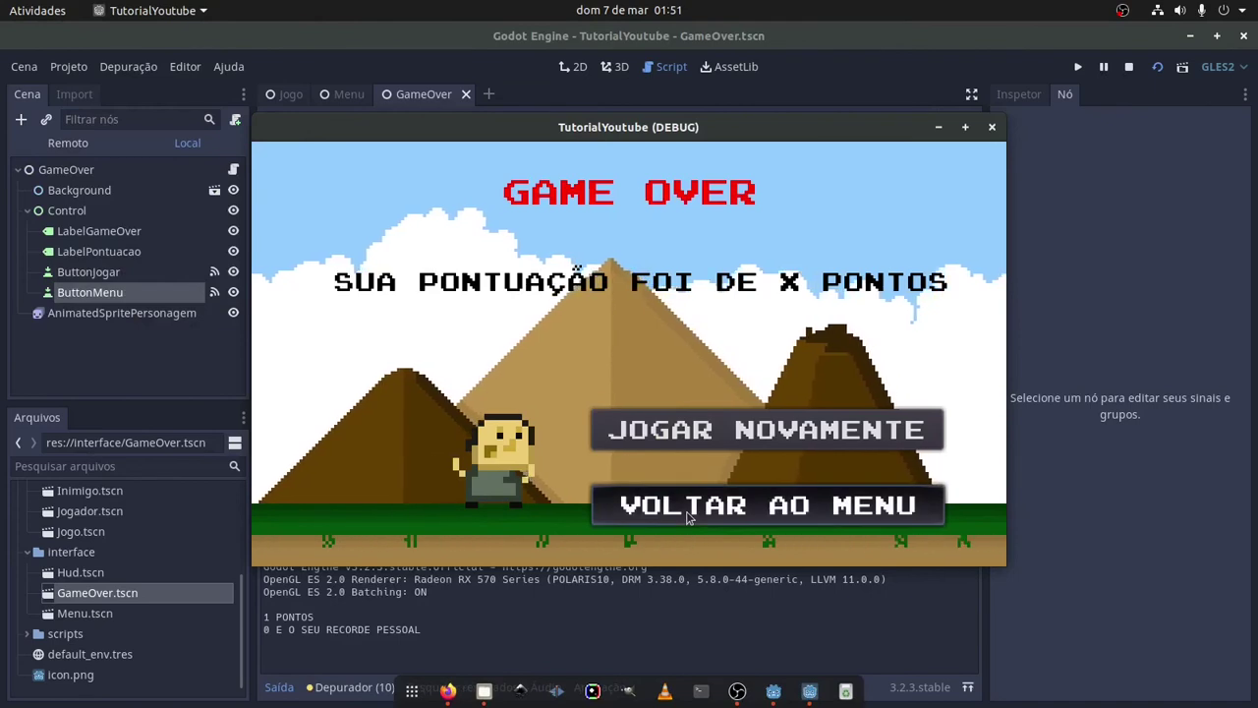
click(700, 503)
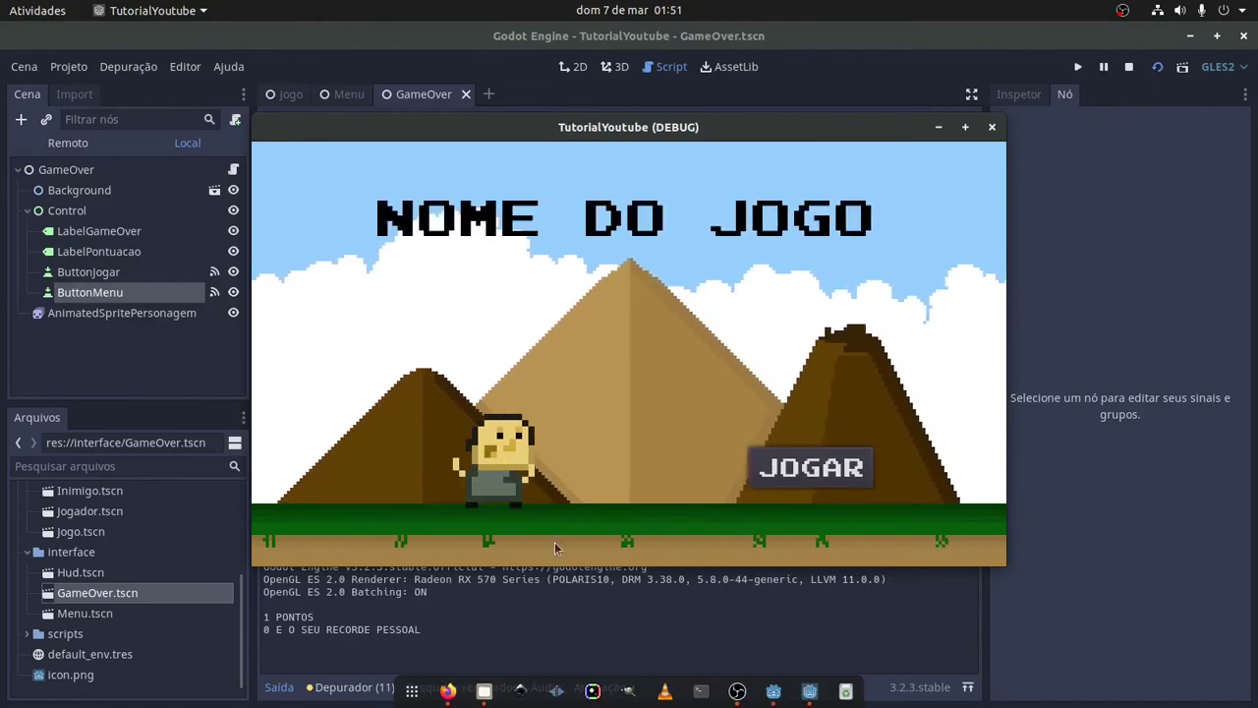
click(801, 488)
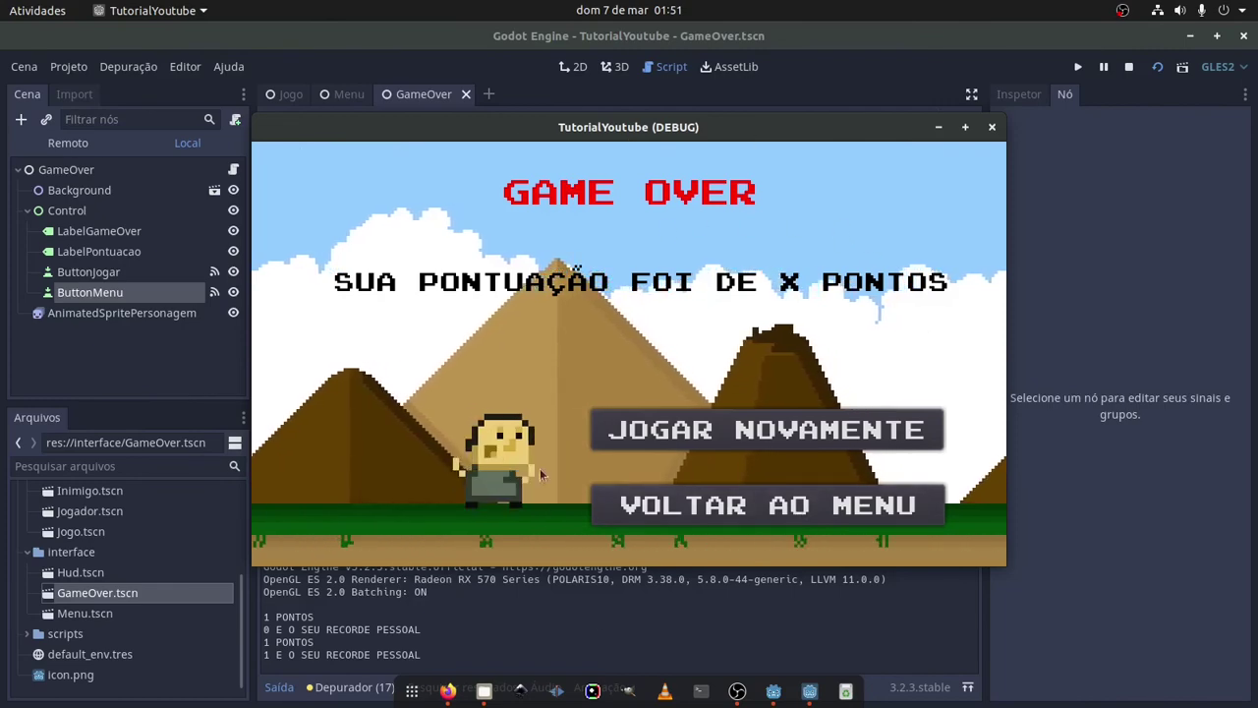
click(991, 128)
- Run the GameOver scene once more to check its placeholder score text and close the game window
text())
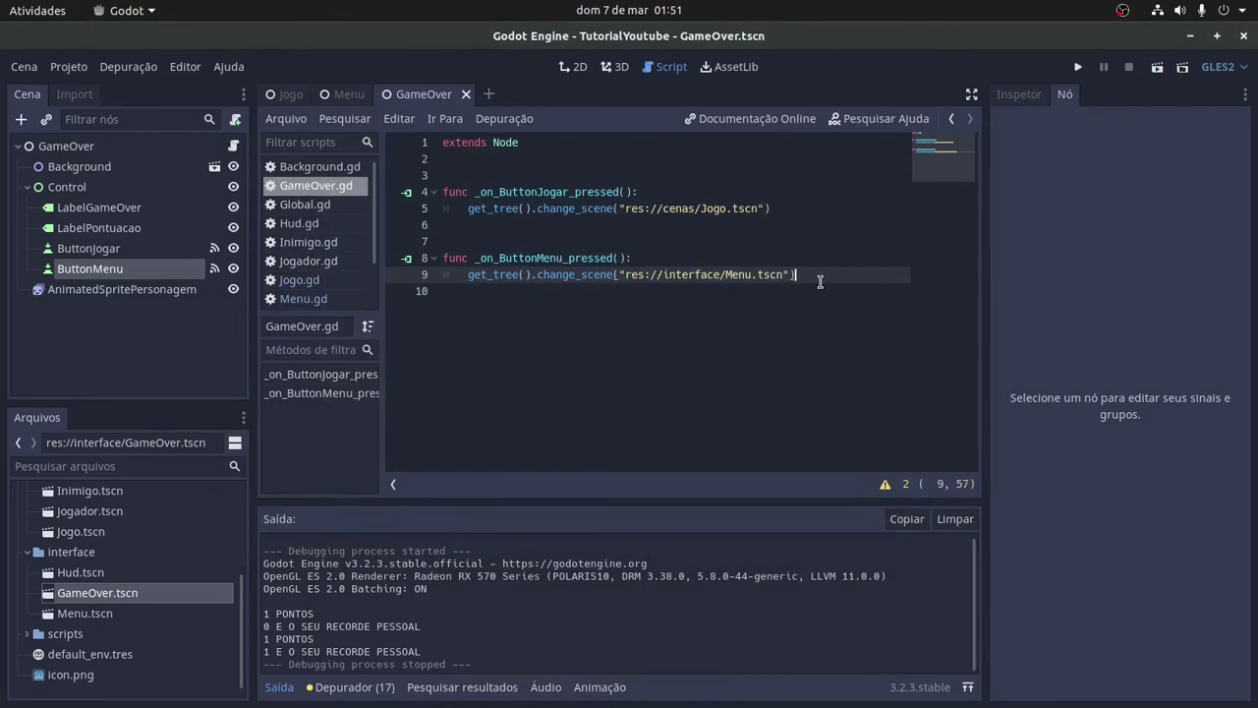
drag(339, 93, 312, 97)
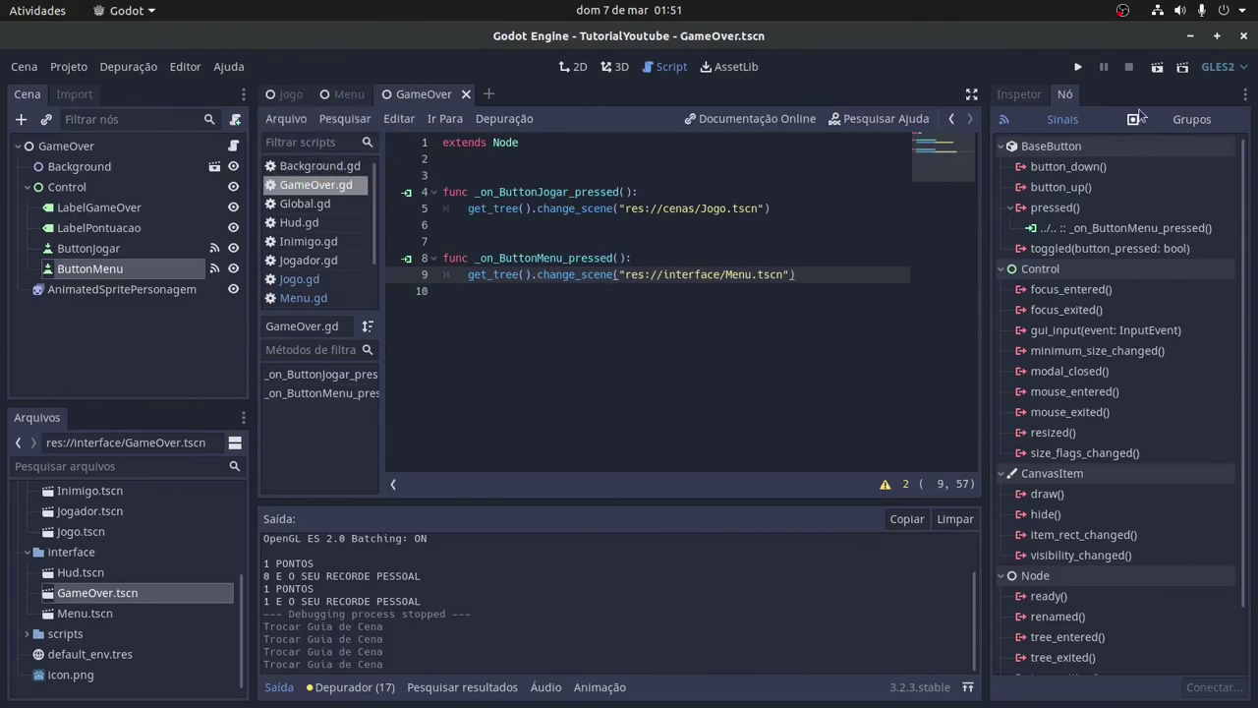
click(1157, 69)
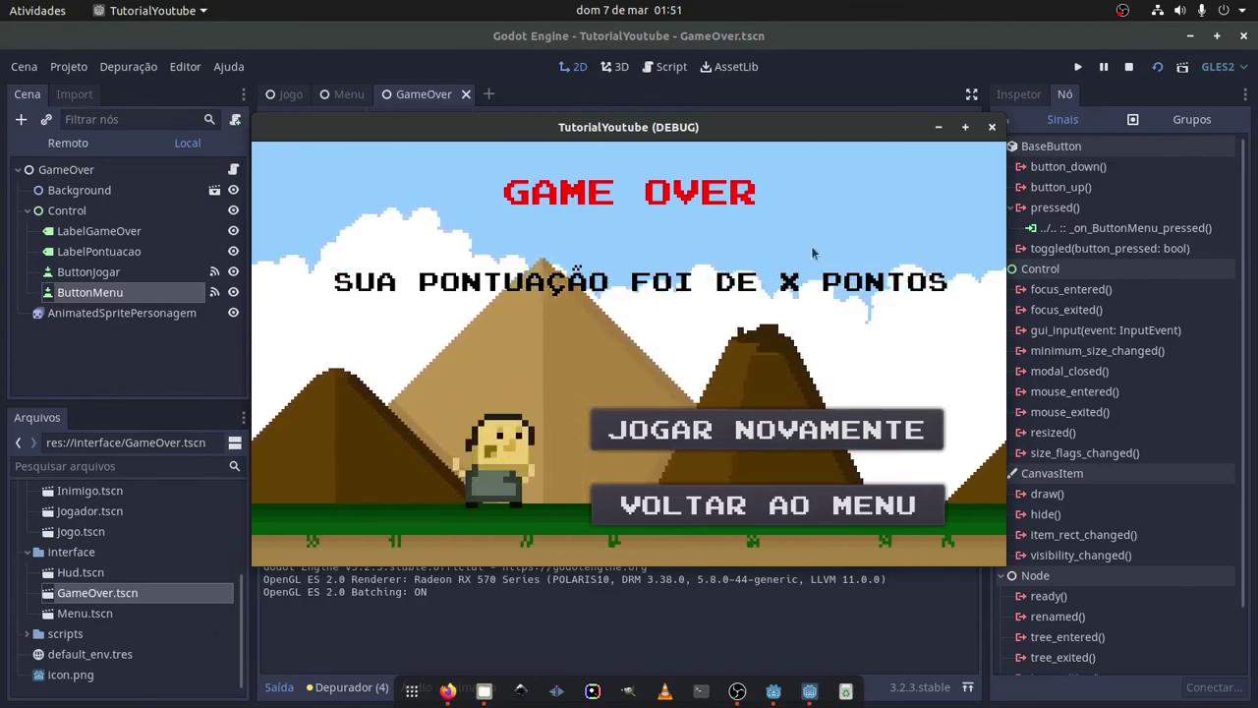
click(992, 127)
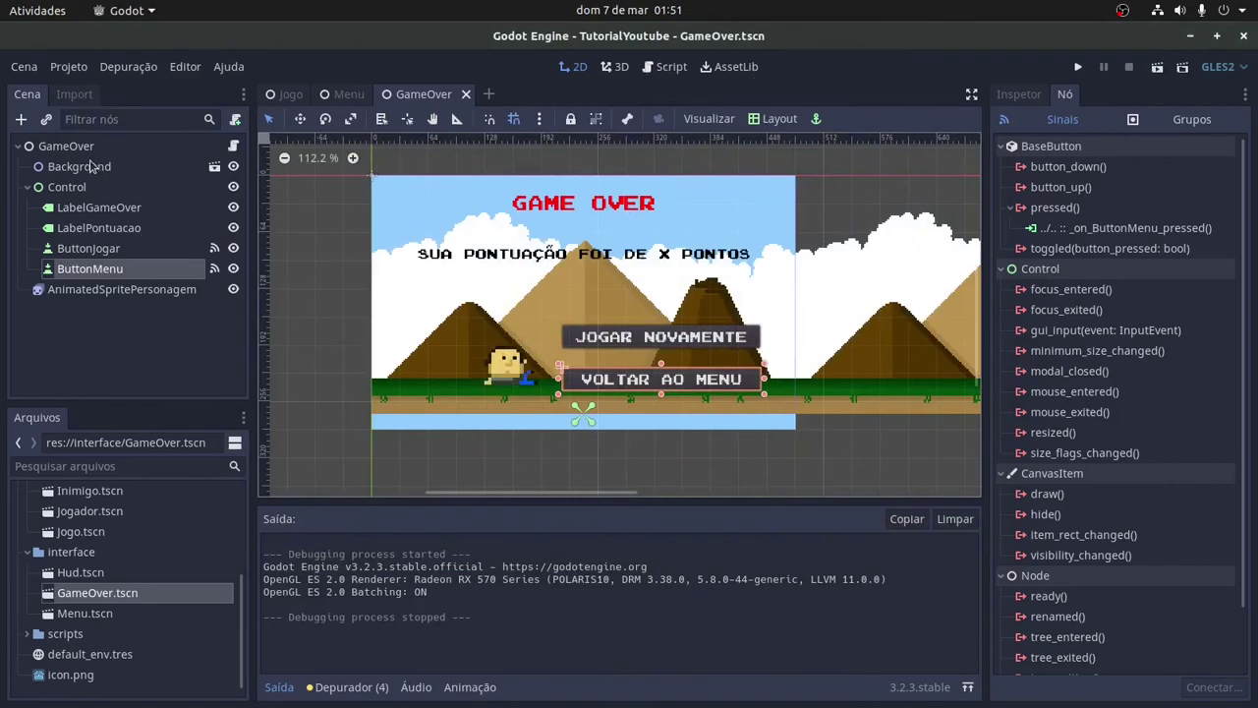
- Open the GameOver node's script and add an empty _ready() function above _on_ButtonJogar_pressed
click(65, 148)
click(234, 146)
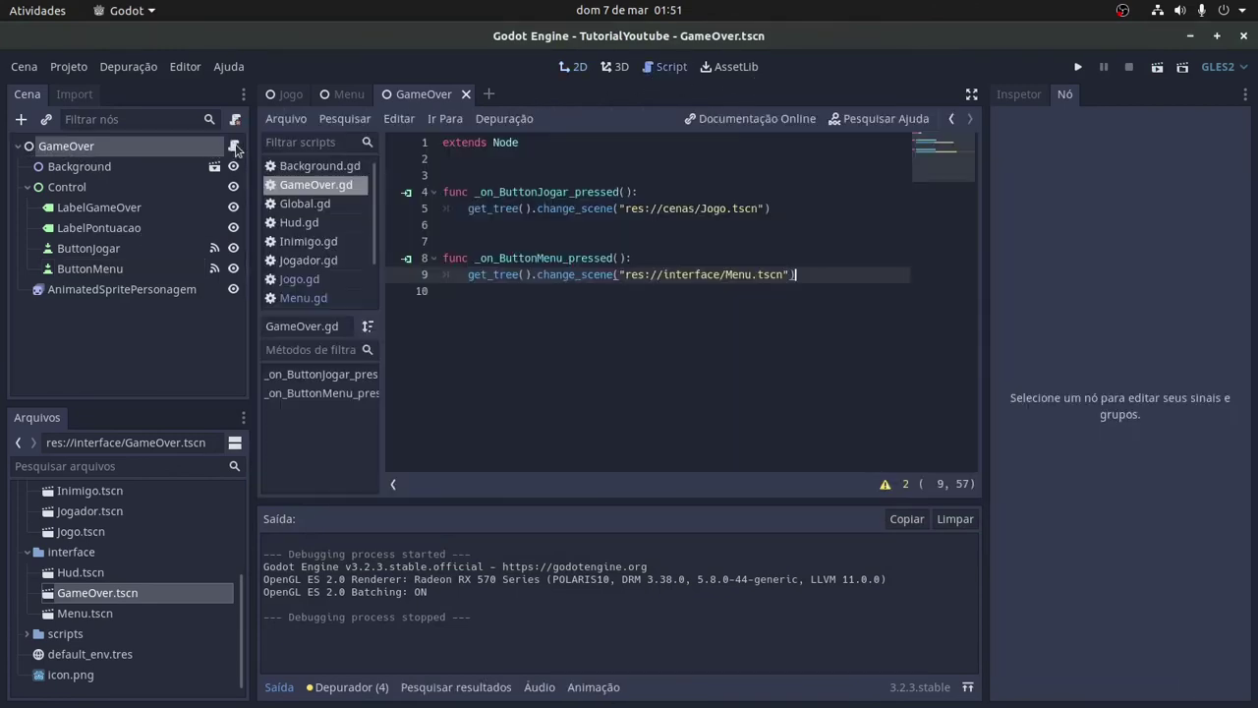
click(674, 161)
key(Return)
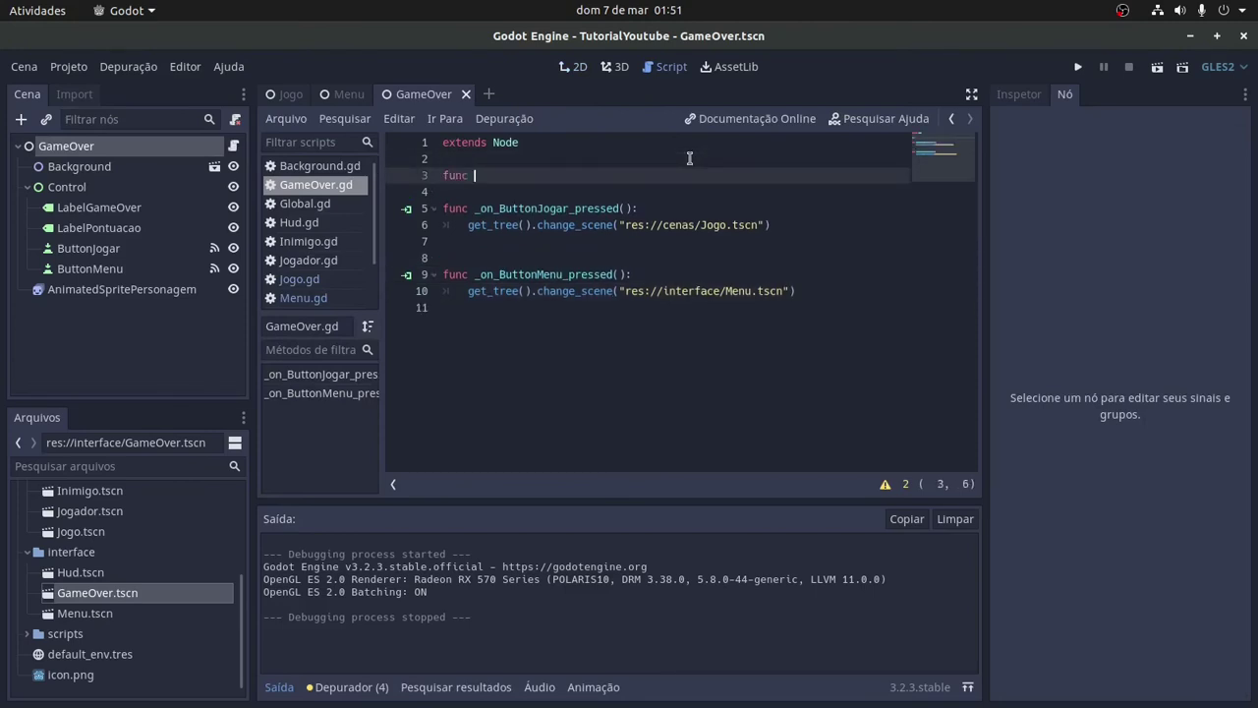
text(func _ready)
key(Return)
key(Return)
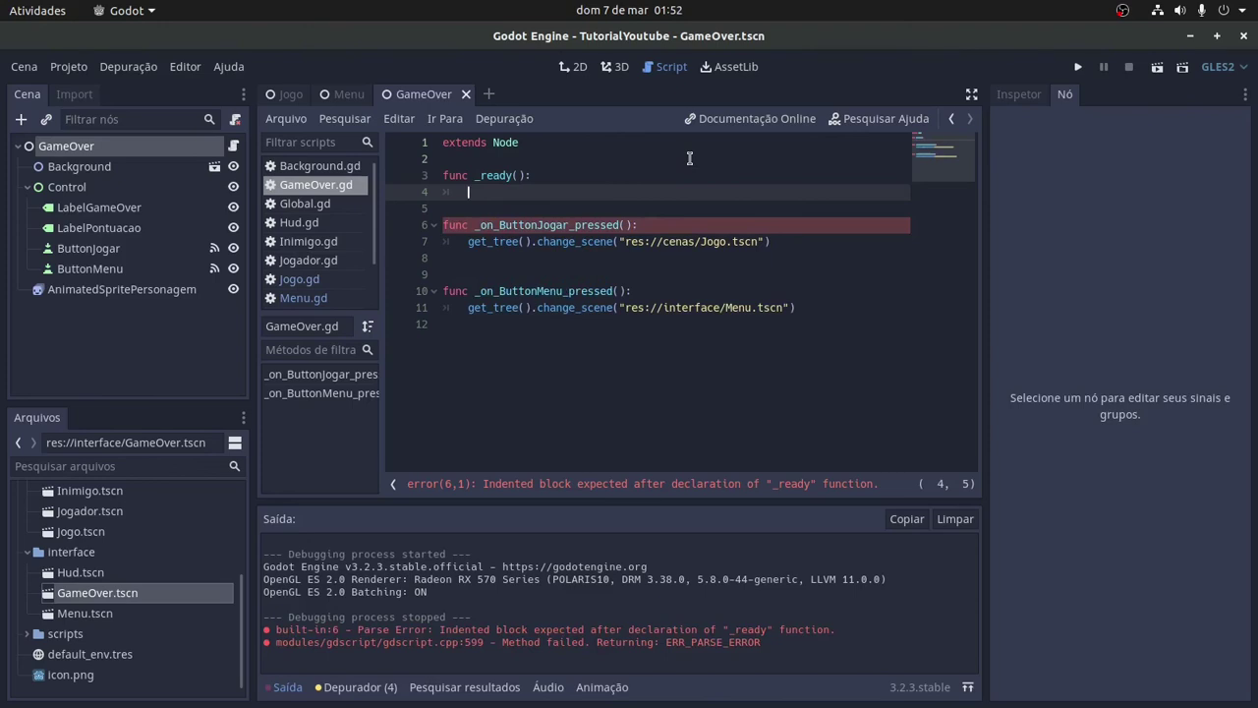
- Start an assignment to $Control/LabelPontuacao.text inside the _ready() function
text($)
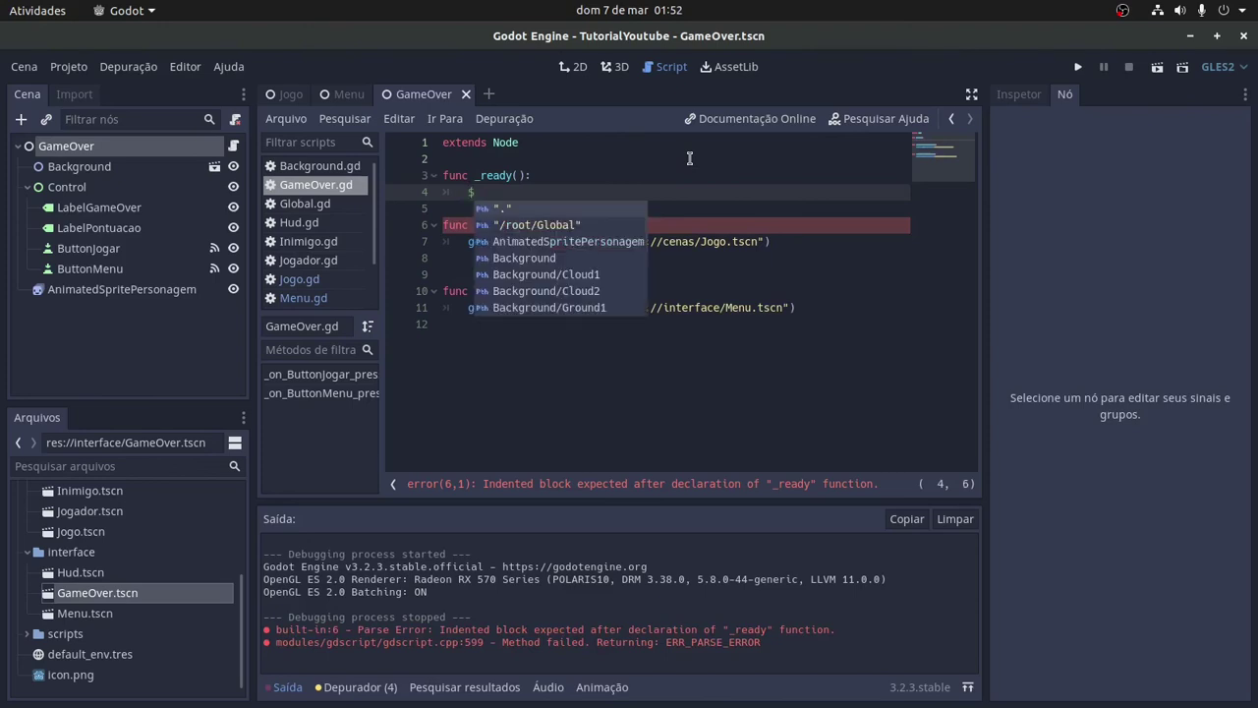
text(C)
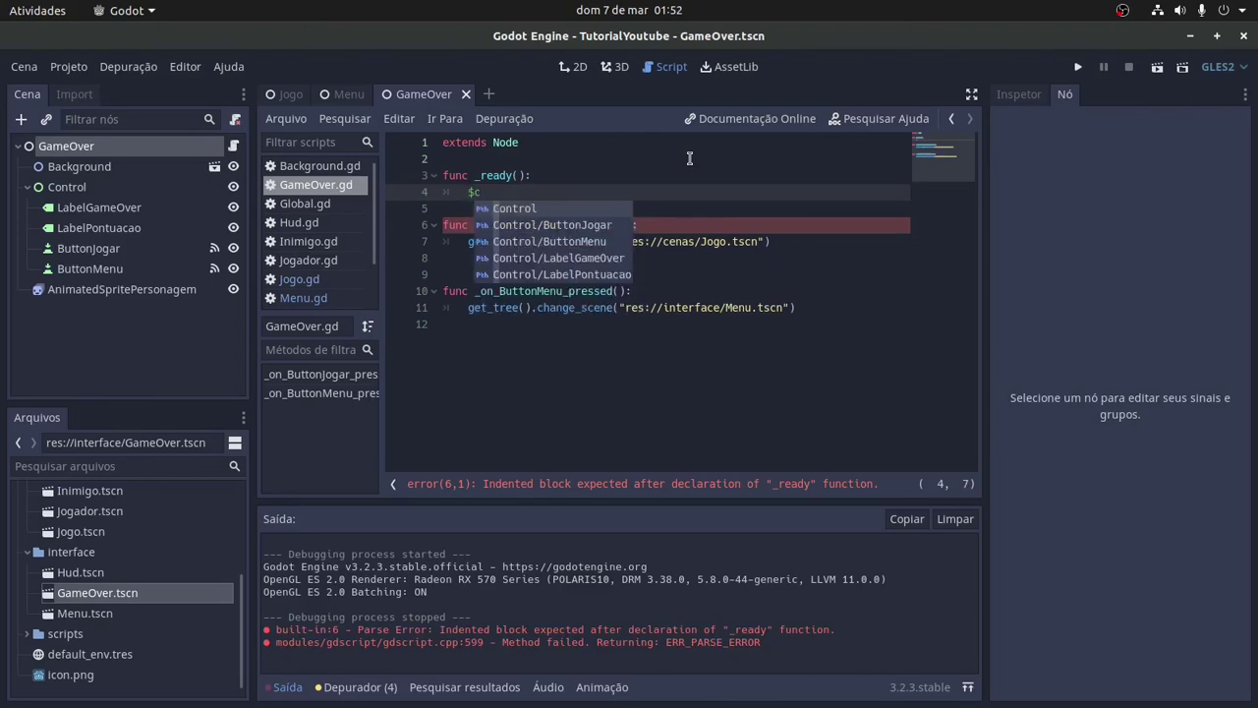
text(ont)
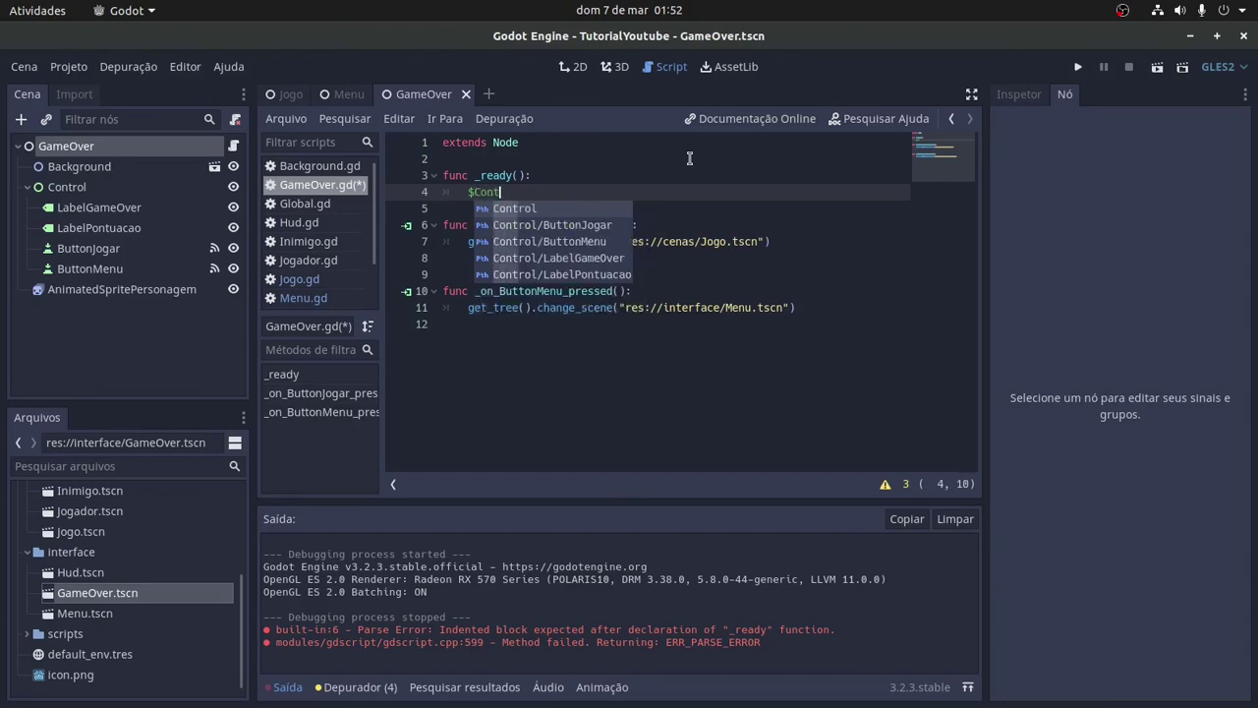
text(rol/)
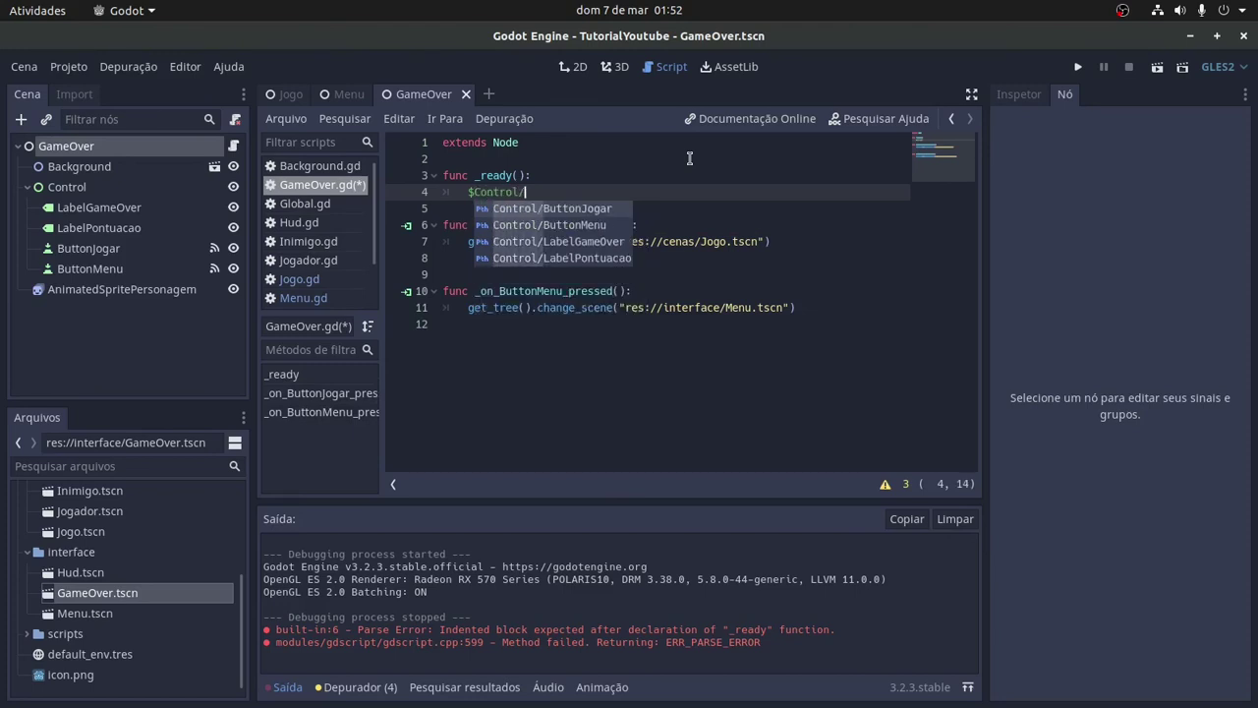
key(Down)
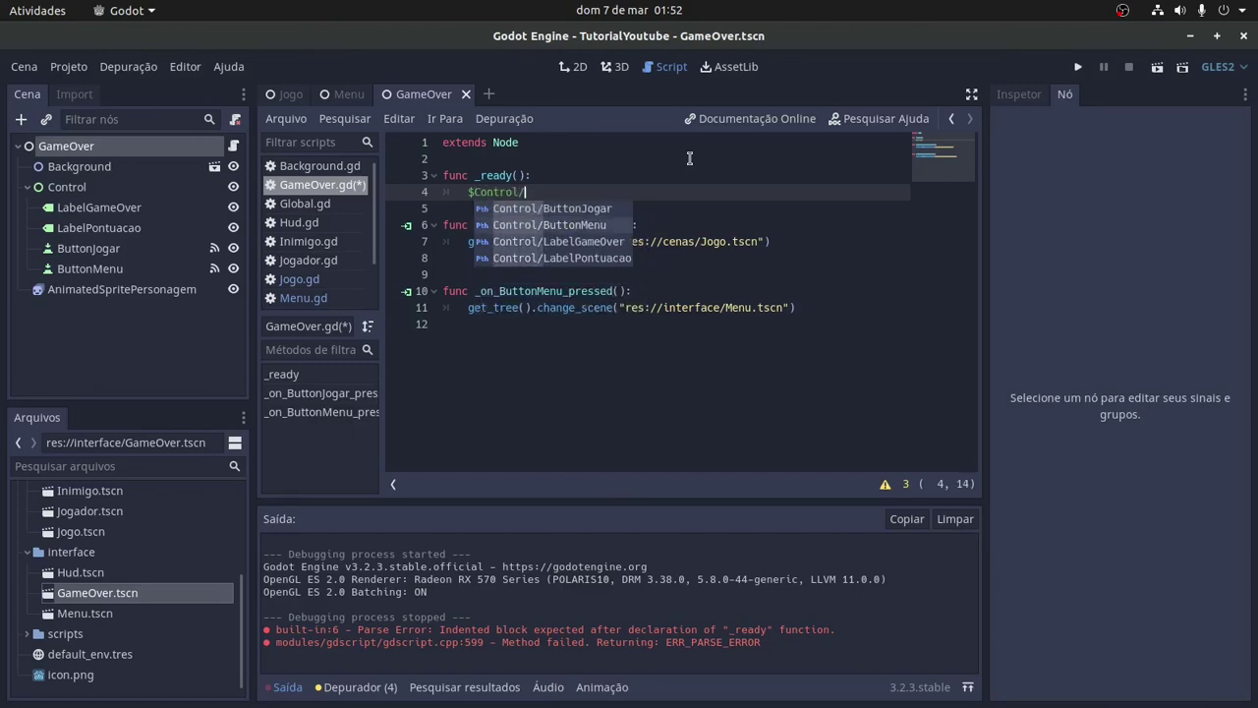
key(Down)
key(Down)
key(Return)
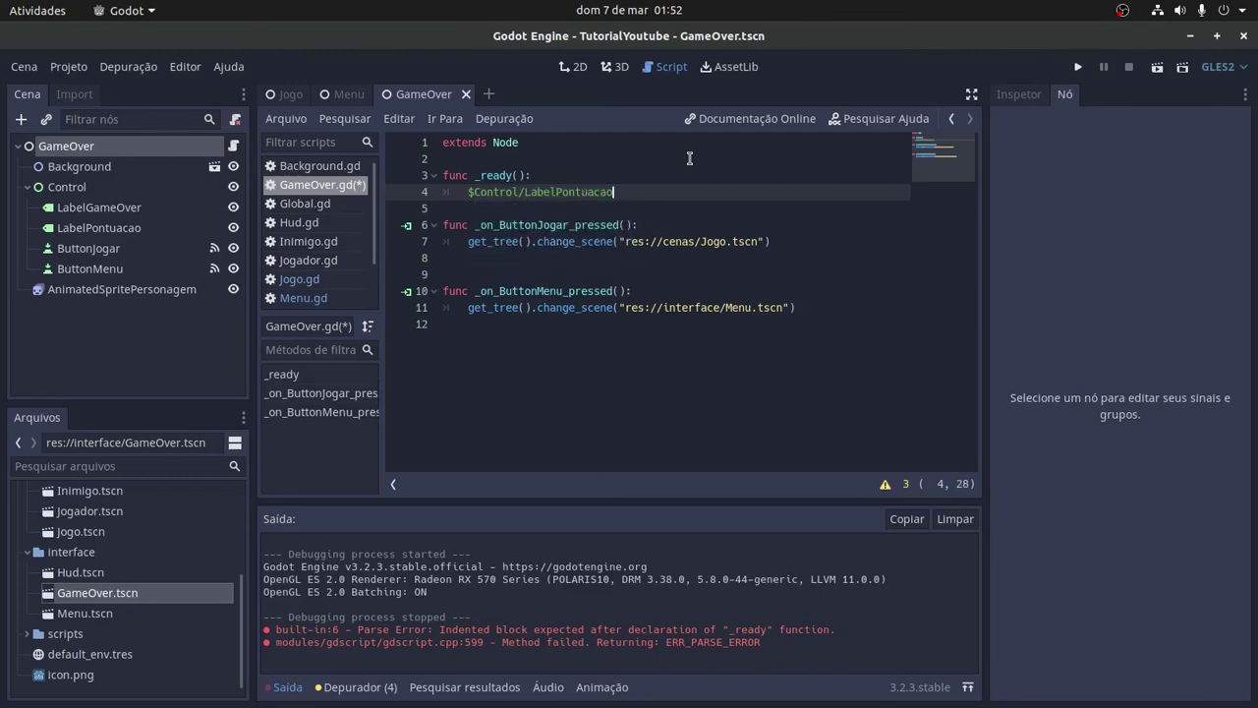
text(.text =)
- Copy LabelPontuacao's text SUA PONTUAÇÃO FOI DE X PONTOS, paste it as the quoted value of the assignment, and save
click(80, 145)
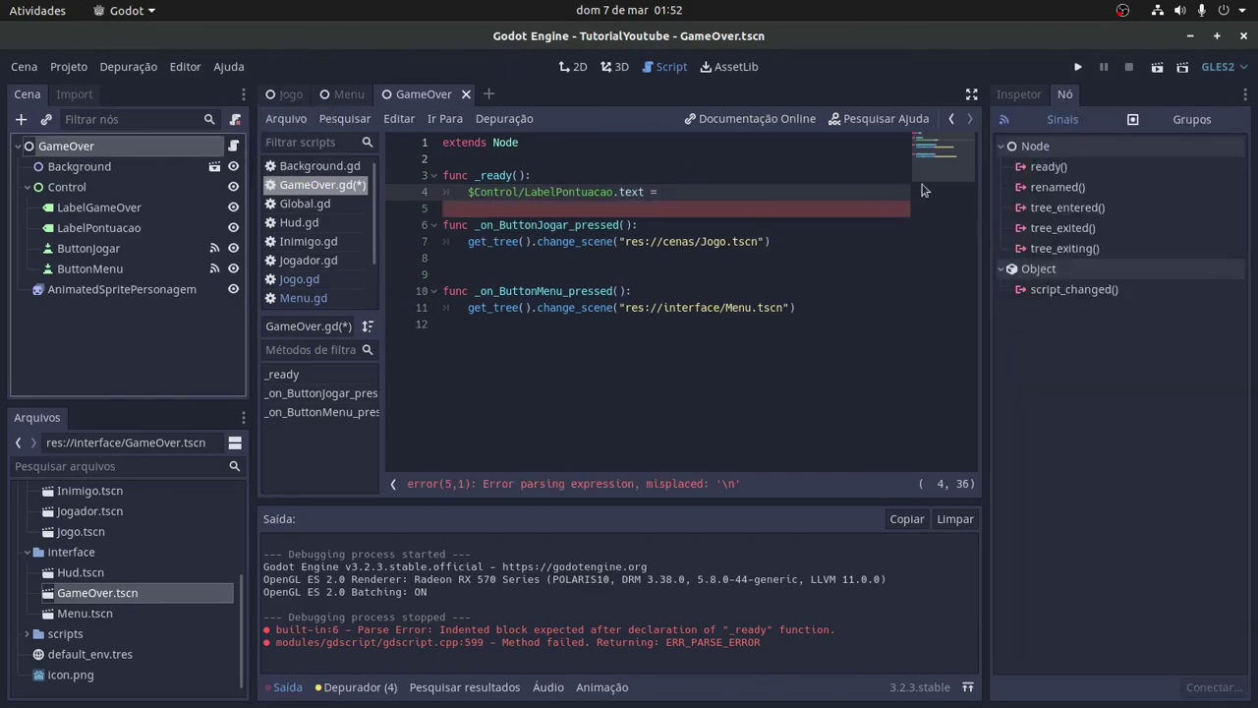
click(1010, 100)
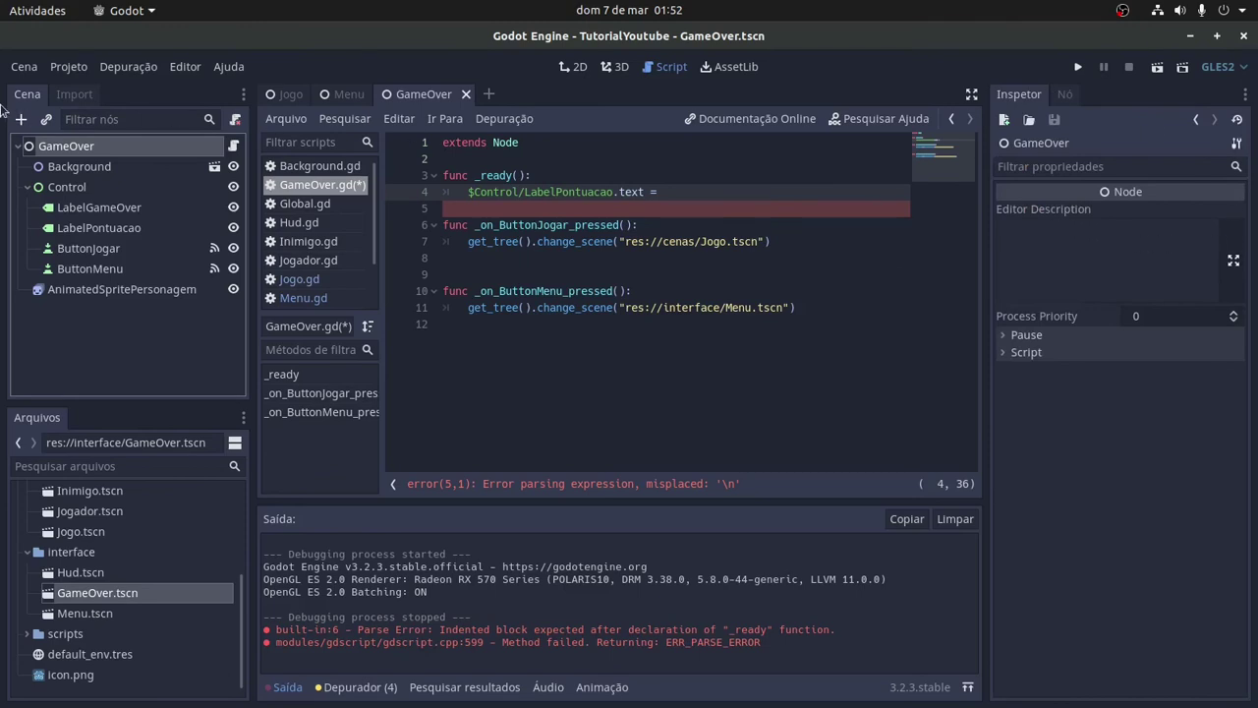
click(100, 228)
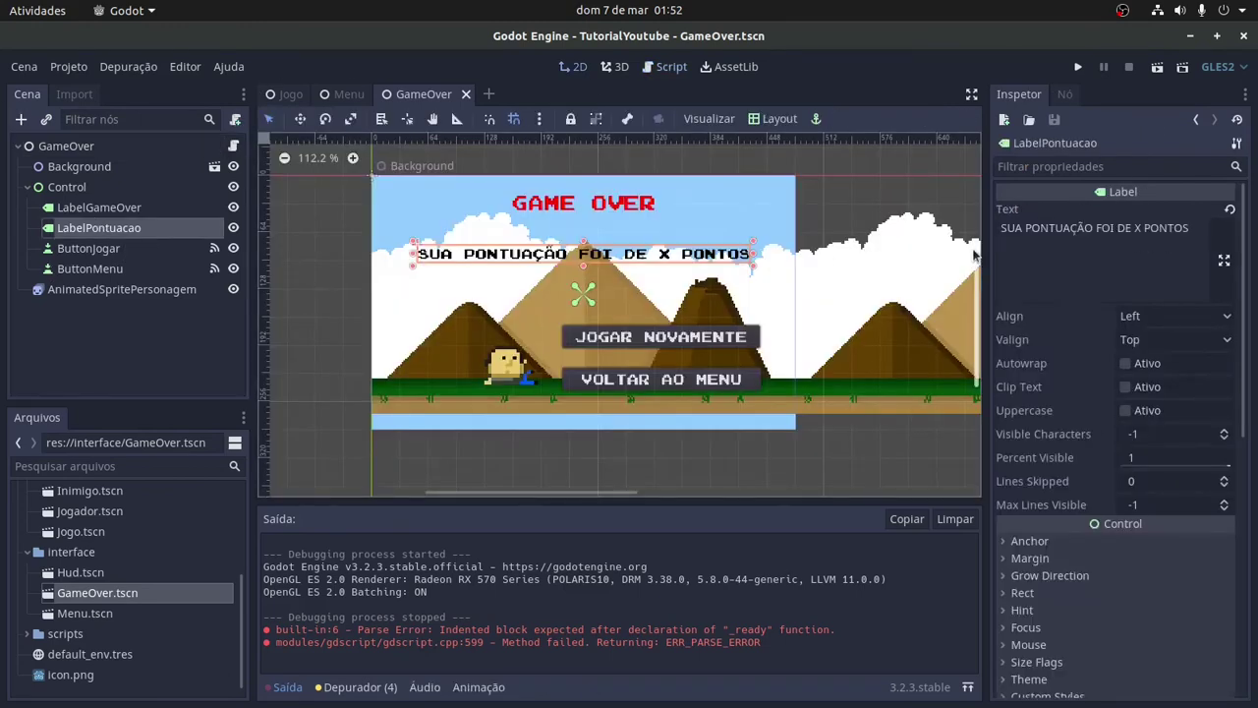
triple_click(1044, 228)
key(ctrl+c)
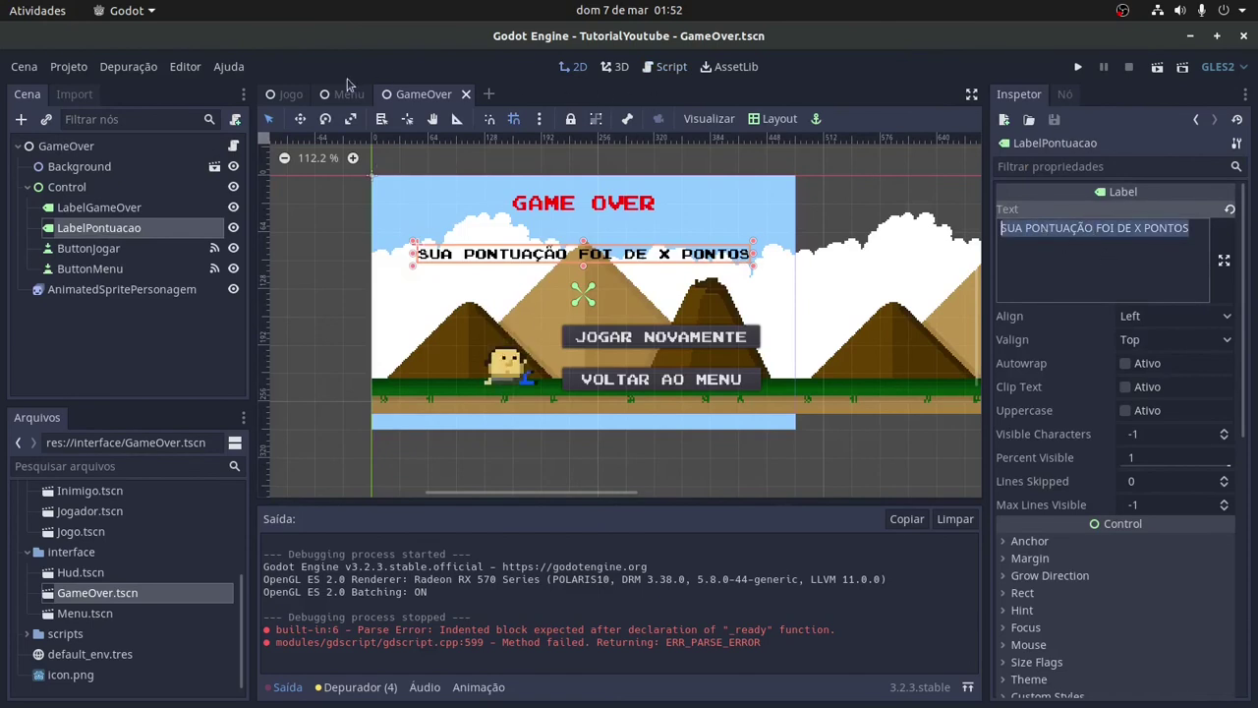
click(667, 67)
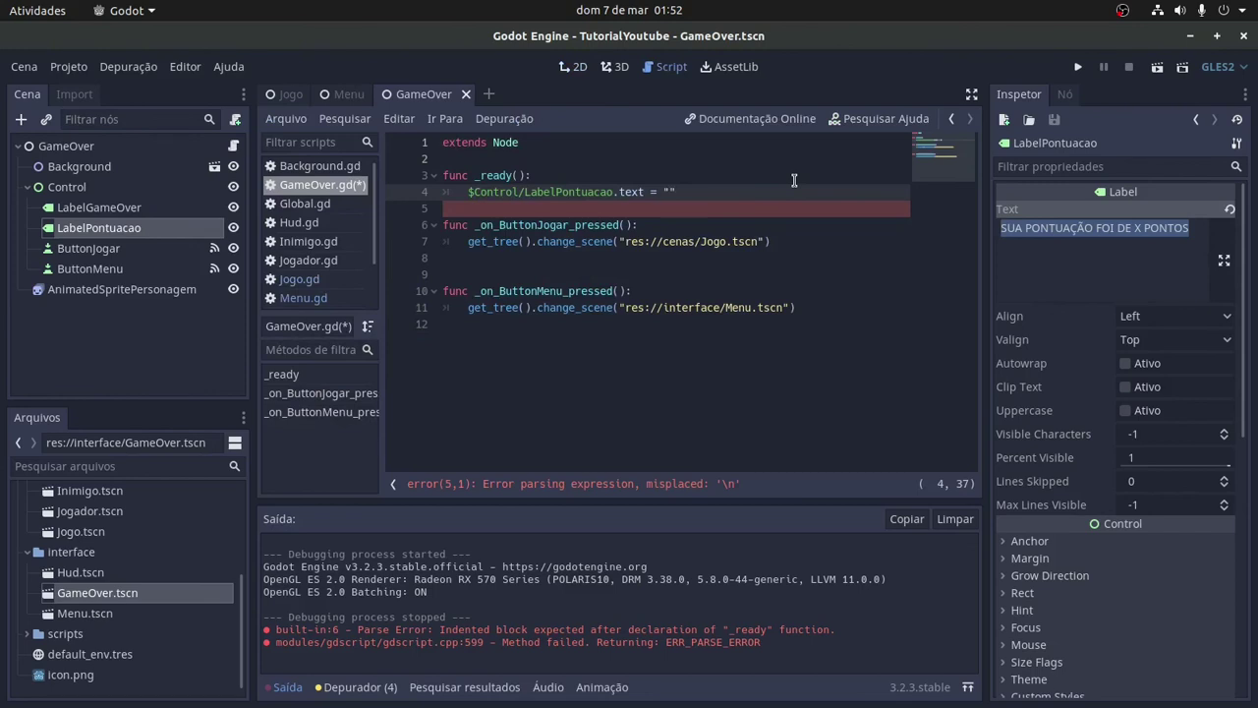
key(ctrl+v)
key(ctrl+s)
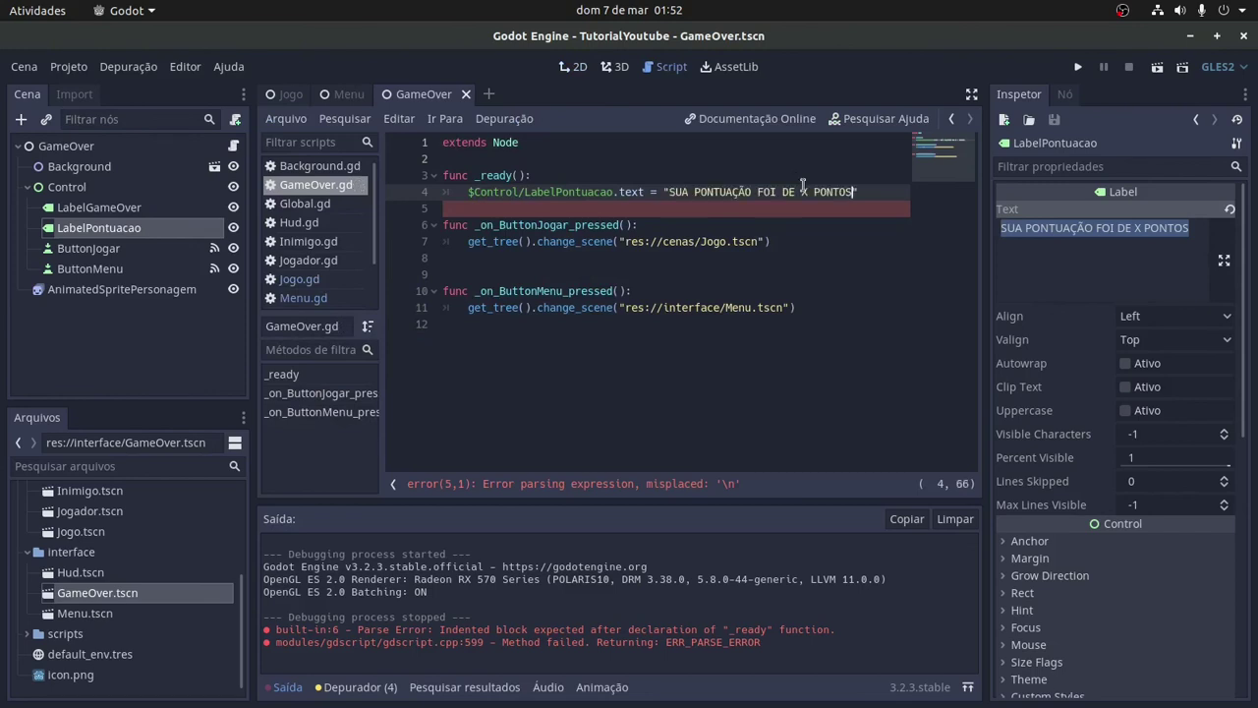
- End the string after "SUA PONTUAÇÃO FOI DE ", add a + operator and remove the leftover X PONTOS text
click(803, 191)
drag(807, 189, 800, 191)
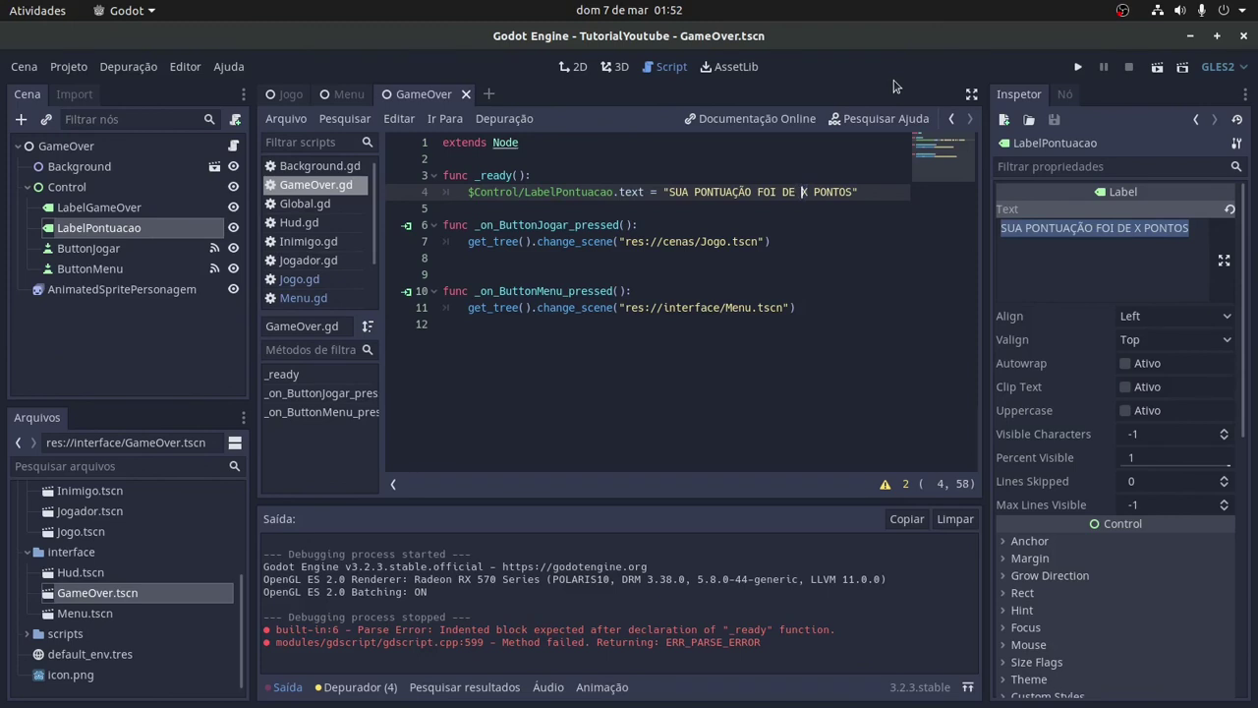
text(")
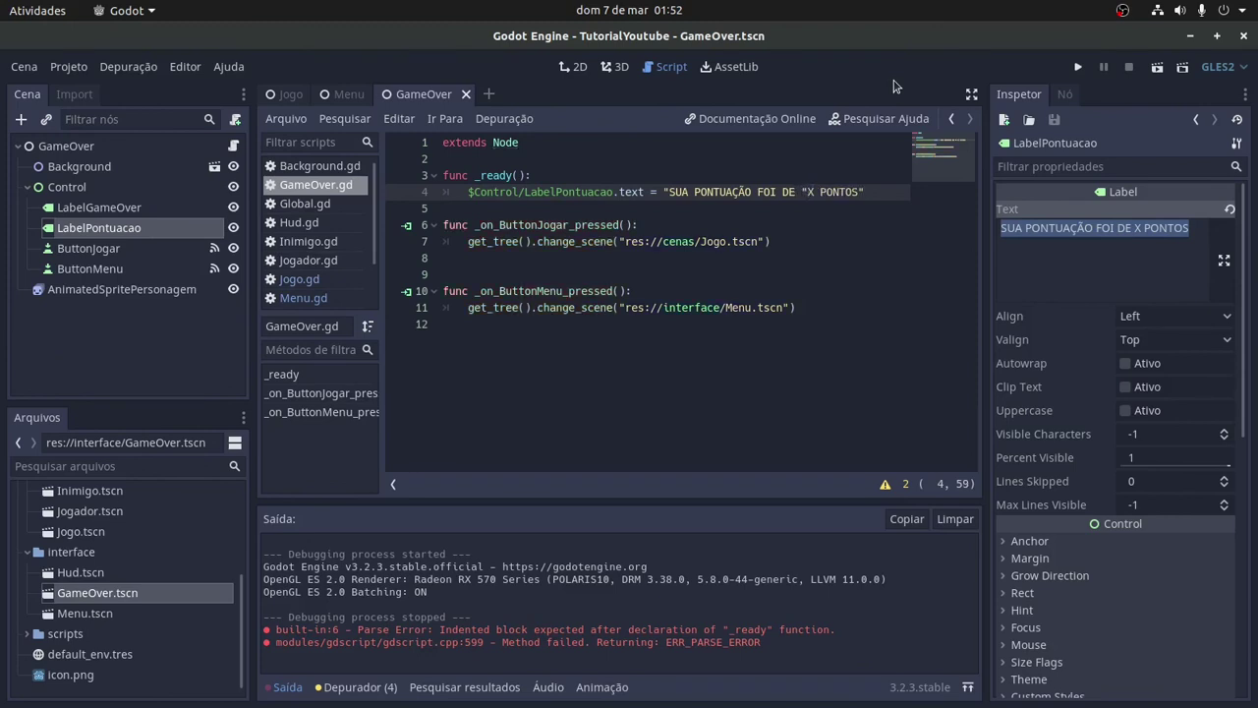
text( +)
key(Delete)
key(Delete)
key(Delete)
key(Delete)
key(Delete)
key(Delete)
key(Delete)
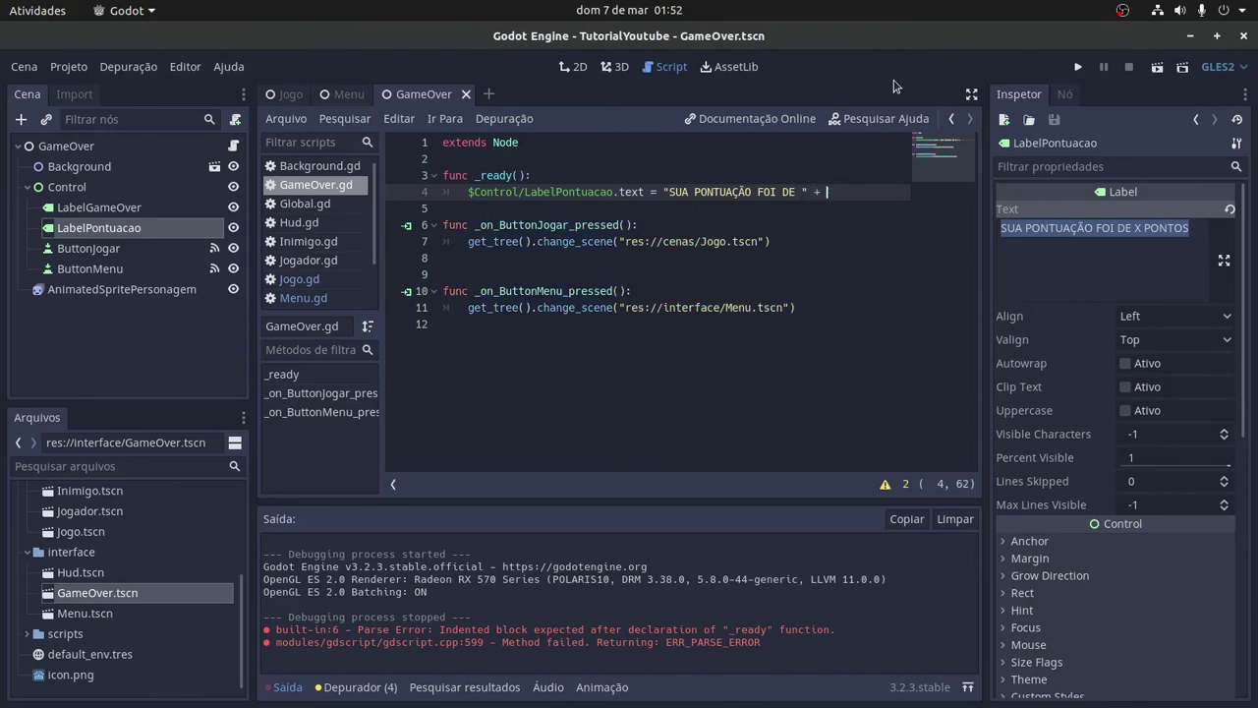
- Complete the expression with String(Global.pontuacao) + " PONTOS" in distraction-free mode and save the script
text(Gl)
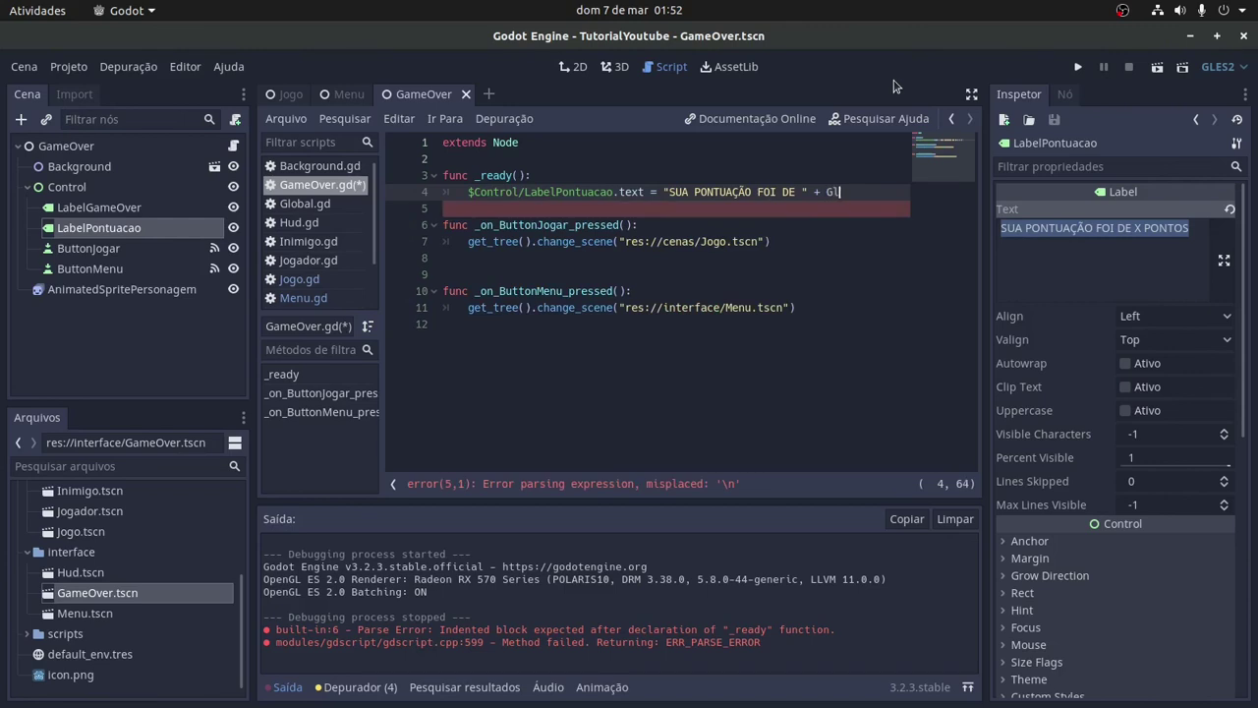
key(BackSpace)
key(BackSpace)
key(BackSpace)
key(BackSpace)
key(BackSpace)
text(String)
text(())
text(Global)
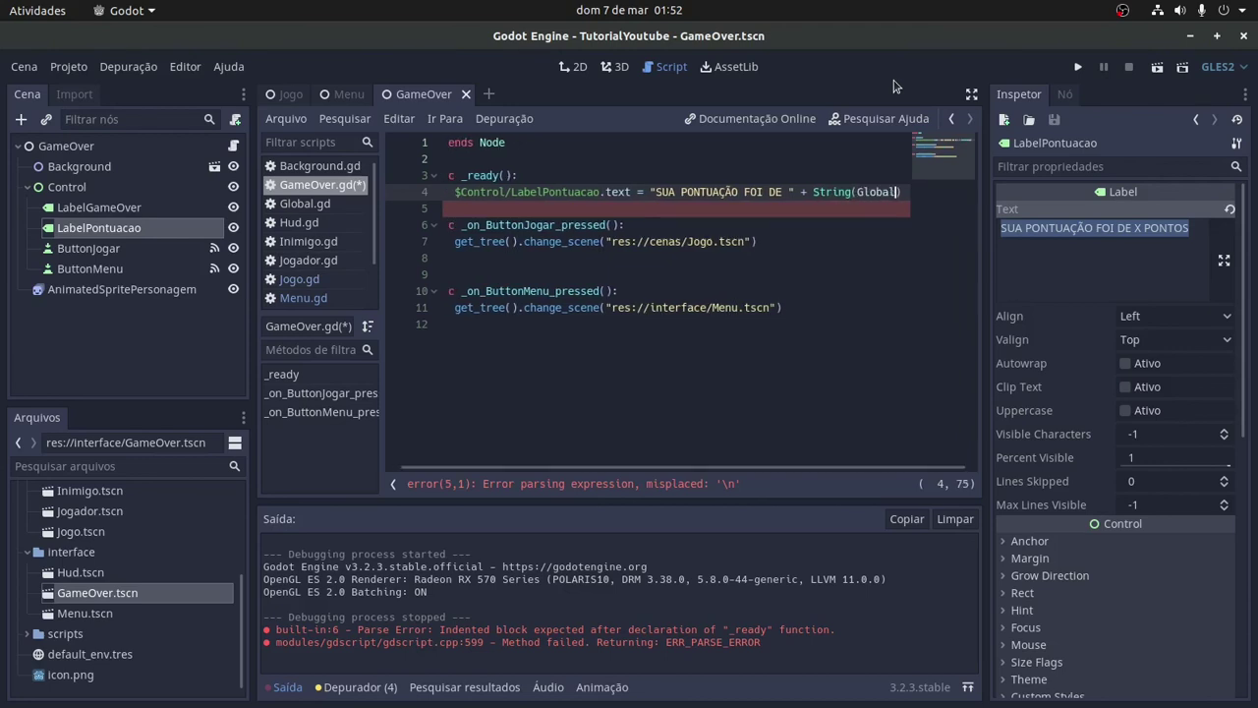
click(971, 93)
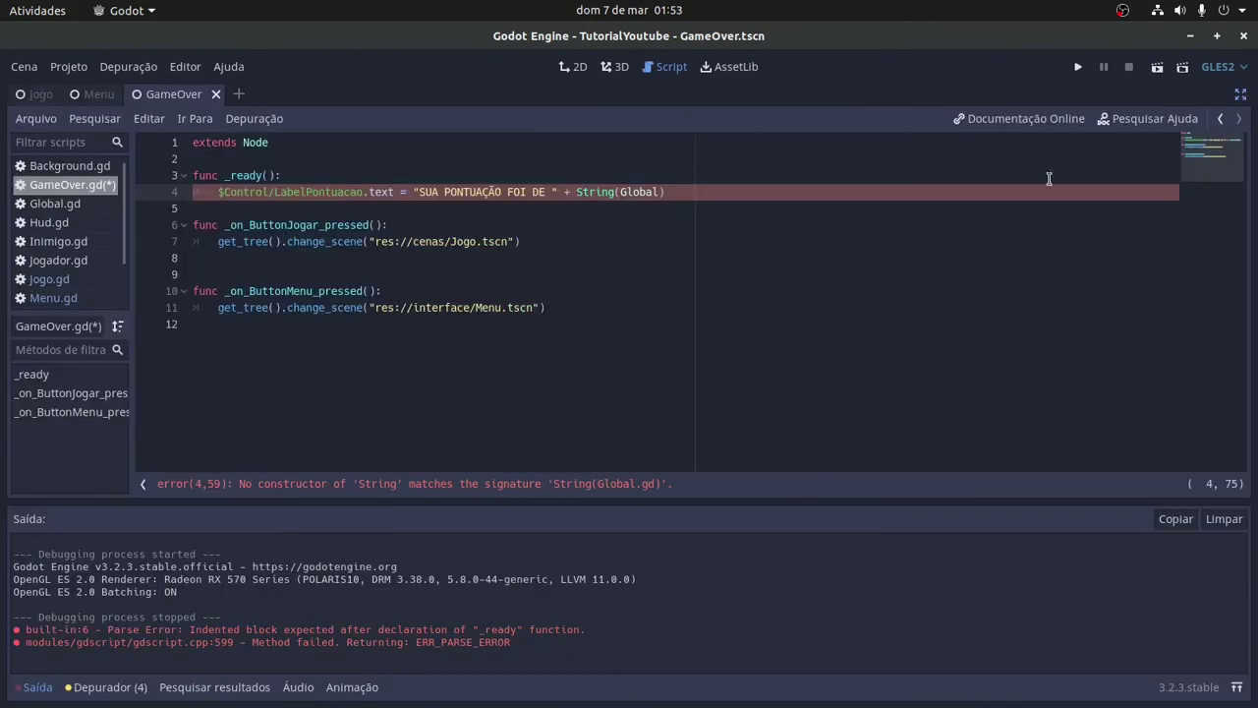
ctrl+scroll(607, 171, up, 1)
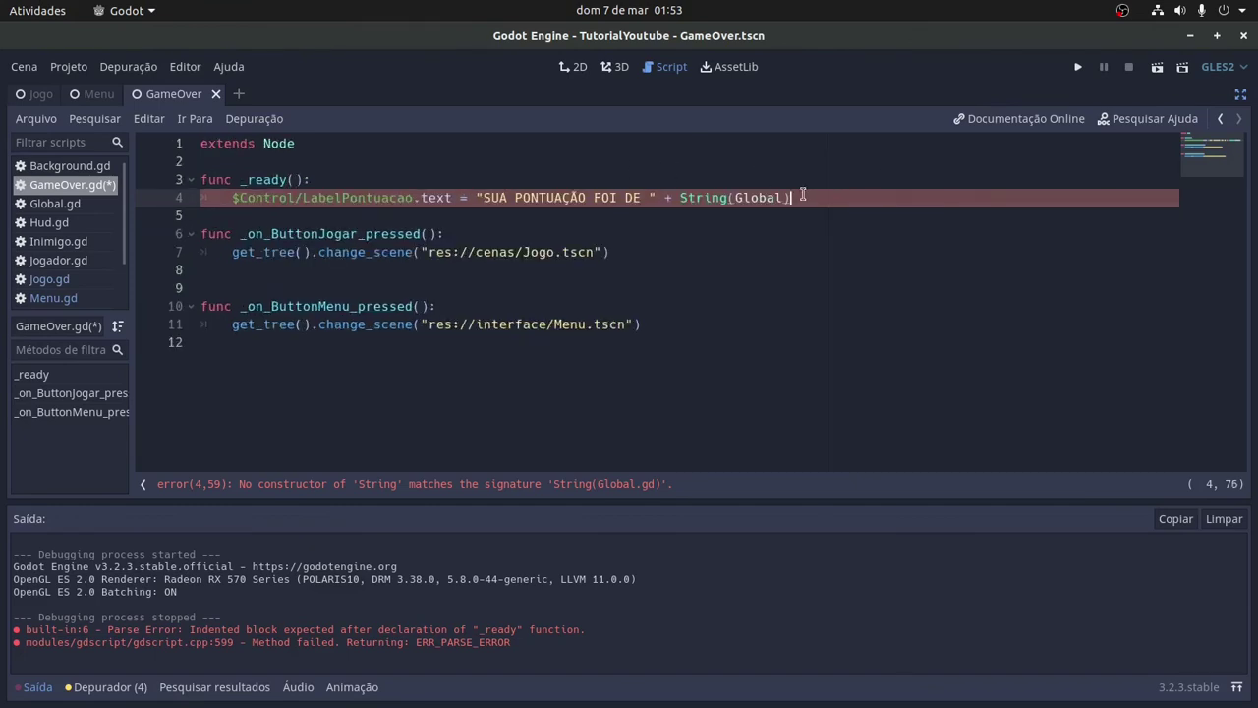
text(.pontuacao)
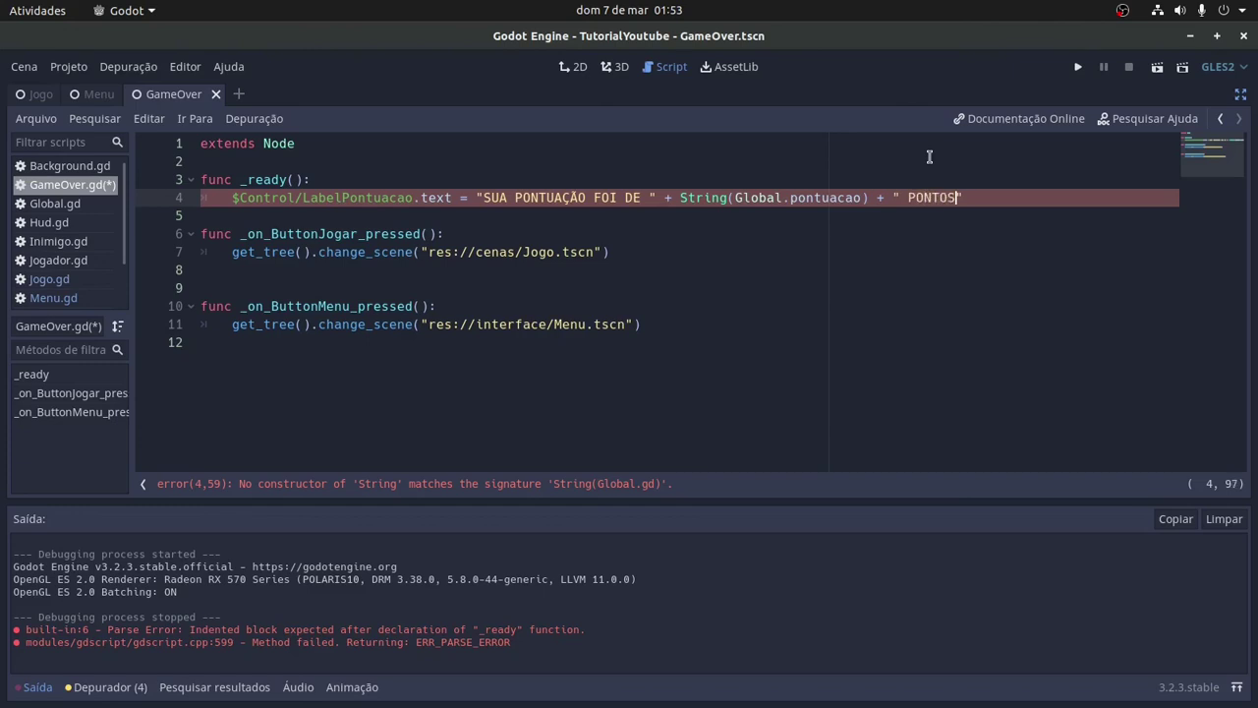
key(ctrl+s)
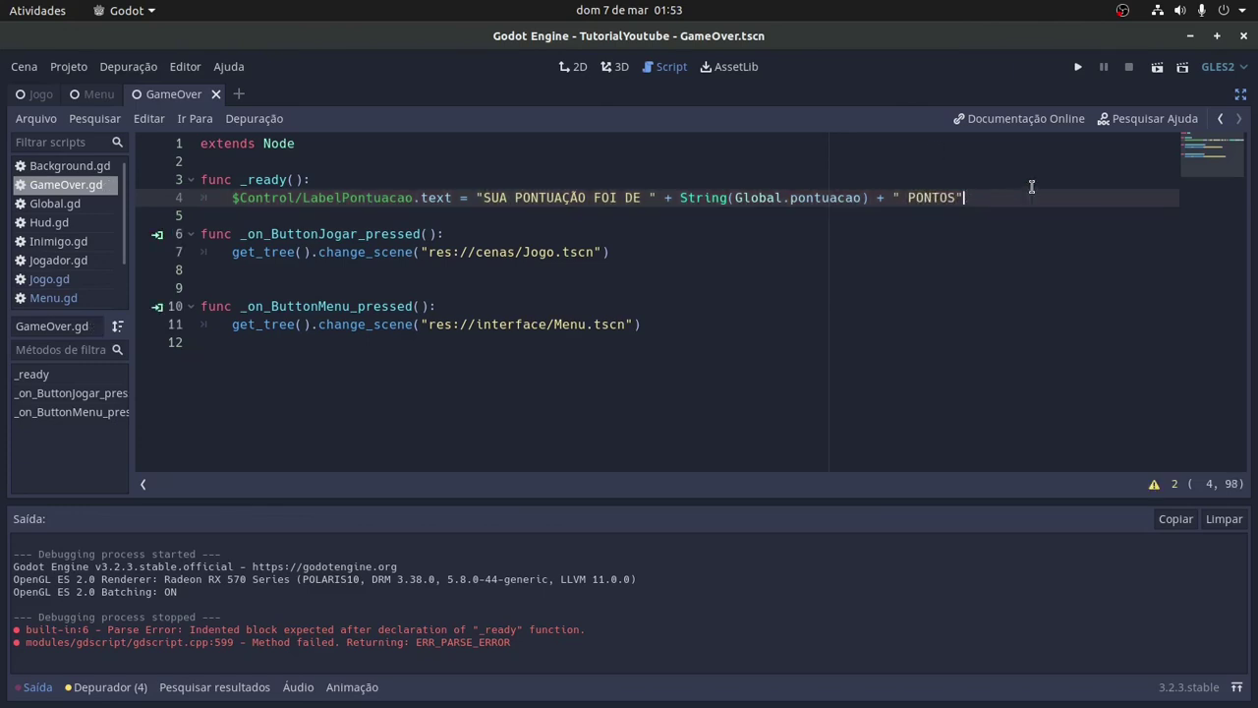
- Run the GameOver scene, play a round through JOGAR NOVAMENTE to check the displayed score, and close the game window
click(1157, 66)
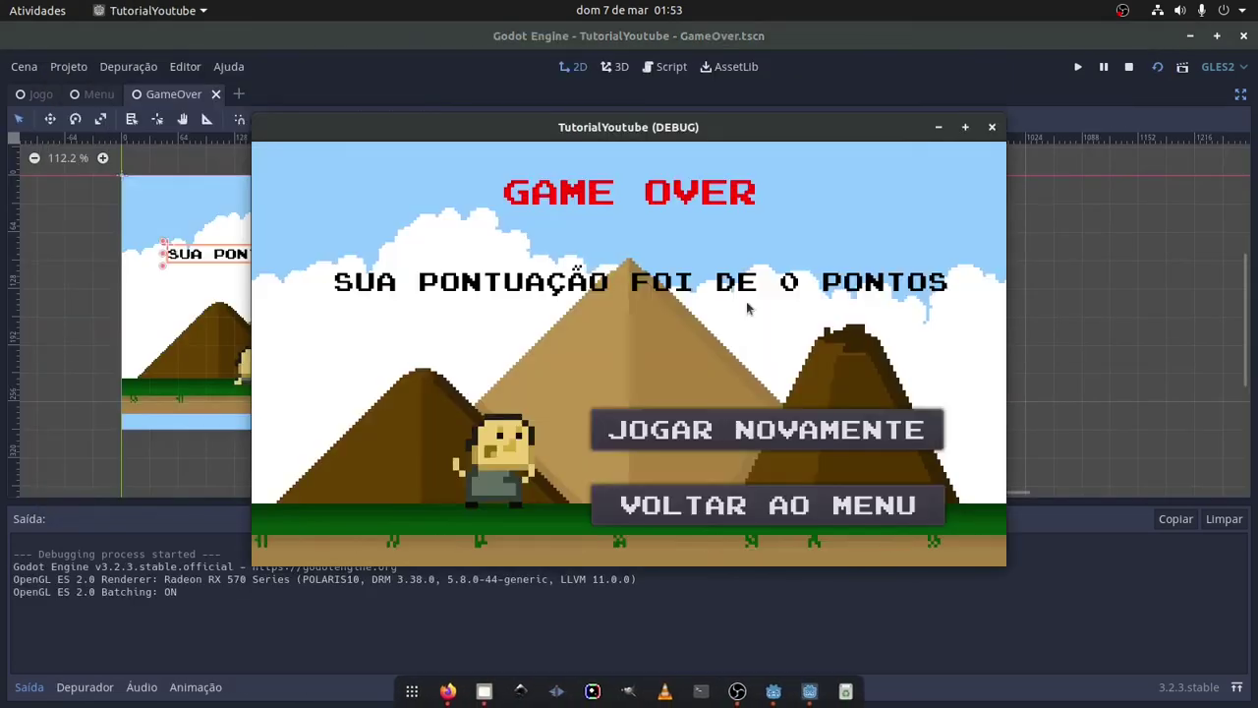
click(706, 437)
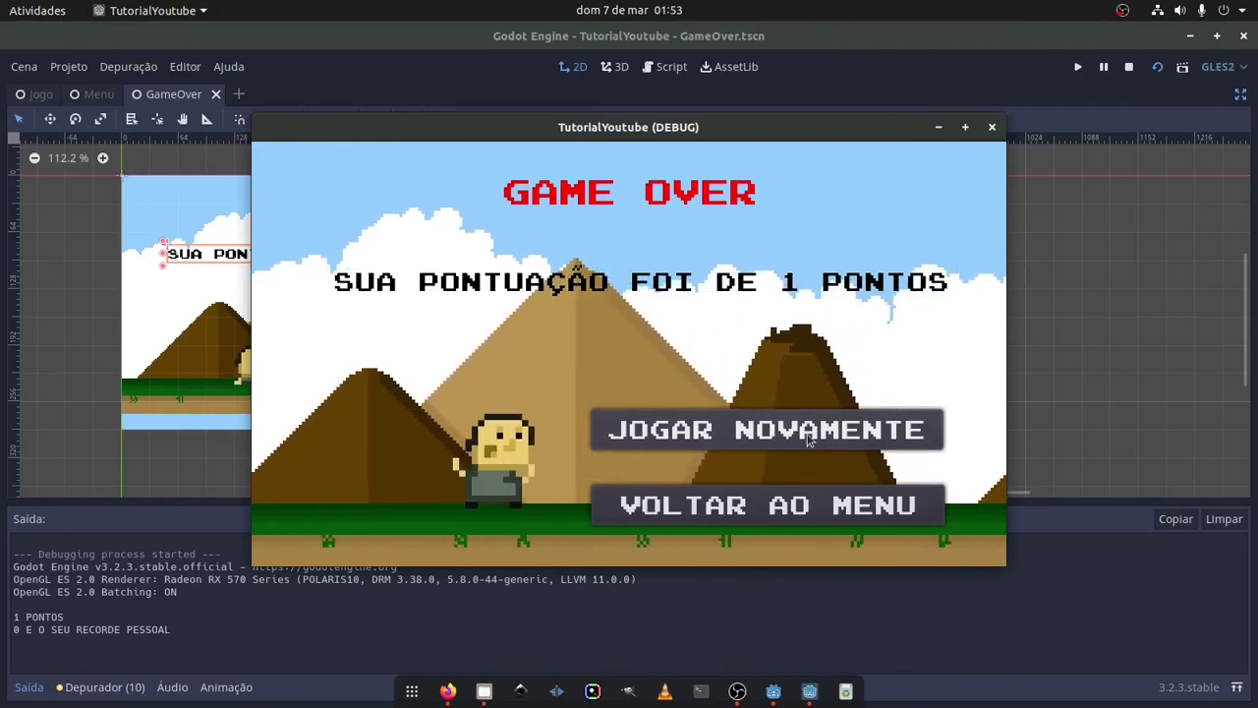
click(991, 126)
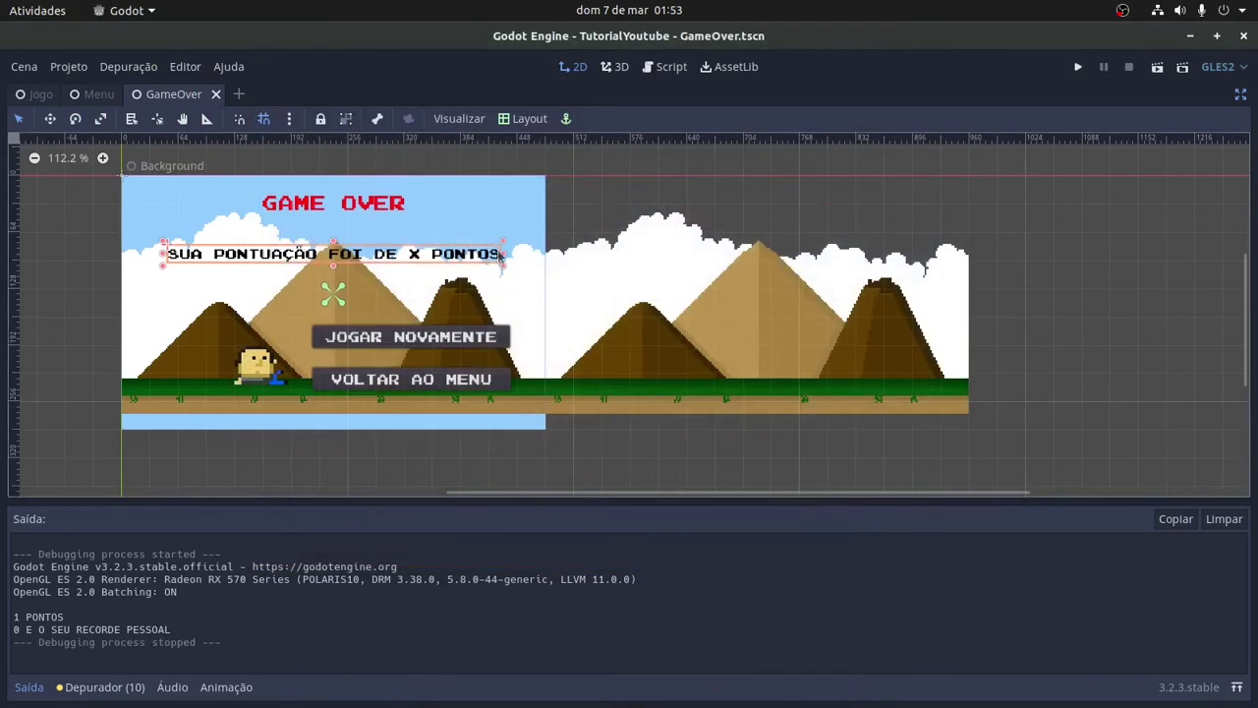
- Leave distraction-free mode, open Menu.tscn from the interface folder and select its NOME DO JOGO title label
click(448, 170)
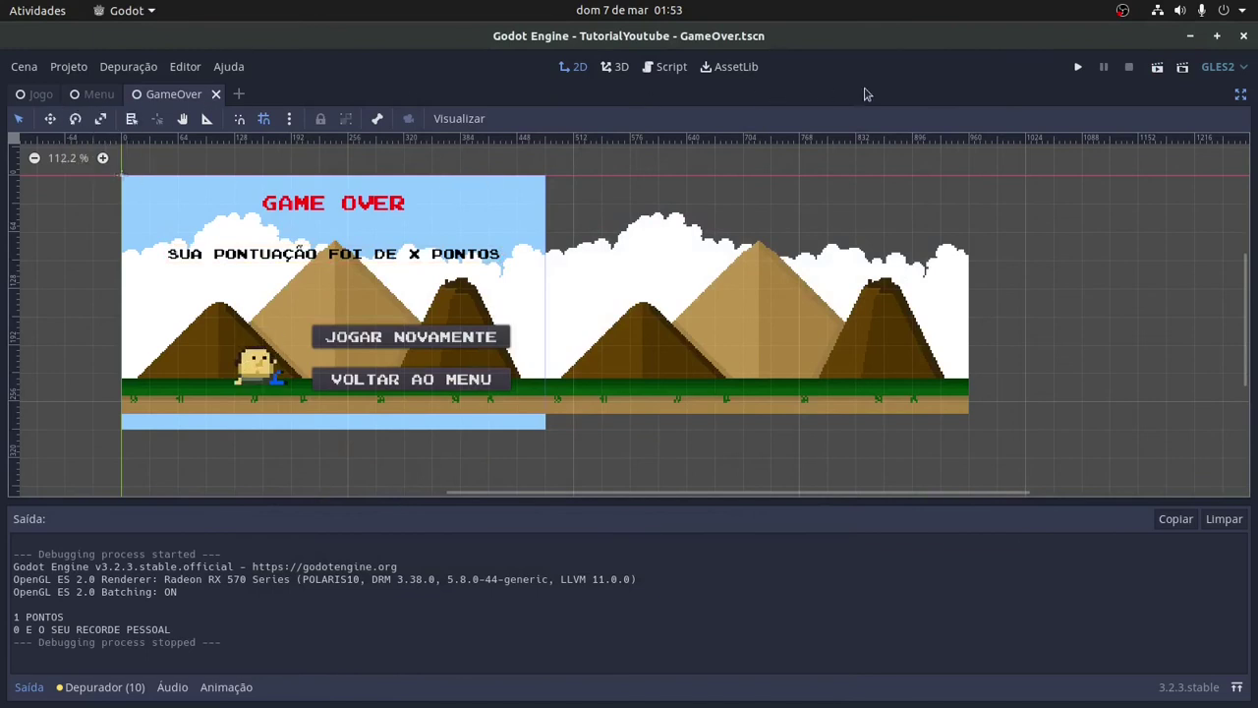
click(1241, 93)
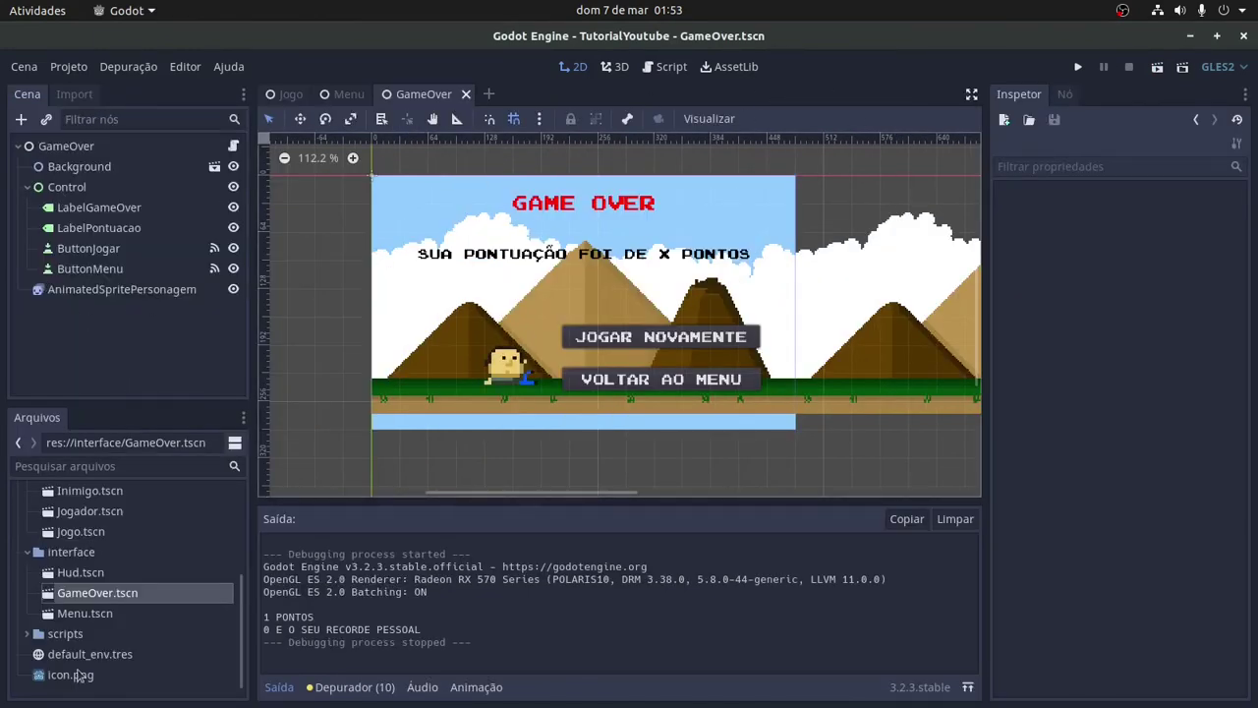
double_click(88, 613)
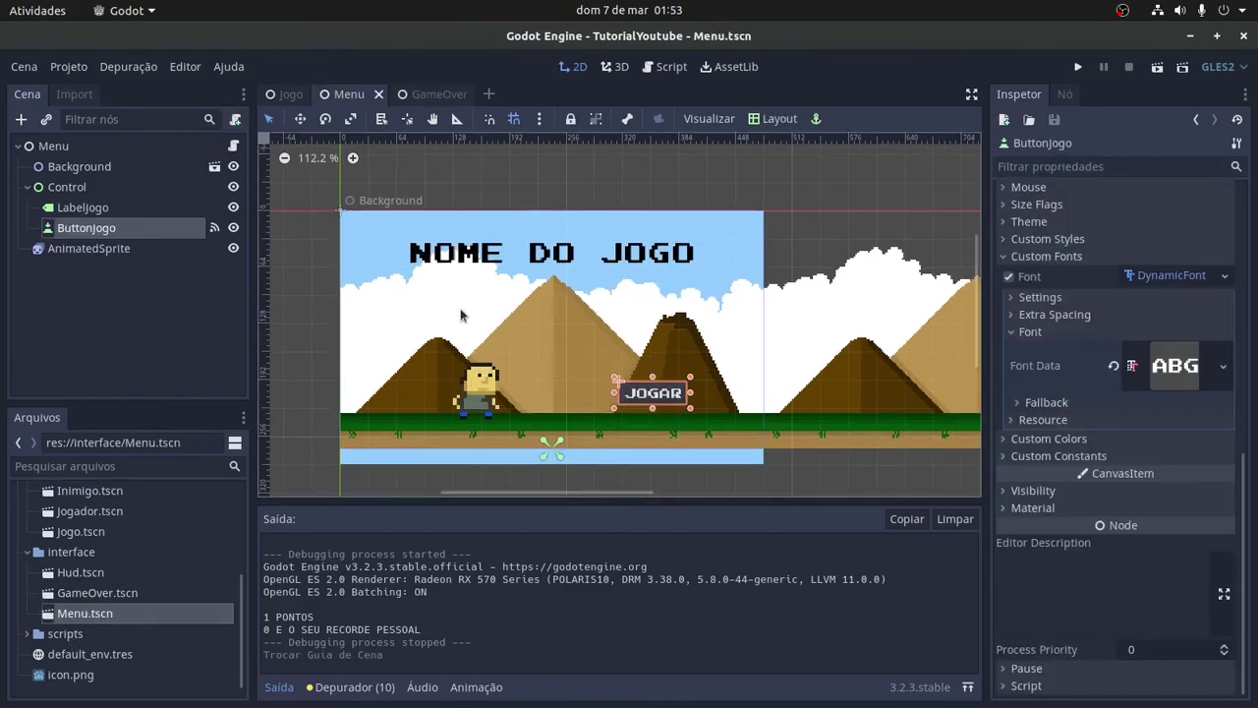
click(521, 253)
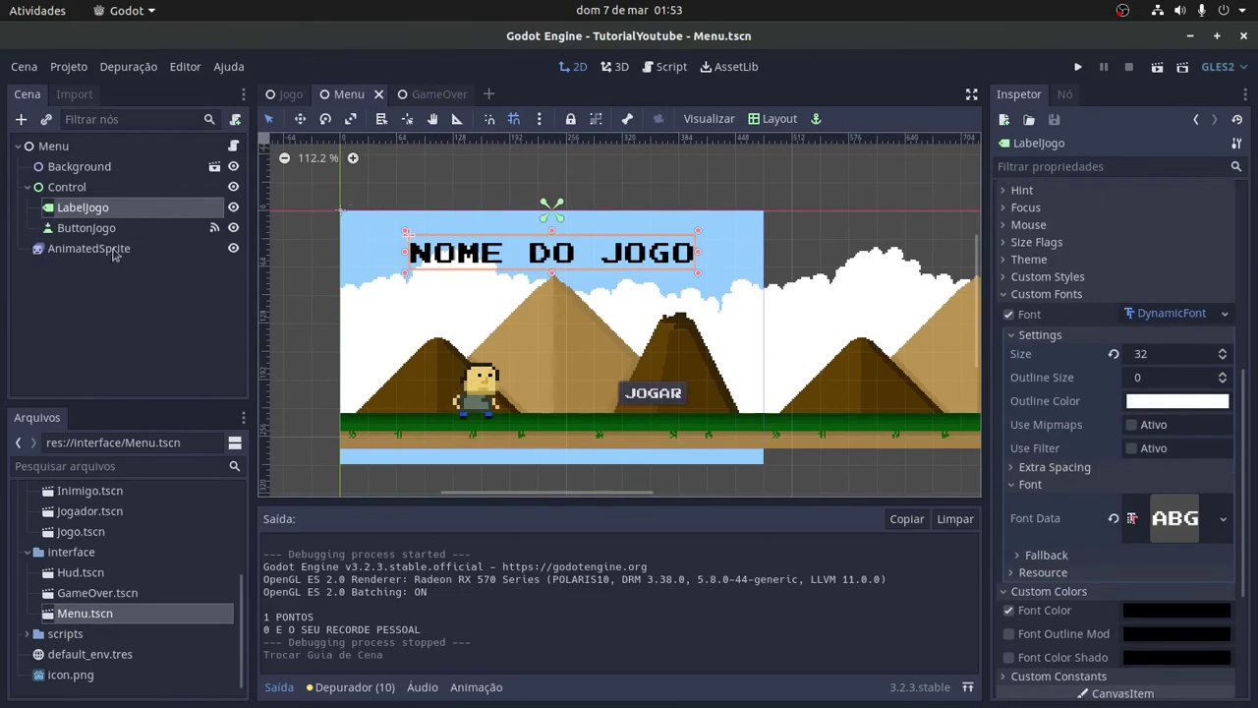
- Add a Label node as a child of the Control node in the Menu scene
click(71, 190)
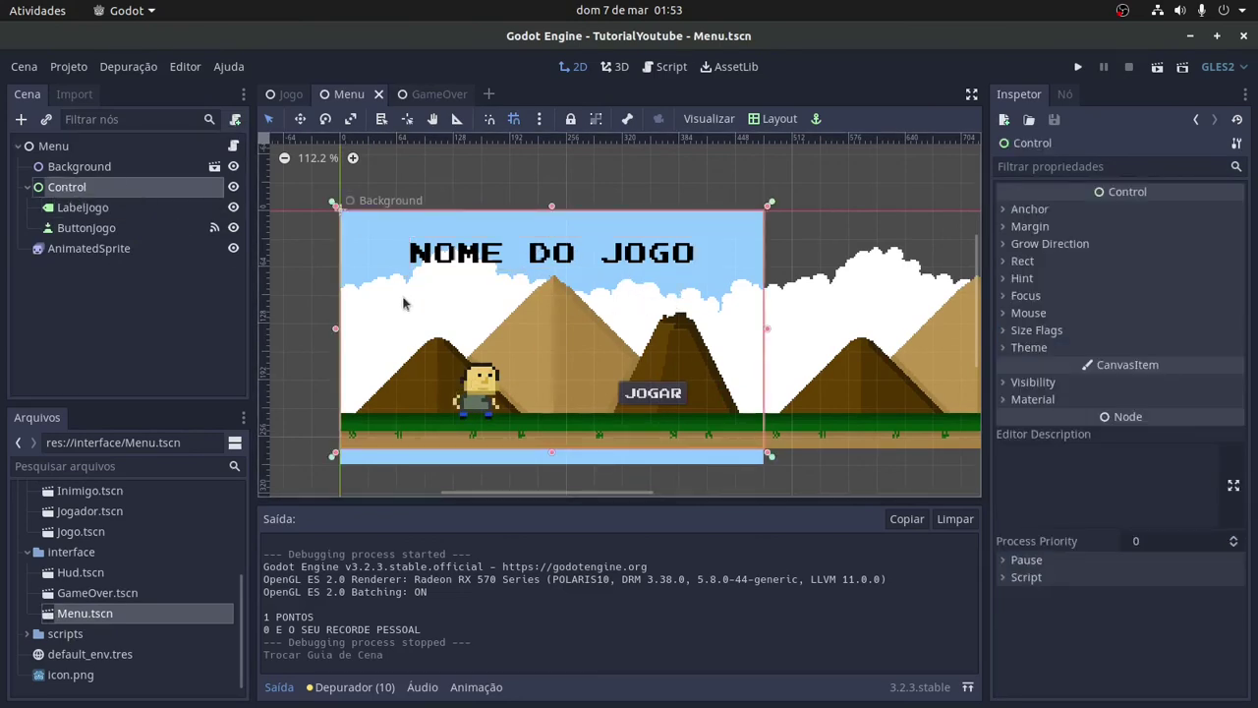
click(43, 193)
right_click(71, 194)
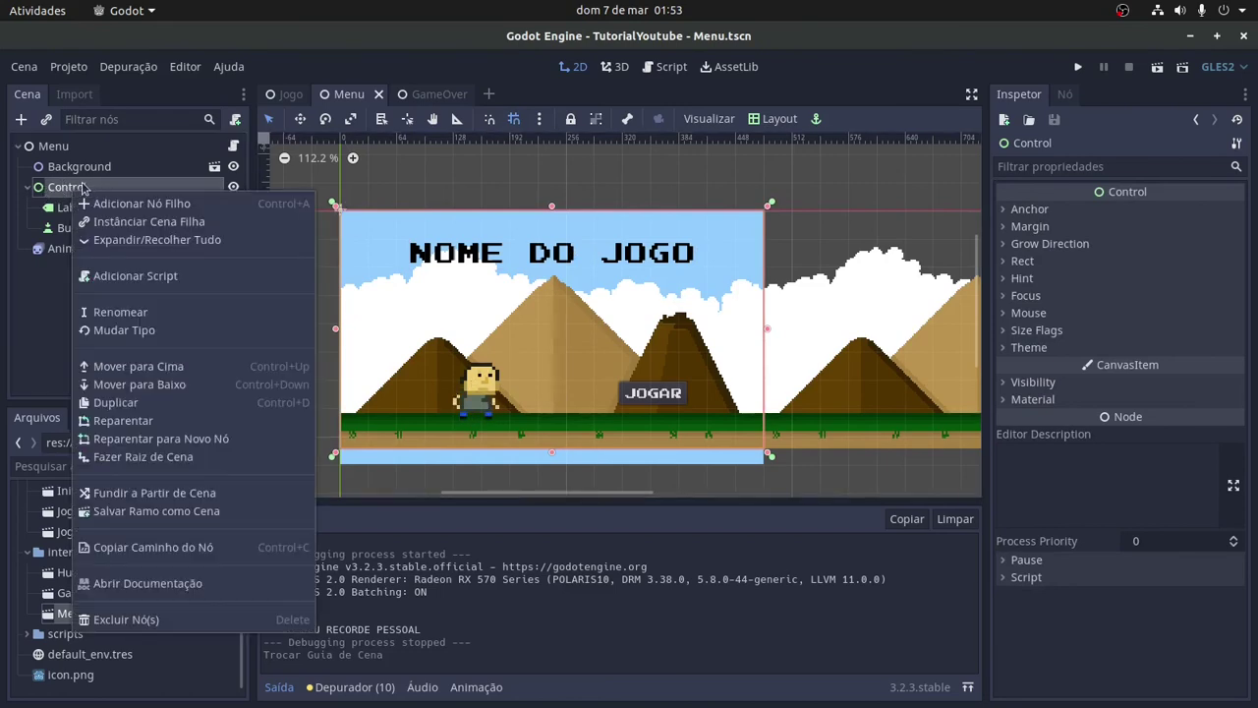
click(106, 202)
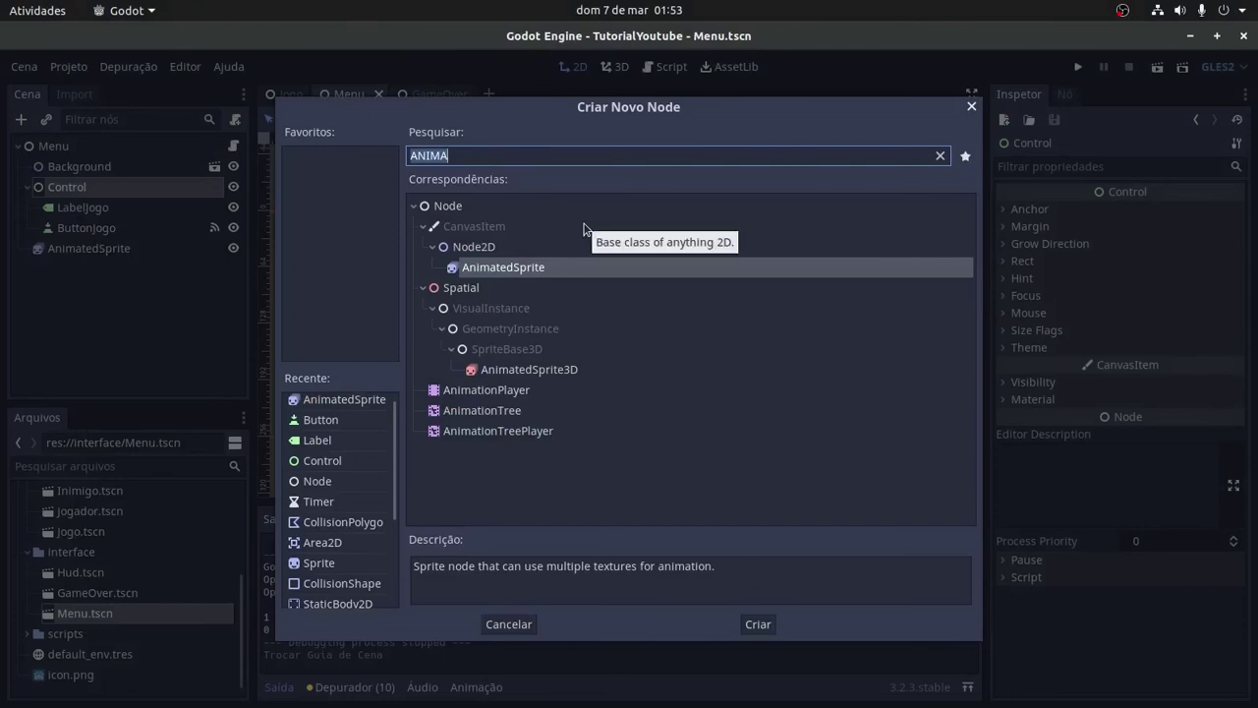
text(Label)
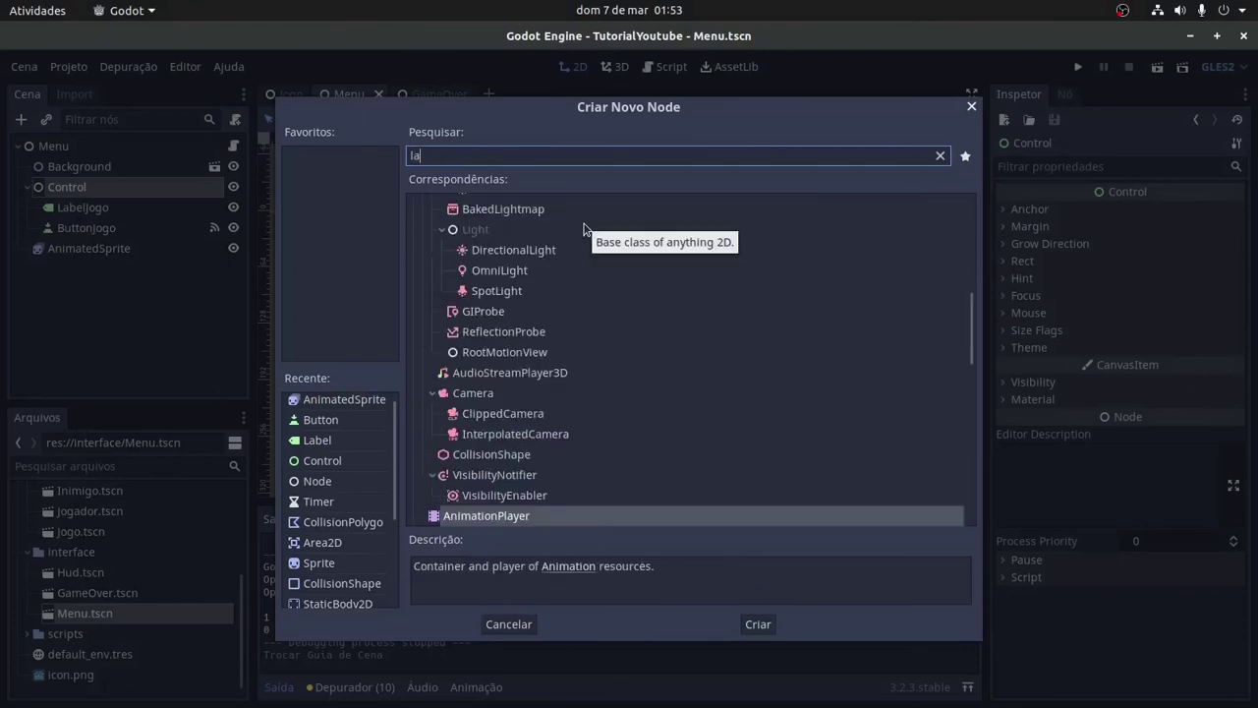
key(Return)
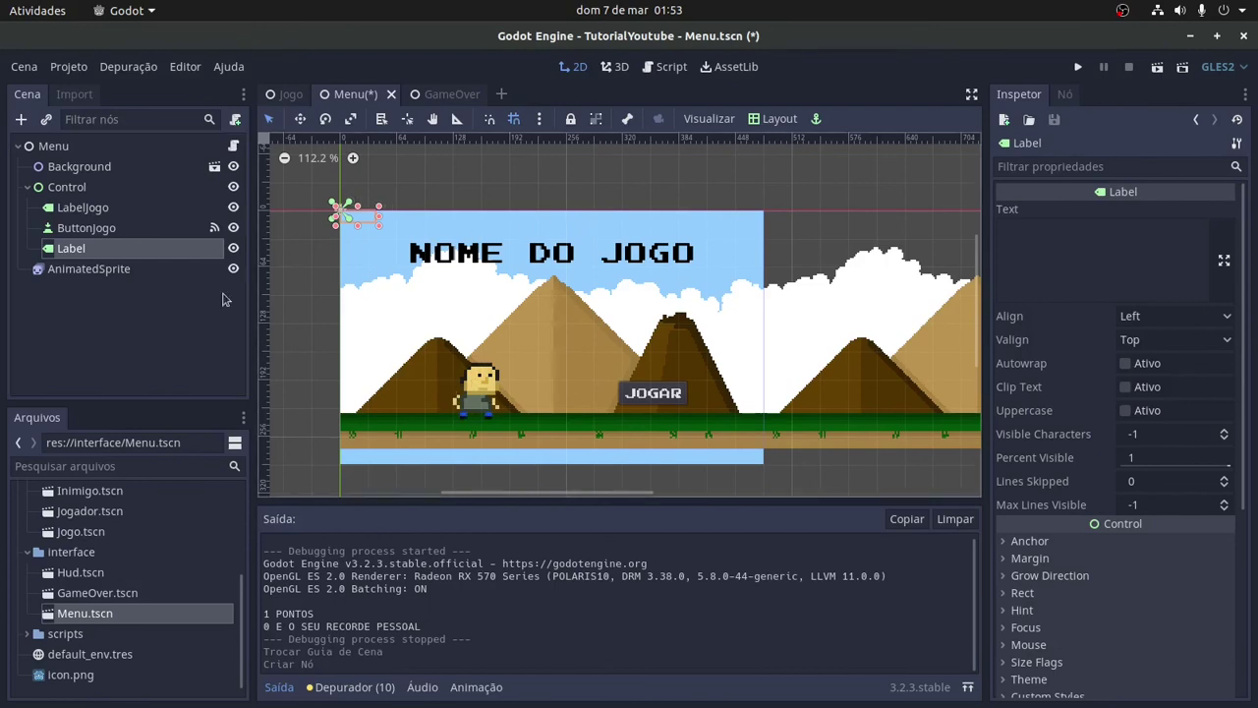
- Rename the new label LabelRecorde and place it above ButtonJogo in the scene tree
double_click(146, 249)
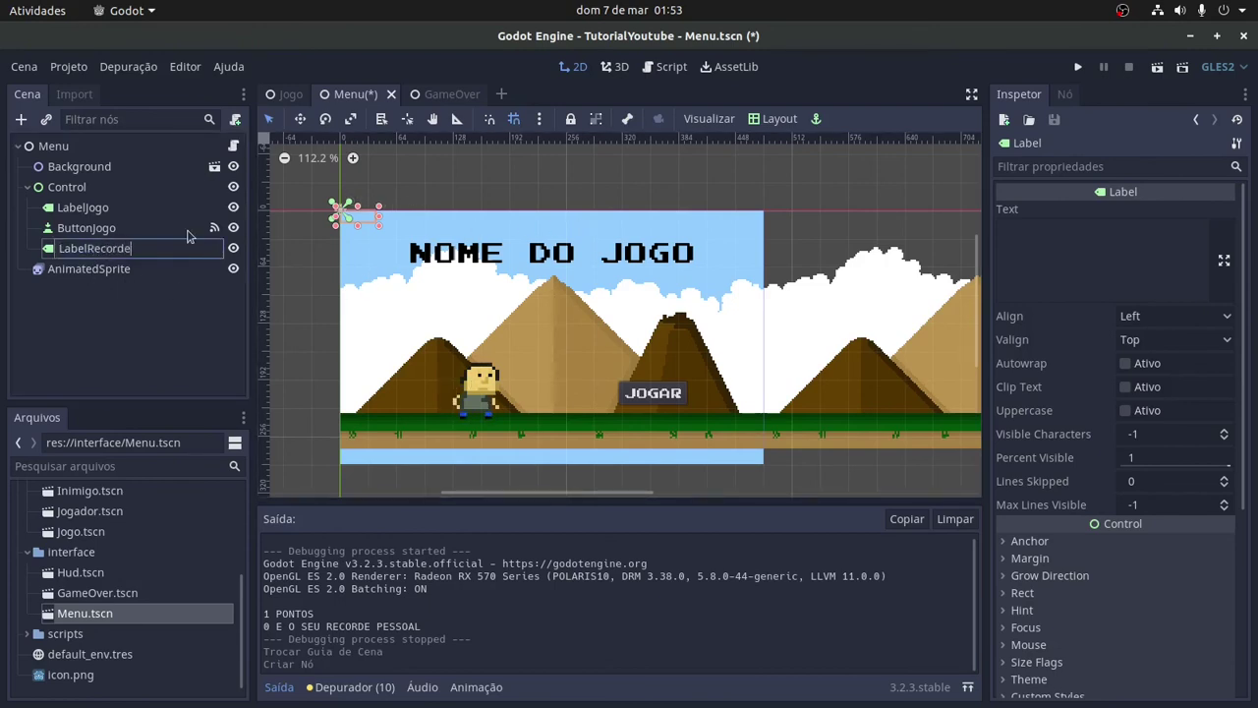
key(Return)
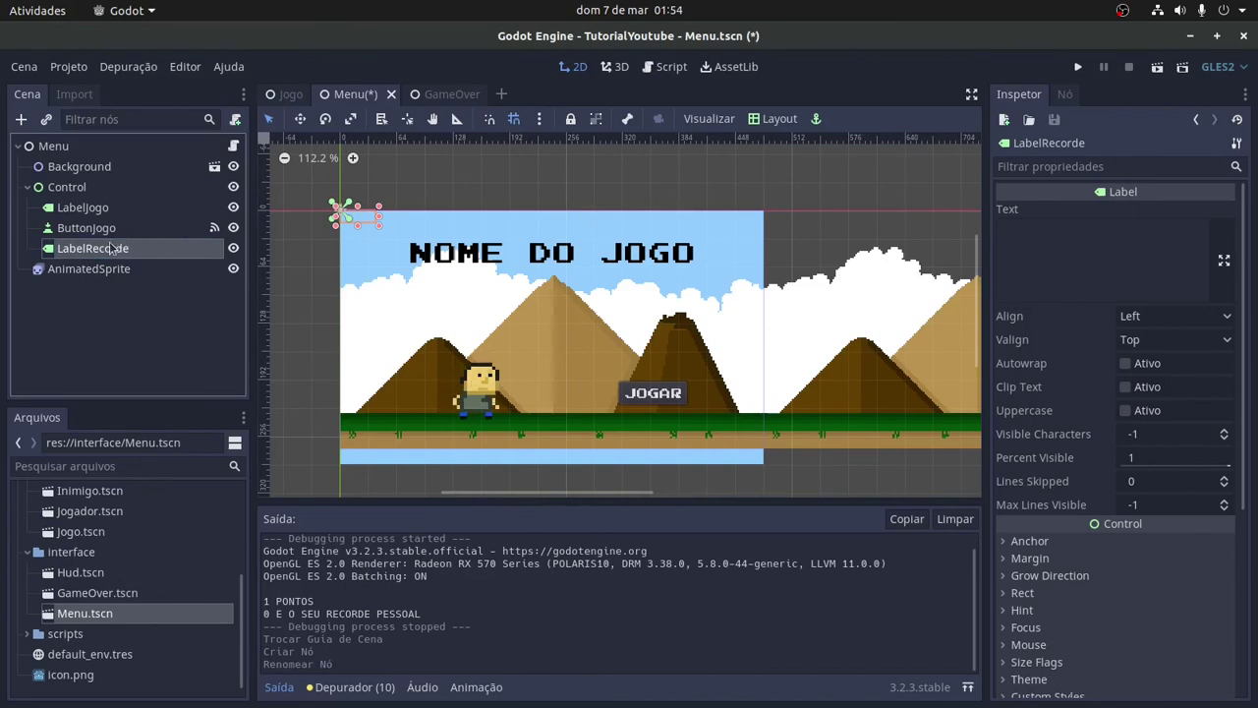
mouse_move(114, 248)
mouse_down()
mouse_move(141, 224)
mouse_move(112, 228)
mouse_up()
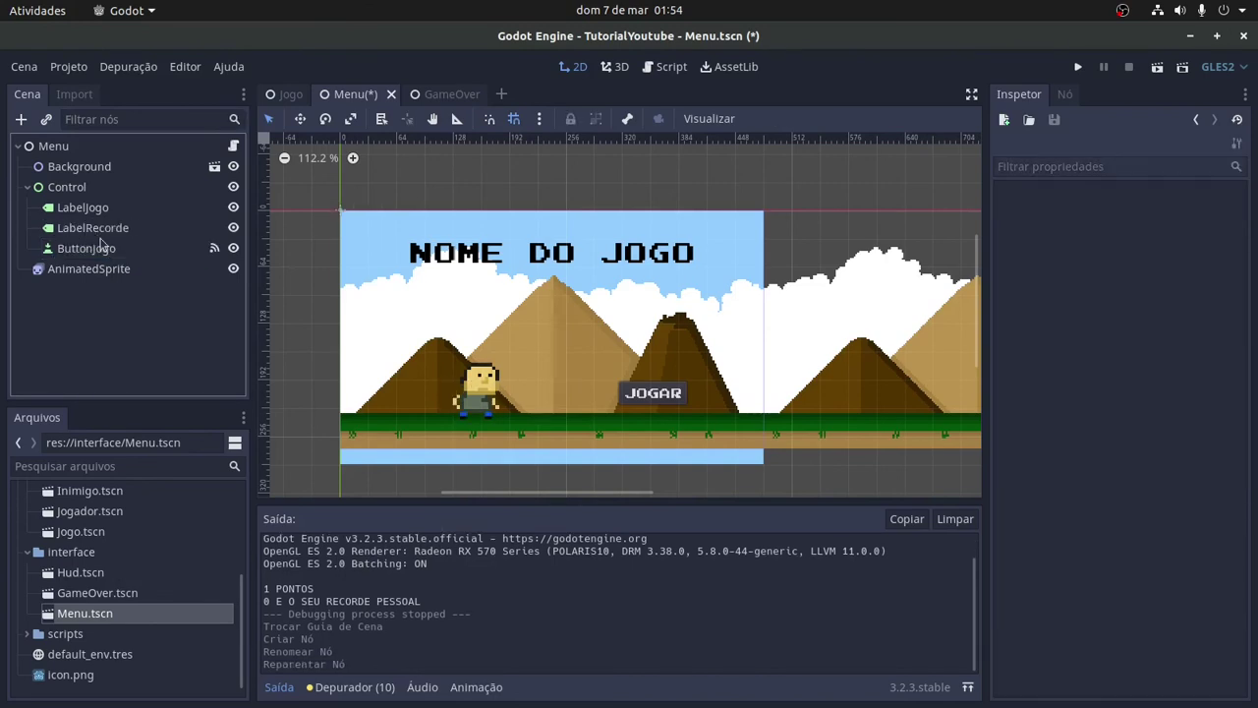
- Set LabelRecorde's text to SEU RECORDE É DE X PONTOS and apply the Centro layout to it
click(101, 246)
click(99, 227)
click(1054, 241)
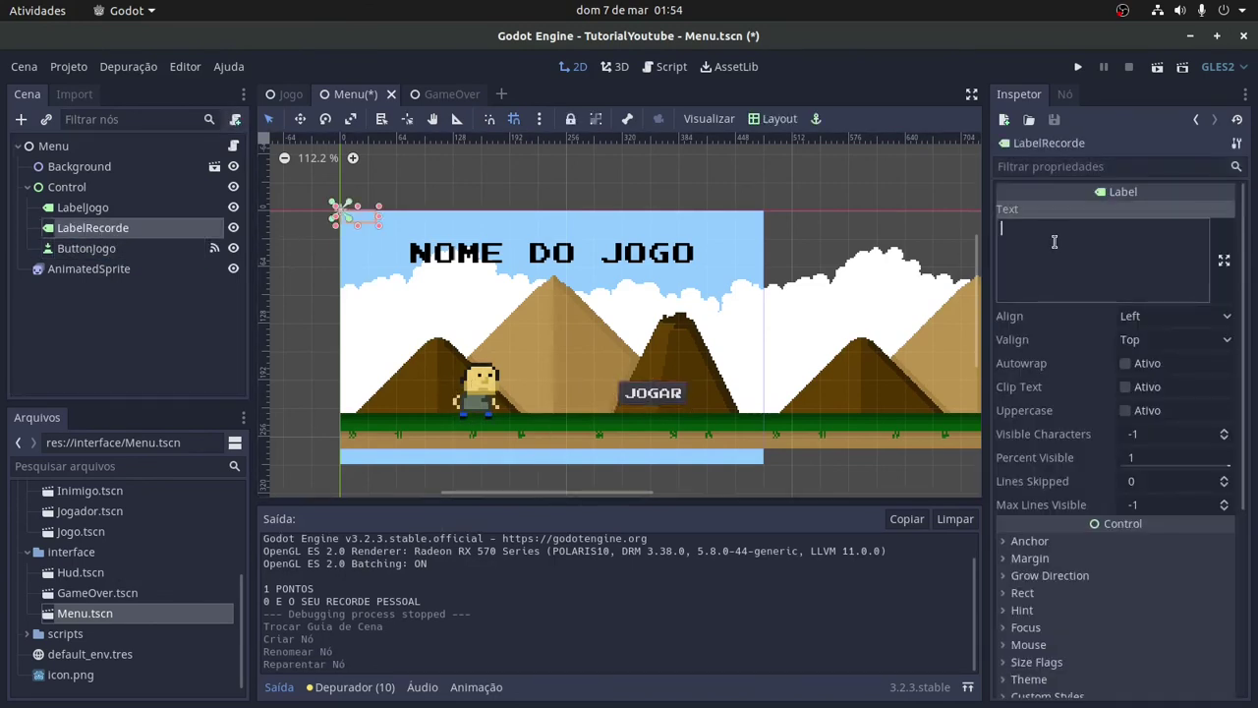
text(SEU R)
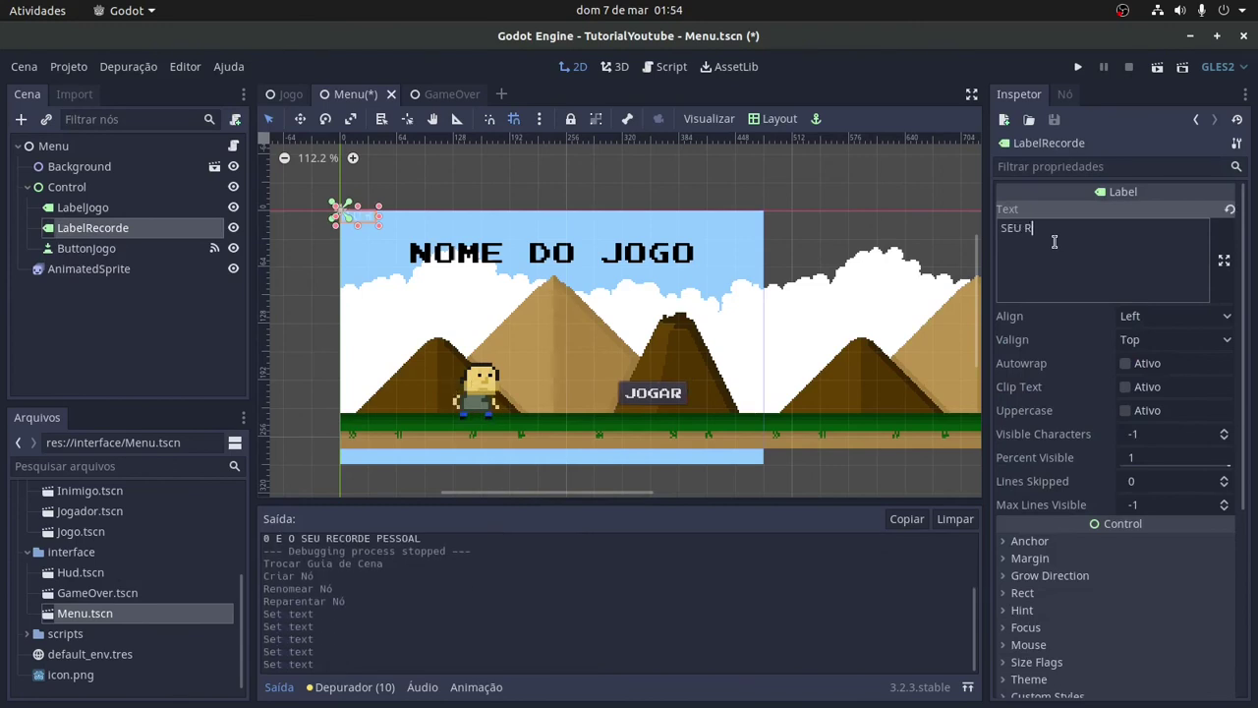
text(ECORDE )
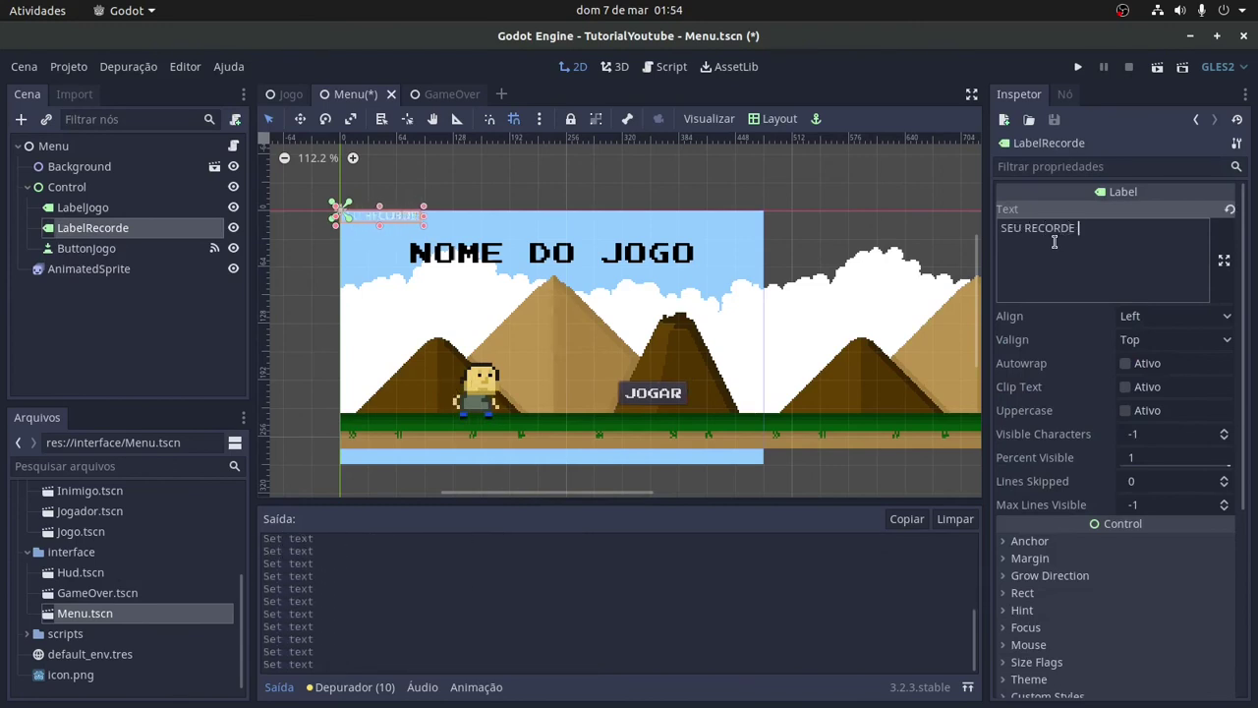
text(É DE X PONTOS)
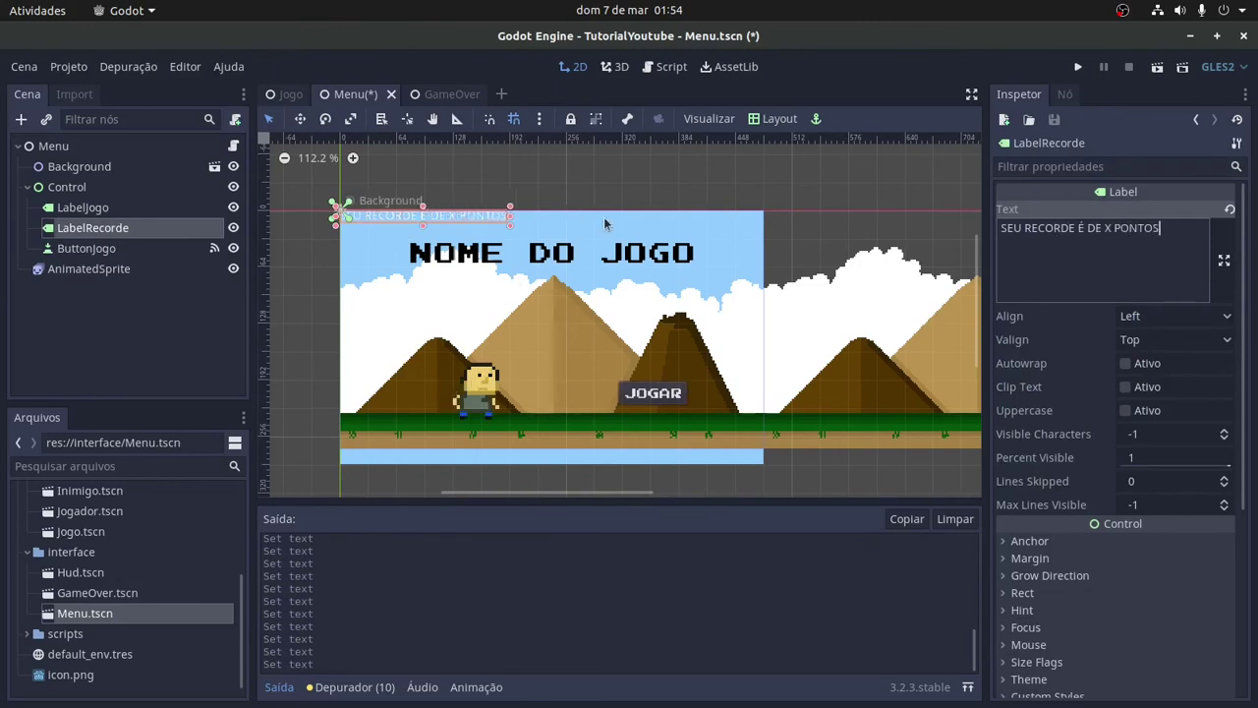
click(775, 119)
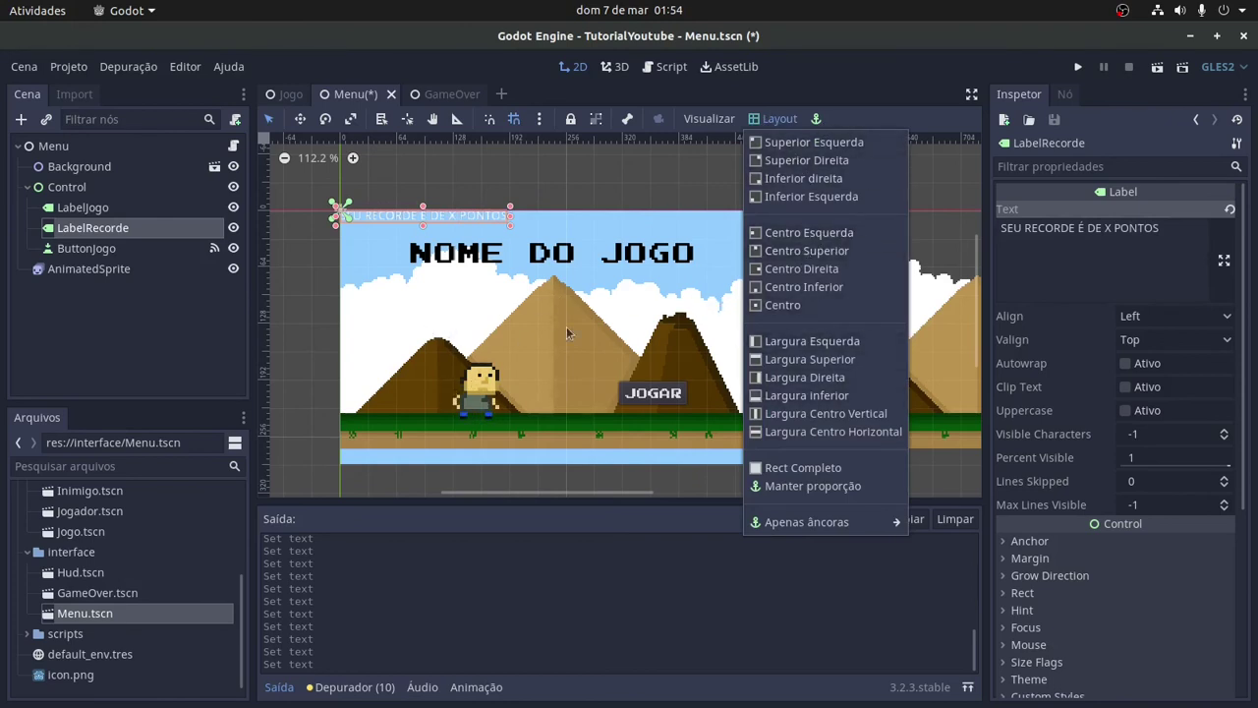
click(801, 305)
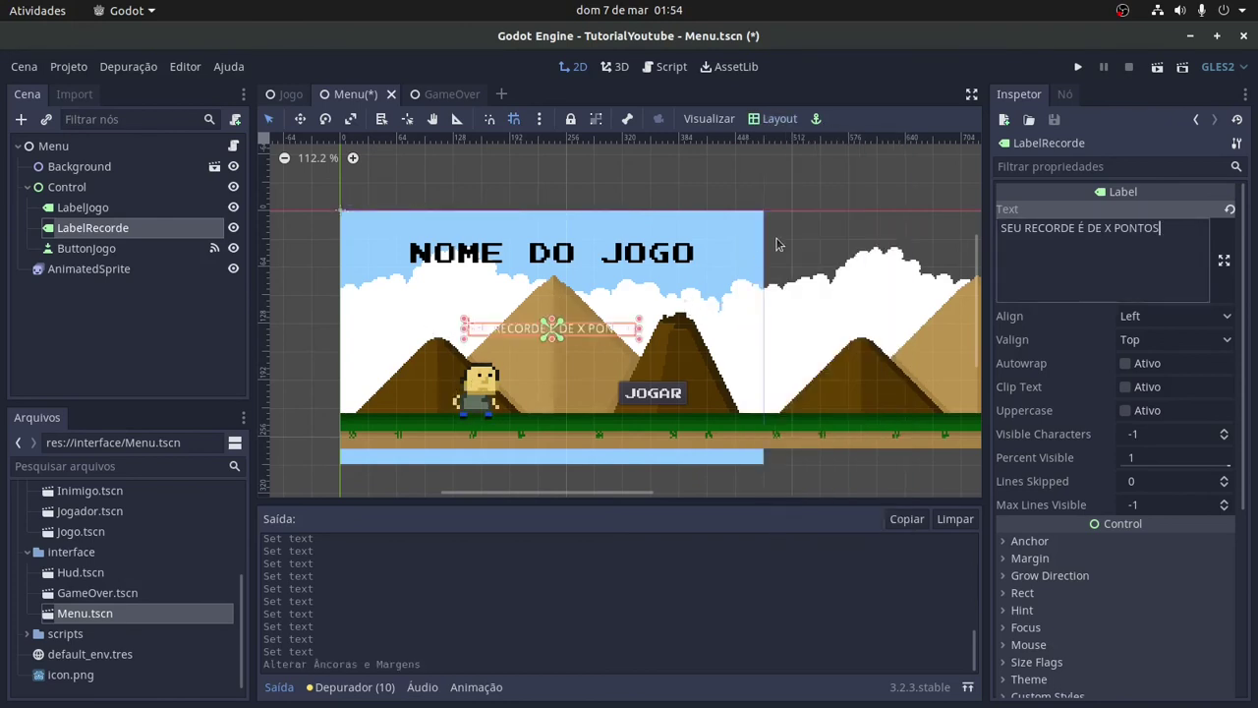
- Assign a new DynamicFont as LabelRecorde's custom font
scroll(1224, 329, down, 5)
click(1069, 423)
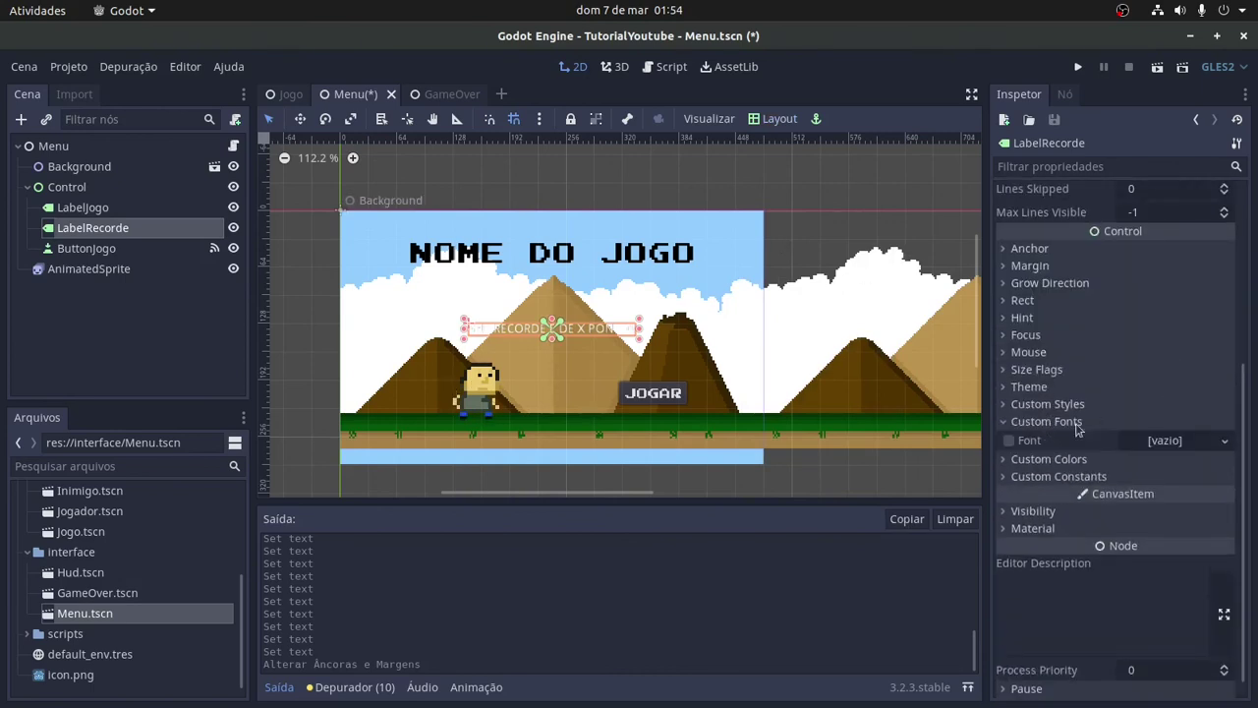
click(1189, 440)
click(1081, 420)
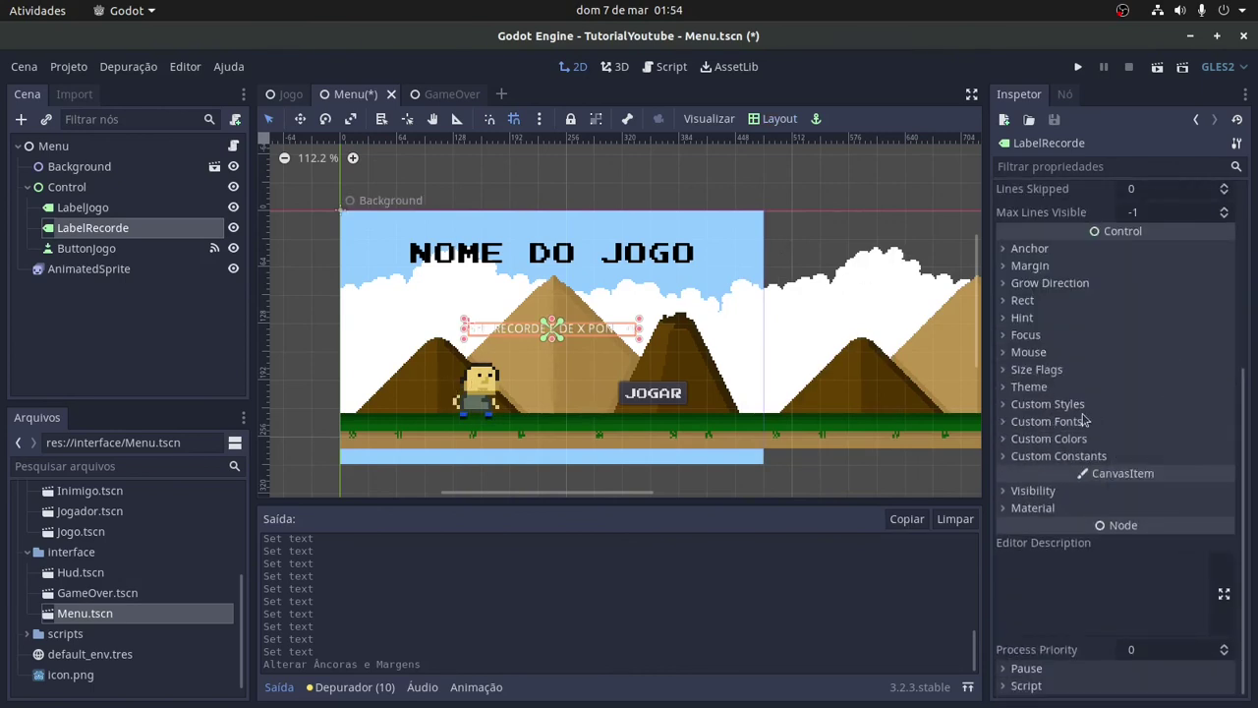
click(1004, 424)
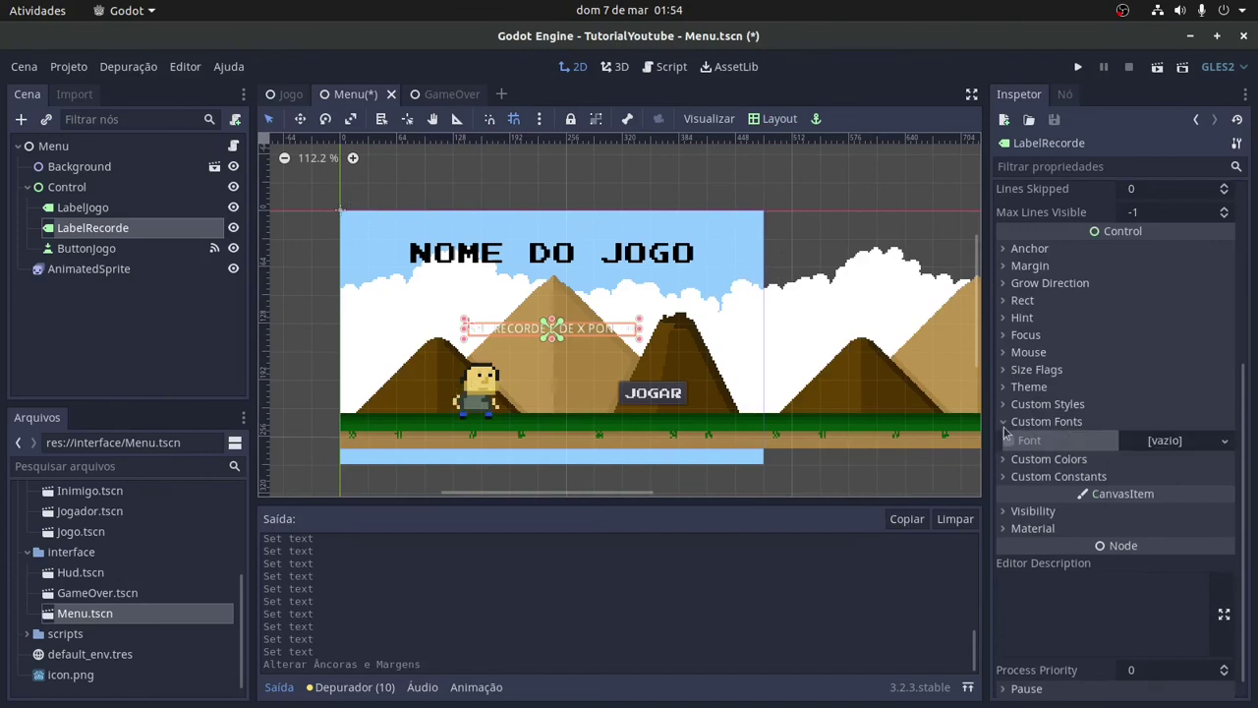
click(1162, 441)
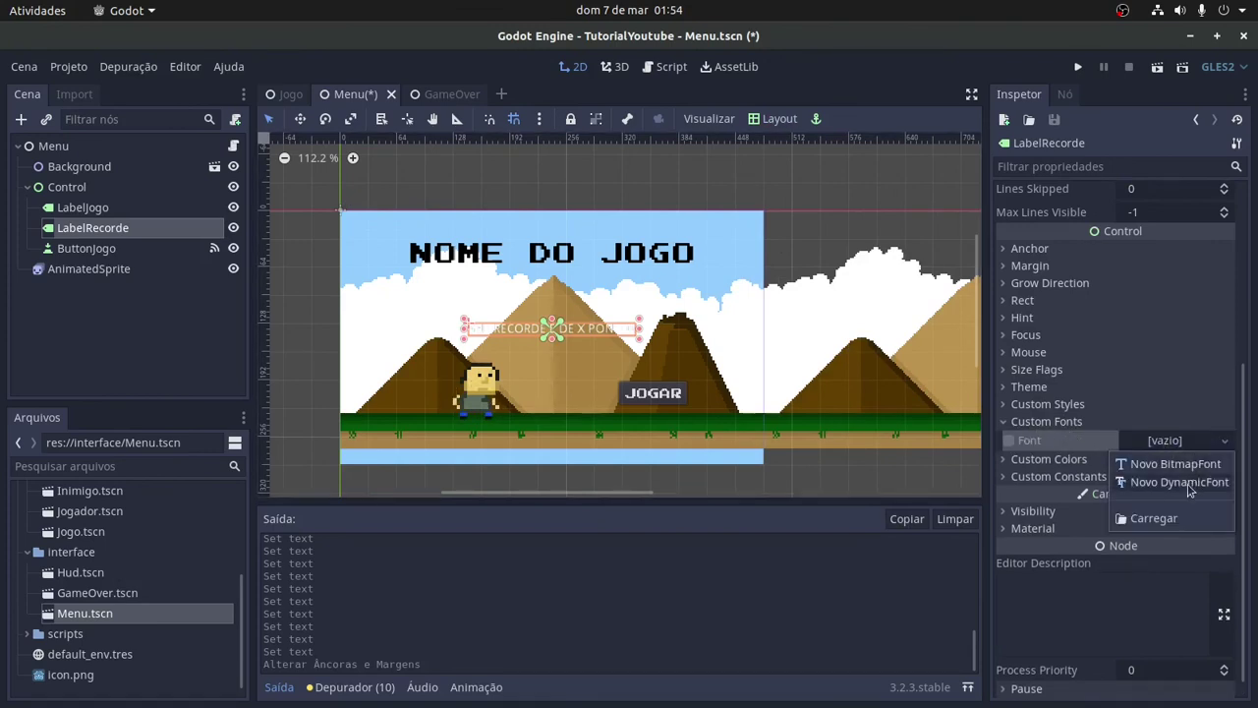
click(1190, 482)
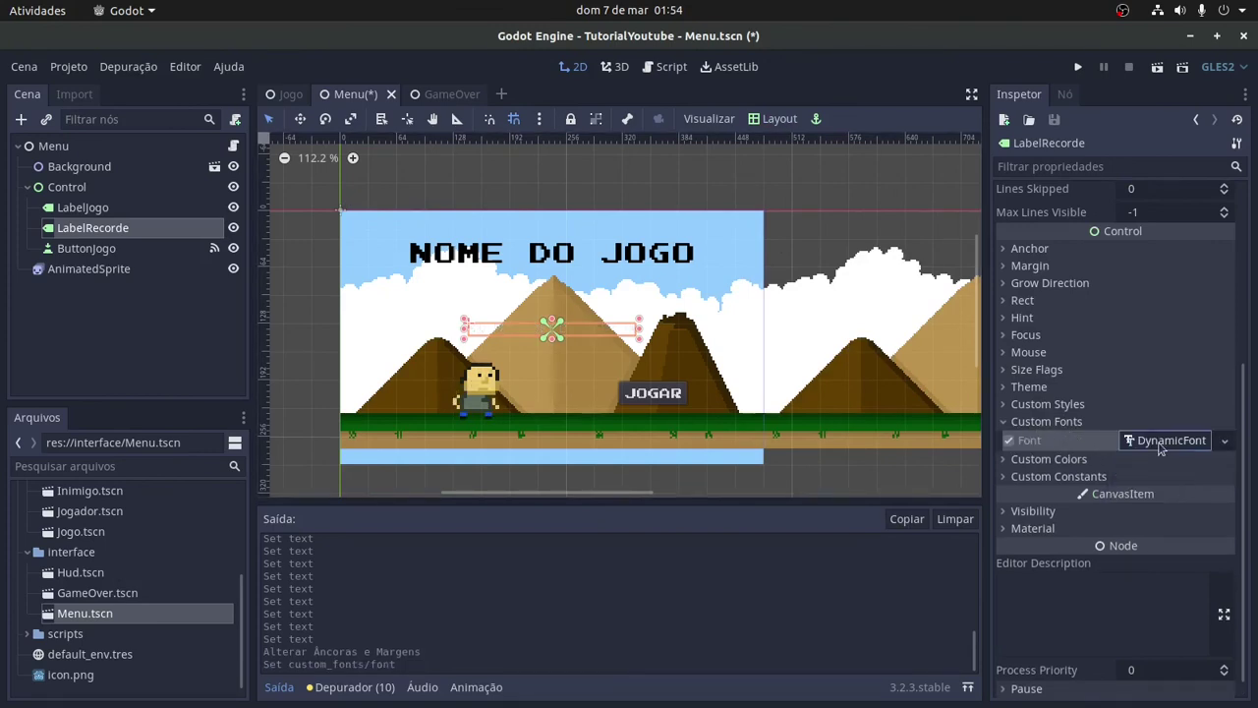
- Set the DynamicFont's font data to joystix monospace.ttf from the assets/fontes folder
click(1161, 442)
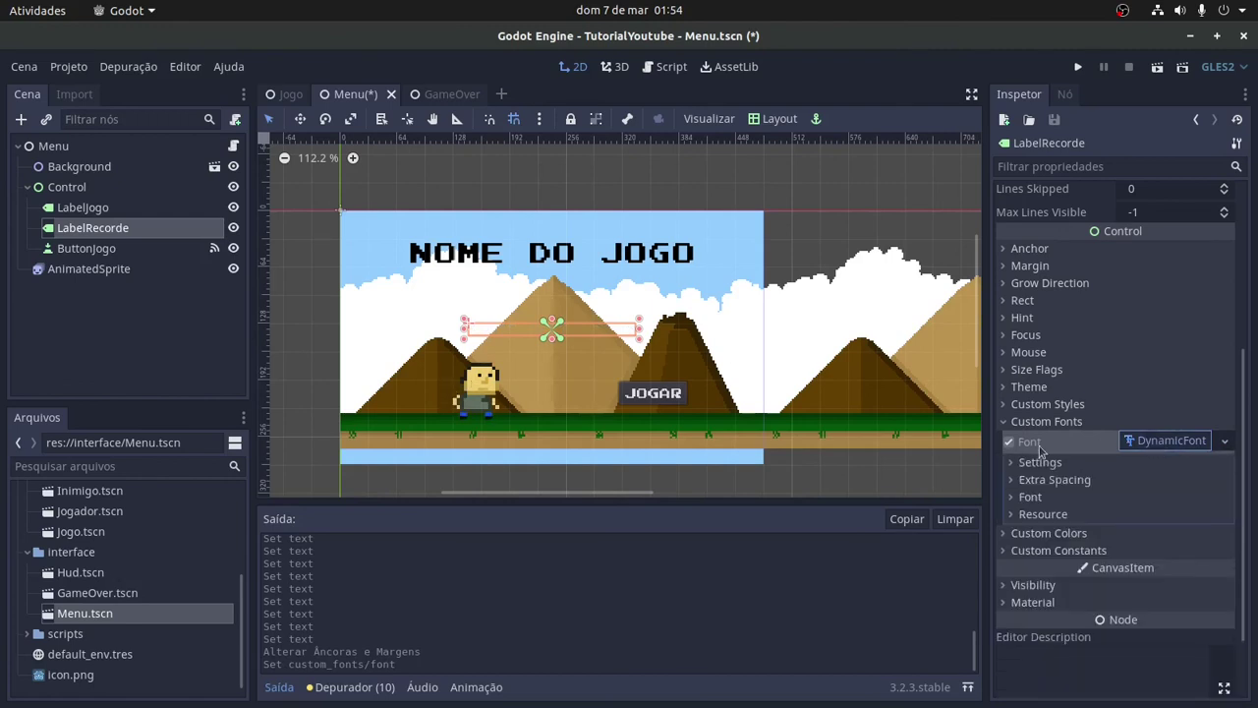
click(1012, 499)
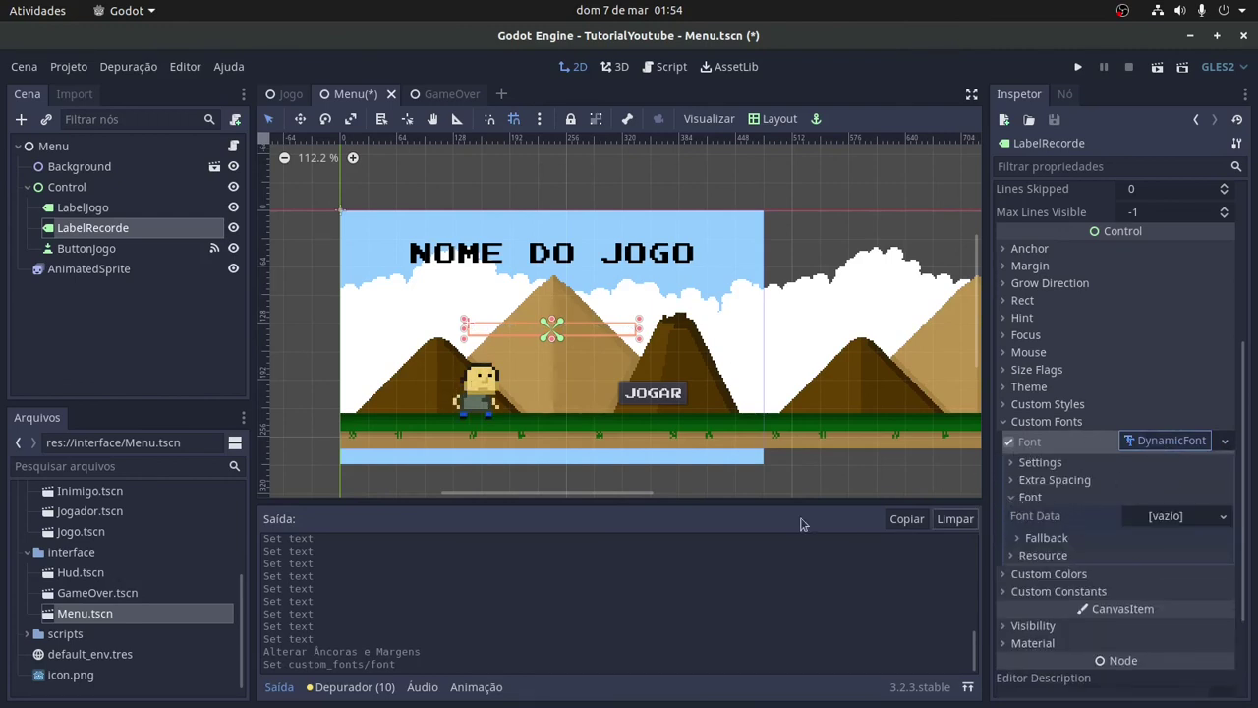
scroll(82, 529, up, 5)
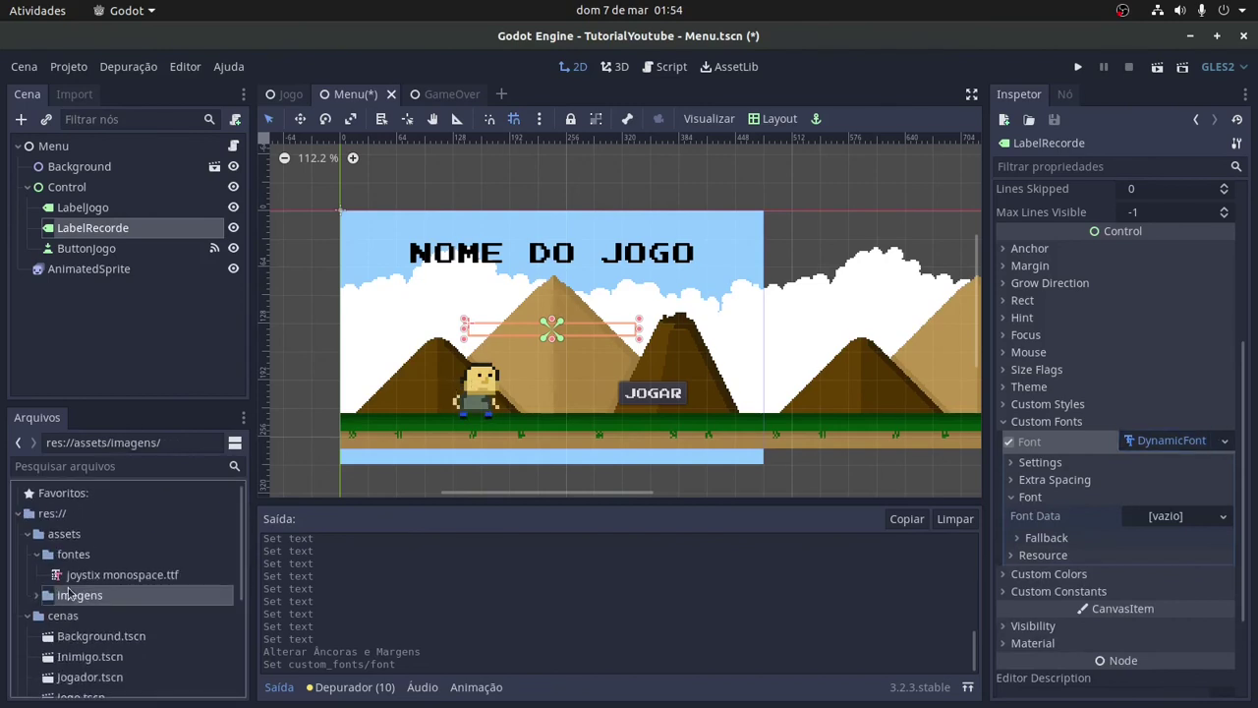
drag(89, 575, 1160, 516)
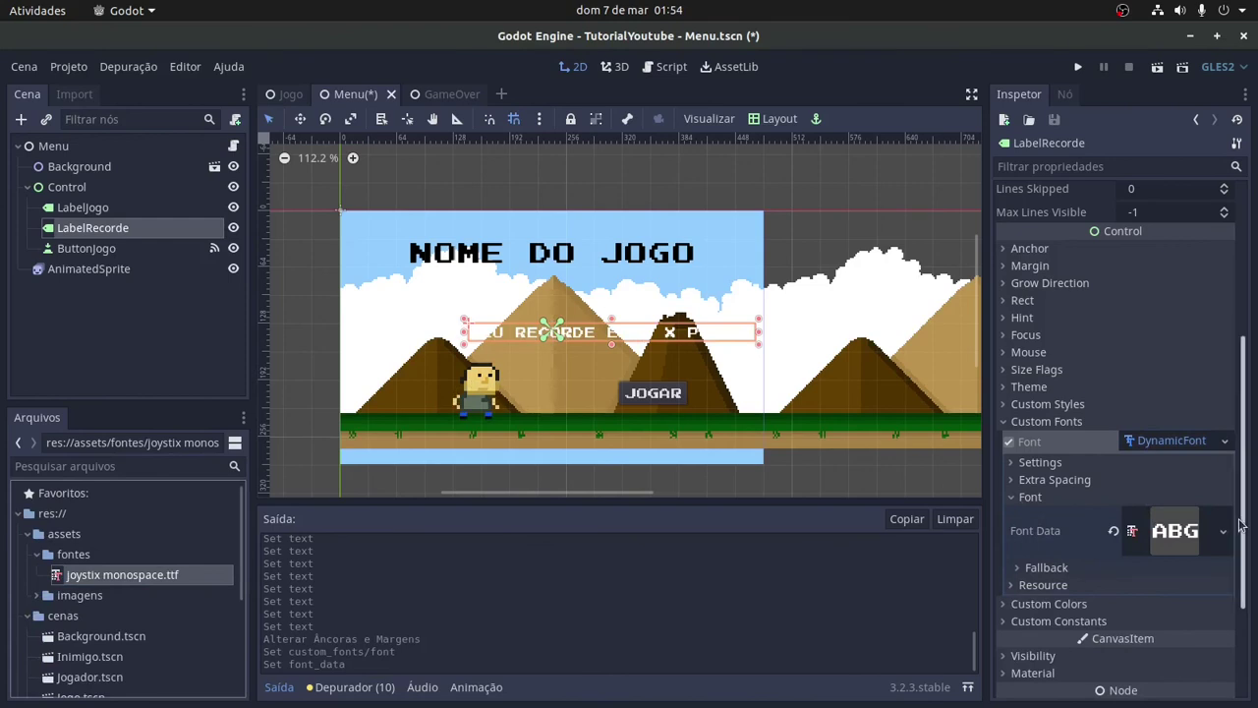
- Enable the custom font color override on LabelRecorde, using black
scroll(1049, 582, down, 3)
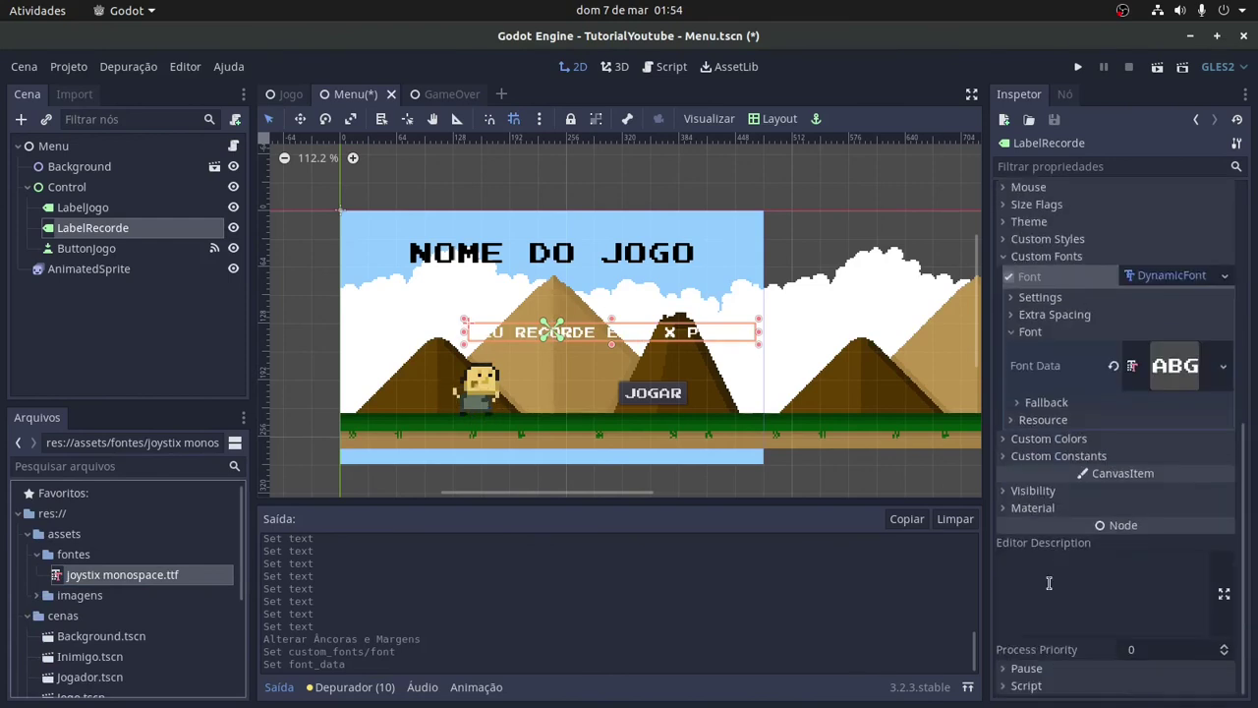
click(1010, 442)
click(1007, 459)
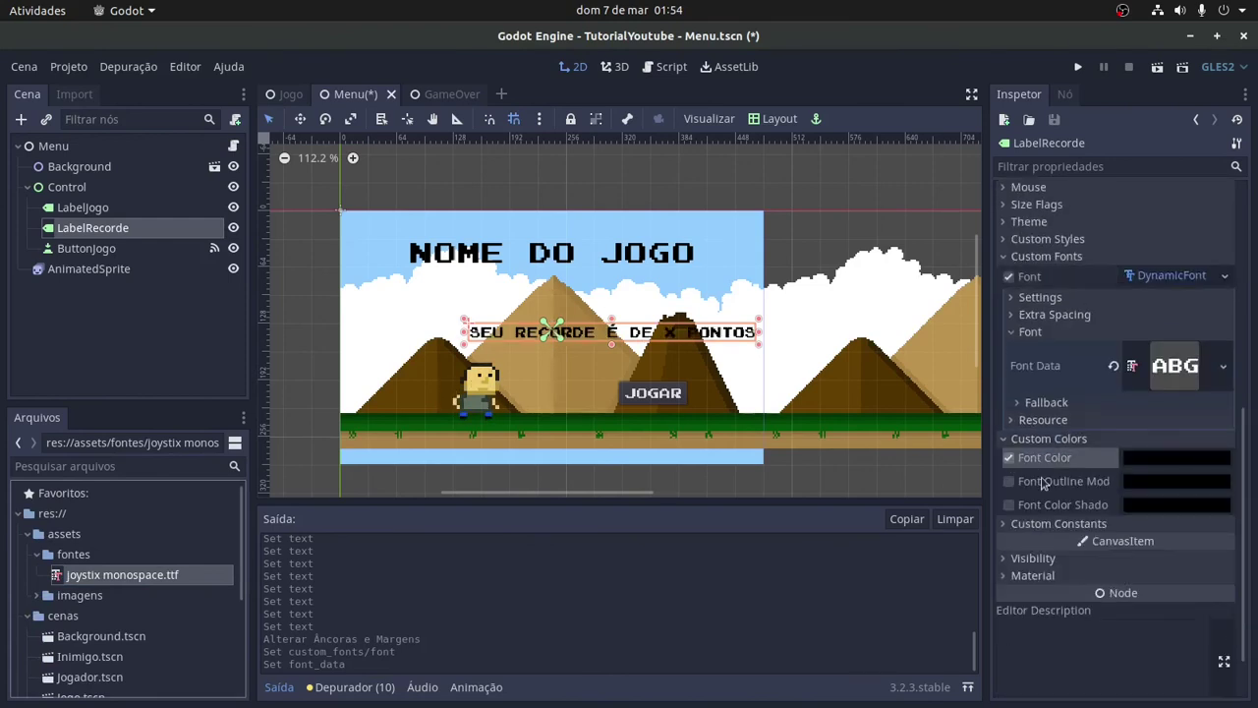
- Reapply the Centro layout to LabelRecorde and nudge it up to just below the NOME DO JOGO title
click(774, 118)
click(784, 306)
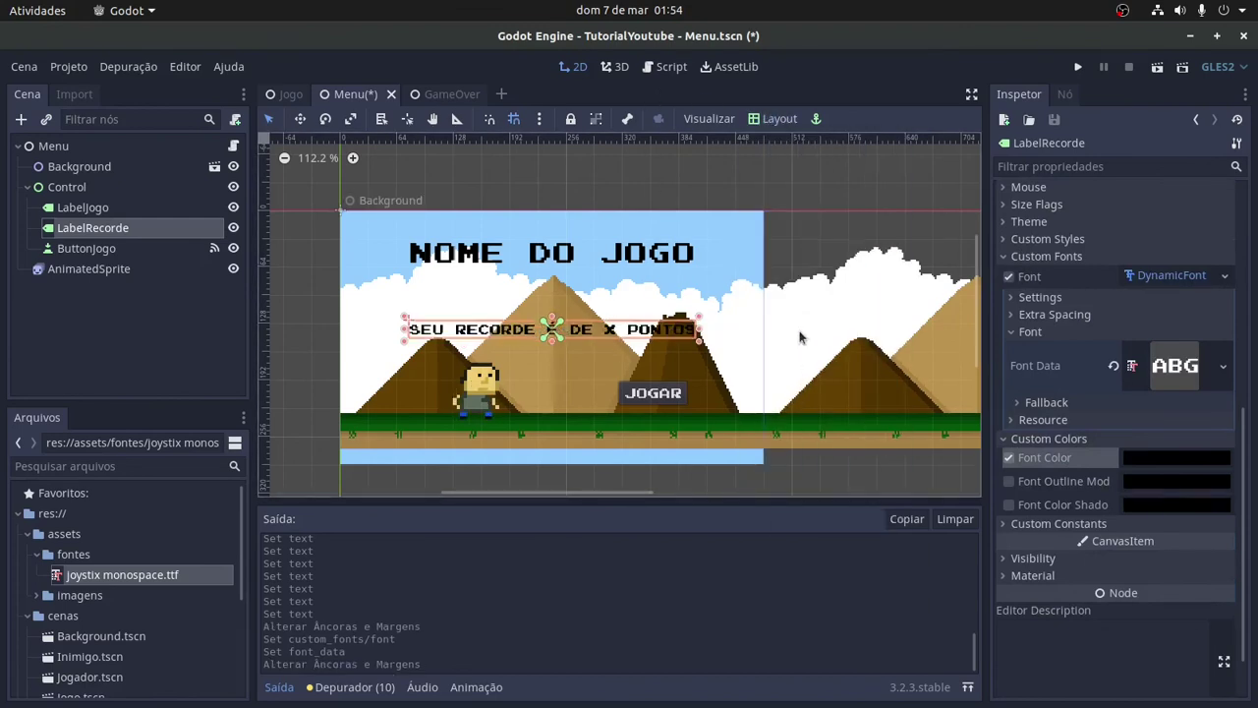
key(Up)
key(Up)
key(Up)
key(Up)
key(Up)
key(Up)
key(Up)
key(Up)
key(Up)
key(Up)
key(Up)
key(Up)
key(Up)
key(Up)
key(Up)
key(Up)
key(Up)
key(Up)
key(Up)
key(Up)
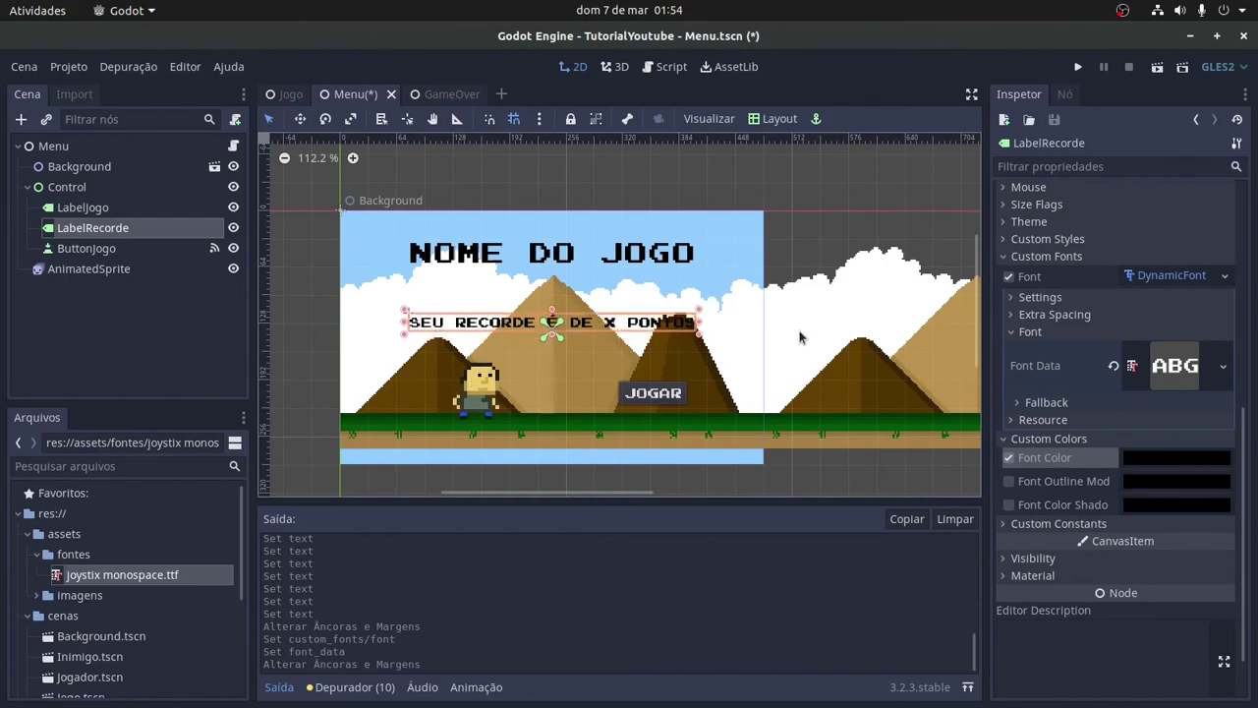
key(Up)
key(Up)
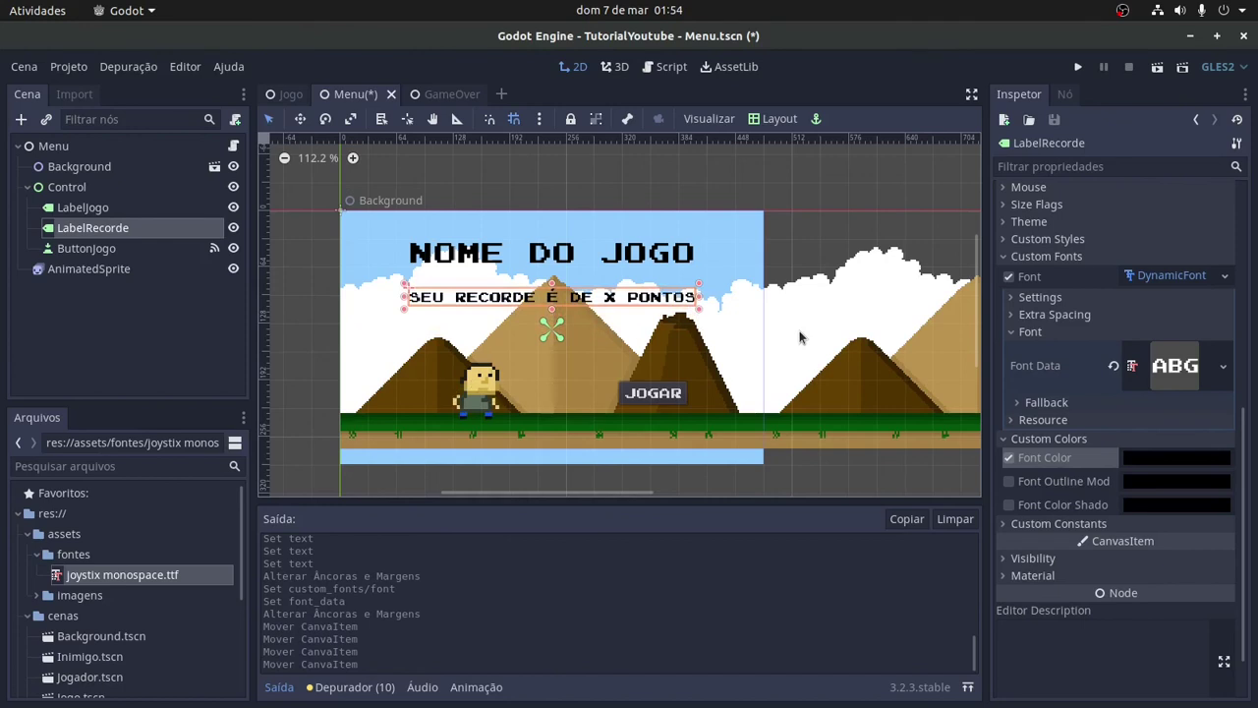
click(767, 175)
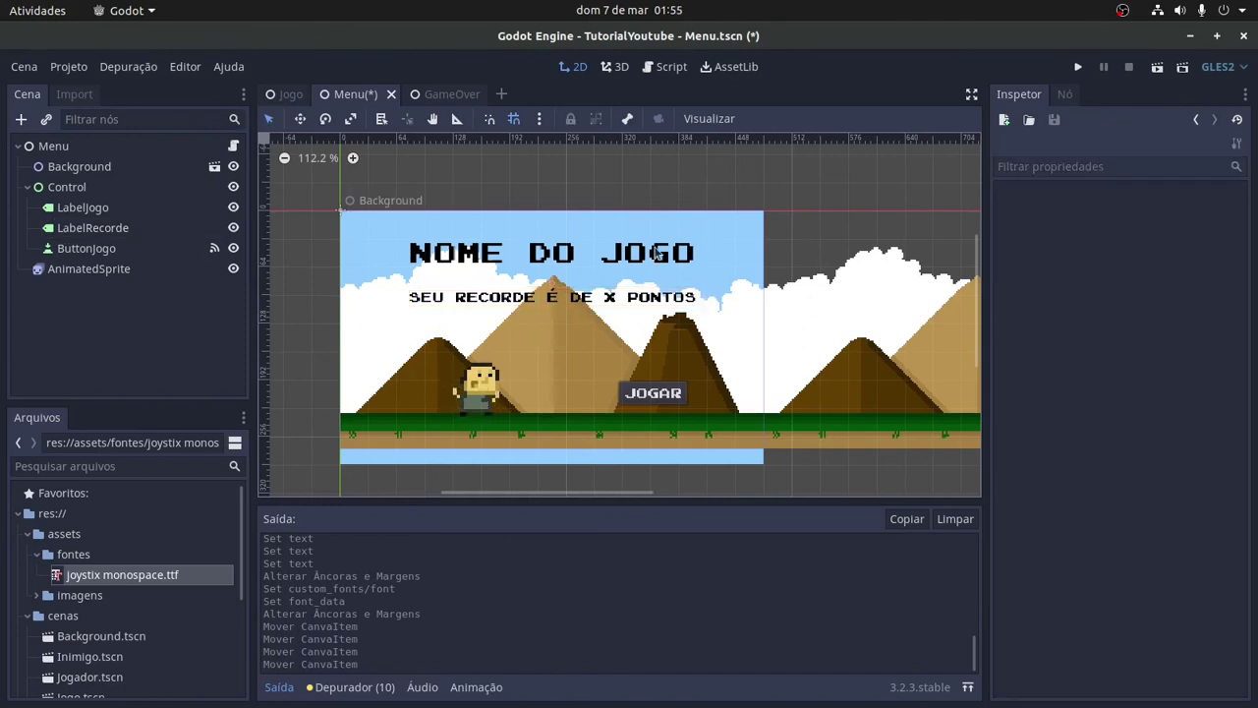
click(578, 301)
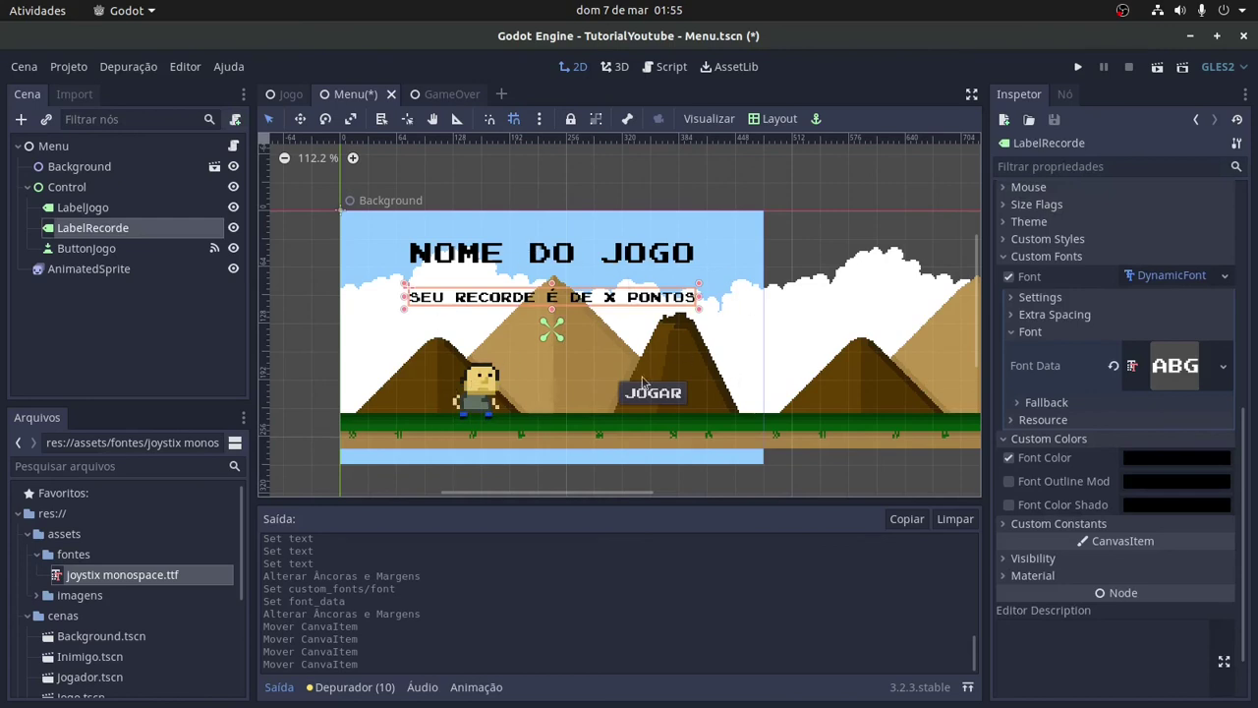
click(681, 185)
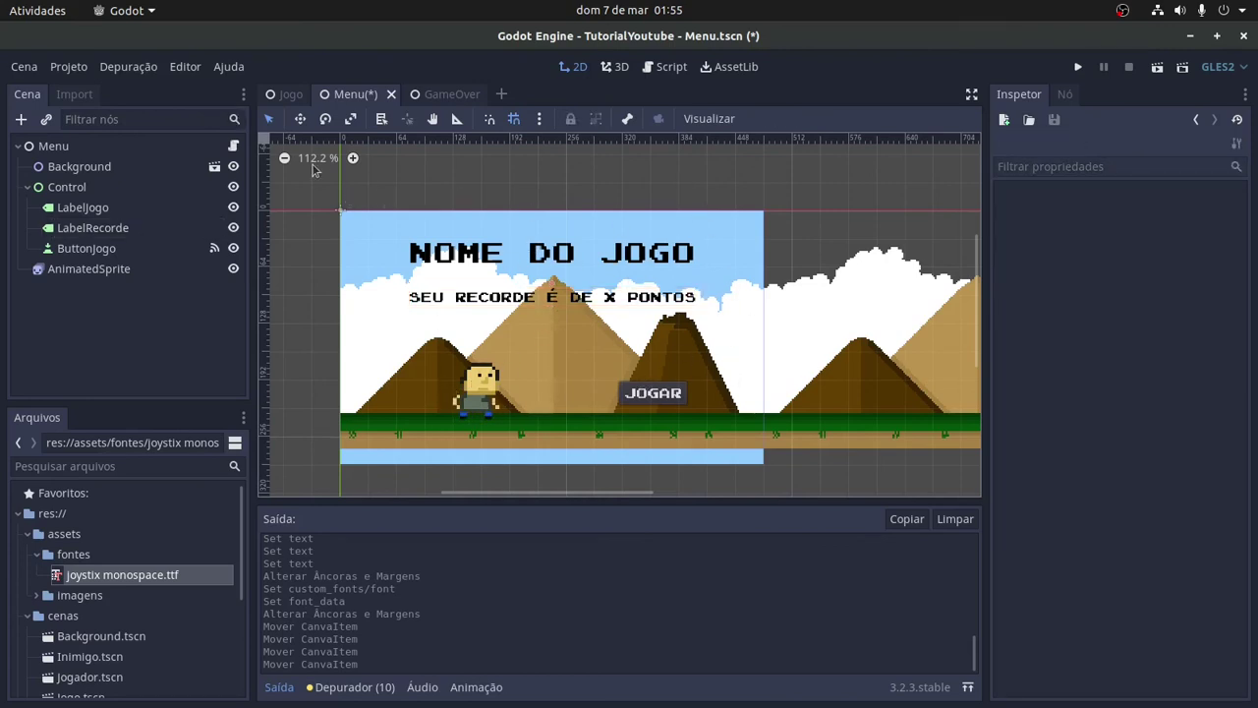
- Open the Menu node's script, declare func _ready(): above _on_ButtonJogo_pressed with an empty indented line, and save
click(232, 147)
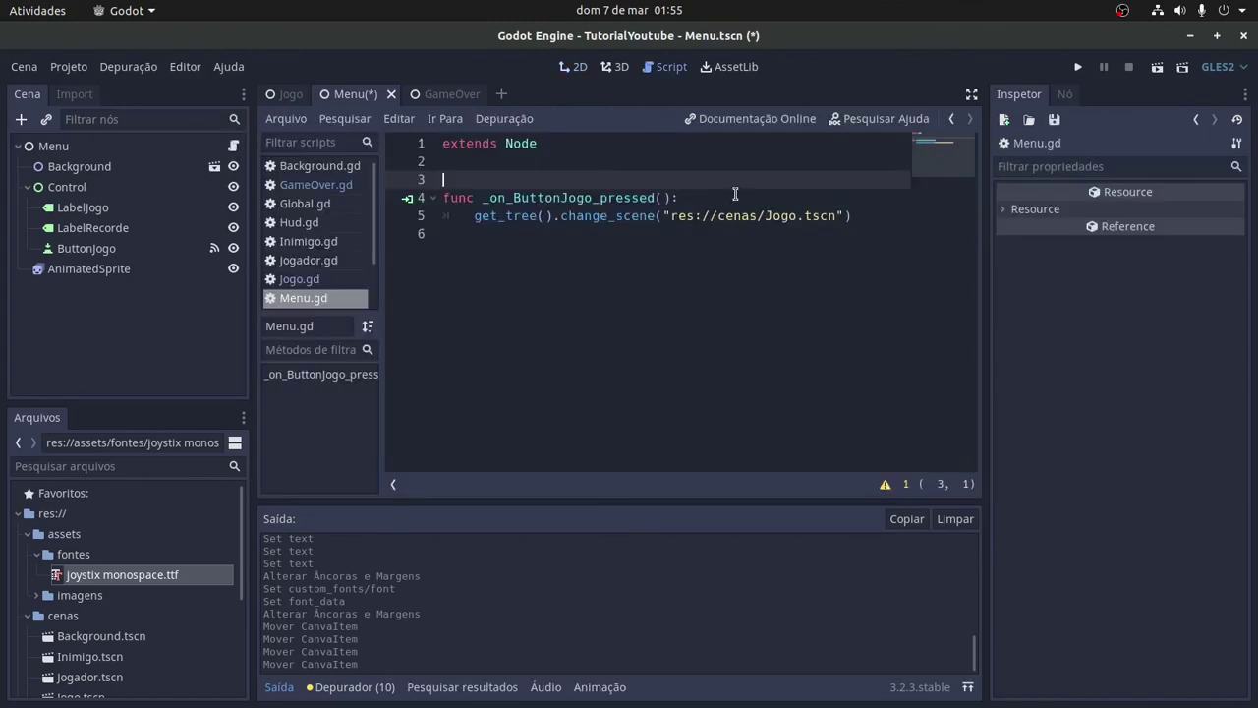
key(Return)
key(Up)
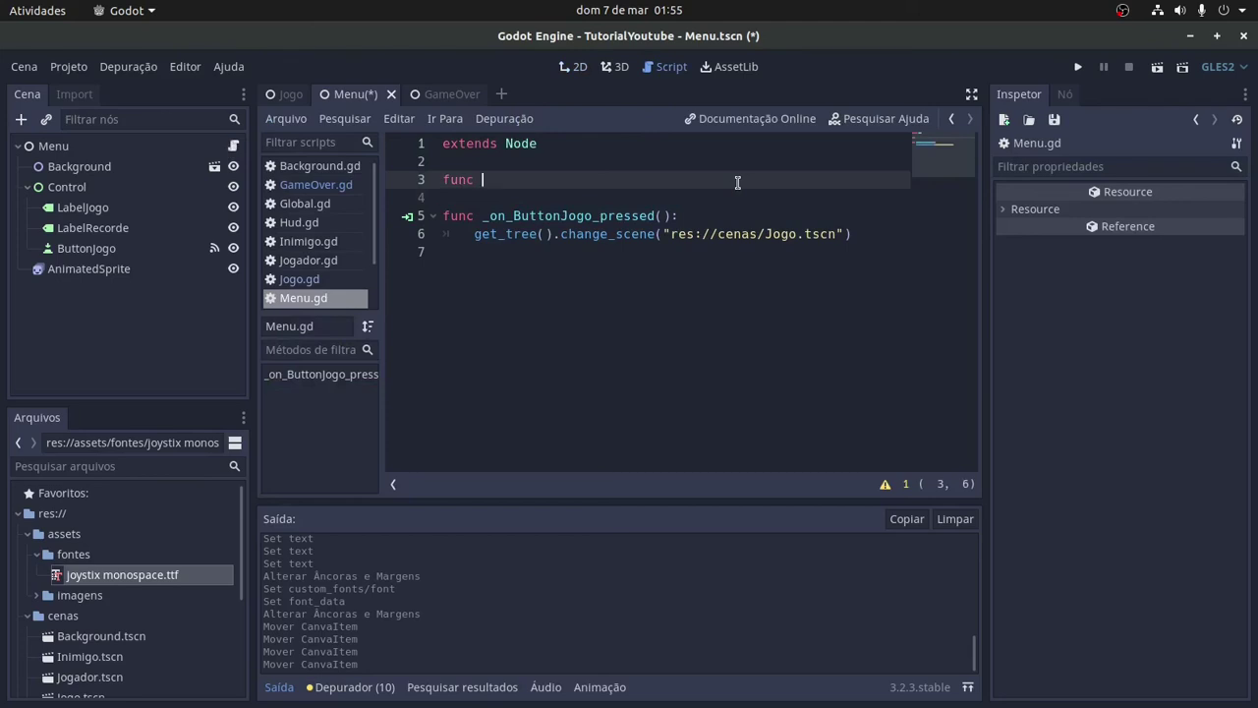
text(func _ready():)
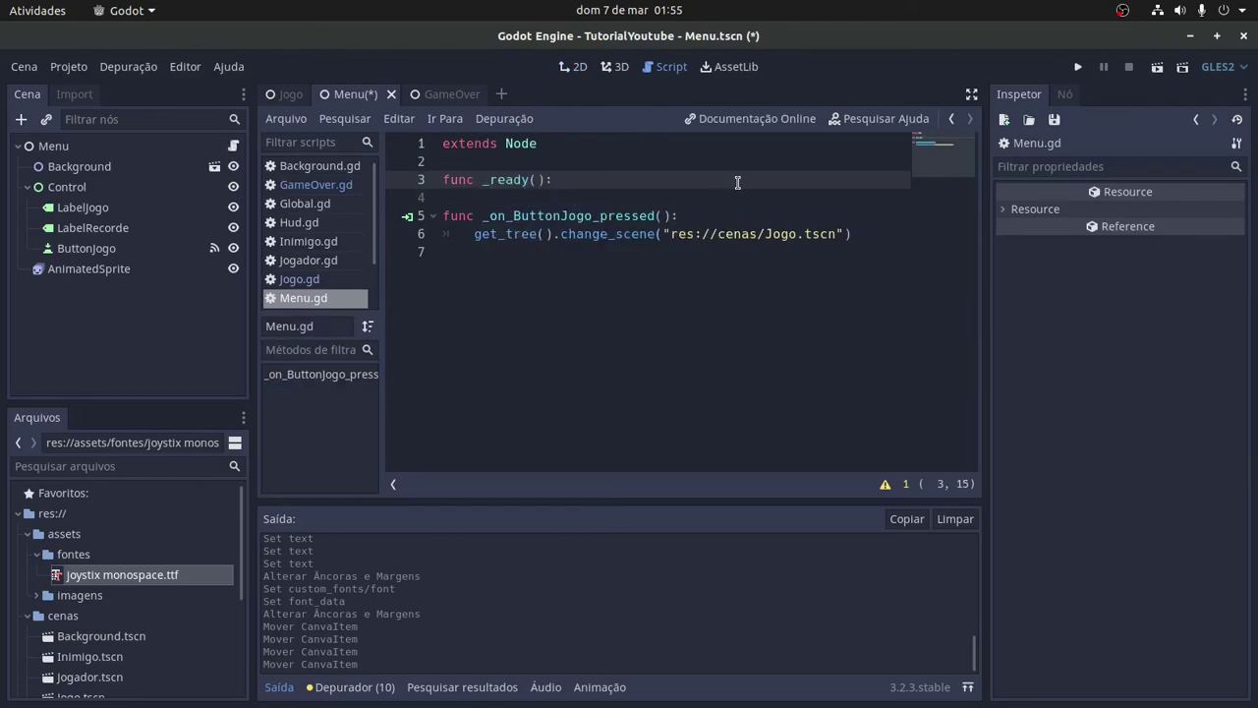
key(Return)
key(ctrl+s)
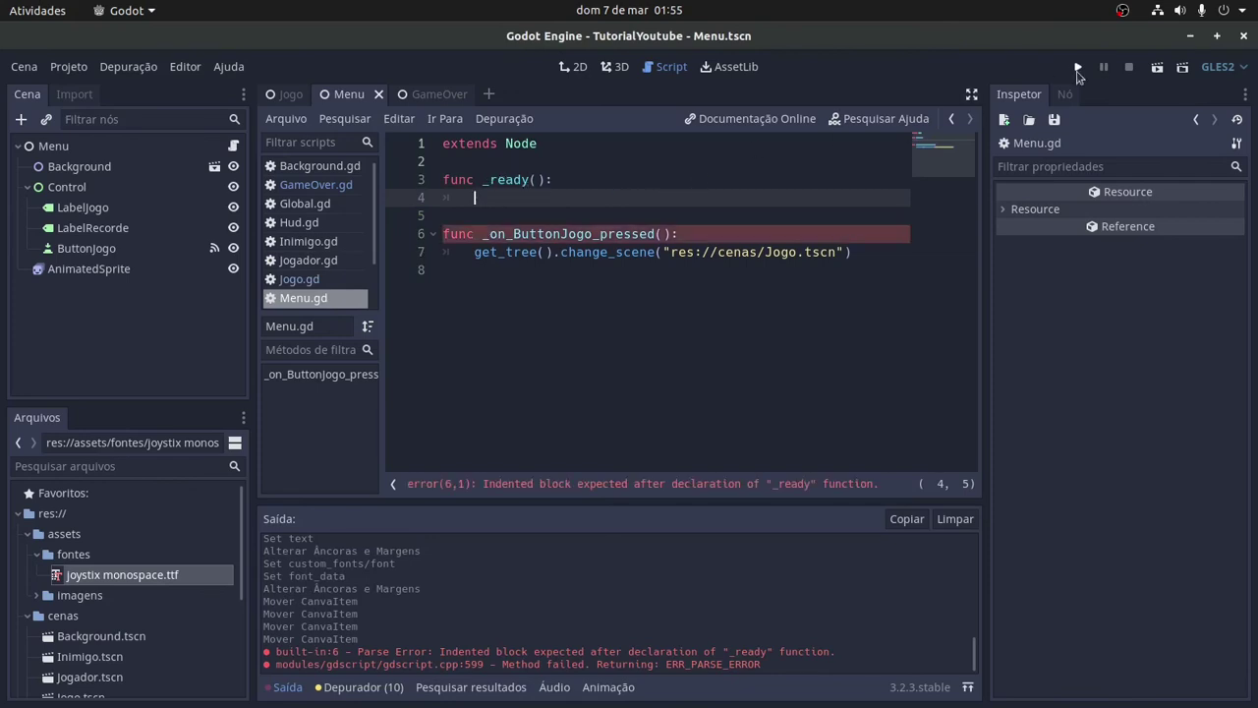
- In the Menu script's _ready function, begin assigning a string to $Control/LabelRecorde.text in an expanded editing area
click(973, 95)
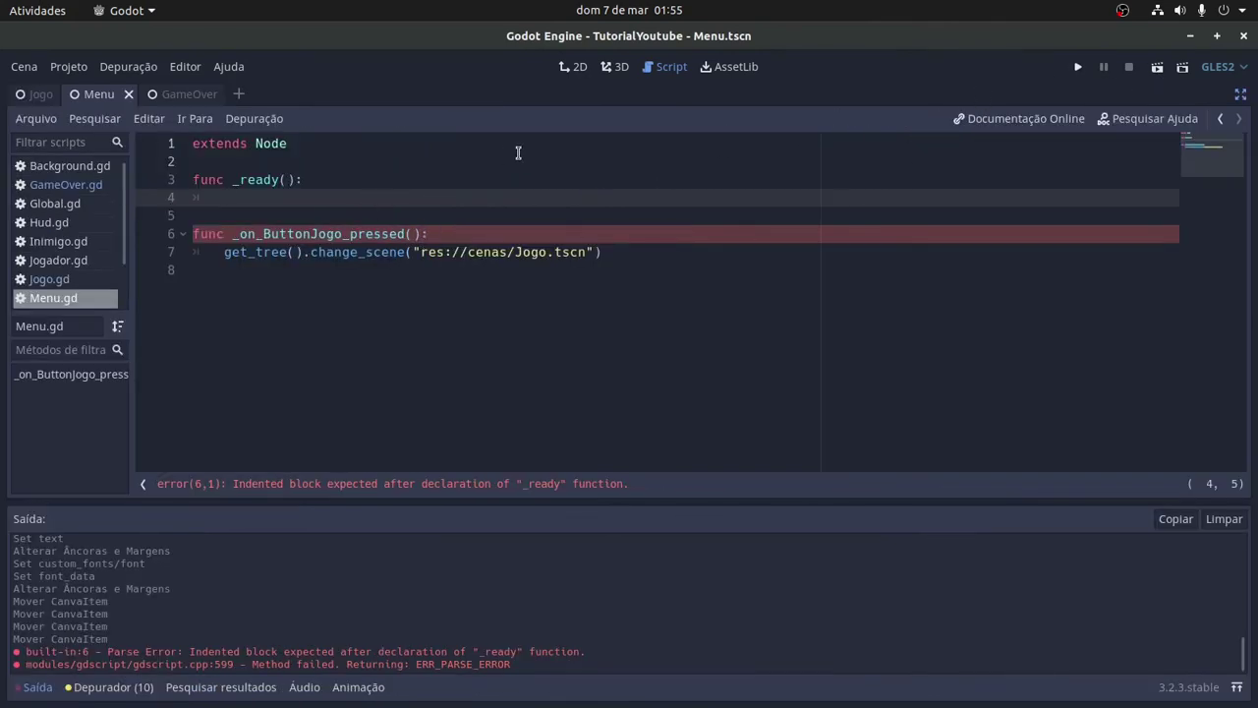
text($C)
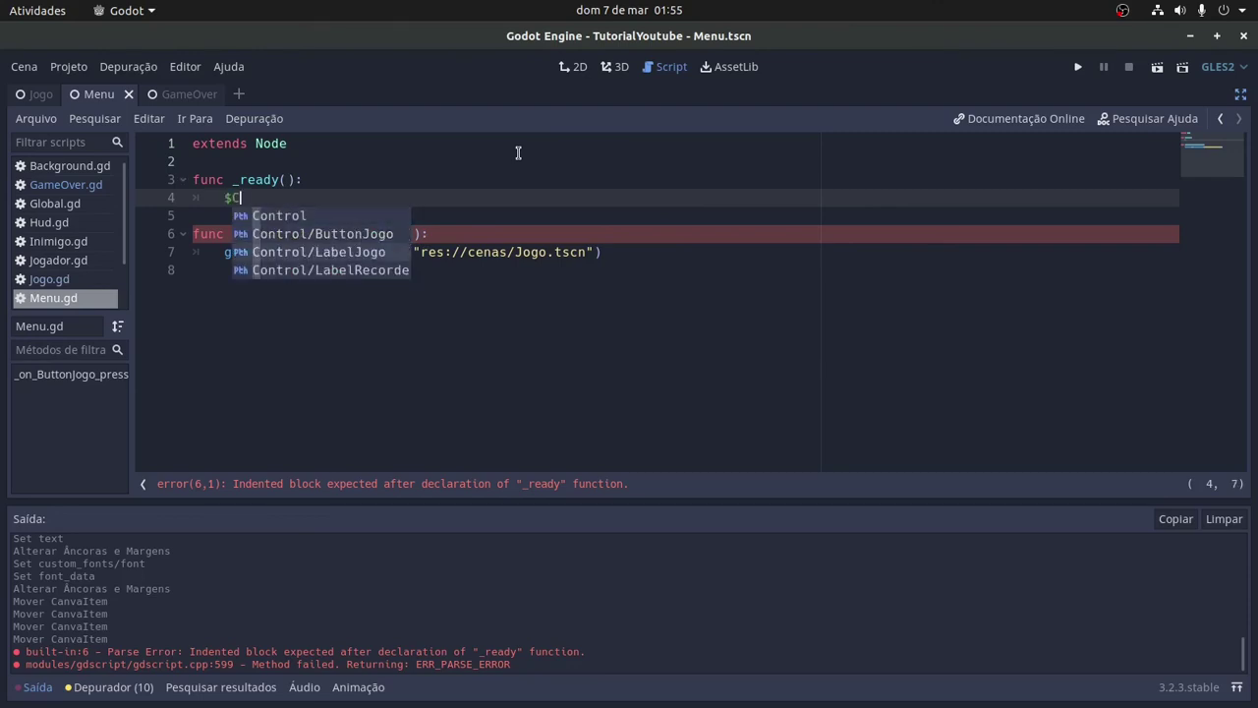
key(Down)
key(Down)
key(Down)
key(Return)
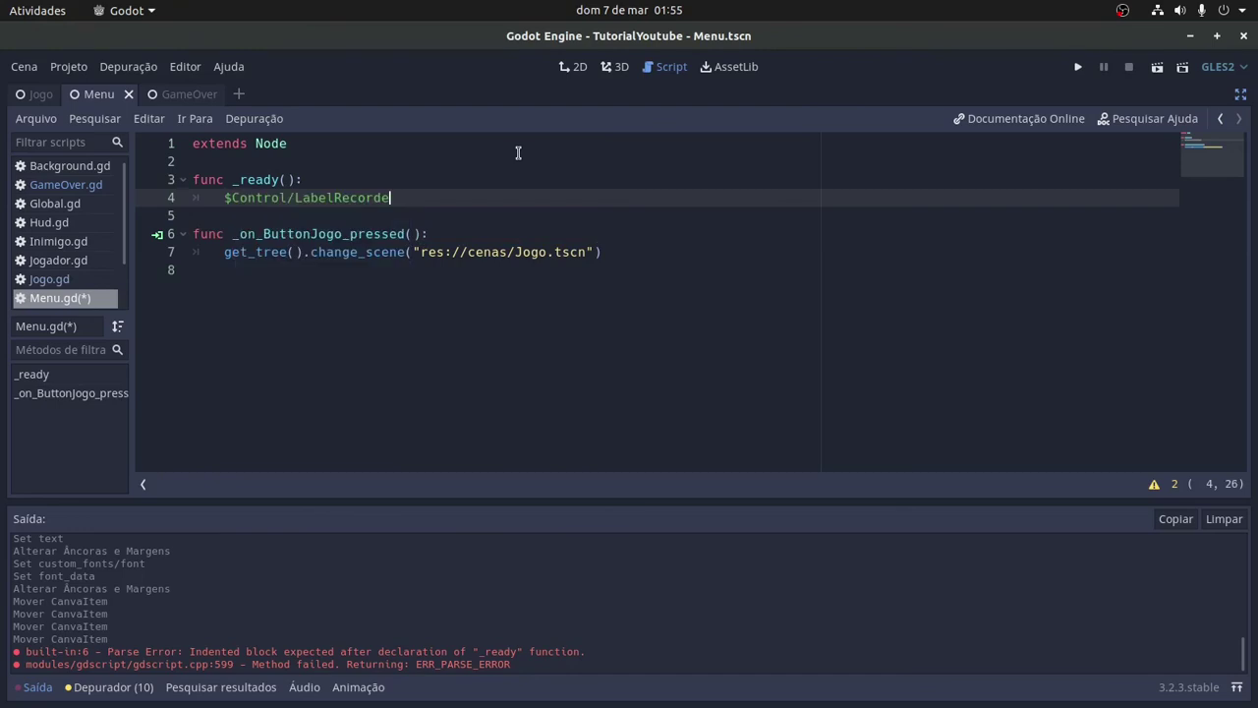
text(.text = ")
- Copy LabelRecorde's text "SEU RECORDE É DE X PONTOS" from its properties and paste it into the string assigned in _ready
click(588, 67)
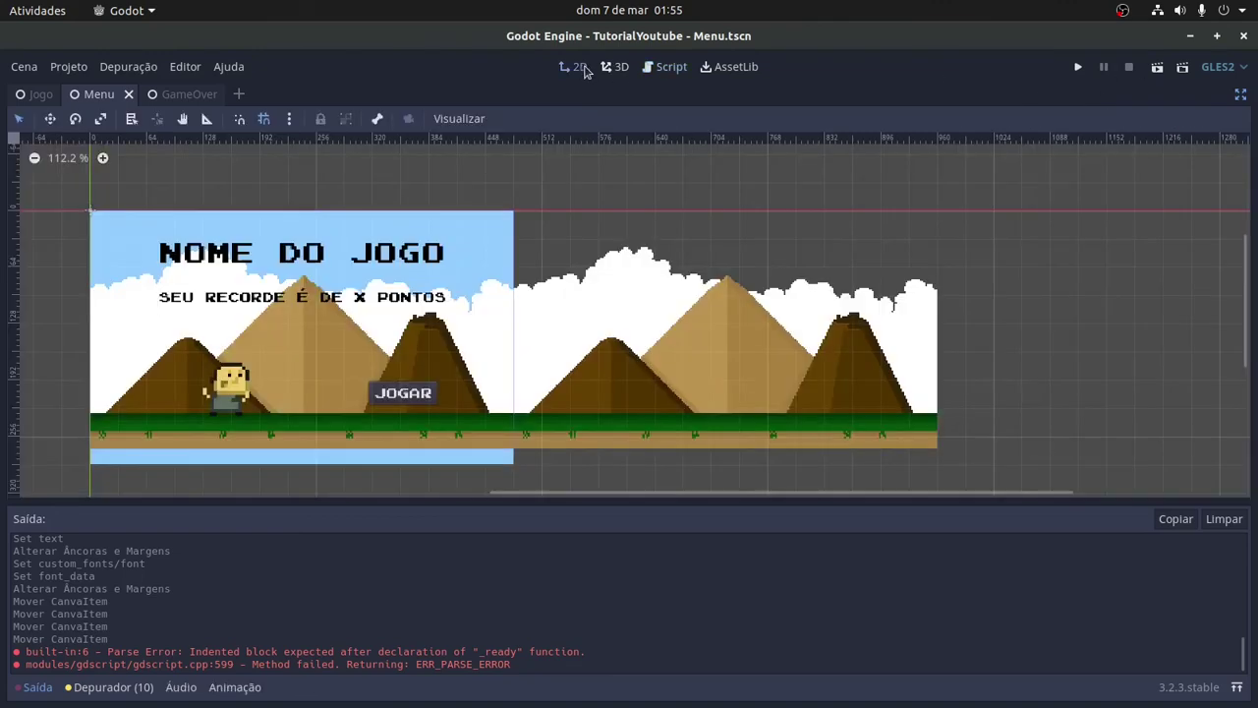
click(1240, 95)
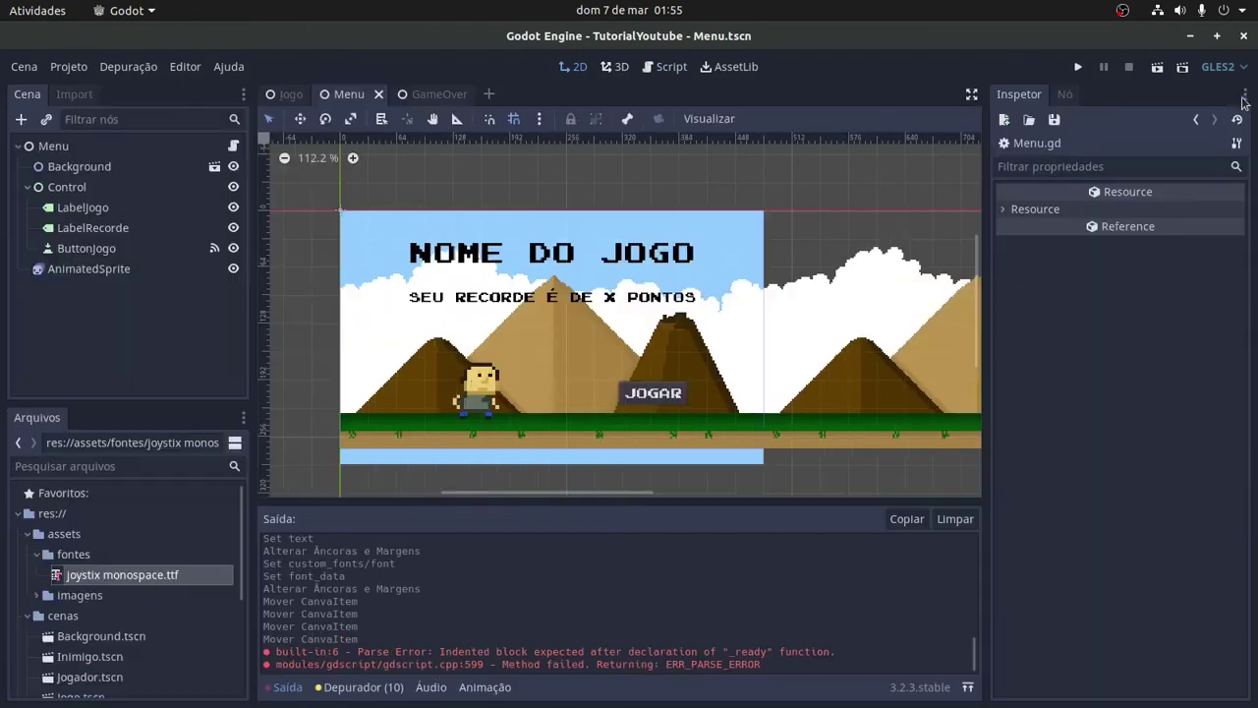
click(93, 229)
scroll(1116, 246, up, 5)
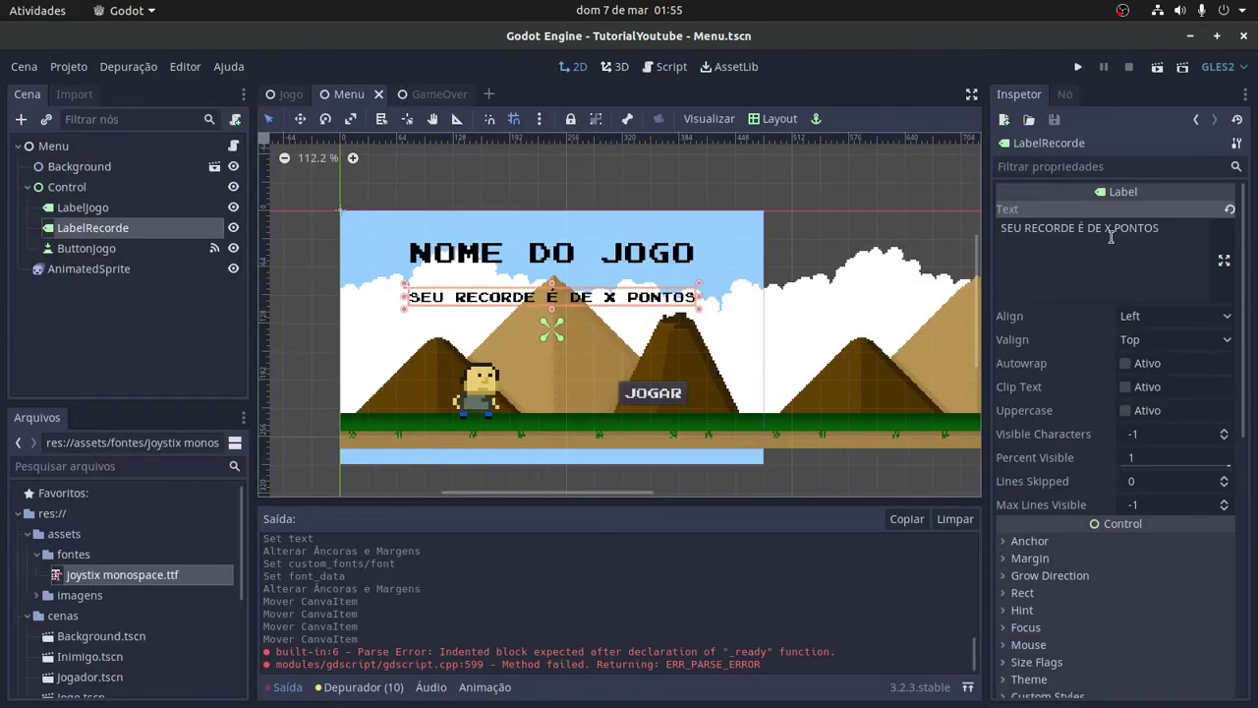
drag(1167, 241, 948, 214)
key(ctrl+c)
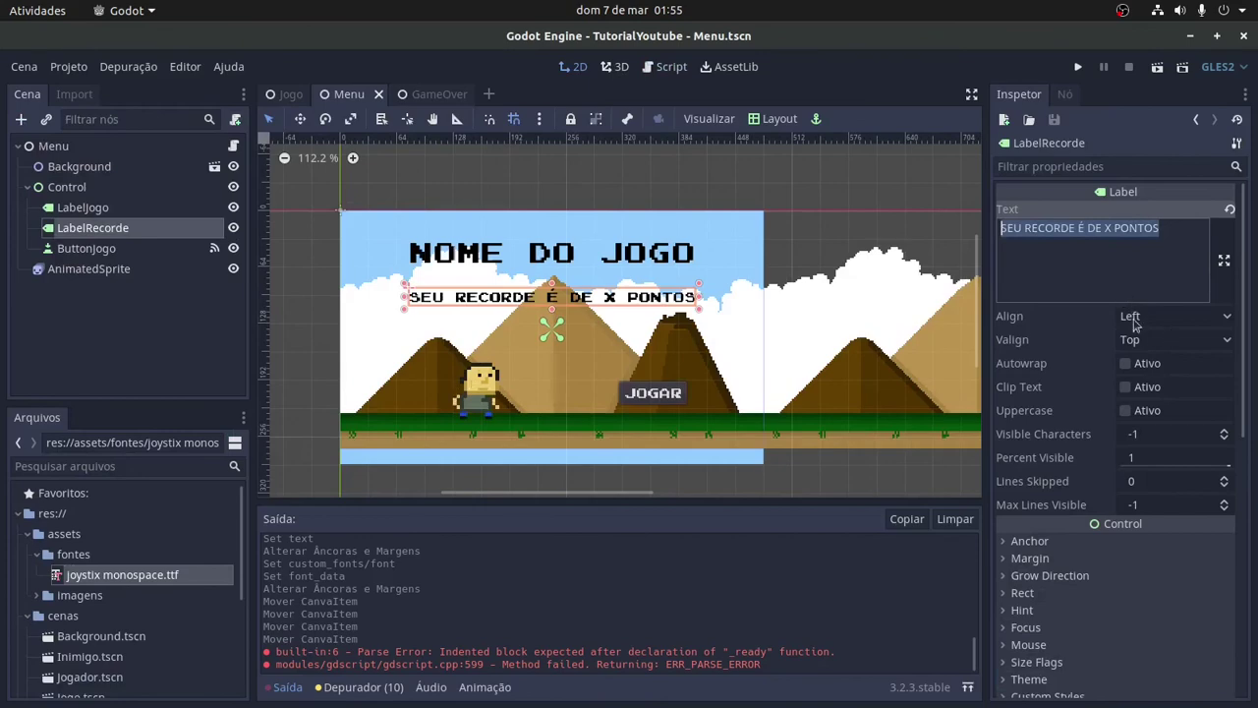
click(438, 94)
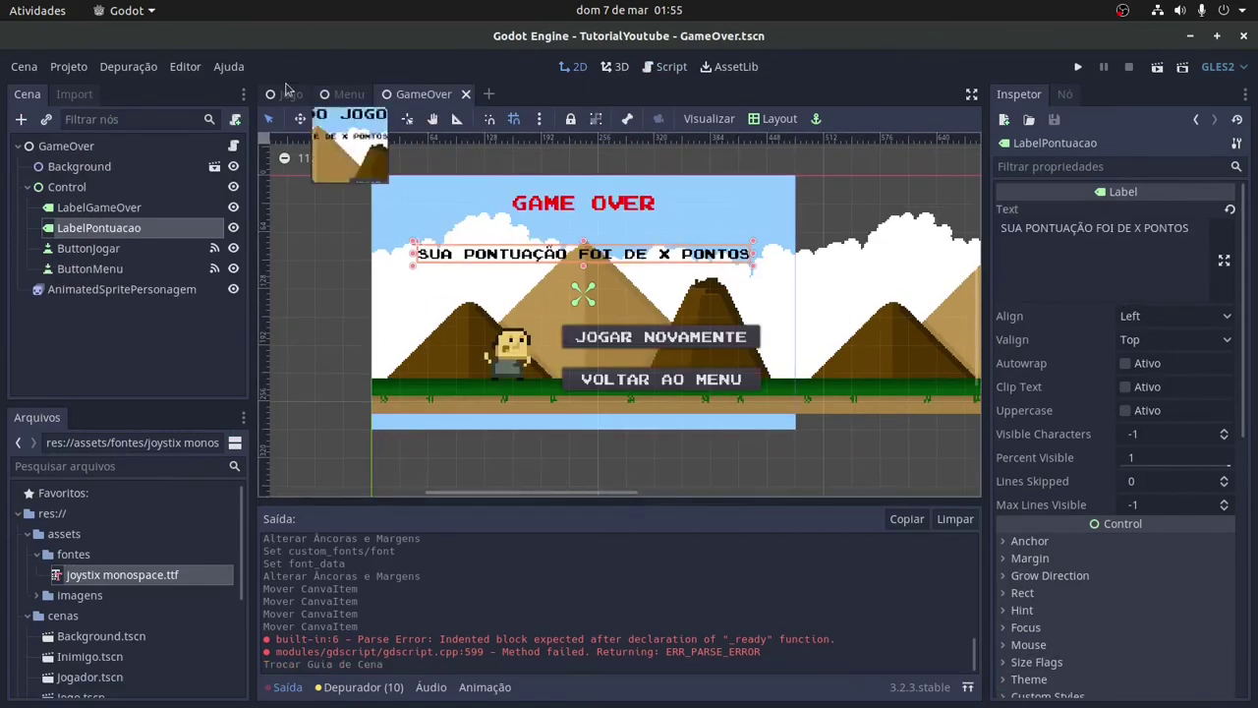
click(339, 94)
click(671, 66)
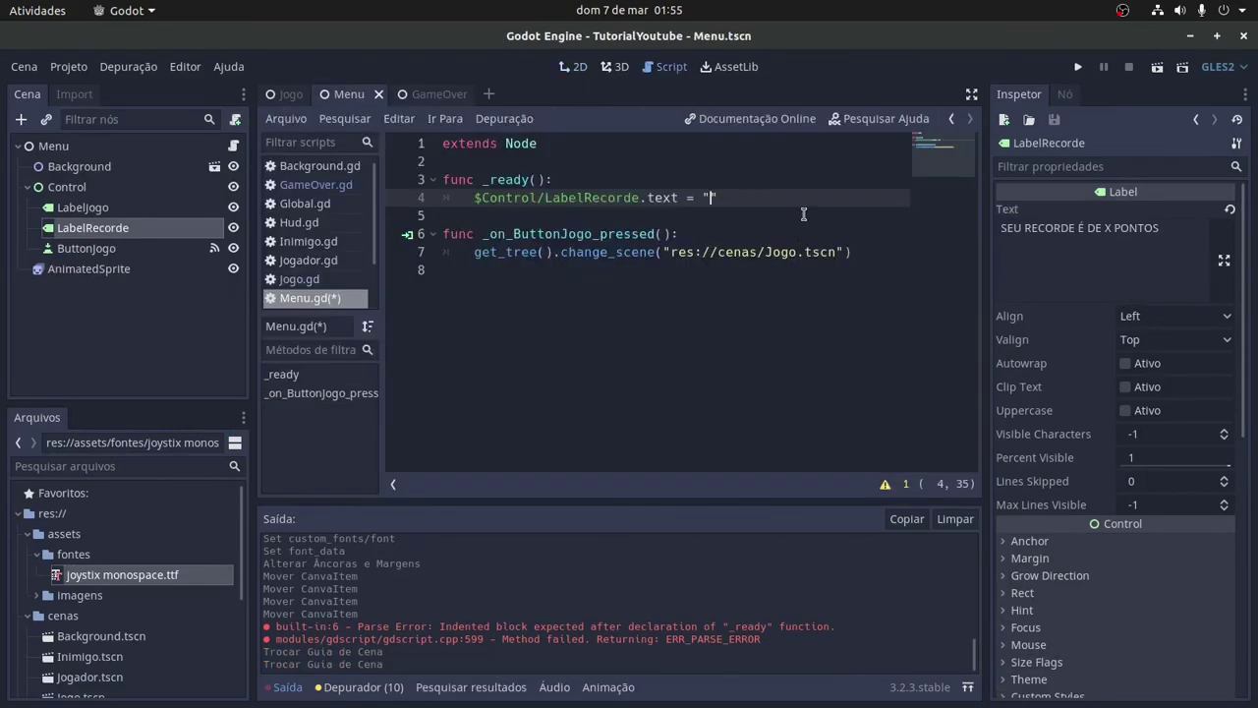
key(ctrl+v)
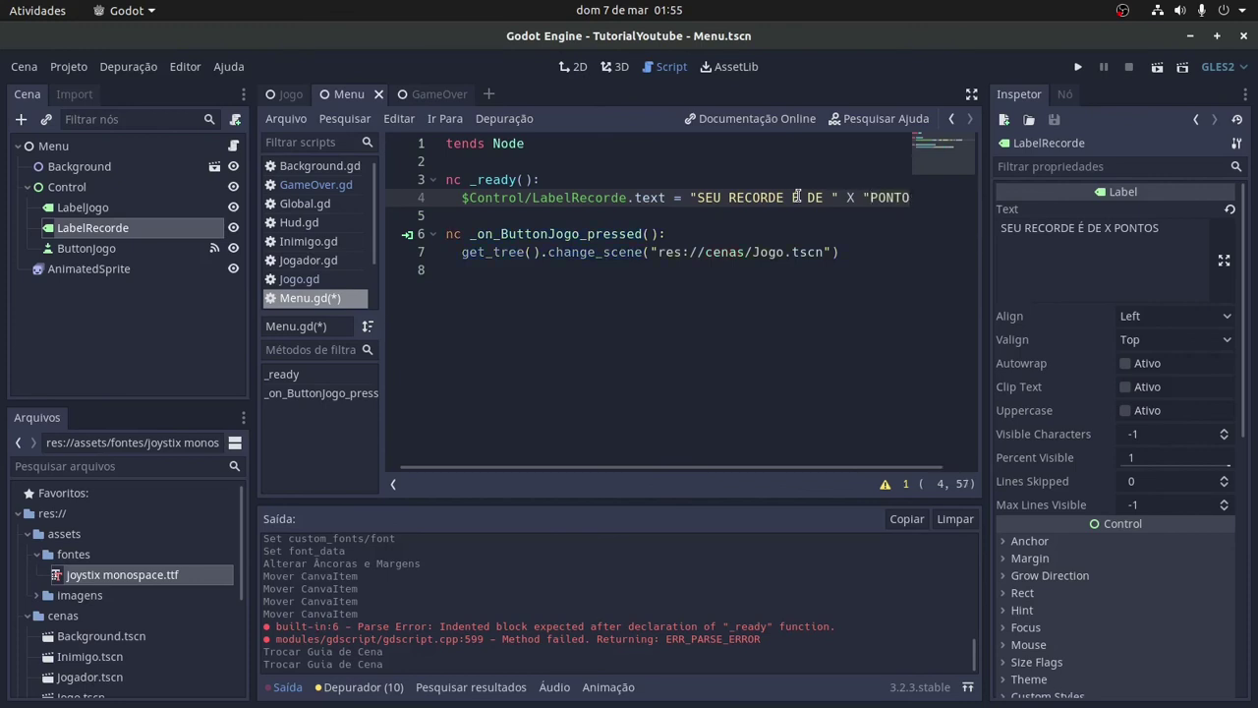
- Replace the X placeholder so the text reads "SEU RECORDE É DE " + String(Global.recorde_pontuacao) + " PONTOS", and save the script
click(972, 96)
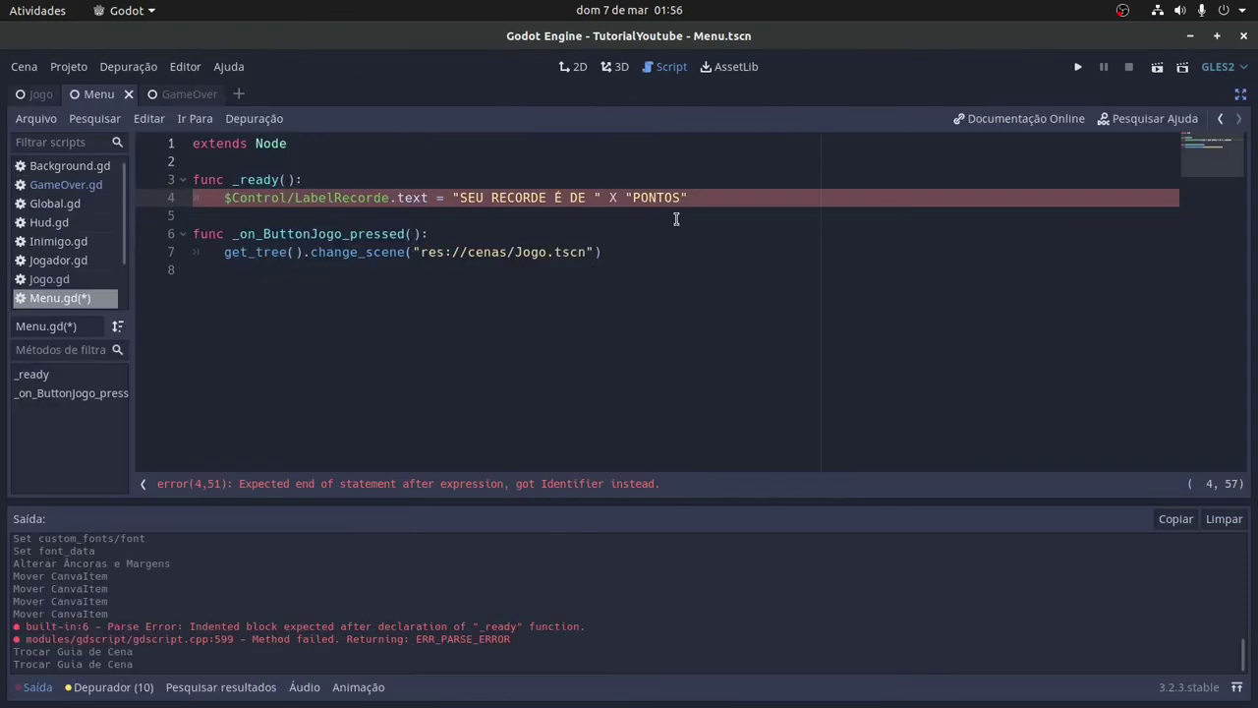
ctrl+scroll(623, 209, up, 2)
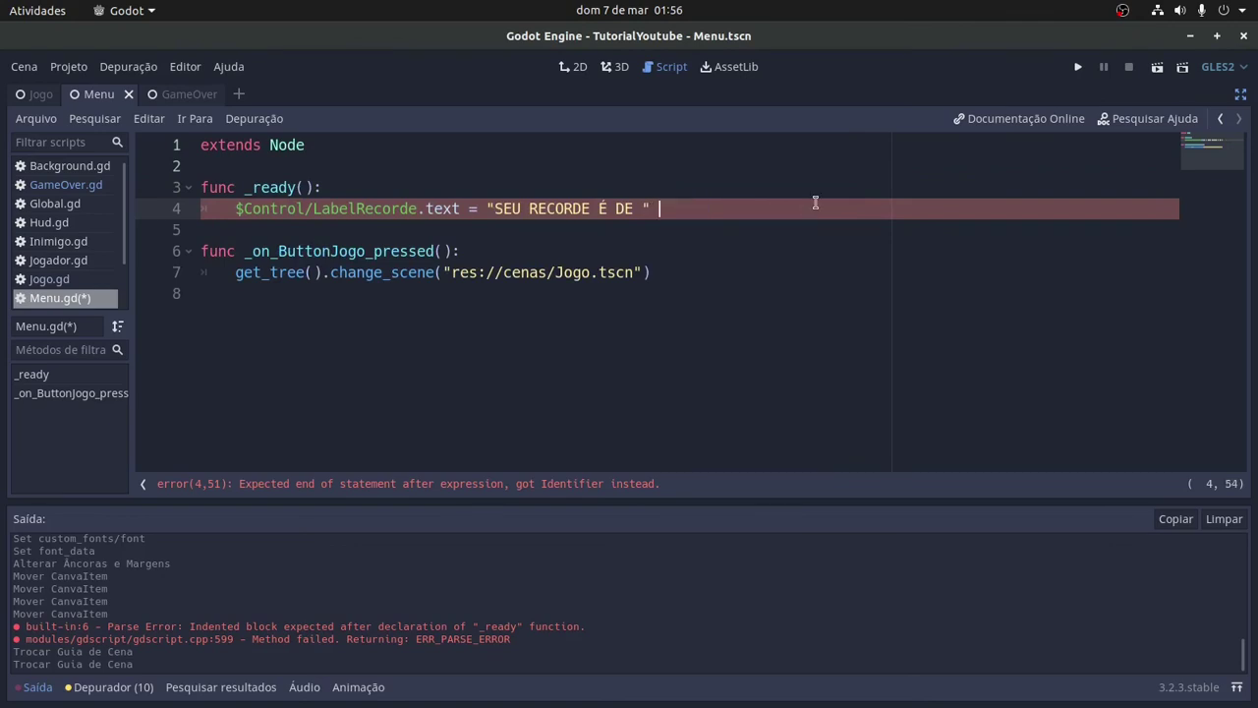
key(Left)
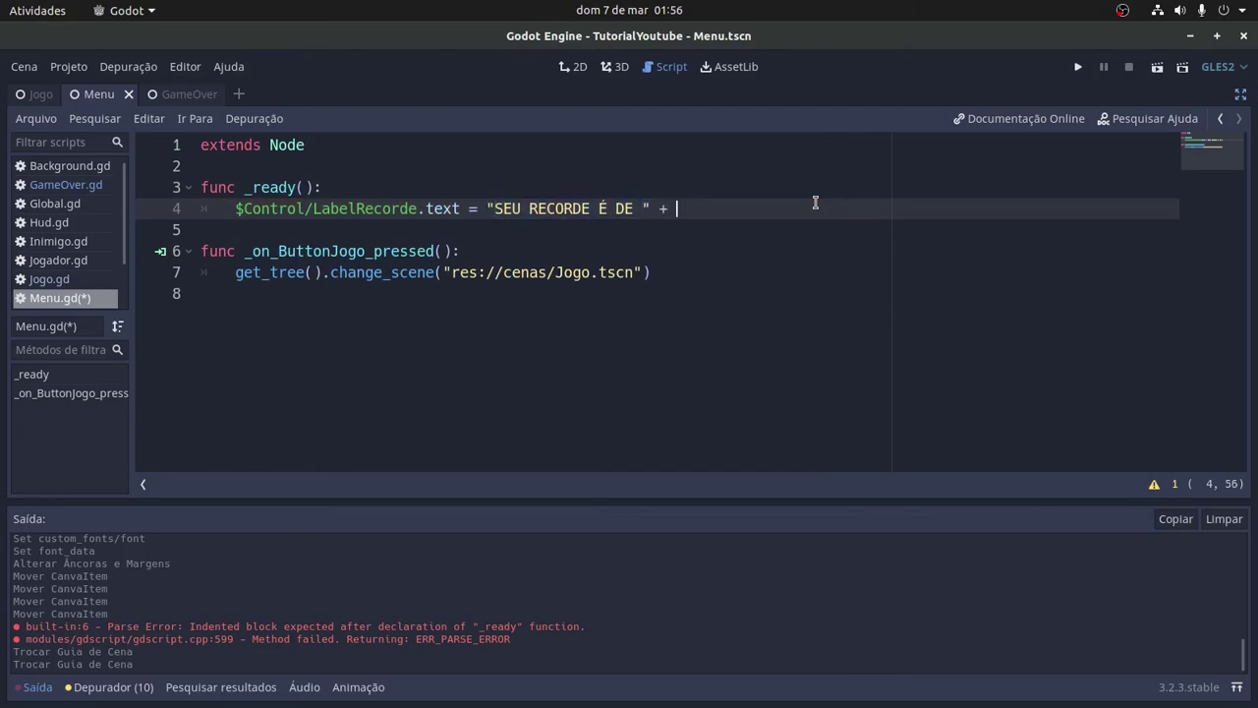
text(String(Glob)
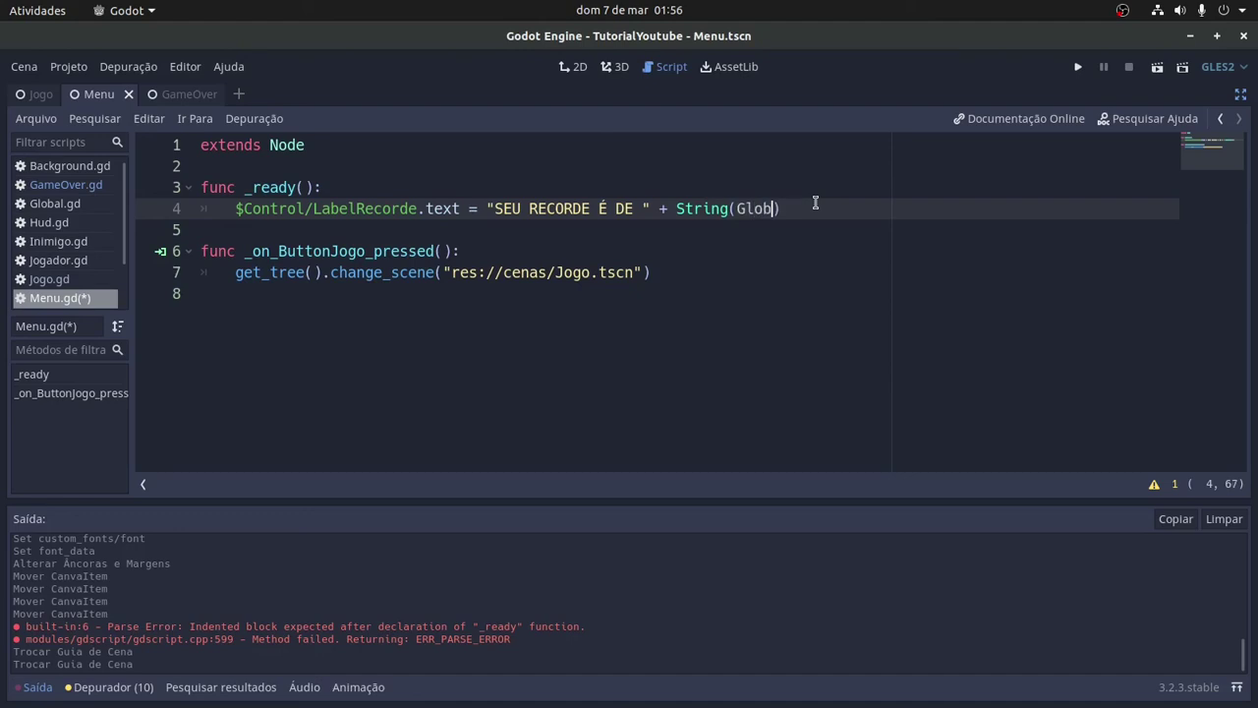
text(re)
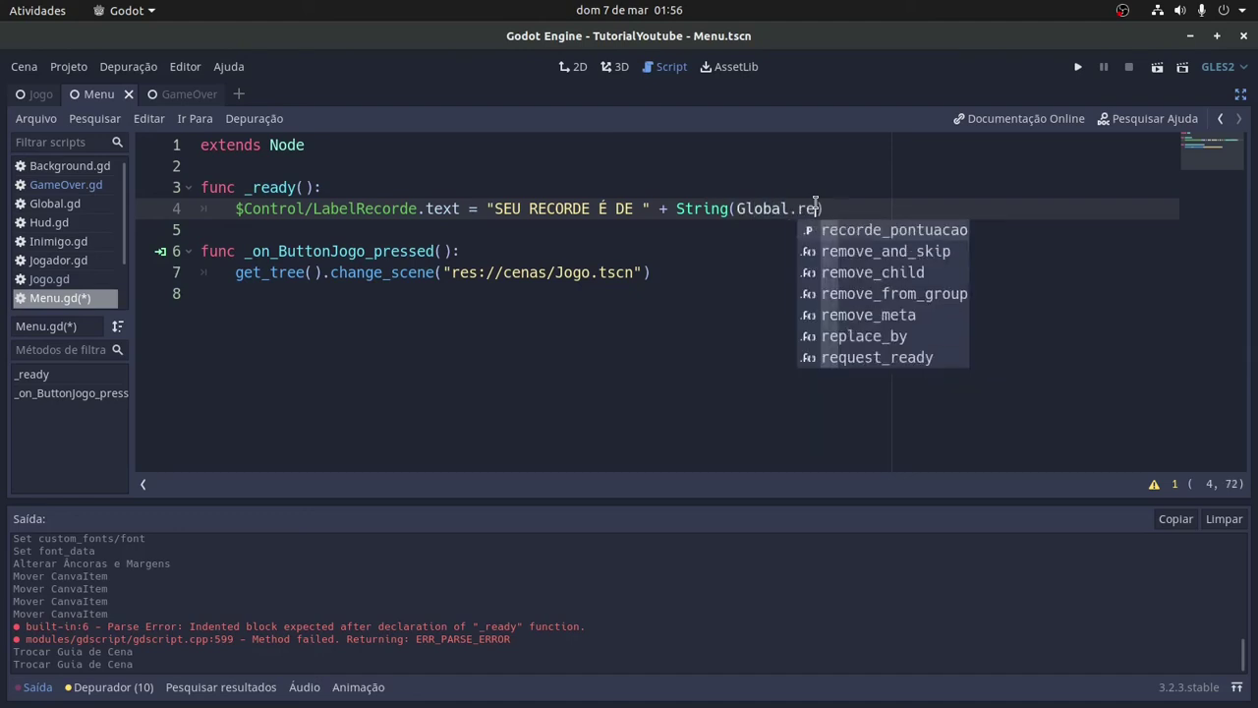
key(Return)
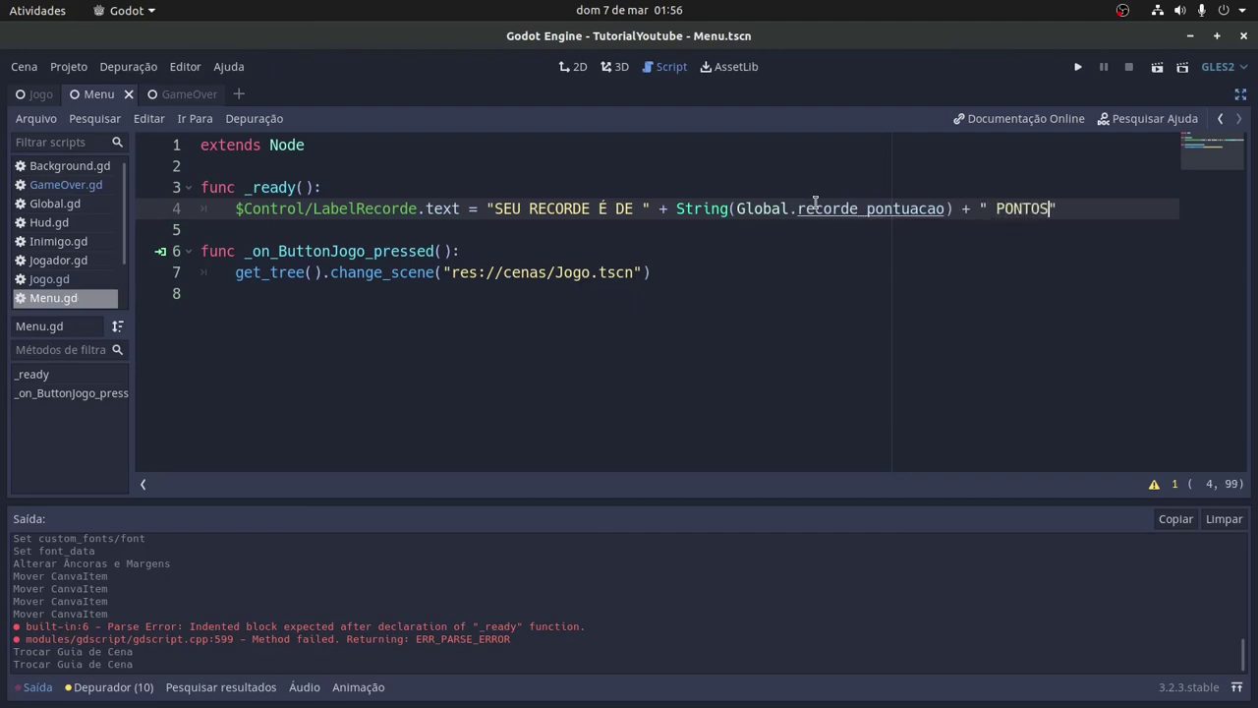
click(1013, 220)
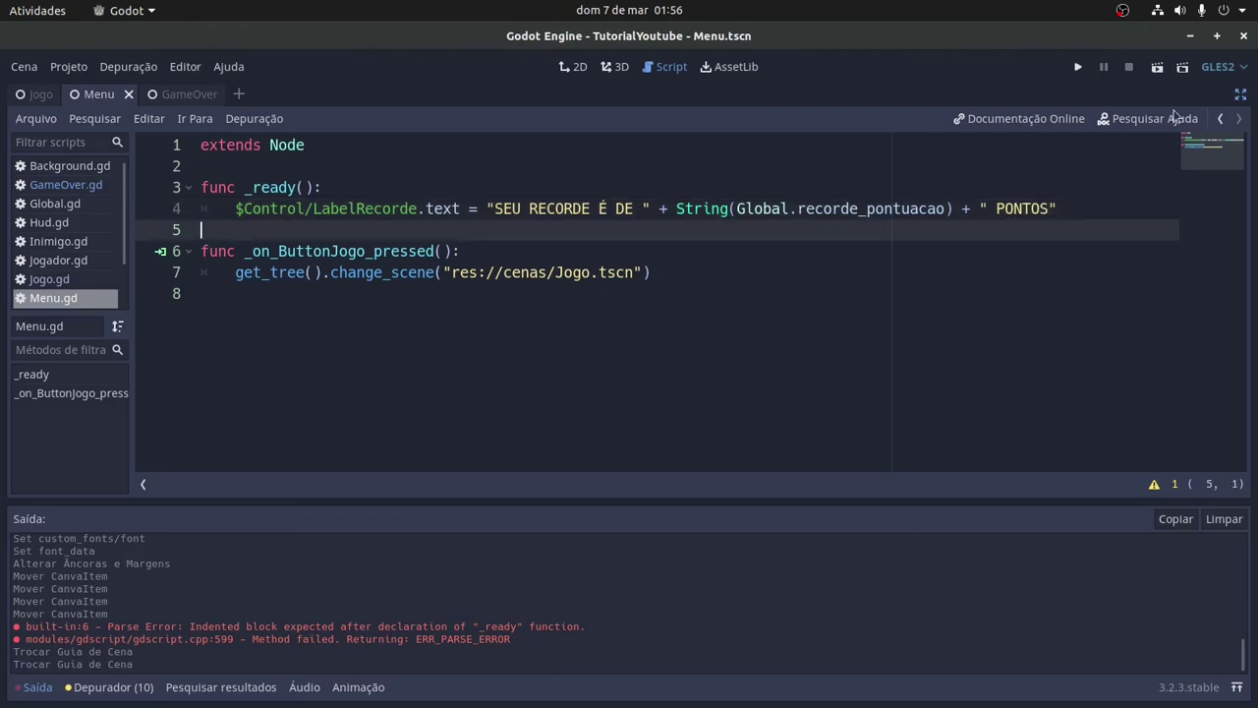
- Run the Menu scene and play a round until Game Over, returning to the menu to check the record label
click(1157, 69)
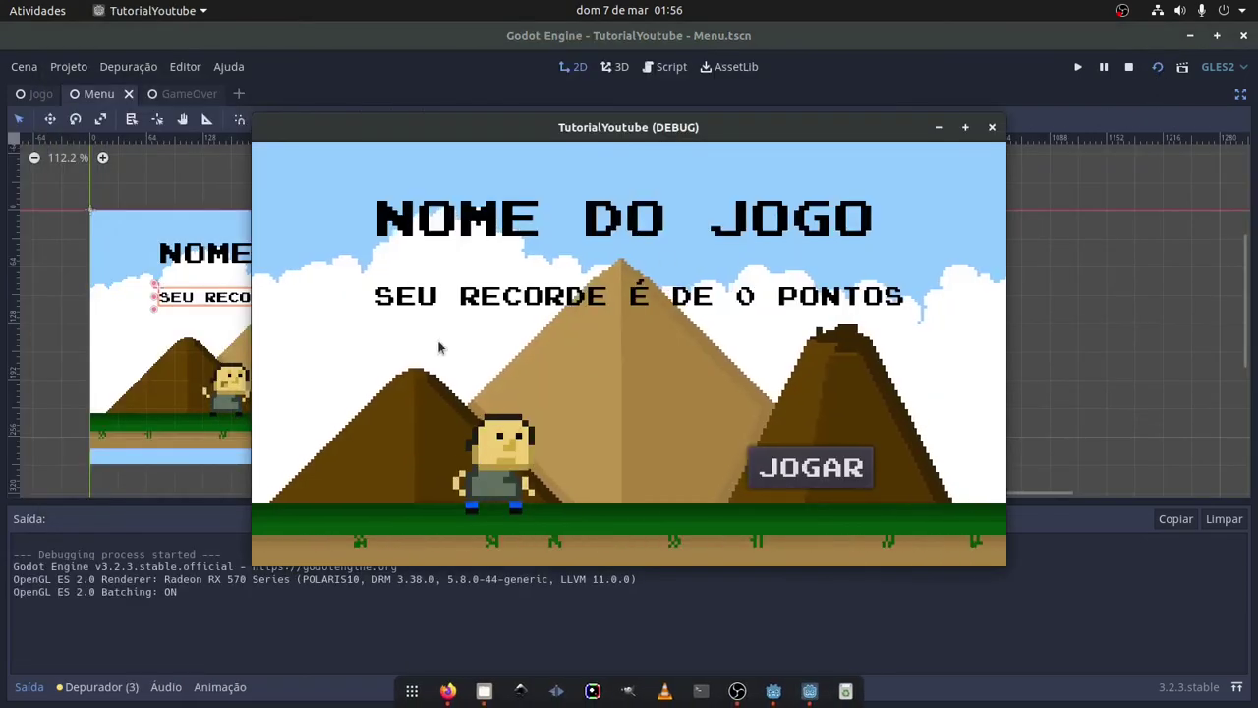
click(811, 467)
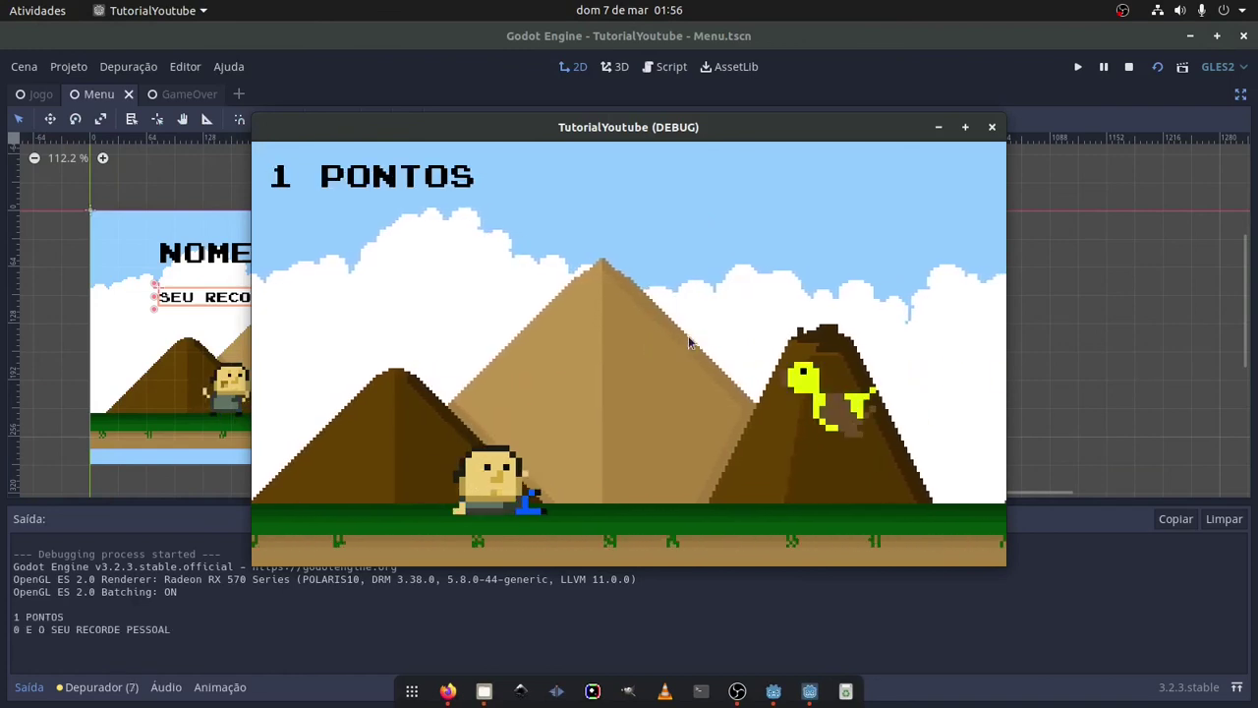
key(Up)
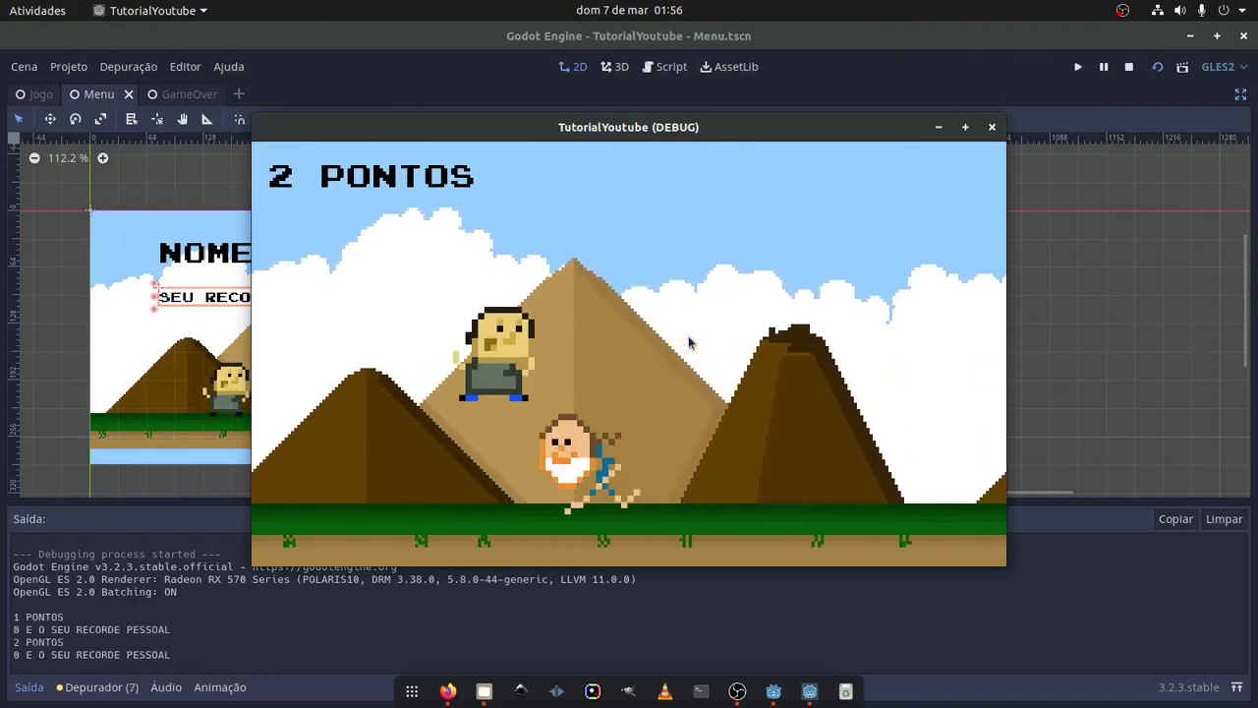
key(Up)
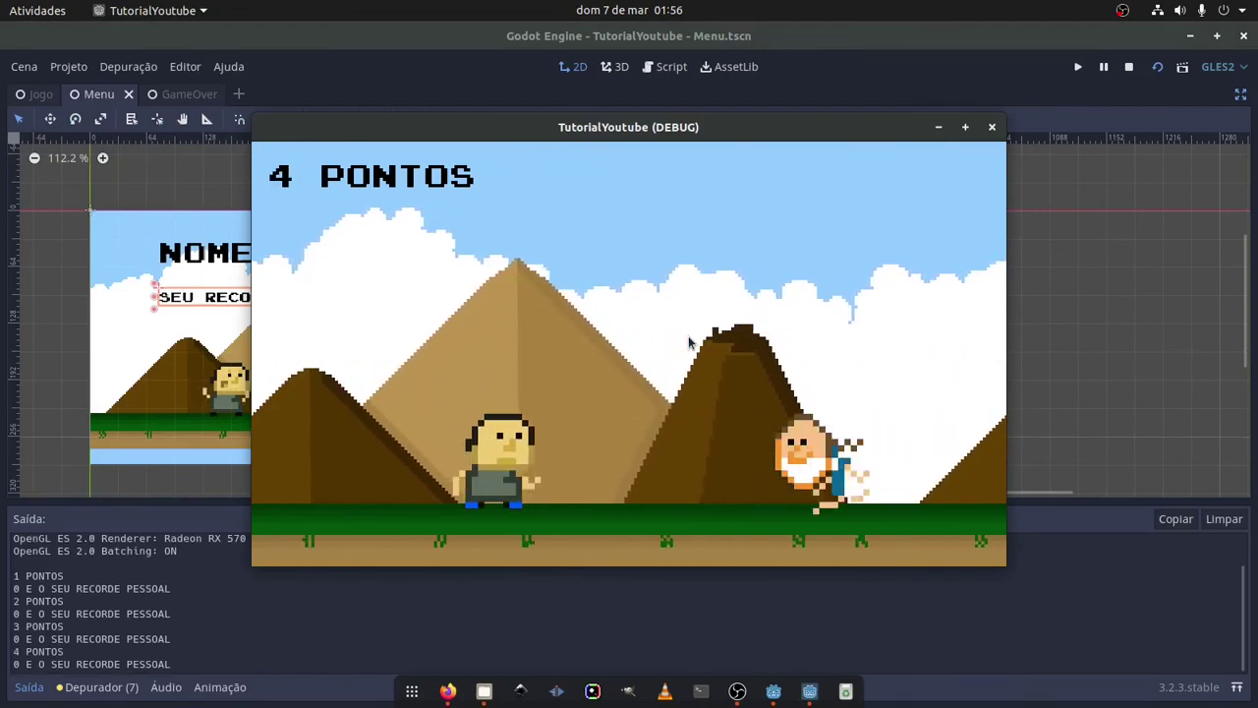
key(Up)
key(Down)
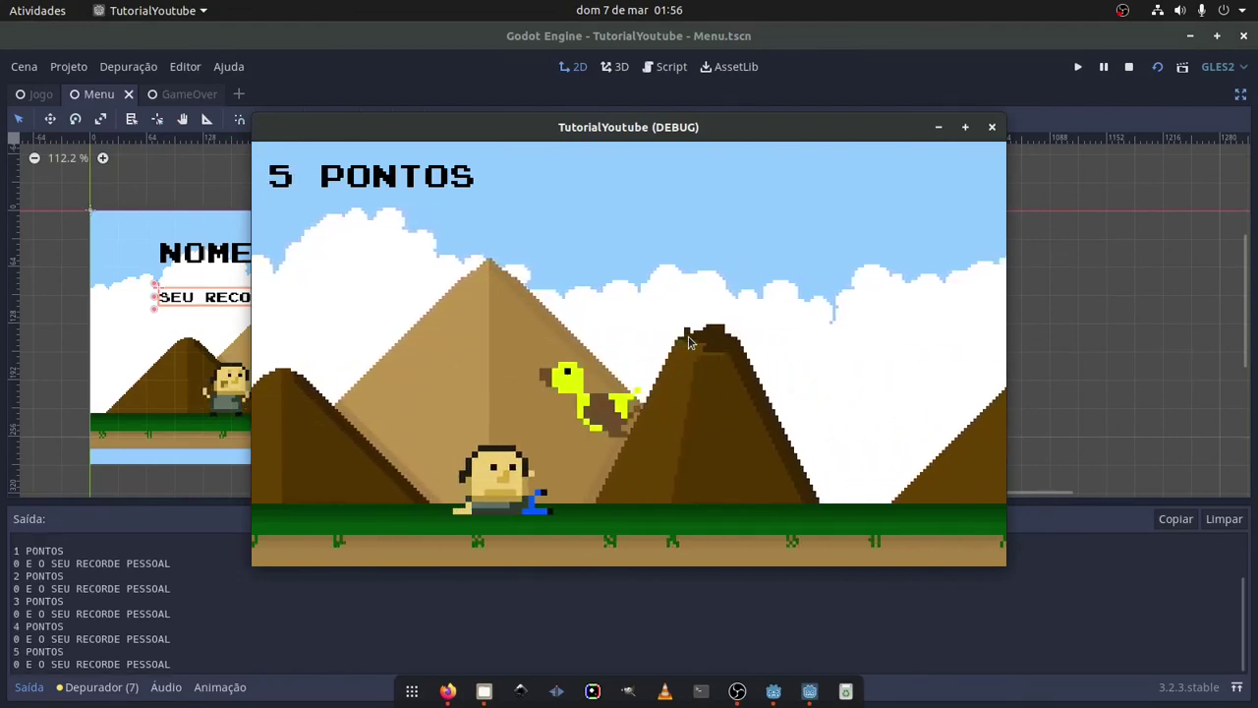
key(Up)
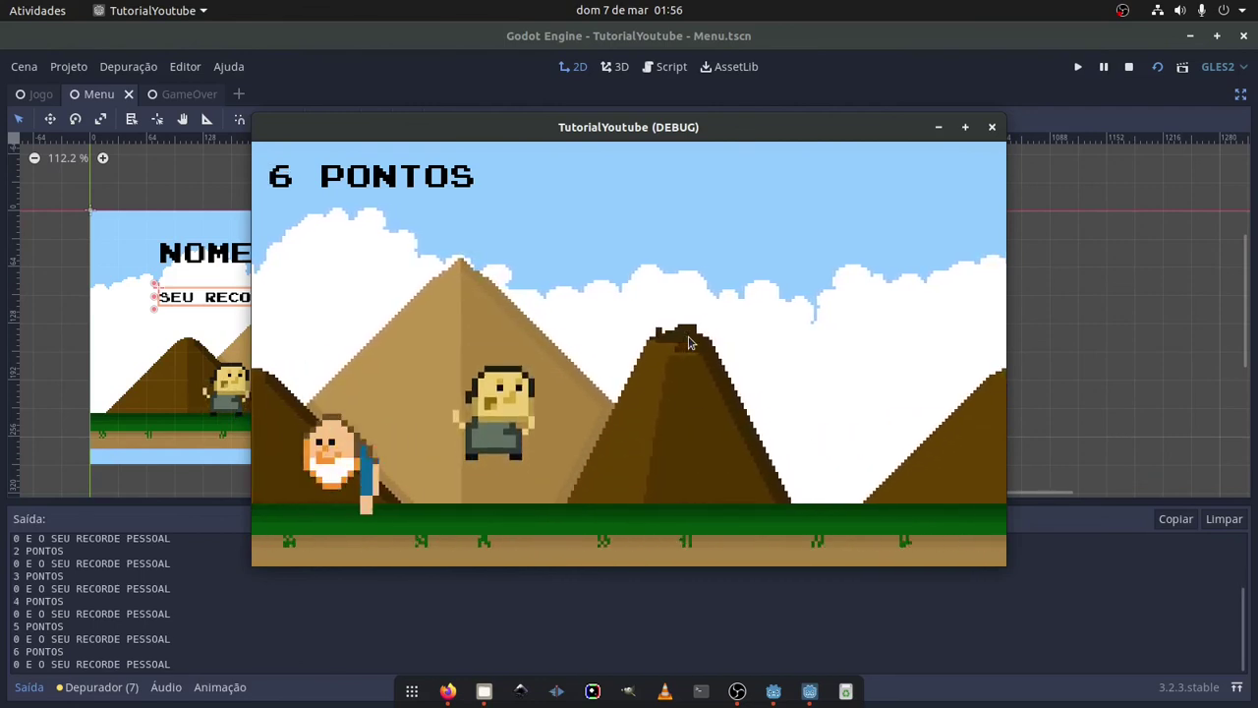
key(Down)
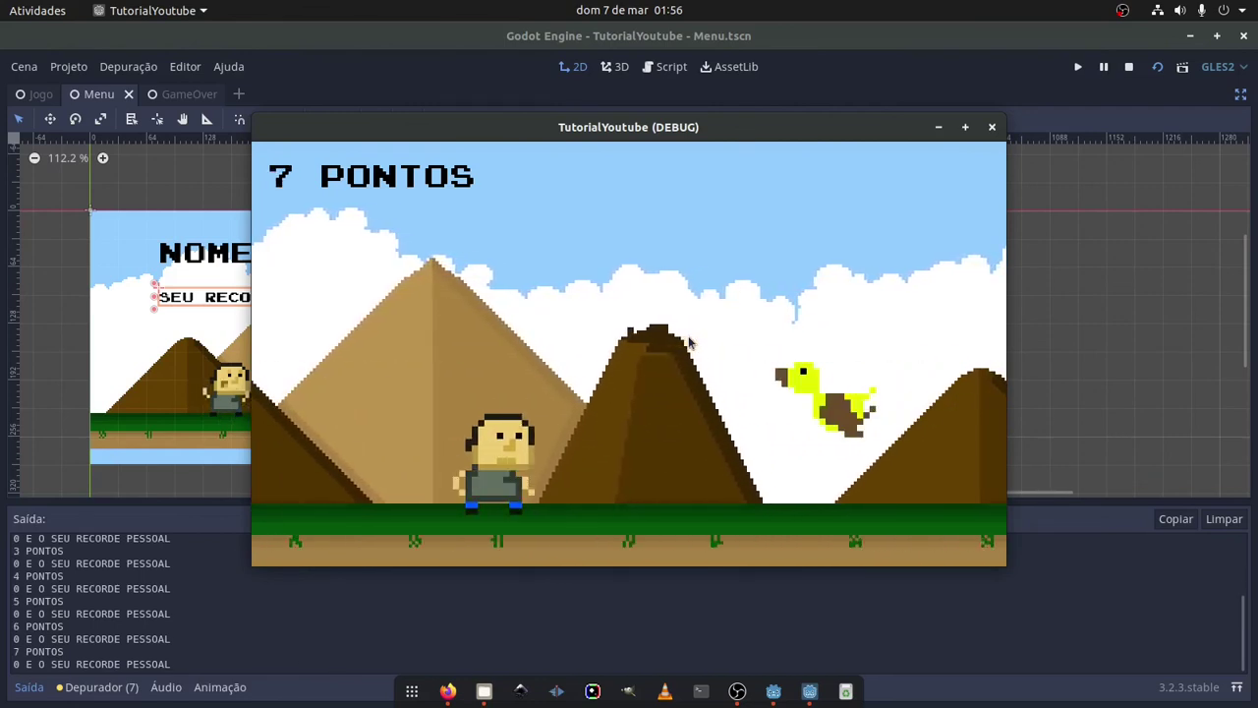
key(Down)
key(Down)
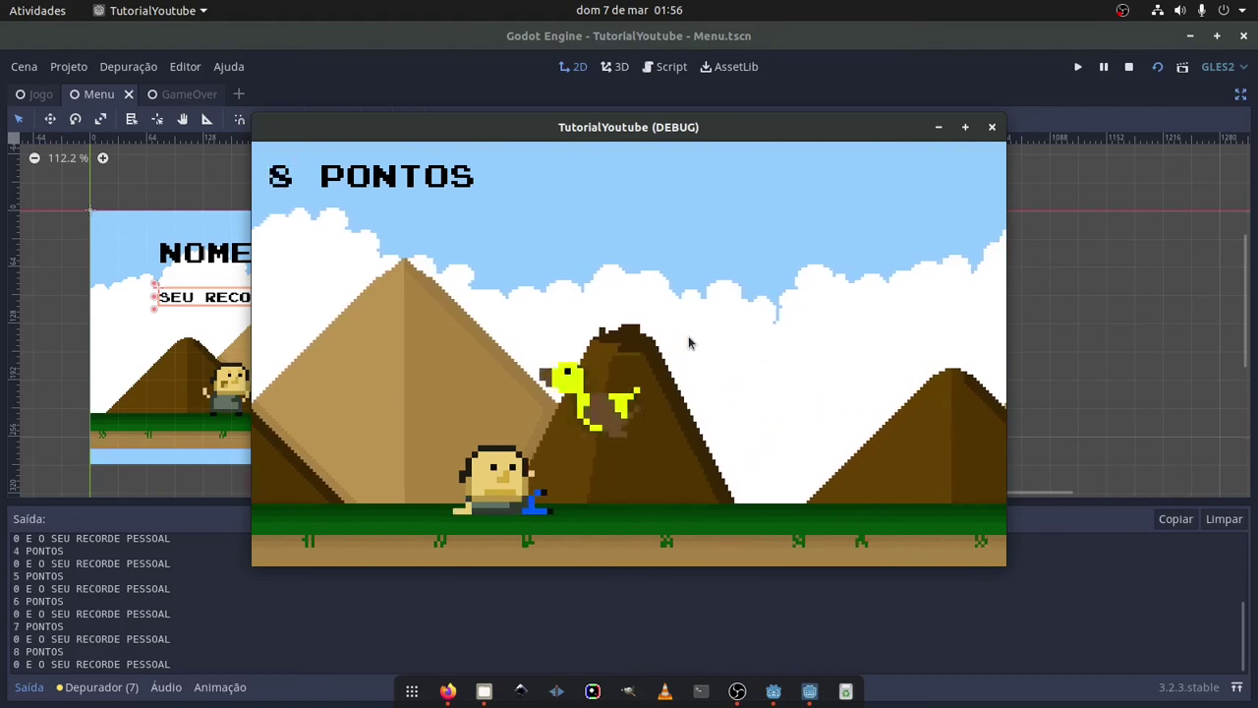
key(Down)
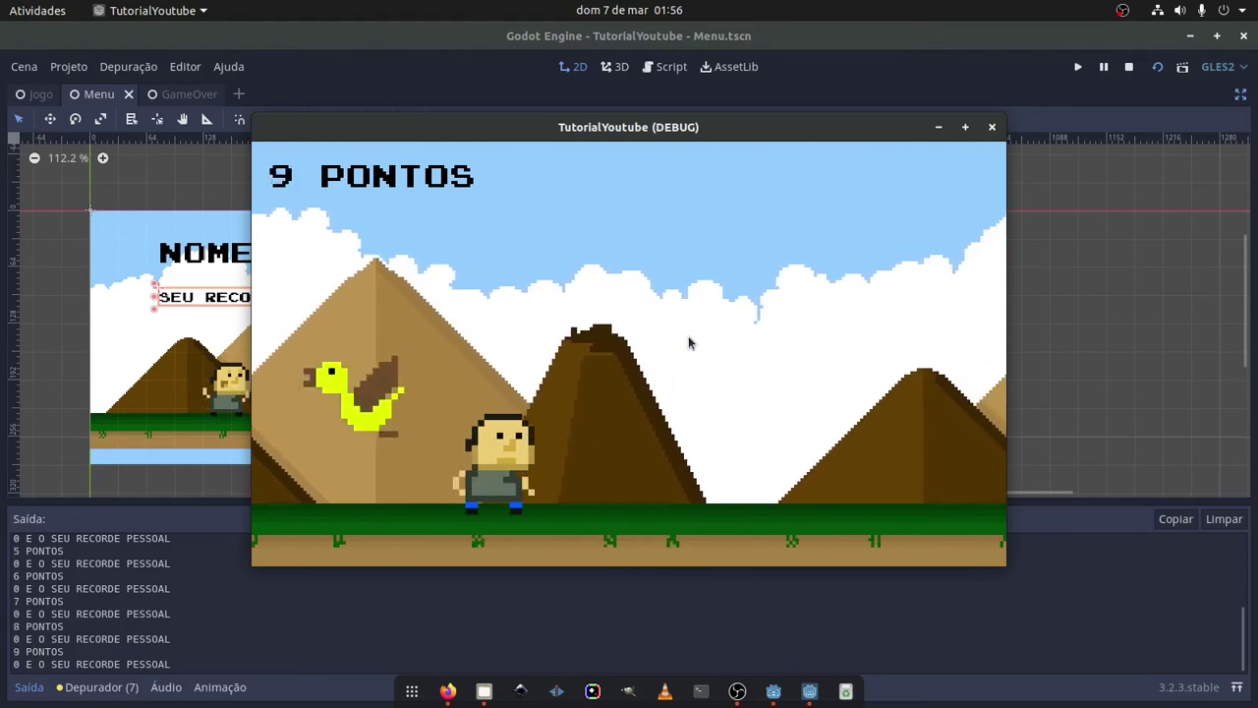
key(Up)
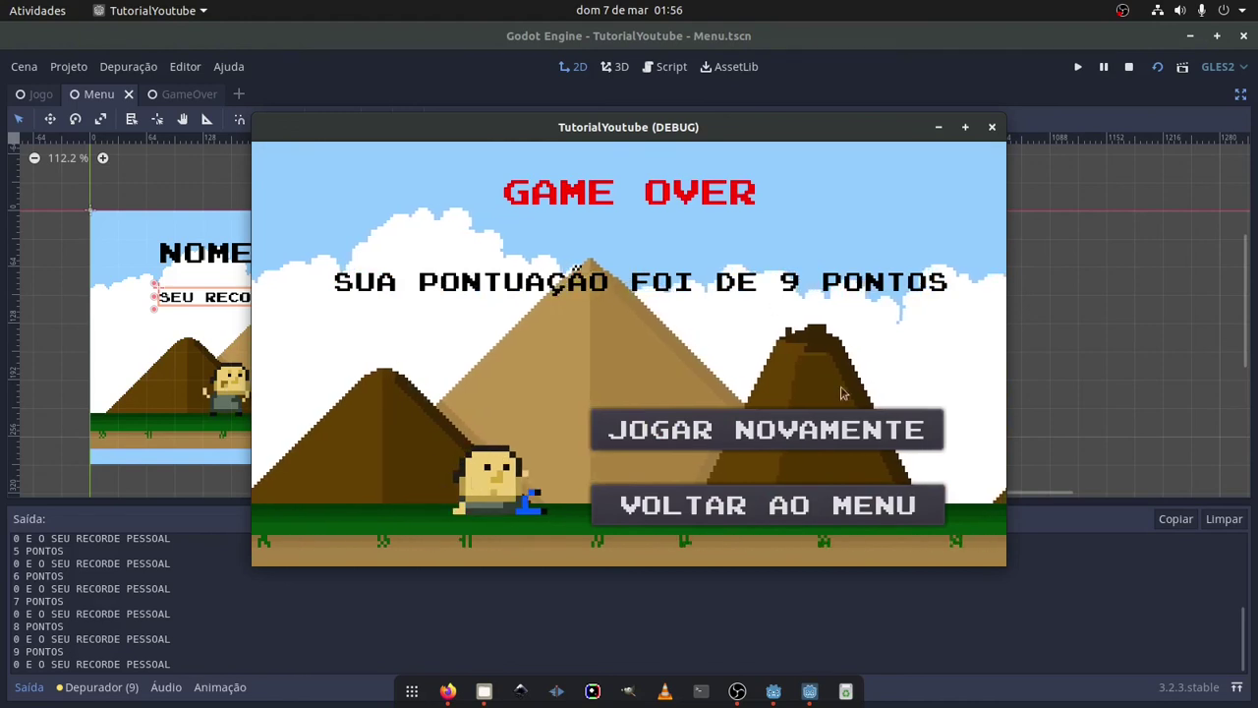
click(652, 501)
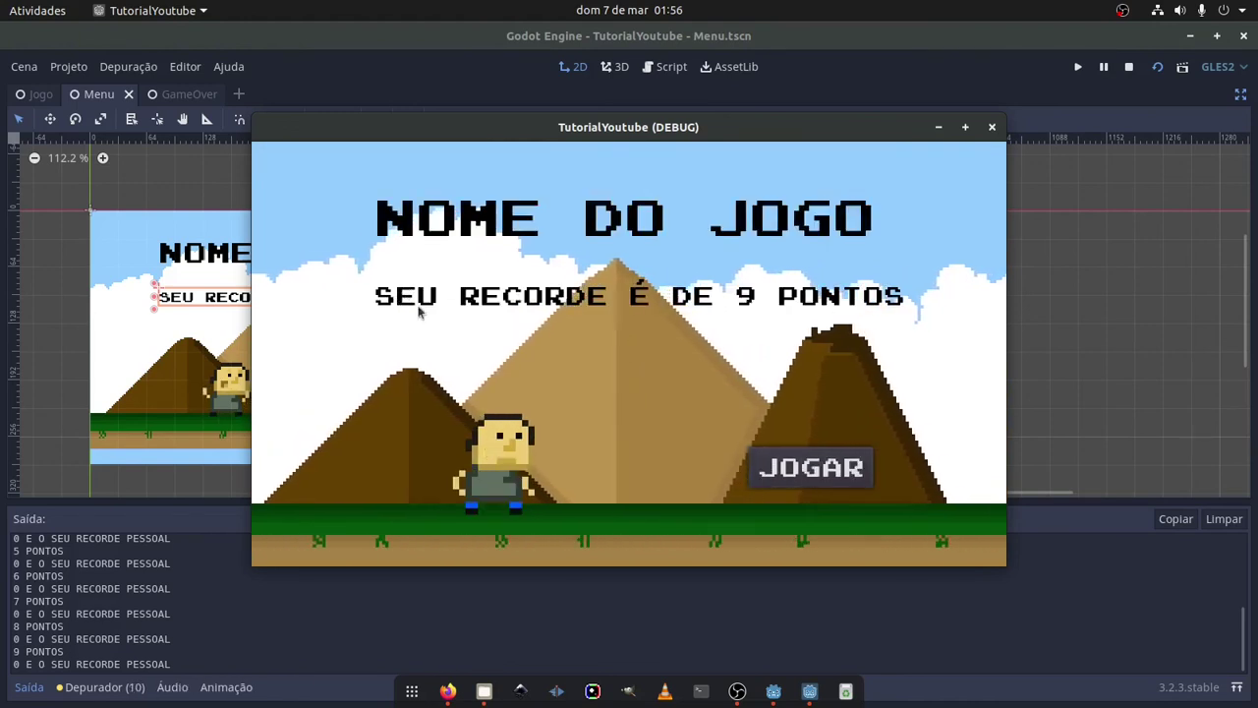